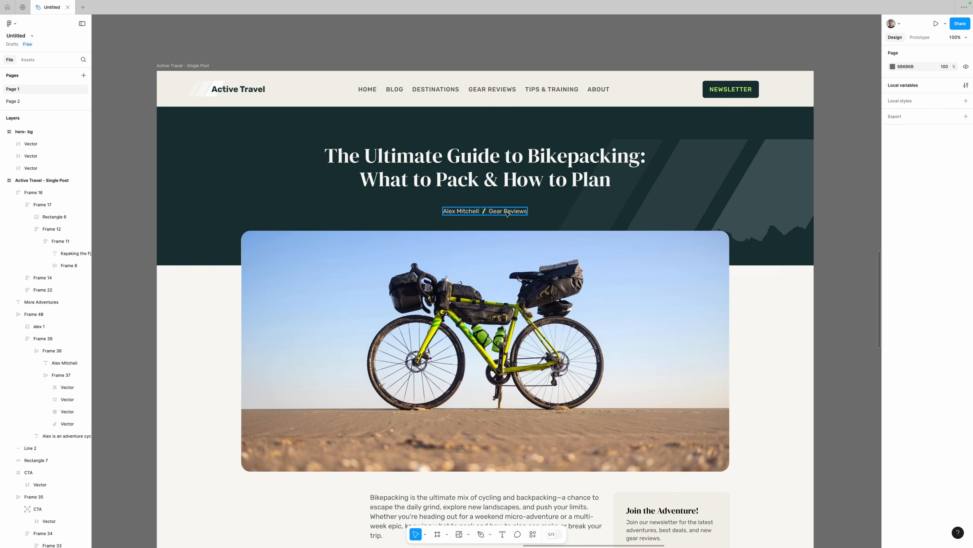
# On the live site, open 'The Best Adventure Travel Destinations for 2025' post to see its default layout.
pyautogui.scroll(-3, 295, 189)
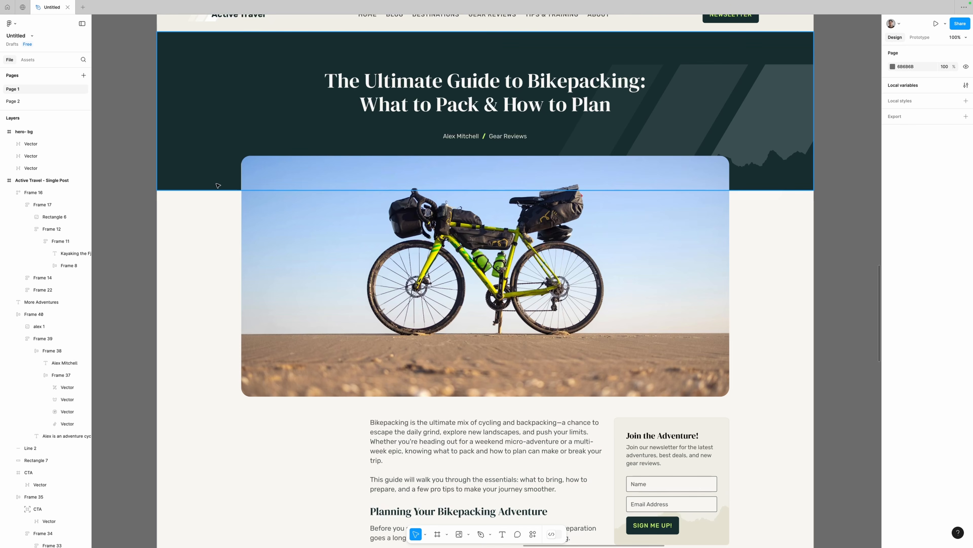
pyautogui.scroll(-9, 219, 262)
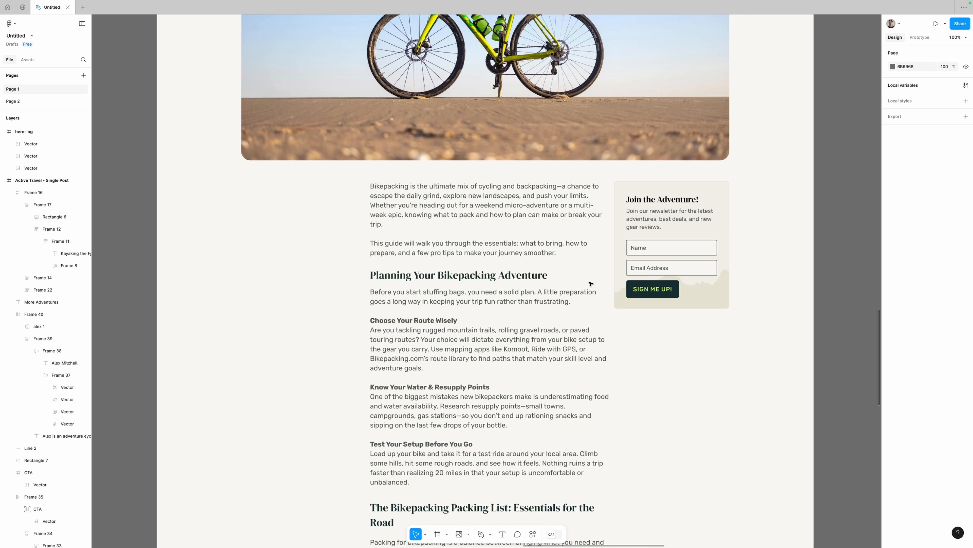
pyautogui.scroll(-10, 590, 283)
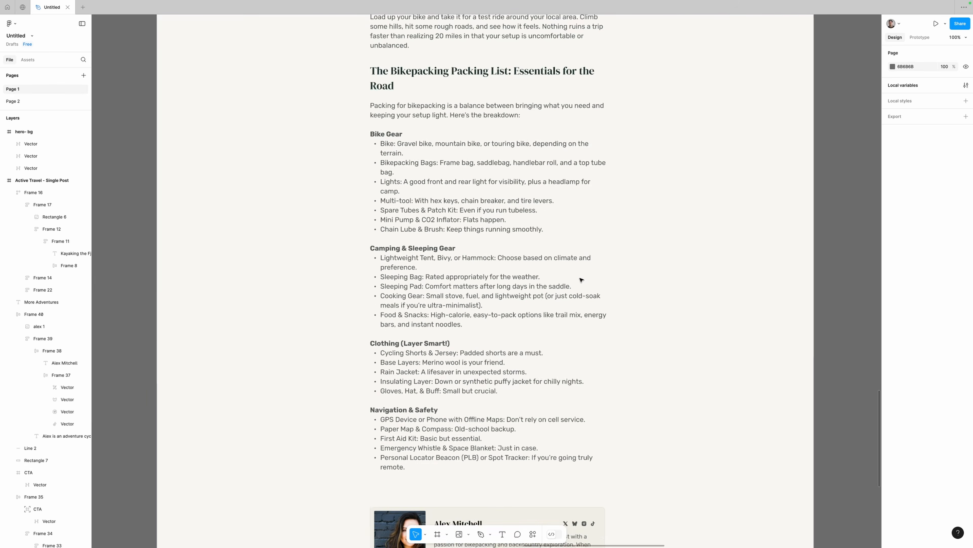
pyautogui.scroll(-5, 581, 279)
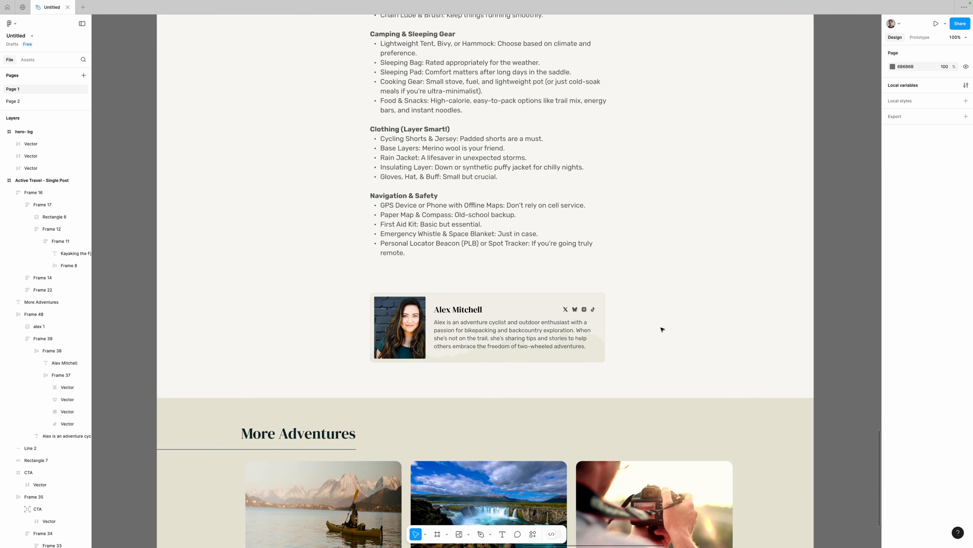
pyautogui.scroll(15, 652, 192)
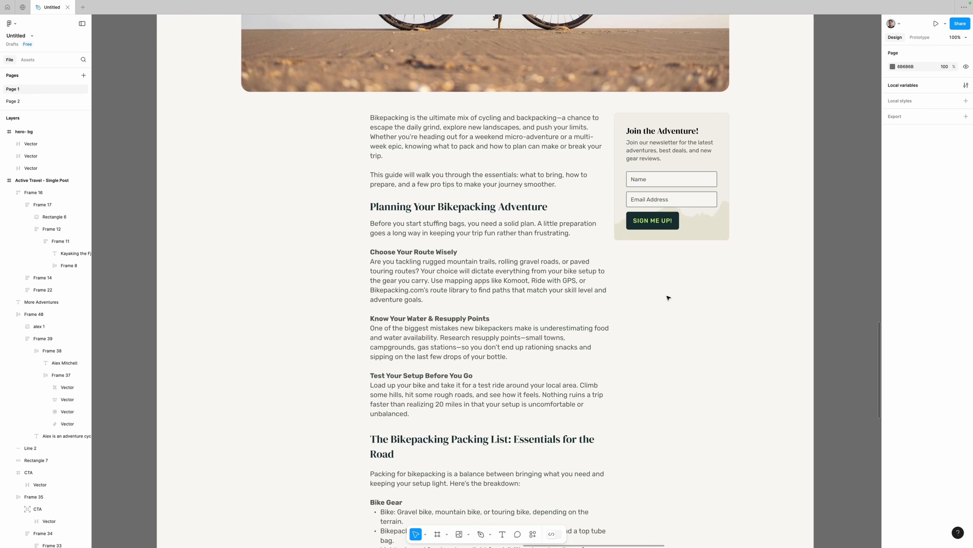
pyautogui.scroll(-15, 668, 298)
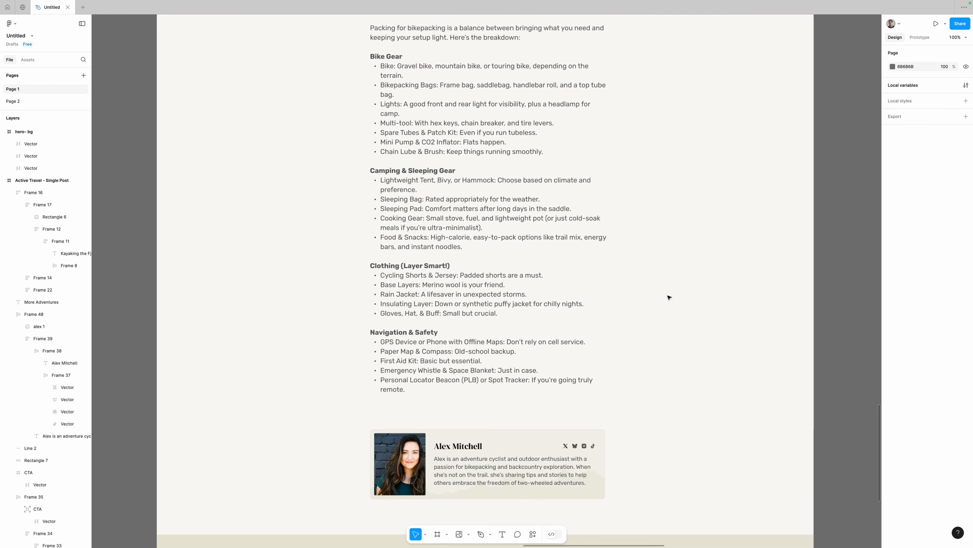
pyautogui.scroll(-1, 669, 298)
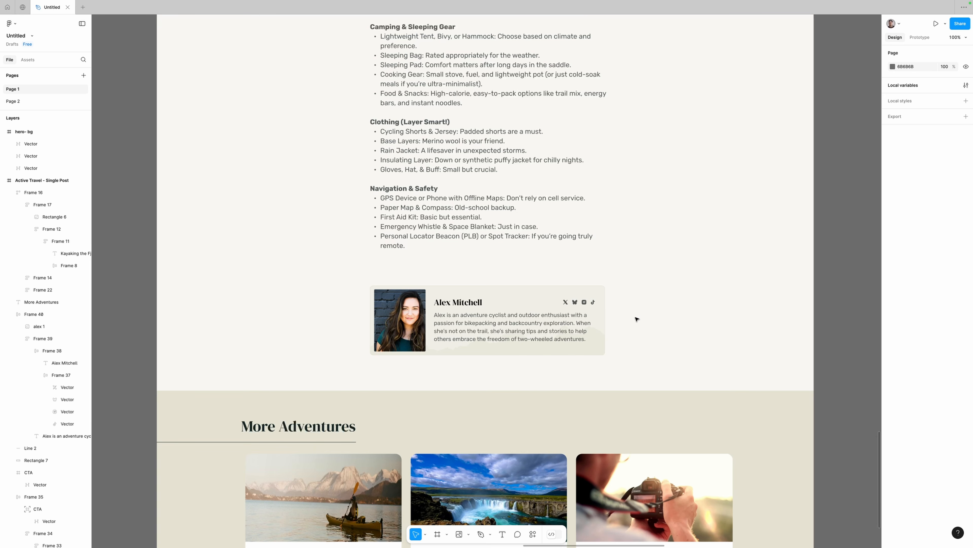
pyautogui.scroll(-3, 637, 317)
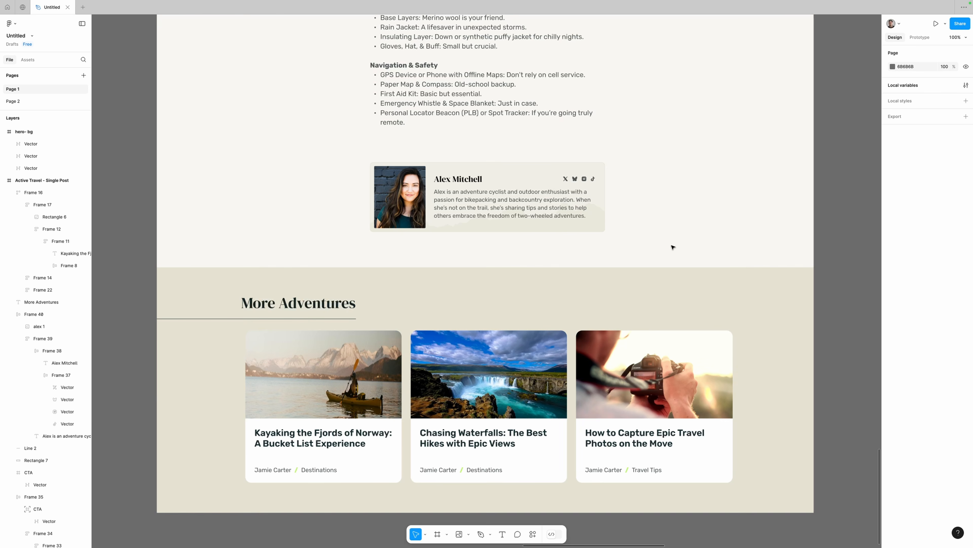
pyautogui.scroll(15, 674, 247)
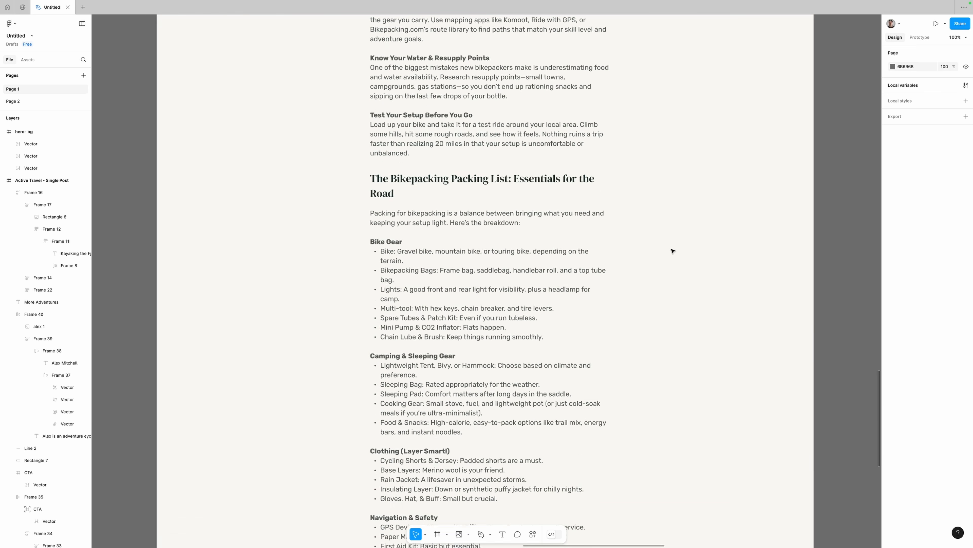
pyautogui.scroll(8, 673, 251)
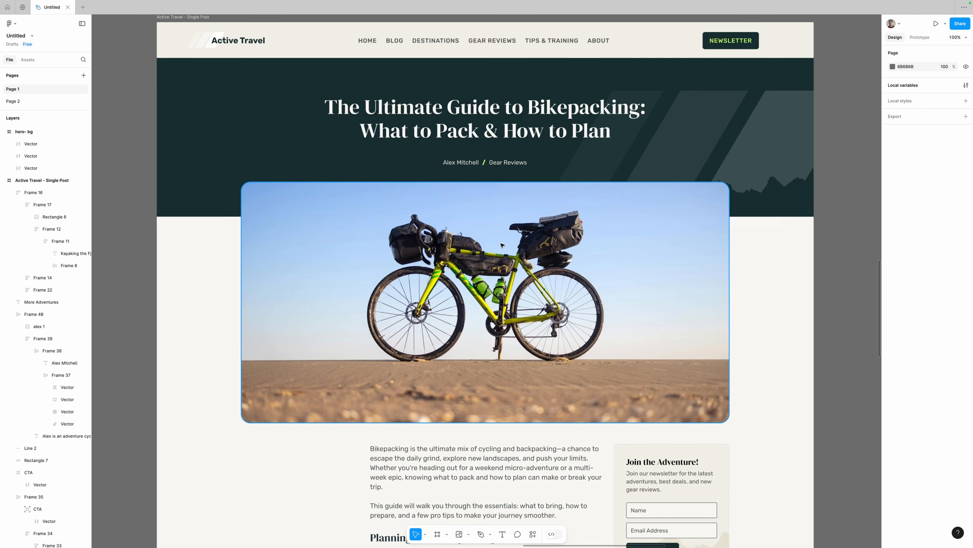
pyautogui.click(389, 531)
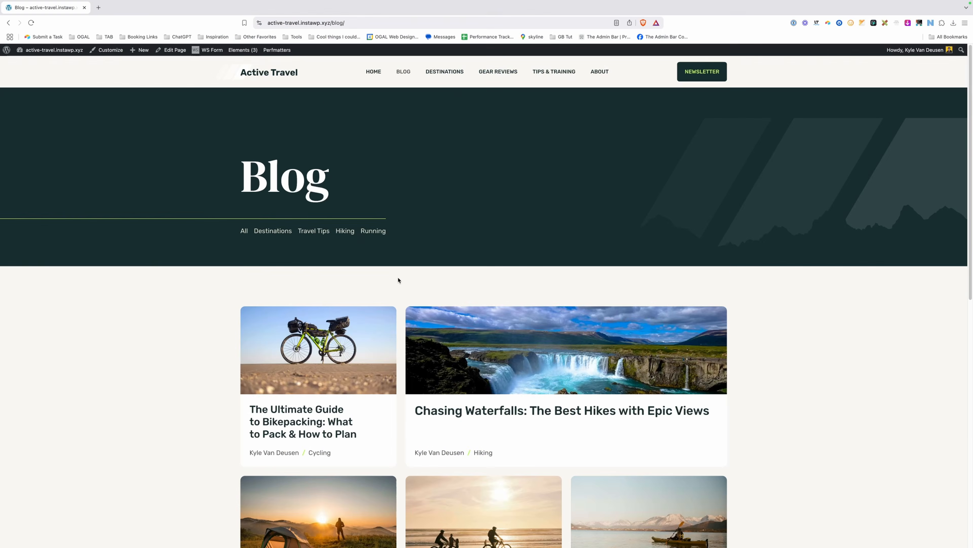
pyautogui.scroll(-5, 415, 276)
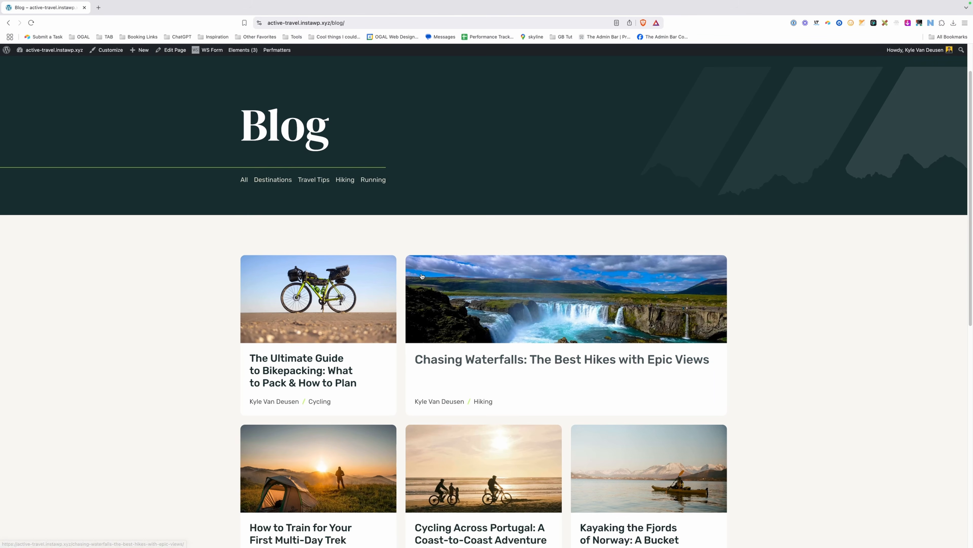
pyautogui.scroll(-8, 415, 279)
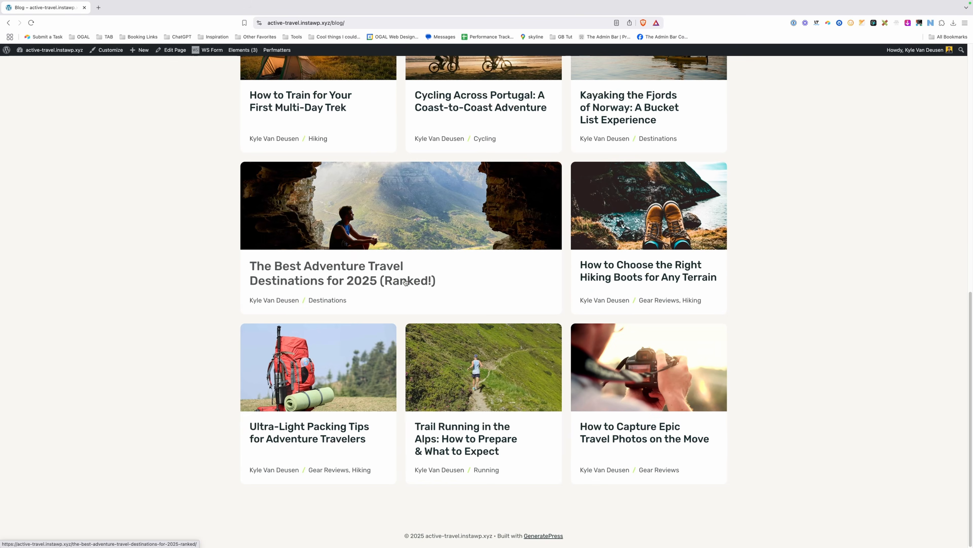
pyautogui.click(389, 270)
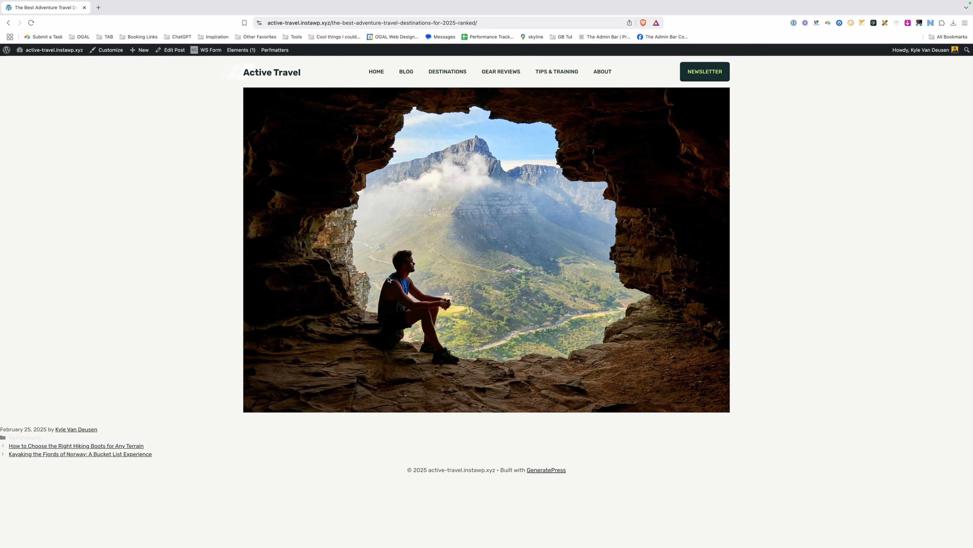
# Go back to the Blog list, then open and reload the bikepacking guide post.
pyautogui.press('super+Left')
pyautogui.scroll(10, 295, 341)
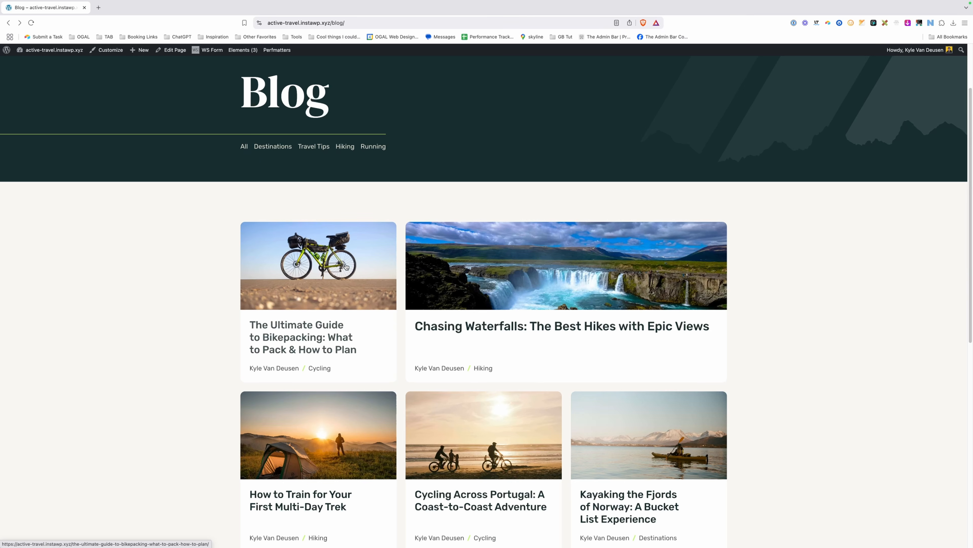
pyautogui.click(295, 340)
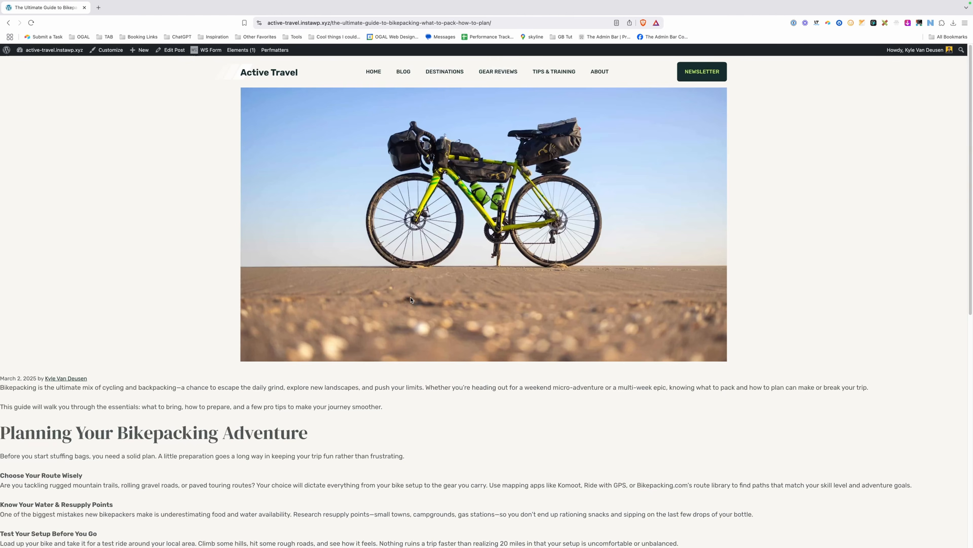
pyautogui.scroll(-8, 416, 294)
pyautogui.scroll(12, 407, 295)
pyautogui.press('super+r')
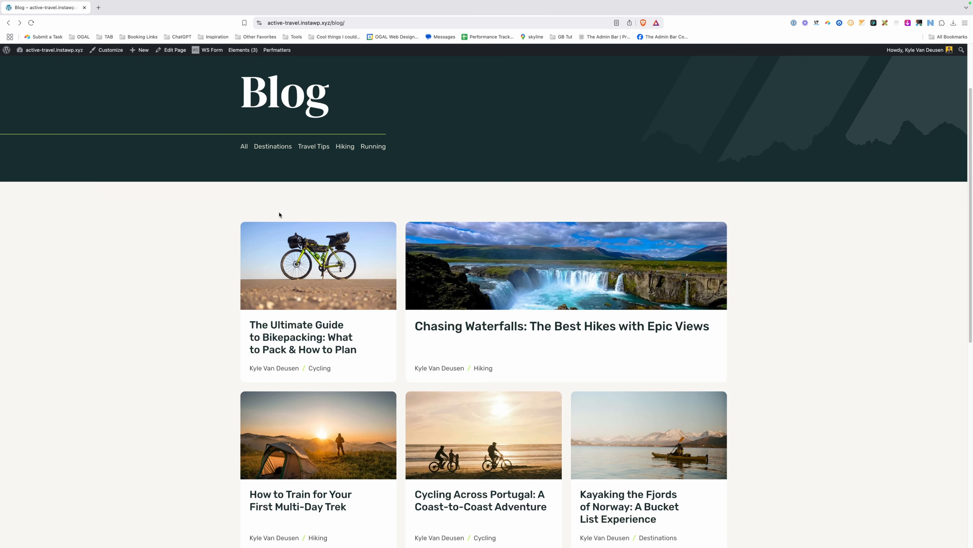
pyautogui.click(239, 52)
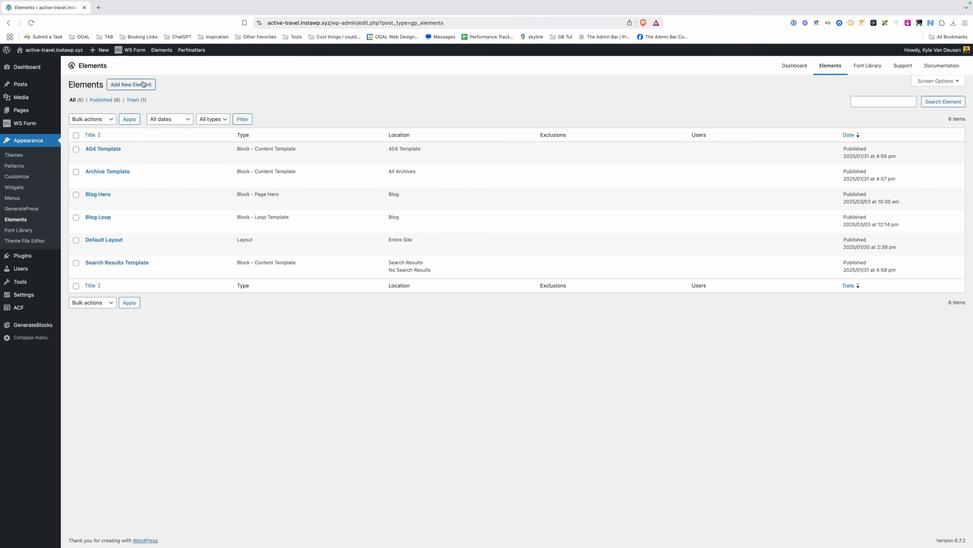
# Create a Block element named 'Blog Single Post' as a Content Template with 100% editor width.
pyautogui.click(141, 84)
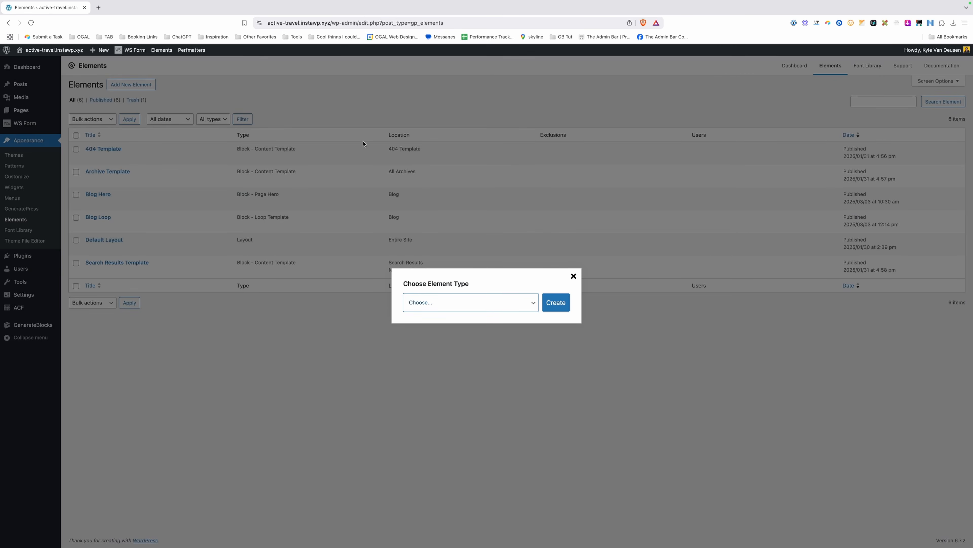
pyautogui.click(475, 301)
pyautogui.click(441, 312)
pyautogui.click(548, 303)
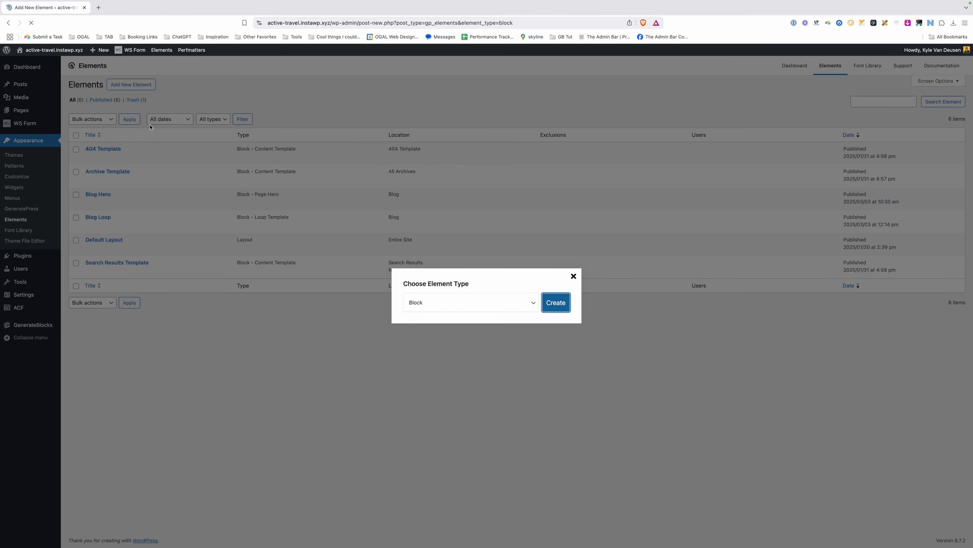
pyautogui.write('Blog')
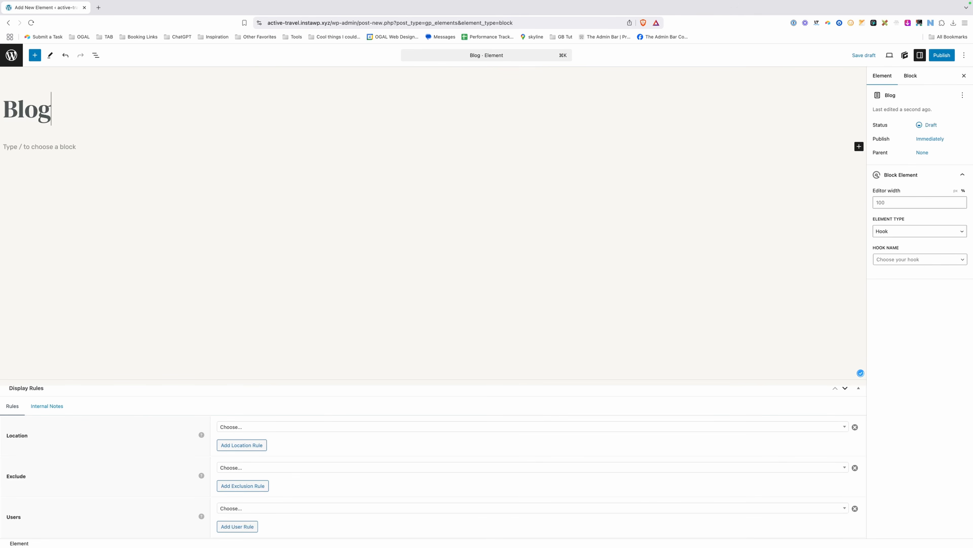
pyautogui.write(' Single Post')
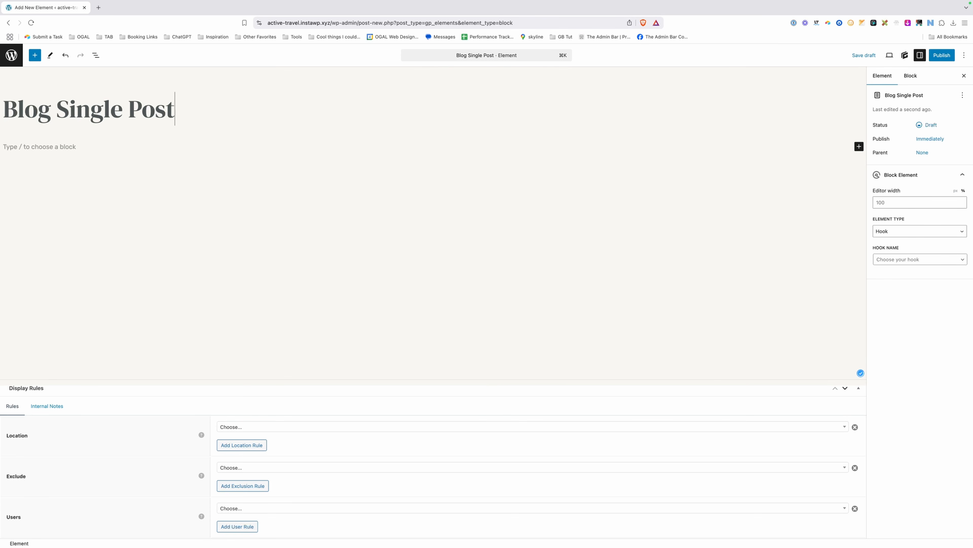
pyautogui.click(893, 231)
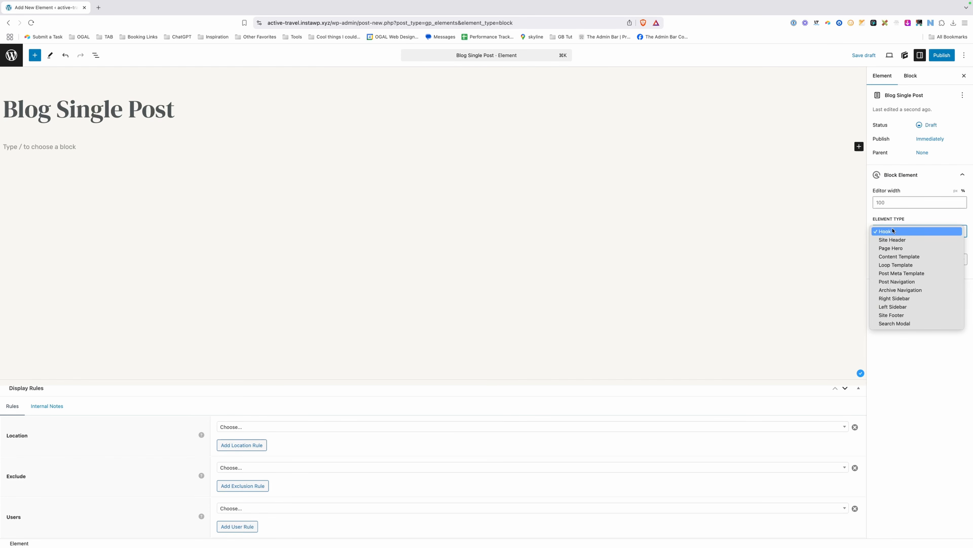
pyautogui.click(898, 257)
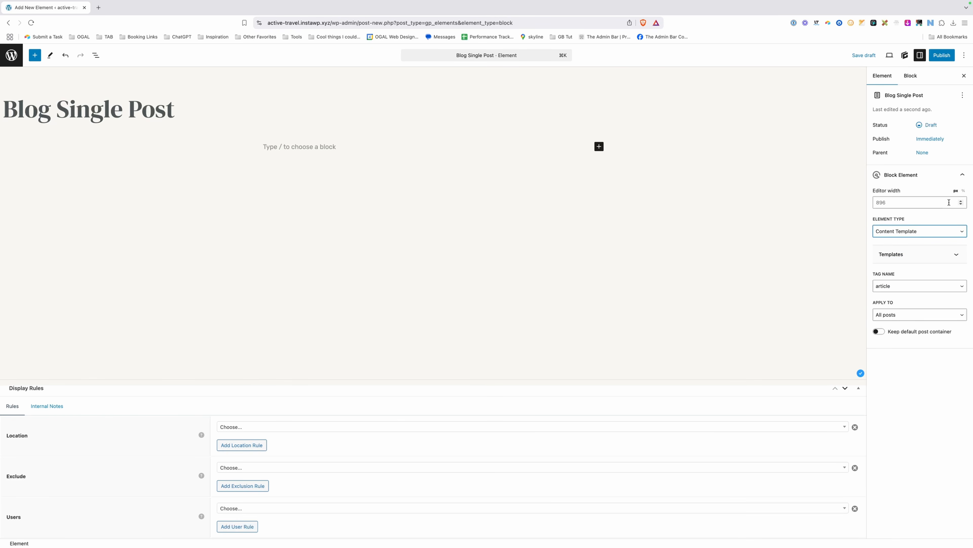
pyautogui.click(963, 191)
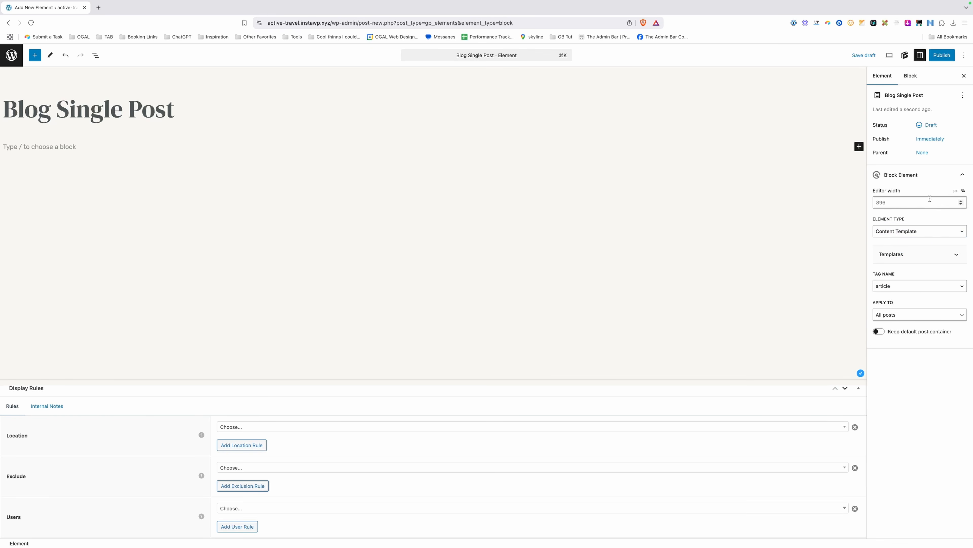
pyautogui.write('100')
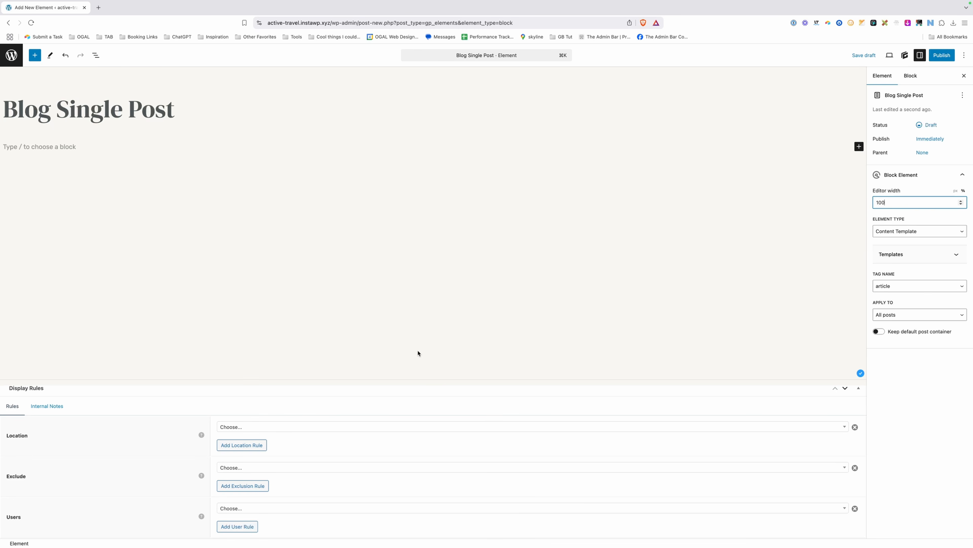
# Set the element's display location to Post with All Posts selected.
pyautogui.click(230, 428)
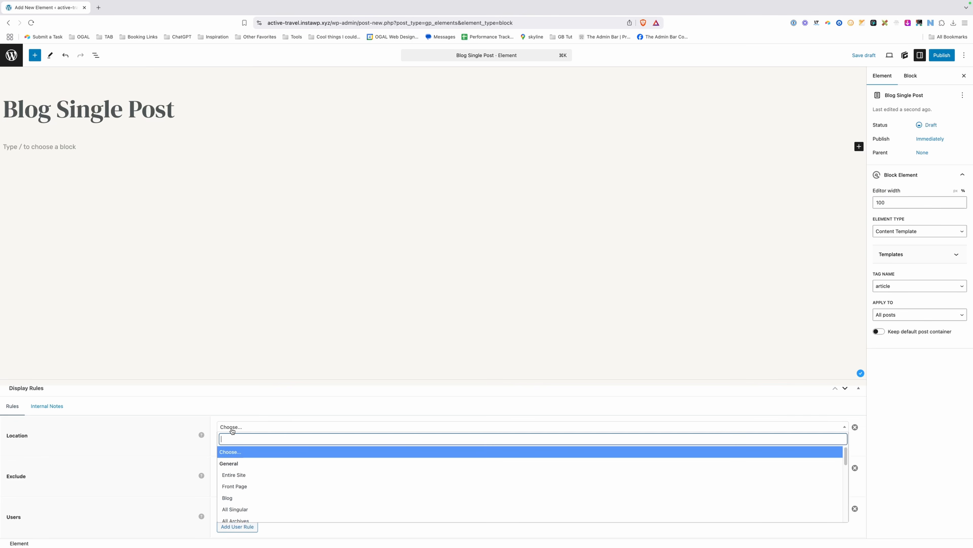
pyautogui.scroll(-3, 286, 487)
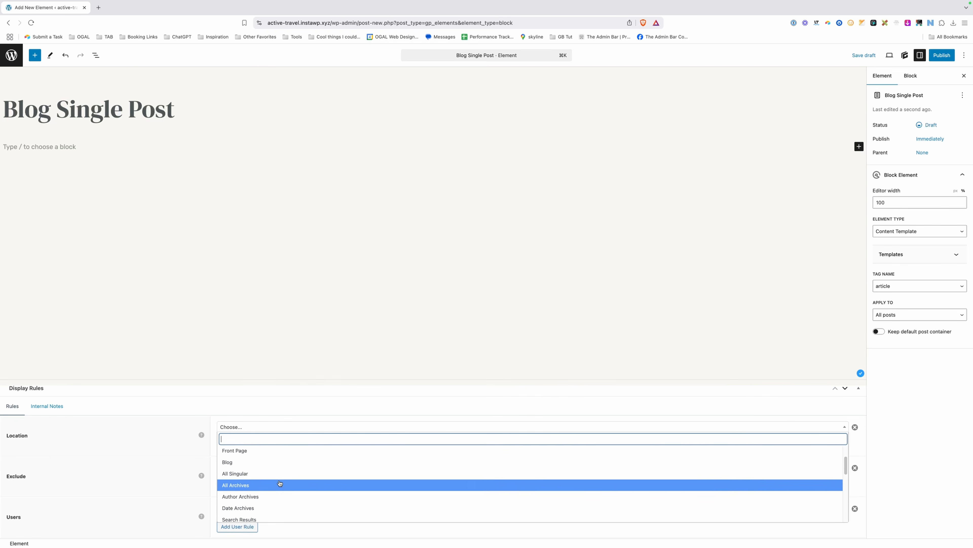
pyautogui.scroll(-2, 277, 484)
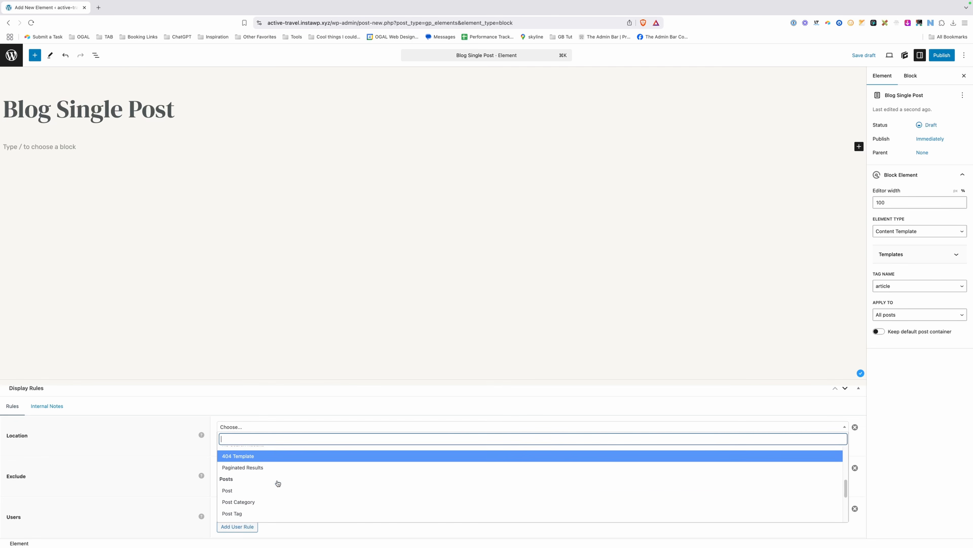
pyautogui.click(237, 491)
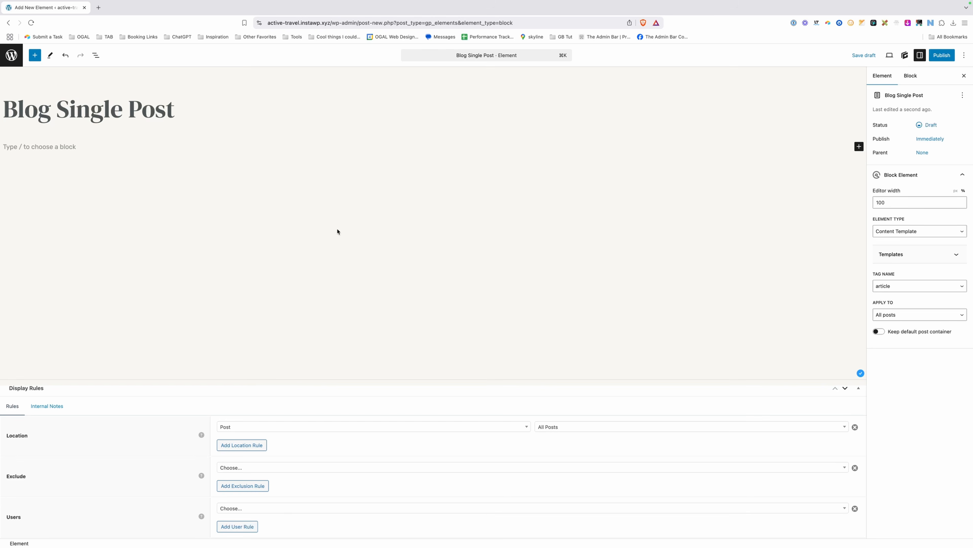
pyautogui.click(301, 149)
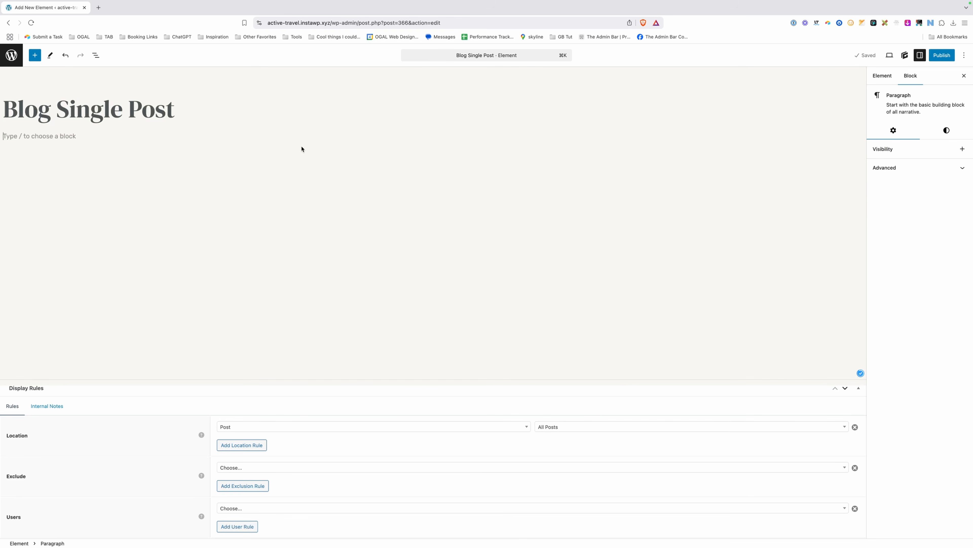
# Insert a Container block with /con and apply the .section-d global style.
pyautogui.write('/con')
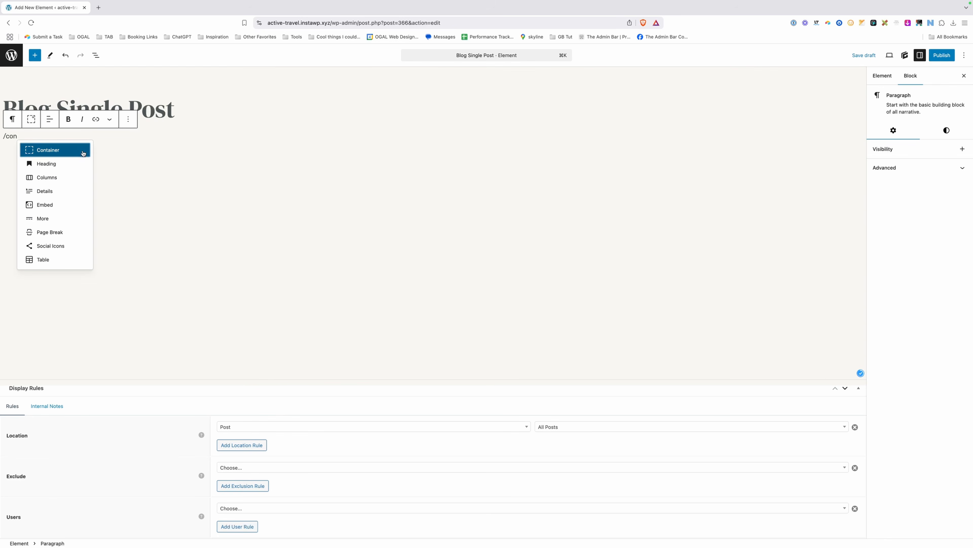
pyautogui.press('Return')
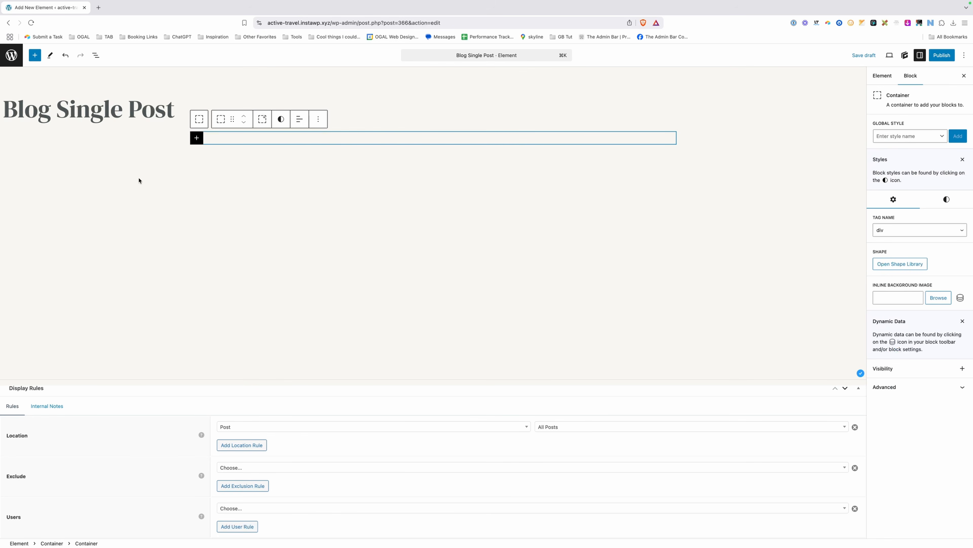
pyautogui.click(96, 55)
pyautogui.click(904, 136)
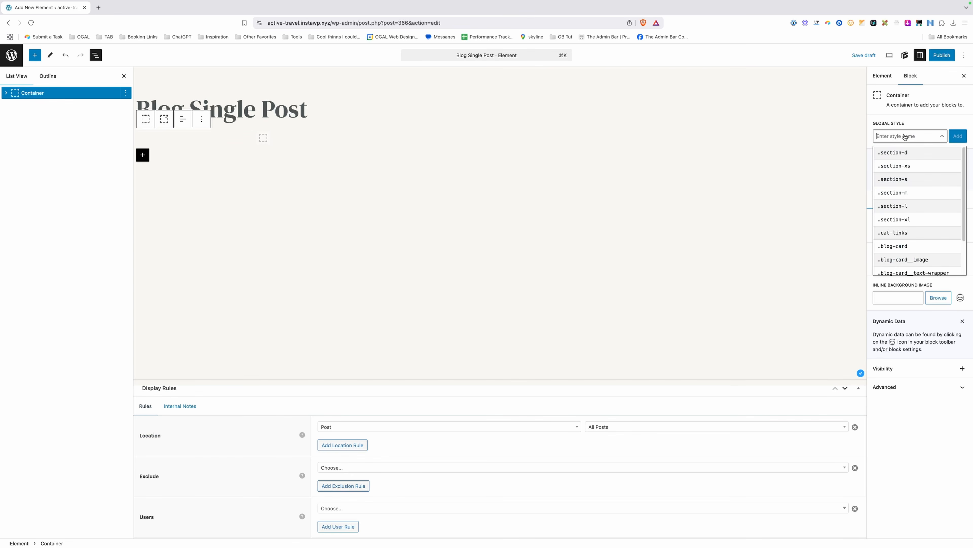
pyautogui.click(903, 155)
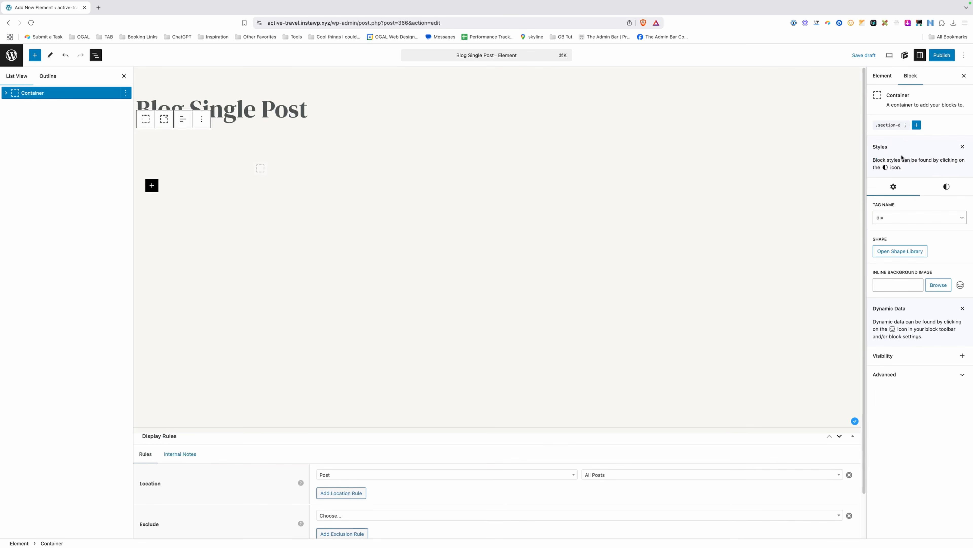
# Create a new blog-hero global style with a var(--brand-primary) background.
pyautogui.click(917, 126)
pyautogui.click(912, 154)
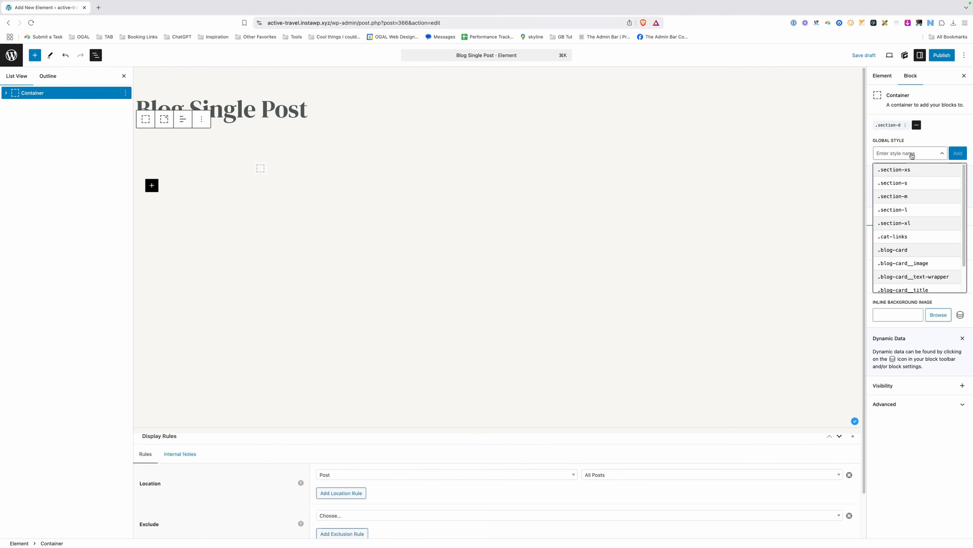
pyautogui.write('blog-hero')
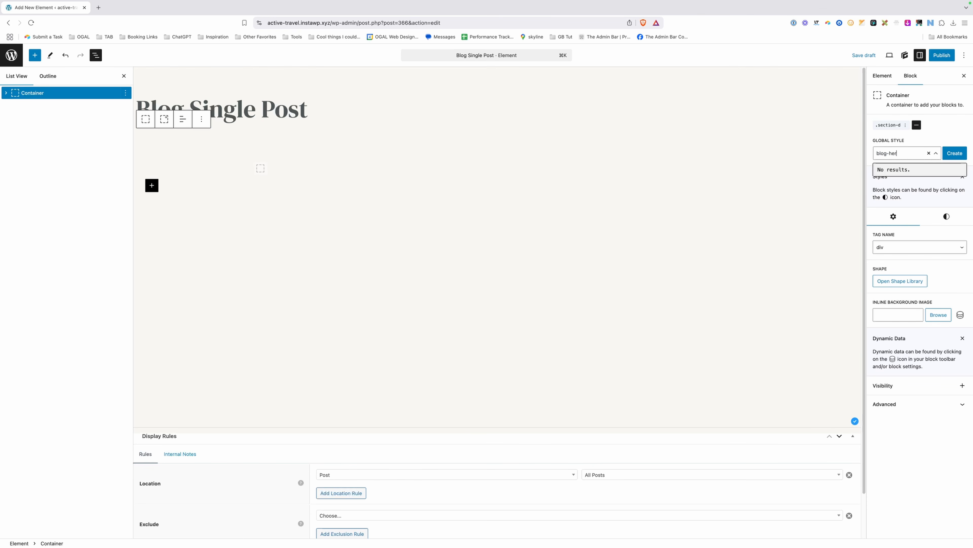
pyautogui.click(953, 154)
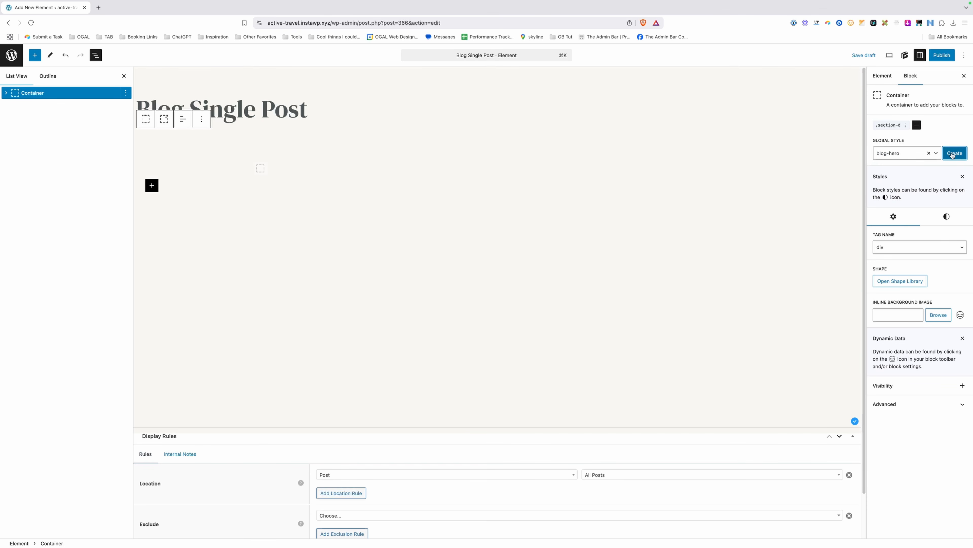
pyautogui.click(895, 187)
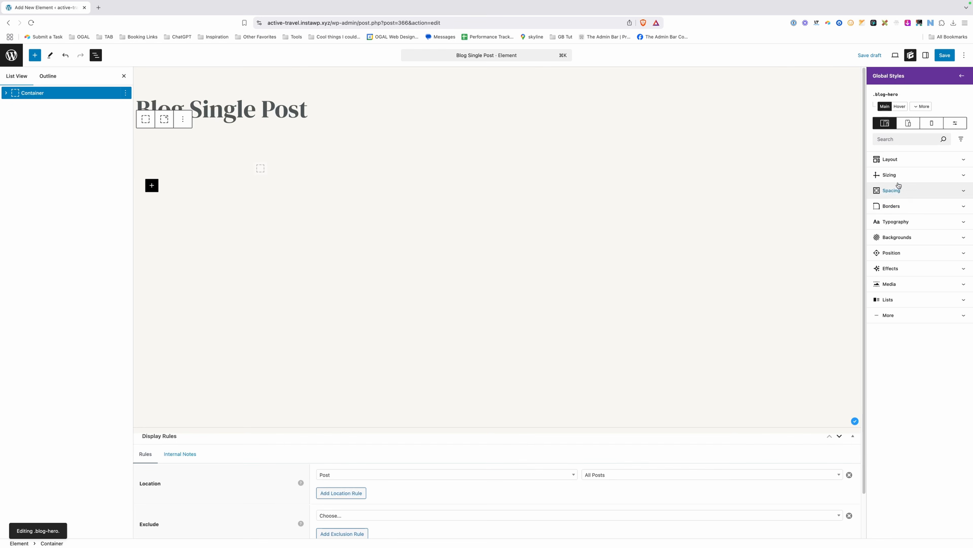
pyautogui.click(909, 237)
pyautogui.click(880, 277)
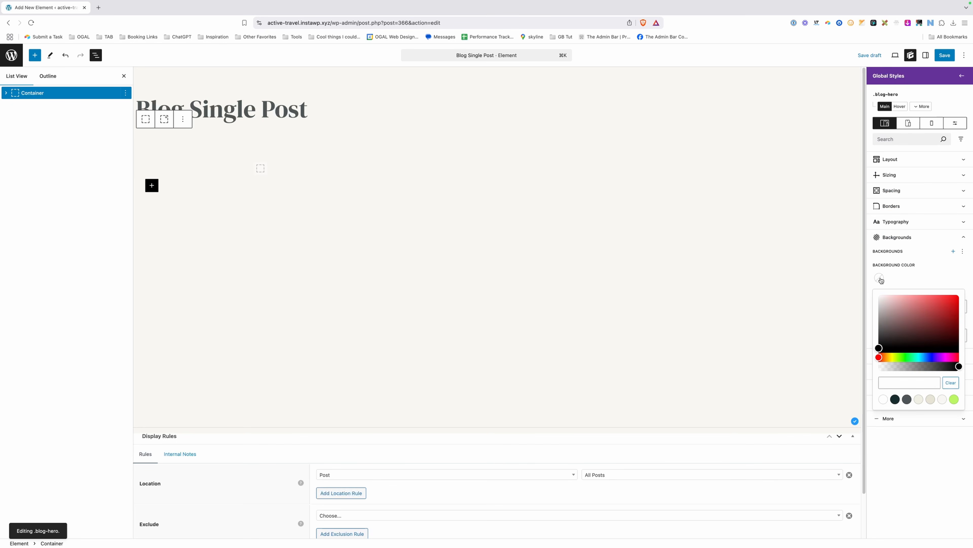
pyautogui.click(896, 399)
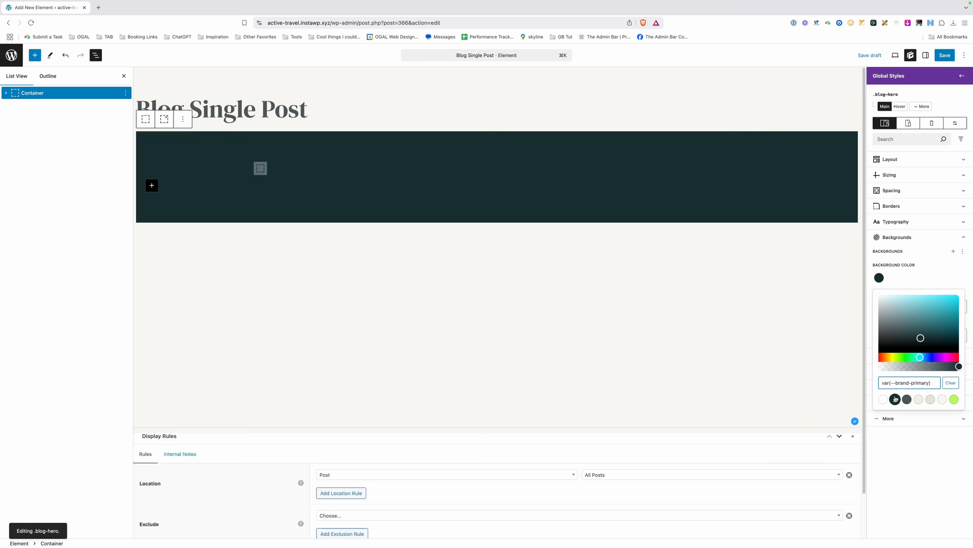
pyautogui.click(920, 283)
# Centre-align the content of the hero's inner container.
pyautogui.click(279, 170)
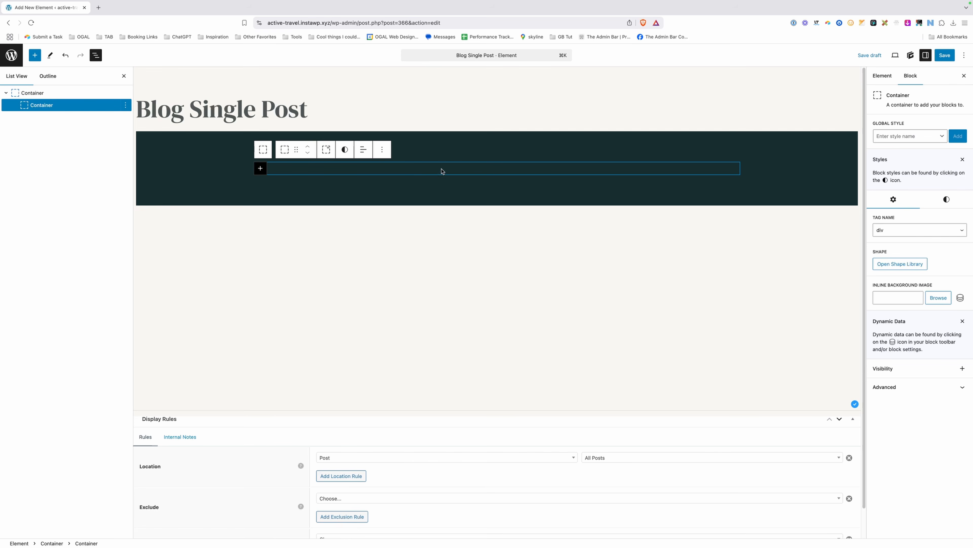
pyautogui.click(363, 152)
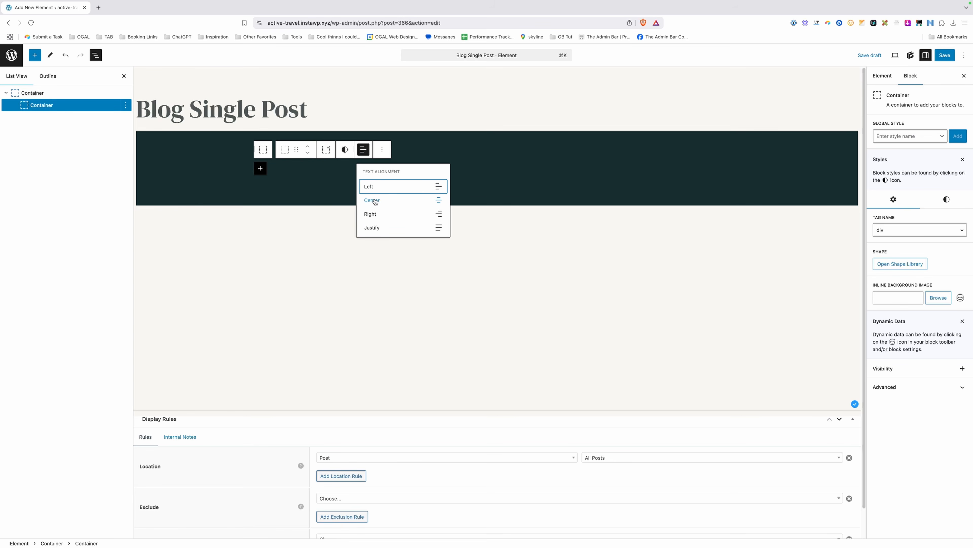
pyautogui.click(375, 201)
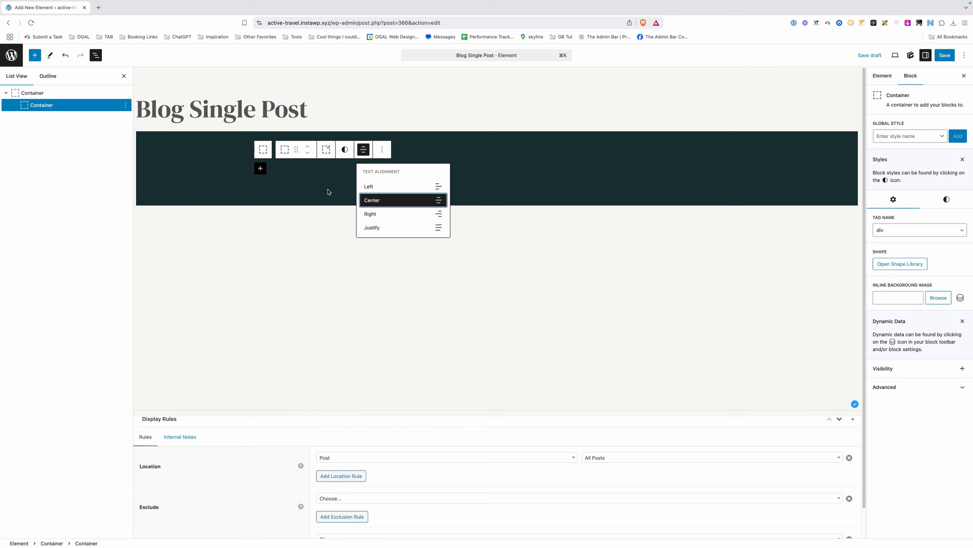
pyautogui.click(309, 169)
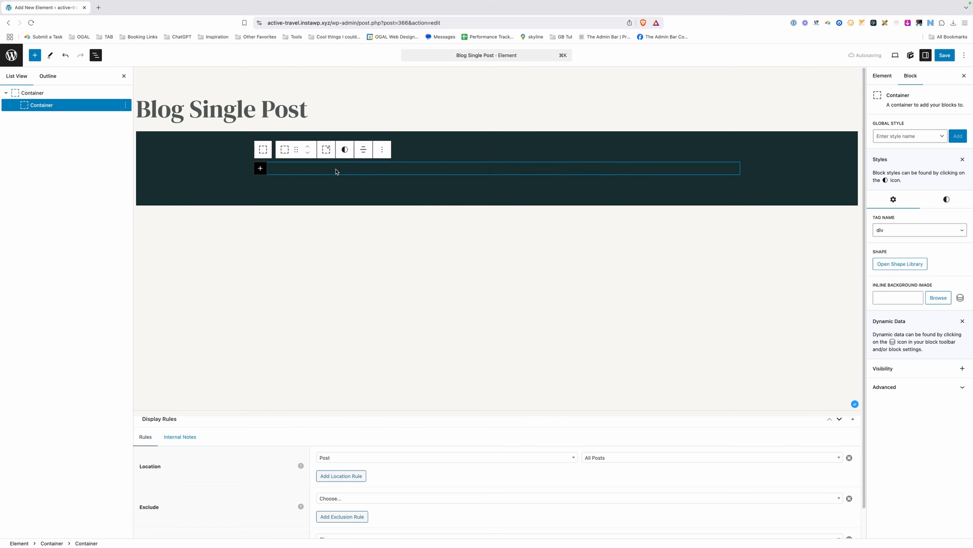
# Add an H1 Headline in the inner container that shows the dynamic Post Title.
pyautogui.click(261, 168)
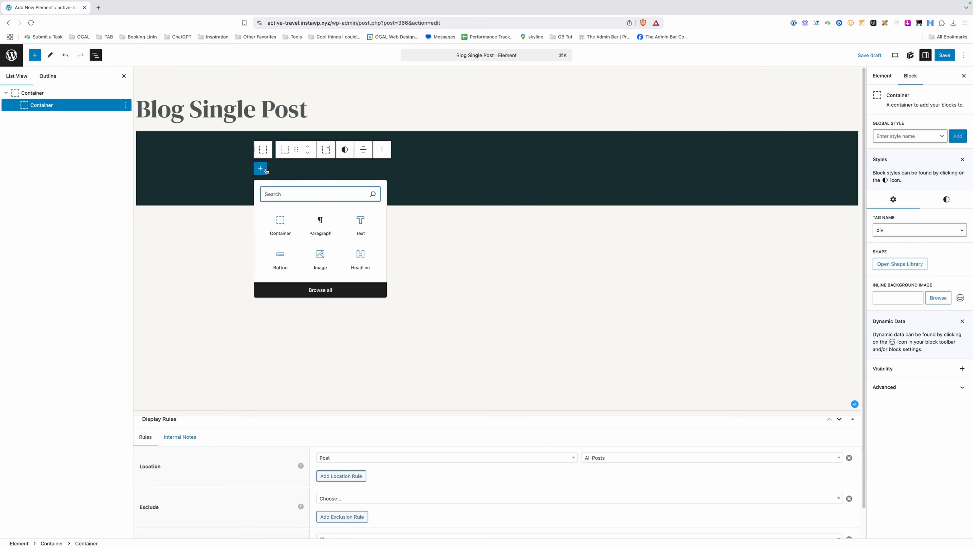
pyautogui.click(365, 258)
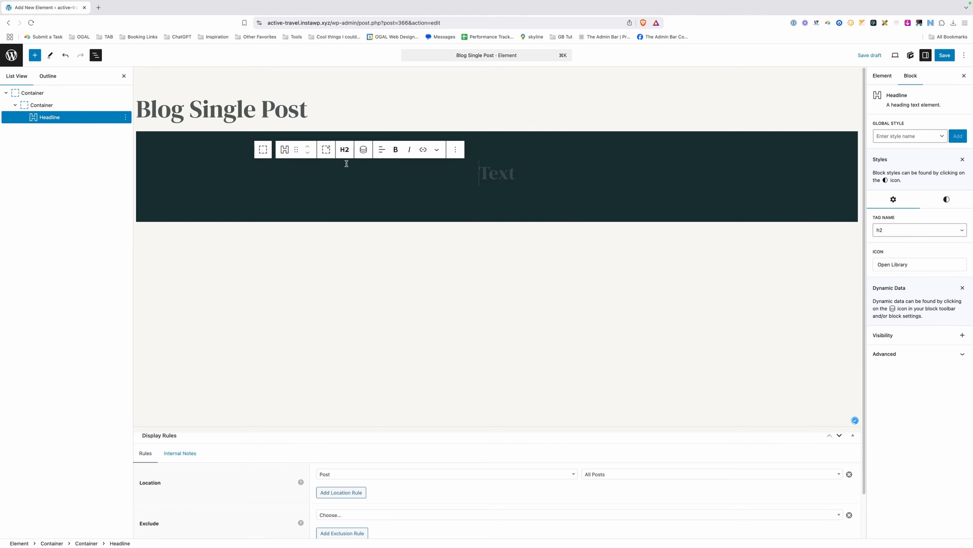
pyautogui.click(345, 149)
pyautogui.click(350, 171)
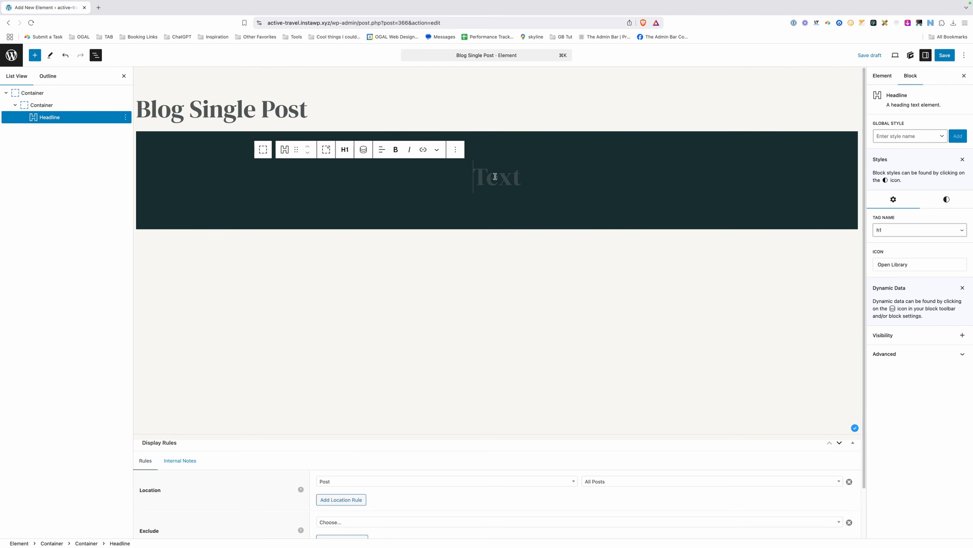
pyautogui.click(364, 150)
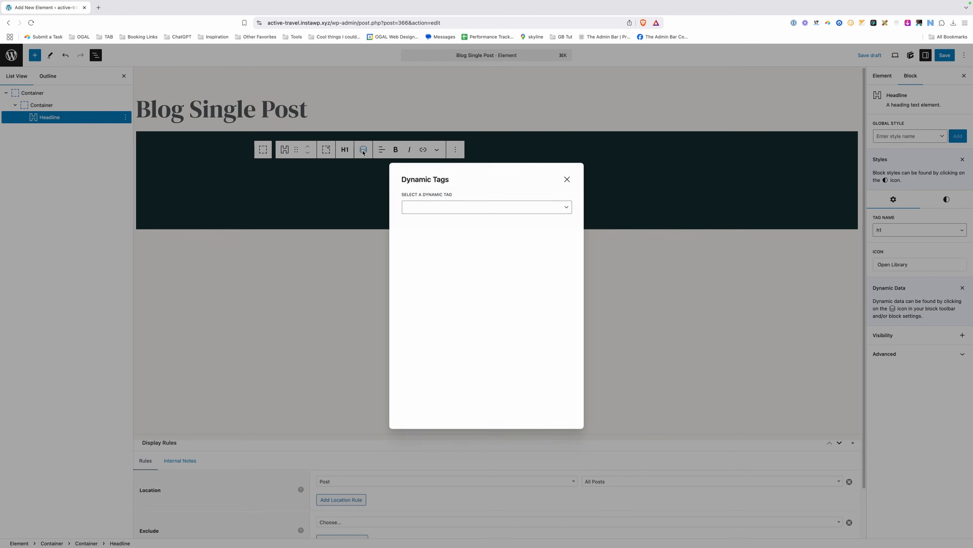
pyautogui.click(432, 206)
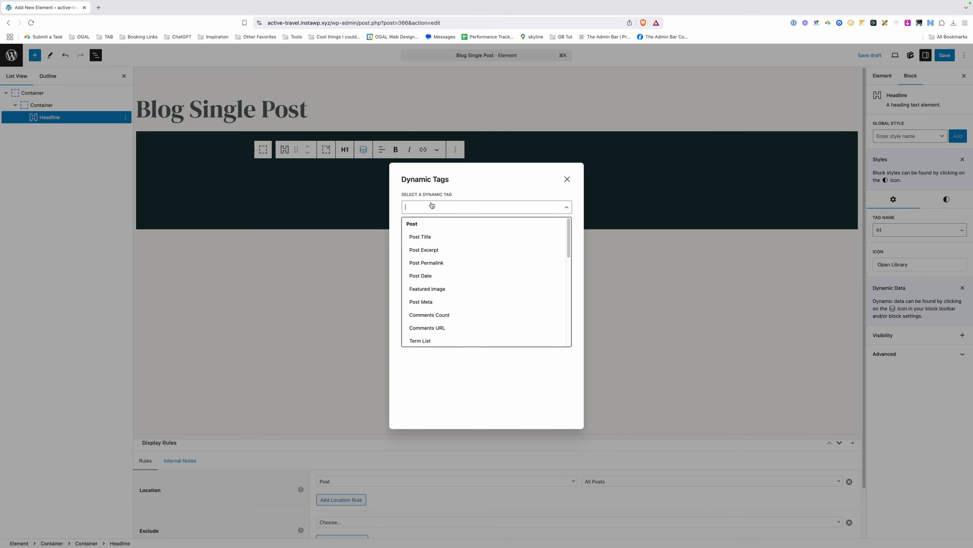
pyautogui.click(428, 238)
pyautogui.click(440, 330)
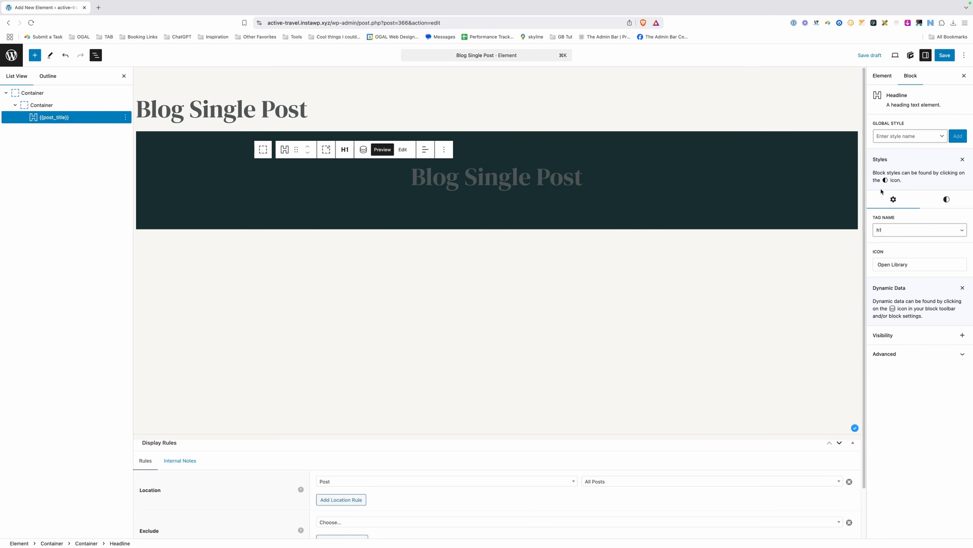
# Set the headline's typography text colour to var(--white).
pyautogui.click(946, 199)
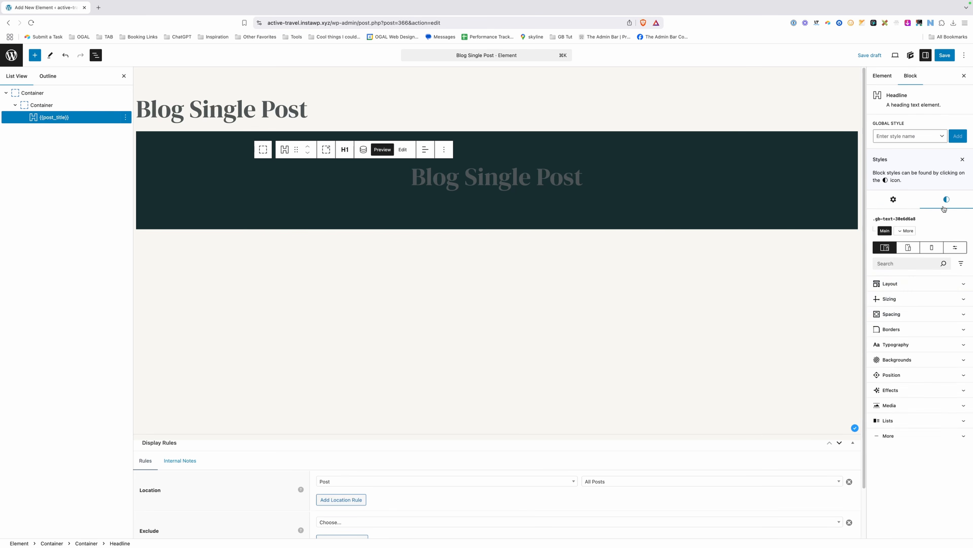
pyautogui.click(899, 359)
pyautogui.click(889, 343)
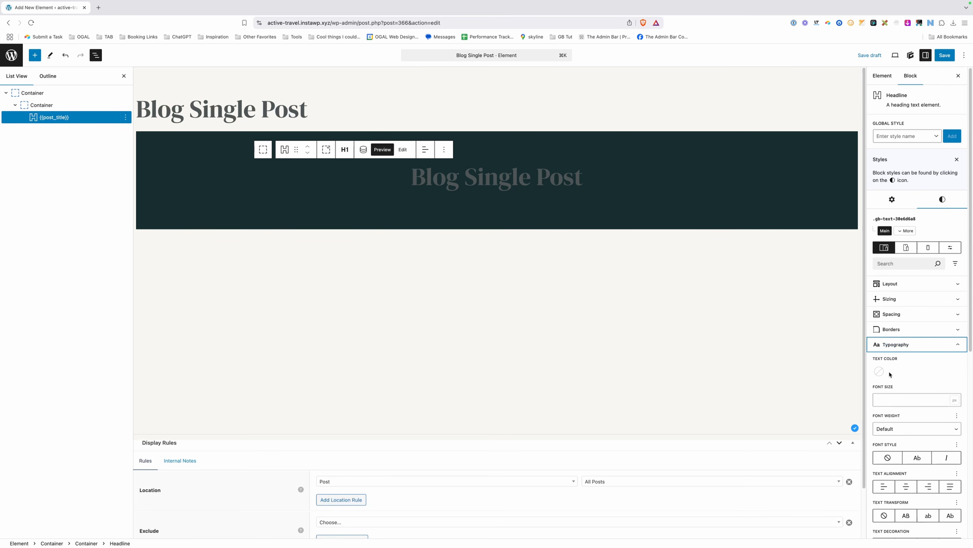
pyautogui.click(879, 371)
pyautogui.click(883, 492)
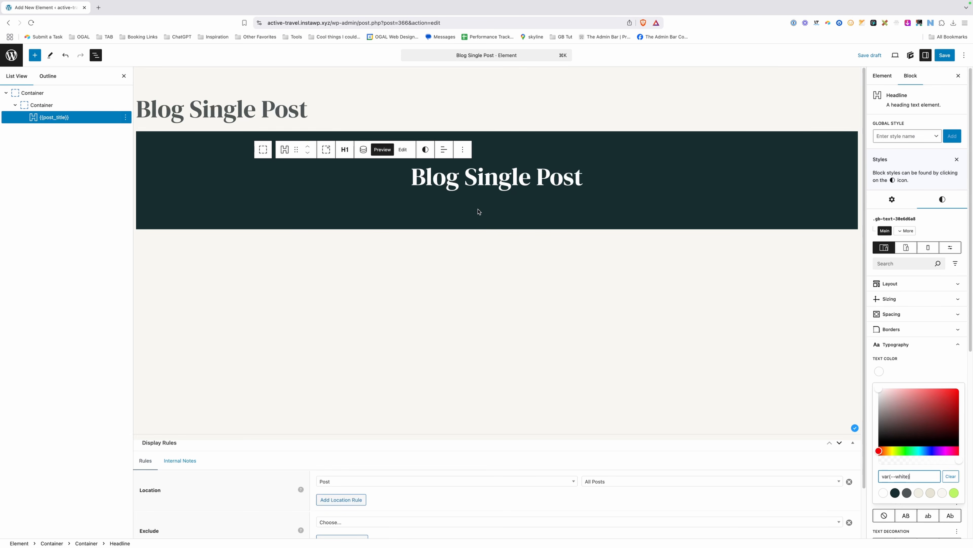
pyautogui.keyDown('super'); pyautogui.click(11, 55); pyautogui.keyUp('super')
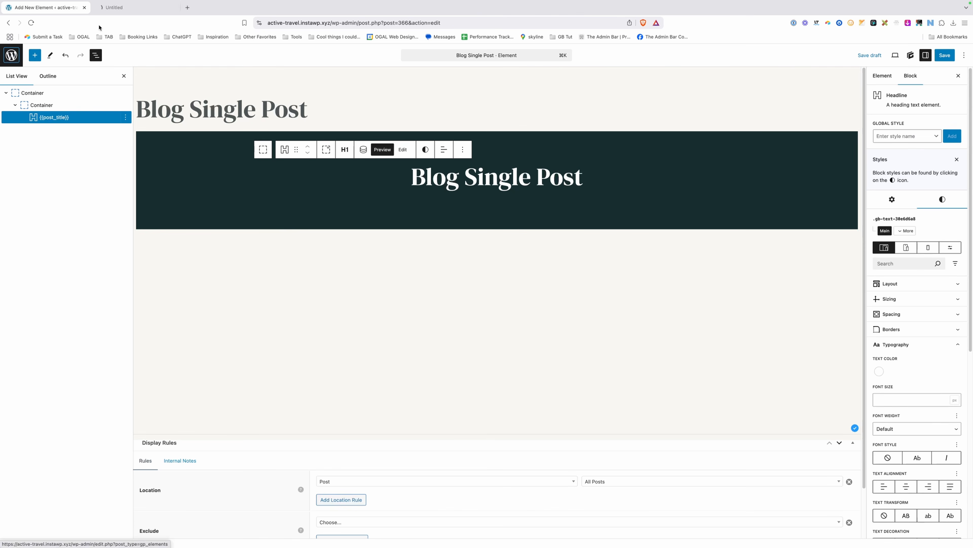
# Copy the Meta Wrapper container from the Blog Loop element in a new tab, then return to Blog Single Post.
pyautogui.click(121, 9)
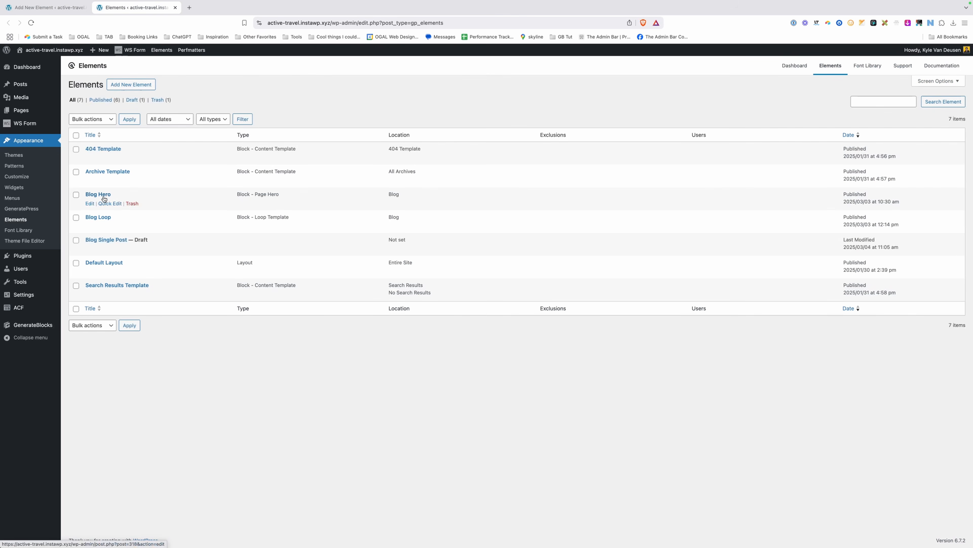
pyautogui.click(90, 226)
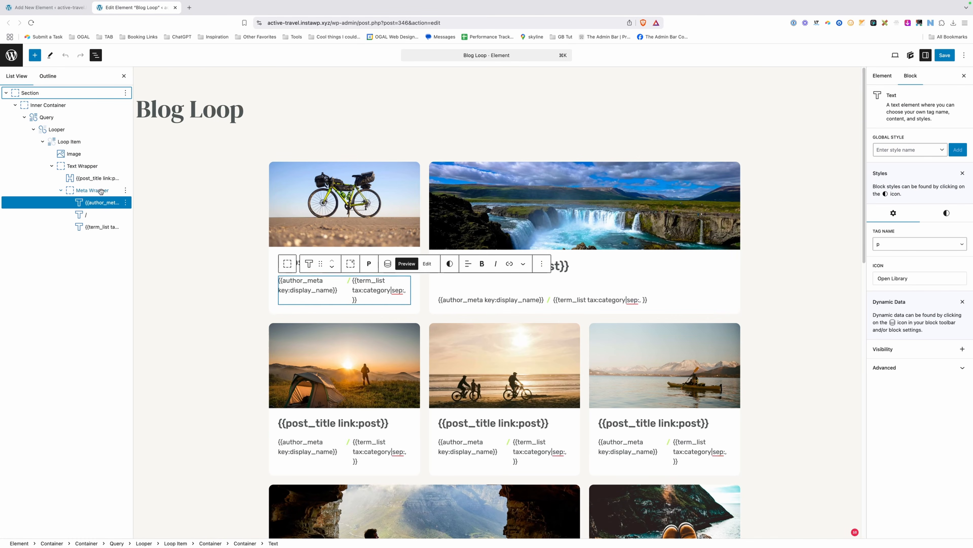
pyautogui.click(101, 190)
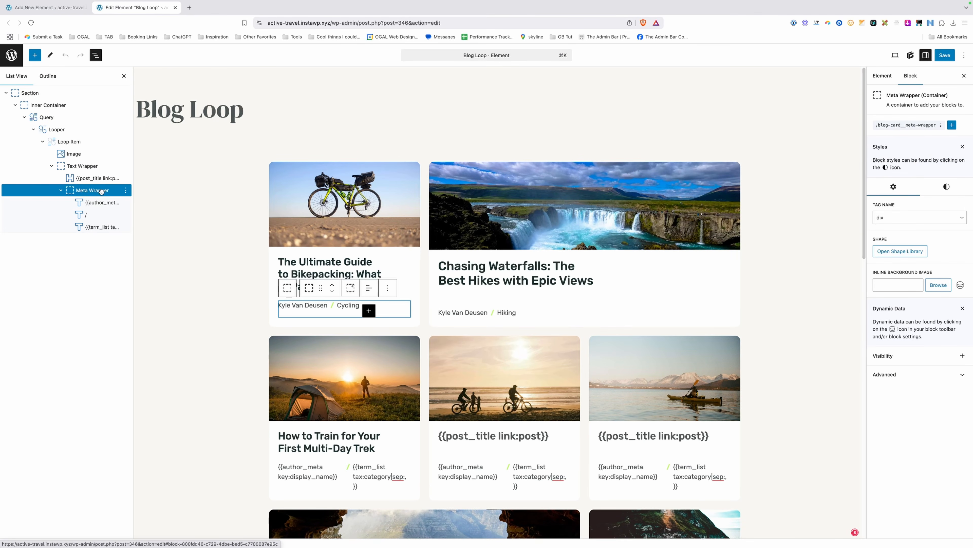
pyautogui.rightClick(117, 190)
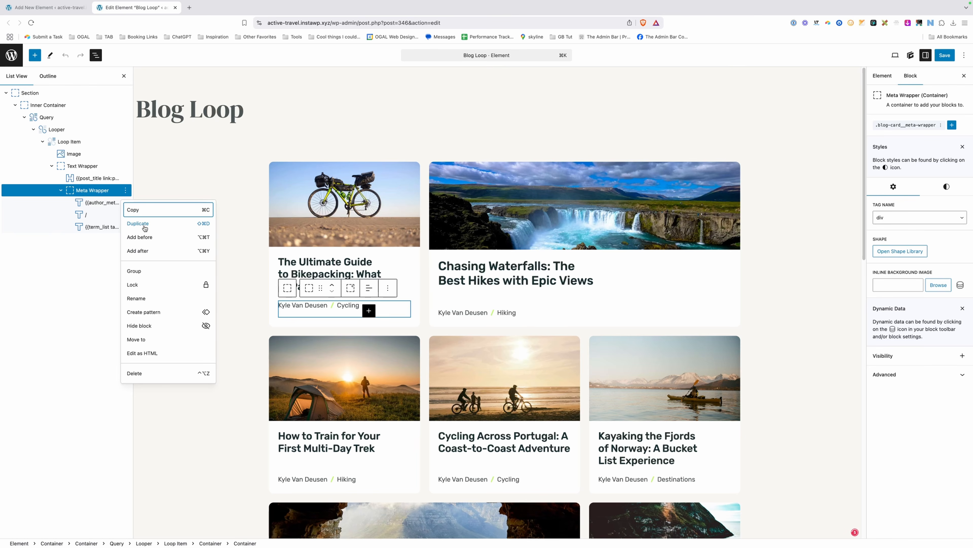
pyautogui.press('super+c')
pyautogui.click(77, 8)
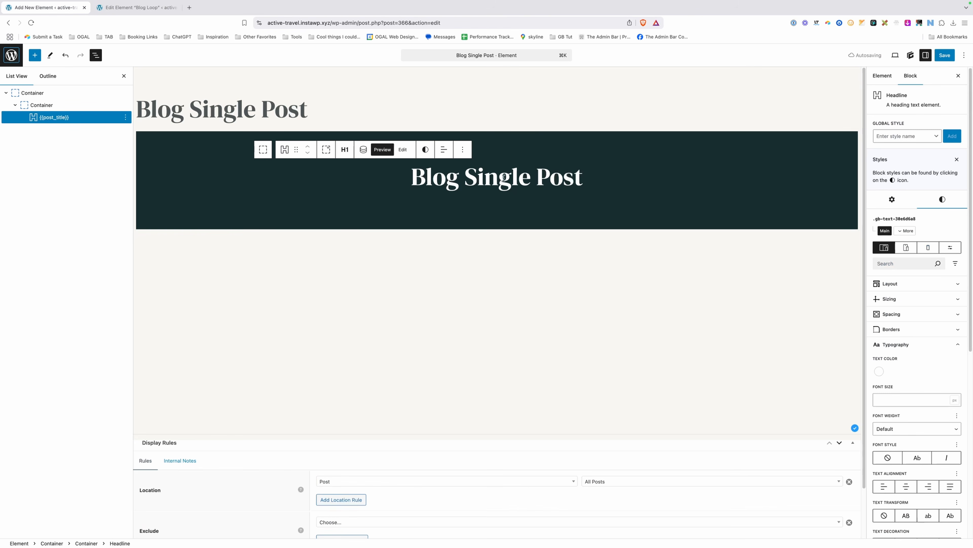
# Paste the Meta Wrapper into a new block directly below the post title.
pyautogui.click(579, 174)
pyautogui.press('Return')
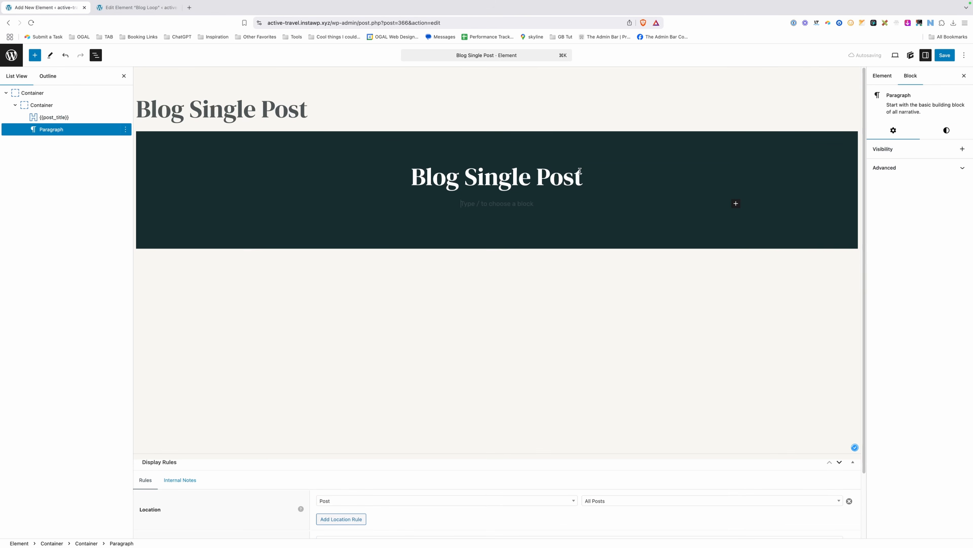
pyautogui.press('super+v')
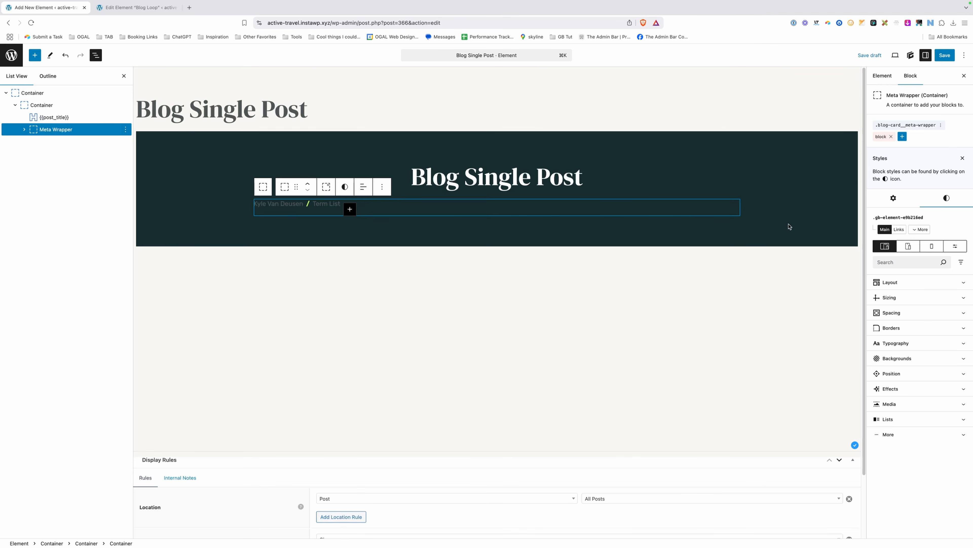
# Make the Meta Wrapper a Flex container with Justify Content set to Center.
pyautogui.click(890, 282)
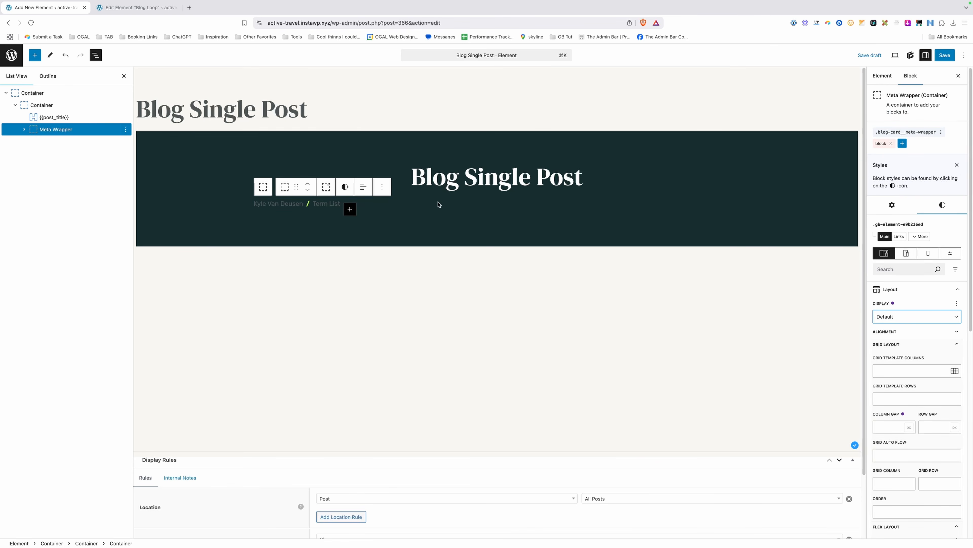
pyautogui.click(905, 316)
pyautogui.click(901, 343)
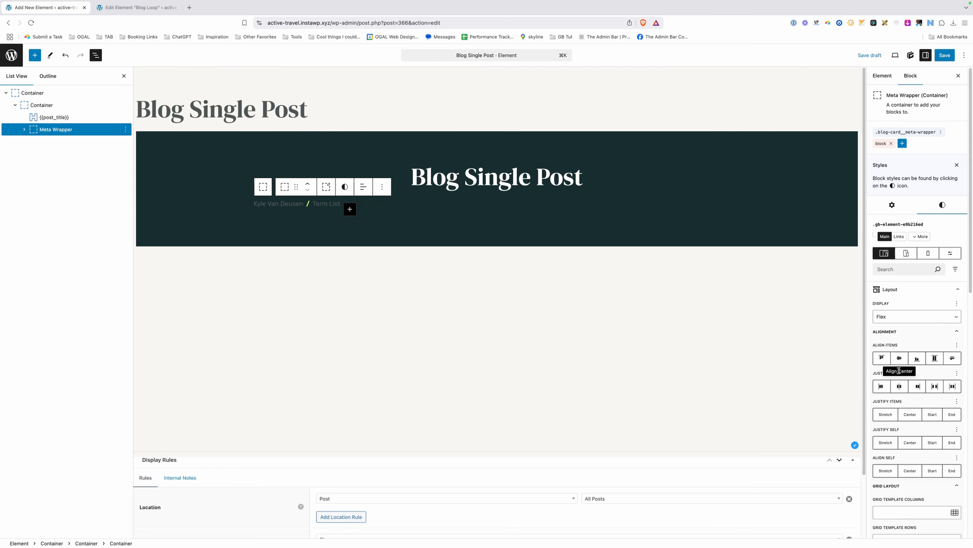
pyautogui.click(900, 387)
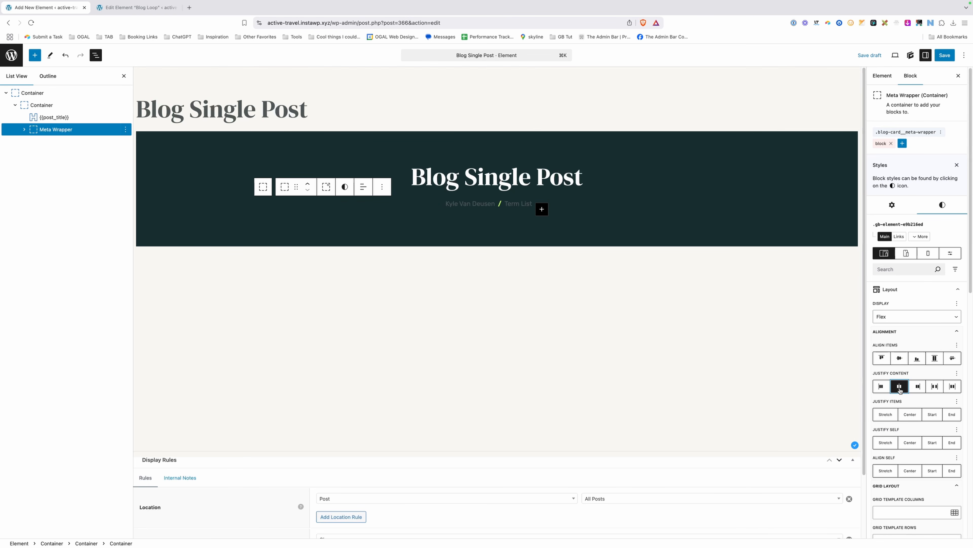
# Set the author and Term List meta text colour to white, var(--white).
pyautogui.click(489, 213)
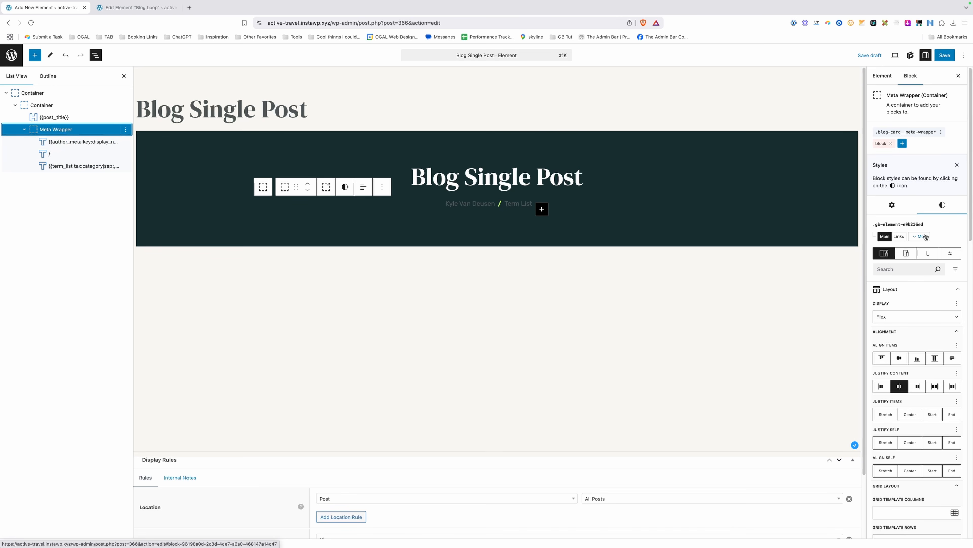
pyautogui.scroll(-1, 927, 325)
pyautogui.scroll(-10, 927, 325)
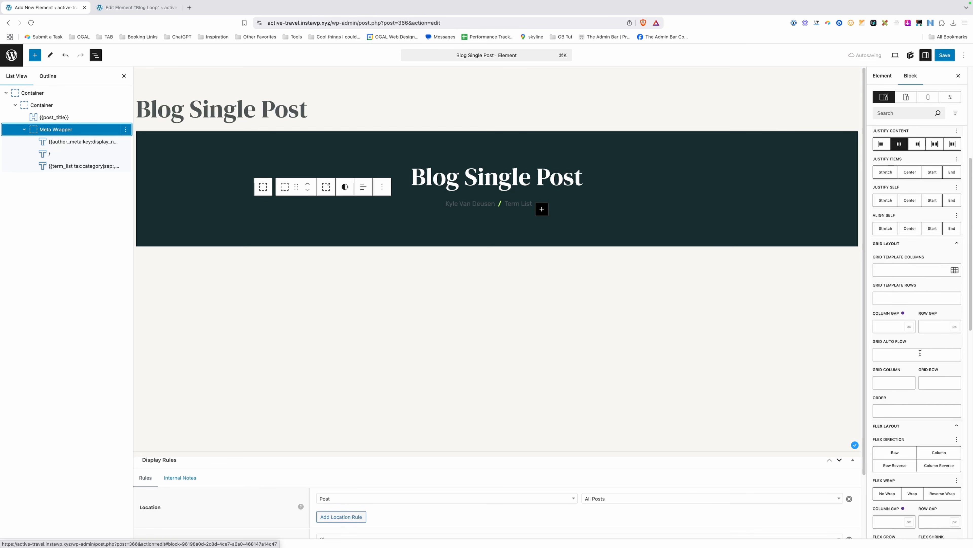
pyautogui.click(881, 446)
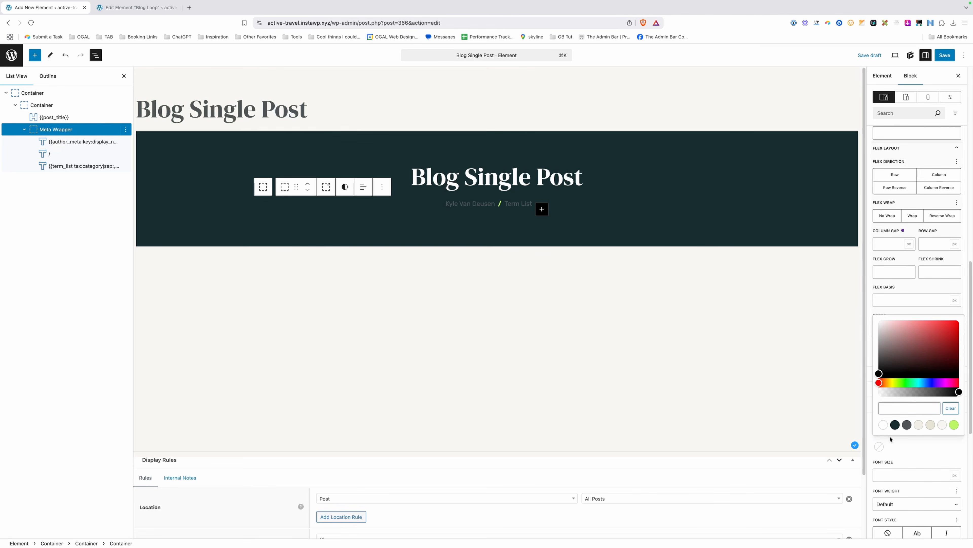
pyautogui.click(884, 424)
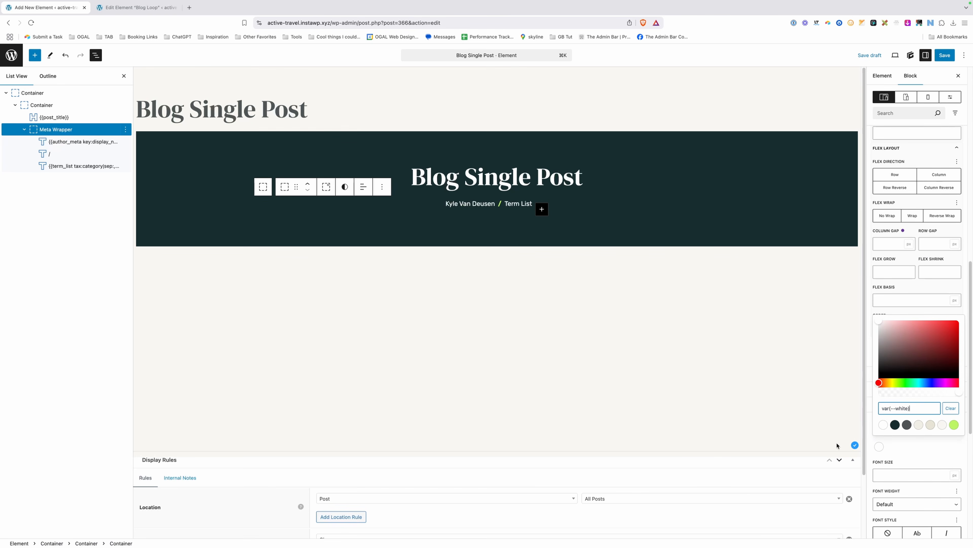
pyautogui.click(627, 312)
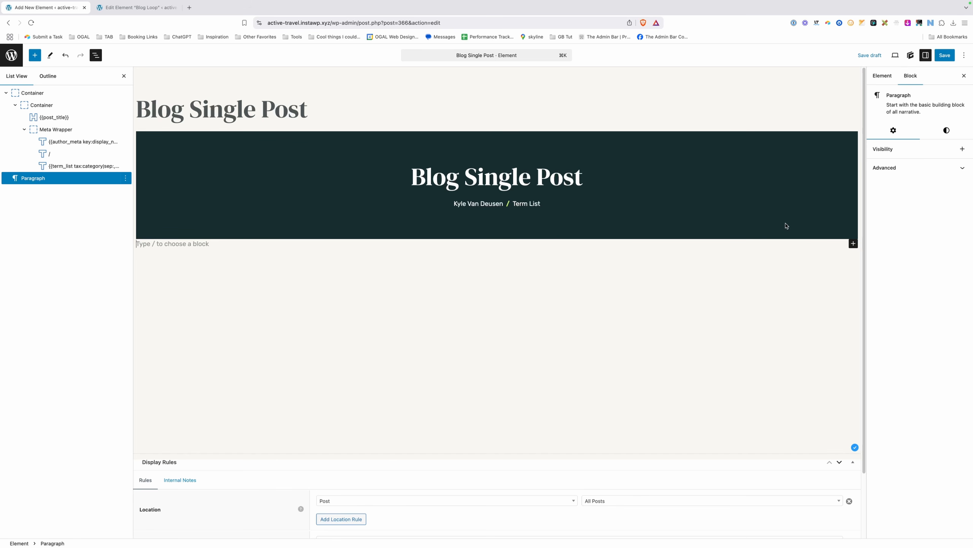
# Edit the outer container's .blog-hero global style to use Relative position.
pyautogui.click(164, 156)
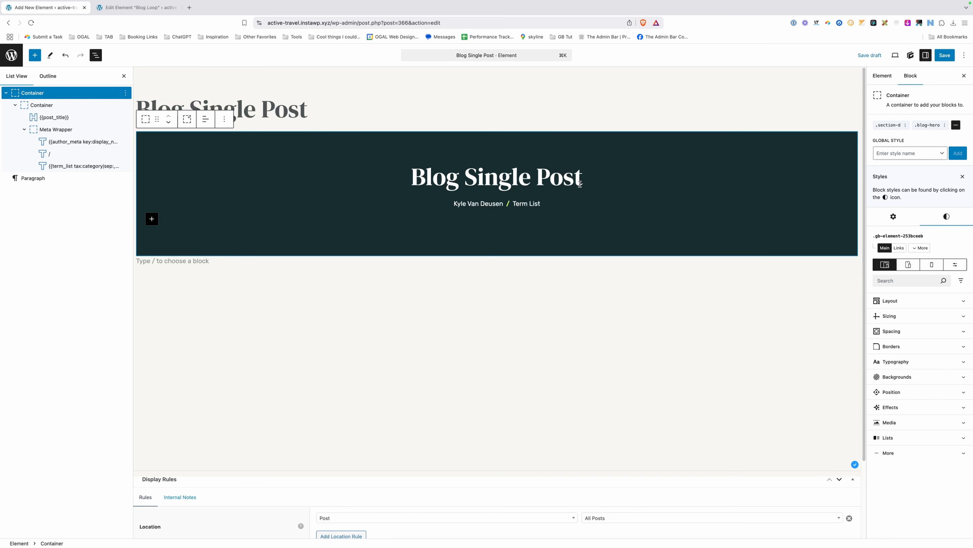
pyautogui.click(927, 126)
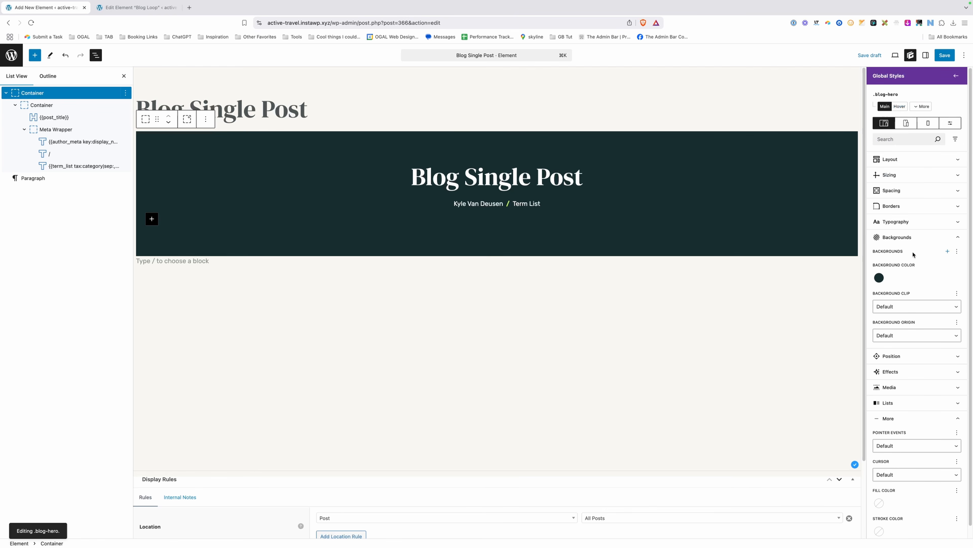
pyautogui.click(898, 356)
pyautogui.click(899, 383)
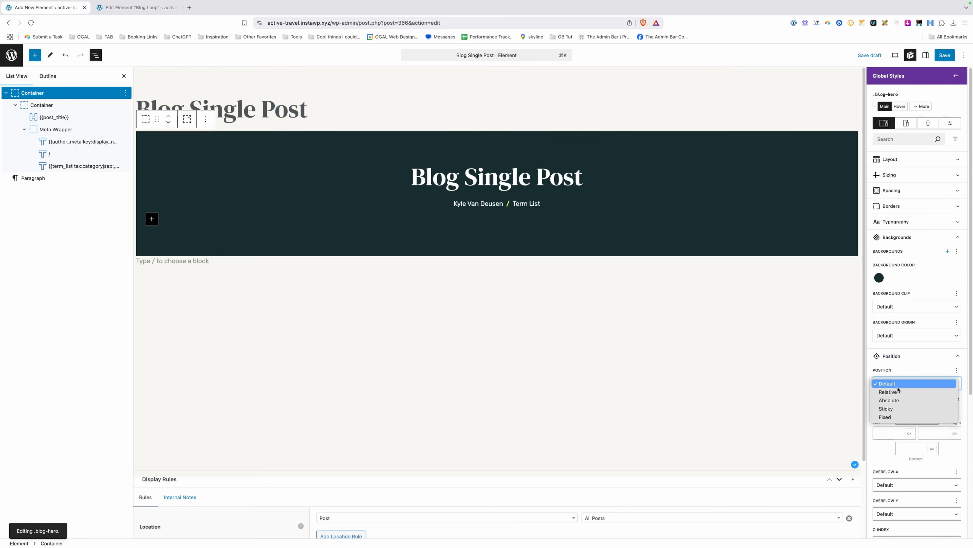
pyautogui.click(899, 392)
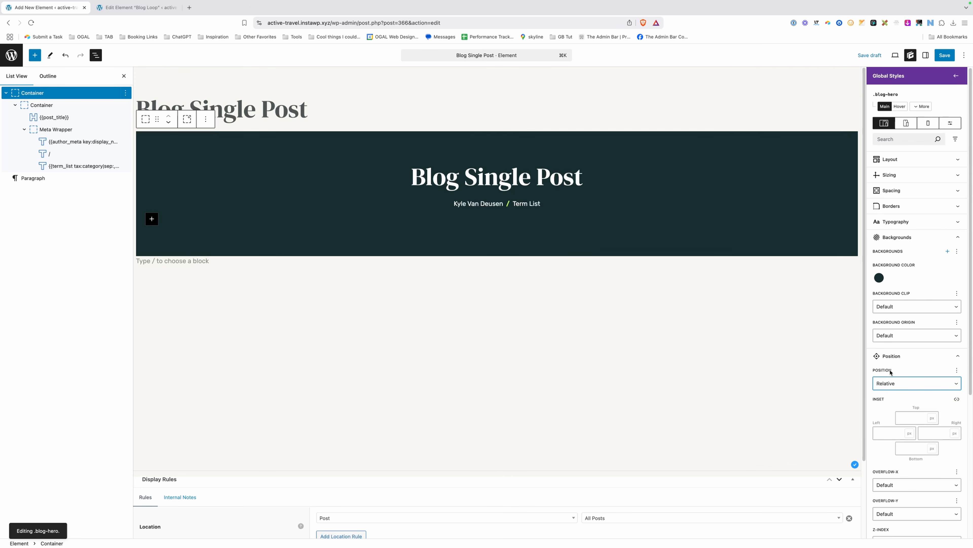
pyautogui.click(916, 108)
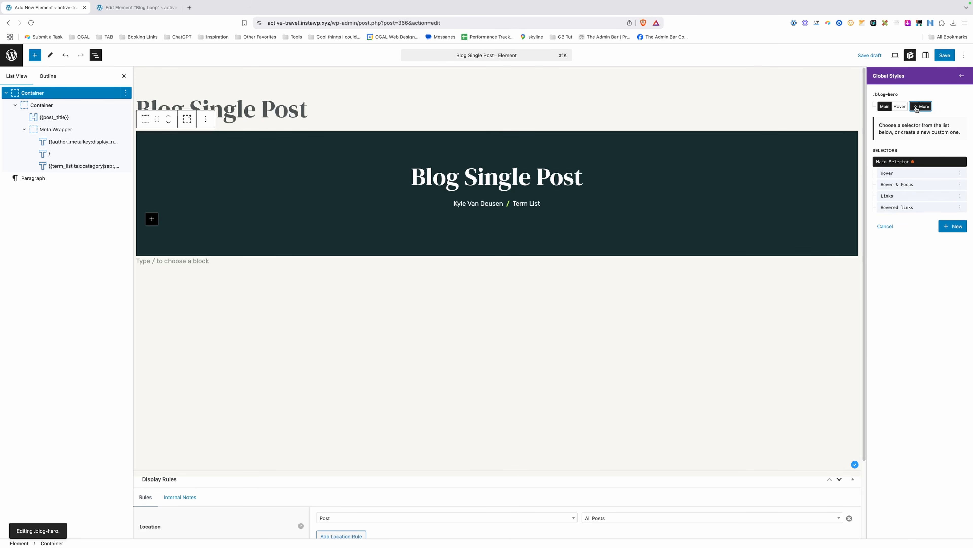
# Create a .blog-hero:before selector with '' content and Absolute position.
pyautogui.click(956, 227)
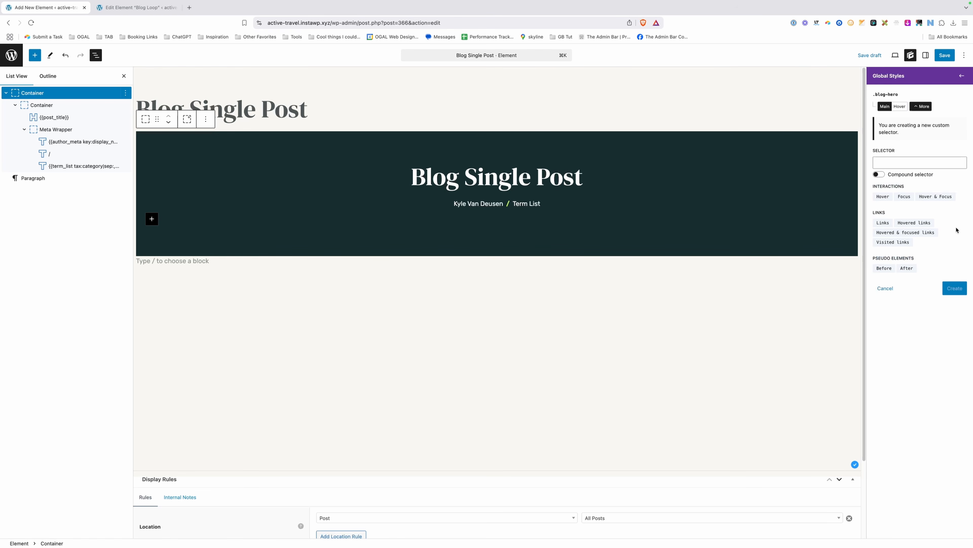
pyautogui.click(885, 268)
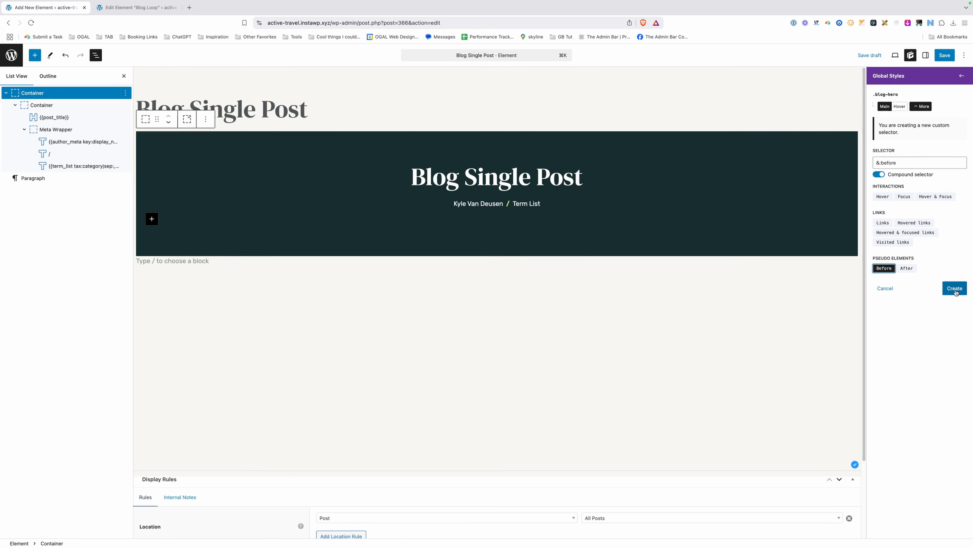
pyautogui.click(959, 290)
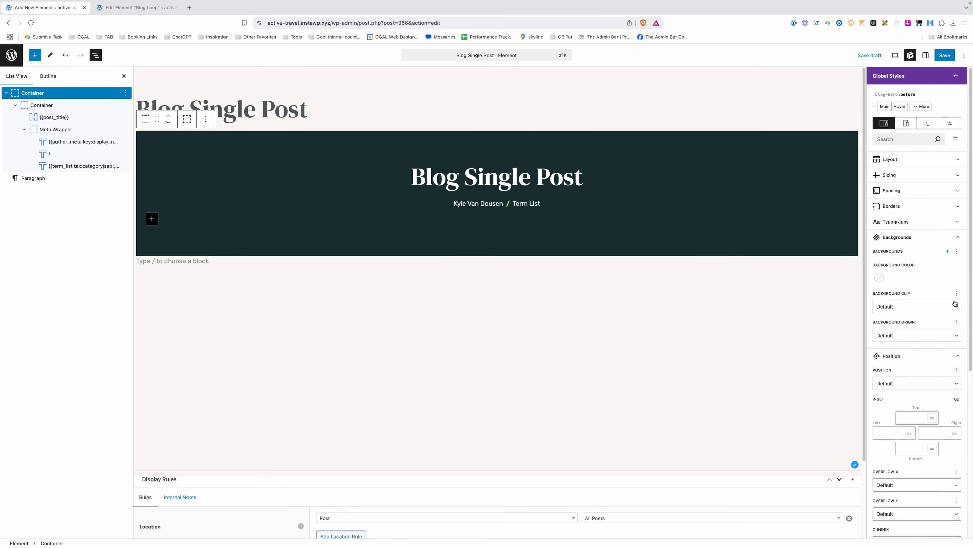
pyautogui.scroll(-6, 937, 277)
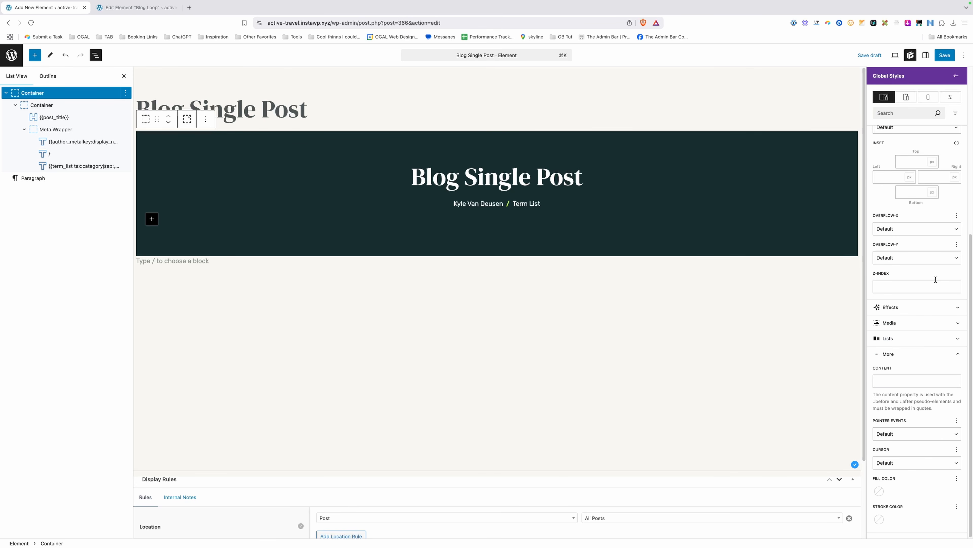
pyautogui.click(908, 381)
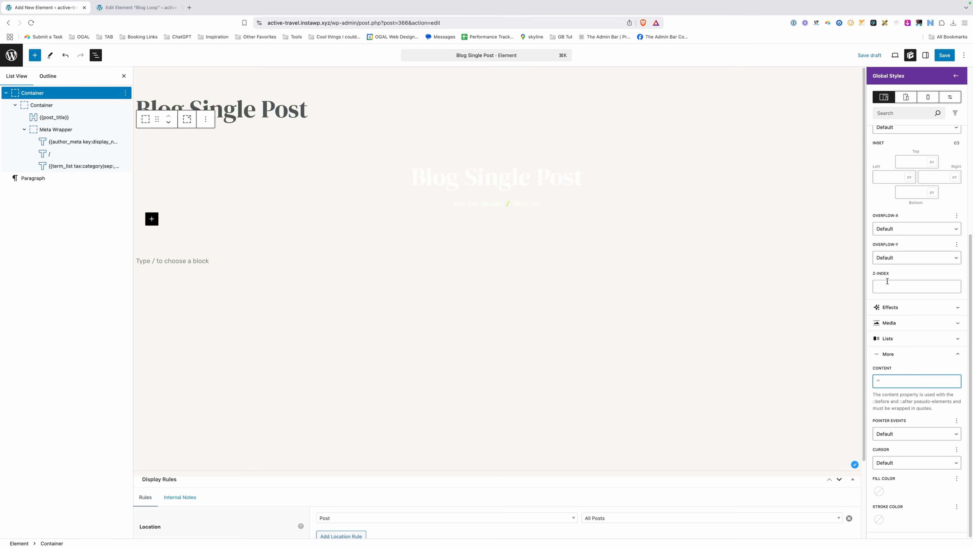
pyautogui.scroll(3, 891, 282)
pyautogui.click(888, 181)
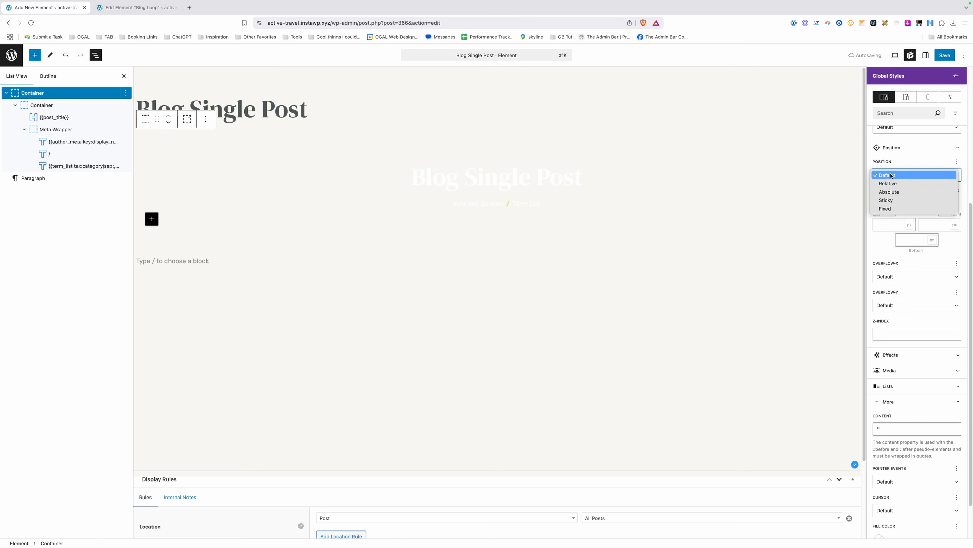
pyautogui.click(896, 195)
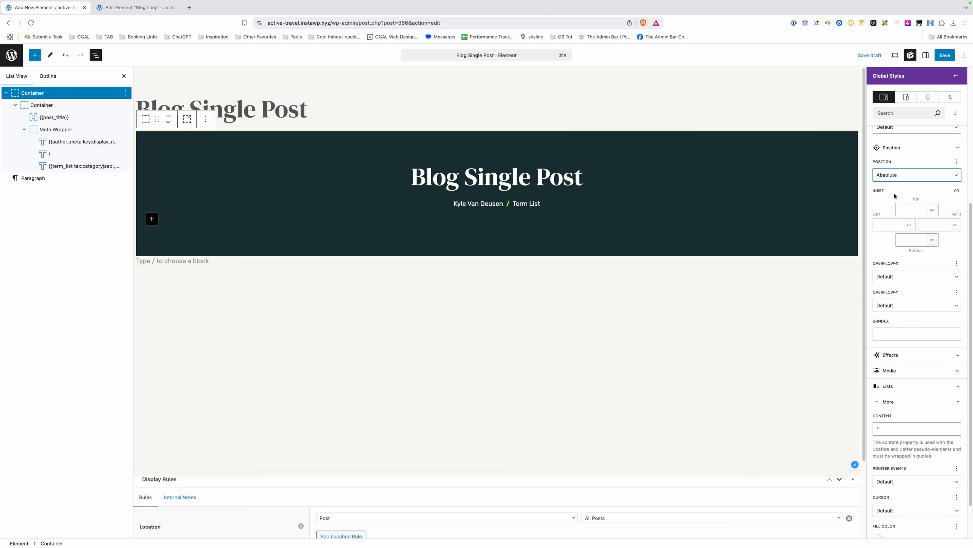
# Give the :before pseudo-element a lime green background and inset 0 on top, left, bottom and right.
pyautogui.scroll(6, 895, 194)
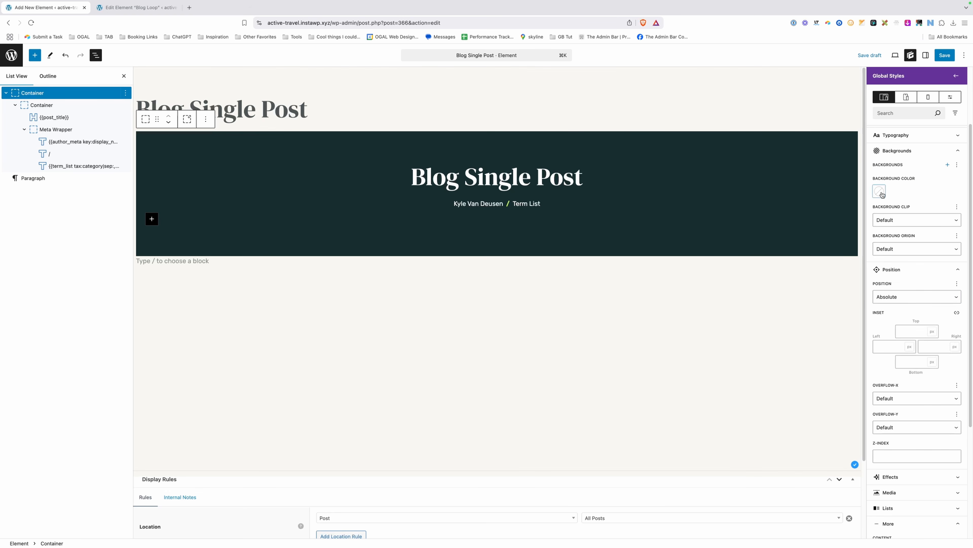
pyautogui.click(882, 194)
pyautogui.click(954, 313)
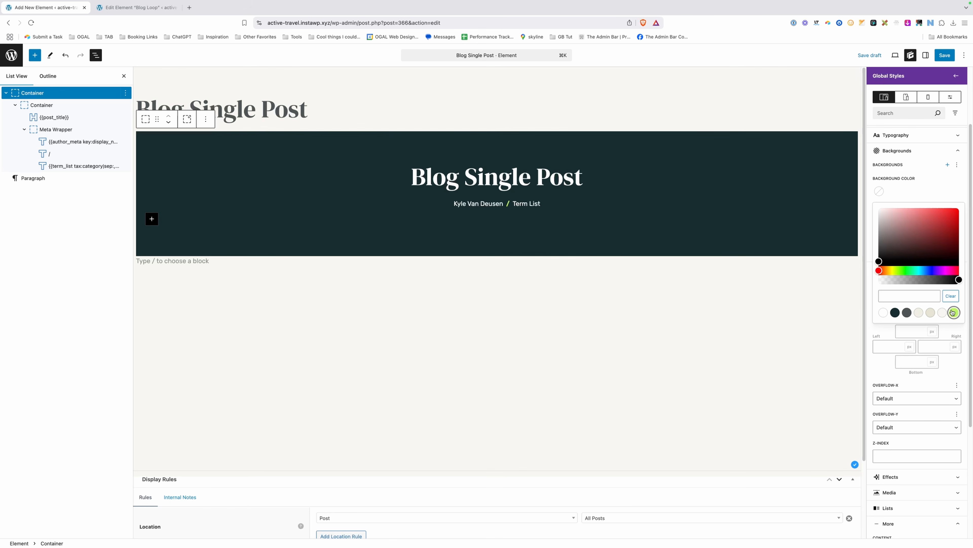
pyautogui.click(910, 187)
pyautogui.click(925, 333)
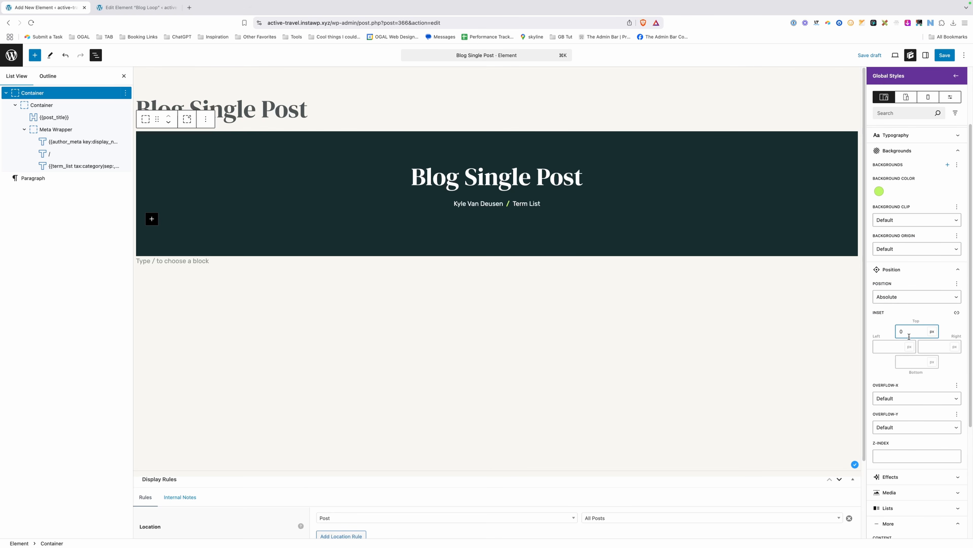
pyautogui.click(892, 346)
pyautogui.click(910, 362)
pyautogui.click(931, 348)
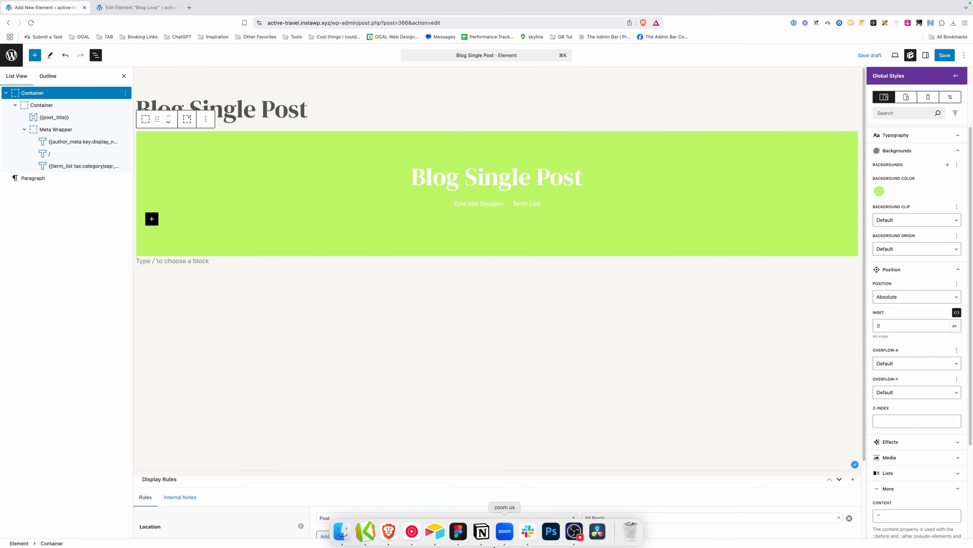
pyautogui.click(459, 535)
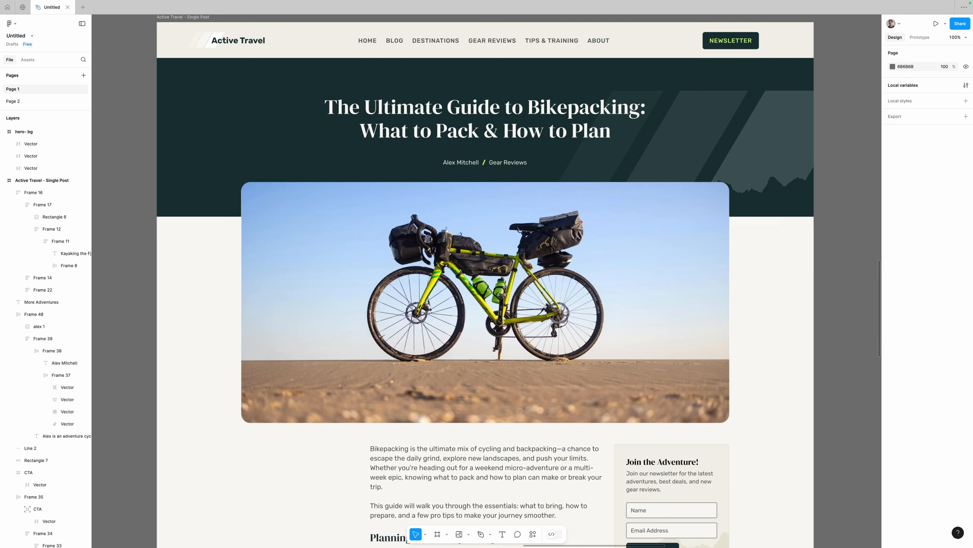
# Set the hero overlay's top inset to 60px and clear its lime background colour.
pyautogui.click(389, 540)
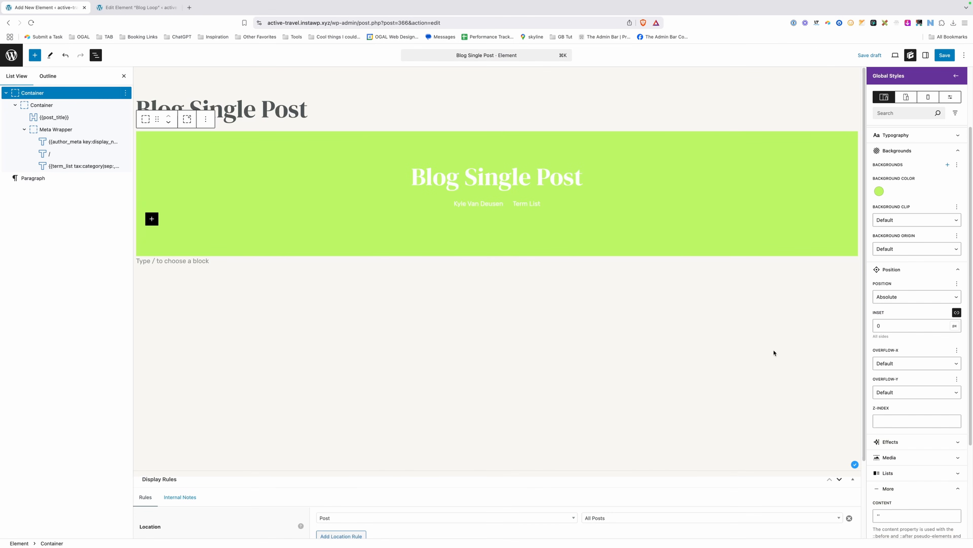
pyautogui.scroll(-1, 897, 357)
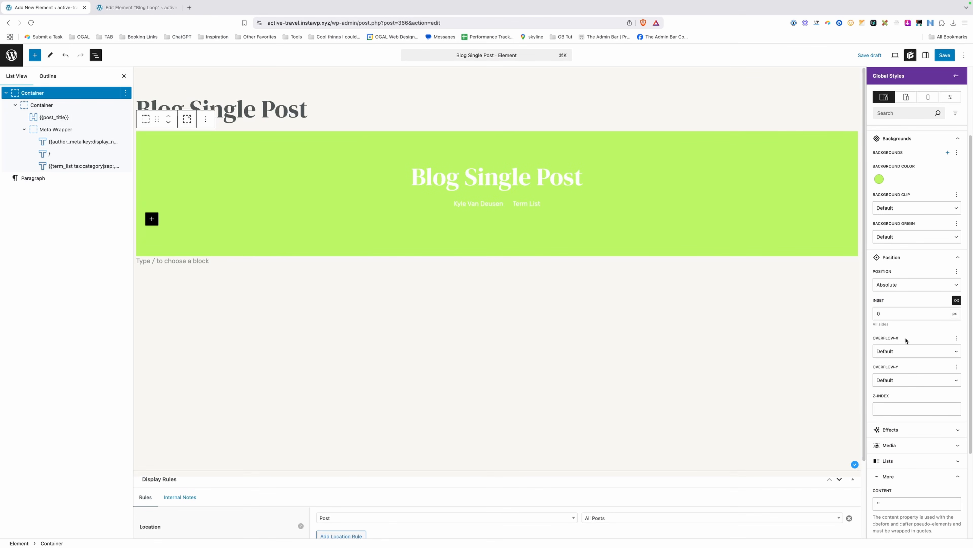
pyautogui.click(957, 300)
pyautogui.doubleClick(906, 315)
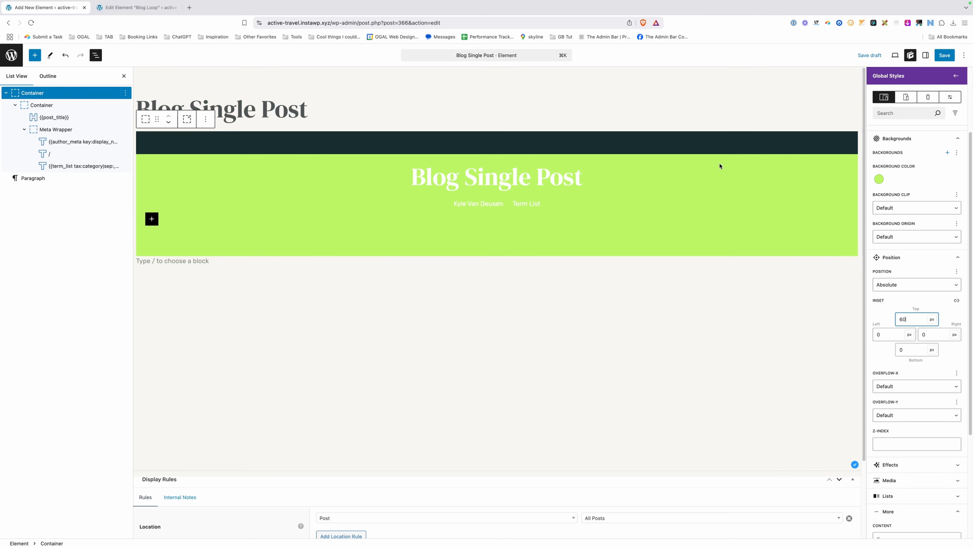
pyautogui.click(879, 179)
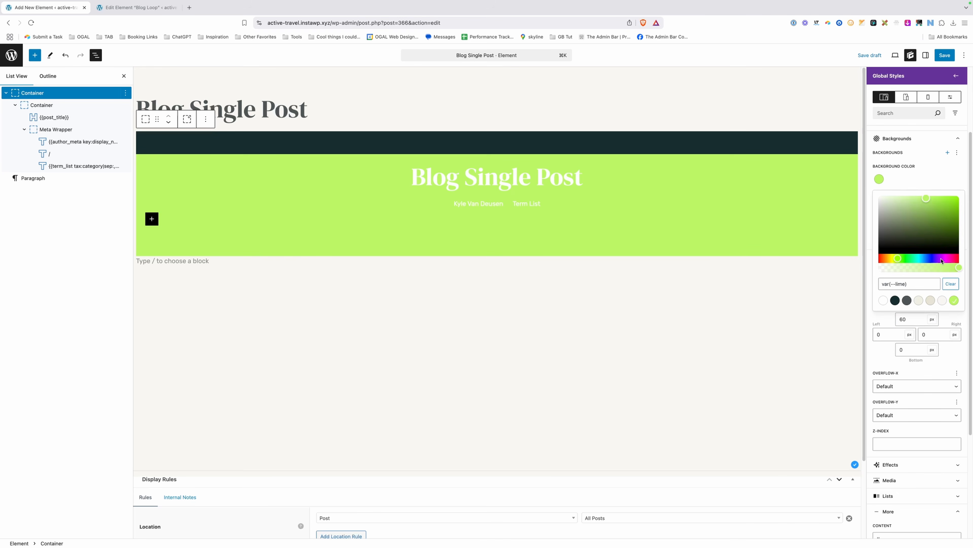
pyautogui.click(951, 284)
# Give the overlay an image background using logo-range.svg from the Media Library.
pyautogui.click(921, 182)
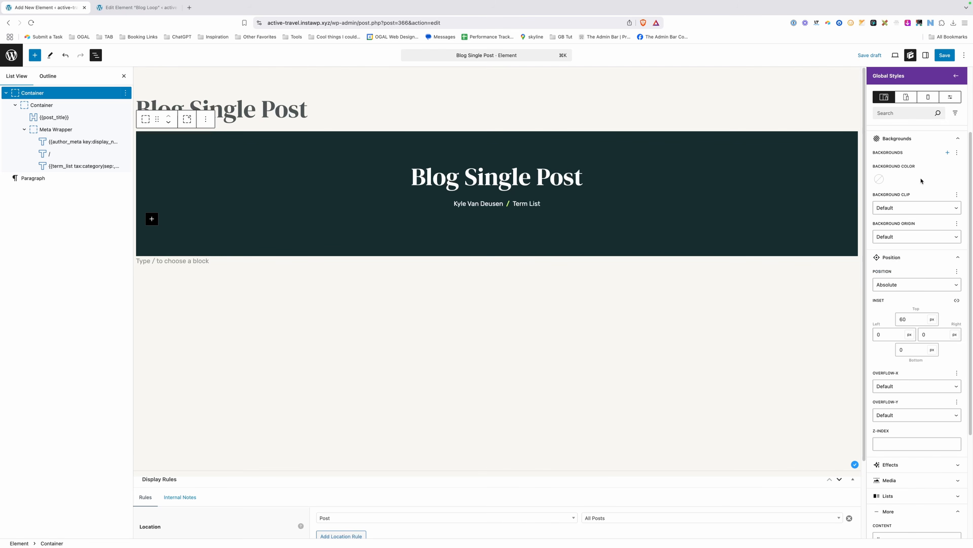
pyautogui.click(945, 152)
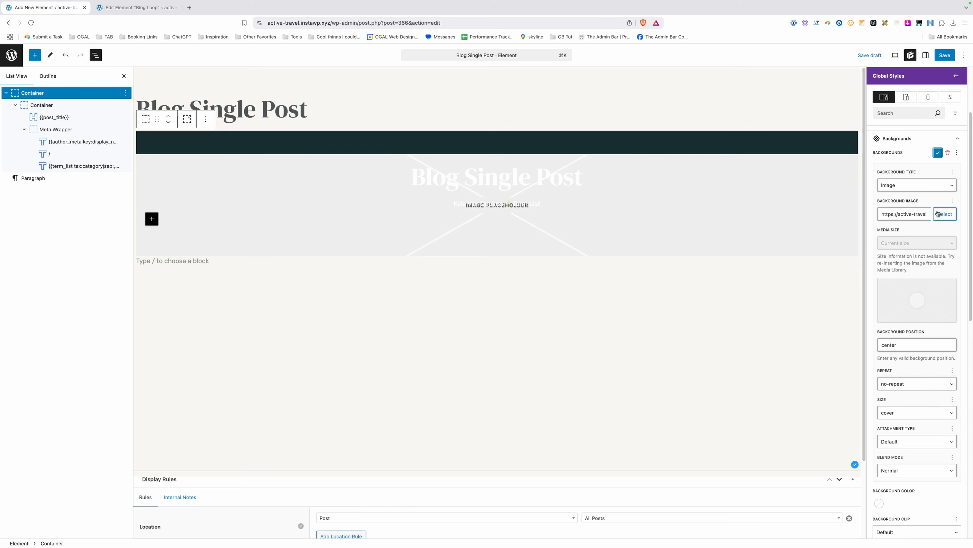
pyautogui.click(939, 214)
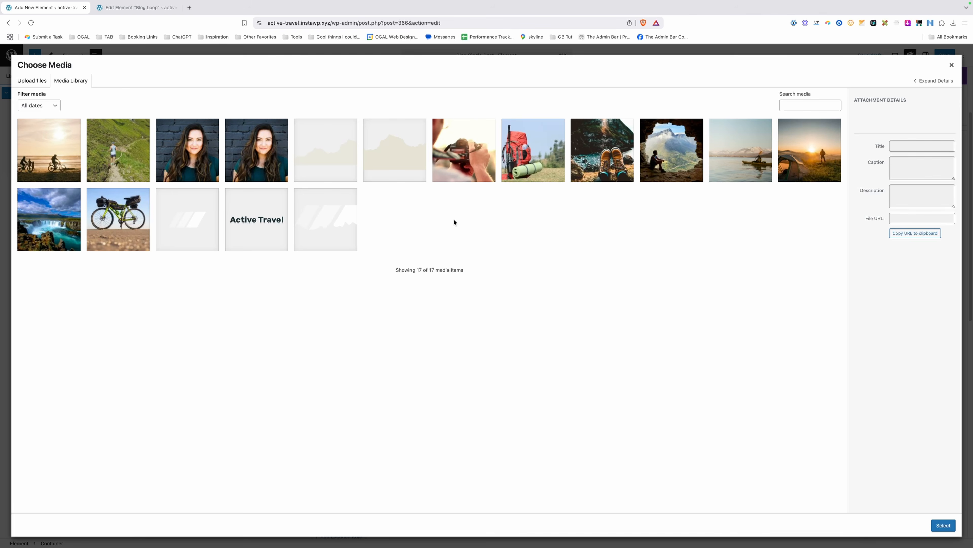
pyautogui.click(337, 225)
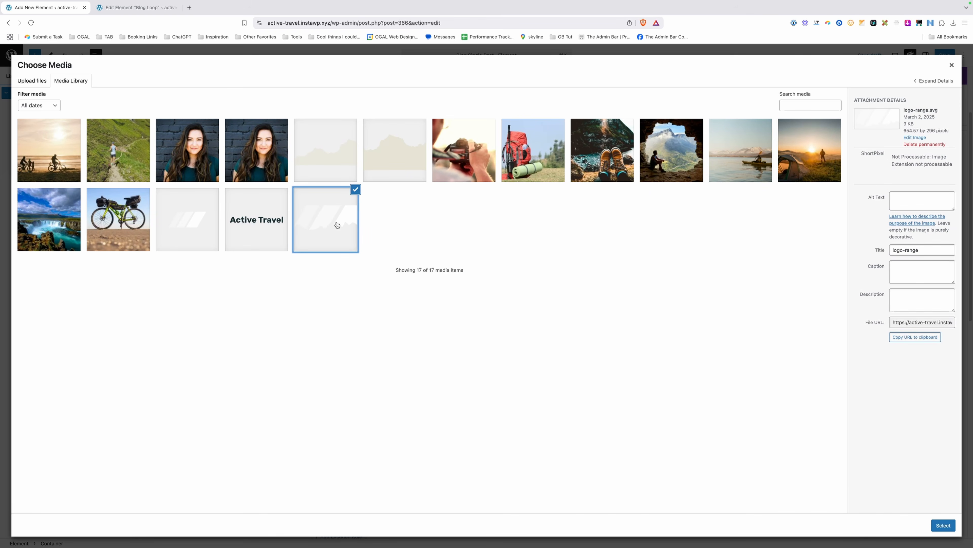
pyautogui.click(945, 527)
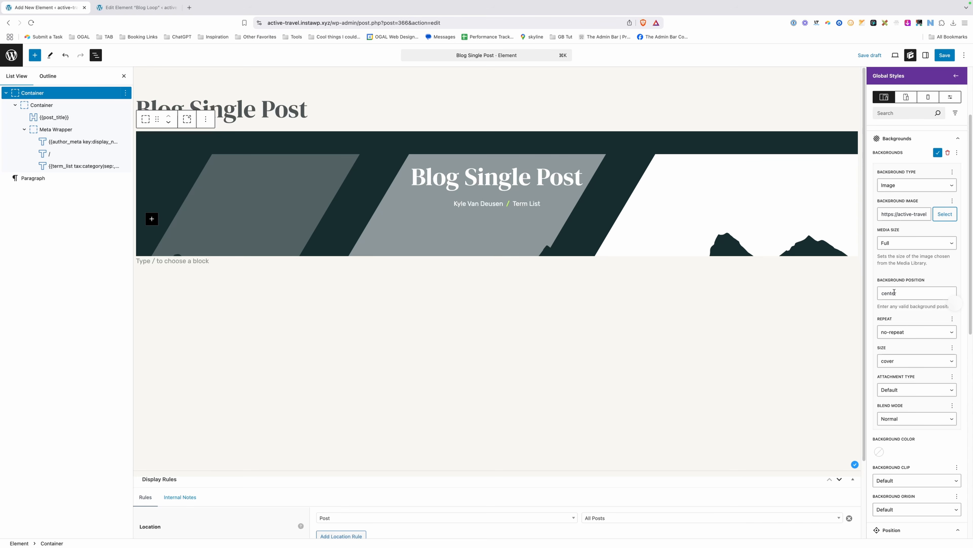
# Set the background size to contain and the position to bottom right, saving the draft.
pyautogui.click(894, 365)
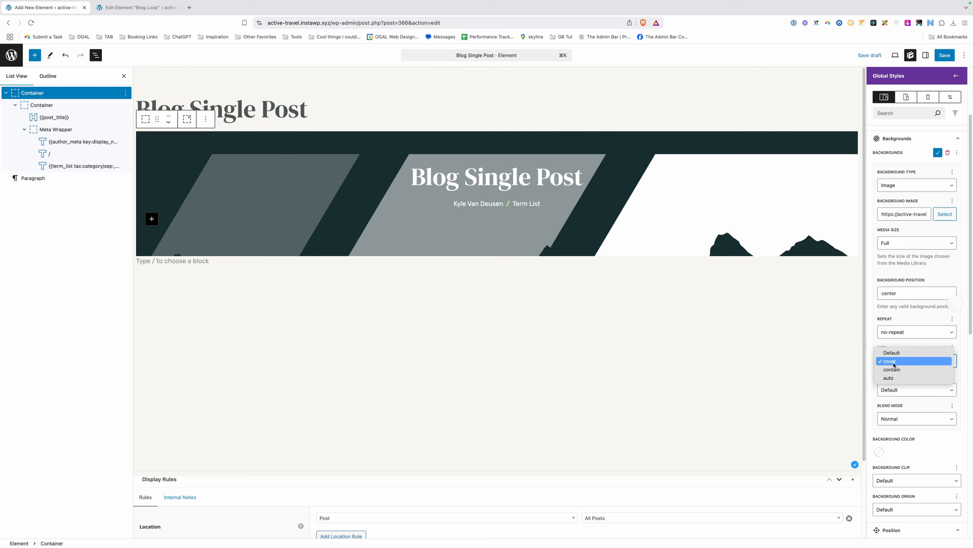
pyautogui.click(897, 371)
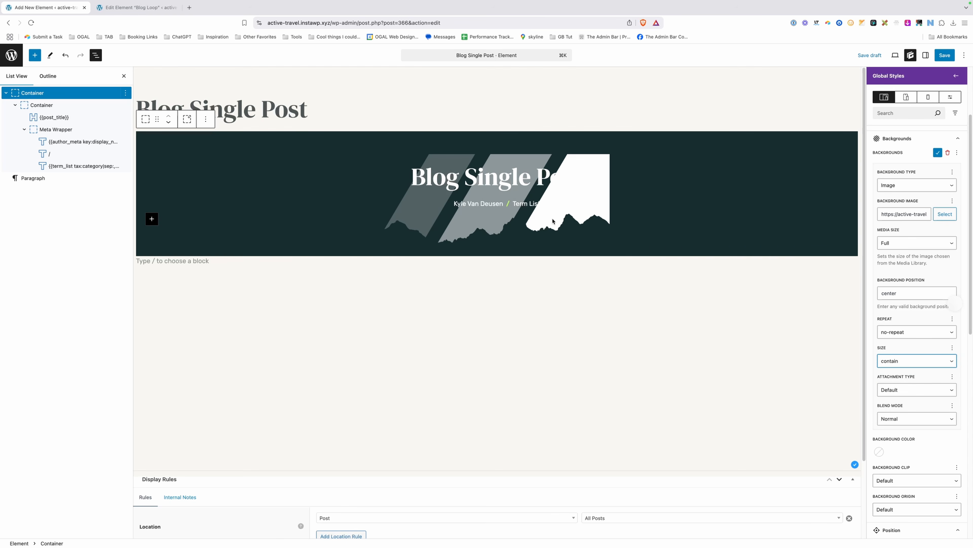
pyautogui.press('super+s')
pyautogui.moveTo(879, 291); pyautogui.dragTo(901, 292)
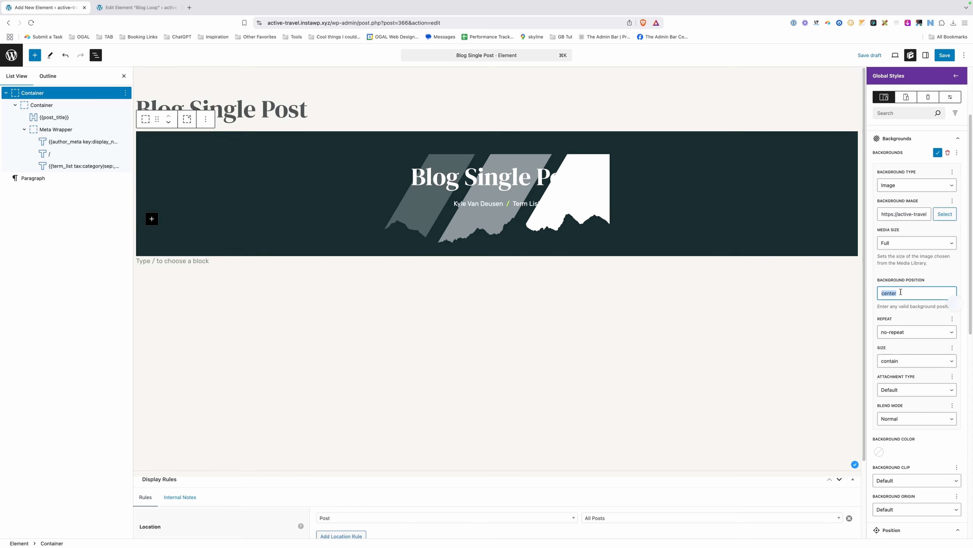
pyautogui.write('bottom right')
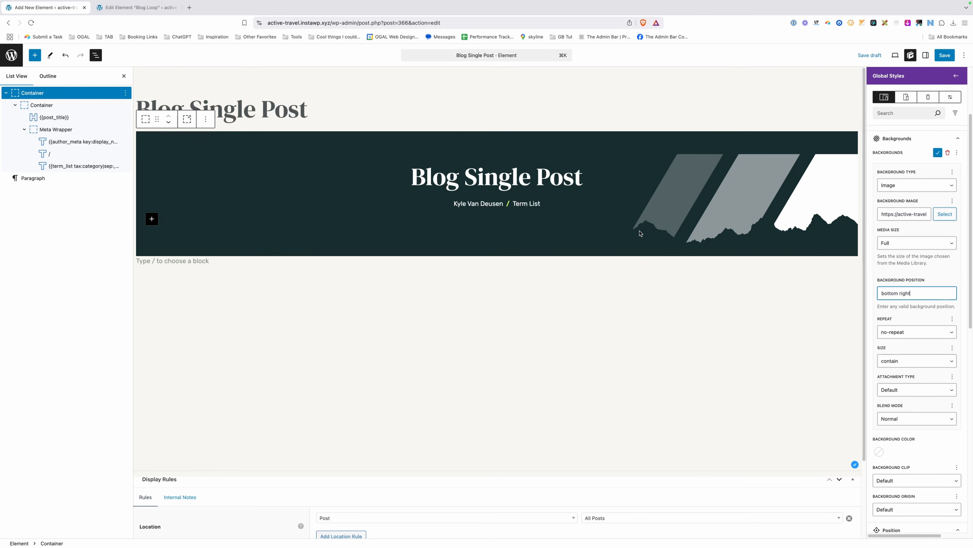
pyautogui.click(669, 213)
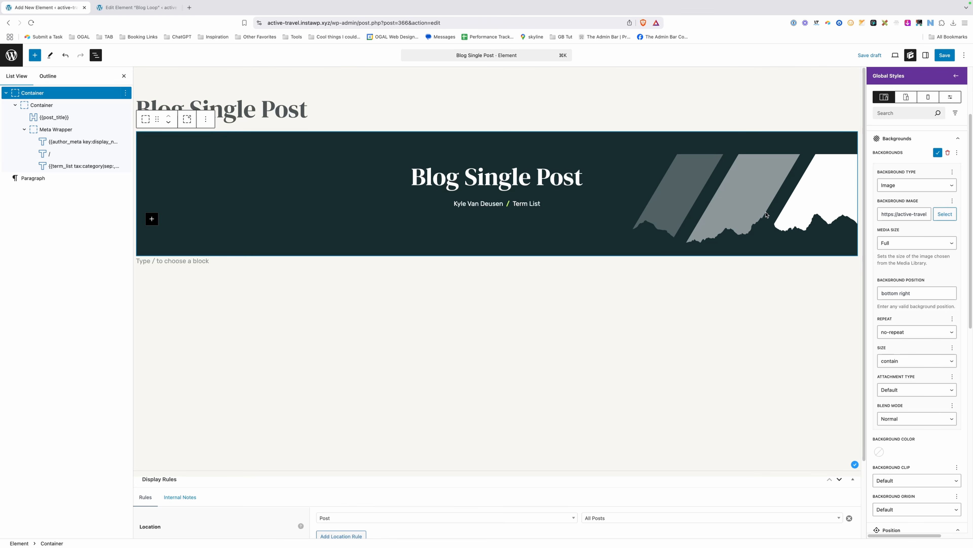
# Set the mountain overlay's opacity to 20% and check it in tablet, then desktop preview.
pyautogui.scroll(-1, 901, 269)
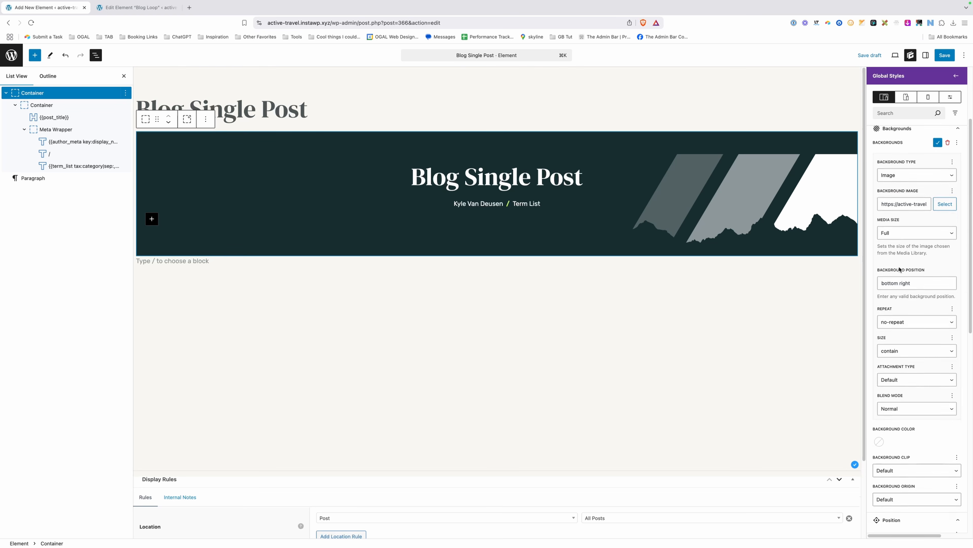
pyautogui.scroll(-10, 900, 269)
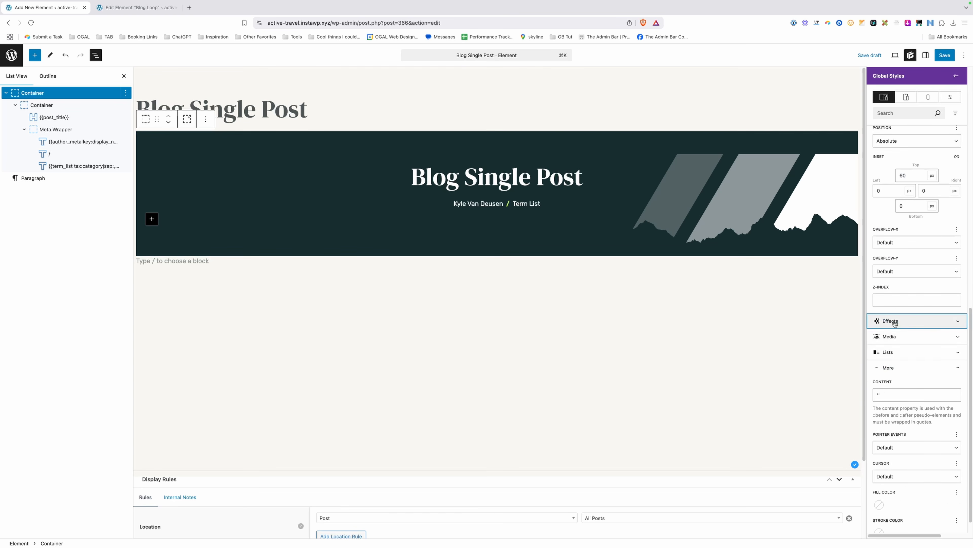
pyautogui.click(895, 321)
pyautogui.click(886, 392)
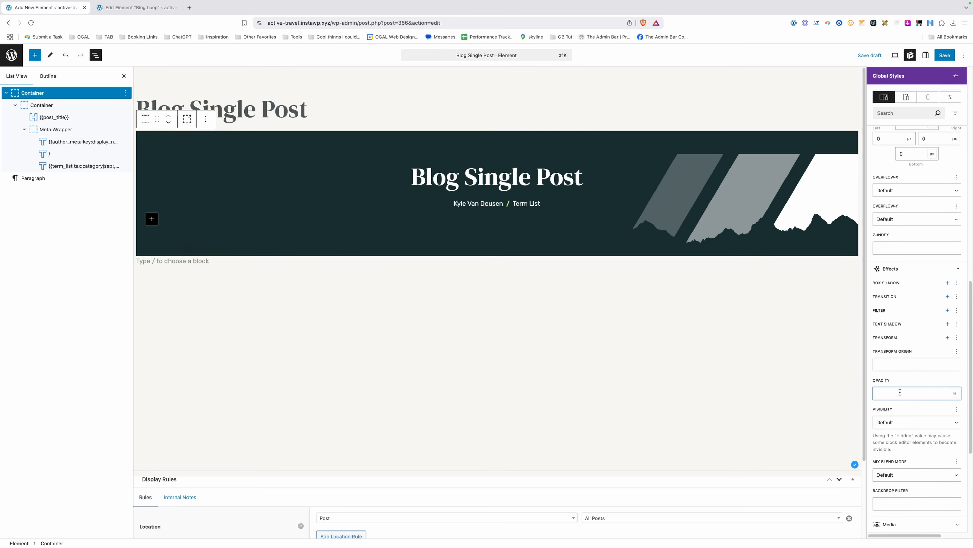
pyautogui.write('20')
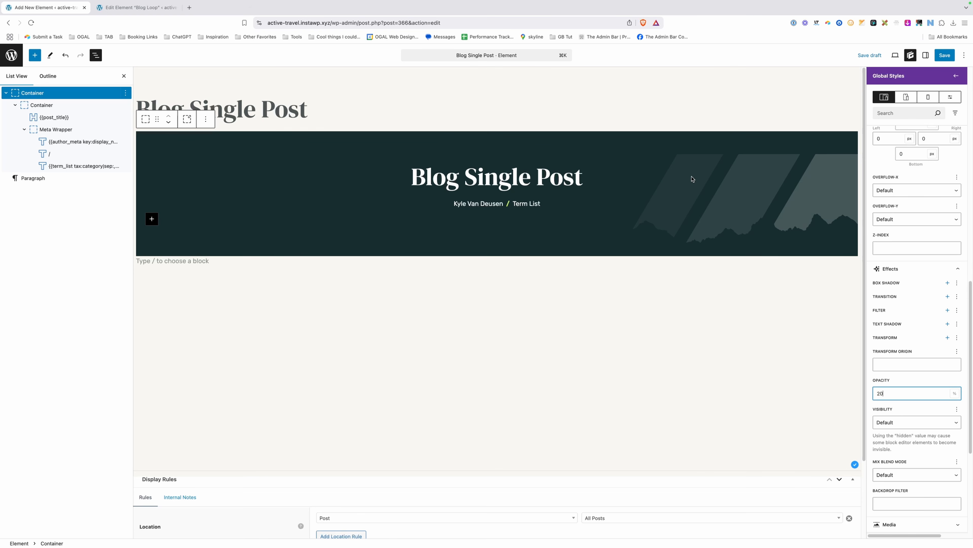
pyautogui.click(914, 100)
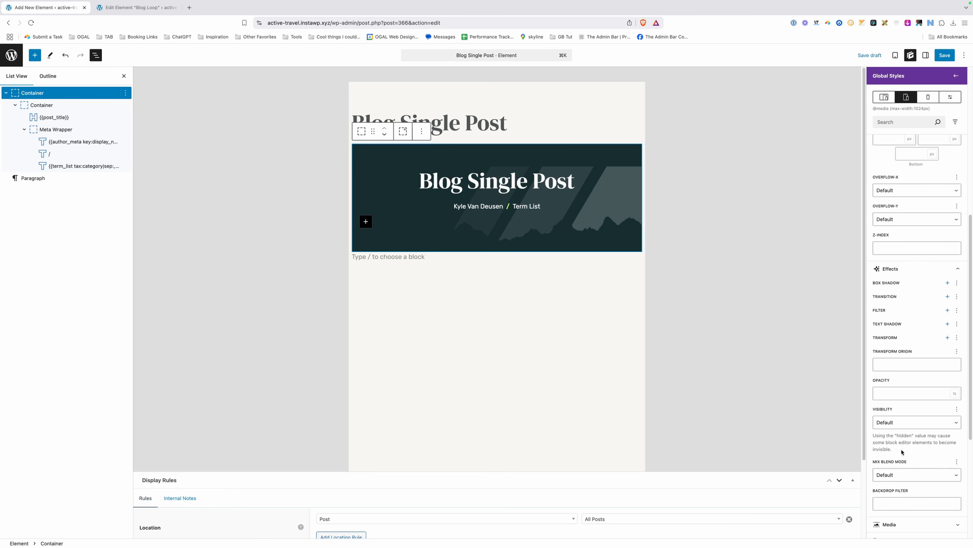
pyautogui.click(883, 99)
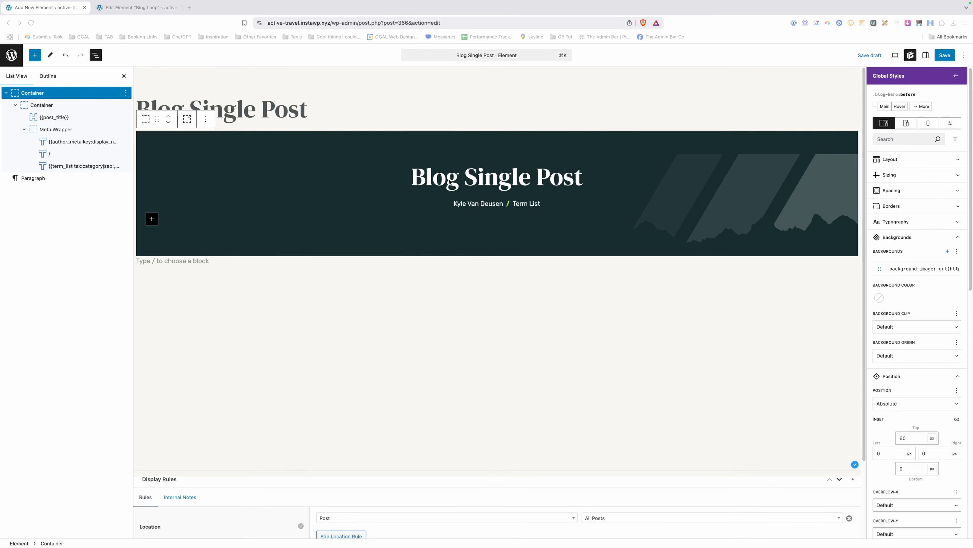
# Replace the hero container's .section-d class with the .section-l global style.
pyautogui.click(956, 75)
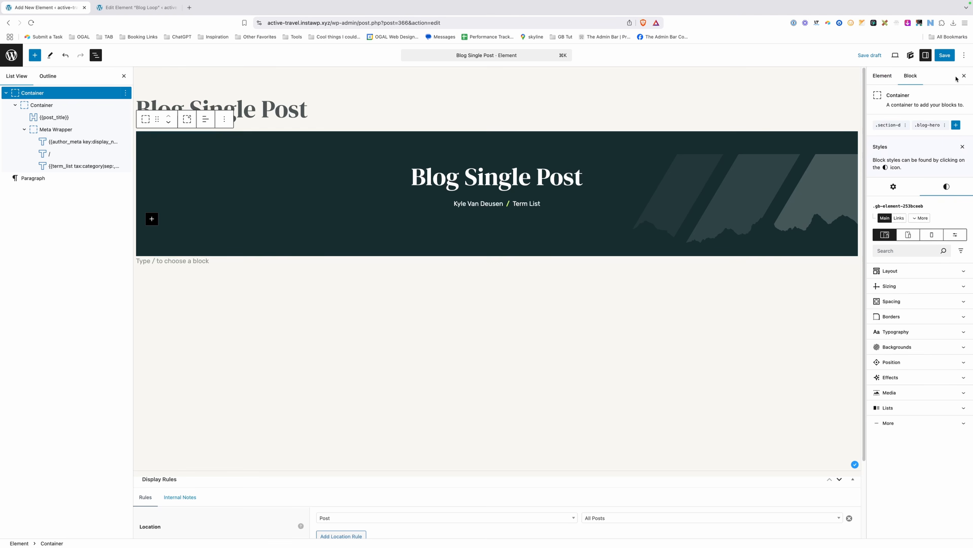
pyautogui.click(906, 125)
pyautogui.click(882, 158)
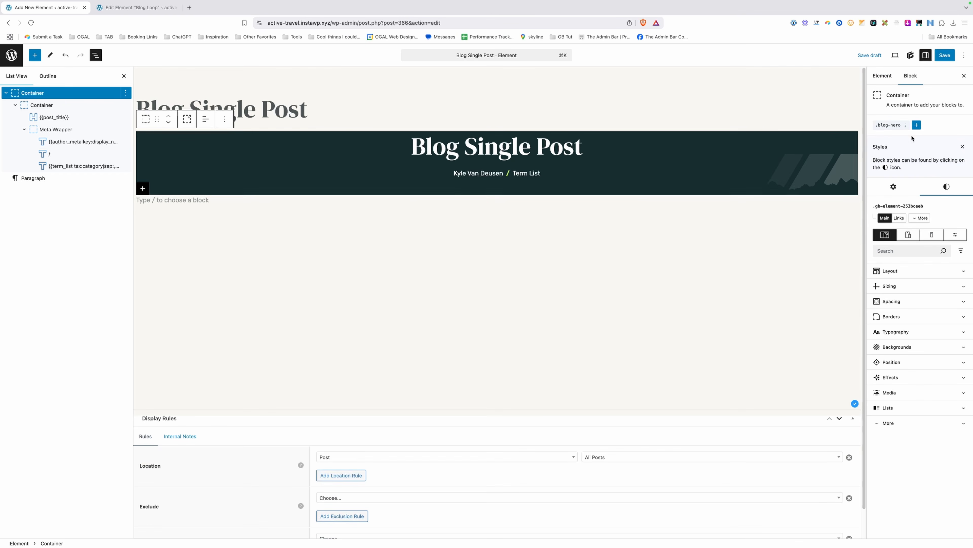
pyautogui.click(917, 125)
pyautogui.click(898, 157)
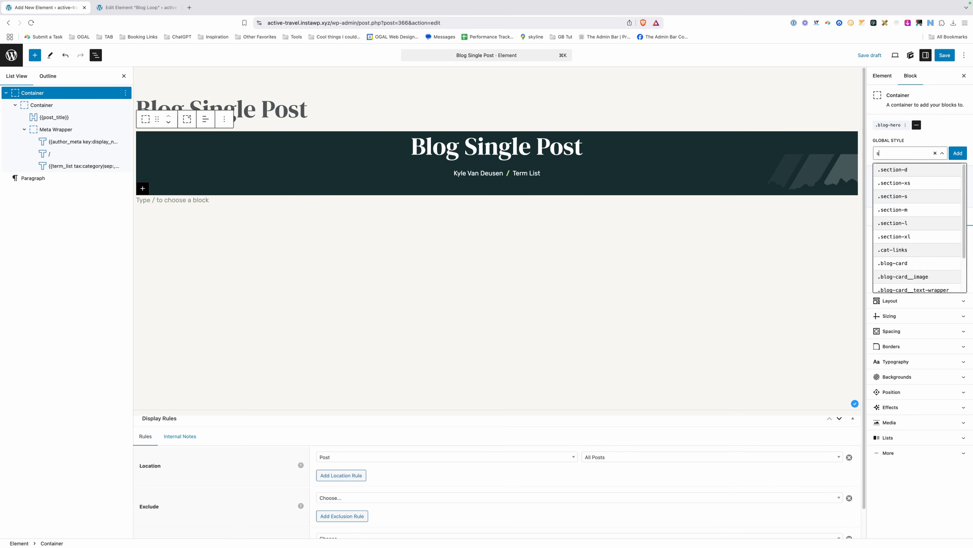
pyautogui.write('sec')
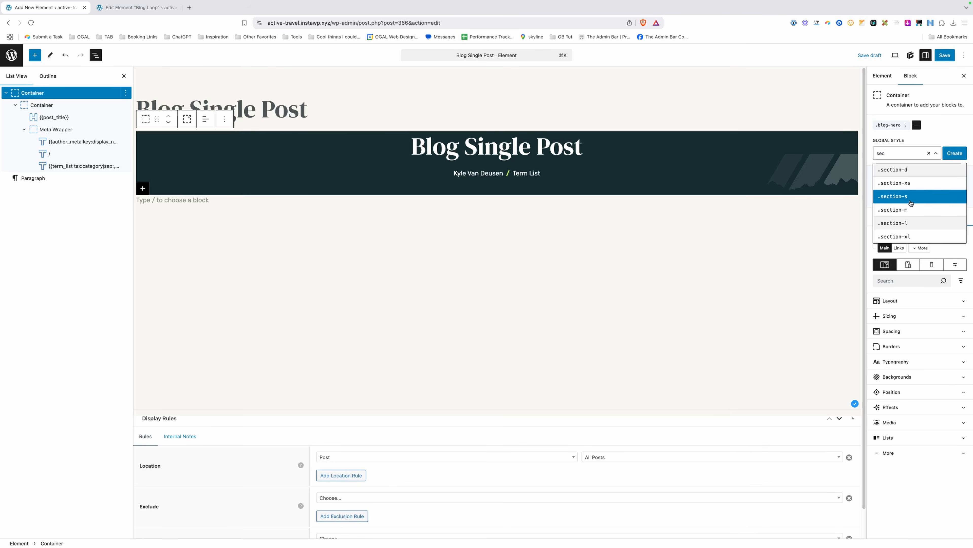
pyautogui.click(912, 225)
pyautogui.click(492, 325)
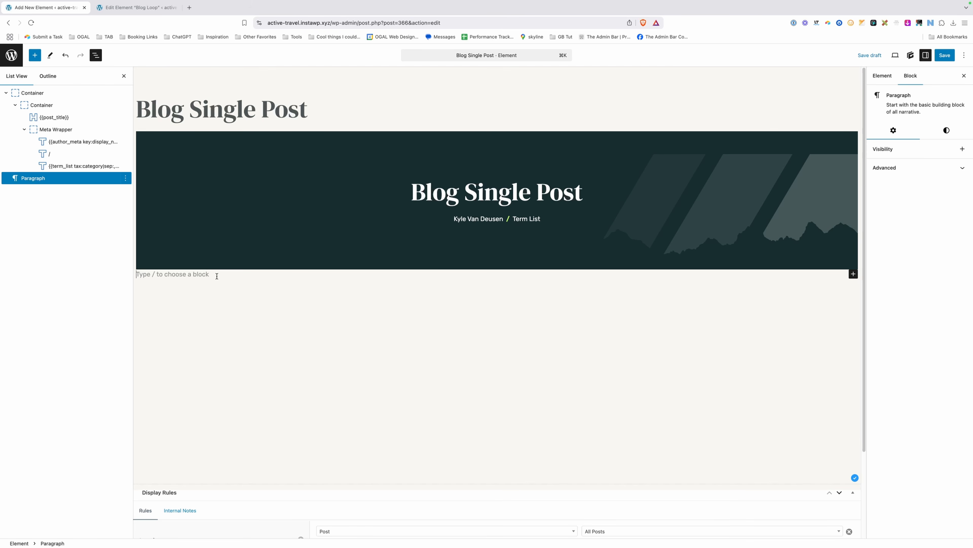
# Turn the empty paragraph into a Container with an inner Container, using /con.
pyautogui.write('/con')
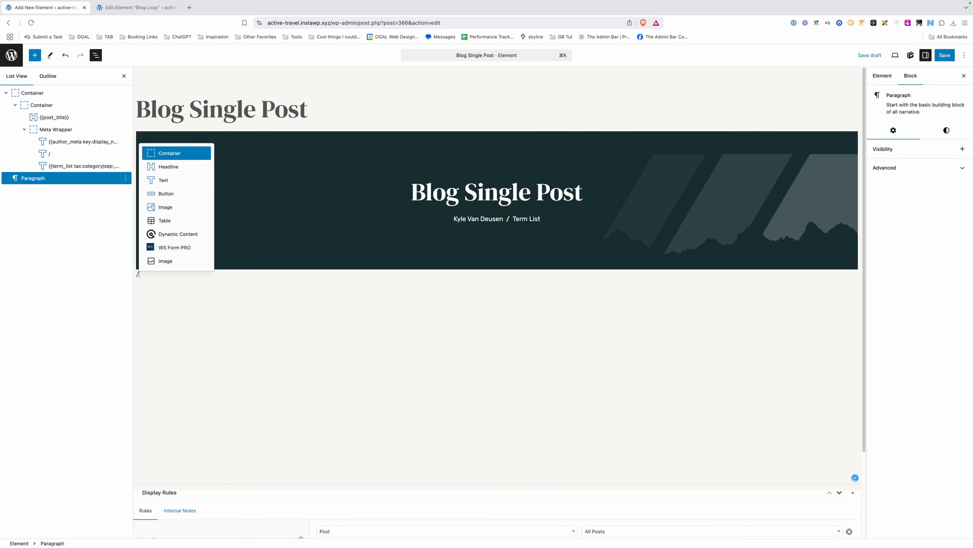
pyautogui.click(177, 151)
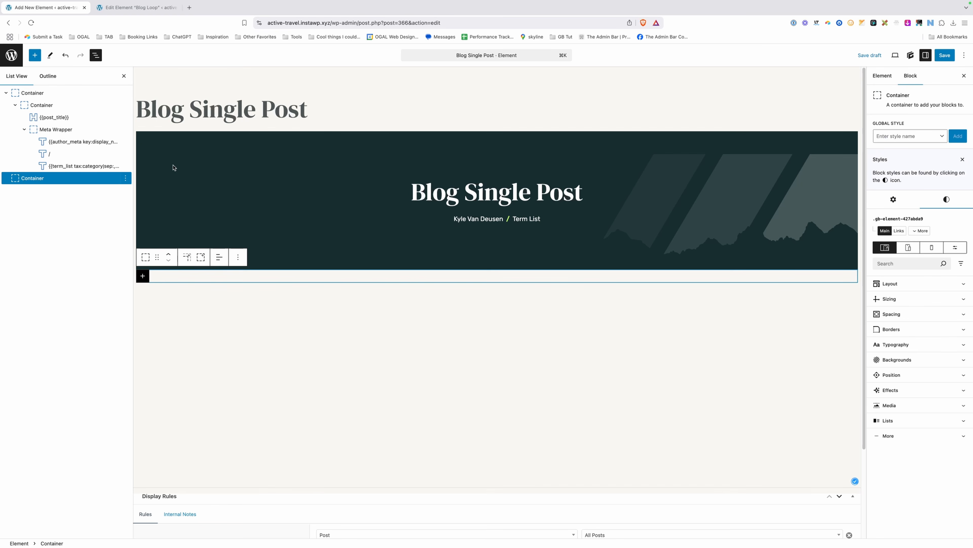
pyautogui.click(187, 256)
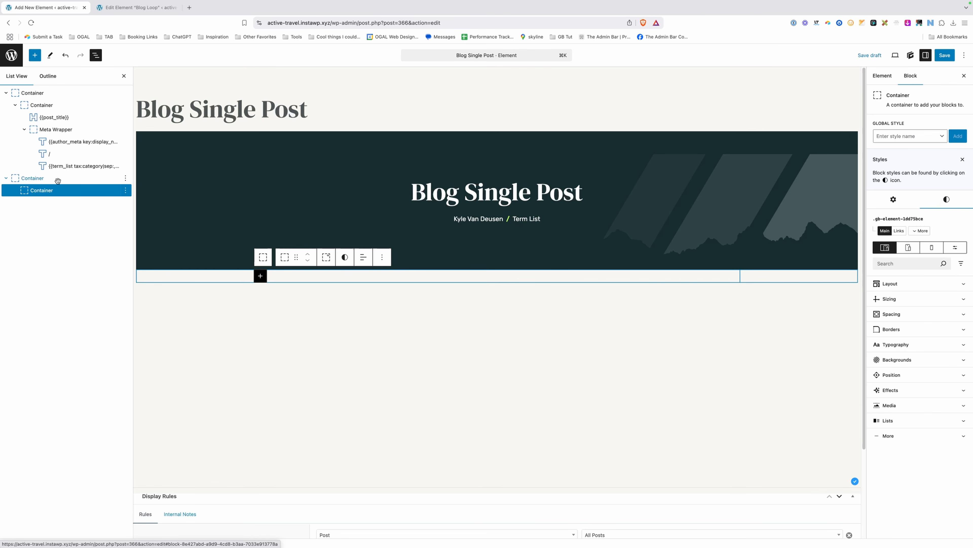
# Add an Image block whose source is the post's Featured Image dynamic tag.
pyautogui.click(261, 276)
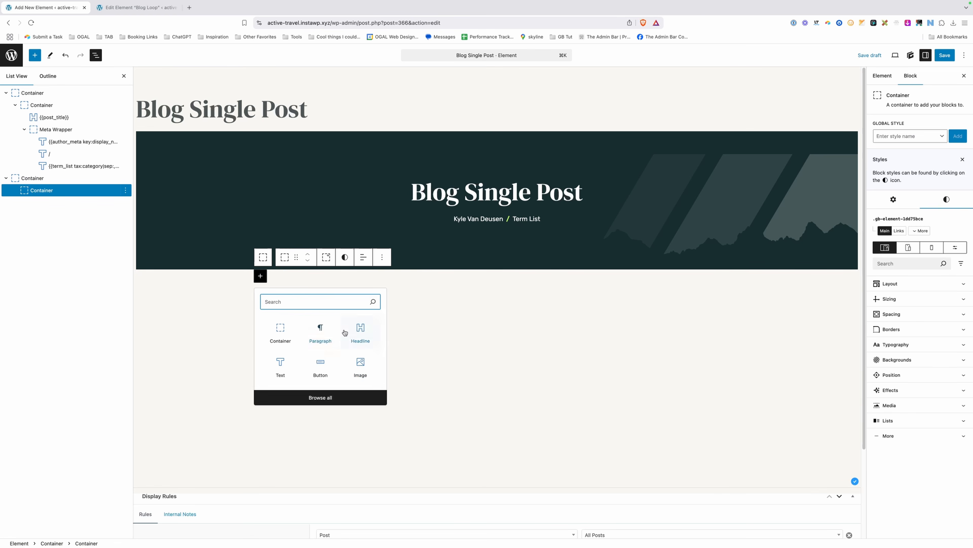
pyautogui.click(362, 361)
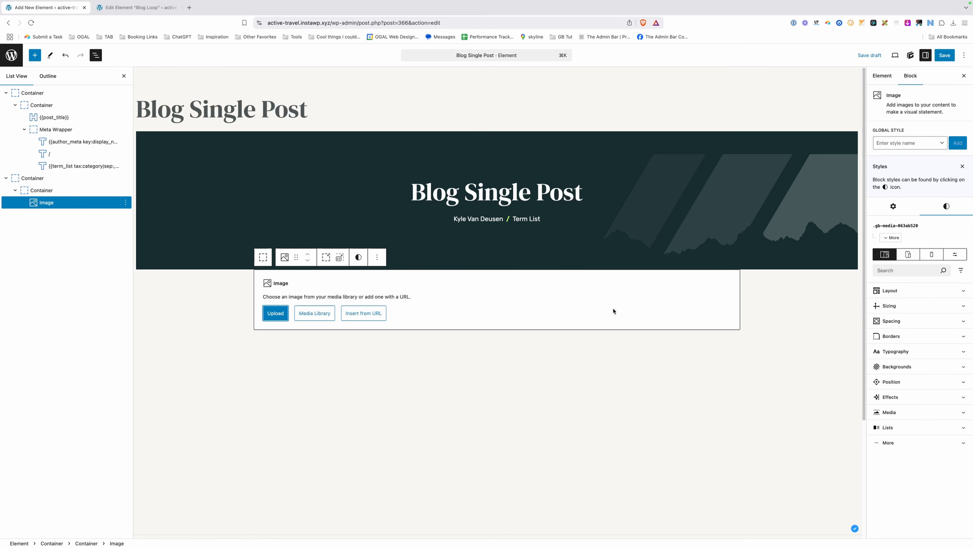
pyautogui.click(888, 208)
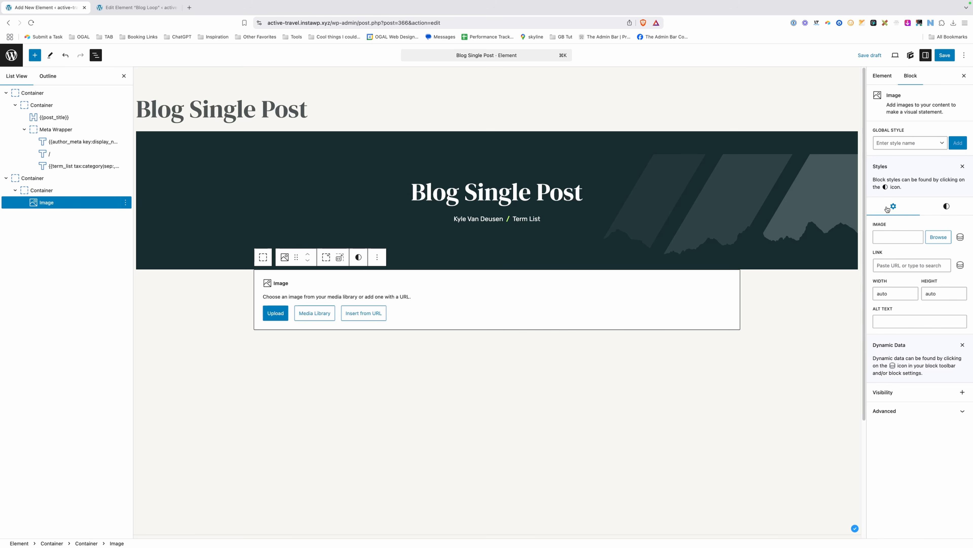
pyautogui.click(960, 237)
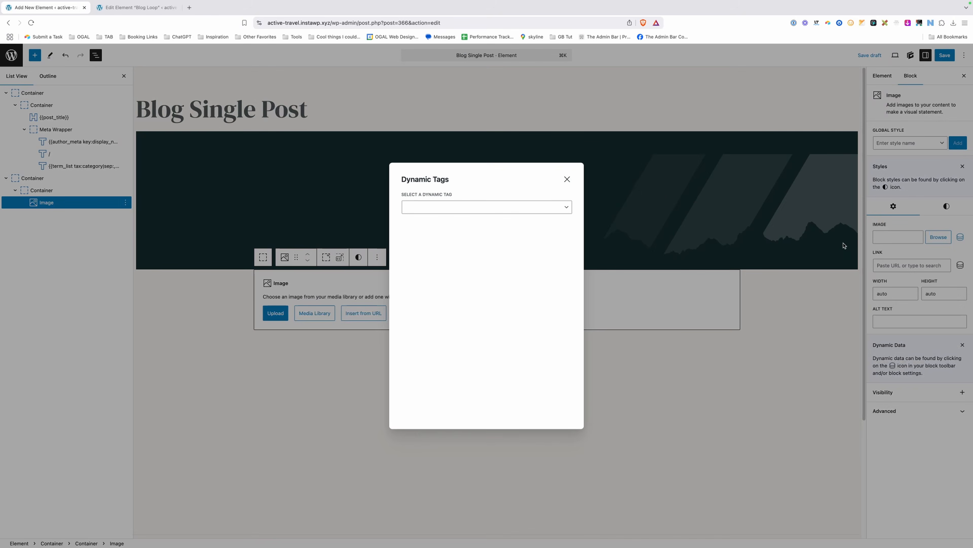
pyautogui.click(449, 209)
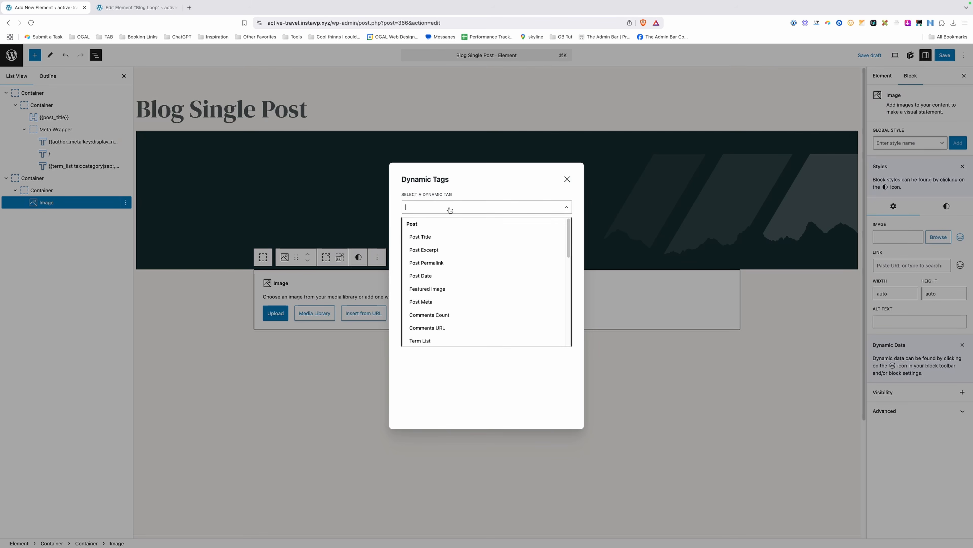
pyautogui.click(438, 290)
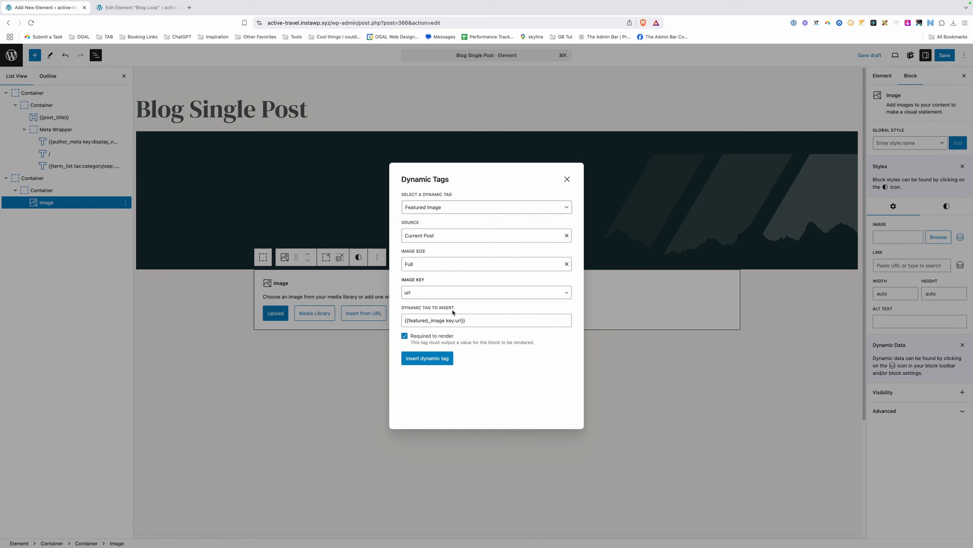
pyautogui.click(432, 361)
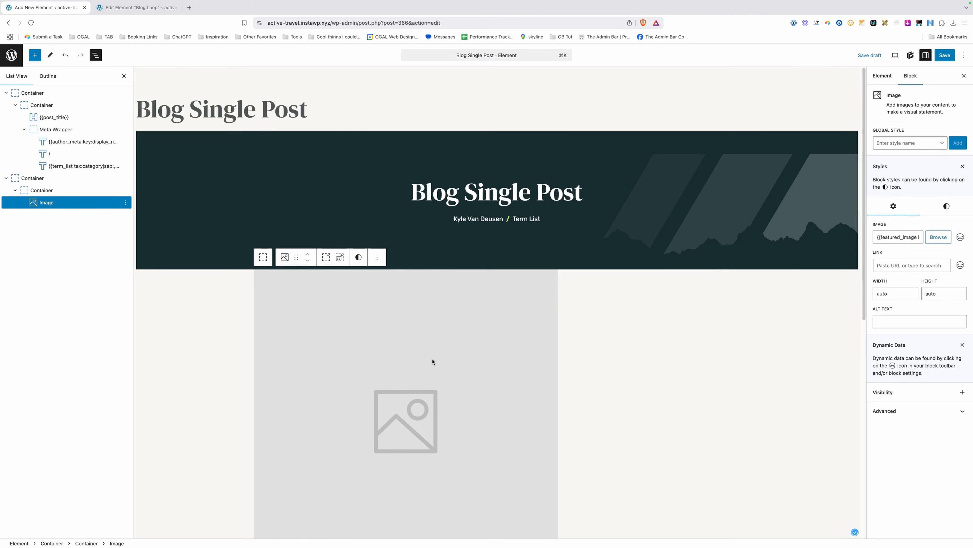
pyautogui.scroll(-2, 552, 302)
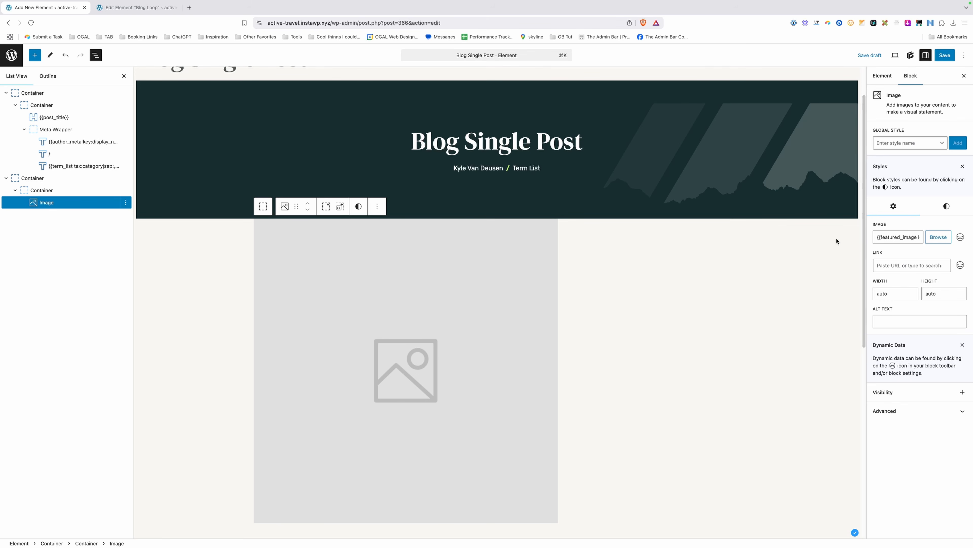
# Set the featured image width to 100% and aspect ratio to 16/9.
pyautogui.click(947, 205)
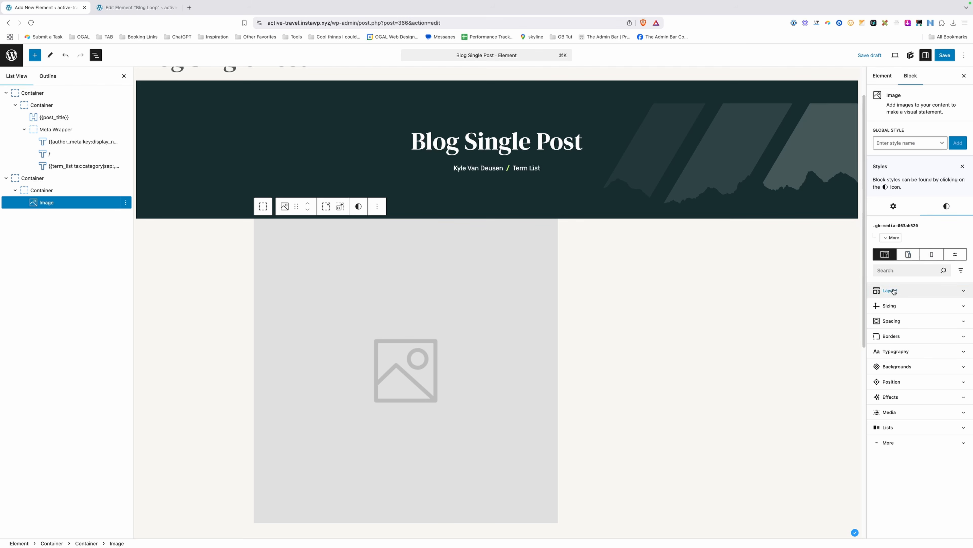
pyautogui.click(889, 306)
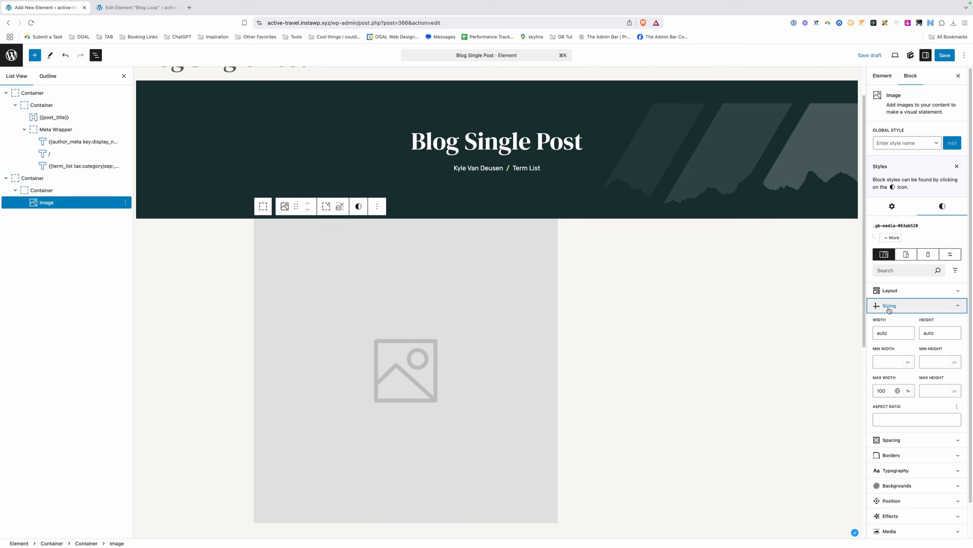
pyautogui.doubleClick(887, 333)
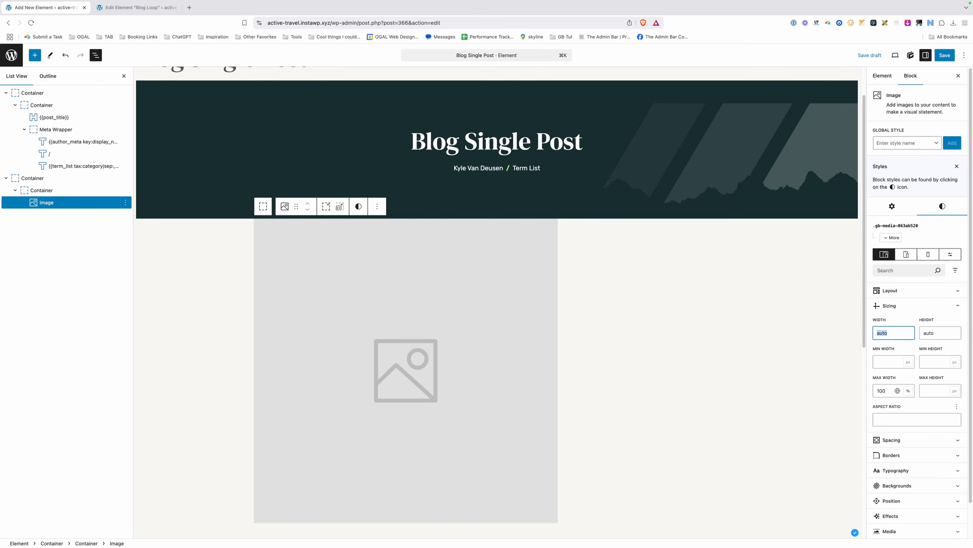
pyautogui.write('100%')
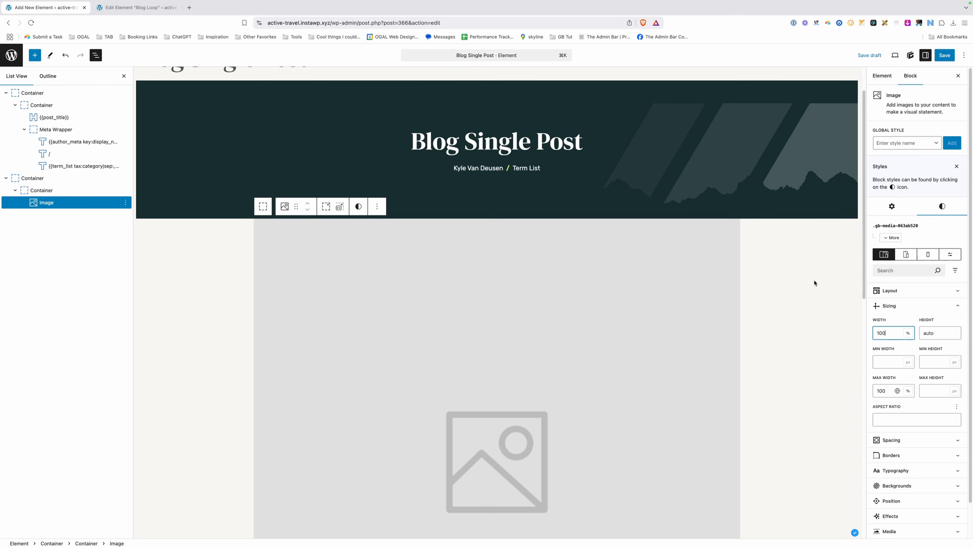
pyautogui.scroll(-1, 813, 283)
pyautogui.scroll(-4, 813, 283)
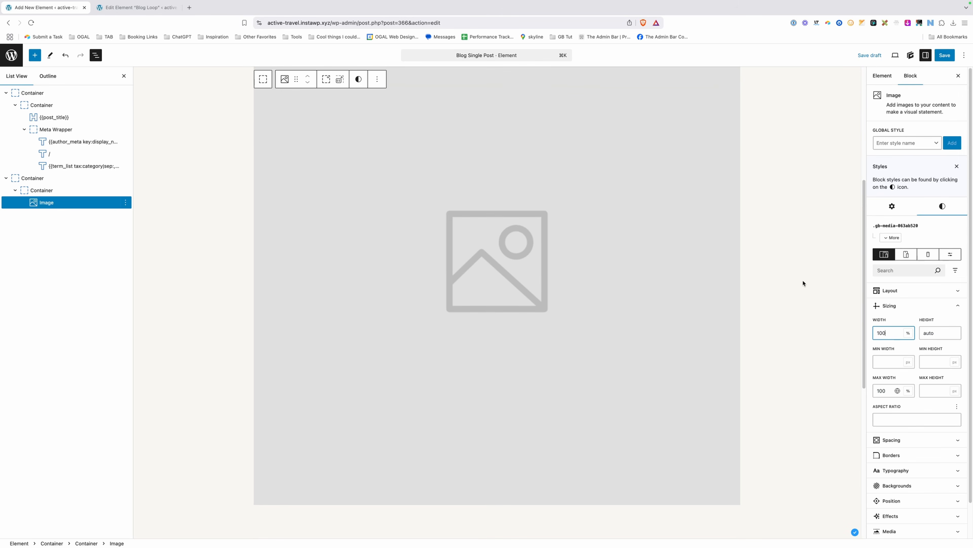
pyautogui.scroll(3, 784, 281)
pyautogui.click(906, 421)
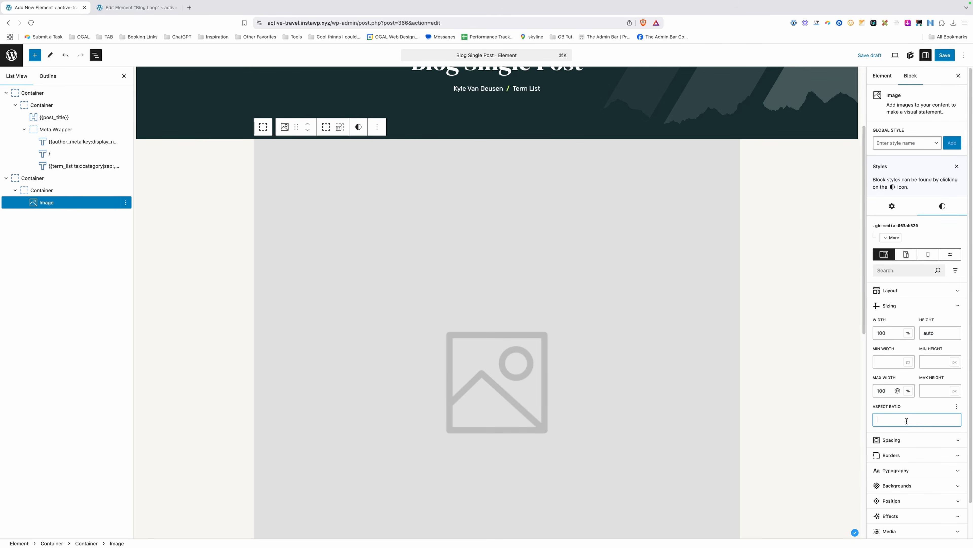
pyautogui.write('16')
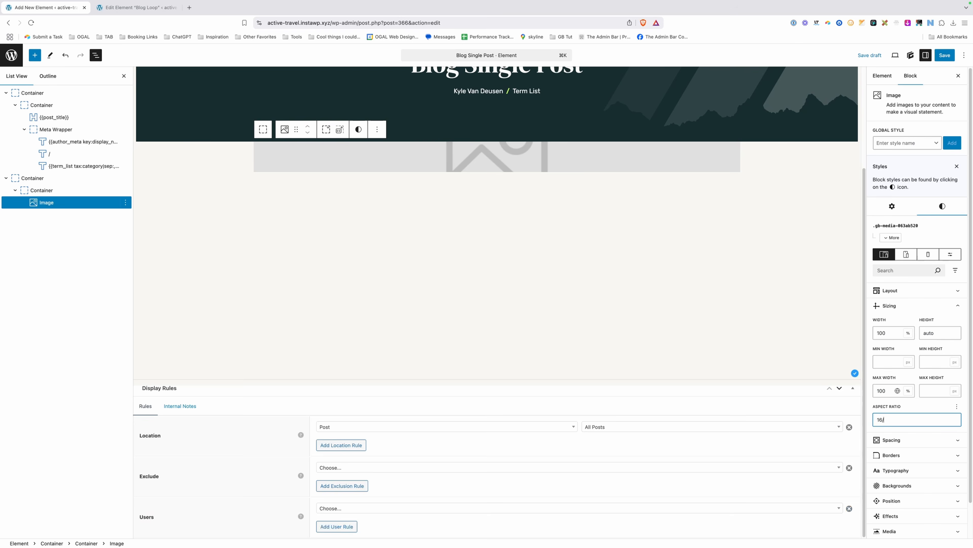
pyautogui.write('/9')
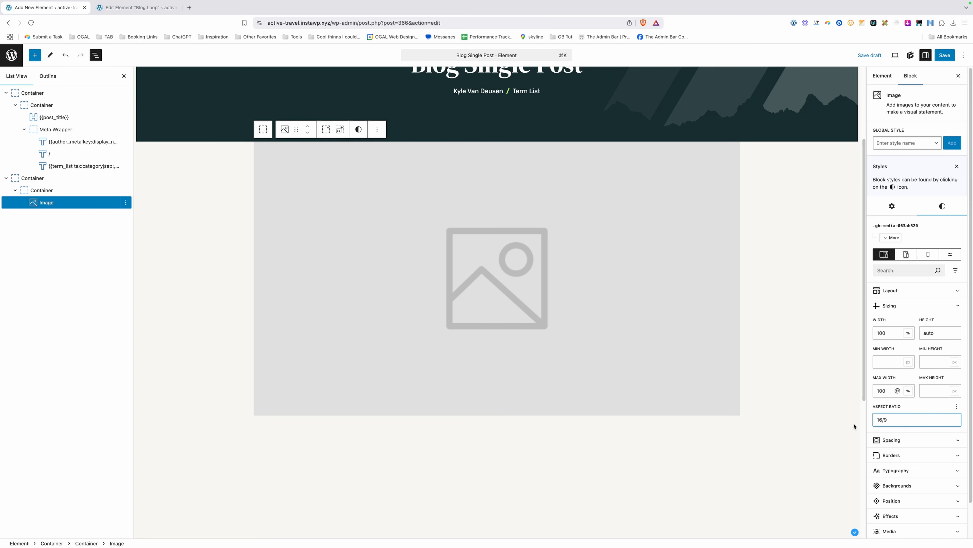
# Give all corners of the image a 24px border radius.
pyautogui.click(893, 456)
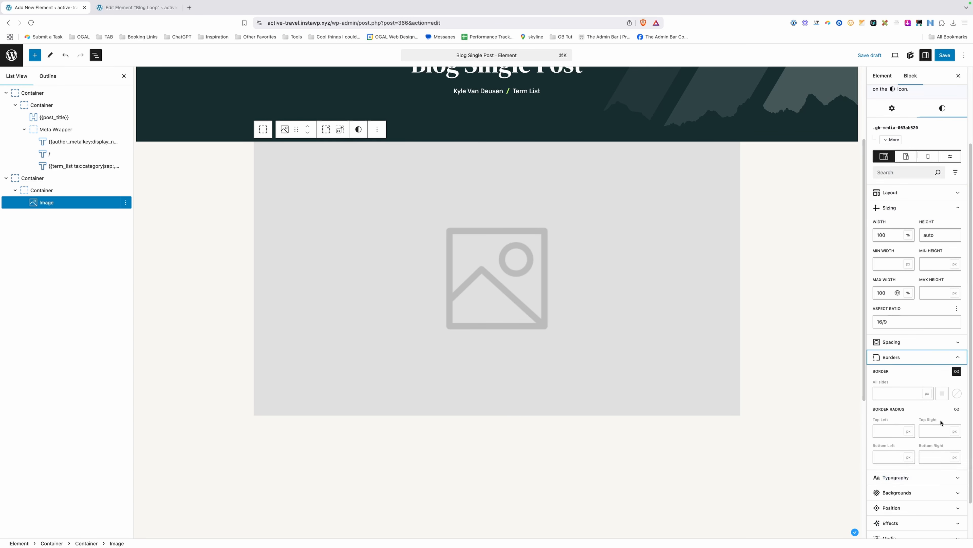
pyautogui.click(957, 409)
pyautogui.click(926, 421)
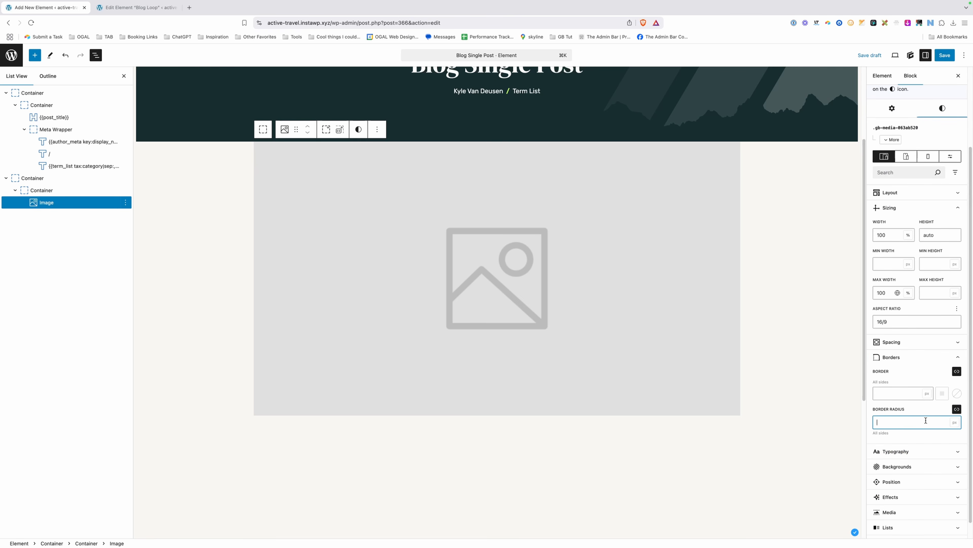
pyautogui.write('24')
# Give the image a negative top margin (-60) so it overlaps the hero, checking against Figma.
pyautogui.scroll(2, 547, 222)
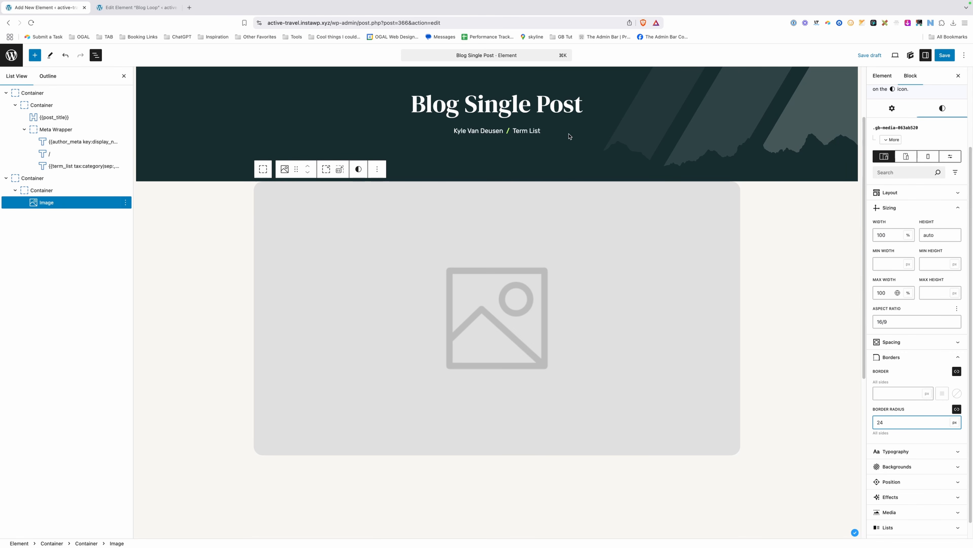
pyautogui.click(891, 210)
pyautogui.click(891, 320)
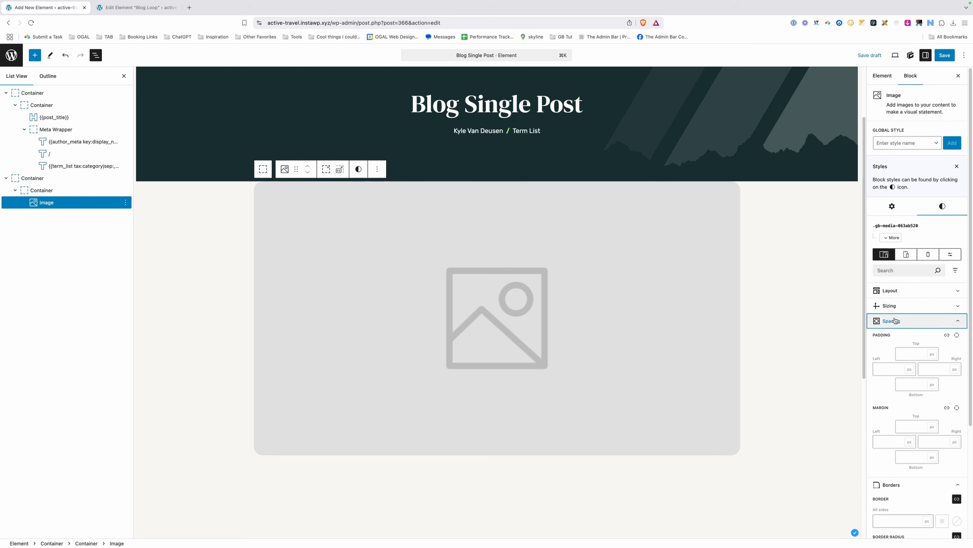
pyautogui.click(916, 427)
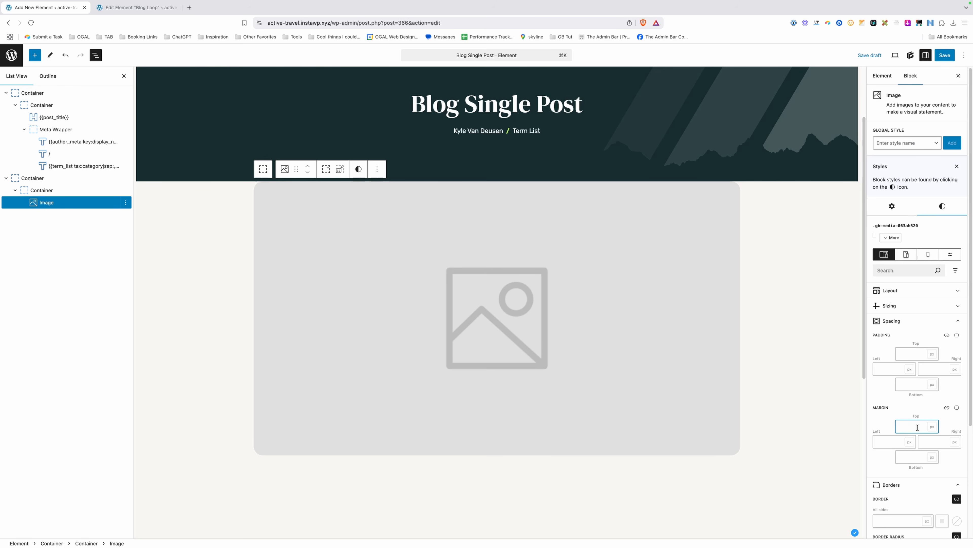
pyautogui.write('-60')
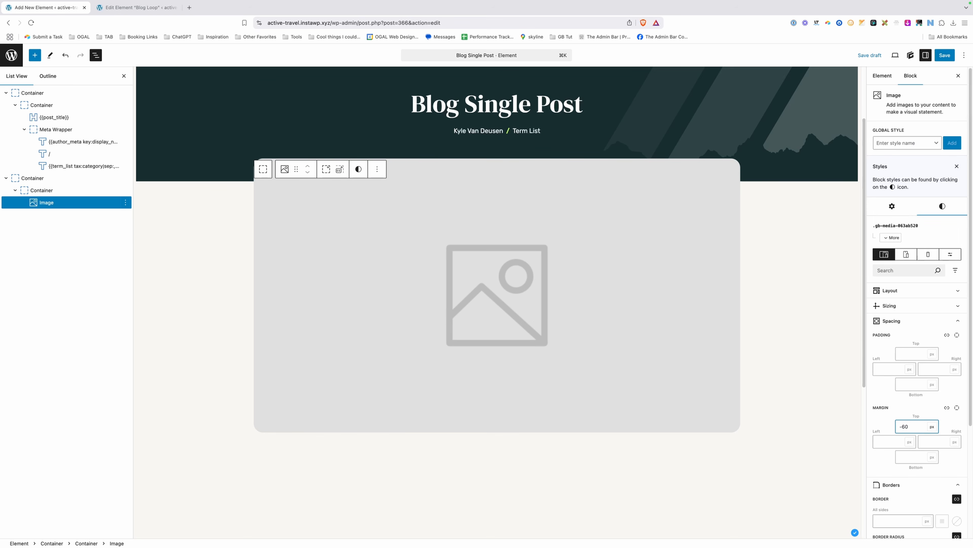
pyautogui.scroll(4, 206, 289)
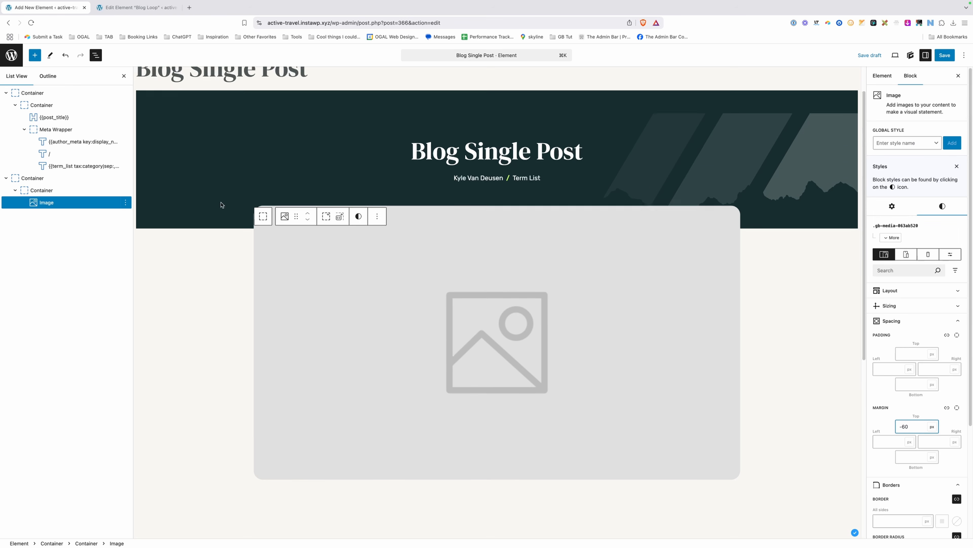
pyautogui.click(334, 104)
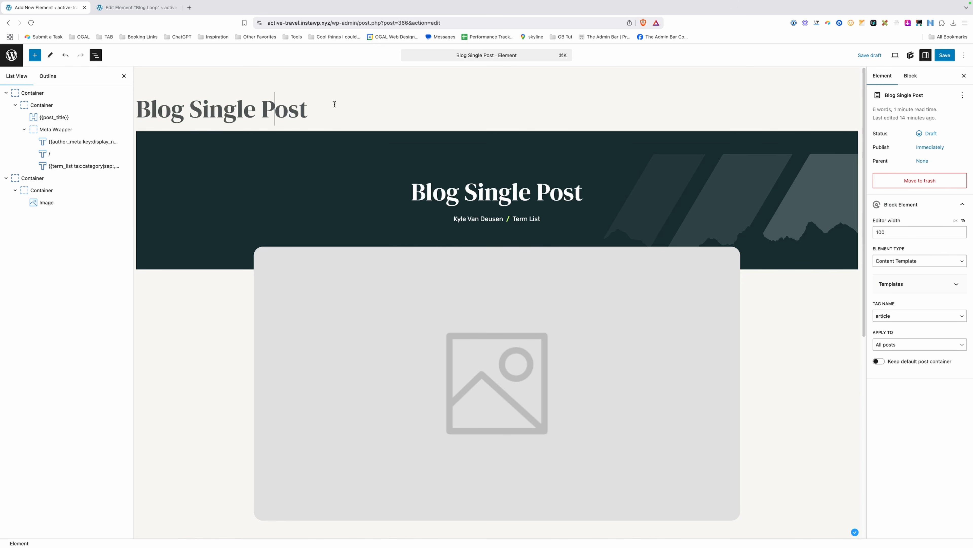
pyautogui.click(458, 531)
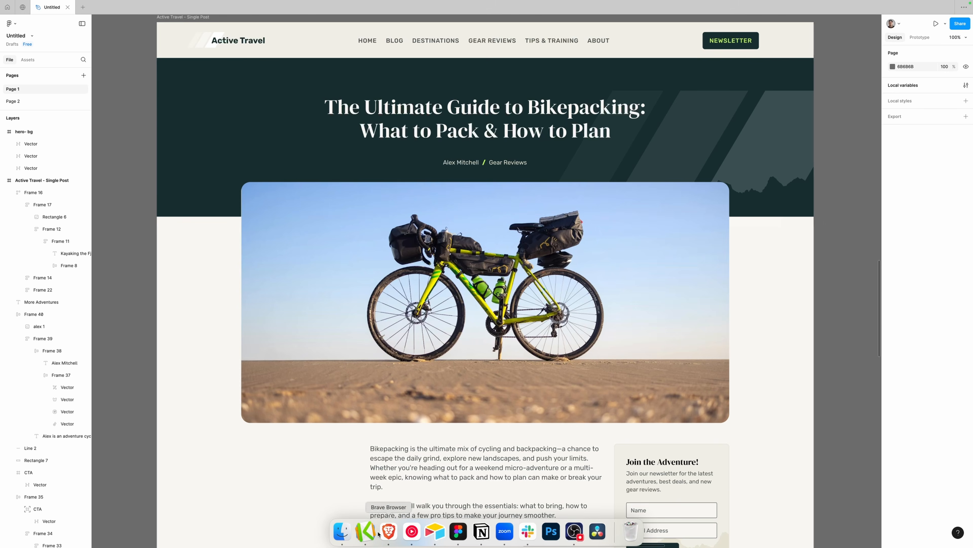
pyautogui.click(388, 534)
pyautogui.click(669, 300)
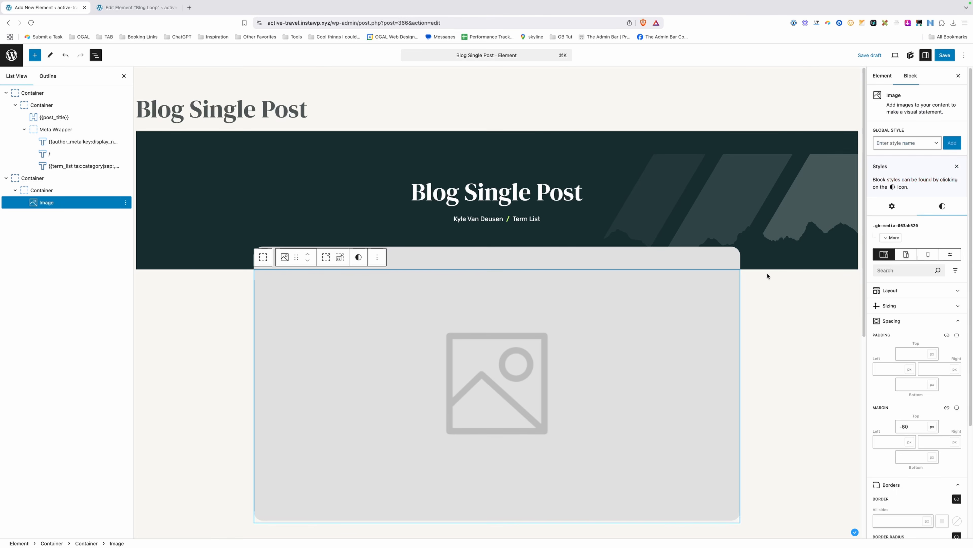
pyautogui.click(905, 427)
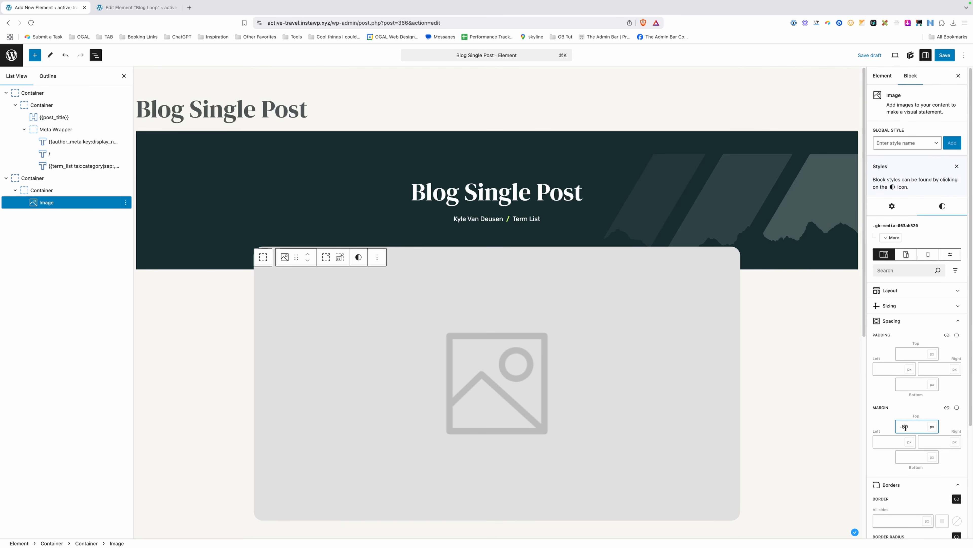
pyautogui.write('8')
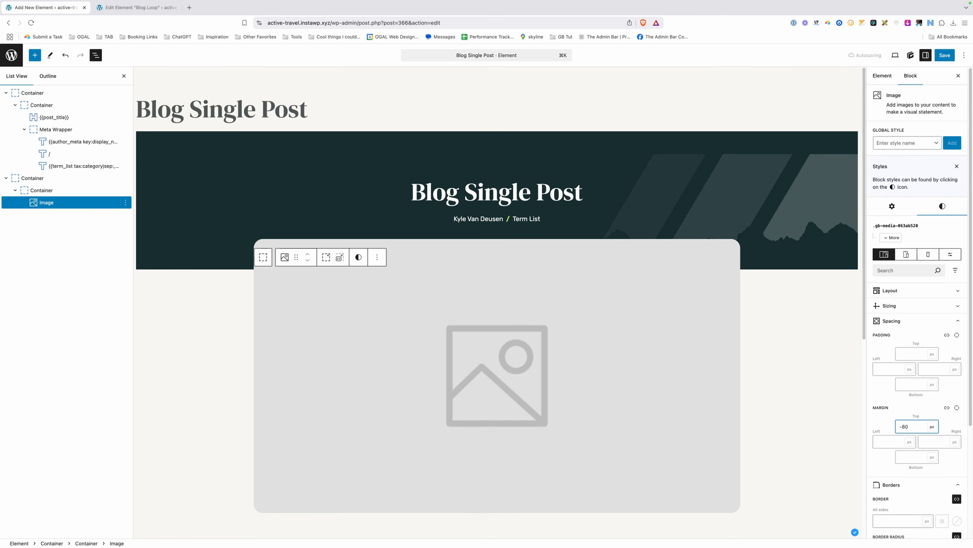
# Set the image's z-index to 2, making its position relative.
pyautogui.scroll(-5, 908, 422)
pyautogui.click(893, 409)
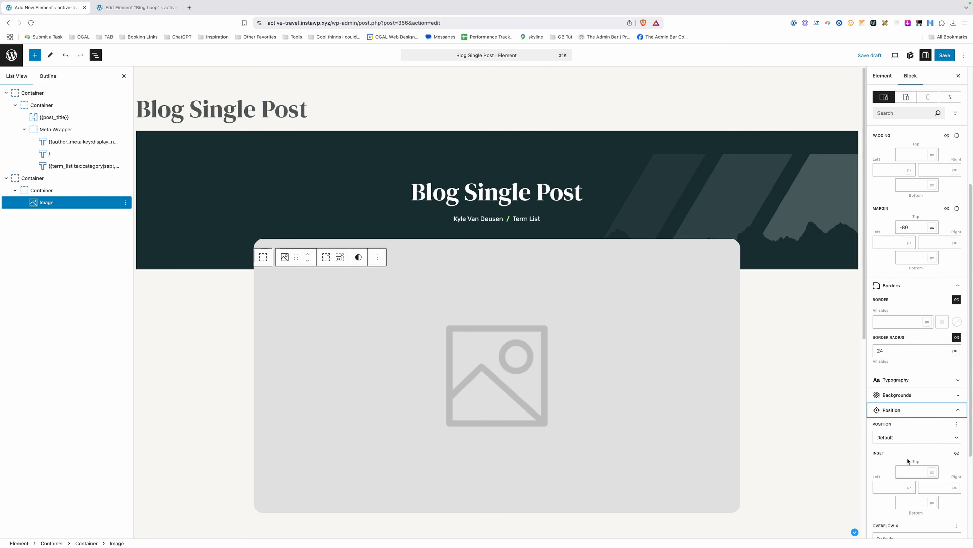
pyautogui.scroll(-4, 908, 462)
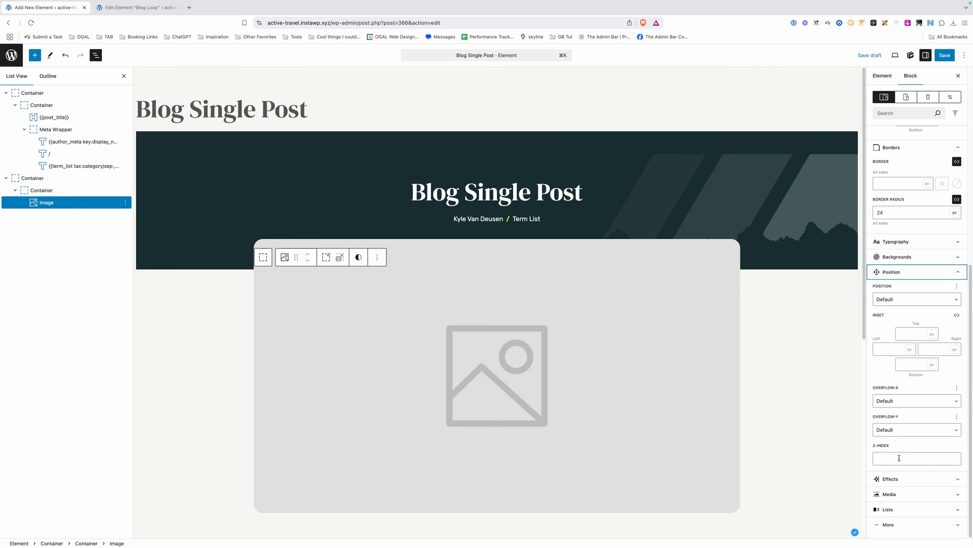
pyautogui.click(899, 458)
pyautogui.write('2')
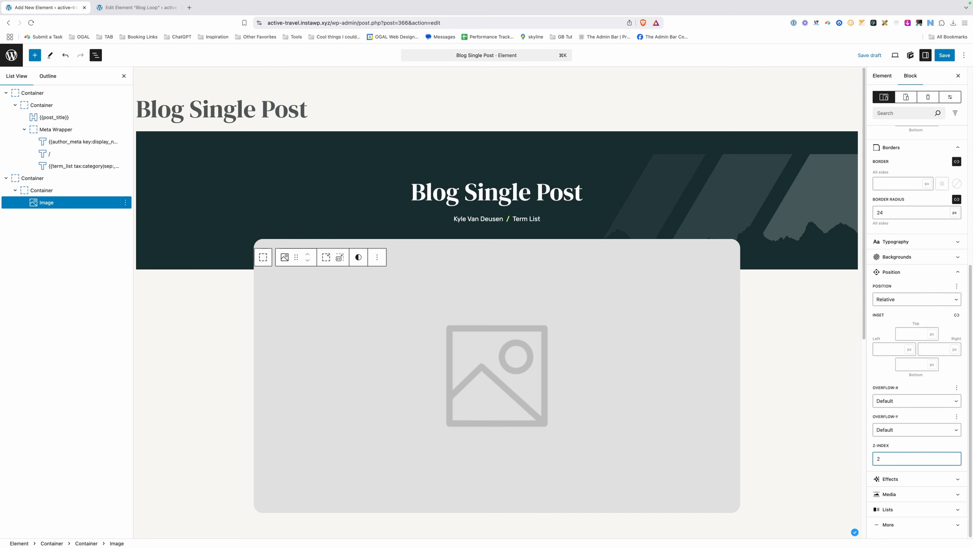
pyautogui.click(223, 315)
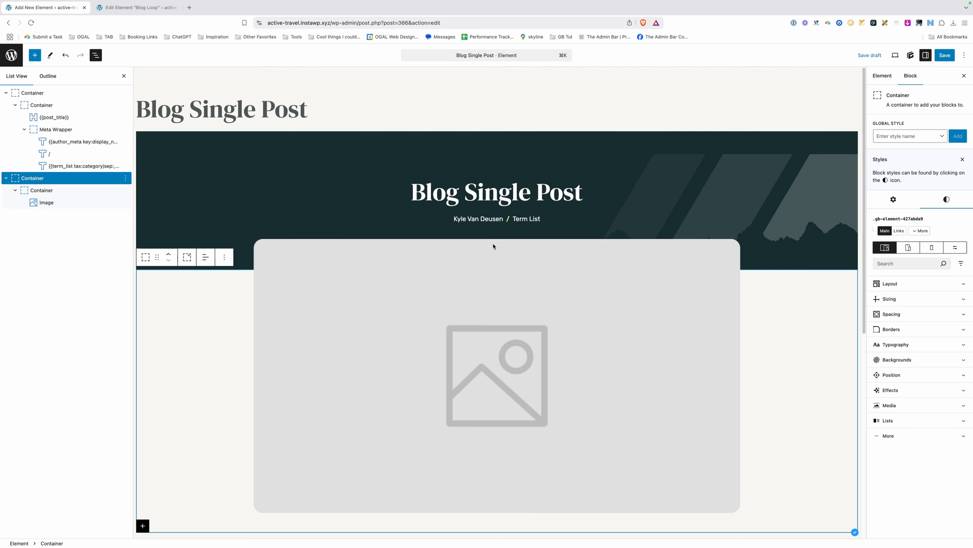
# Add .section-xl to the hero and copy its bottom padding clamp value.
pyautogui.click(75, 93)
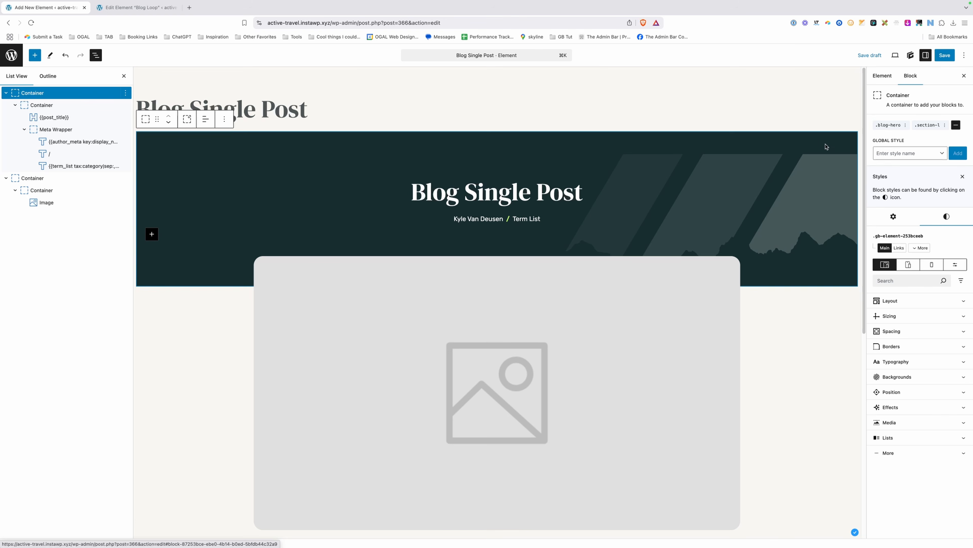
pyautogui.click(917, 155)
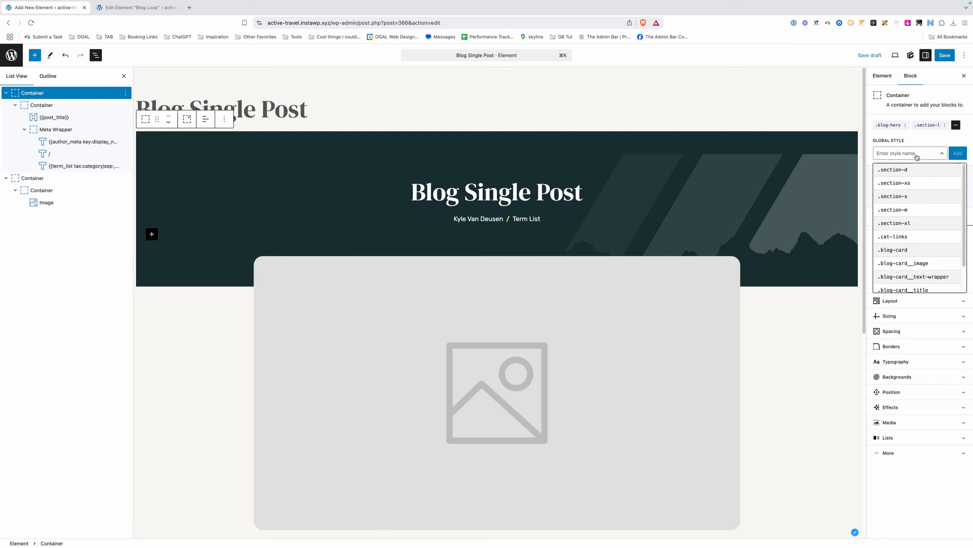
pyautogui.write('sec')
pyautogui.click(912, 221)
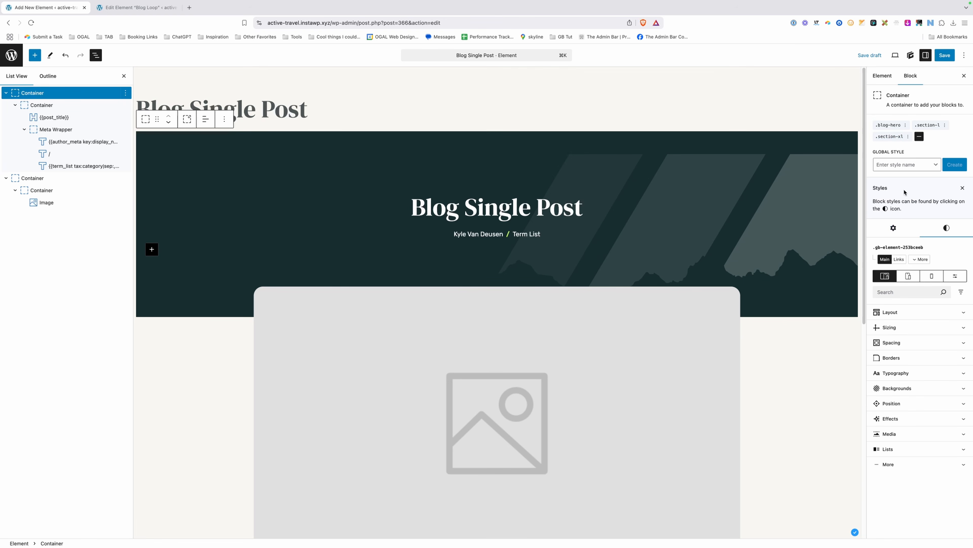
pyautogui.click(891, 136)
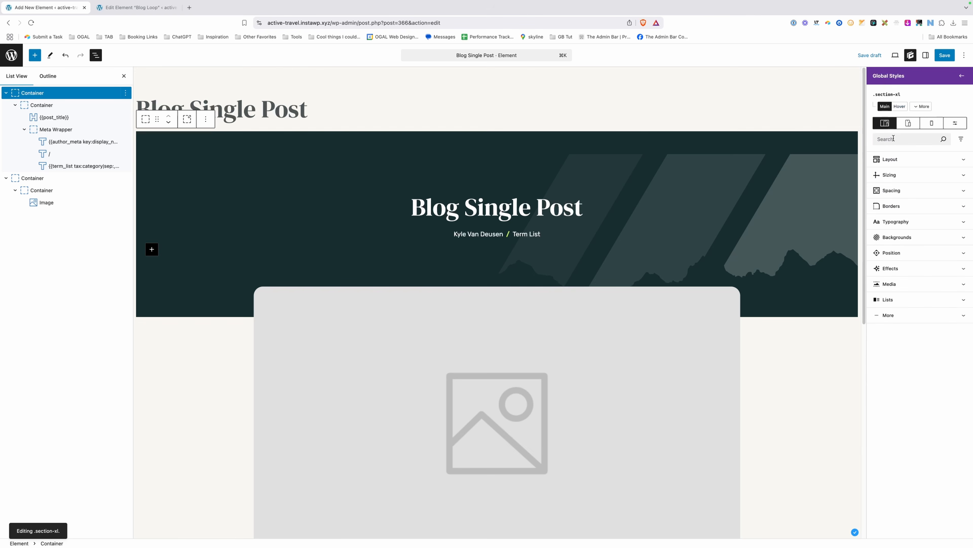
pyautogui.click(892, 190)
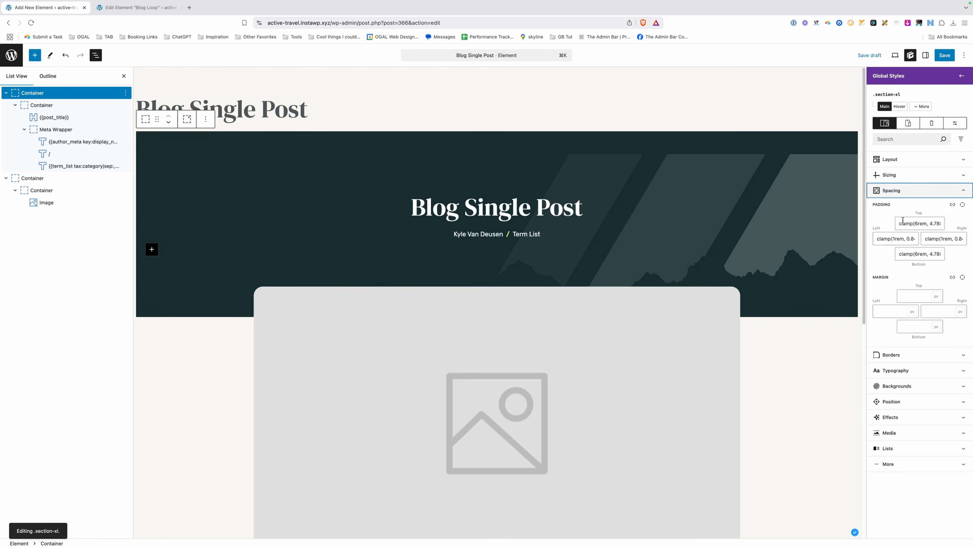
pyautogui.tripleClick(916, 254)
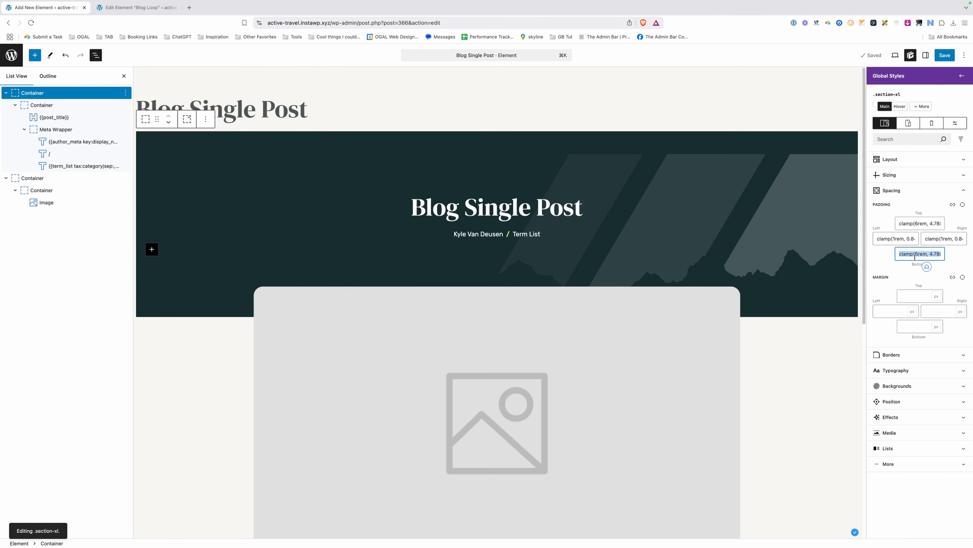
# Remove .section-xl and paste the clamp value into the hero's own bottom padding.
pyautogui.click(962, 76)
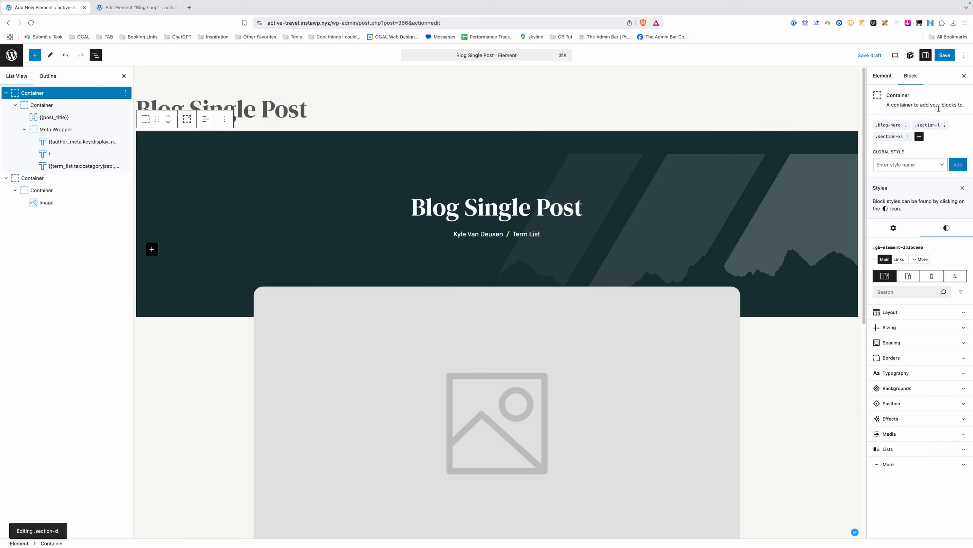
pyautogui.click(907, 136)
pyautogui.click(841, 169)
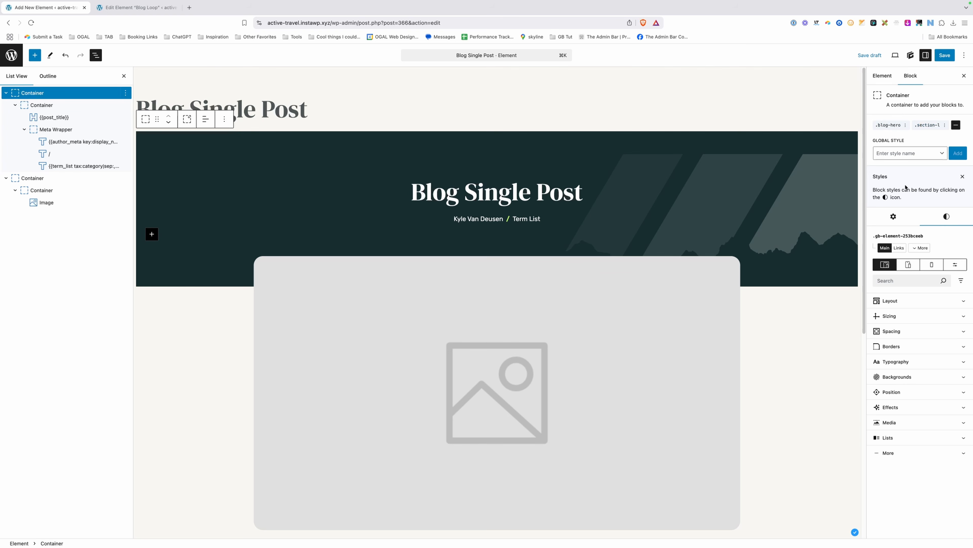
pyautogui.click(902, 332)
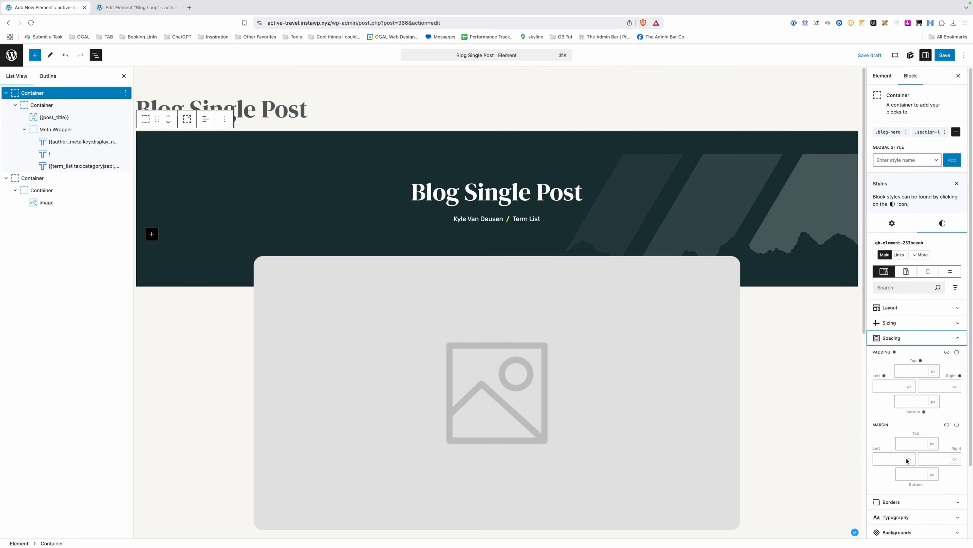
pyautogui.click(920, 401)
pyautogui.write('6.061vw, 10rem')
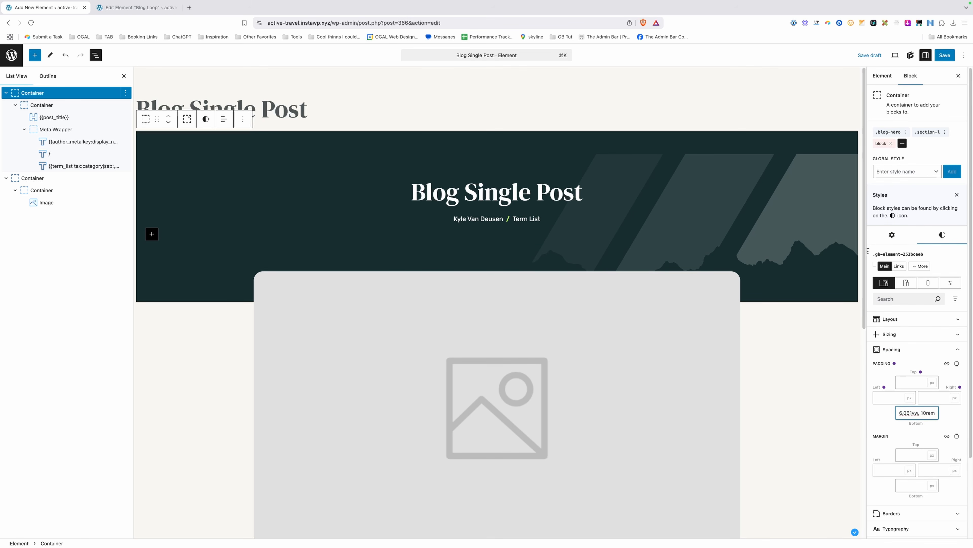
pyautogui.click(157, 333)
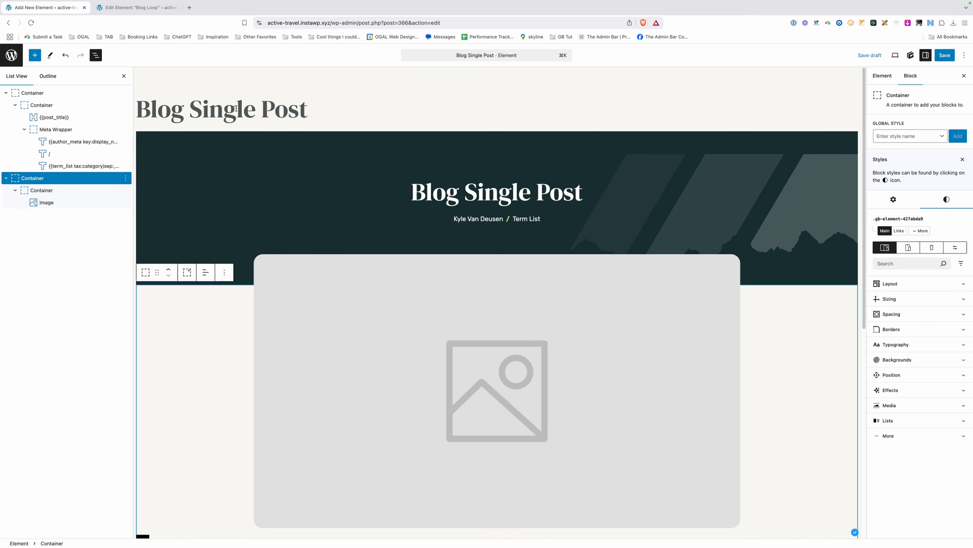
# Reselect the hero container and preview at tablet, mobile, then tablet width.
pyautogui.click(329, 95)
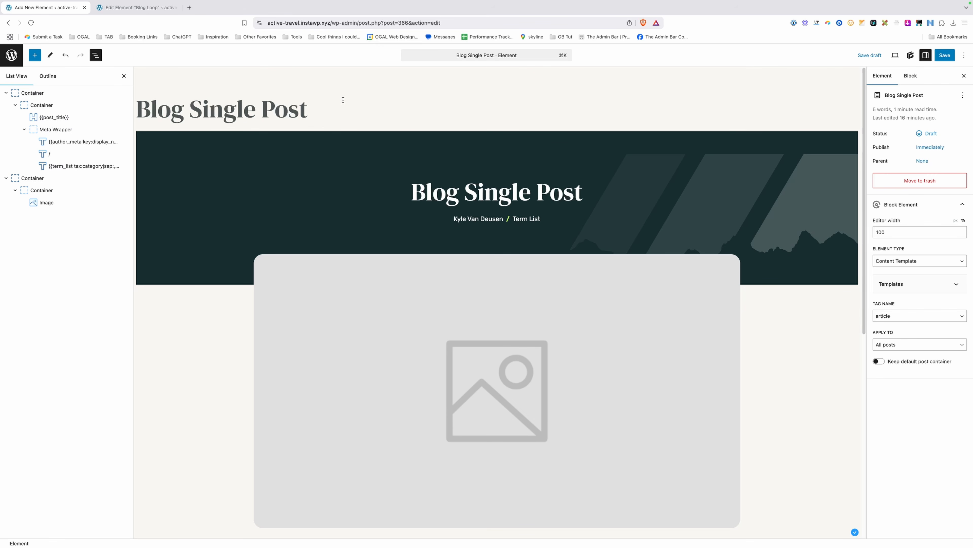
pyautogui.click(40, 93)
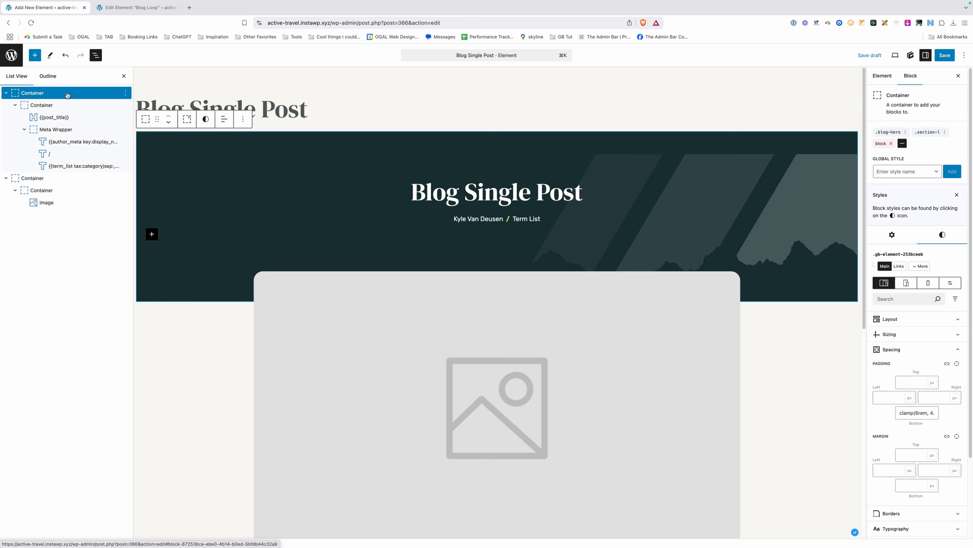
pyautogui.click(907, 282)
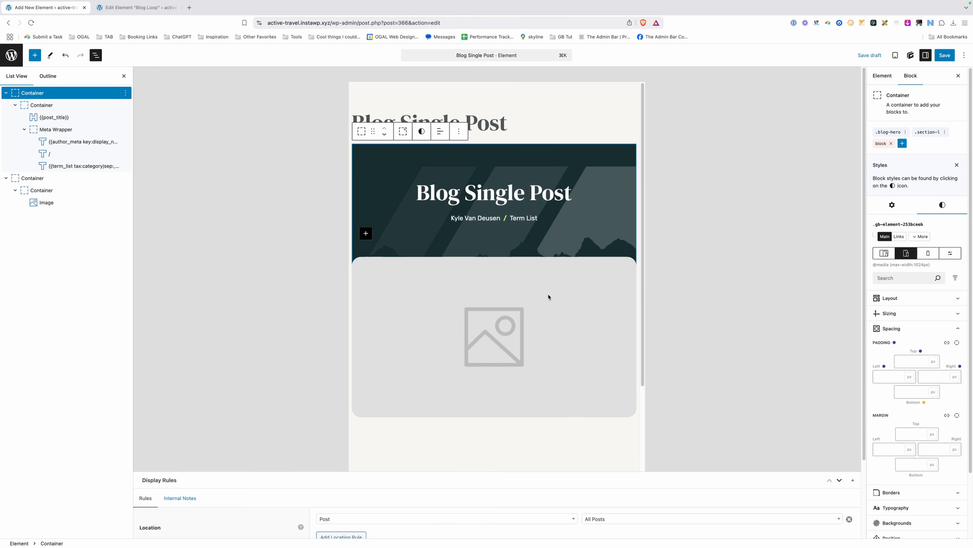
pyautogui.click(929, 254)
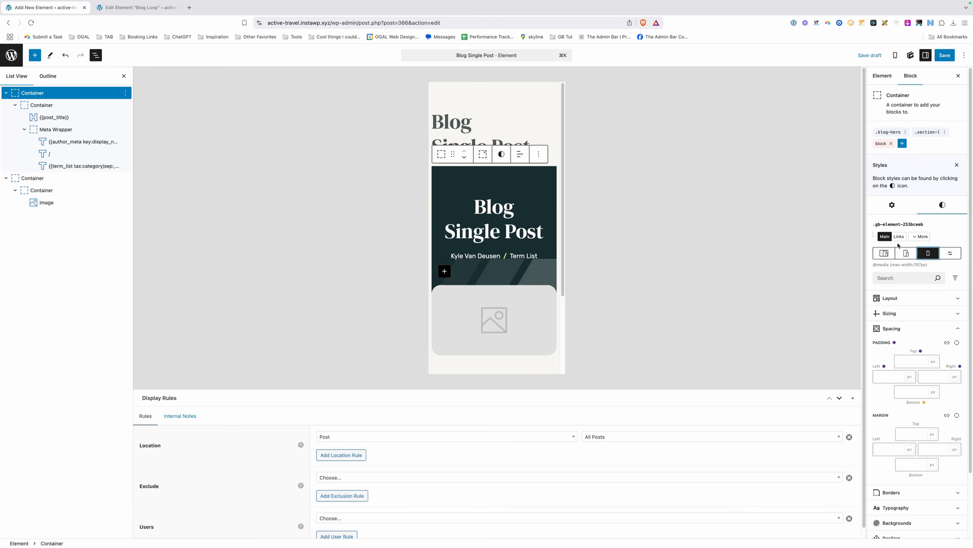
pyautogui.click(906, 253)
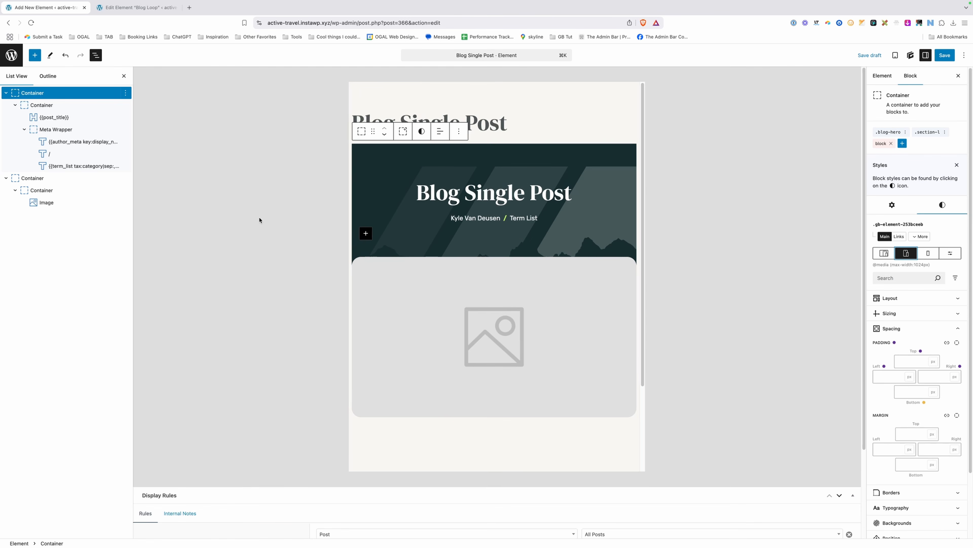
pyautogui.click(43, 191)
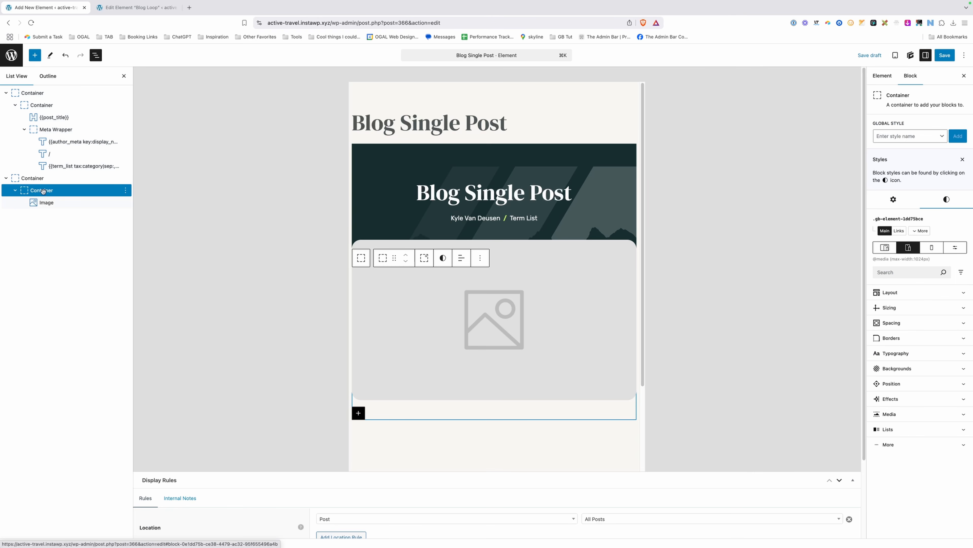
# Pad the inner image container 24px left/right on tablet and 16px on mobile.
pyautogui.click(876, 326)
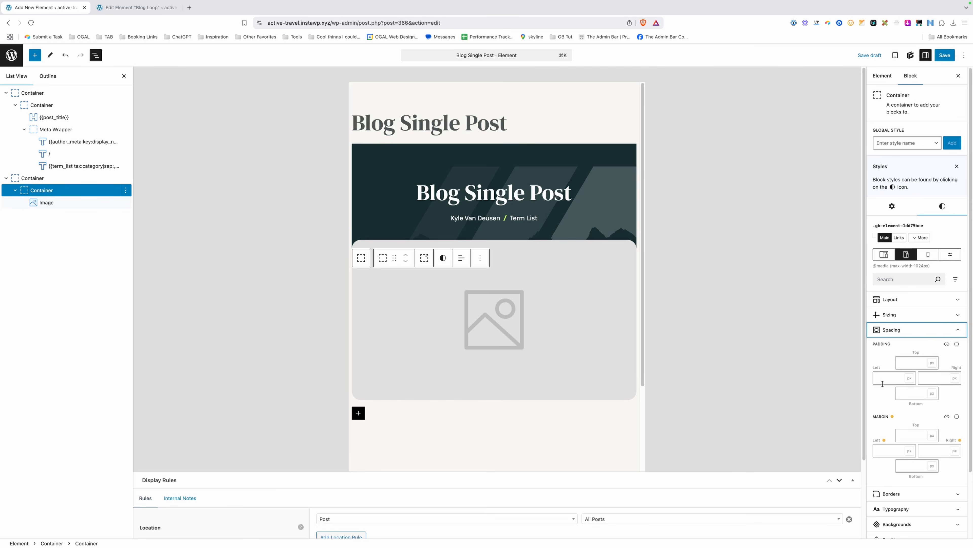
pyautogui.click(889, 378)
pyautogui.write('24')
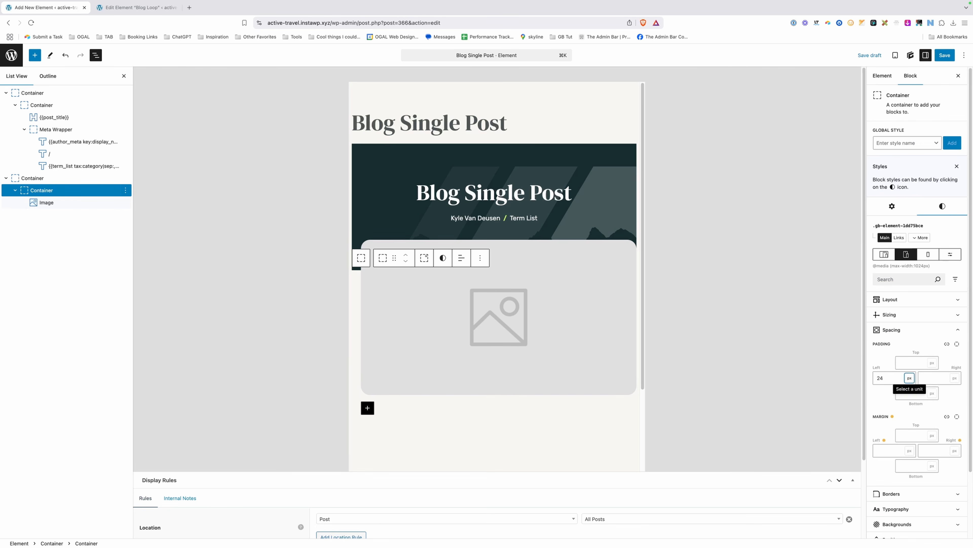
pyautogui.press('Tab')
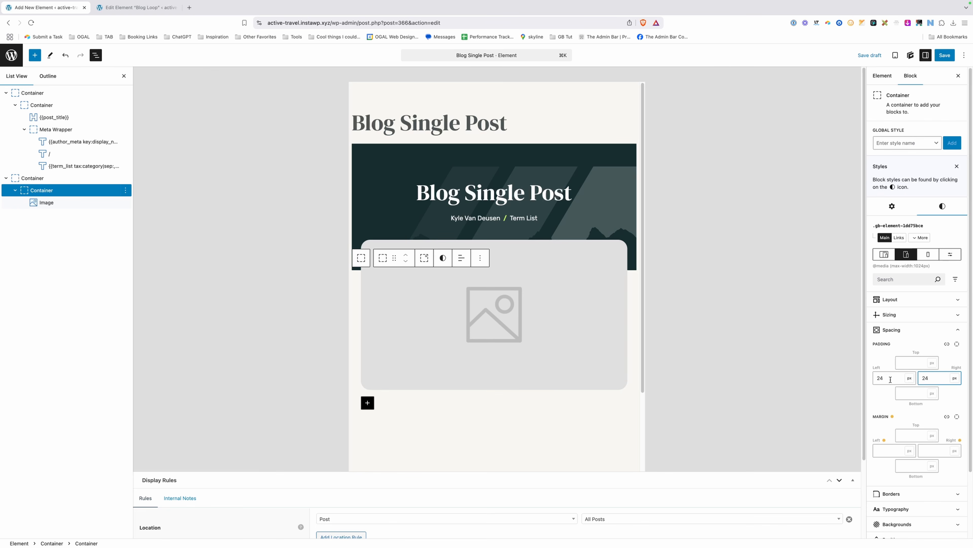
pyautogui.click(925, 254)
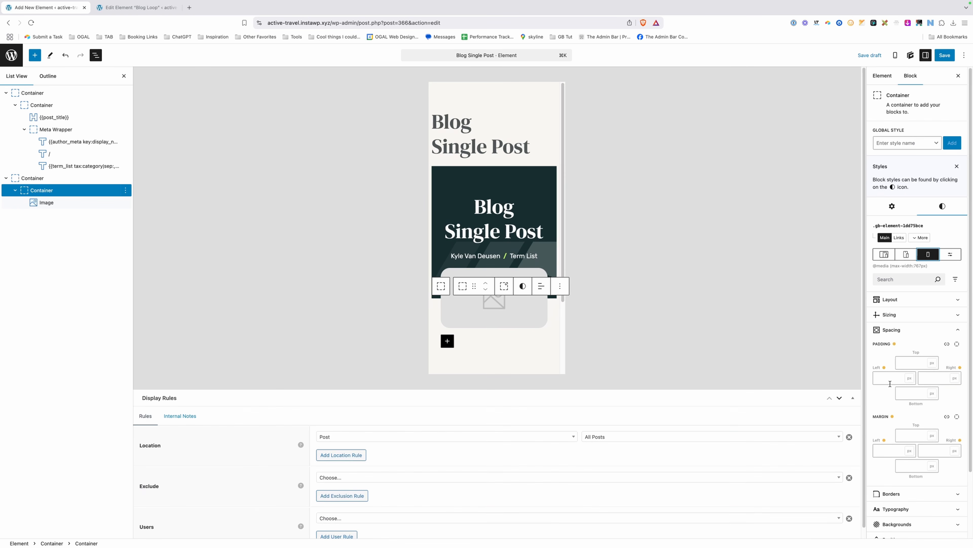
pyautogui.click(891, 377)
pyautogui.write('16')
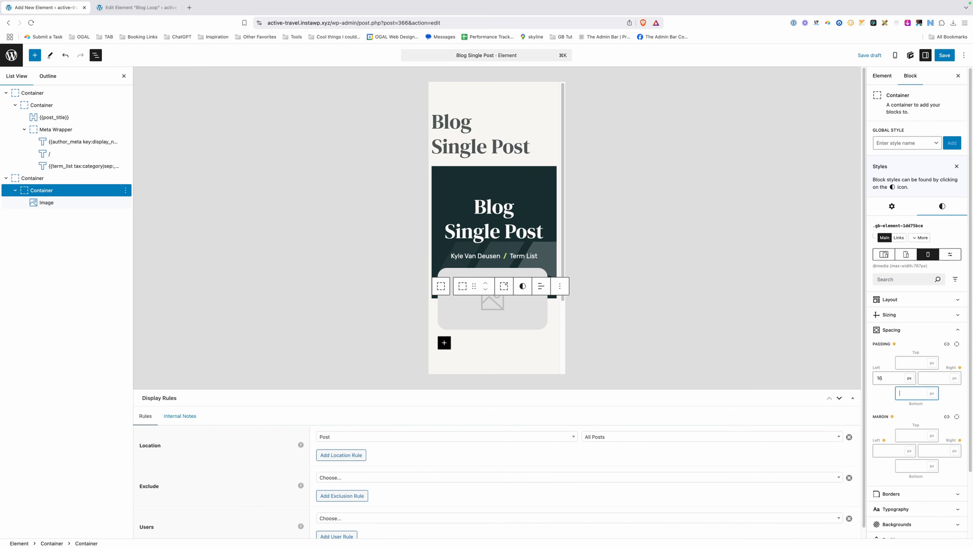
pyautogui.press('Tab')
pyautogui.write('16')
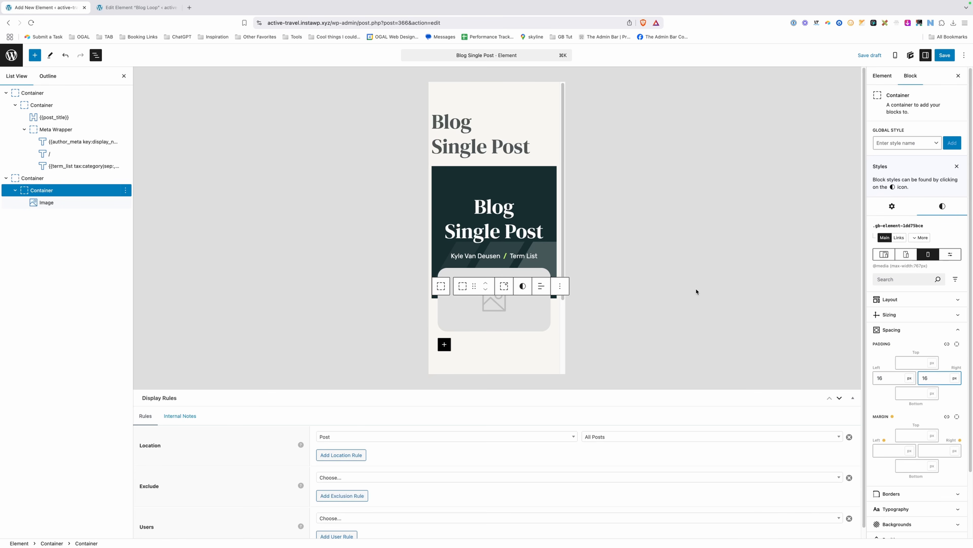
# Publish the Blog Single Post element and move to the Blog Loop tab's address.
pyautogui.click(941, 56)
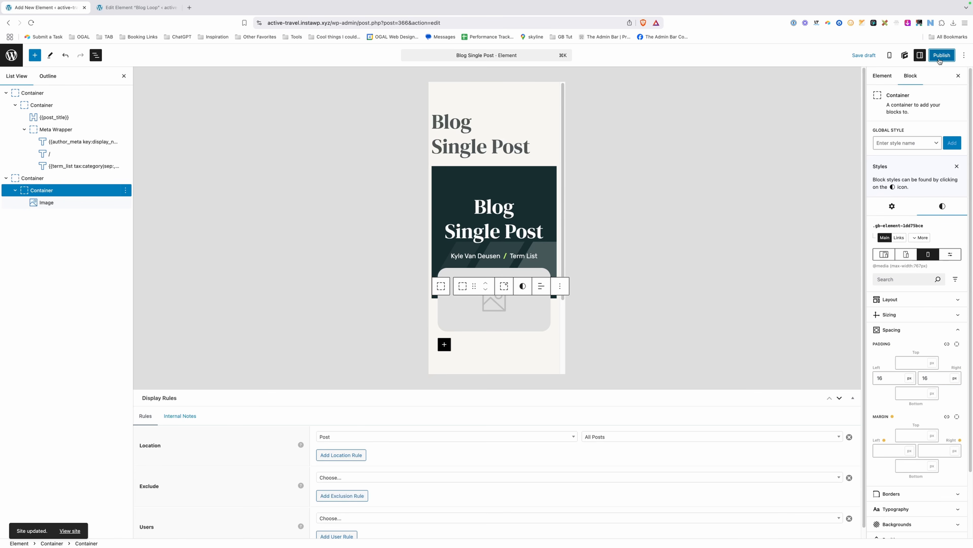
pyautogui.click(941, 56)
pyautogui.click(943, 55)
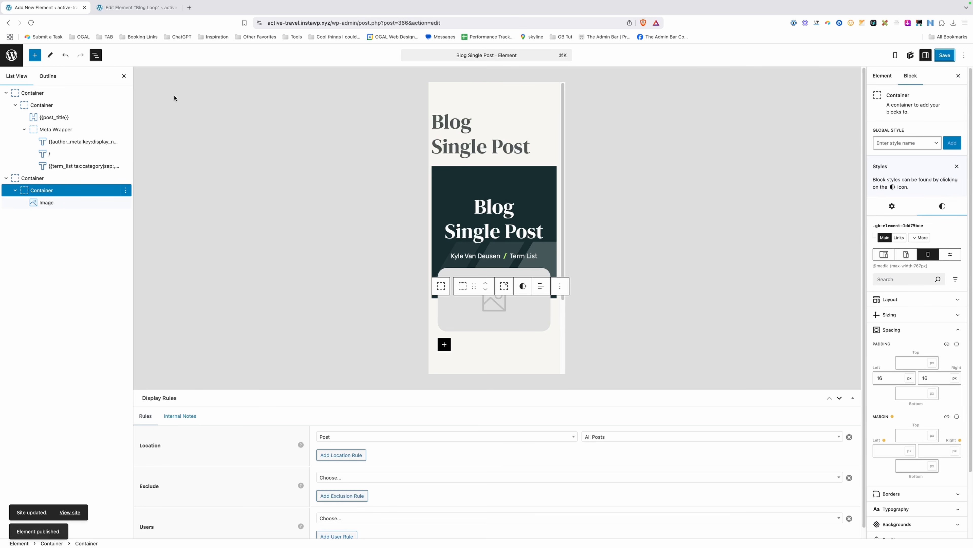
pyautogui.click(128, 11)
pyautogui.moveTo(330, 23); pyautogui.dragTo(794, 41)
# Load the site's /blog/ page and inspect the hero in developer tools.
pyautogui.write('/blog/')
pyautogui.press('Return')
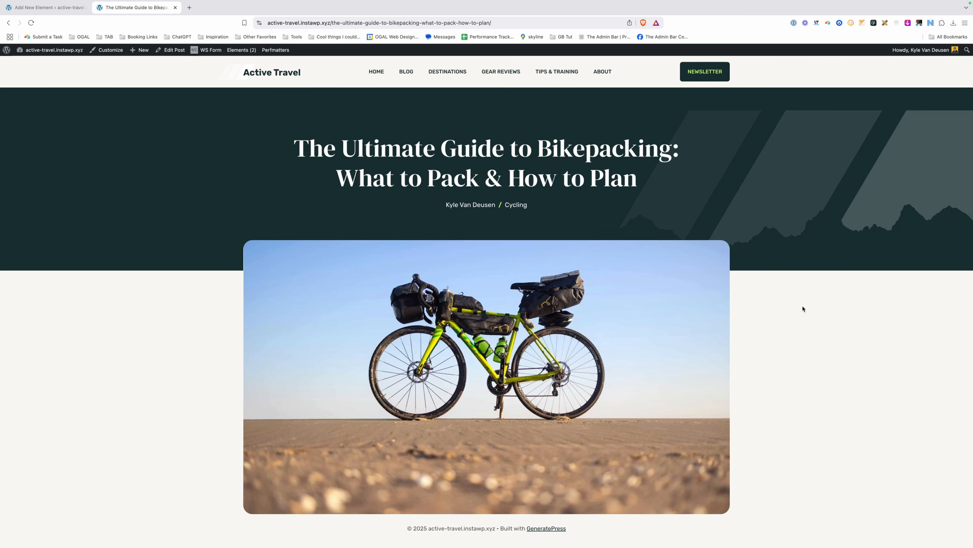
pyautogui.rightClick(179, 230)
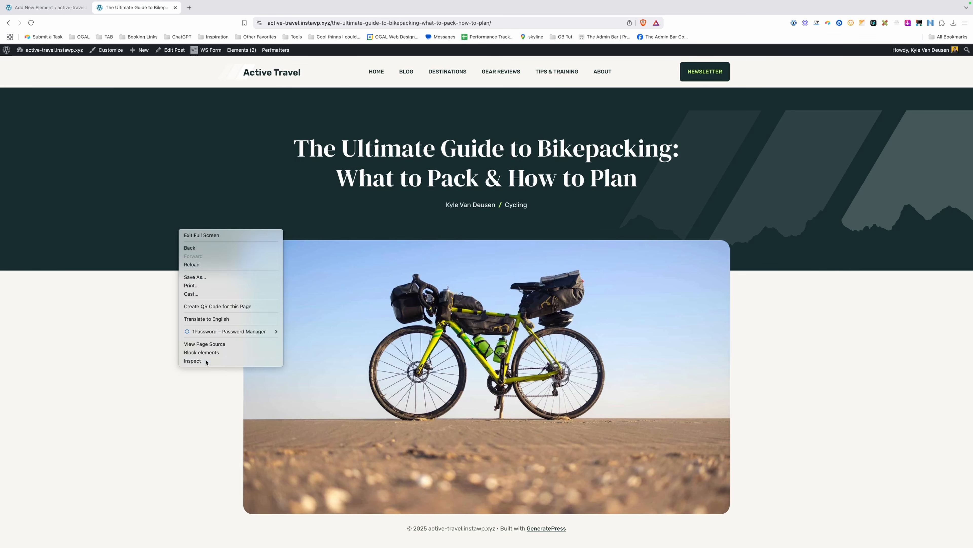
pyautogui.click(195, 361)
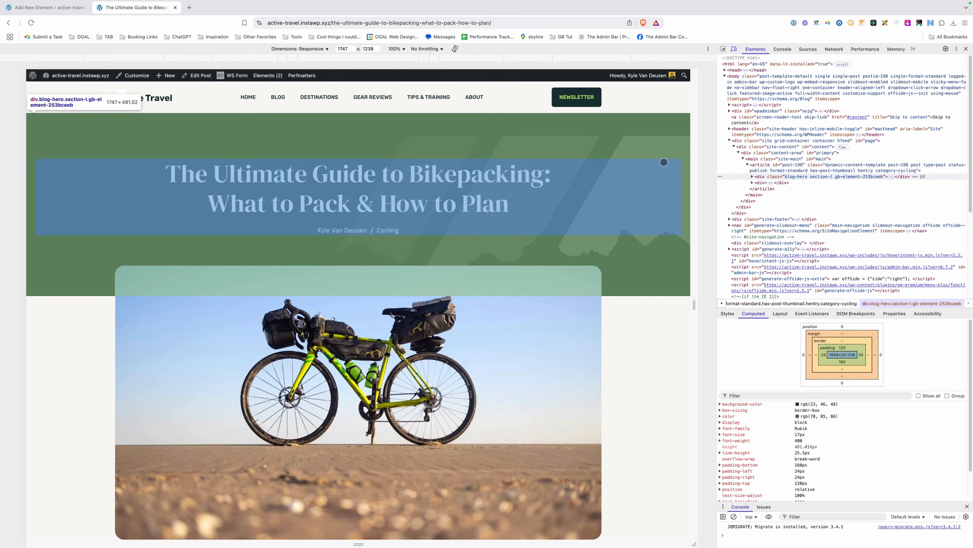
# Test the hero layout at viewport widths from 451 to 1452 px, then return to the element editor.
pyautogui.moveTo(693, 123); pyautogui.dragTo(604, 131)
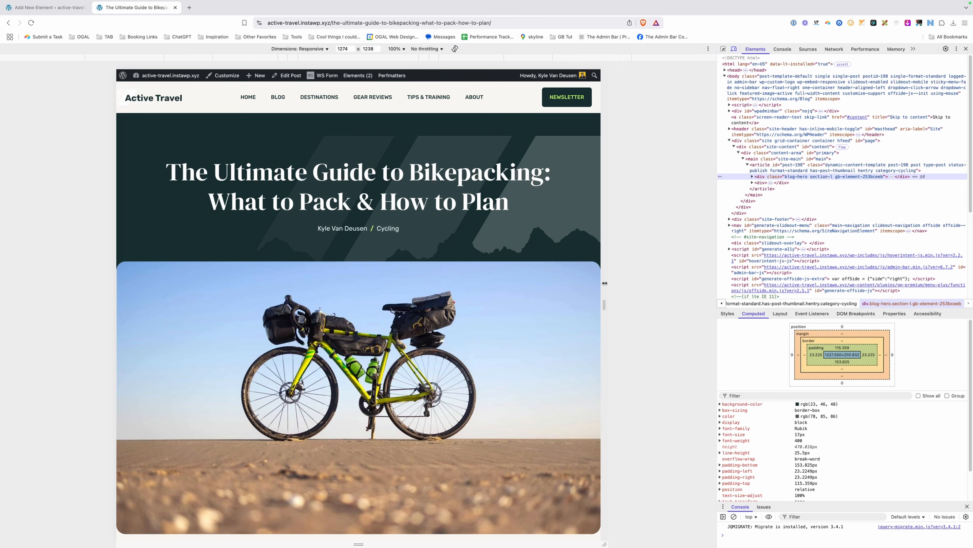
pyautogui.moveTo(605, 283); pyautogui.dragTo(552, 282)
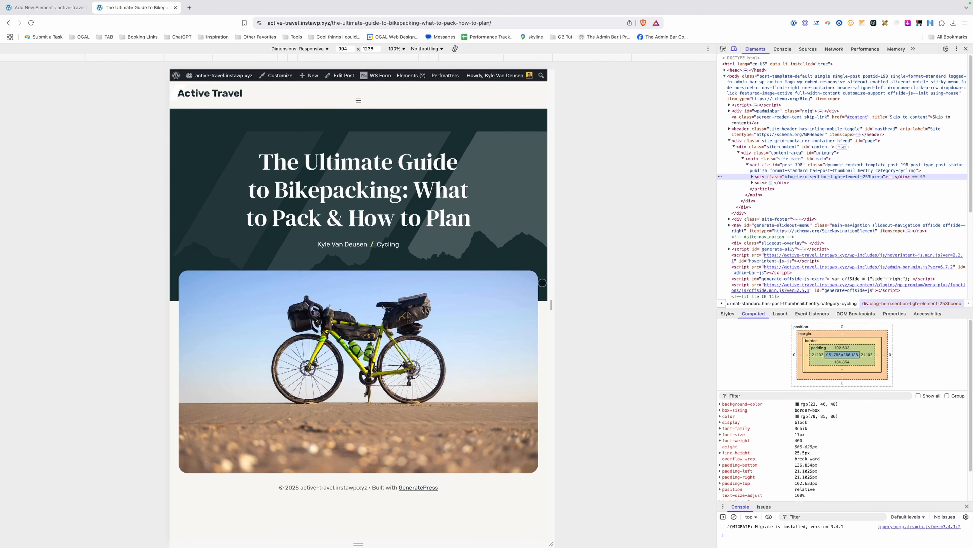
pyautogui.moveTo(554, 306); pyautogui.dragTo(639, 306)
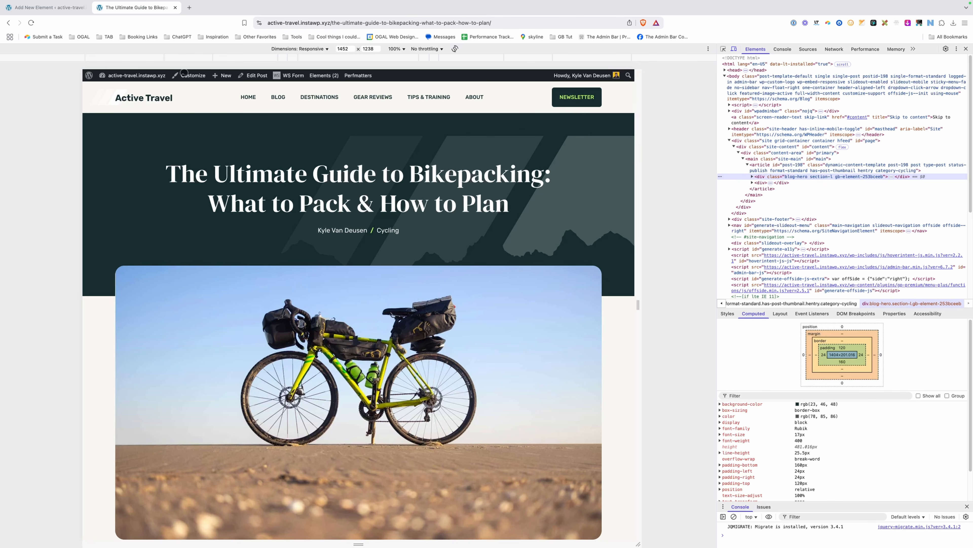
pyautogui.click(46, 7)
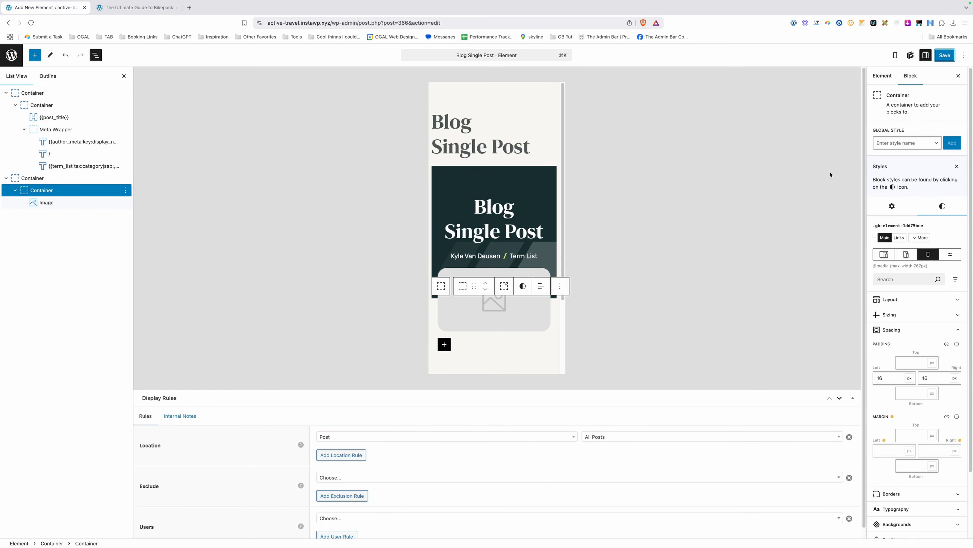
# Clear the image container's left and right padding at Tablet and Mobile widths, then reselect the outer Container.
pyautogui.click(906, 254)
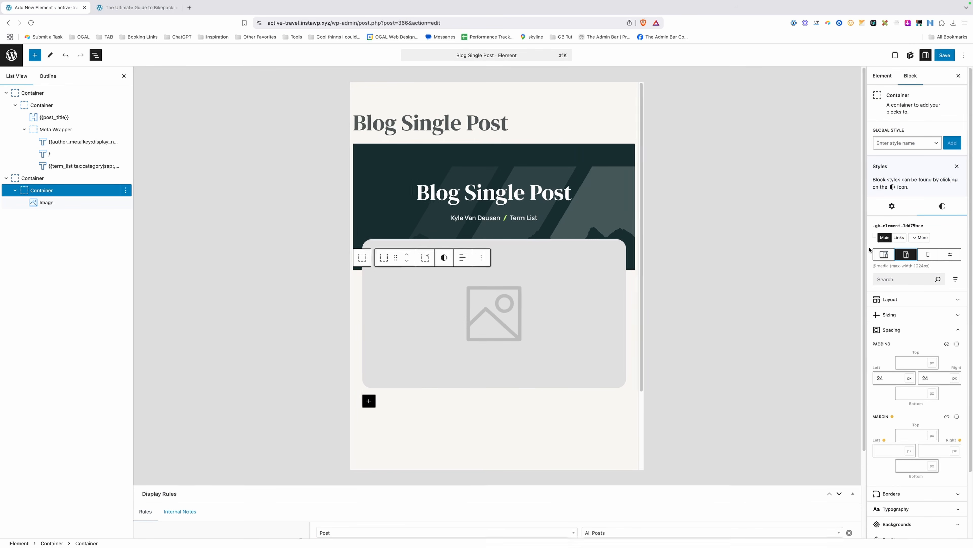
pyautogui.doubleClick(893, 378)
pyautogui.doubleClick(937, 378)
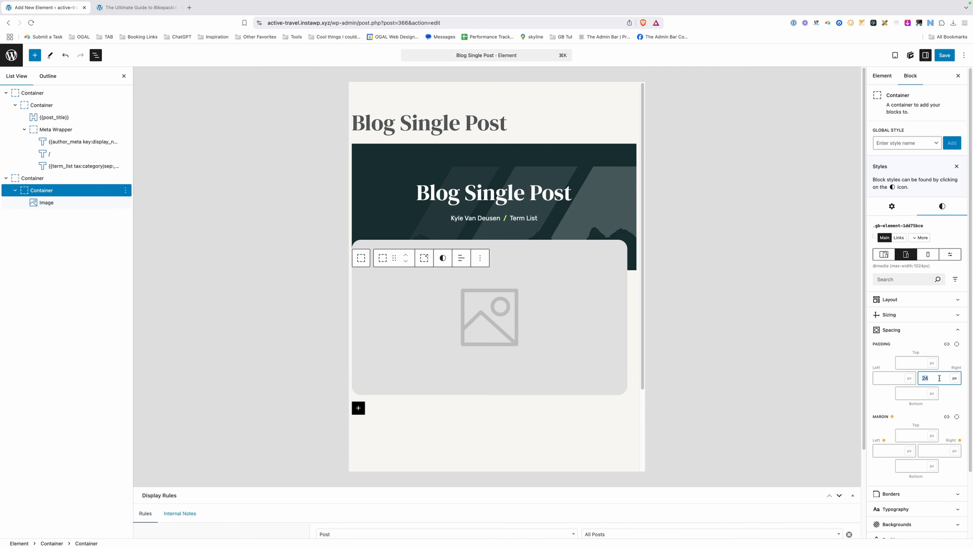
pyautogui.press('BackSpace')
pyautogui.click(928, 254)
pyautogui.click(897, 380)
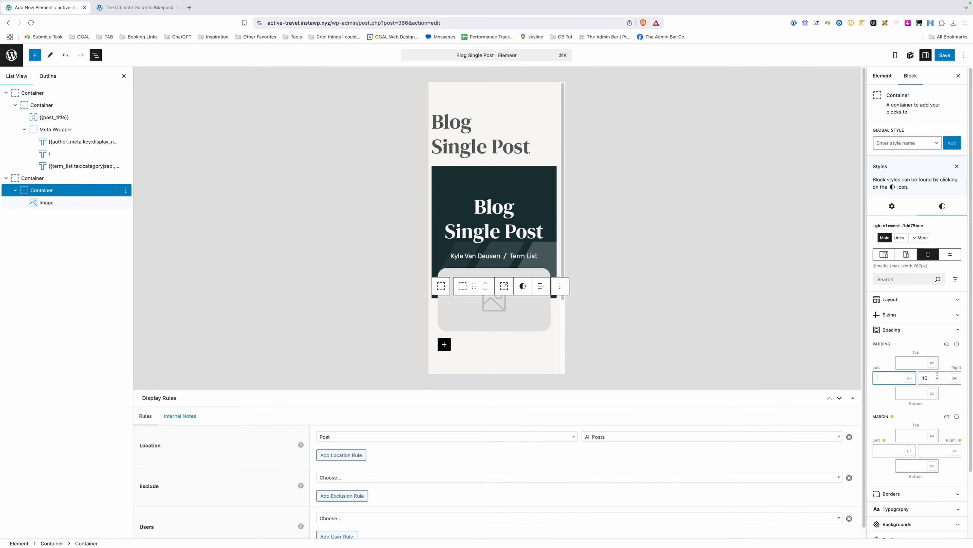
pyautogui.click(884, 254)
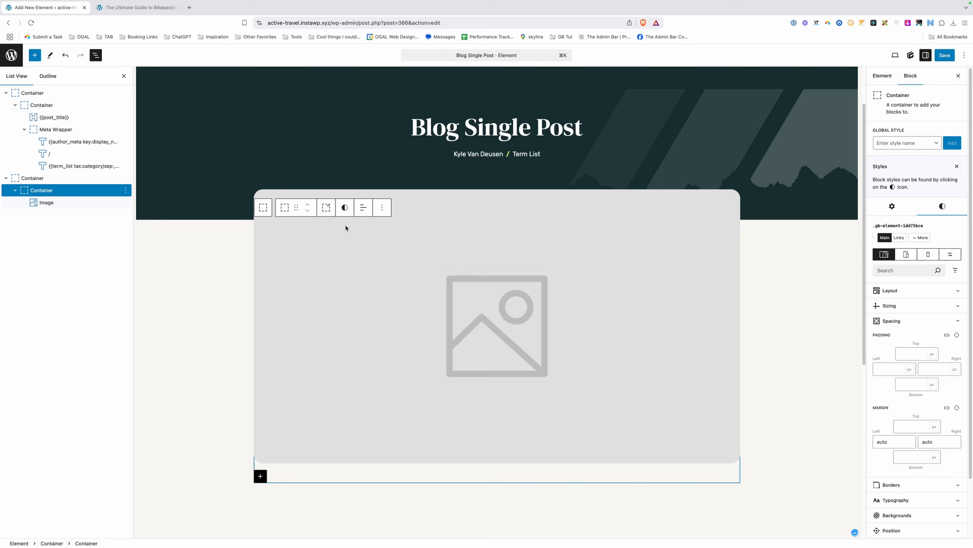
pyautogui.click(45, 179)
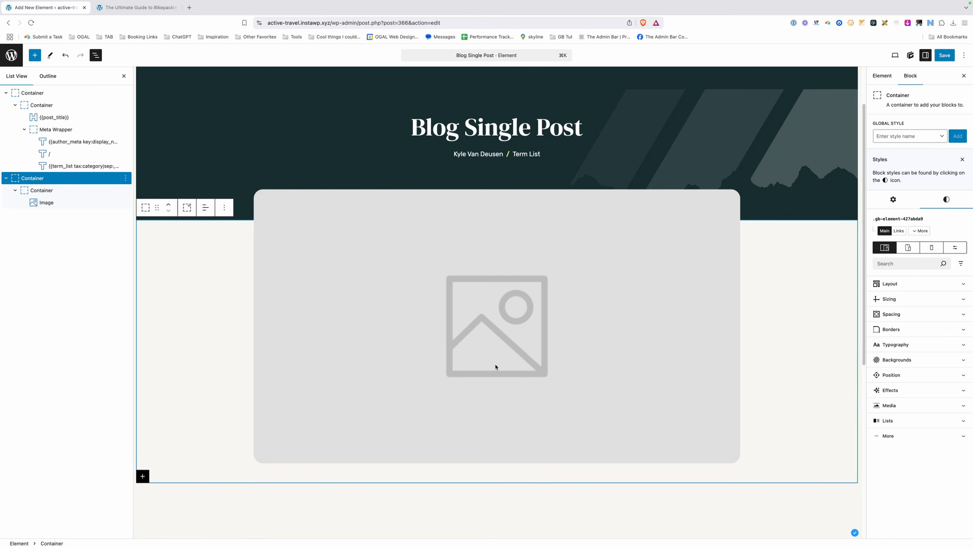
# Apply the .section-xs global style to the outer container and check its spacing padding values.
pyautogui.click(904, 138)
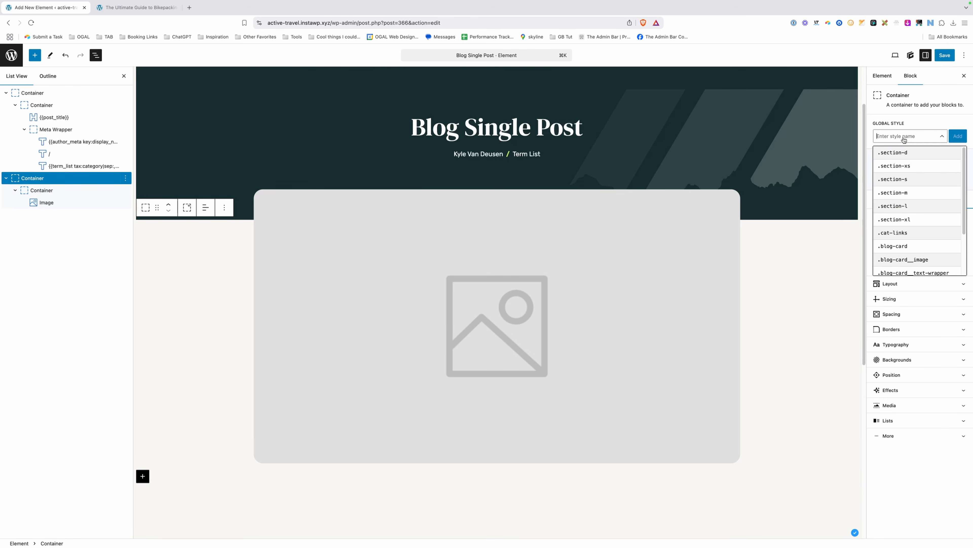
pyautogui.click(910, 169)
pyautogui.click(892, 125)
pyautogui.click(892, 190)
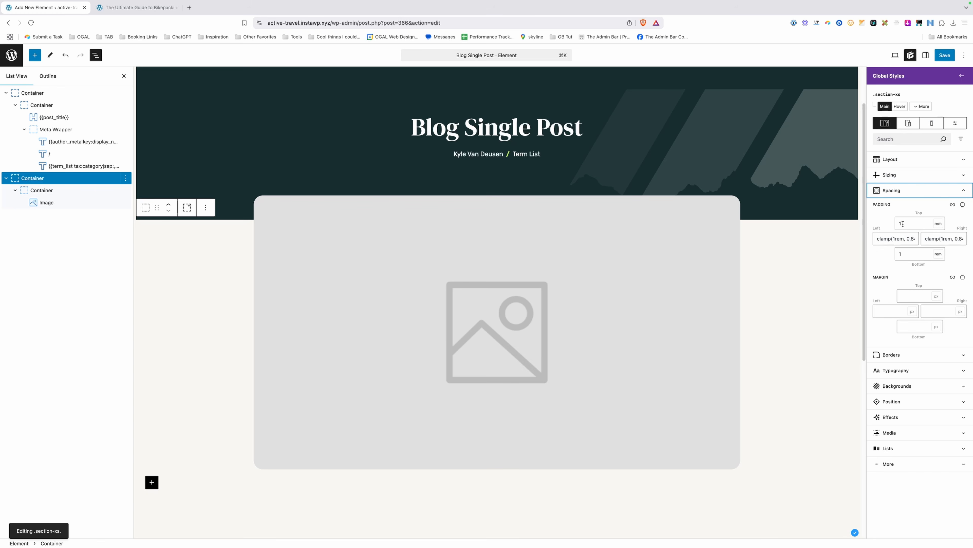
pyautogui.tripleClick(886, 242)
pyautogui.click(912, 239)
pyautogui.hscroll(3, 912, 239)
pyautogui.moveTo(915, 239); pyautogui.dragTo(912, 239)
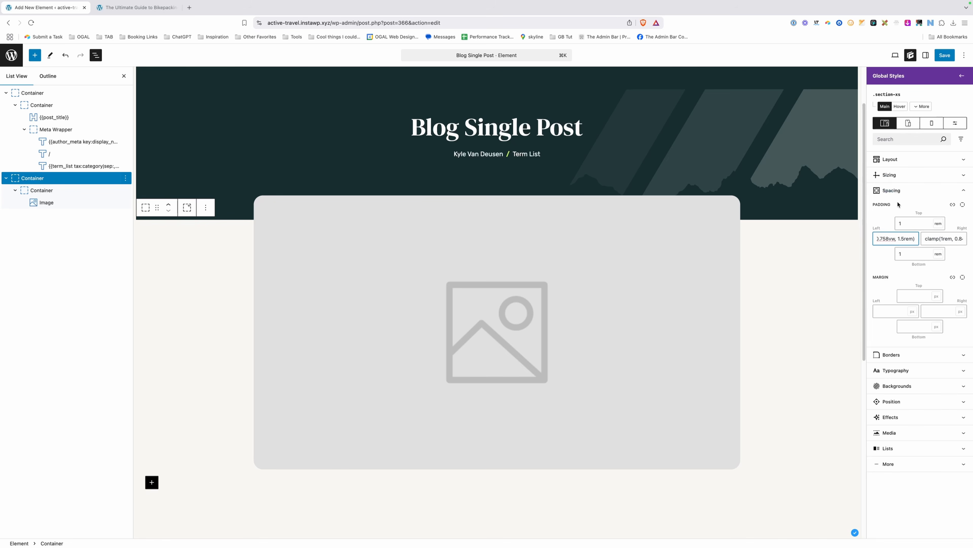
# Set the container's top and bottom padding to 0 and save the element.
pyautogui.click(959, 77)
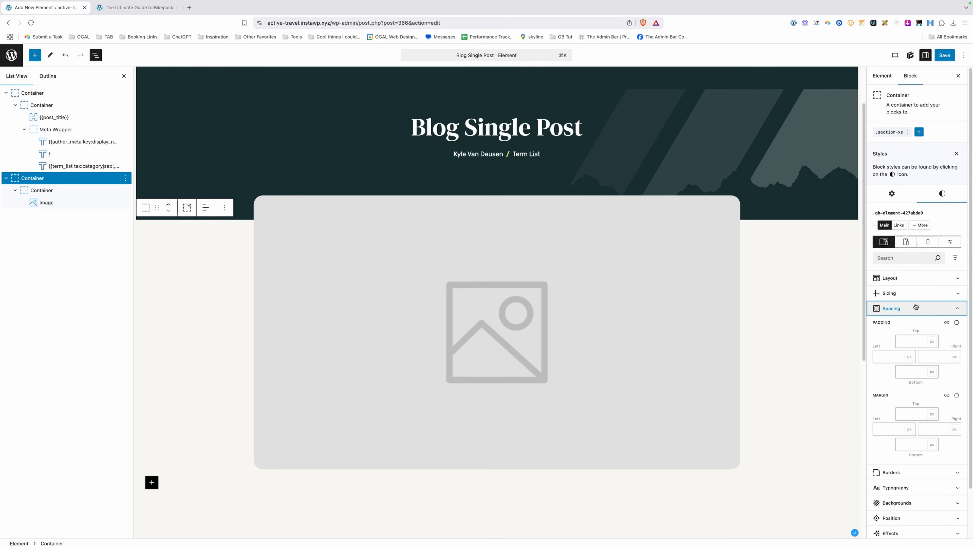
pyautogui.click(916, 342)
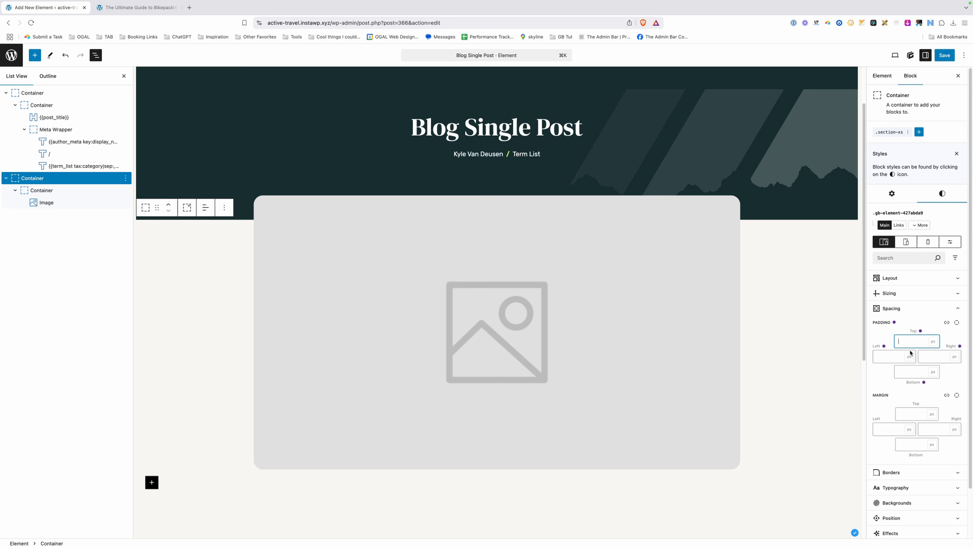
pyautogui.write('0')
pyautogui.click(916, 372)
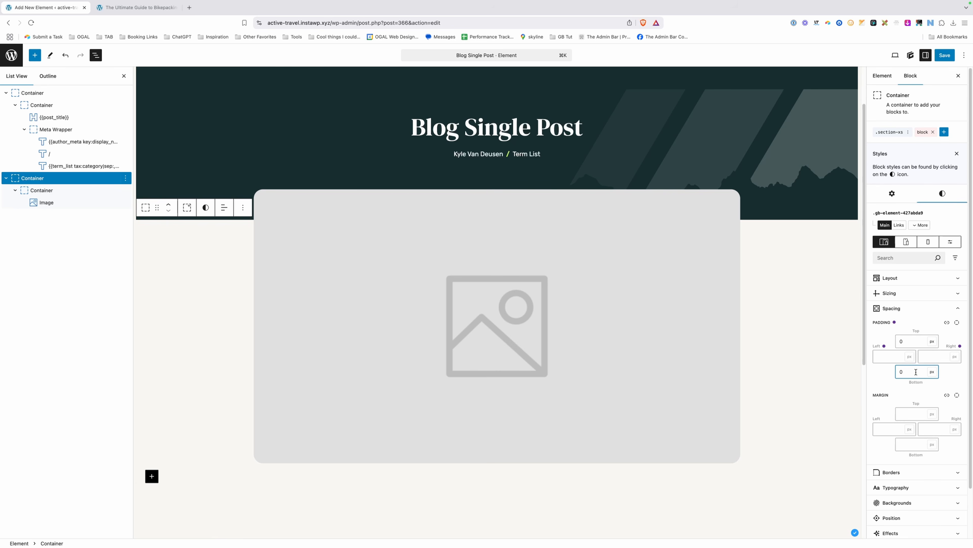
pyautogui.press('super+s')
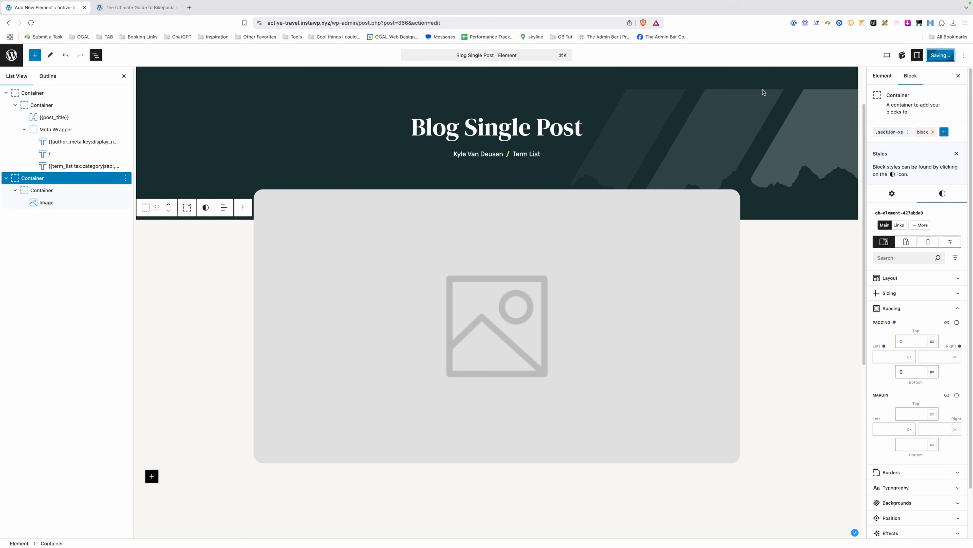
pyautogui.click(138, 7)
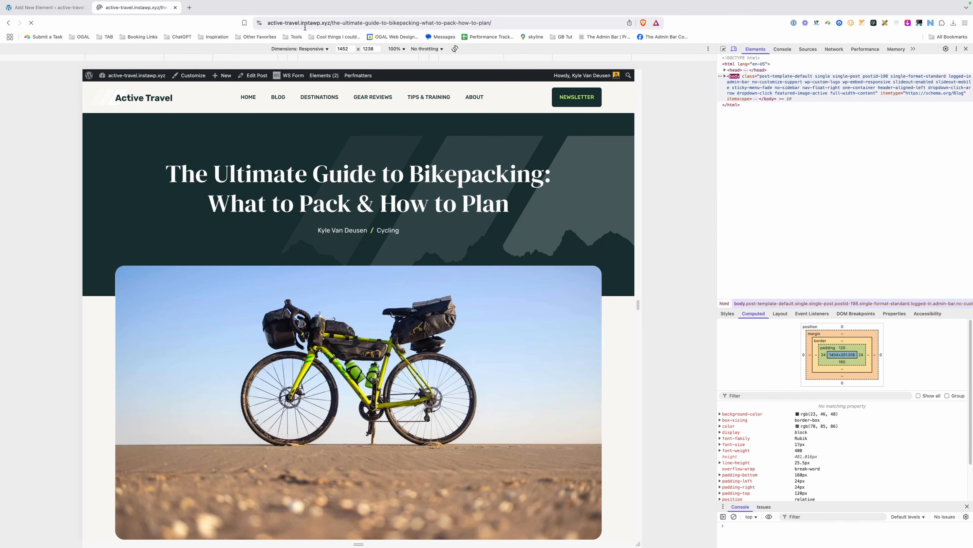
pyautogui.moveTo(637, 146); pyautogui.dragTo(583, 146)
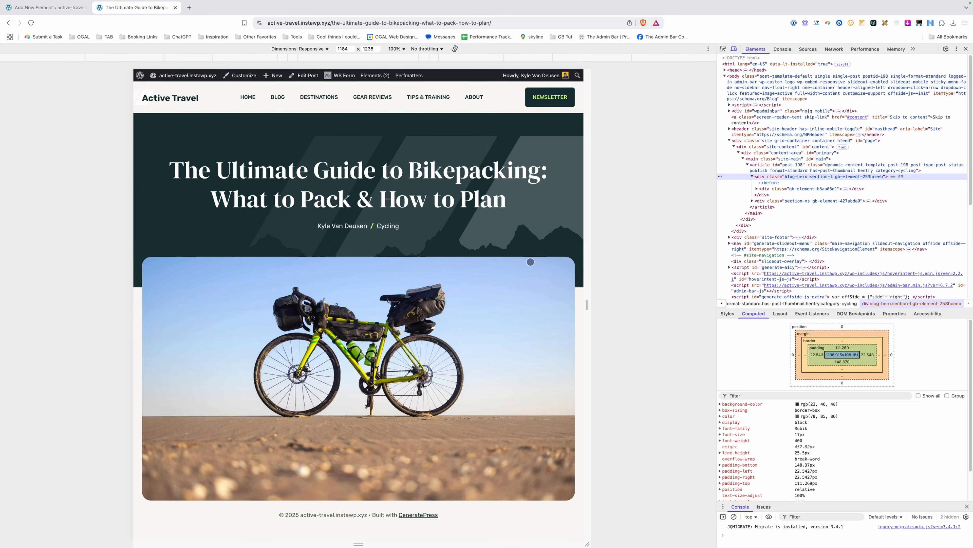
pyautogui.moveTo(583, 251); pyautogui.dragTo(677, 258)
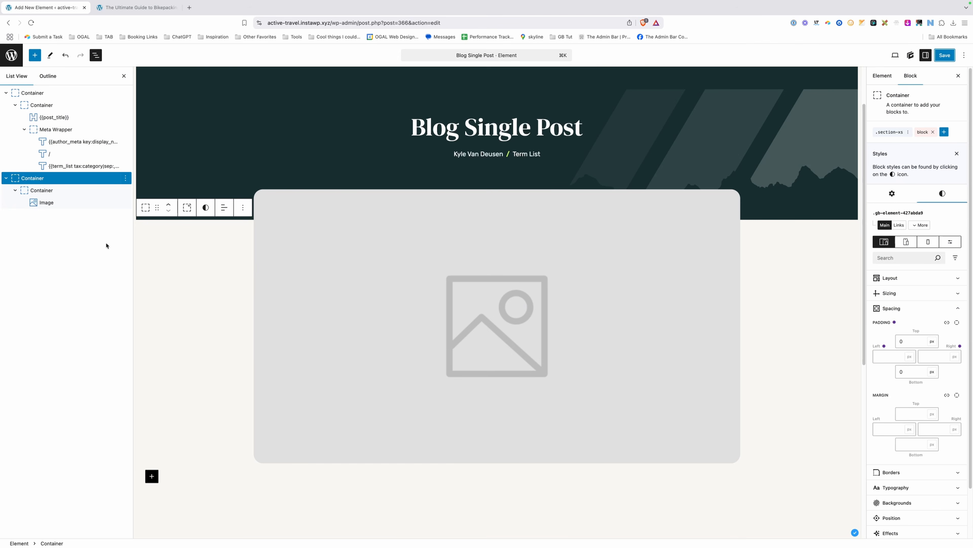
# Set the hero container's HTML tag to section.
pyautogui.click(67, 92)
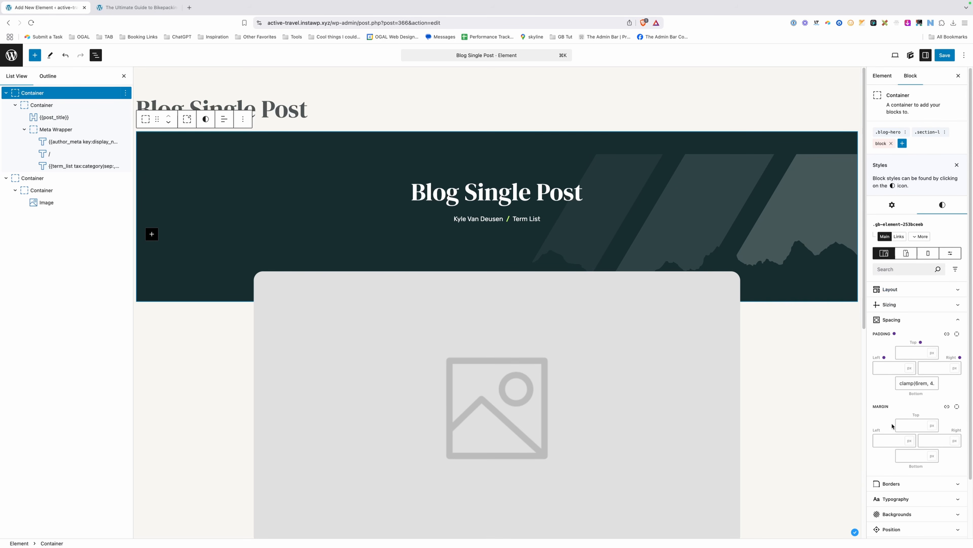
pyautogui.click(892, 205)
pyautogui.click(892, 230)
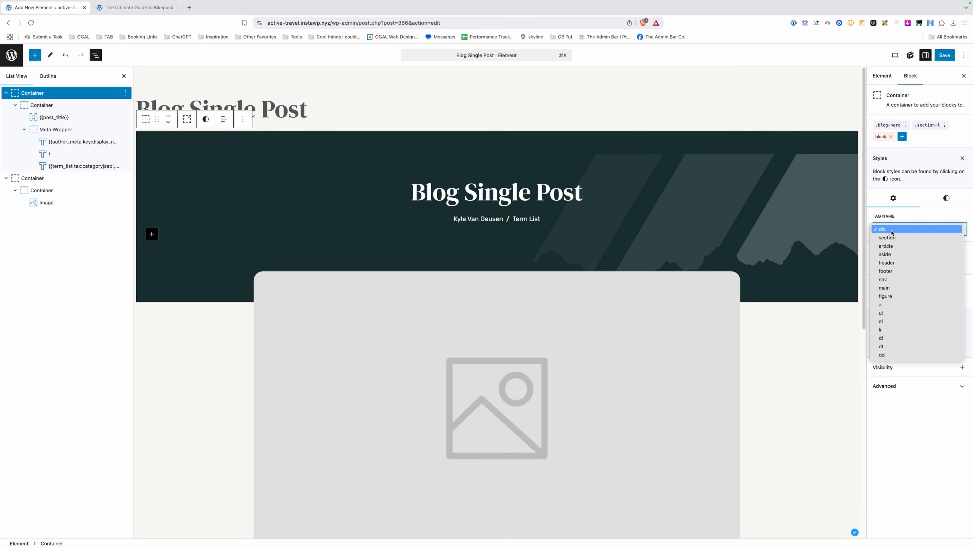
pyautogui.click(892, 239)
# Rename the top container to 'Hero' in List View.
pyautogui.click(33, 179)
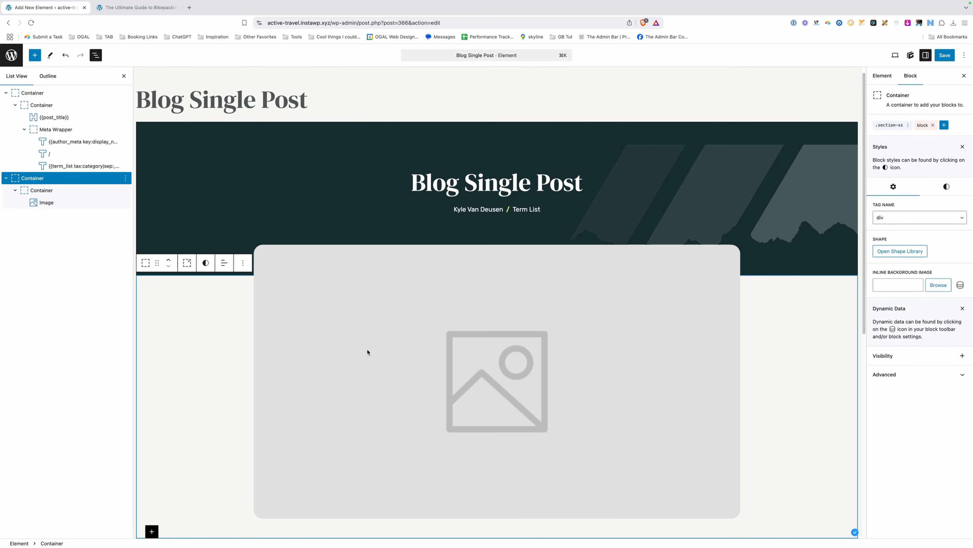
pyautogui.rightClick(59, 99)
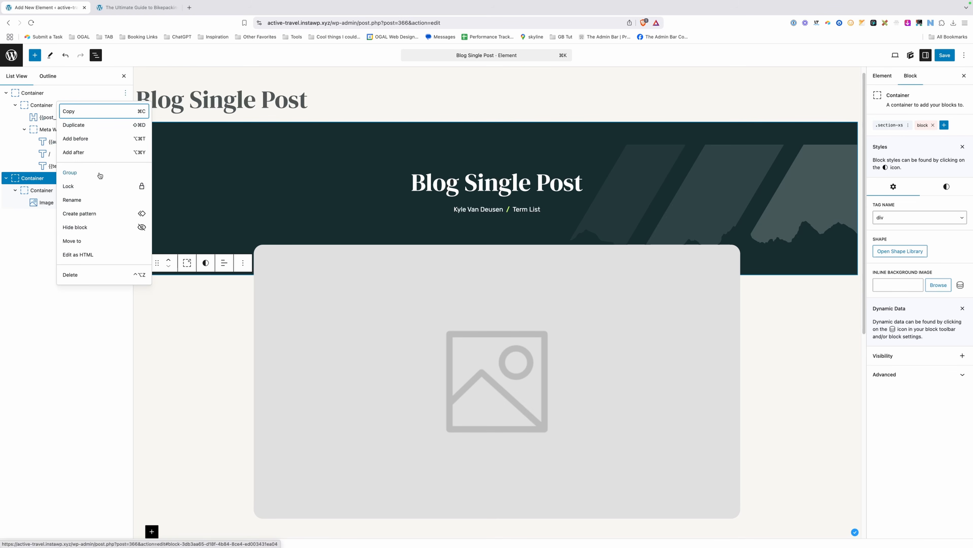
pyautogui.click(90, 204)
pyautogui.write('Hero')
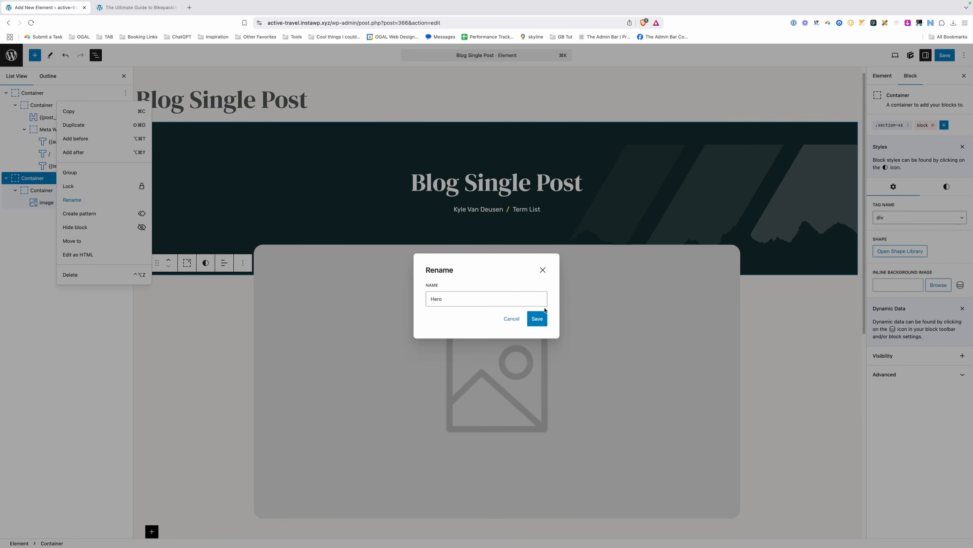
pyautogui.click(540, 318)
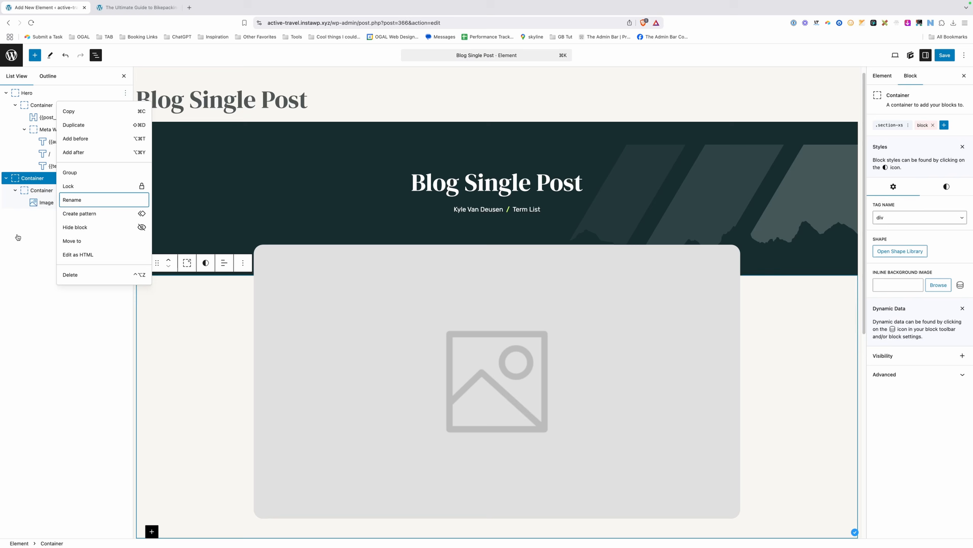
pyautogui.click(400, 308)
# Rename the image's outer container to 'Featured image'.
pyautogui.rightClick(43, 180)
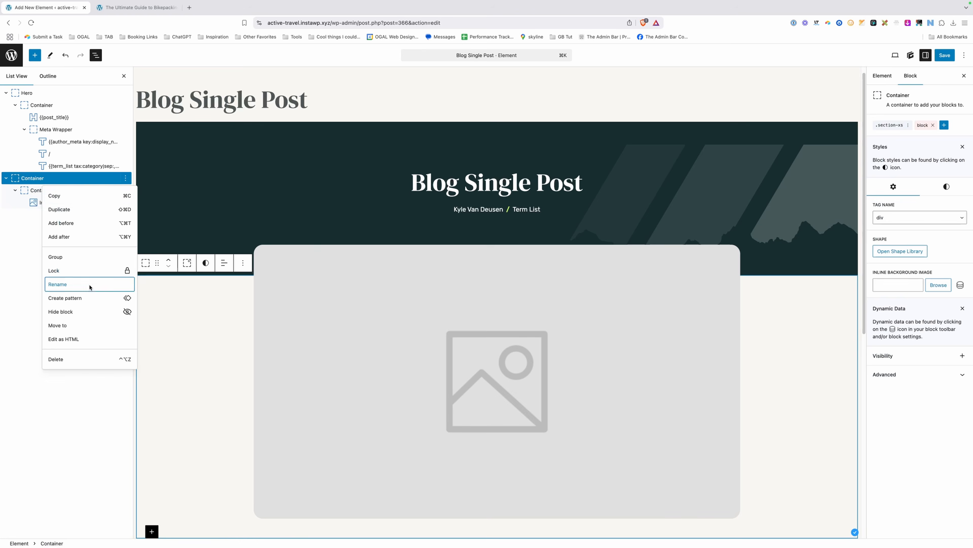
pyautogui.click(57, 284)
pyautogui.write('Featured image')
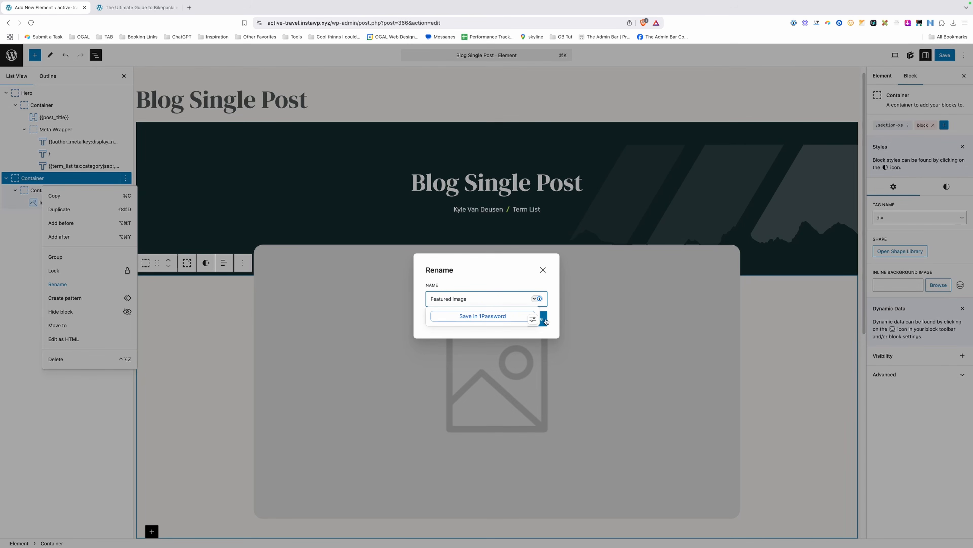
pyautogui.press('Return')
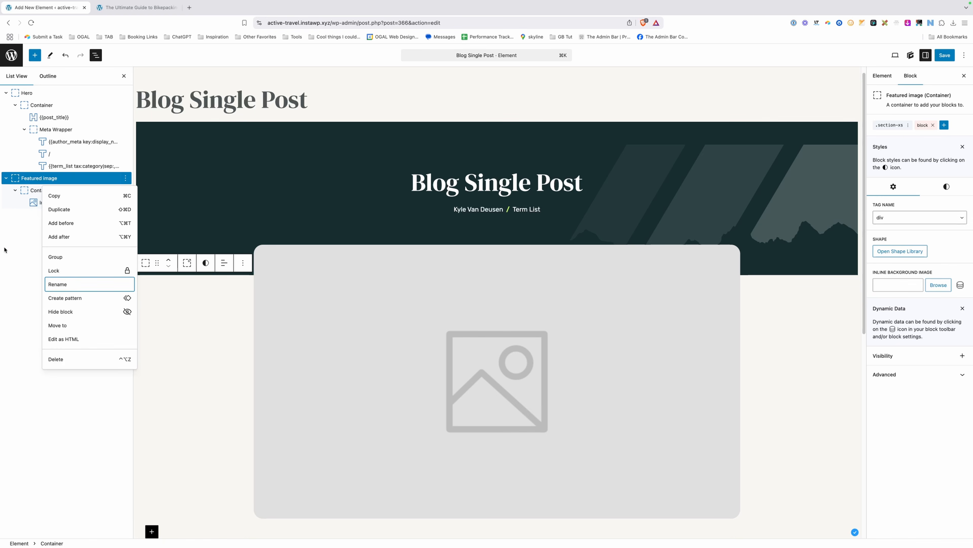
pyautogui.scroll(-9, 182, 304)
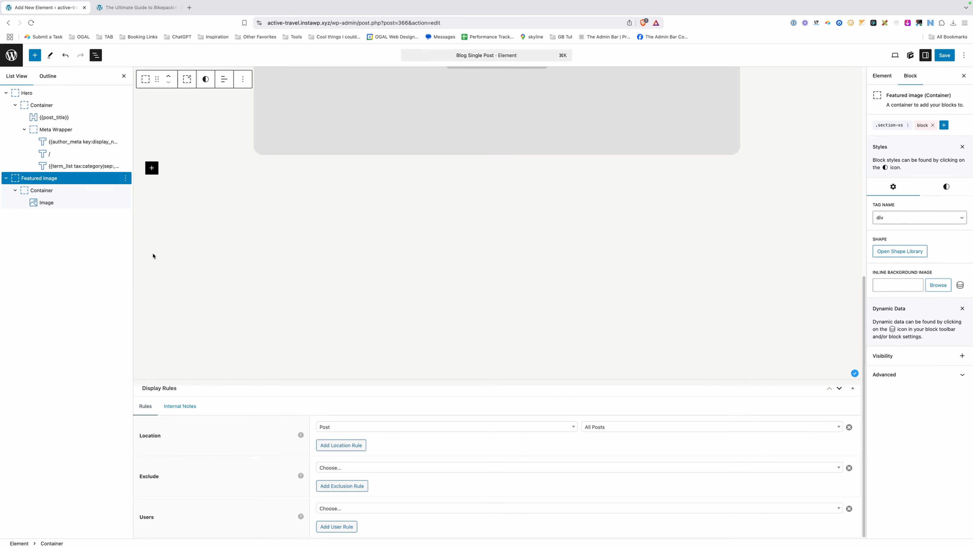
# Insert a Container block below the featured image and apply the .section-d global style.
pyautogui.click(159, 197)
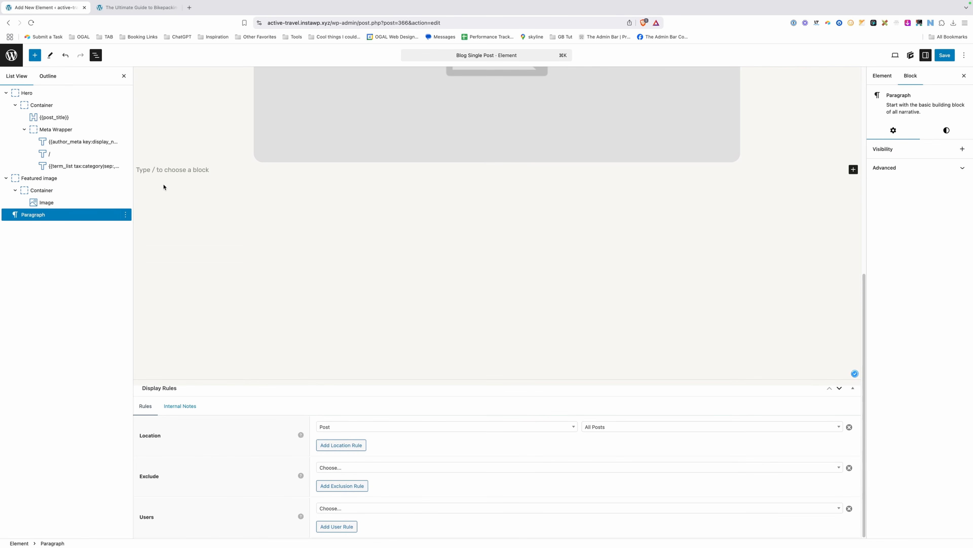
pyautogui.write('/con')
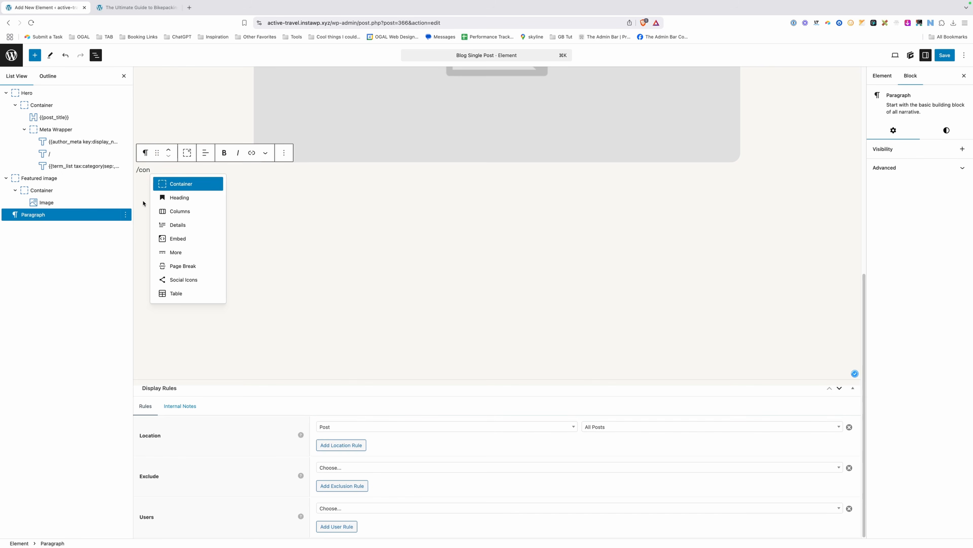
pyautogui.click(179, 185)
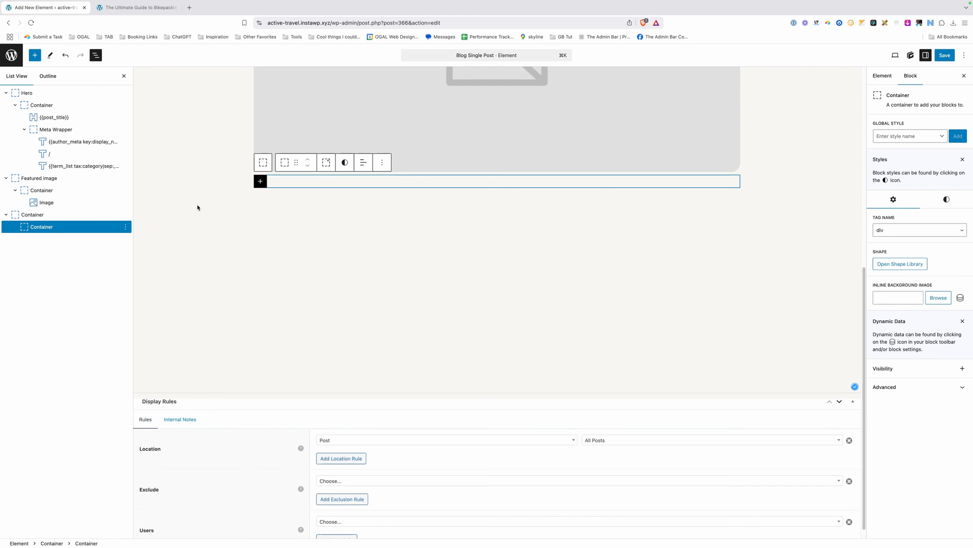
pyautogui.click(201, 185)
pyautogui.click(918, 136)
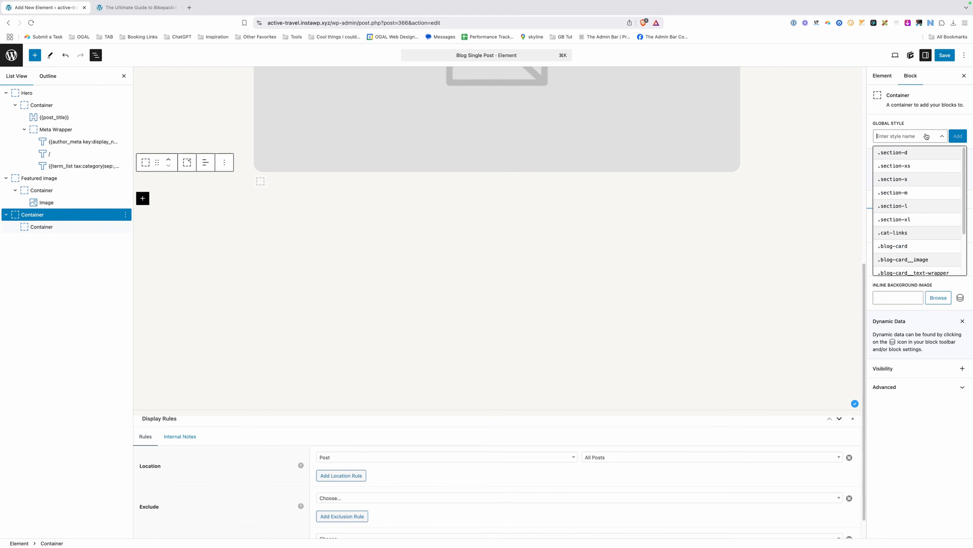
pyautogui.click(897, 153)
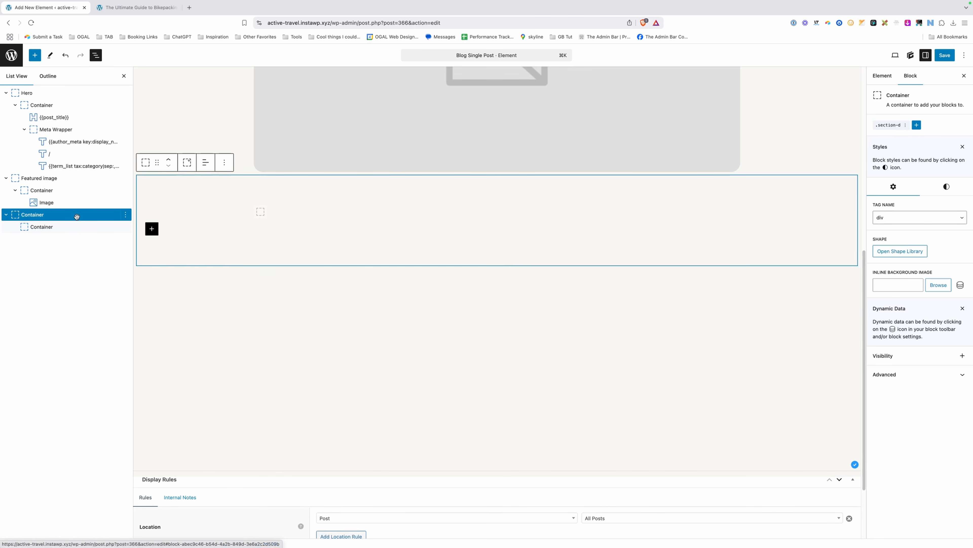
# Rename the new outer container to 'Content'.
pyautogui.click(126, 214)
pyautogui.click(69, 319)
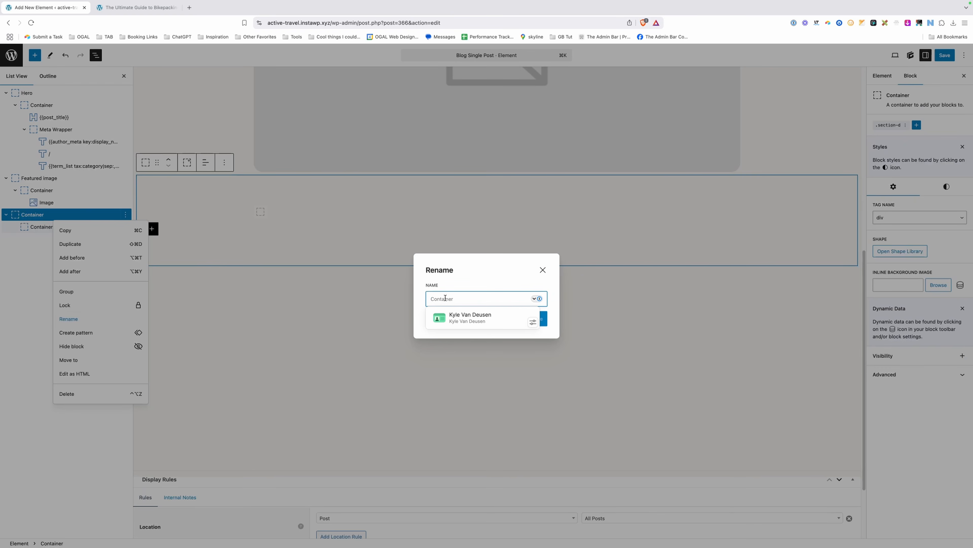
pyautogui.write('Cont')
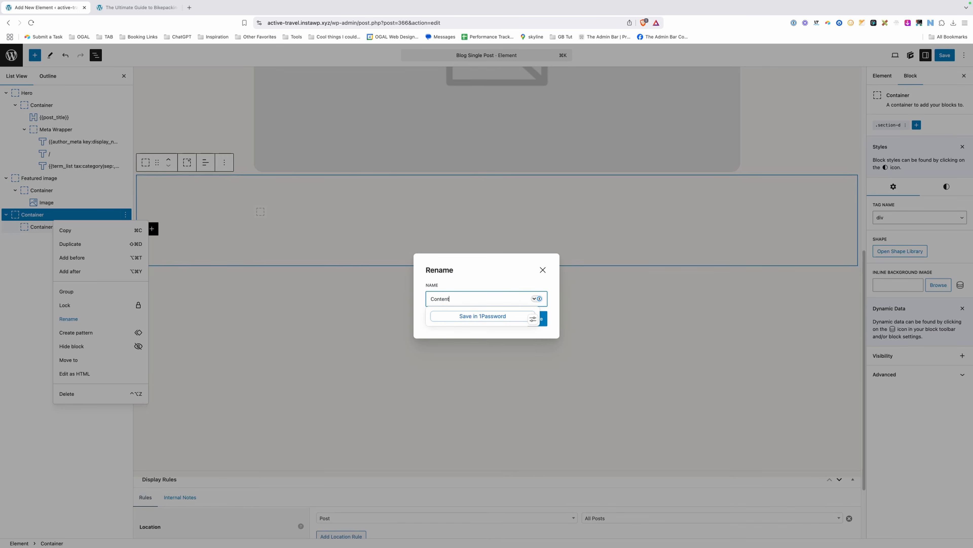
pyautogui.write('ent')
pyautogui.click(544, 320)
pyautogui.click(544, 323)
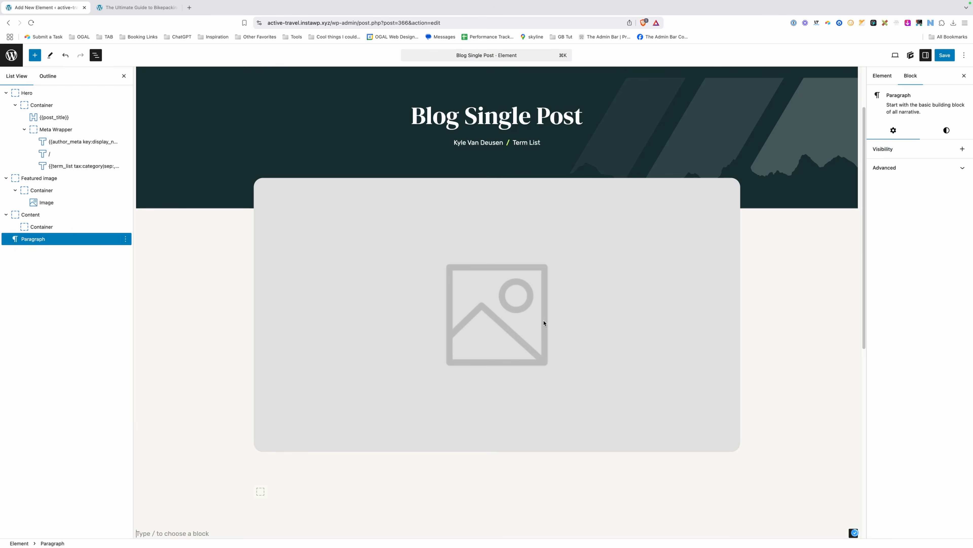
# Create a new blog-content-grid global style on the Content section's inner container.
pyautogui.scroll(-5, 544, 323)
pyautogui.click(330, 204)
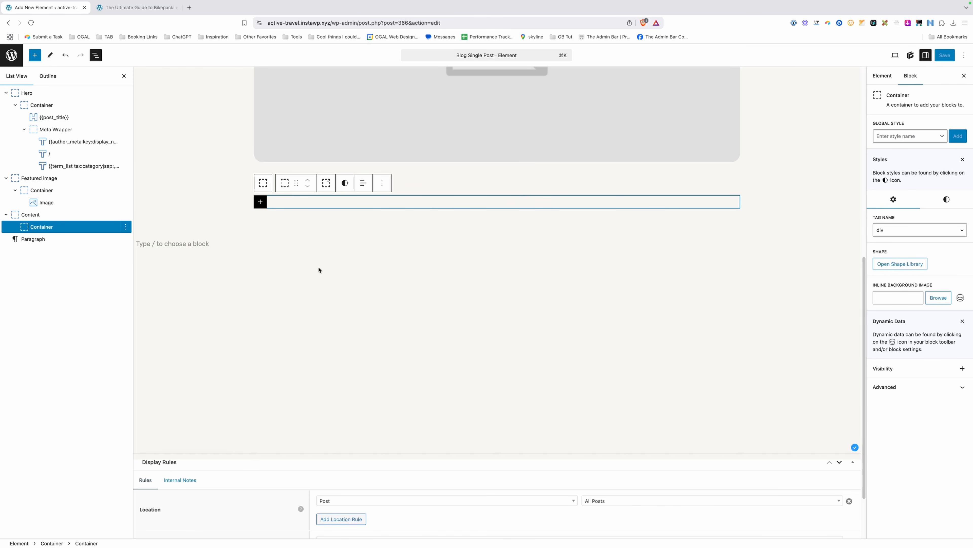
pyautogui.click(886, 138)
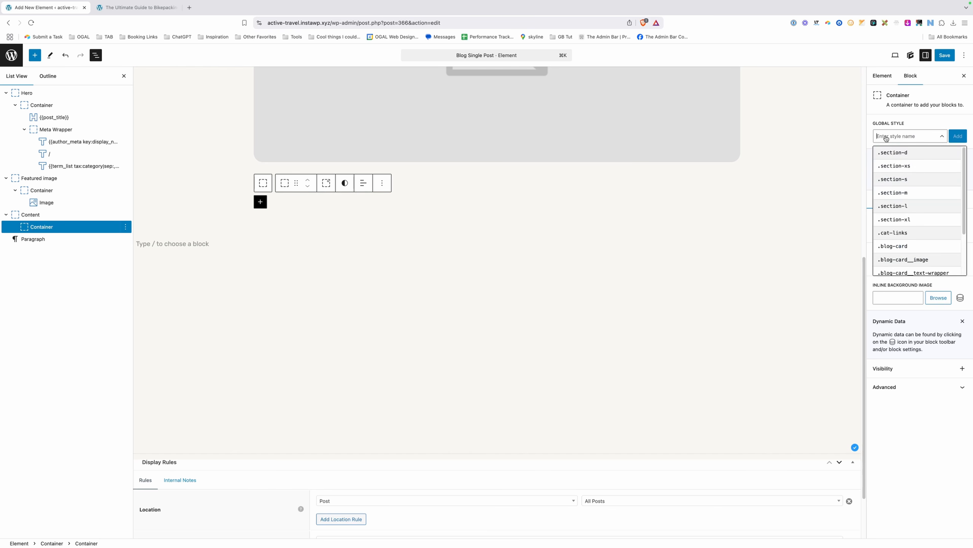
pyautogui.write('blog-')
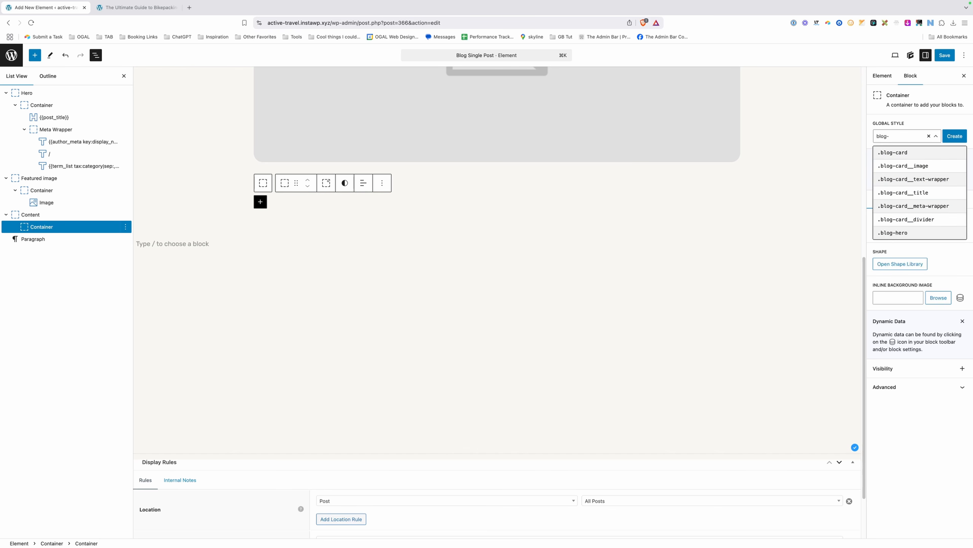
pyautogui.write('content-grid')
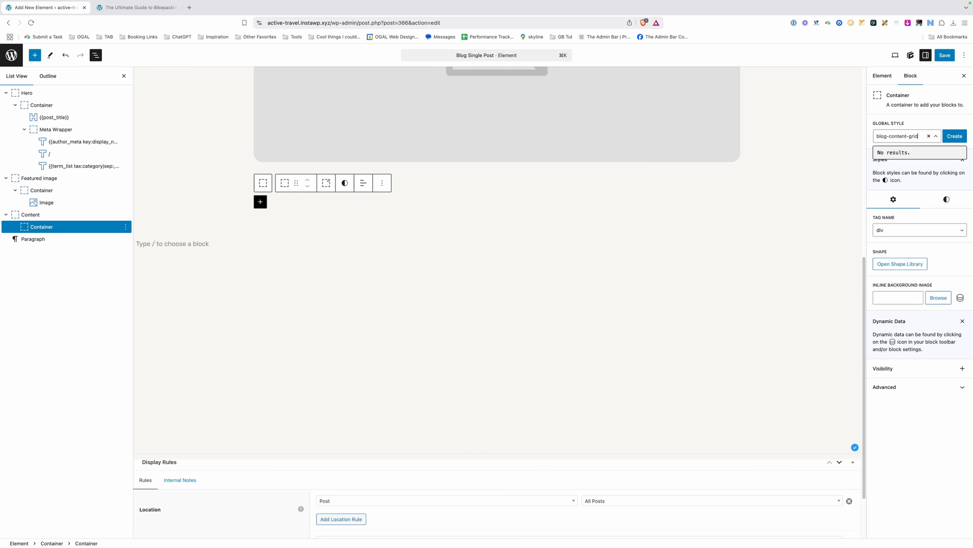
pyautogui.click(955, 135)
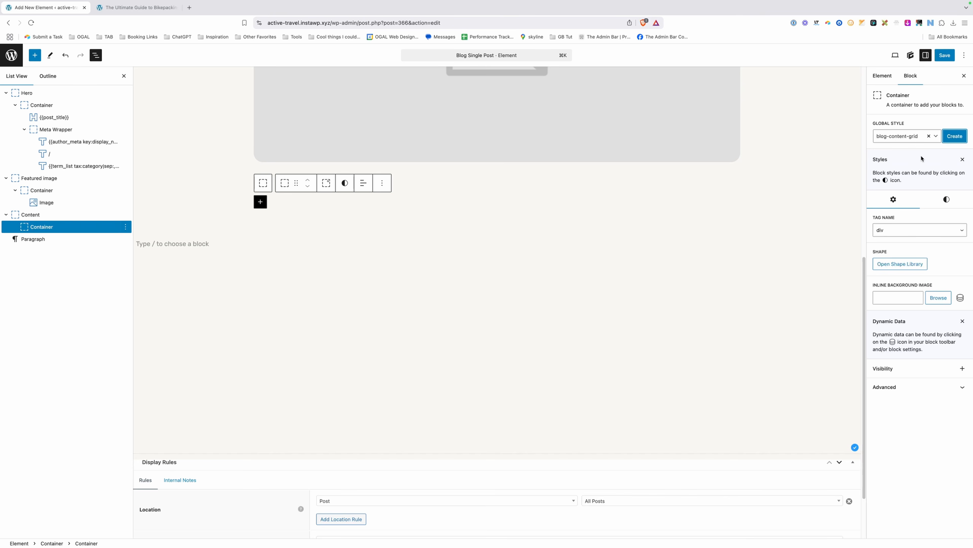
pyautogui.click(892, 262)
pyautogui.click(898, 161)
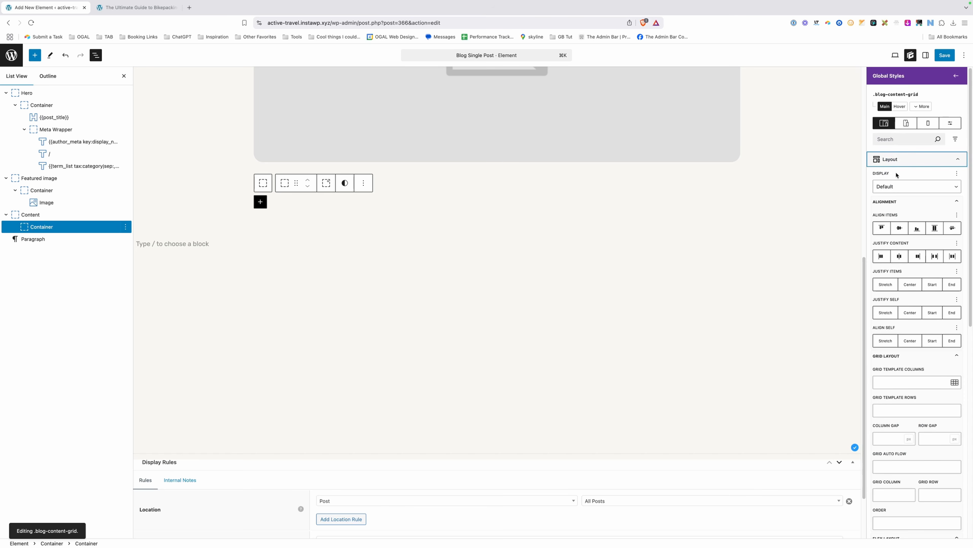
# Set blog-content-grid to display Grid with template columns 1fr 60ch 1fr.
pyautogui.click(897, 186)
pyautogui.click(898, 229)
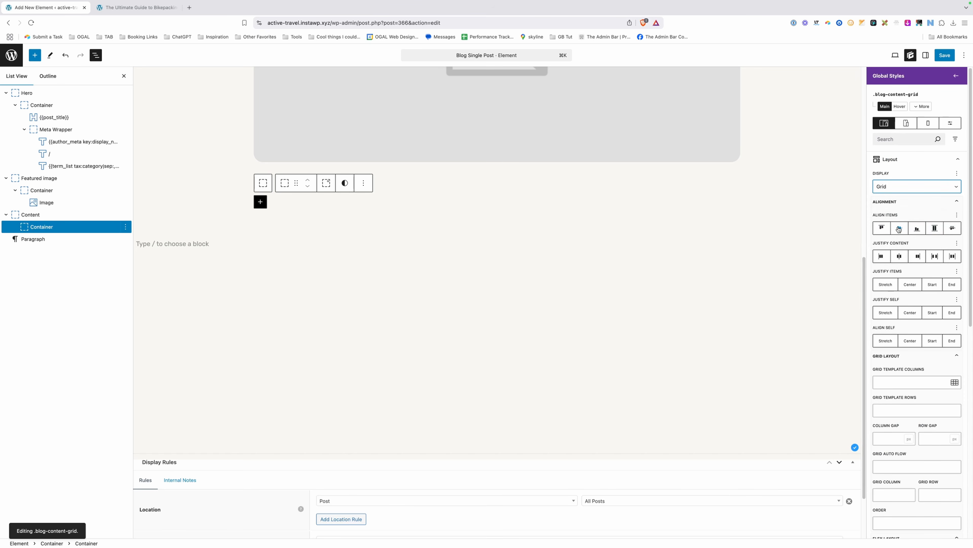
pyautogui.click(901, 378)
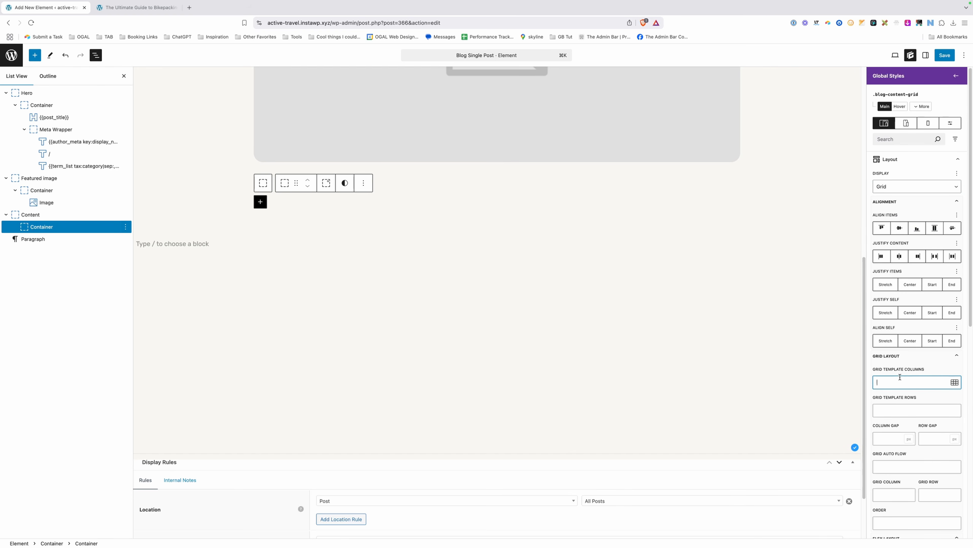
pyautogui.scroll(-3, 904, 370)
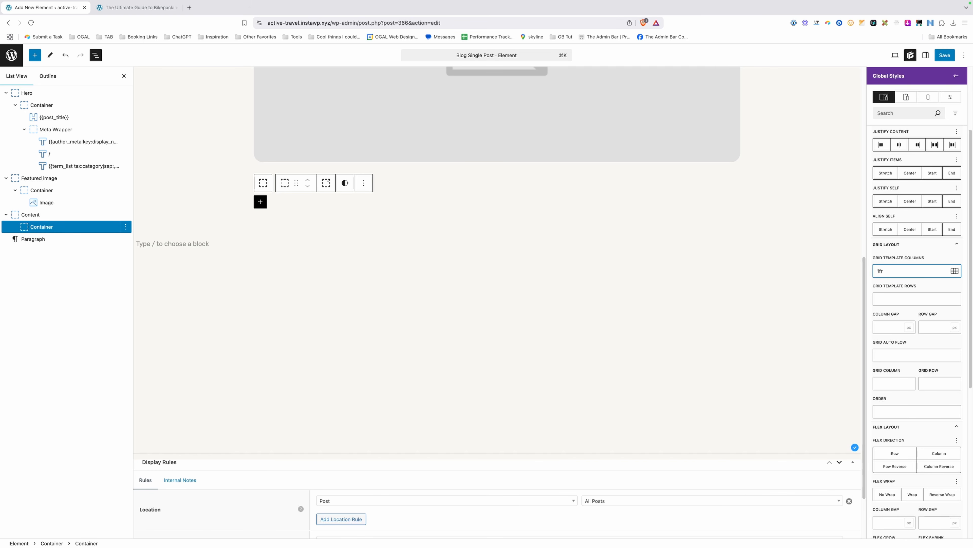
pyautogui.write('60ch 1fr')
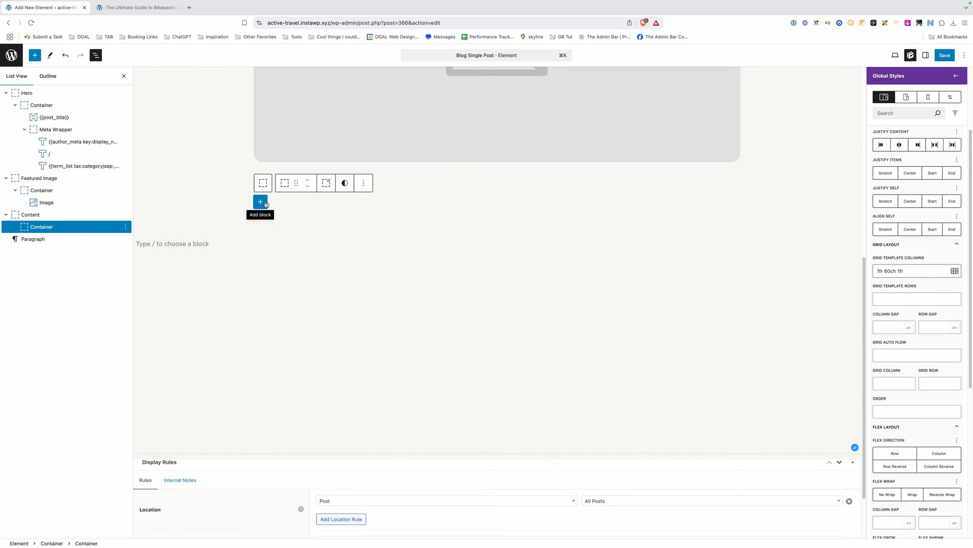
# Insert a Container inside the grid and duplicate it twice for three columns.
pyautogui.click(261, 202)
pyautogui.click(292, 258)
pyautogui.press('super+shift+d')
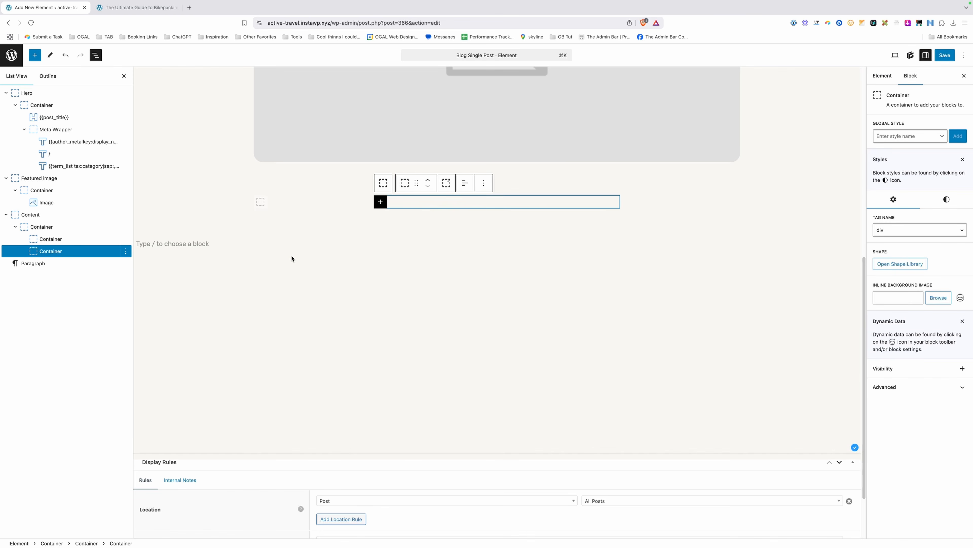
pyautogui.press('super+shift+d')
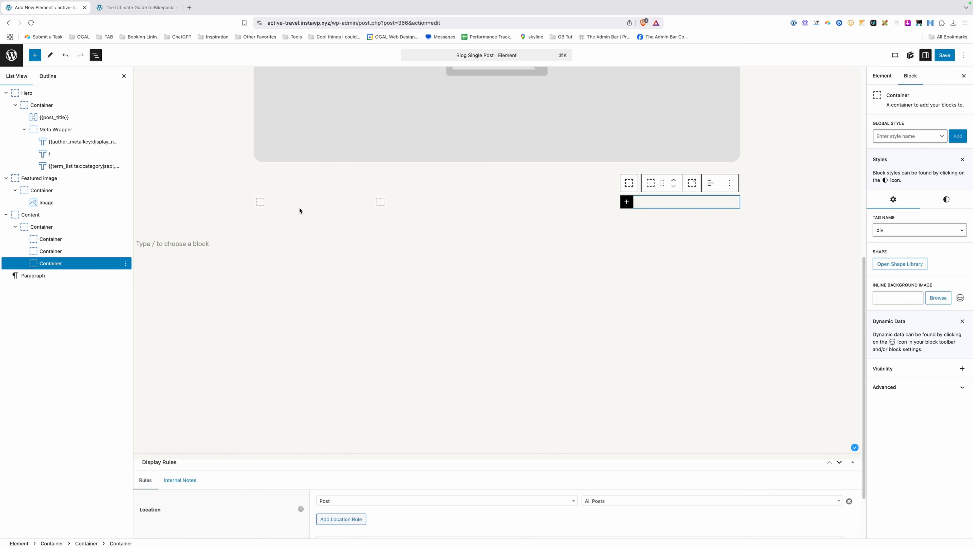
# Open border style settings for the three grid containers, then select the middle one.
pyautogui.keyDown('shift'); pyautogui.click(82, 238); pyautogui.keyUp('shift')
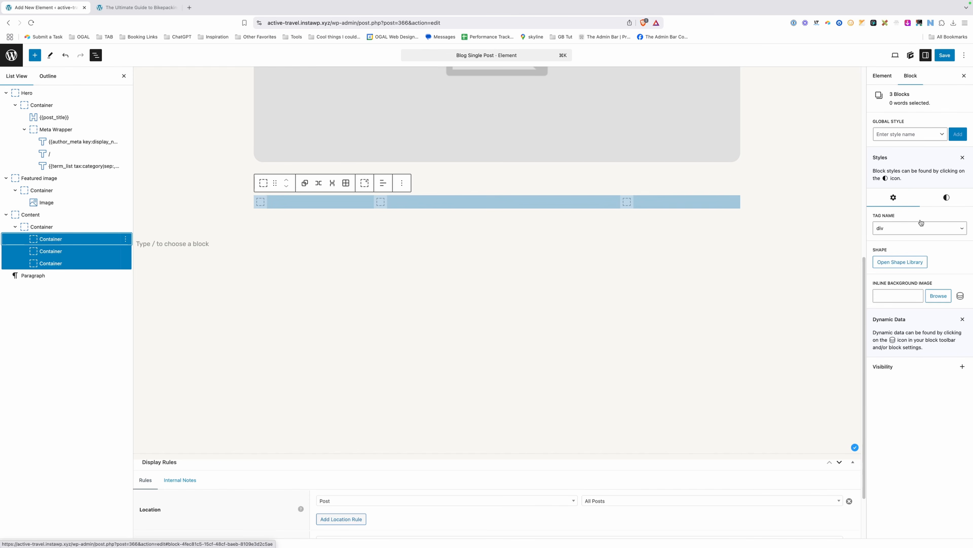
pyautogui.click(947, 197)
pyautogui.click(893, 327)
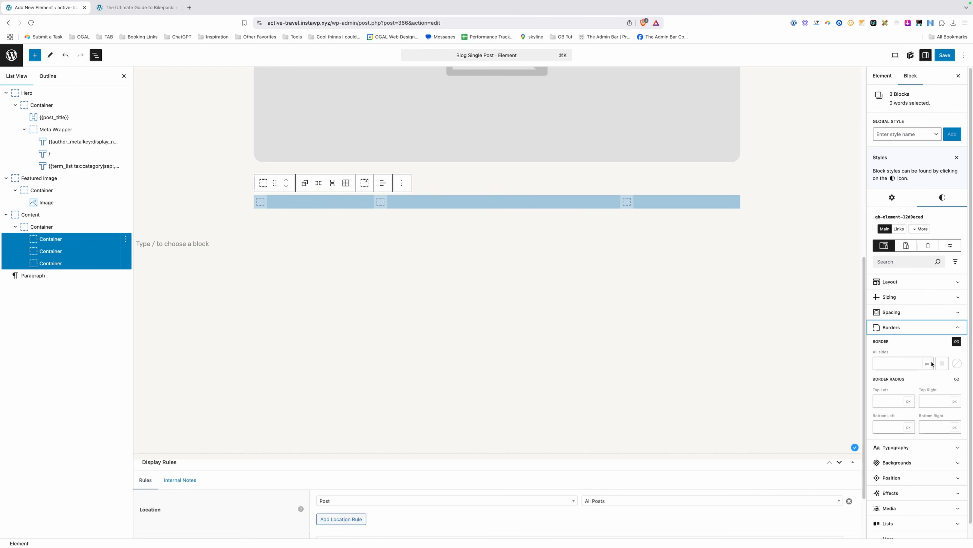
pyautogui.click(536, 273)
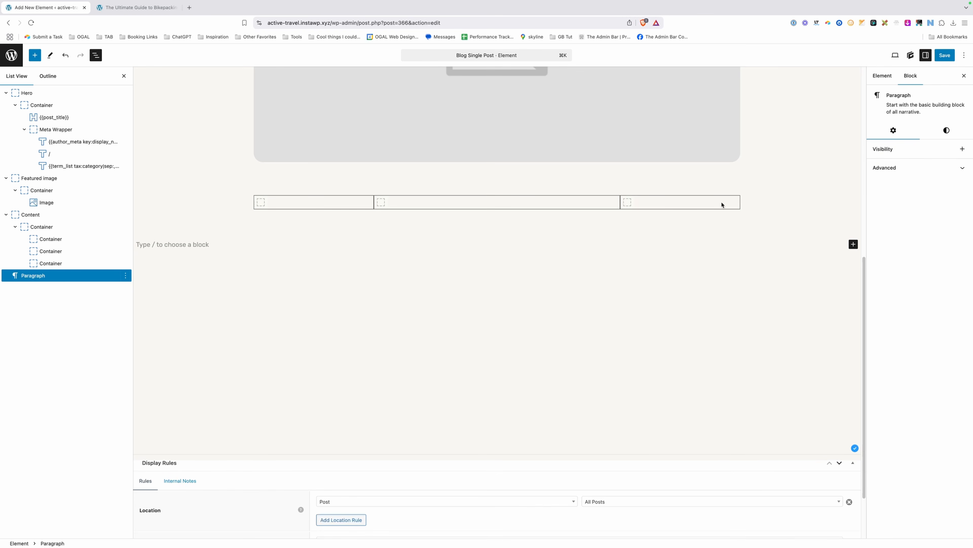
pyautogui.click(483, 207)
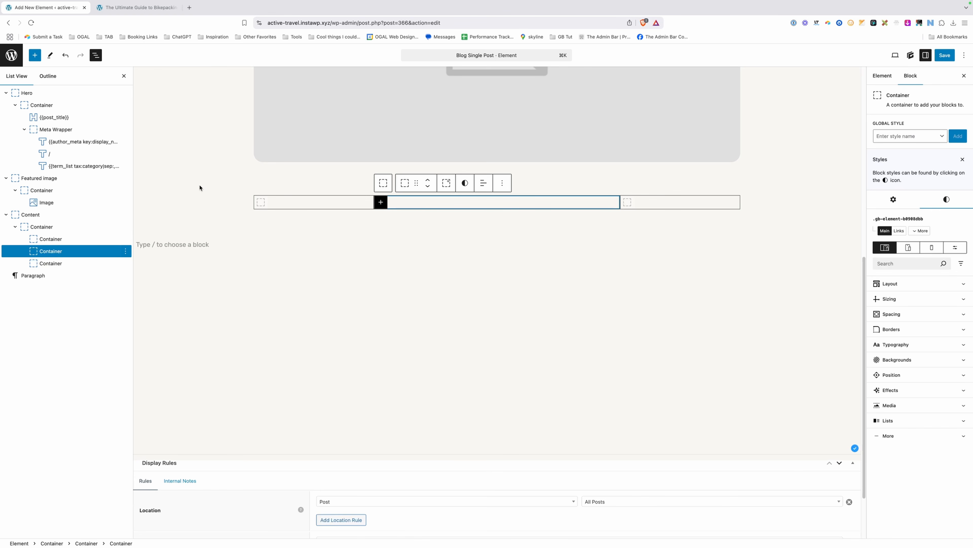
# Set the .blog-content-grid global style's column gap to 48 px.
pyautogui.click(42, 227)
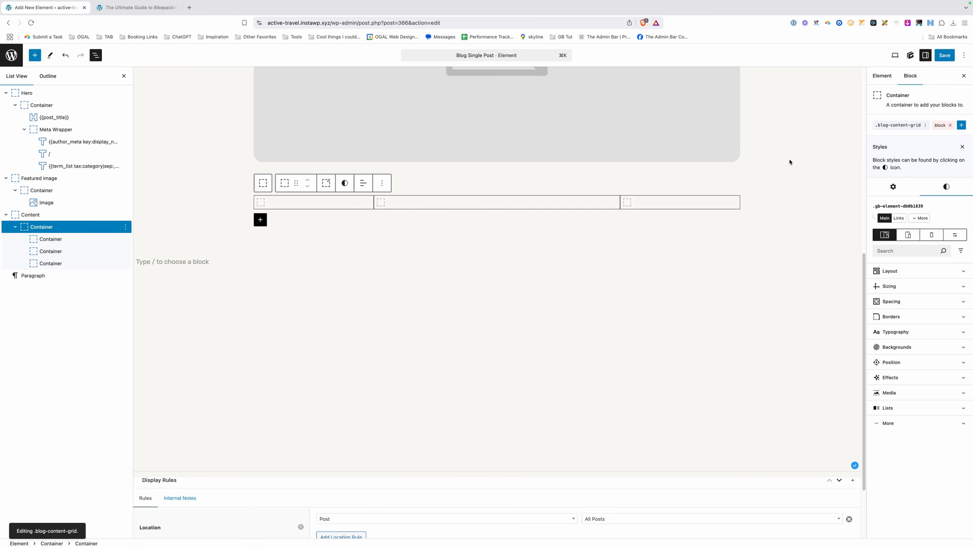
pyautogui.click(897, 129)
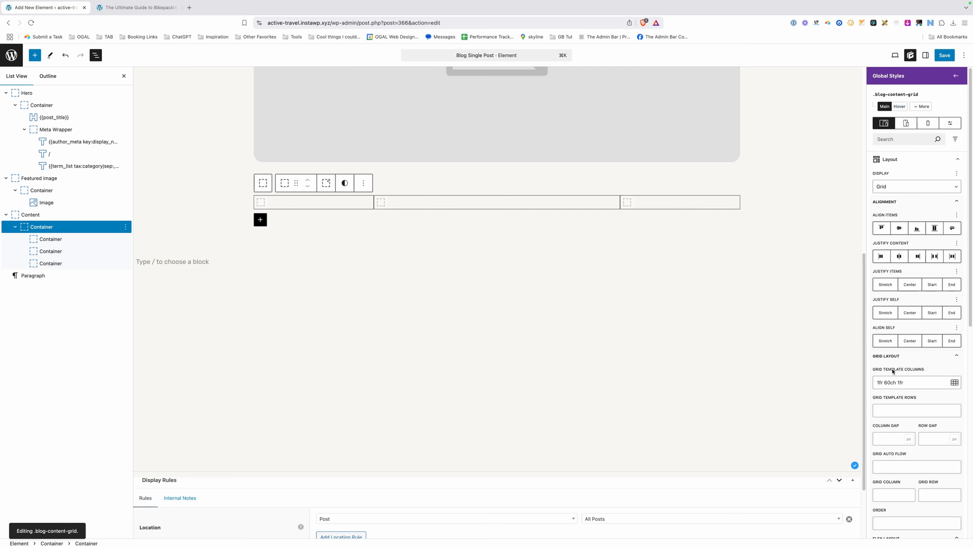
pyautogui.click(892, 438)
pyautogui.write('48')
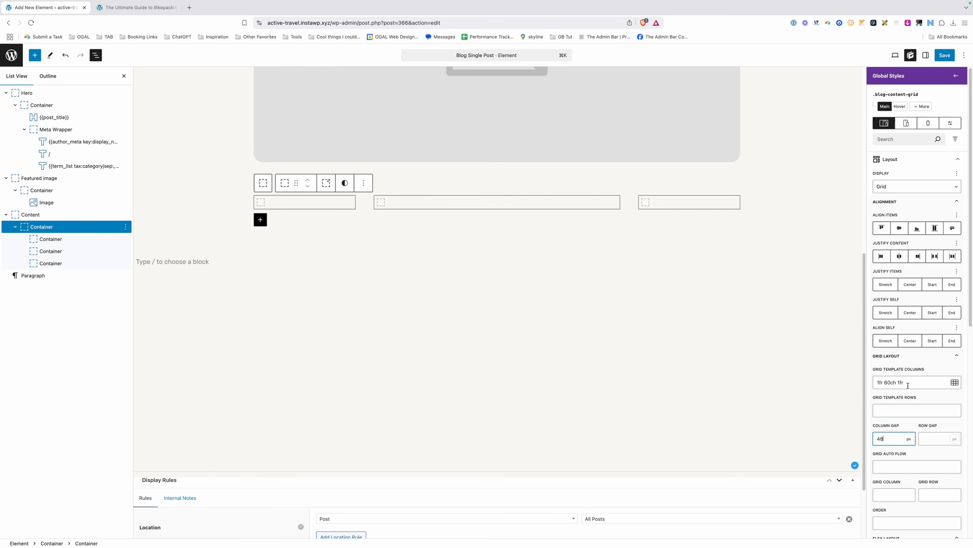
pyautogui.keyDown('shift'); pyautogui.click(67, 240); pyautogui.keyUp('shift')
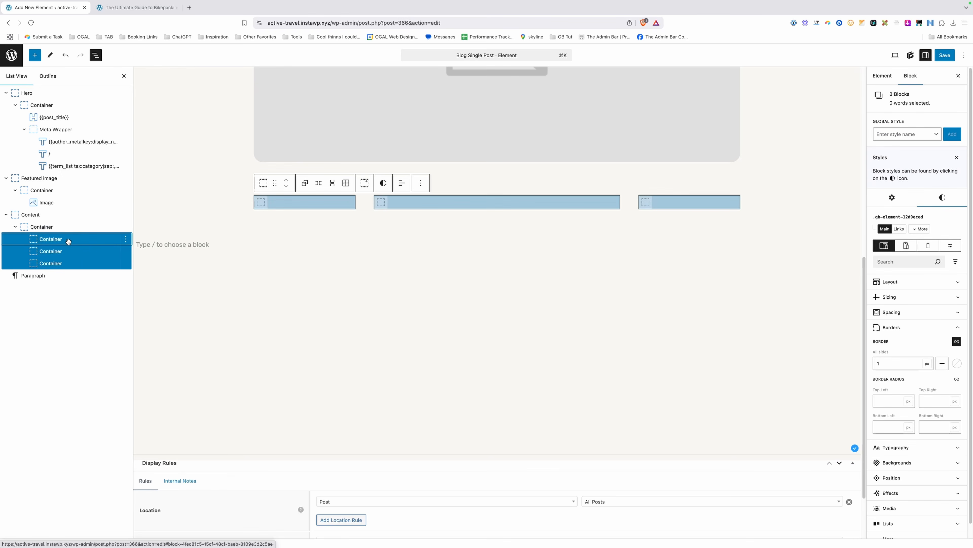
# Delete the three placeholder containers and insert two new inner containers in the grid.
pyautogui.press('BackSpace')
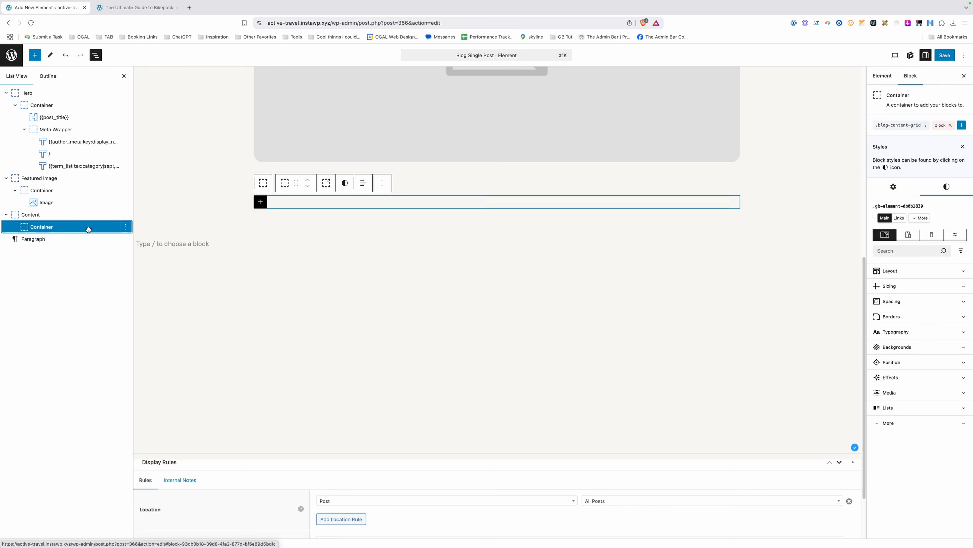
pyautogui.click(261, 202)
pyautogui.click(291, 256)
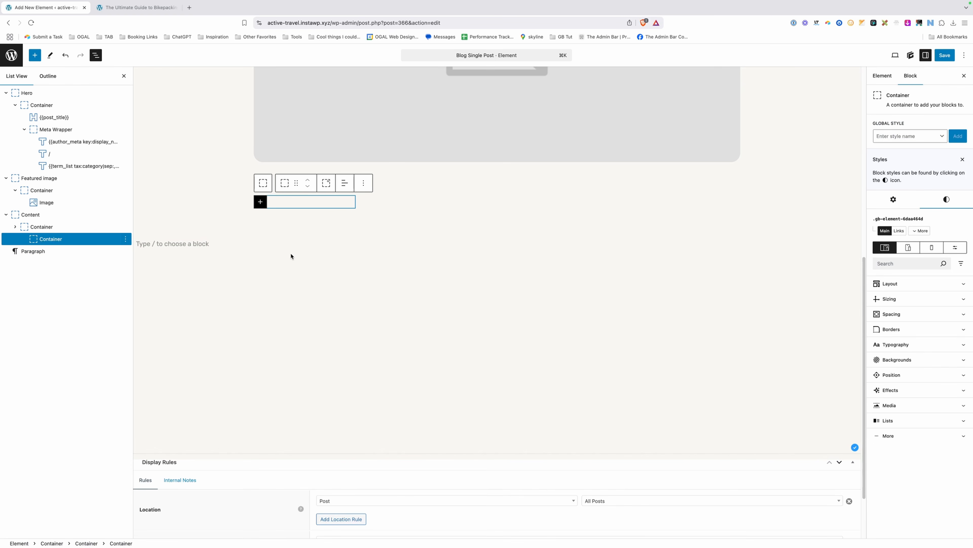
pyautogui.press('super+shift+d')
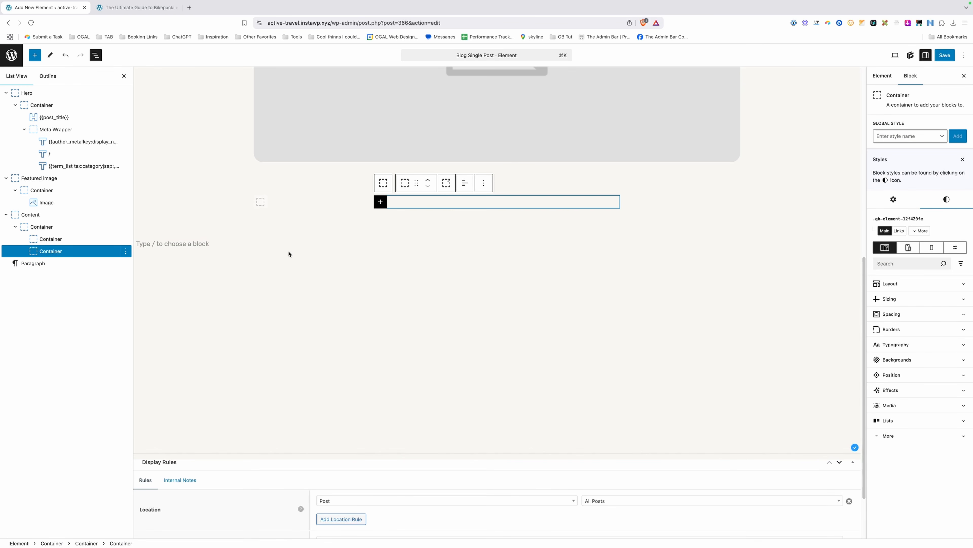
pyautogui.click(298, 201)
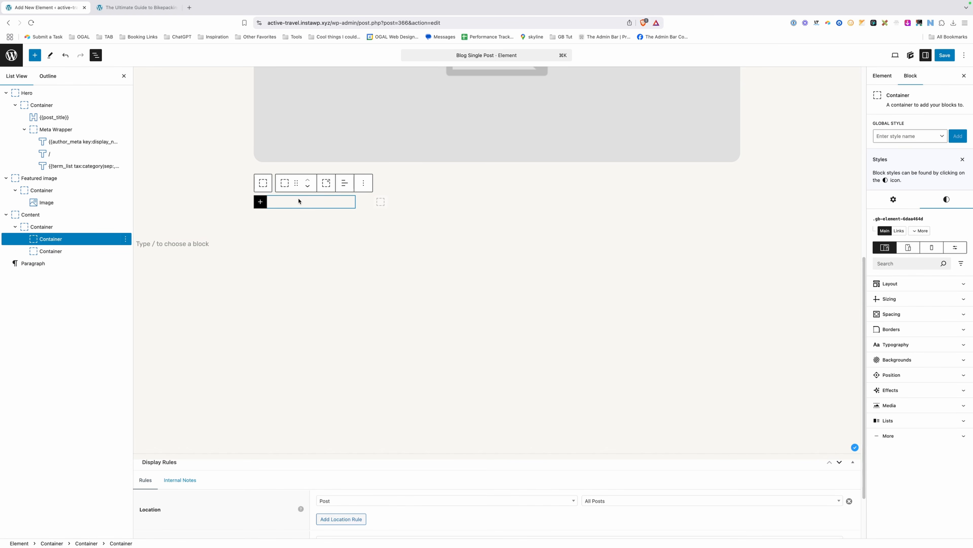
pyautogui.click(402, 201)
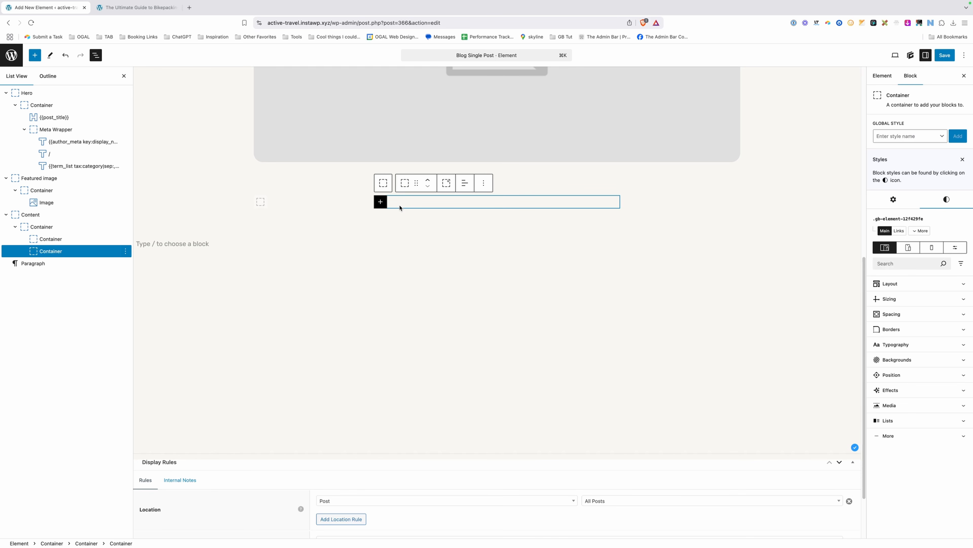
pyautogui.click(322, 203)
# Rename the two inner containers to 'Content' and 'CTA' in List View.
pyautogui.rightClick(51, 241)
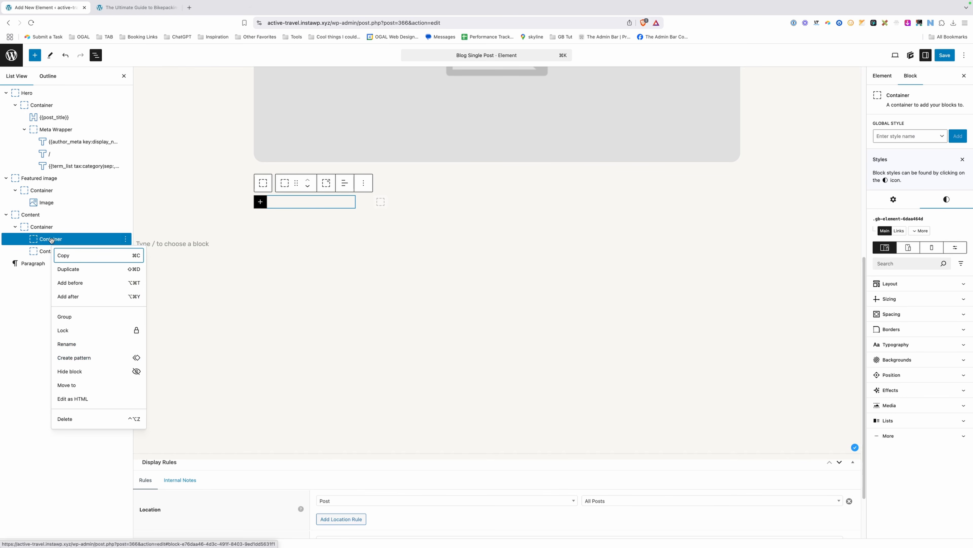
pyautogui.click(73, 343)
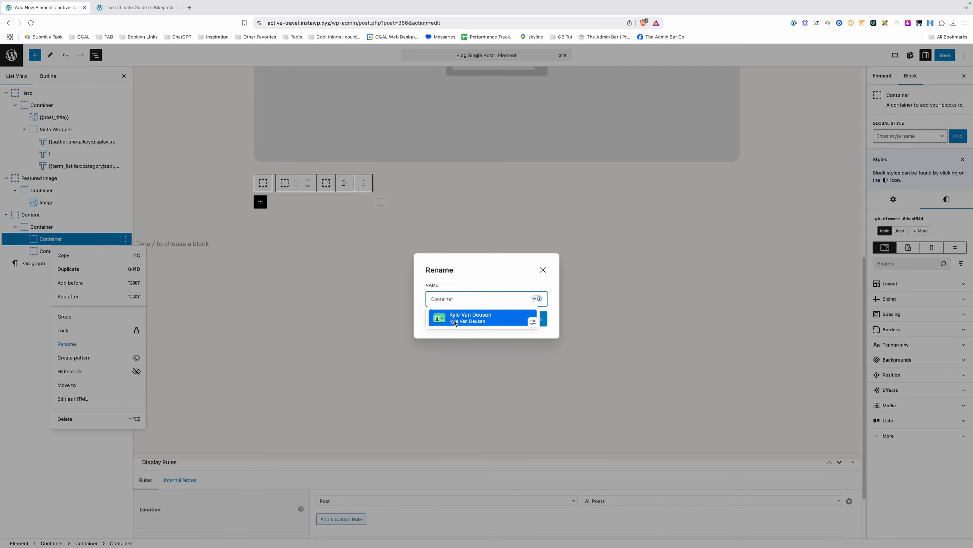
pyautogui.write('Content')
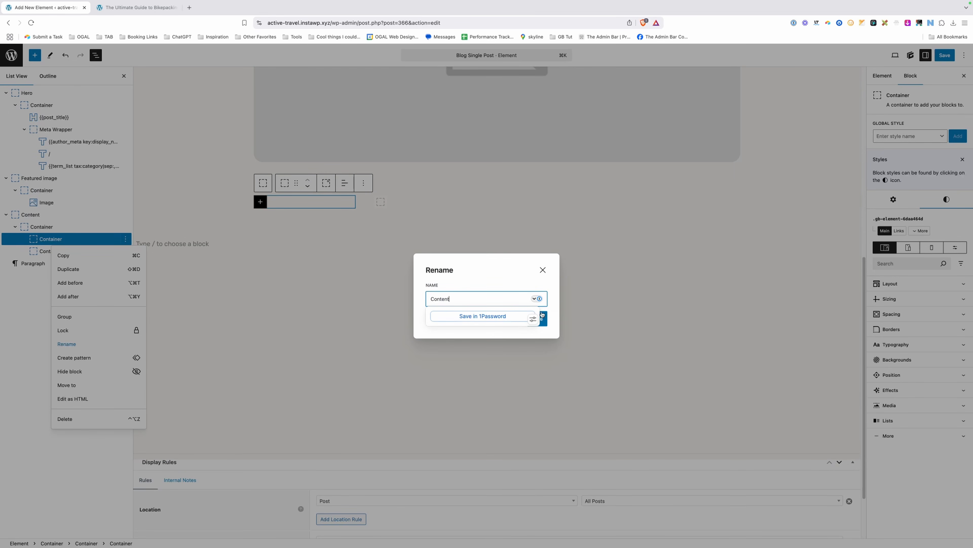
pyautogui.press('Return')
pyautogui.press('Escape')
pyautogui.rightClick(40, 250)
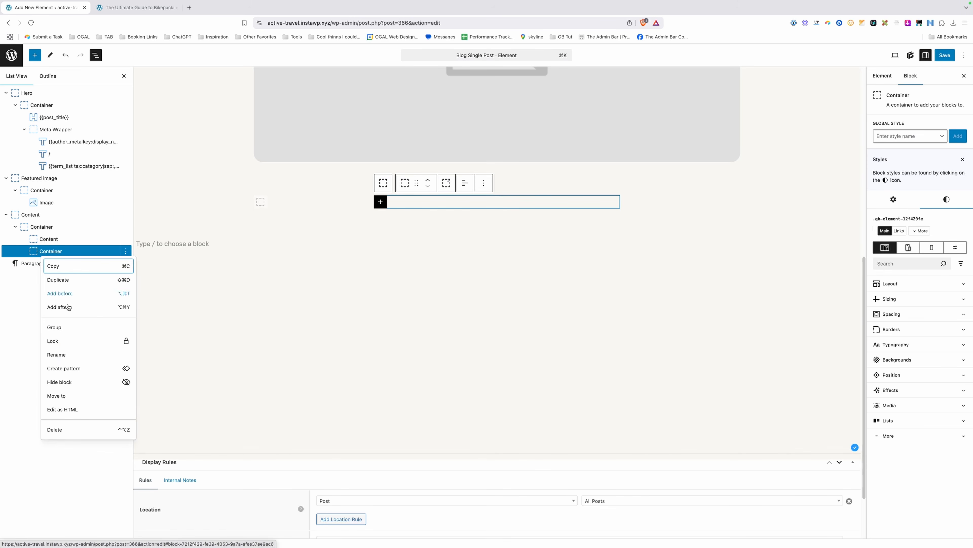
pyautogui.click(56, 354)
pyautogui.write('CTA')
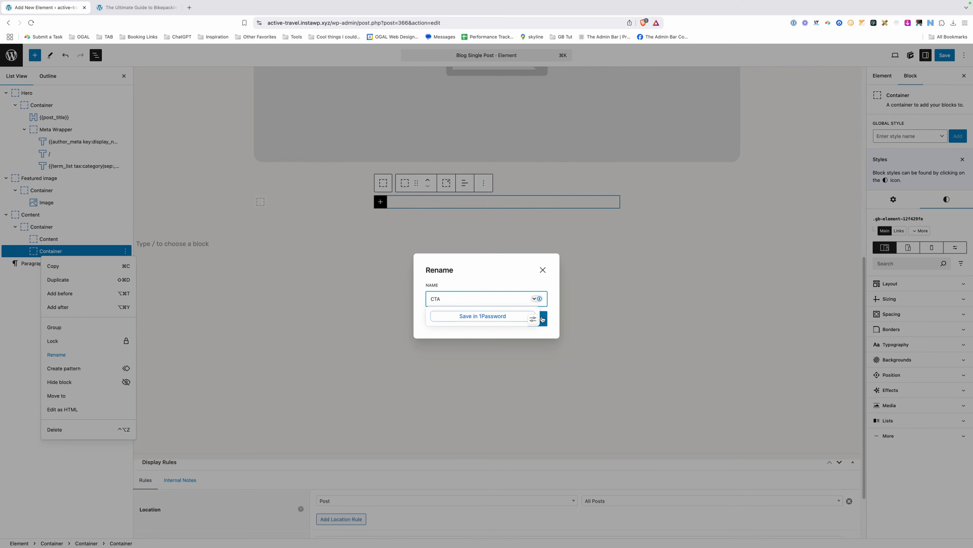
pyautogui.press('Return')
pyautogui.press('Escape')
pyautogui.click(120, 237)
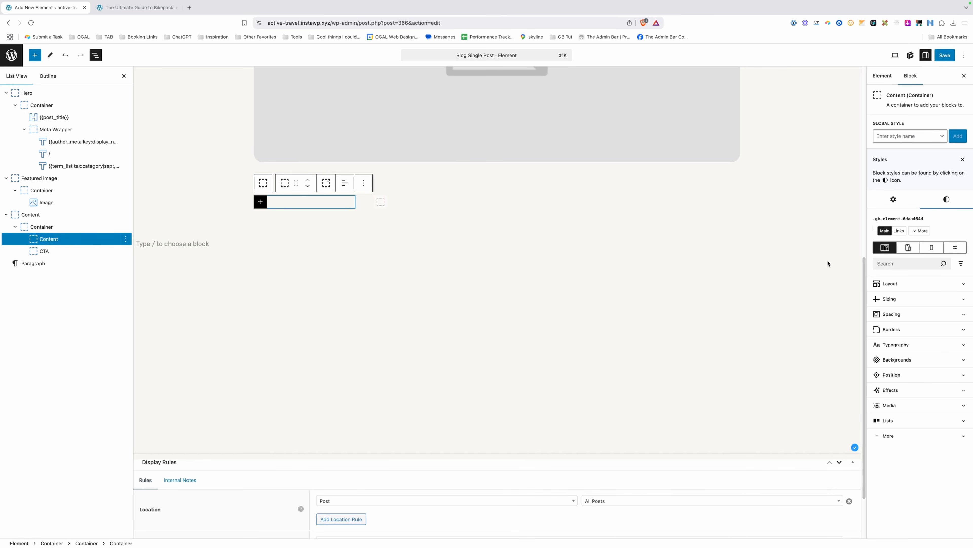
pyautogui.click(899, 284)
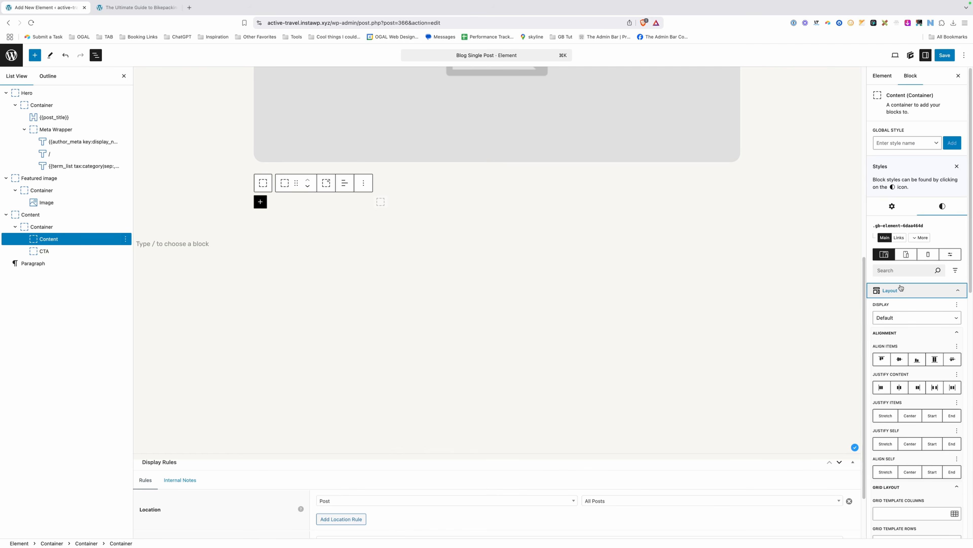
# Set the Content container's Grid Column to 2/3.
pyautogui.click(905, 335)
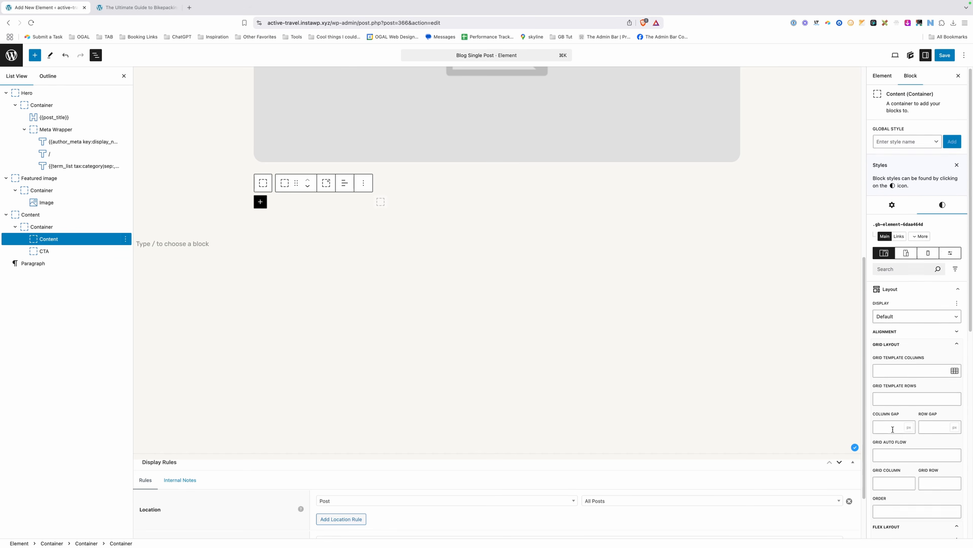
pyautogui.scroll(-3, 893, 429)
pyautogui.click(890, 413)
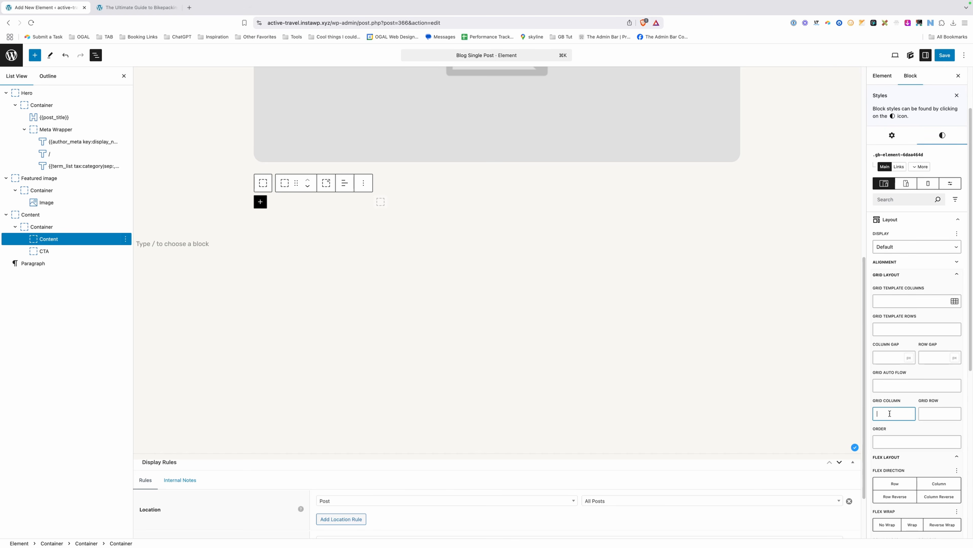
pyautogui.write('2/3')
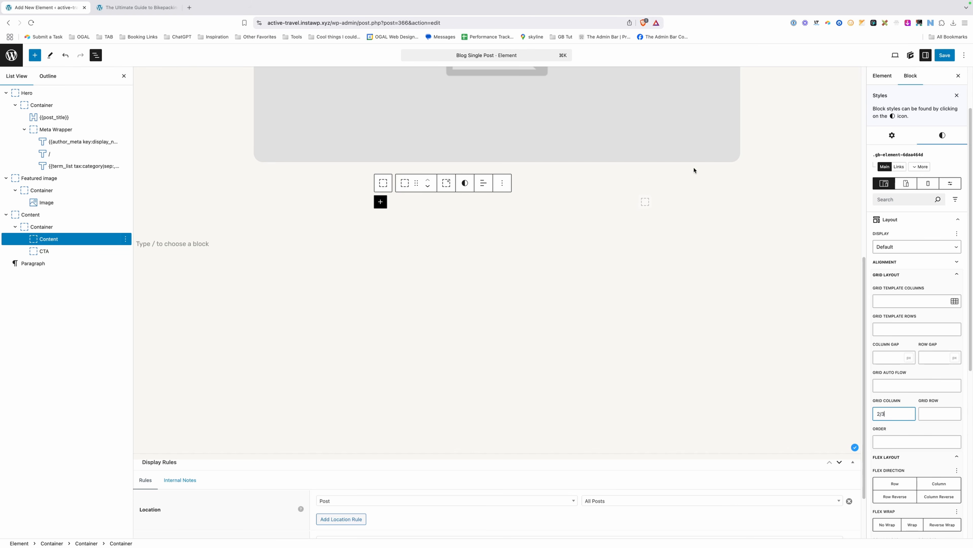
pyautogui.click(556, 199)
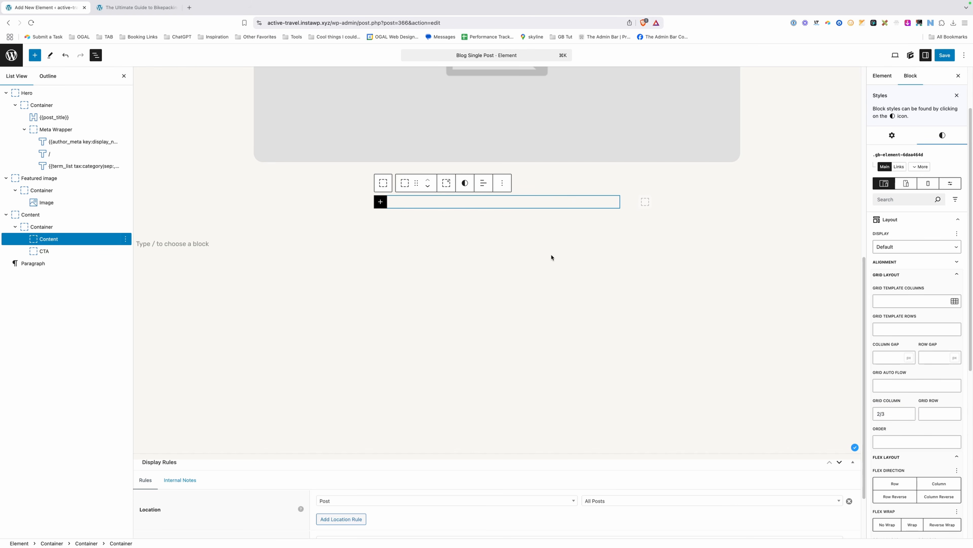
# Clear the CTA container's Grid Column value, leaving it empty.
pyautogui.click(666, 209)
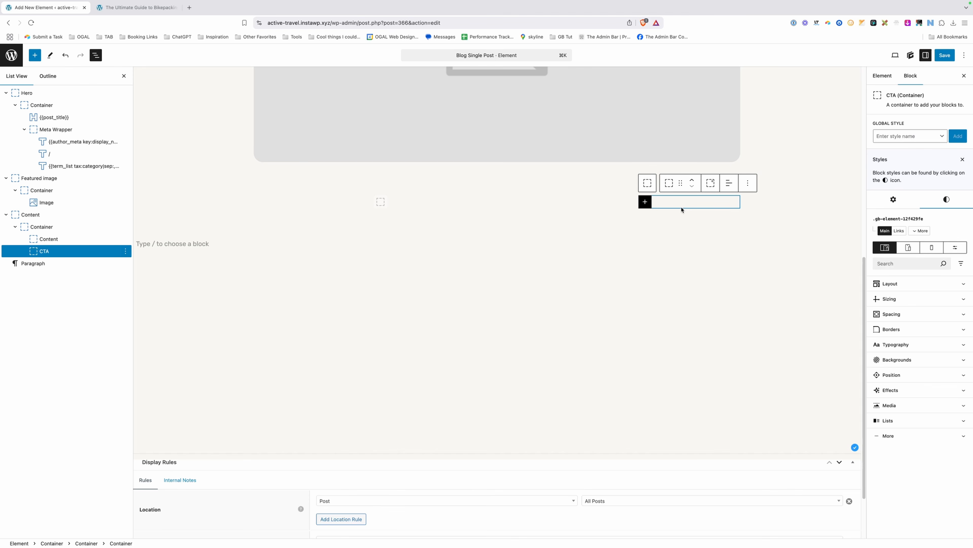
pyautogui.click(891, 284)
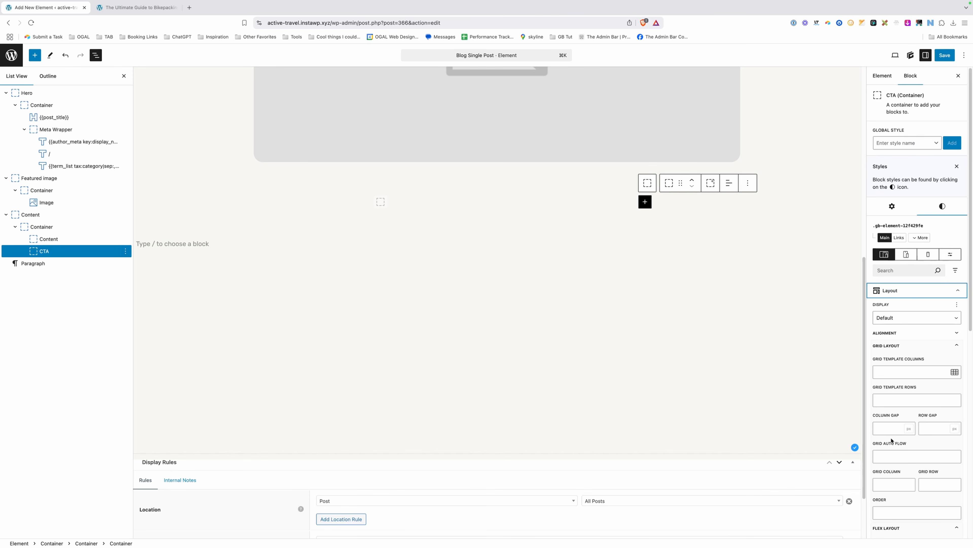
pyautogui.click(893, 479)
pyautogui.write('3')
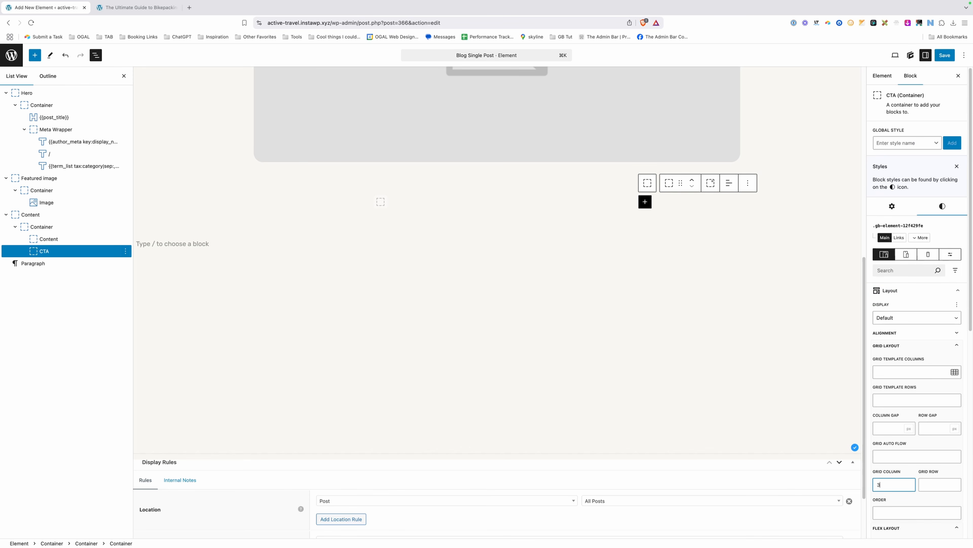
pyautogui.write('/4')
pyautogui.press('super+a')
pyautogui.press('BackSpace')
pyautogui.click(380, 202)
pyautogui.click(380, 202)
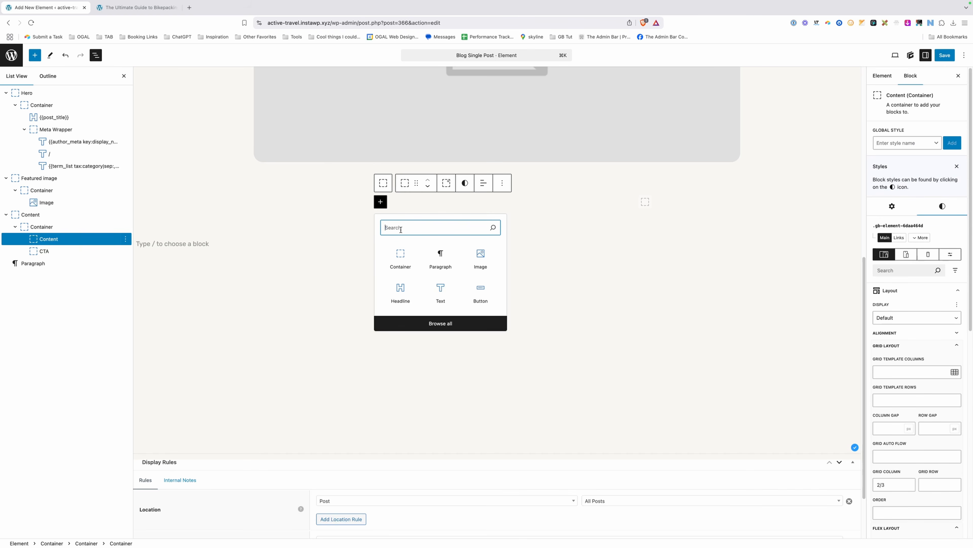
# Insert a Dynamic Content block in Content showing the Post content.
pyautogui.write('dy')
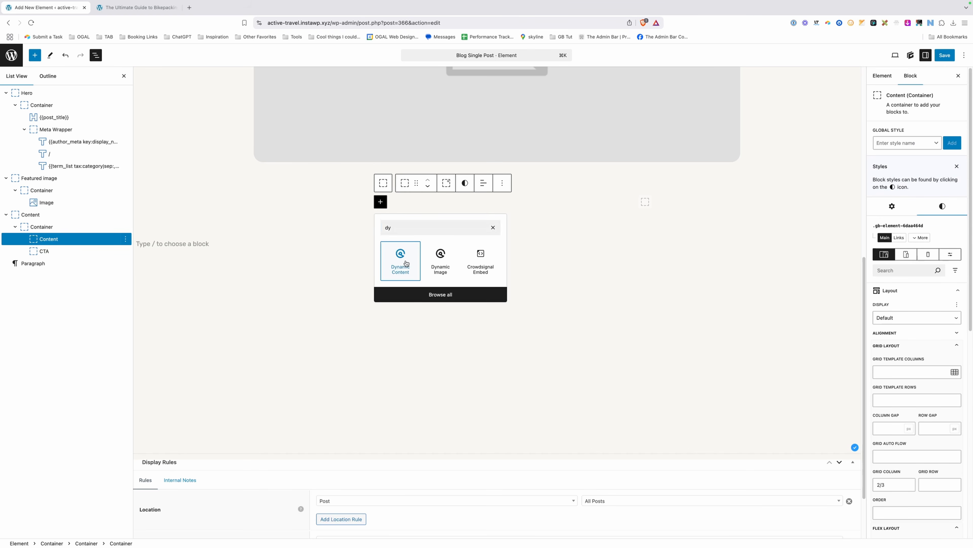
pyautogui.click(407, 263)
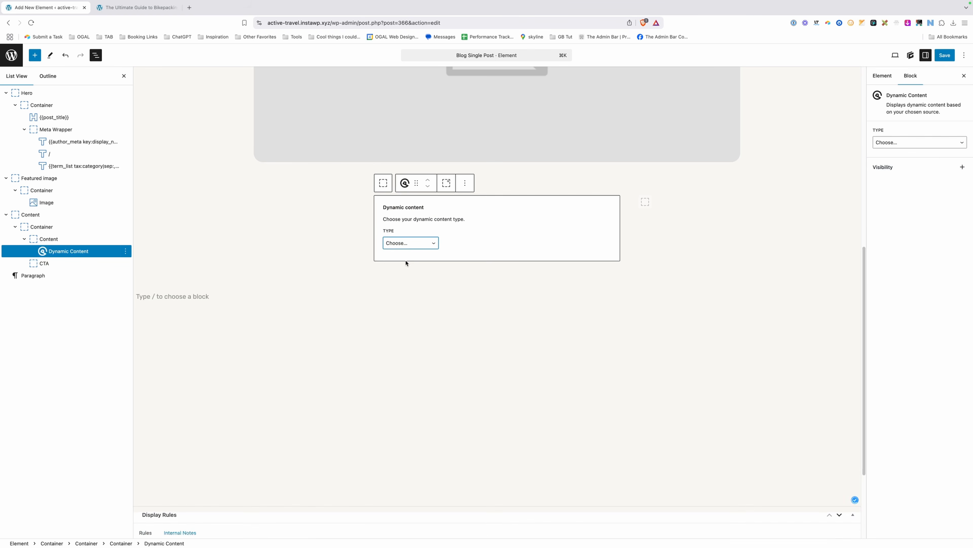
pyautogui.click(416, 246)
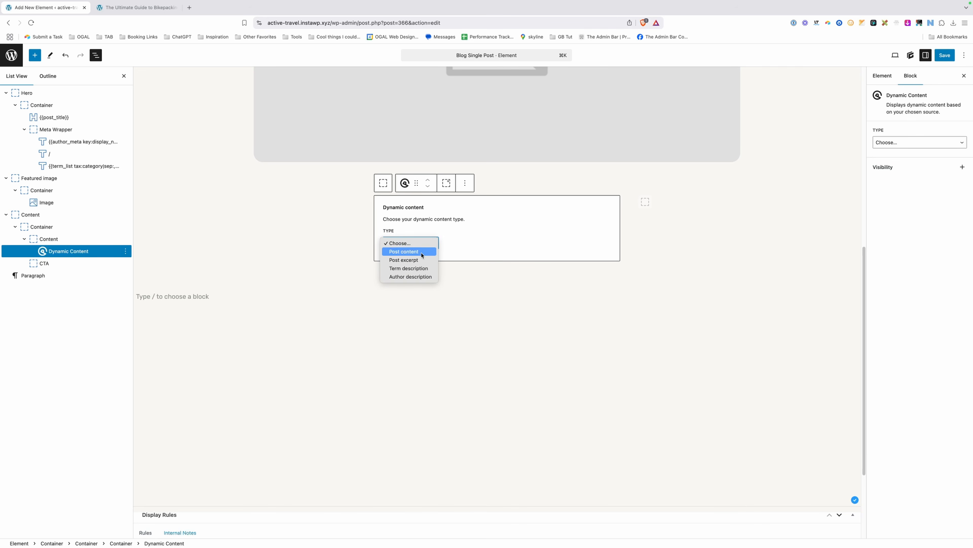
pyautogui.click(421, 255)
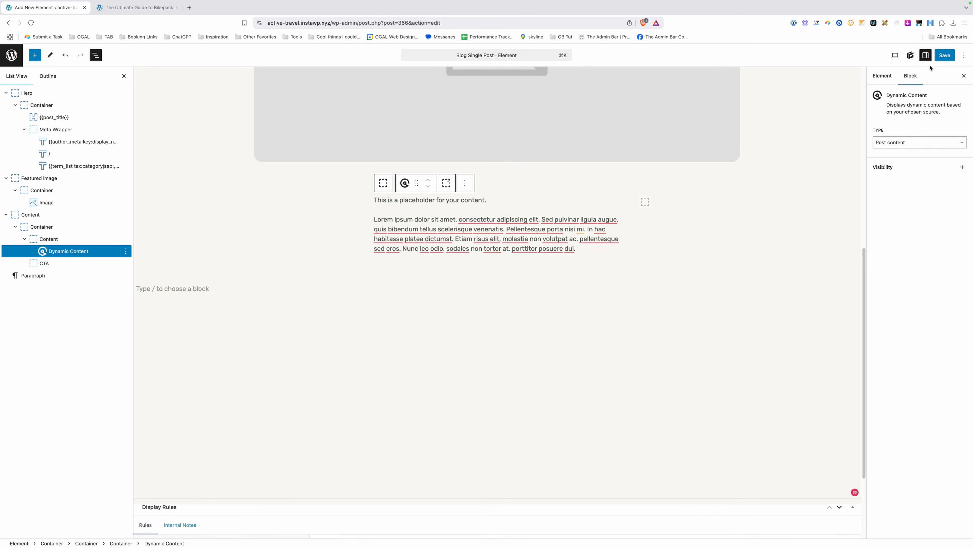
# Save the element and go to the bikepacking post's tab.
pyautogui.click(945, 58)
pyautogui.click(945, 56)
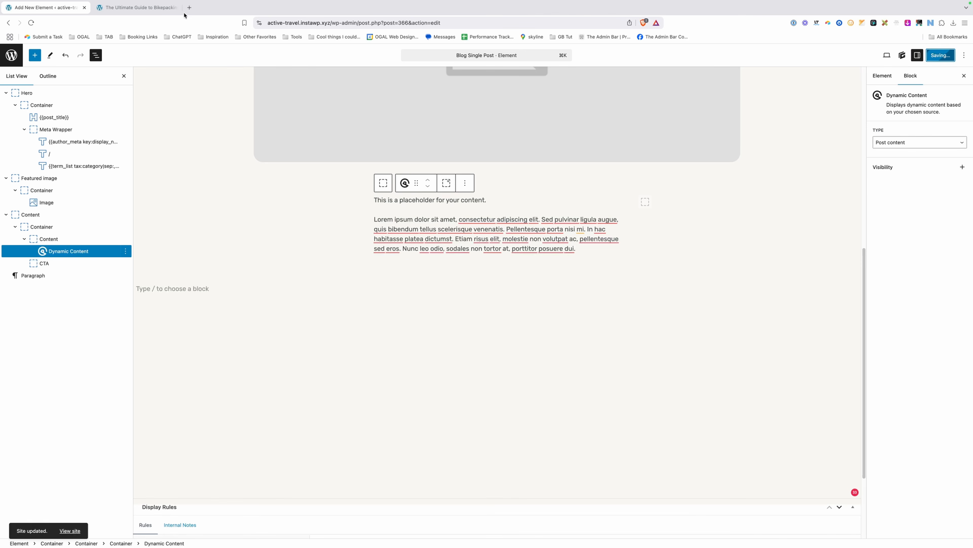
pyautogui.click(134, 8)
pyautogui.click(301, 22)
# Reload the live bikepacking post and scroll through the new template.
pyautogui.press('Return')
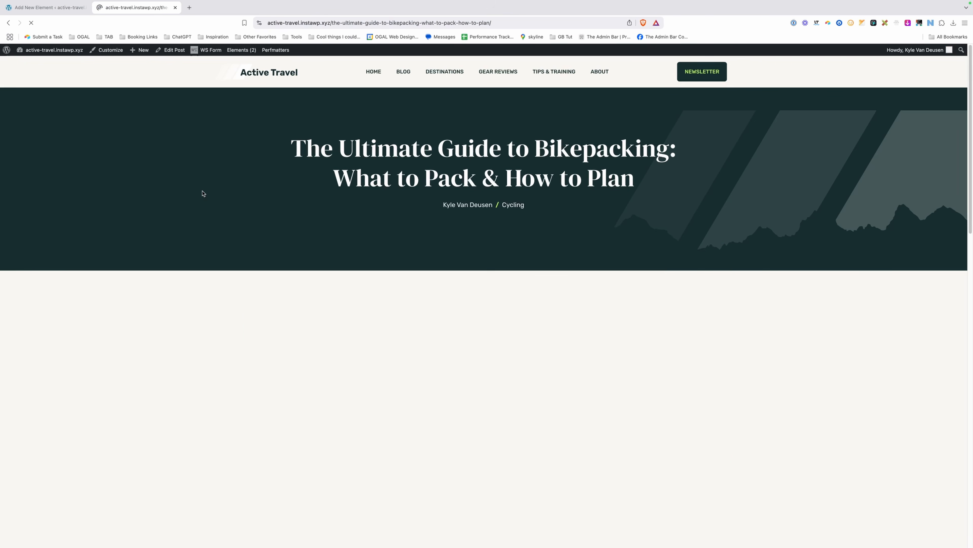
pyautogui.scroll(-5, 208, 195)
pyautogui.scroll(-3, 435, 185)
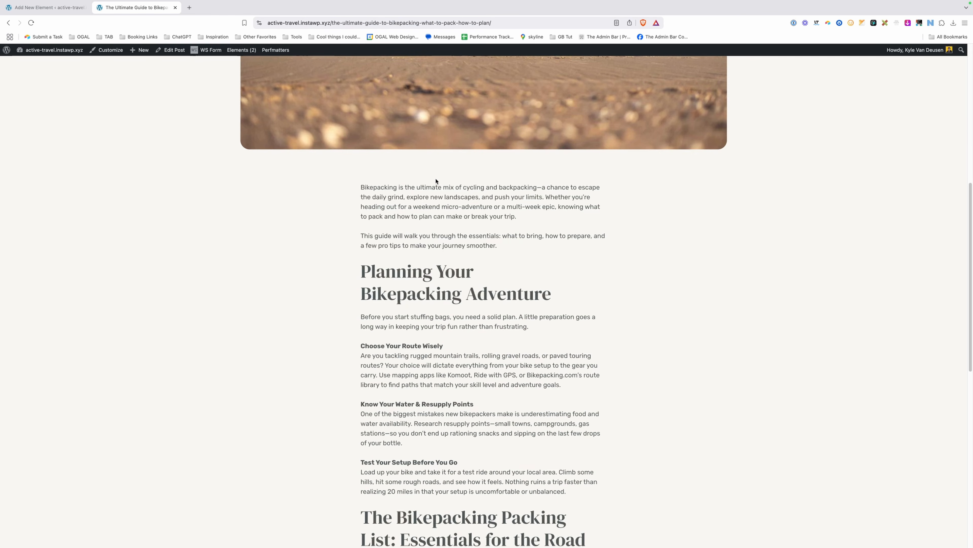
pyautogui.scroll(-2, 438, 331)
pyautogui.scroll(-2, 437, 331)
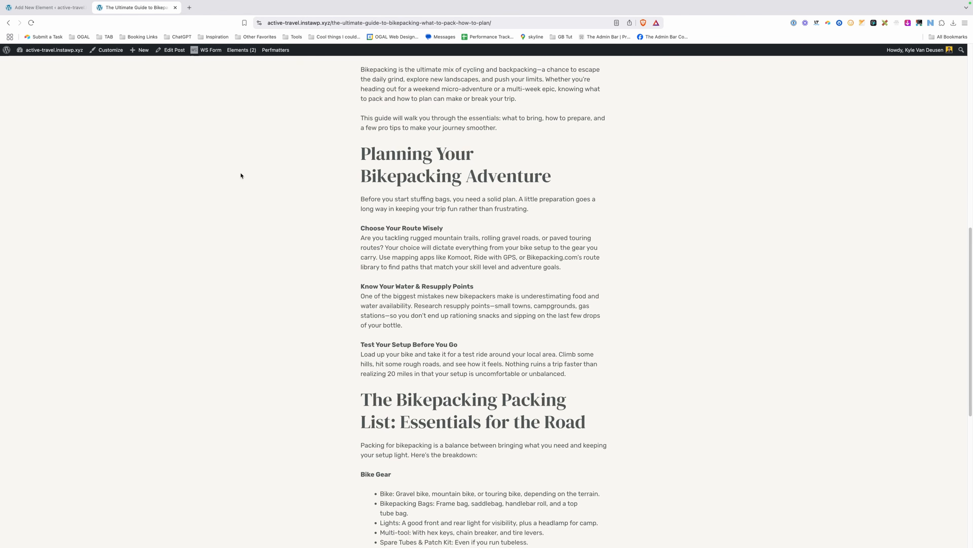
# Open the post in the editor, view it in a new tab, and select the element's CTA container.
pyautogui.click(171, 50)
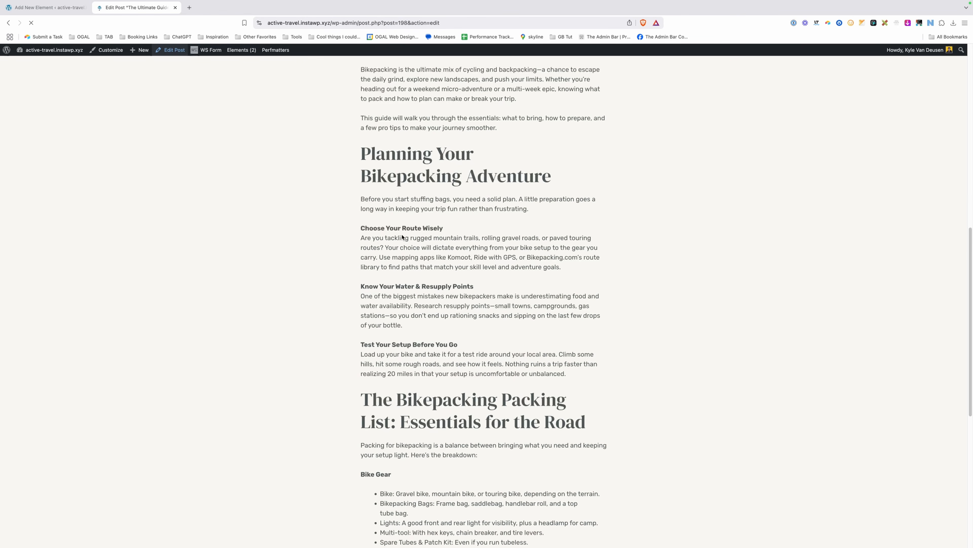
pyautogui.scroll(-8, 290, 192)
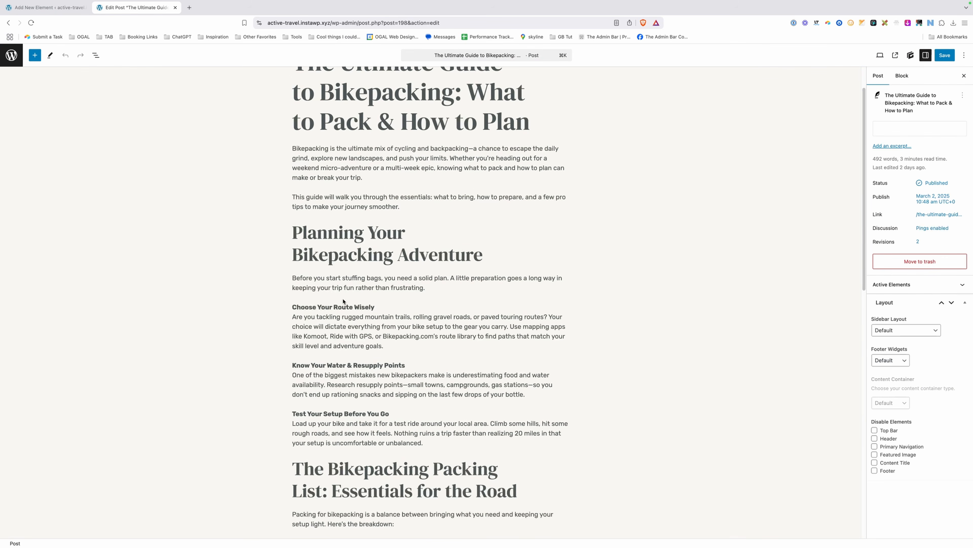
pyautogui.scroll(7, 629, 126)
pyautogui.click(895, 55)
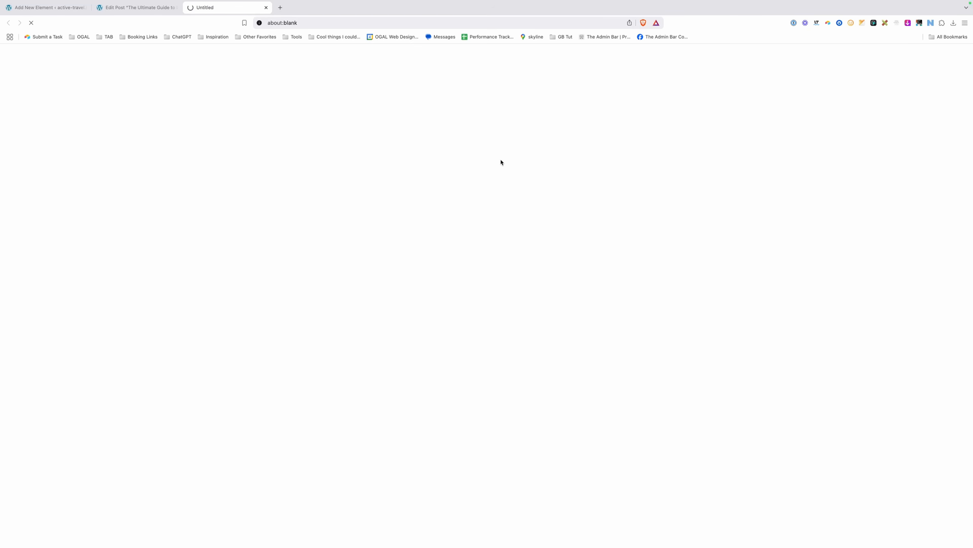
pyautogui.scroll(-10, 500, 162)
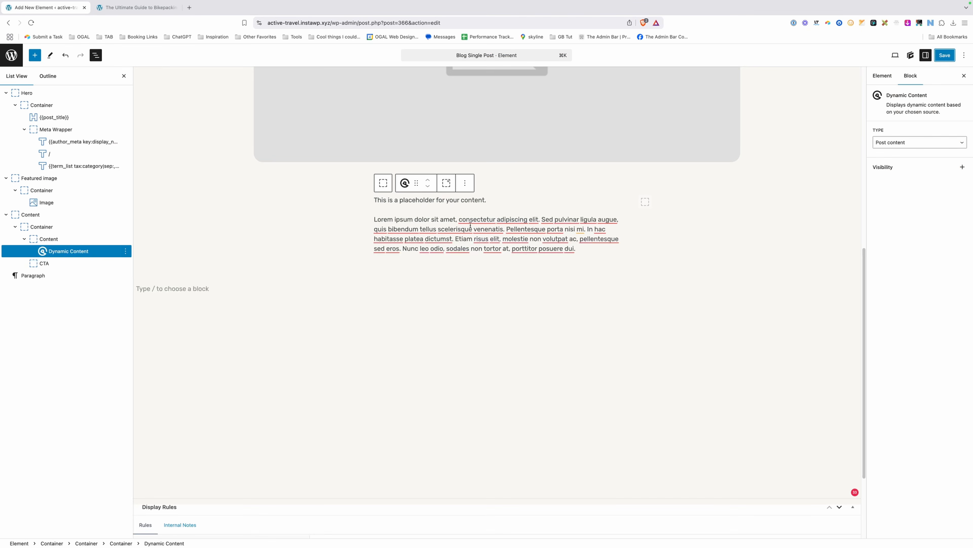
pyautogui.click(679, 207)
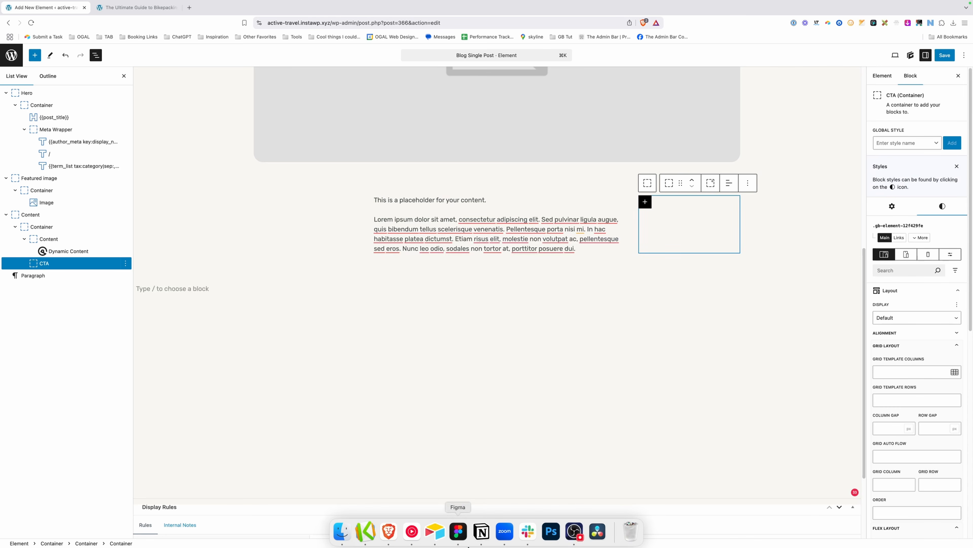
pyautogui.click(459, 533)
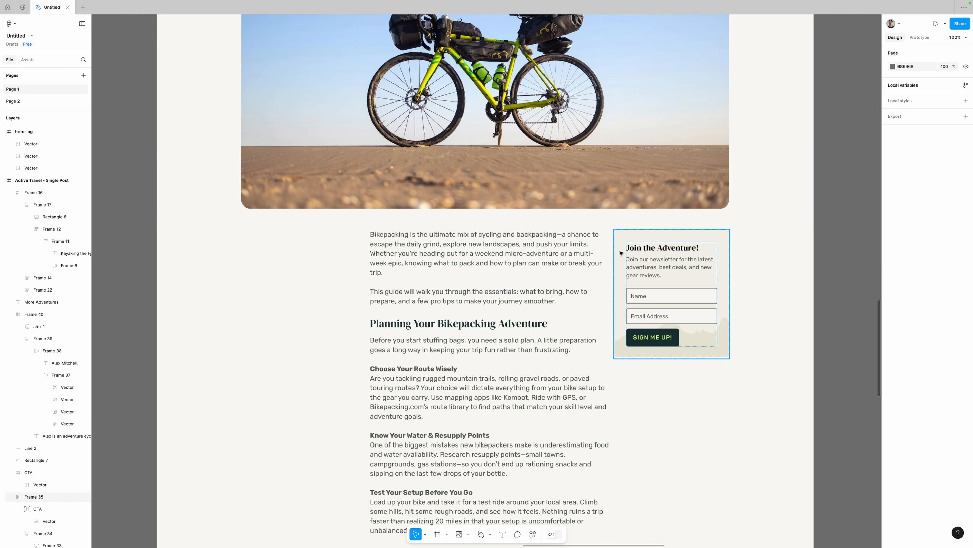
pyautogui.scroll(-5, 614, 307)
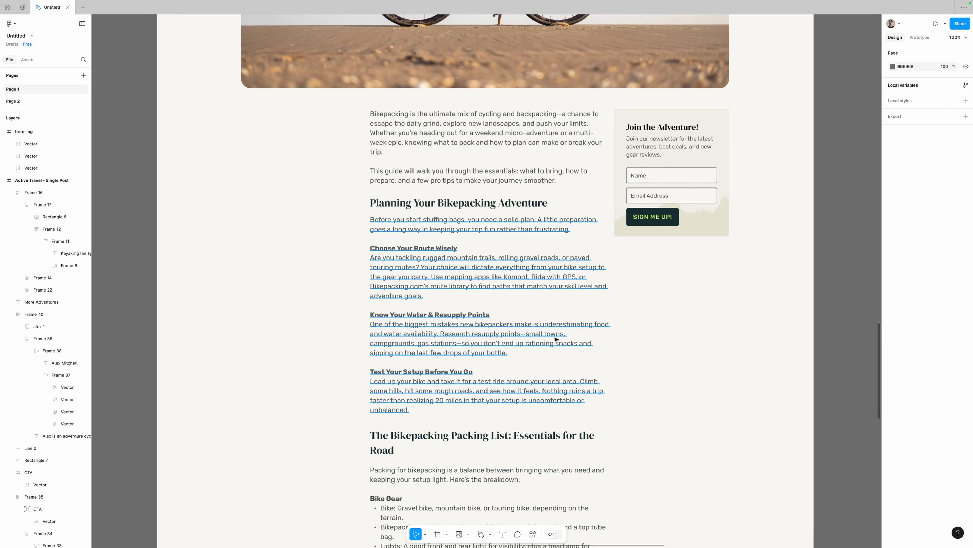
pyautogui.scroll(-2, 686, 316)
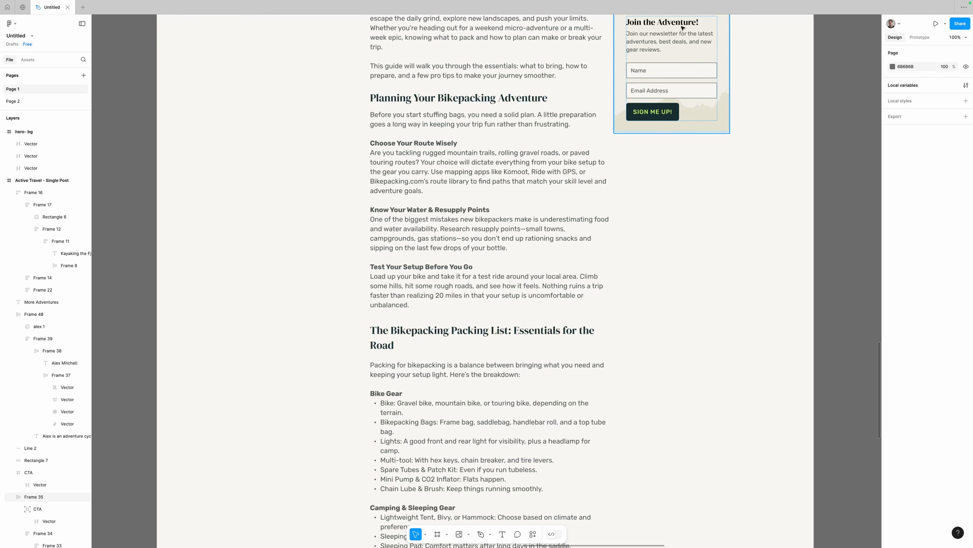
pyautogui.scroll(-3, 692, 164)
pyautogui.scroll(-6, 688, 169)
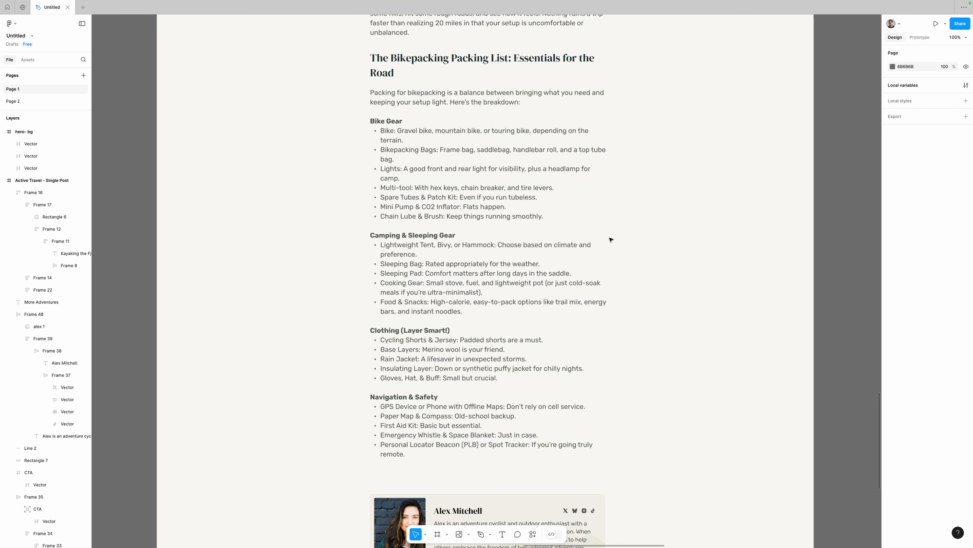
pyautogui.click(402, 533)
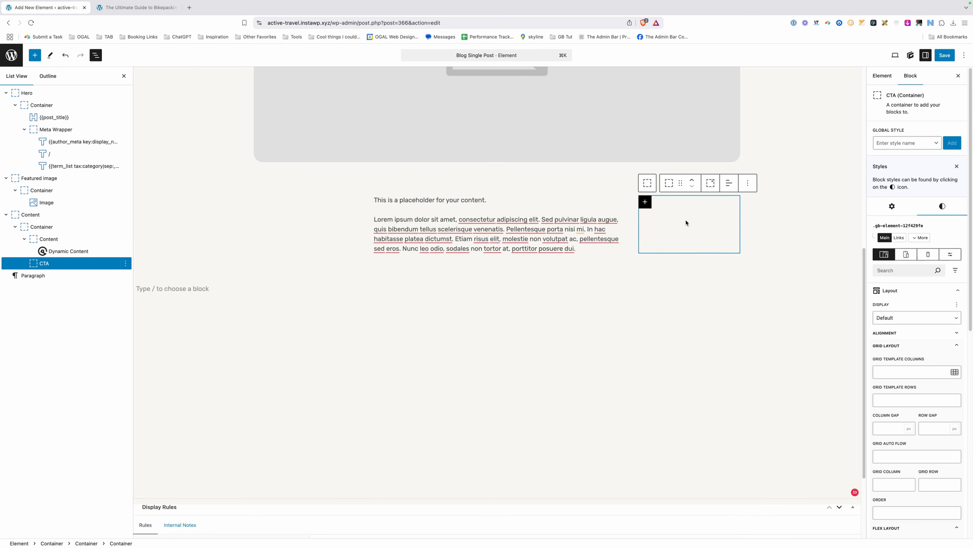
# Insert a Container inside CTA and enter the new global style name blog-cta-wrapper.
pyautogui.click(645, 202)
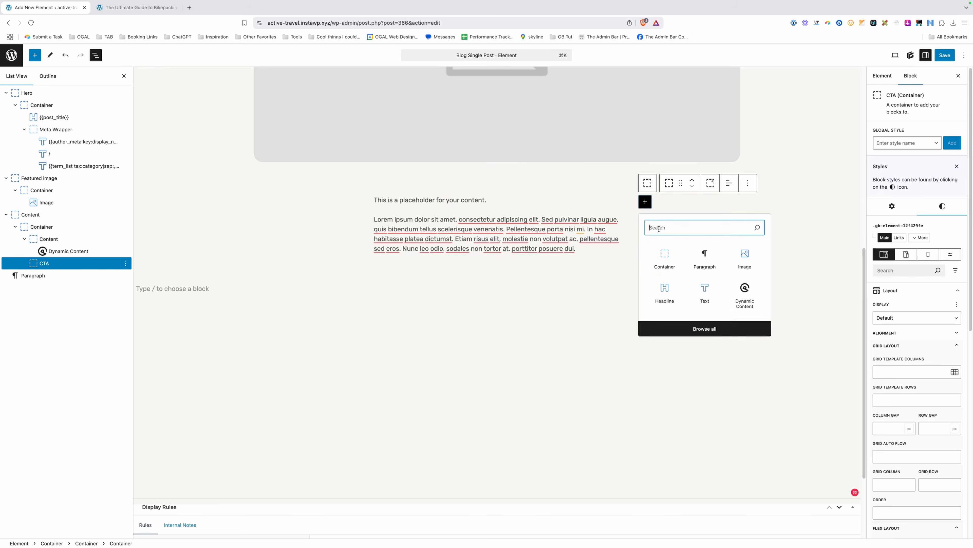
pyautogui.click(669, 260)
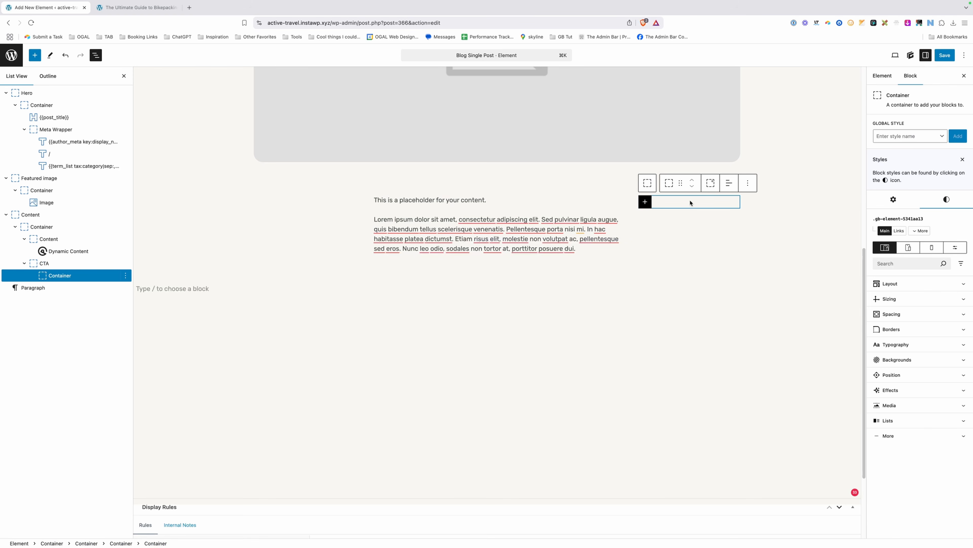
pyautogui.click(916, 137)
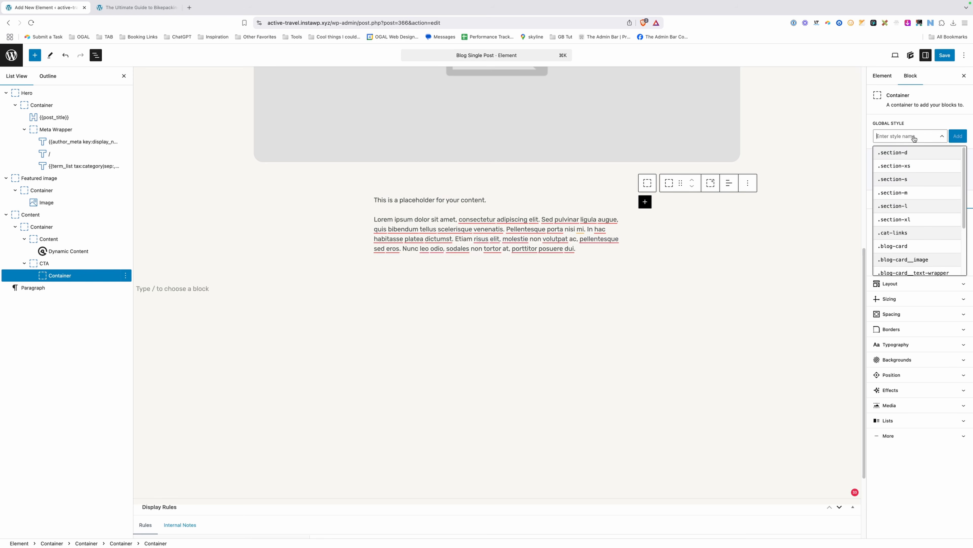
pyautogui.write('blog-ct')
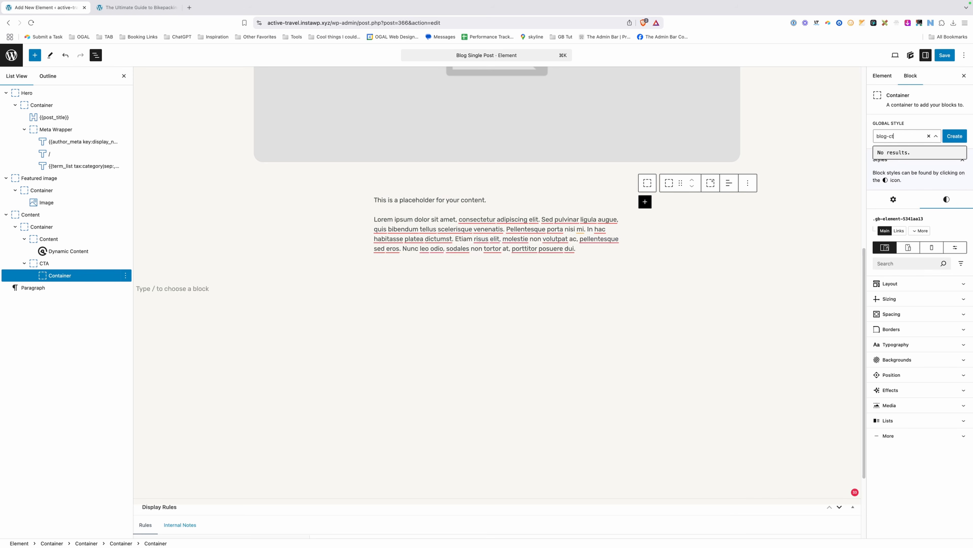
pyautogui.write('a-wrapper')
pyautogui.click(946, 138)
# Create the blog-cta-wrapper style with a sand background and 24 px padding on all sides.
pyautogui.click(901, 187)
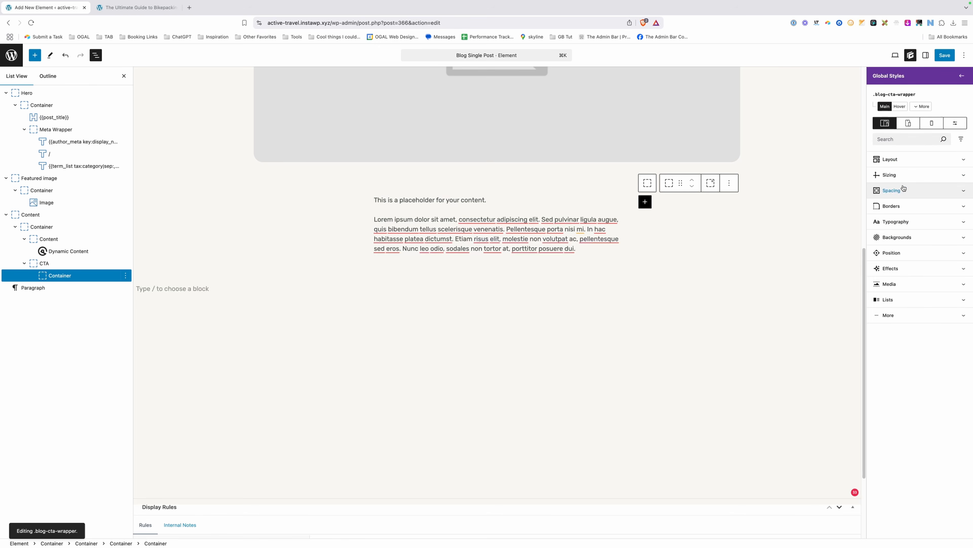
pyautogui.click(897, 237)
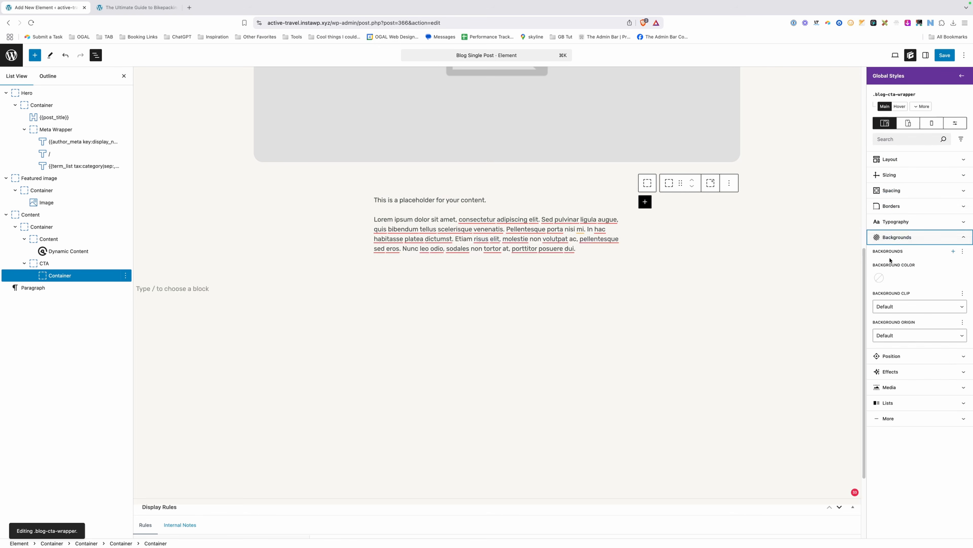
pyautogui.click(879, 277)
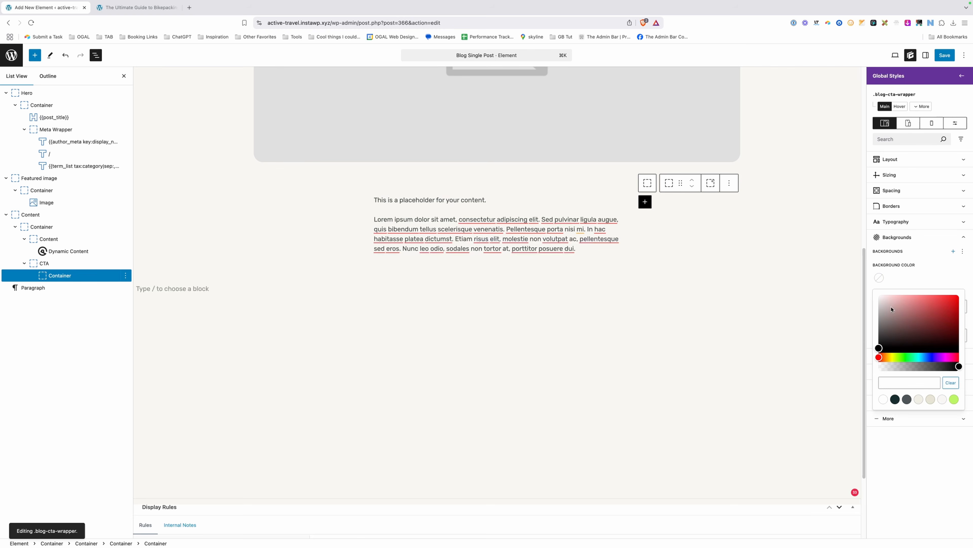
pyautogui.click(919, 399)
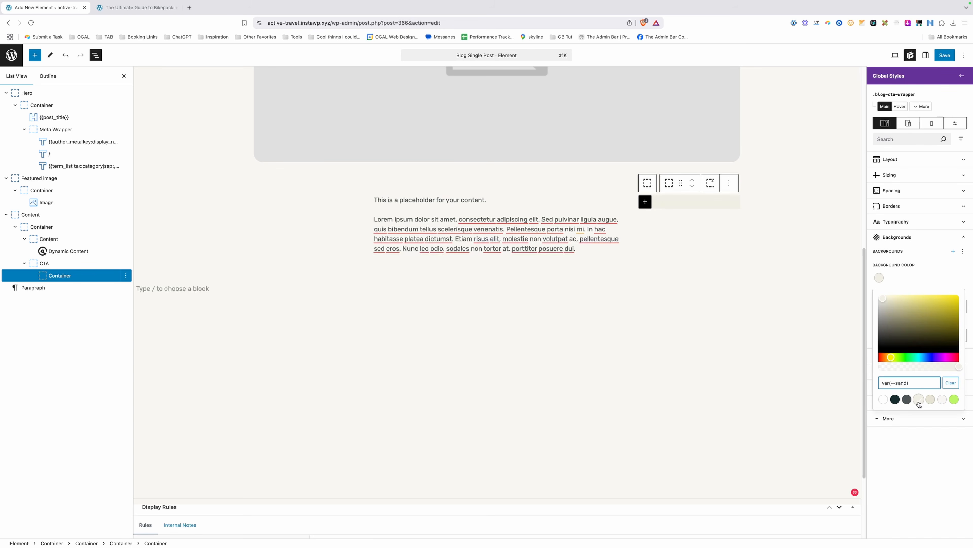
pyautogui.click(891, 190)
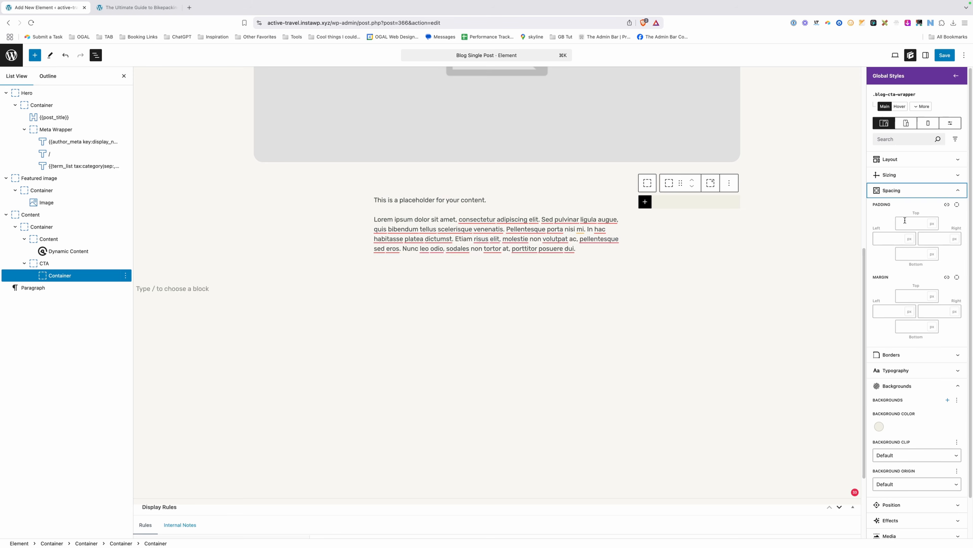
pyautogui.click(915, 221)
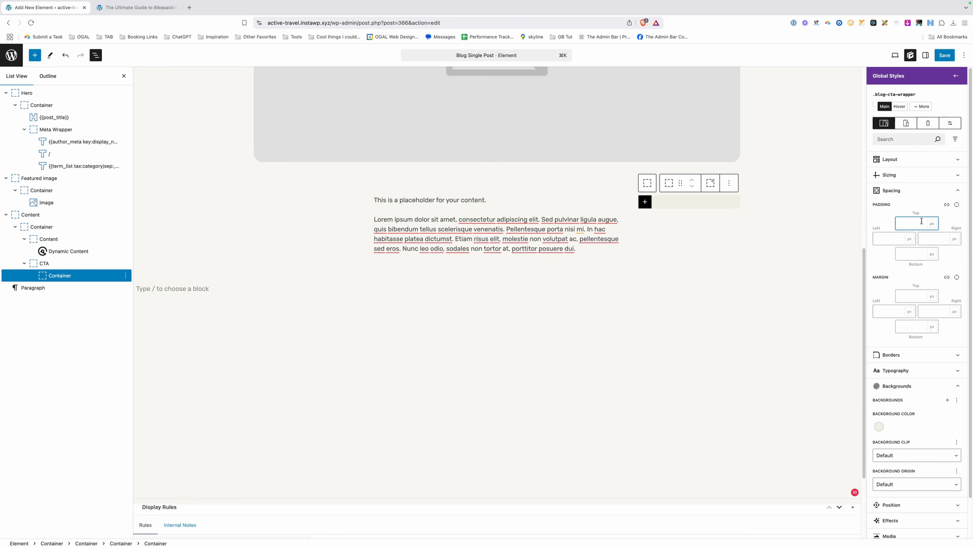
pyautogui.click(947, 204)
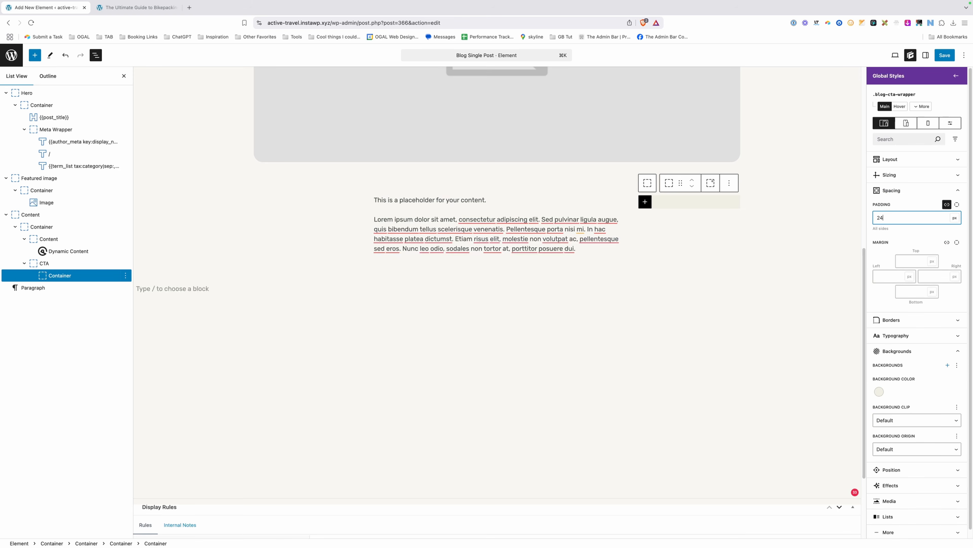
pyautogui.write('24')
# Give blog-cta-wrapper a 1 px sand-dark border and 8 px radius on all corners.
pyautogui.click(891, 320)
pyautogui.click(948, 356)
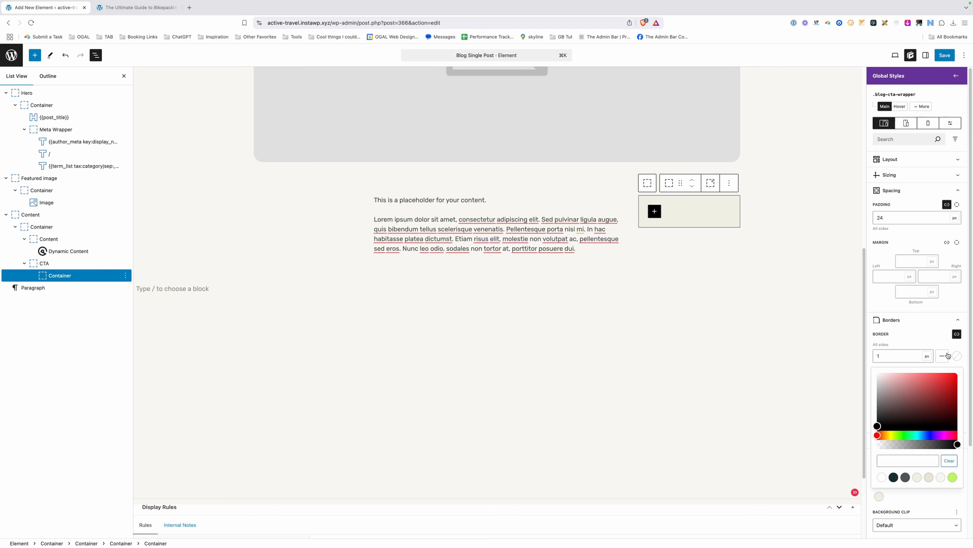
pyautogui.click(929, 477)
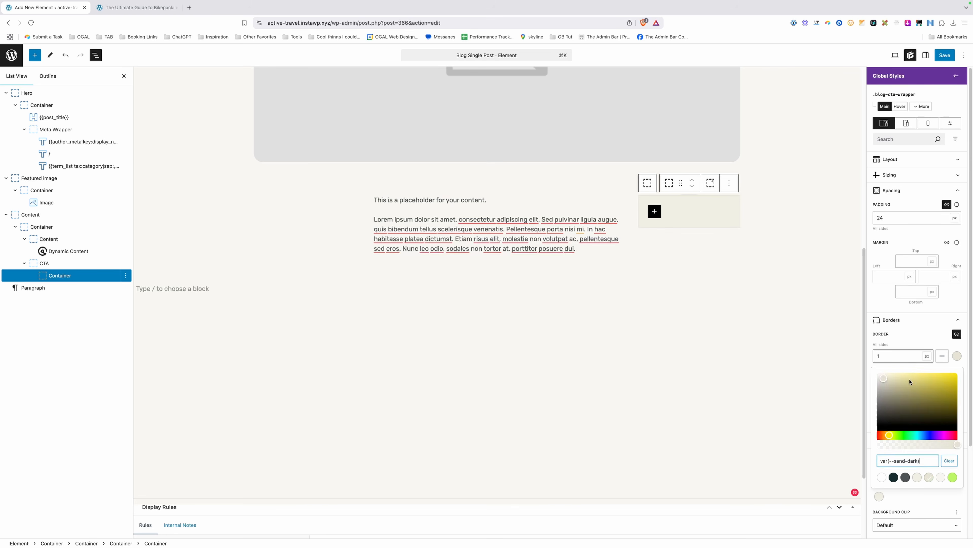
pyautogui.click(920, 344)
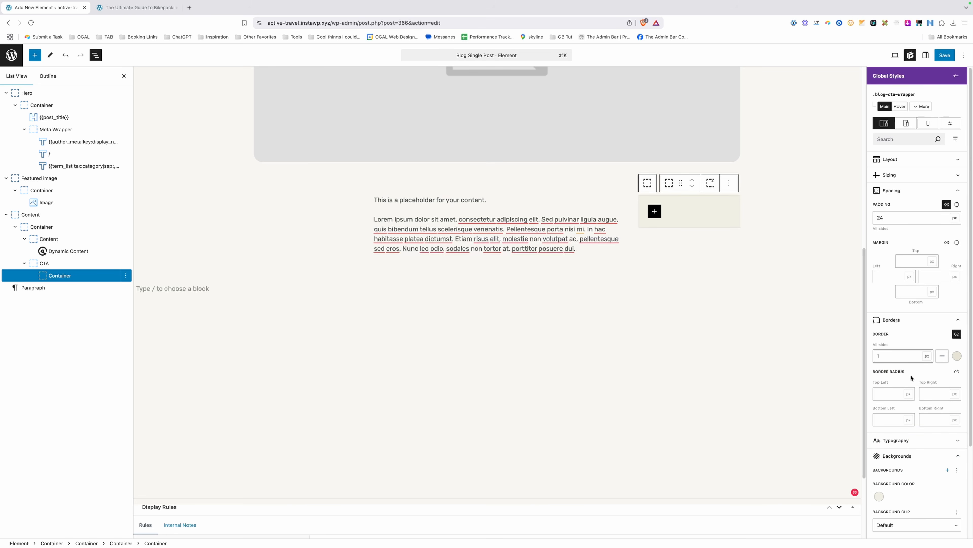
pyautogui.click(957, 371)
pyautogui.click(918, 384)
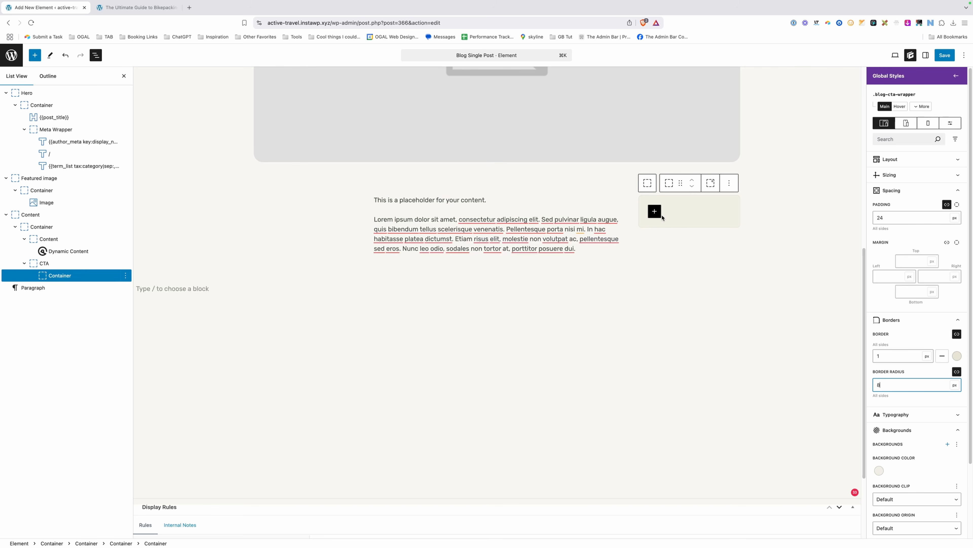
# Add a P-tag Text element reading 'Join The Adventure', followed by the pasted newsletter sentence.
pyautogui.click(656, 211)
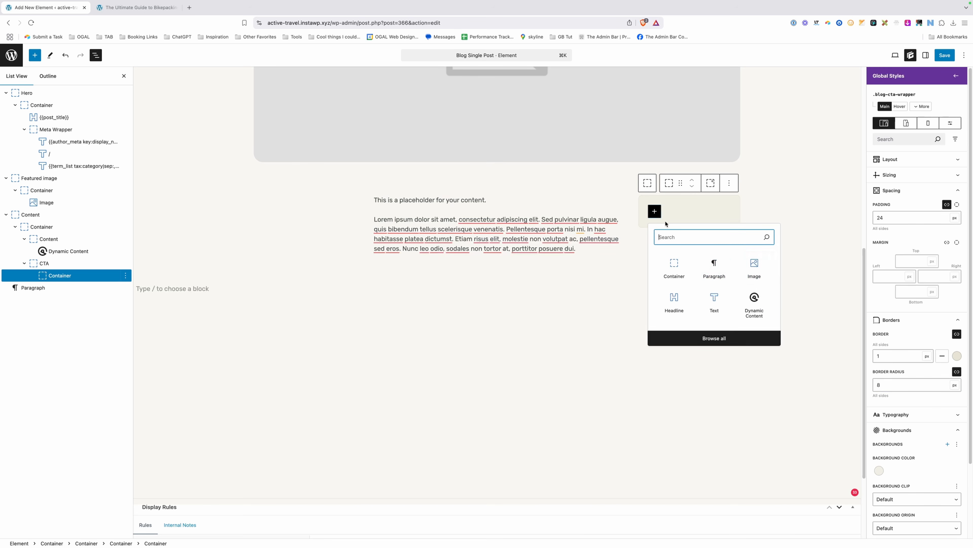
pyautogui.click(711, 296)
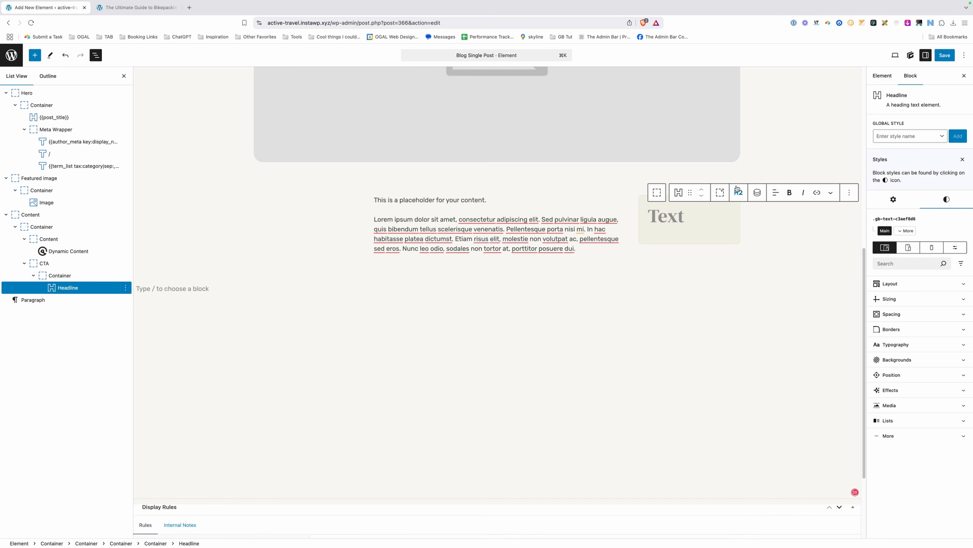
pyautogui.click(738, 196)
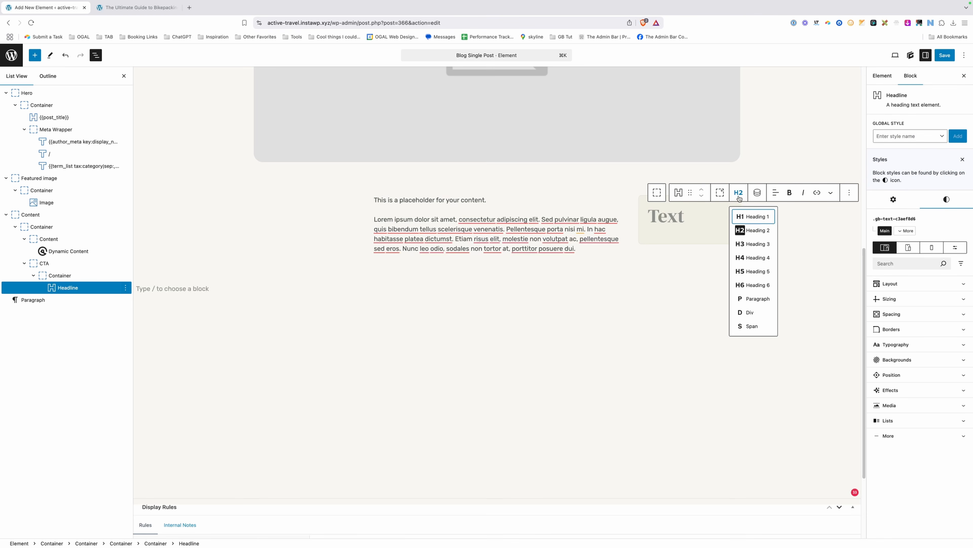
pyautogui.click(751, 298)
pyautogui.click(663, 212)
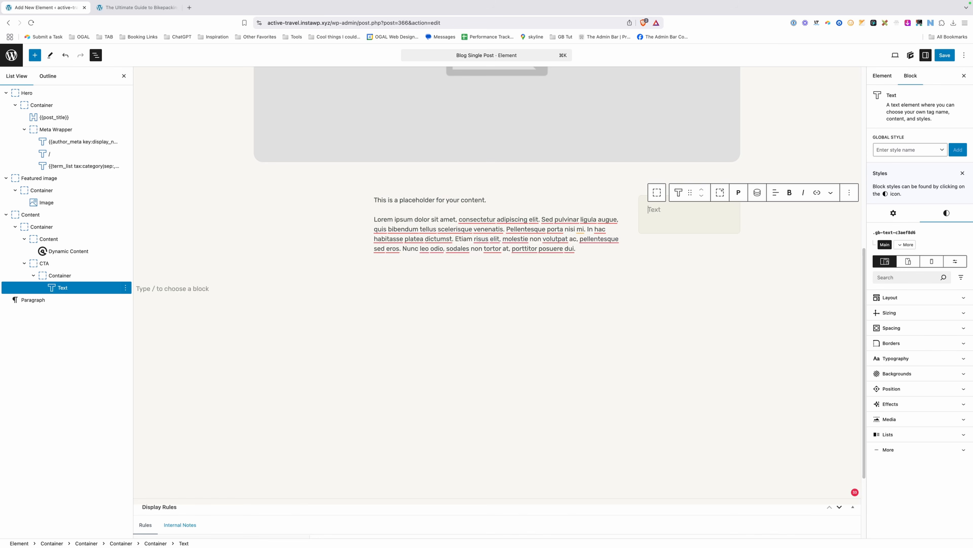
pyautogui.write('Join The Ad')
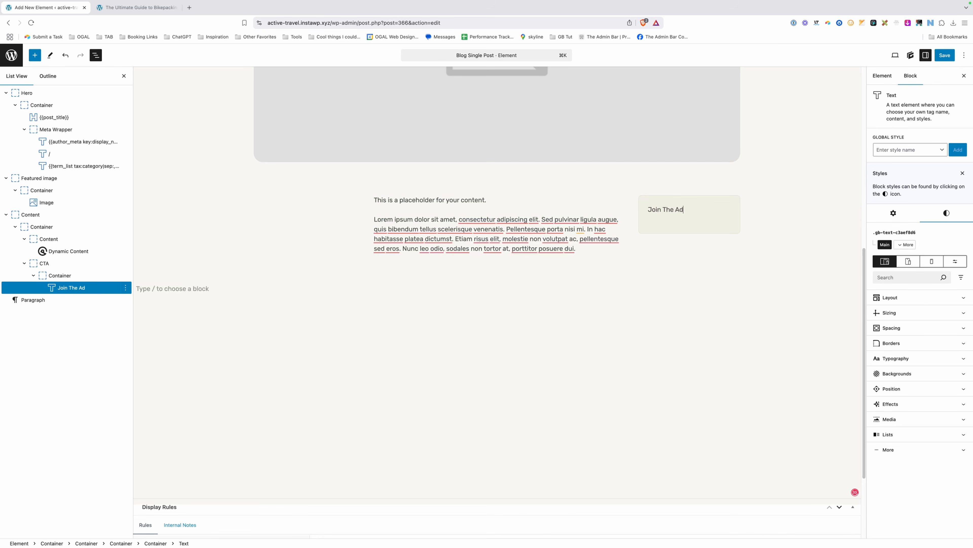
pyautogui.write('venture')
pyautogui.press('Return')
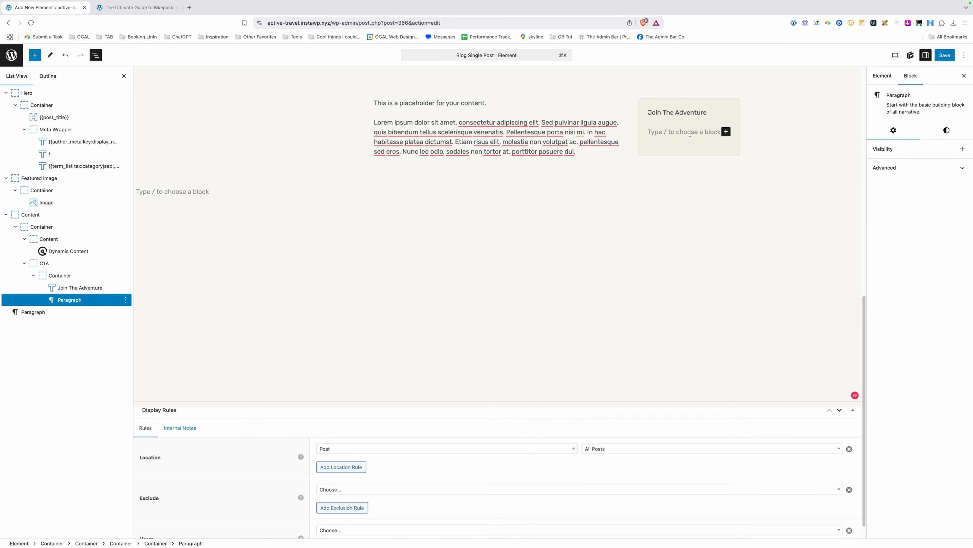
pyautogui.write('Join our newsletter for the latest adventures, best deals, and new gear reviews.')
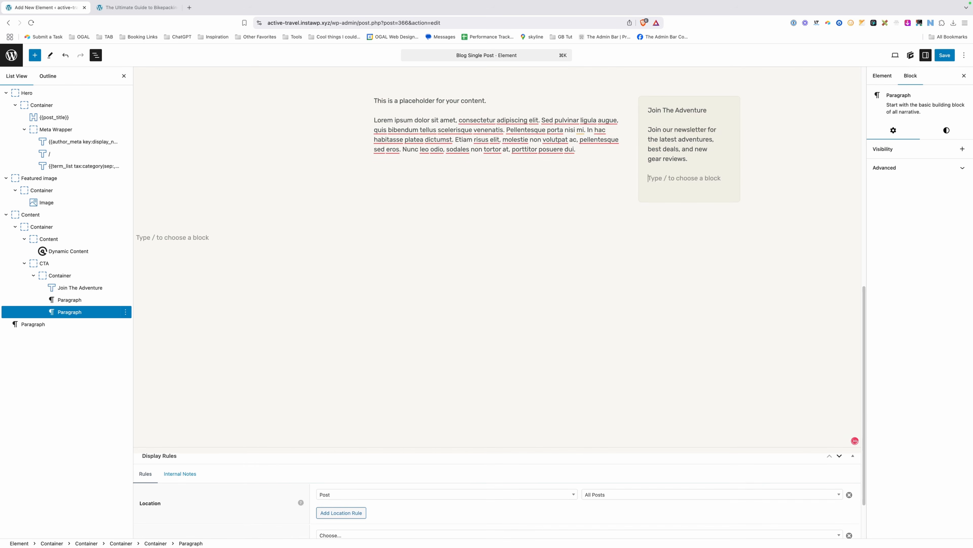
pyautogui.press('Return')
# Insert a WS Form Pro block set to the Sidebar Signup form.
pyautogui.write('/ws')
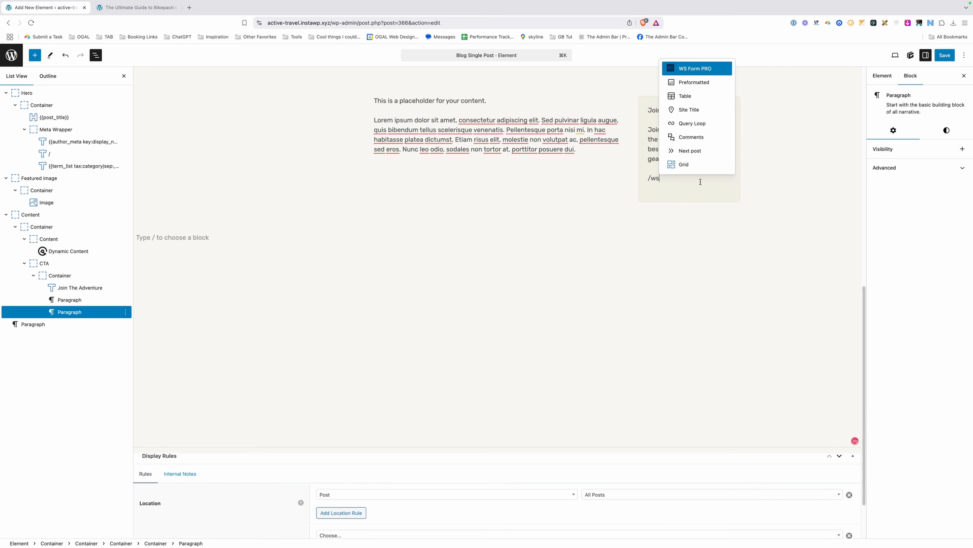
pyautogui.click(708, 69)
pyautogui.click(918, 156)
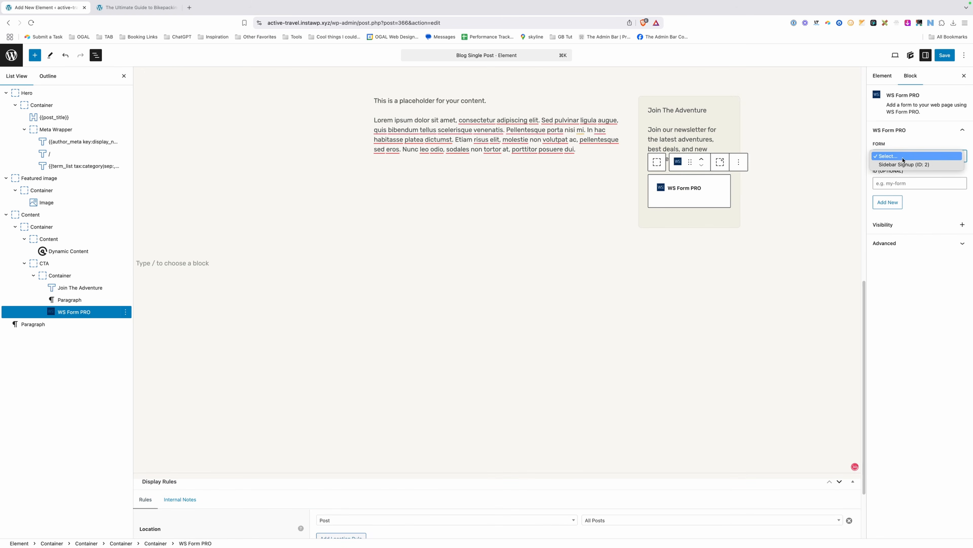
pyautogui.click(905, 165)
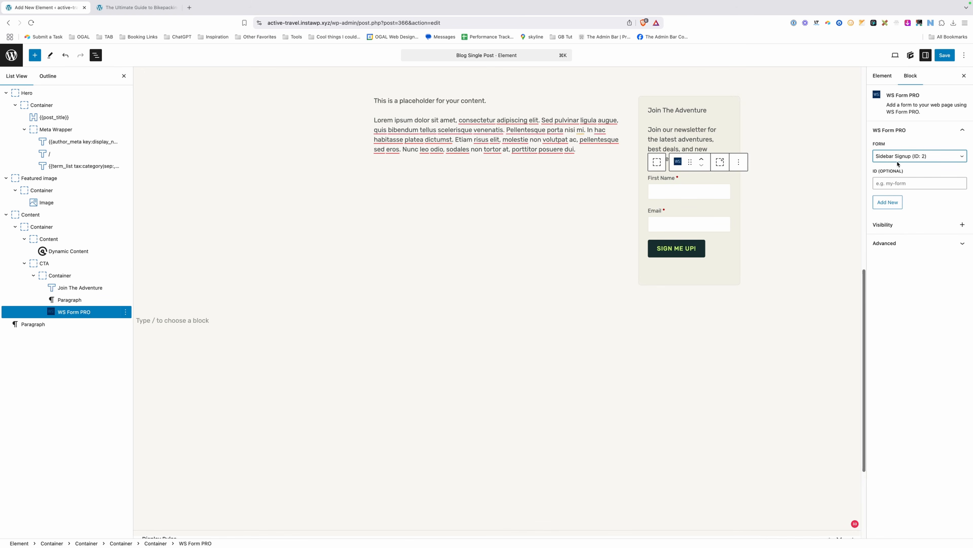
pyautogui.click(806, 264)
pyautogui.scroll(2, 801, 265)
pyautogui.click(674, 169)
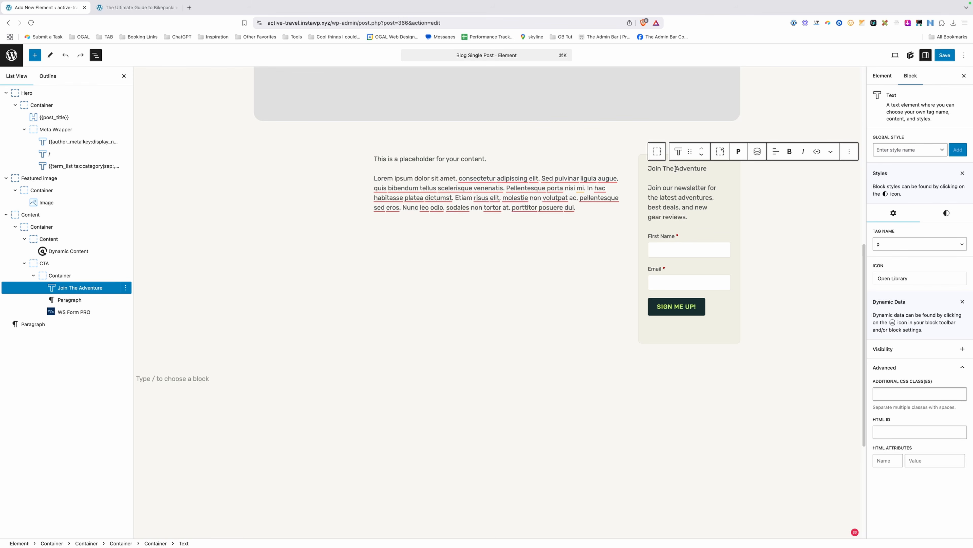
# Create the cta-title global style on the title with font family DM Serif Display.
pyautogui.click(890, 150)
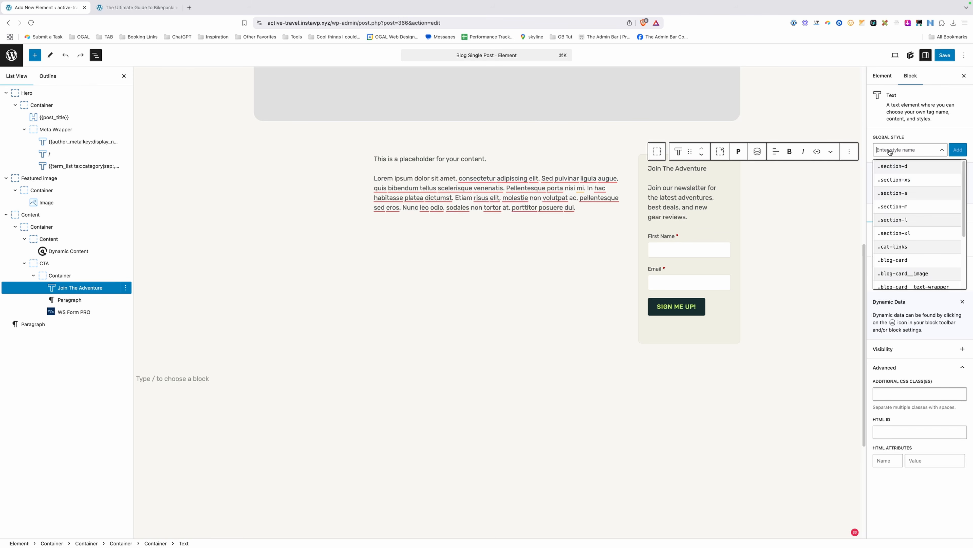
pyautogui.write('cta-')
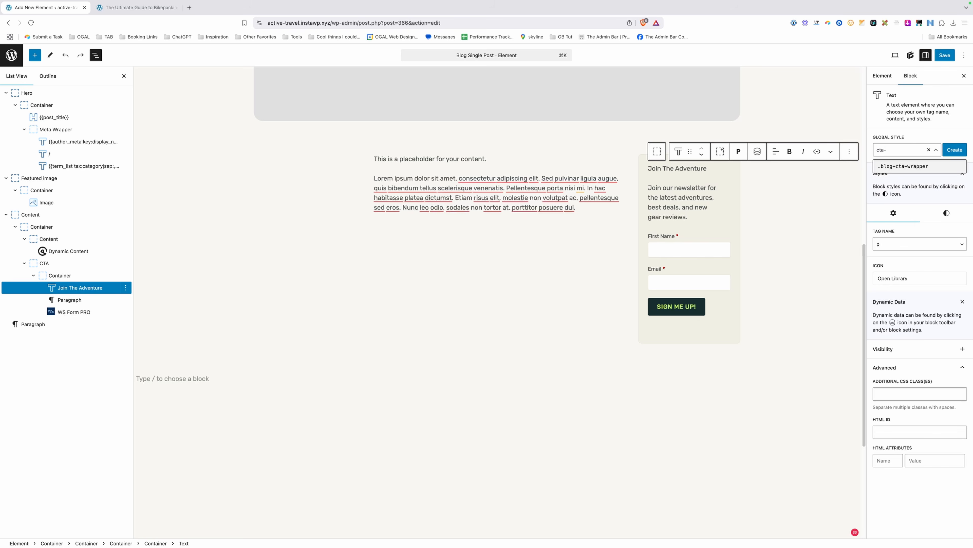
pyautogui.write('title')
pyautogui.press('Return')
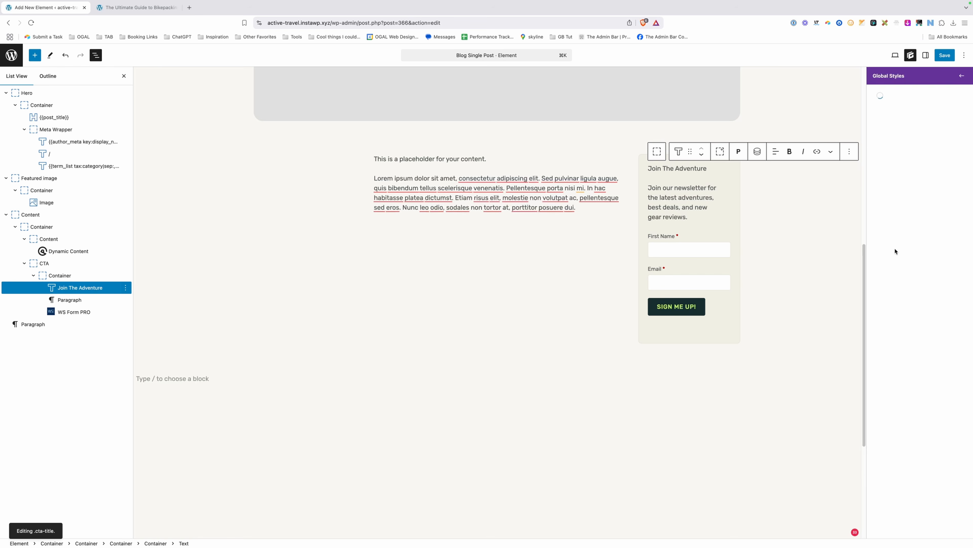
pyautogui.click(891, 189)
pyautogui.click(900, 225)
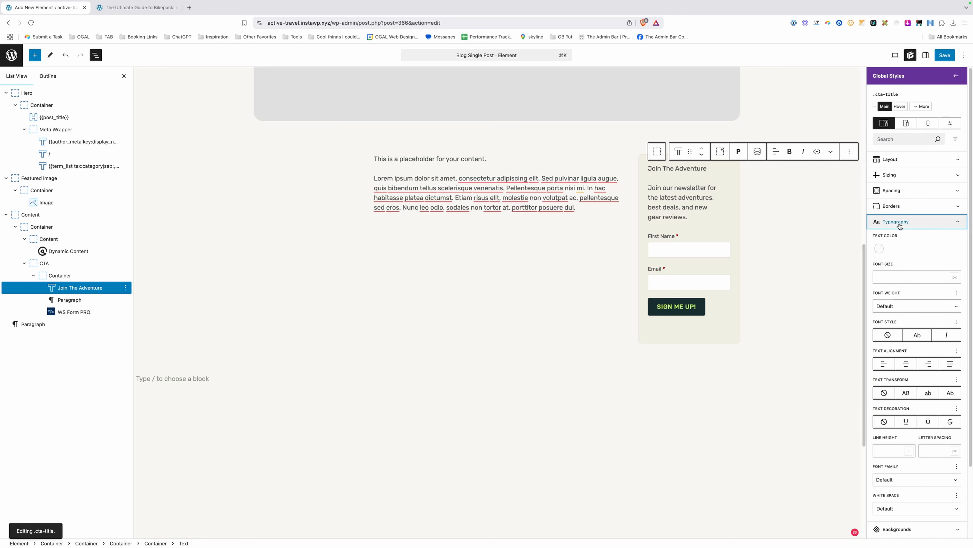
pyautogui.scroll(-3, 897, 398)
pyautogui.click(895, 398)
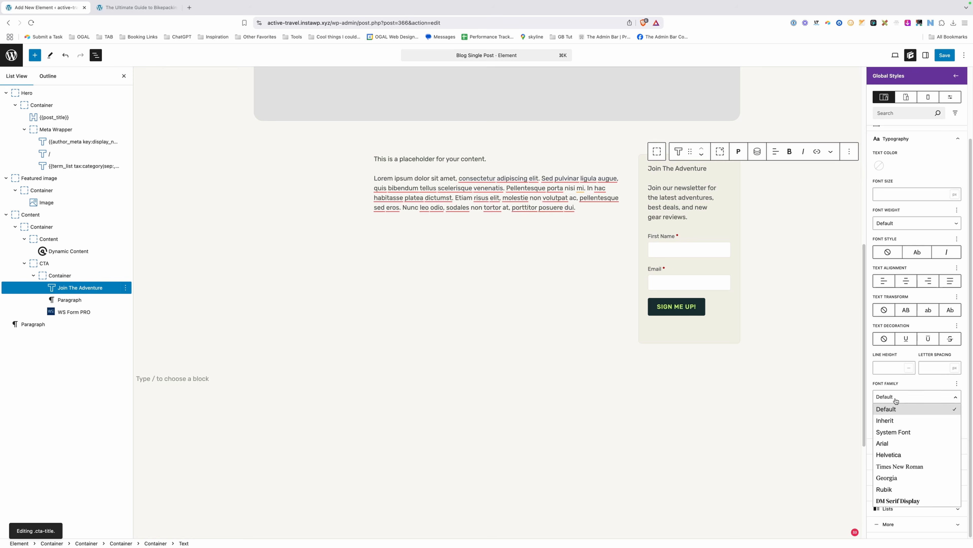
pyautogui.click(914, 501)
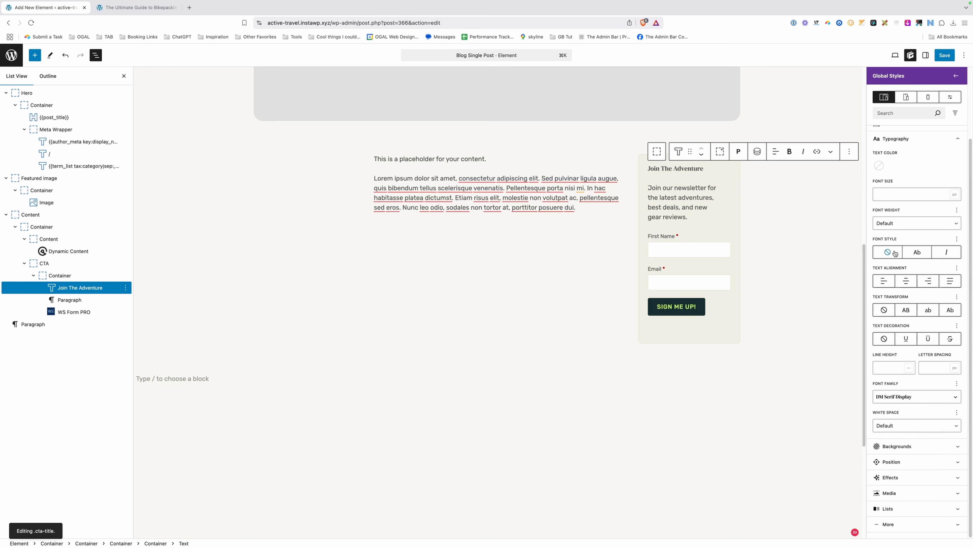
# Give cta-title a 1.5 rem font size and a 4 px bottom margin.
pyautogui.scroll(3, 895, 251)
pyautogui.click(908, 278)
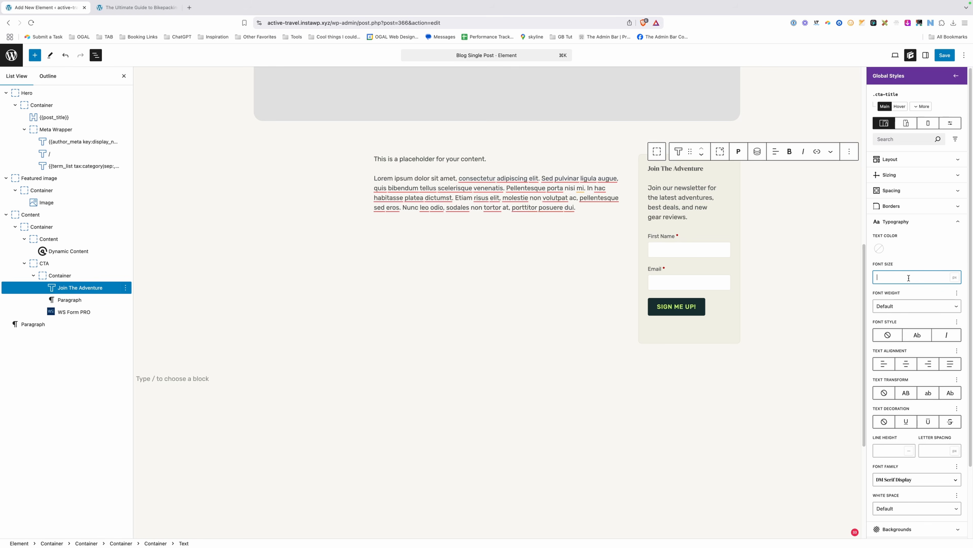
pyautogui.write('1.5')
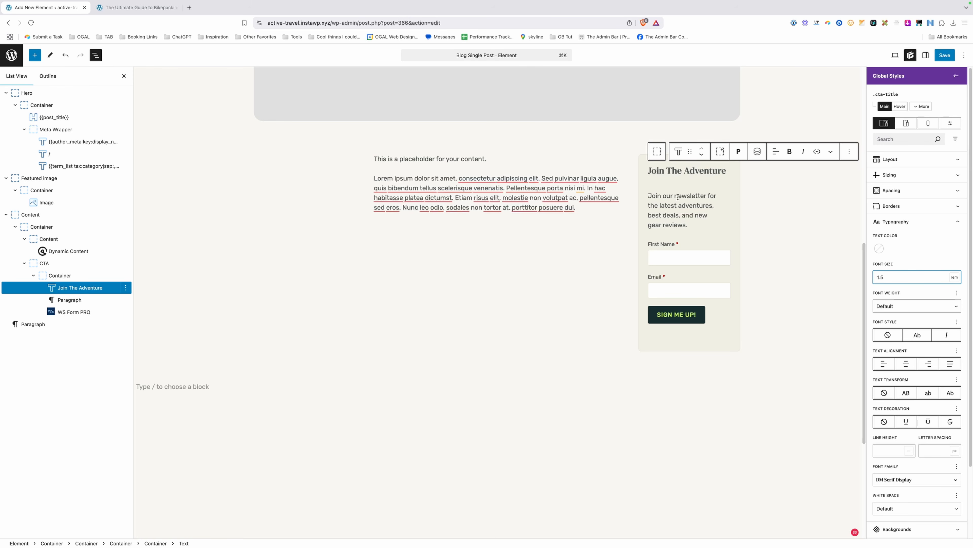
pyautogui.click(919, 190)
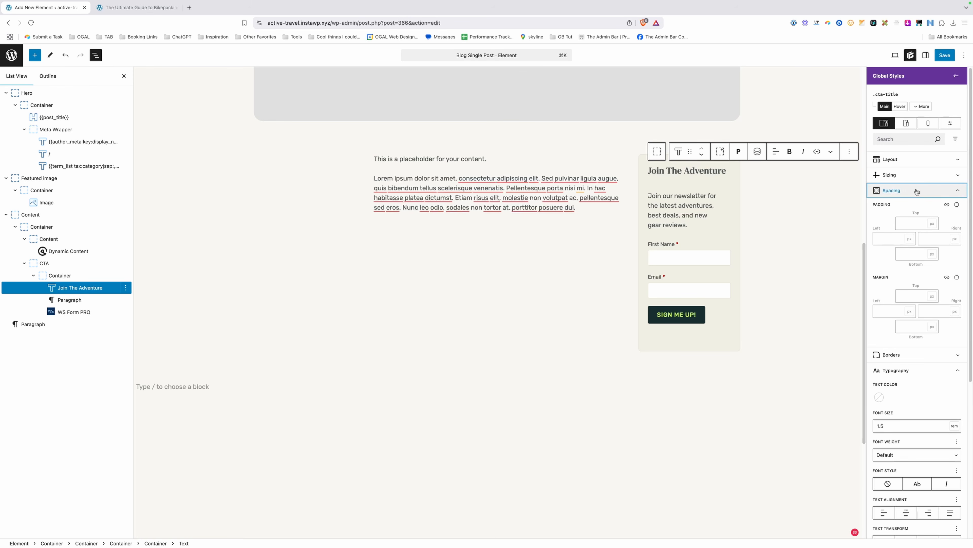
pyautogui.click(915, 327)
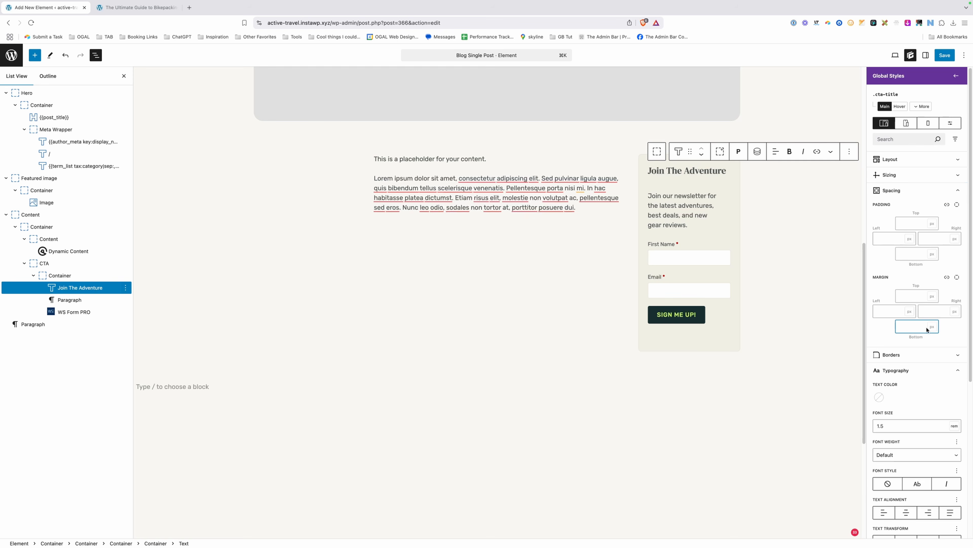
pyautogui.write('4')
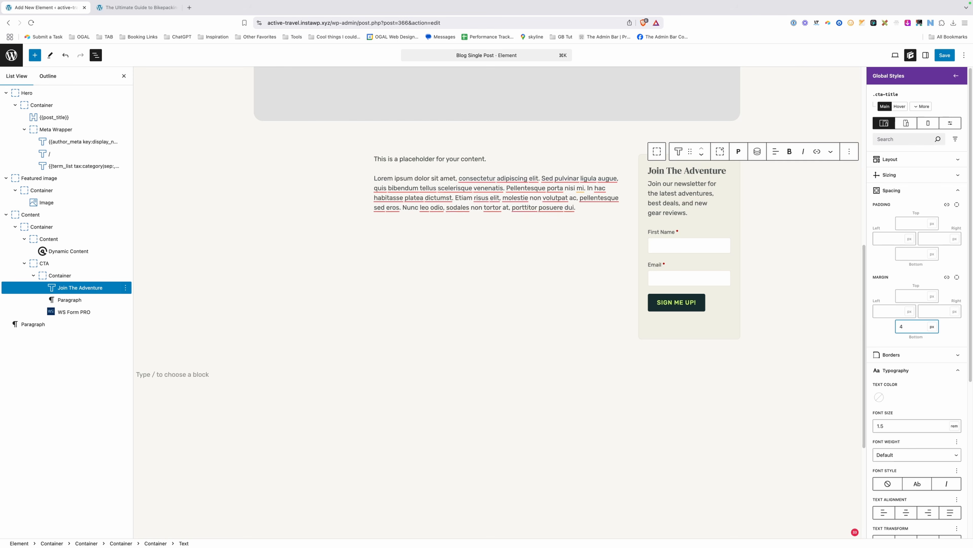
pyautogui.click(688, 196)
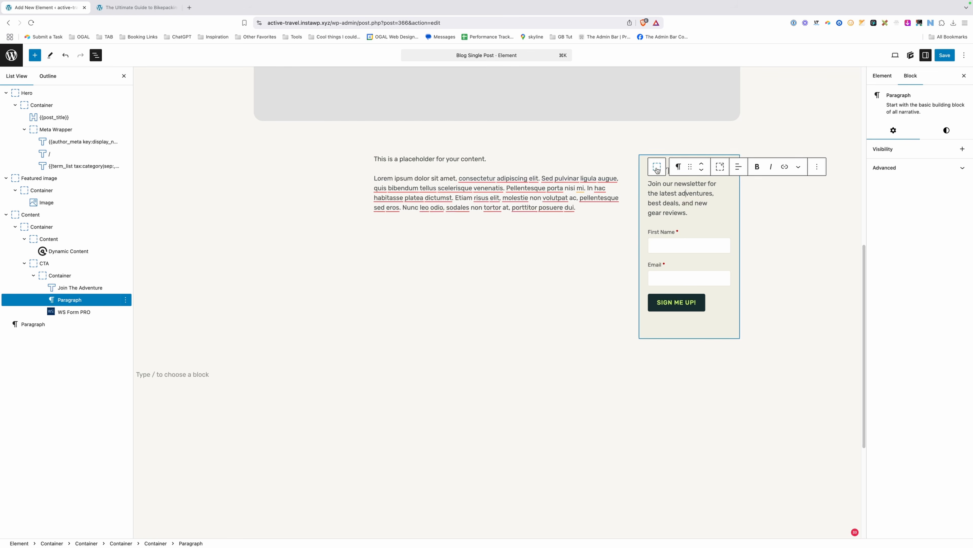
# Convert the newsletter paragraph to Text and give it a blank cta-description style with 1 rem font size.
pyautogui.click(677, 170)
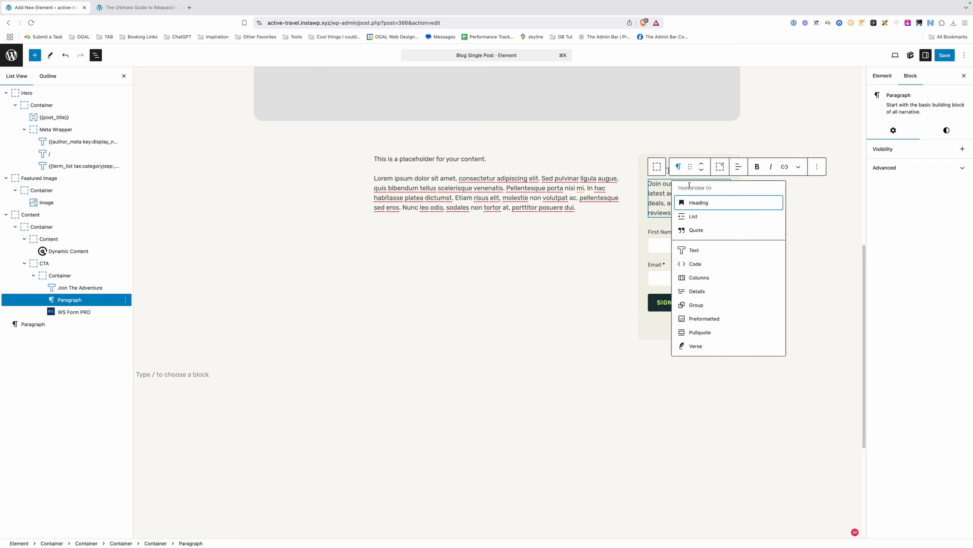
pyautogui.click(697, 250)
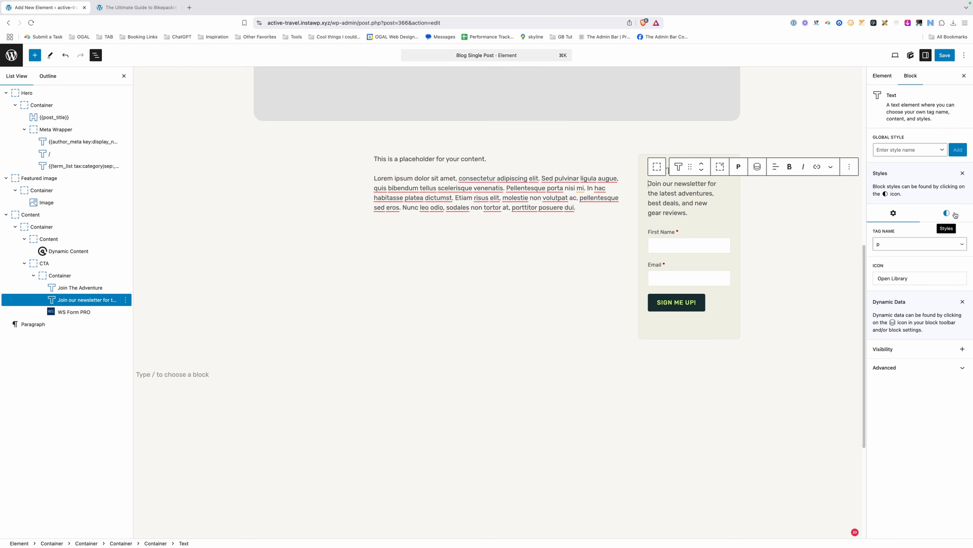
pyautogui.click(897, 151)
pyautogui.write('cta-de')
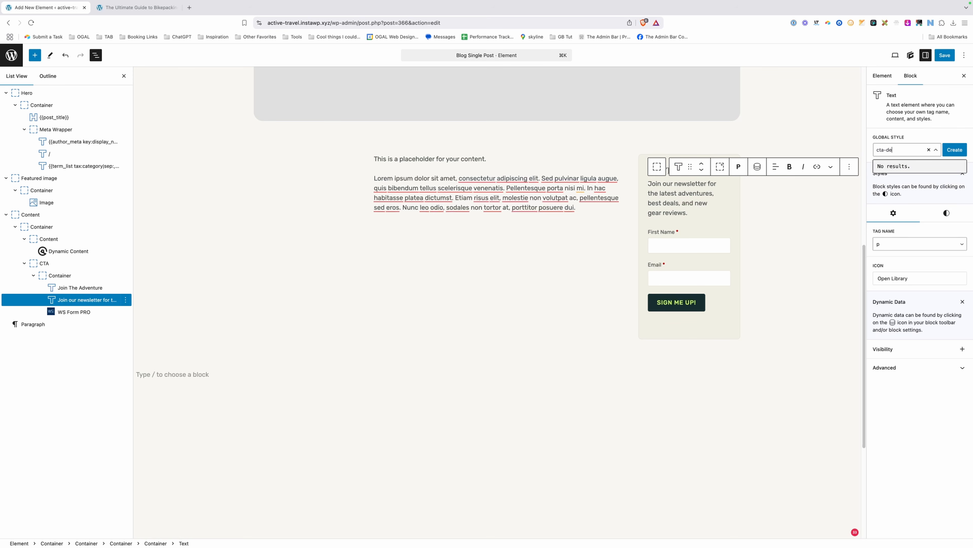
pyautogui.write('scription')
pyautogui.click(954, 150)
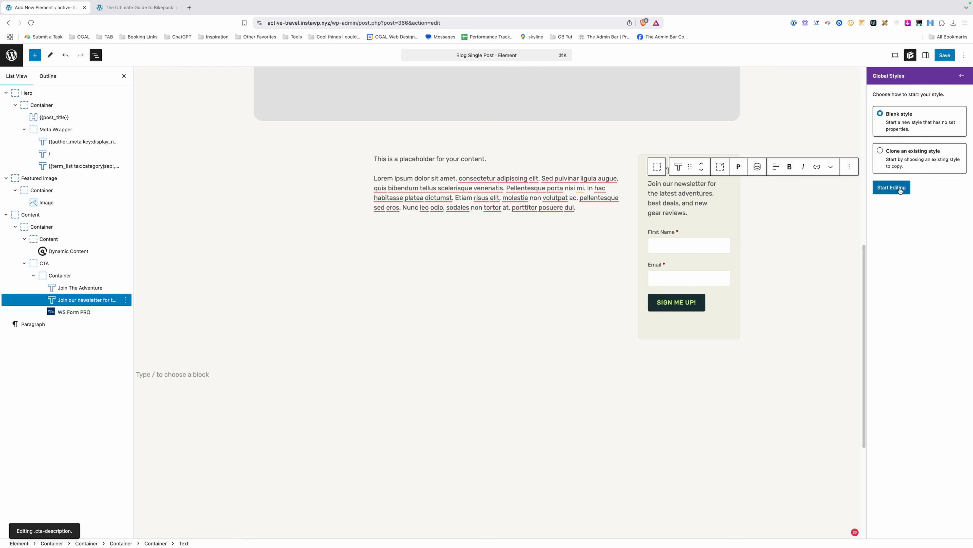
pyautogui.click(893, 187)
pyautogui.click(906, 226)
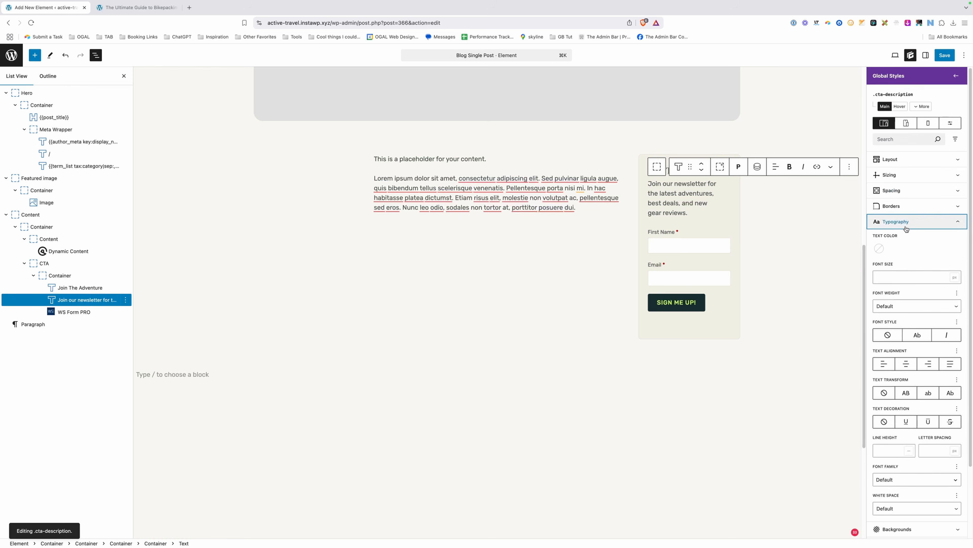
pyautogui.click(892, 280)
pyautogui.write('1')
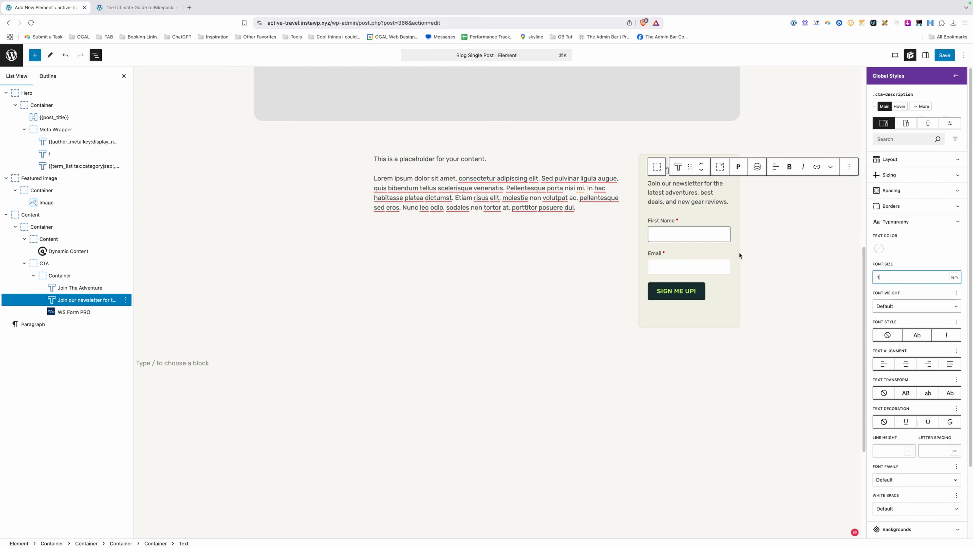
pyautogui.click(785, 287)
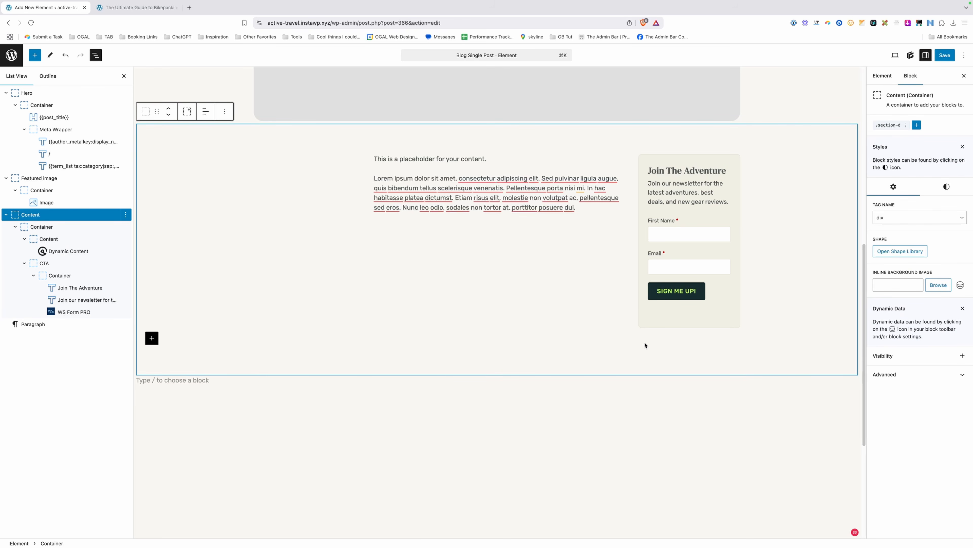
# Add the cta-bg mountain image as a background layer on the .blog-cta-wrapper style.
pyautogui.click(644, 326)
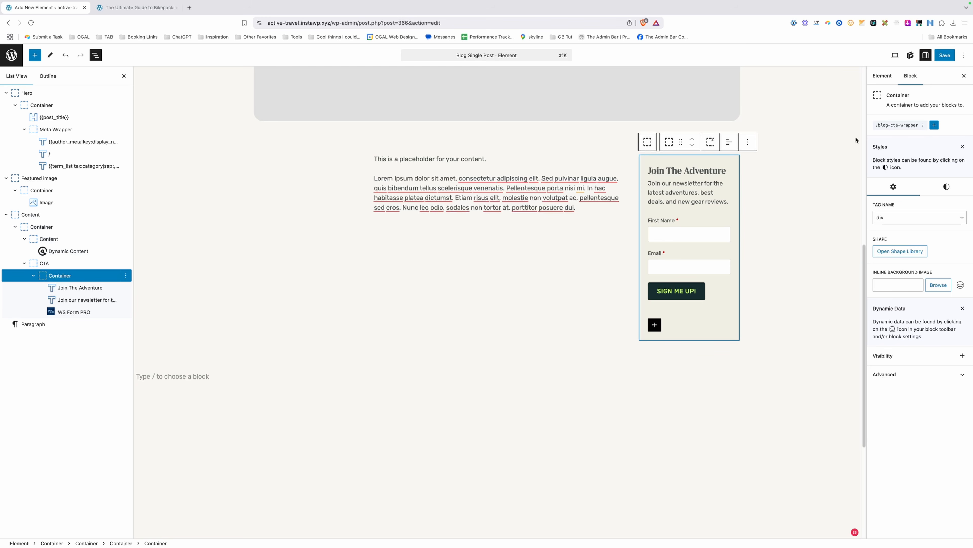
pyautogui.click(899, 125)
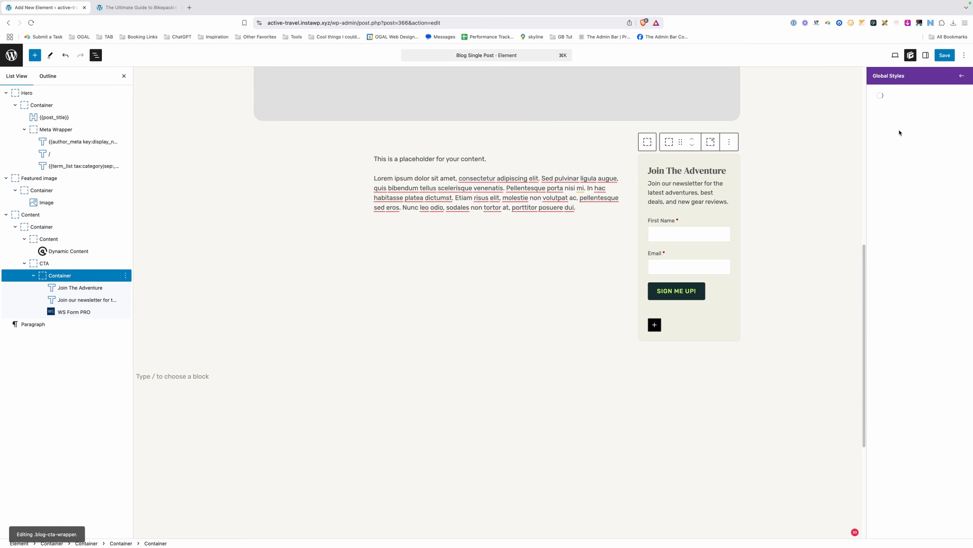
pyautogui.scroll(-3, 925, 367)
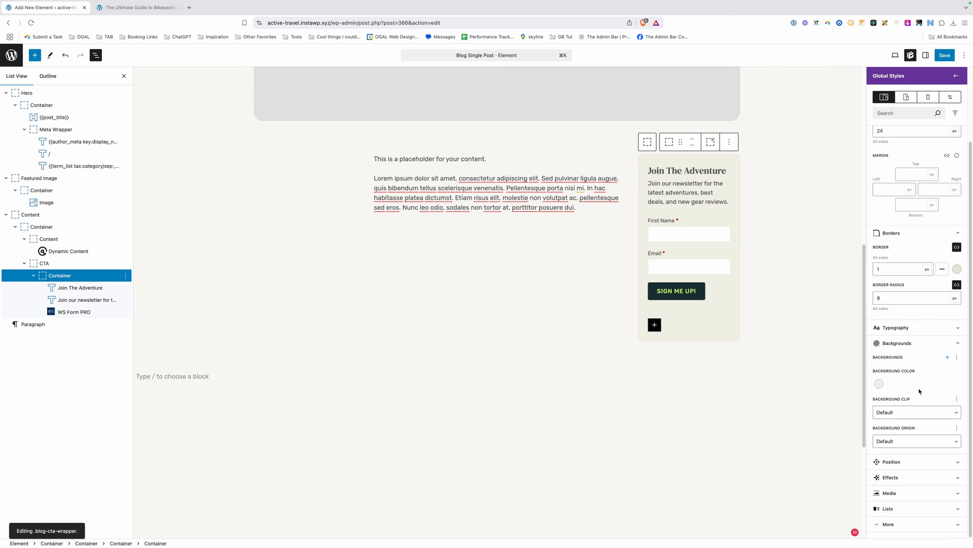
pyautogui.click(947, 357)
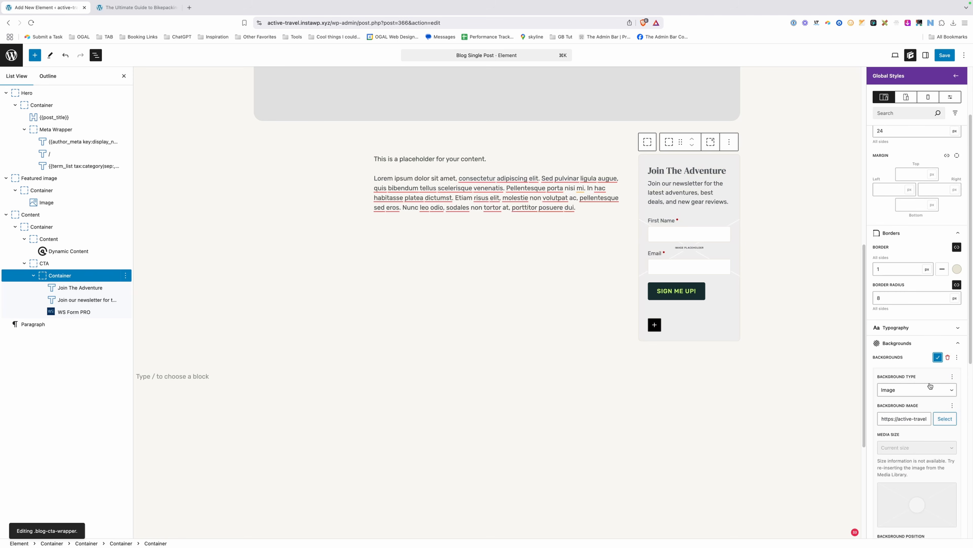
pyautogui.click(945, 419)
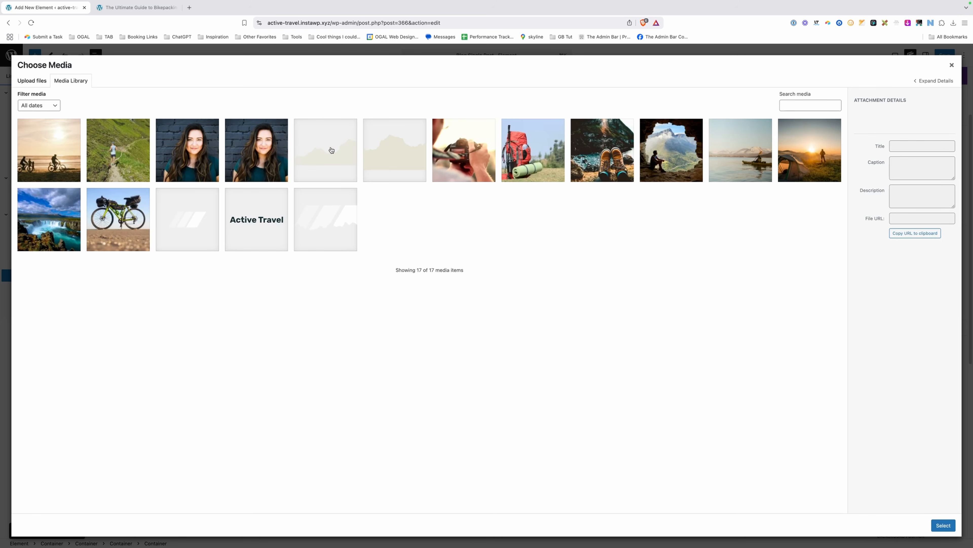
pyautogui.click(405, 160)
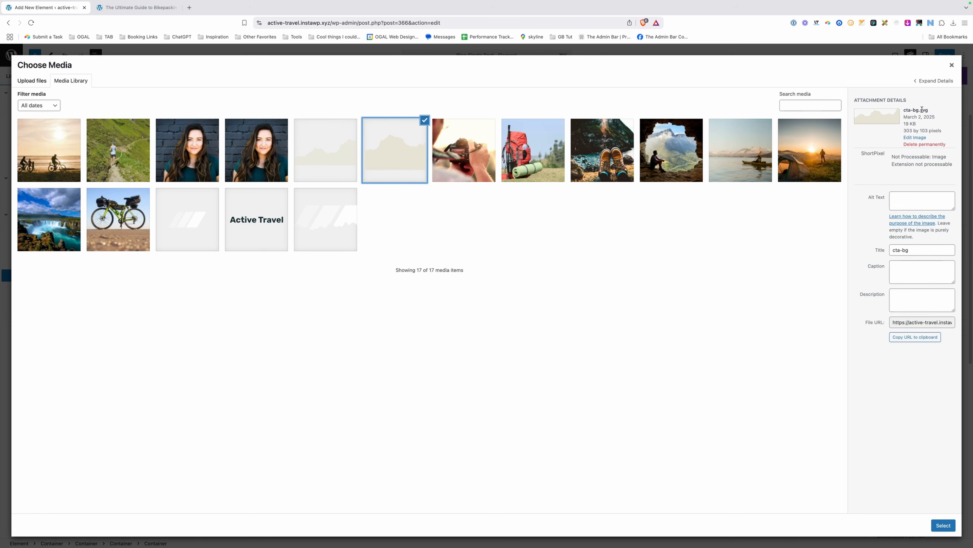
pyautogui.click(943, 525)
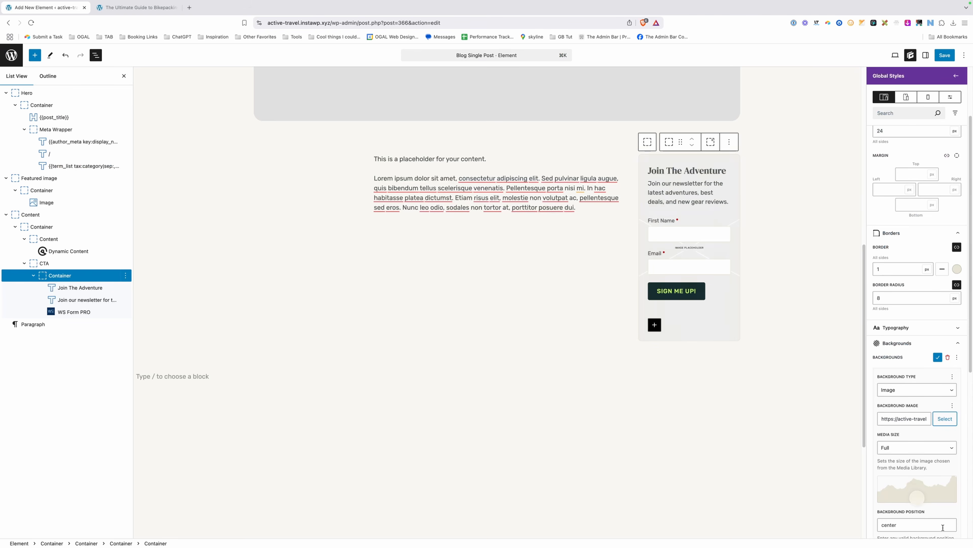
# Set the background size to contain and its position to bottom center.
pyautogui.scroll(-5, 911, 367)
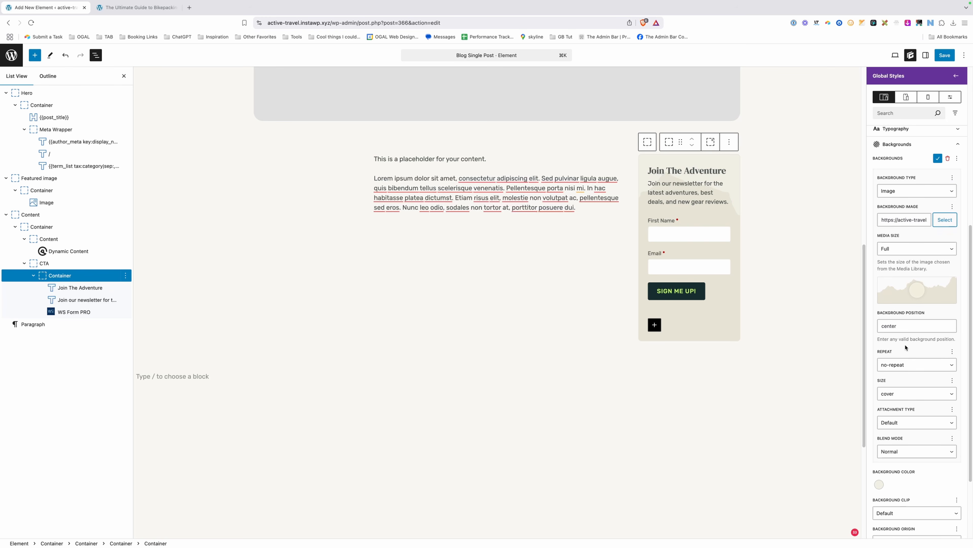
pyautogui.click(907, 396)
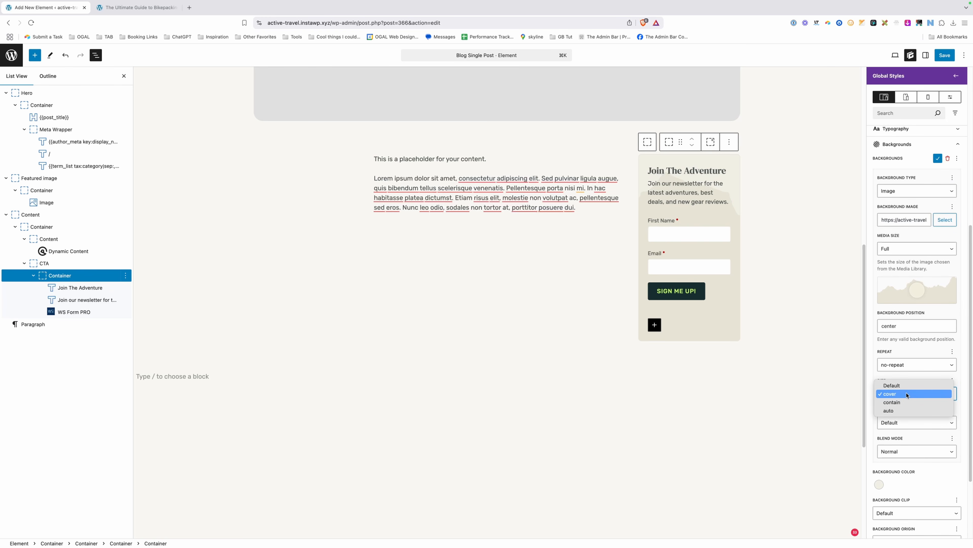
pyautogui.click(906, 402)
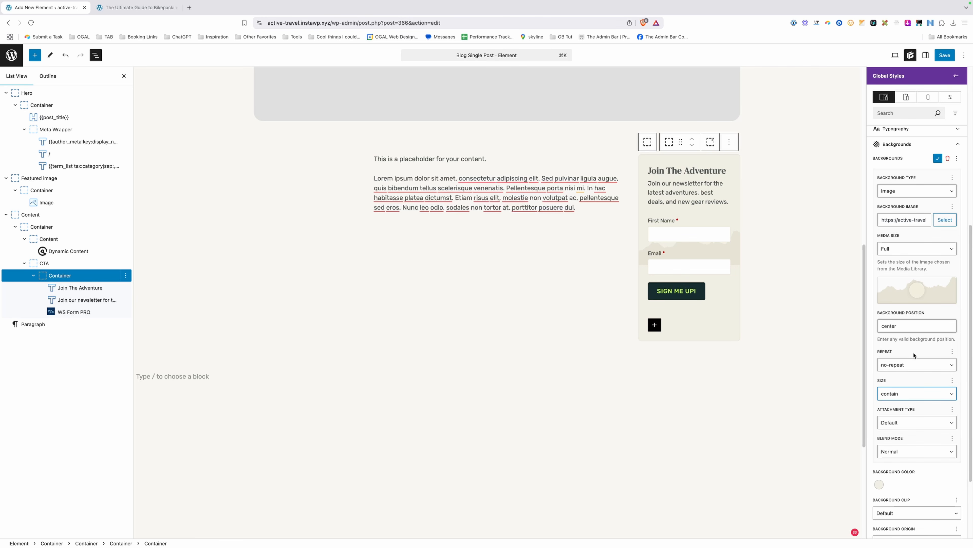
pyautogui.doubleClick(896, 327)
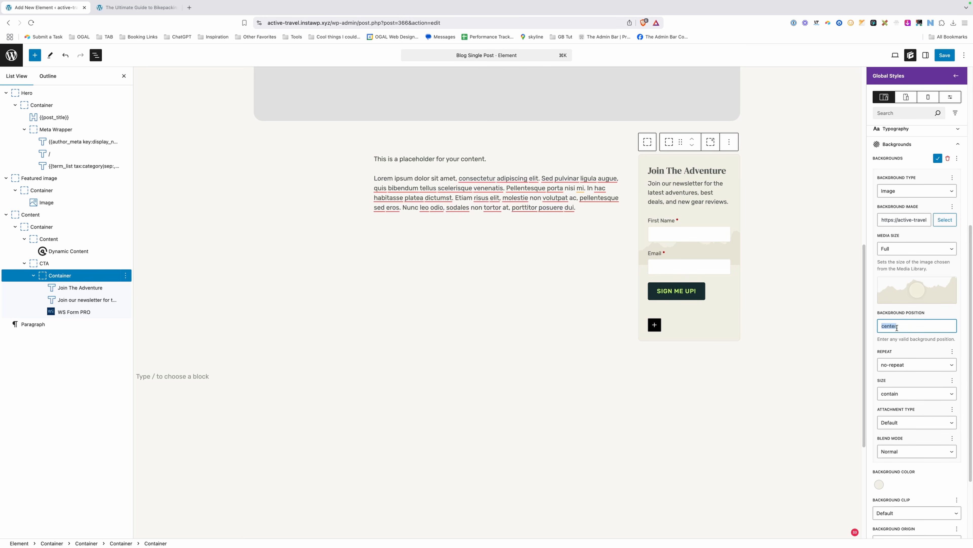
pyautogui.write('bottom ce')
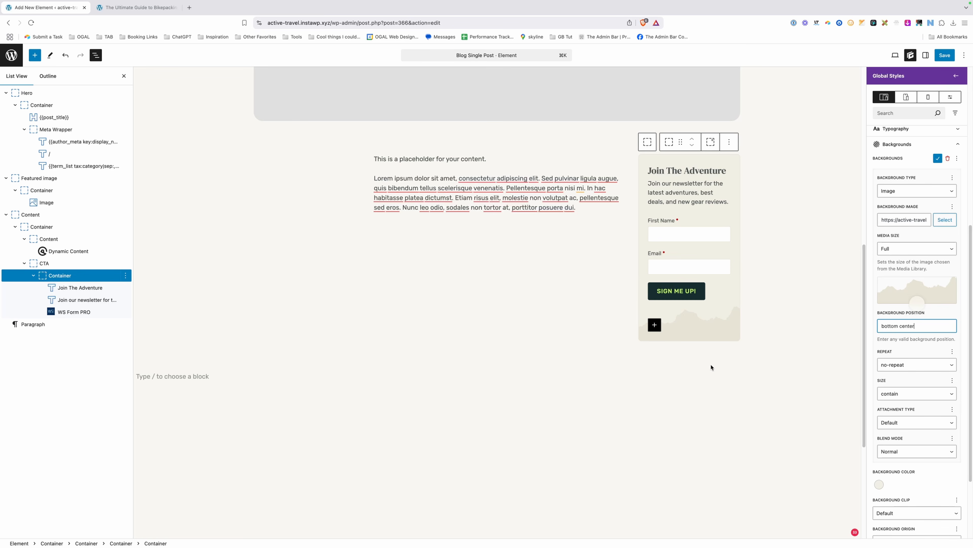
pyautogui.click(536, 258)
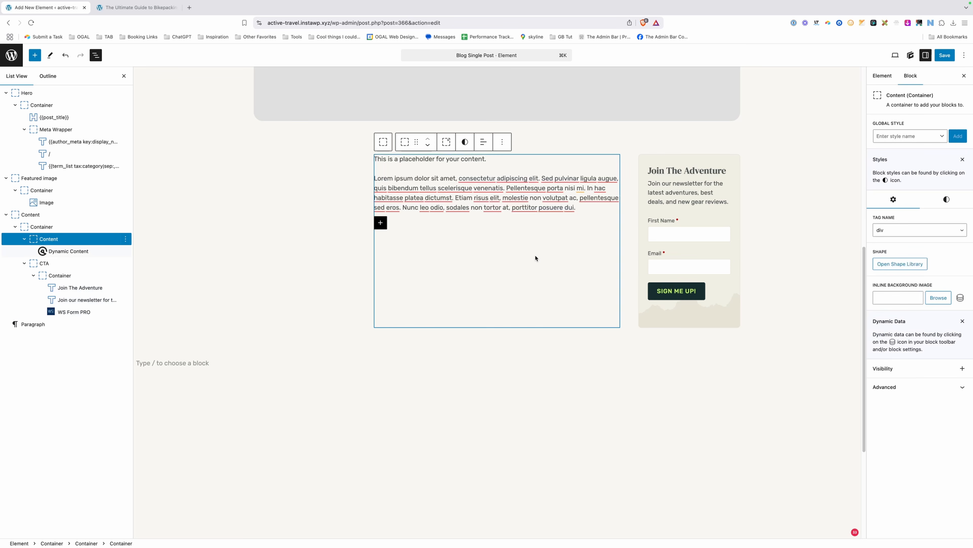
# Save the single-post template and reload the live bikepacking post.
pyautogui.click(943, 55)
pyautogui.click(939, 55)
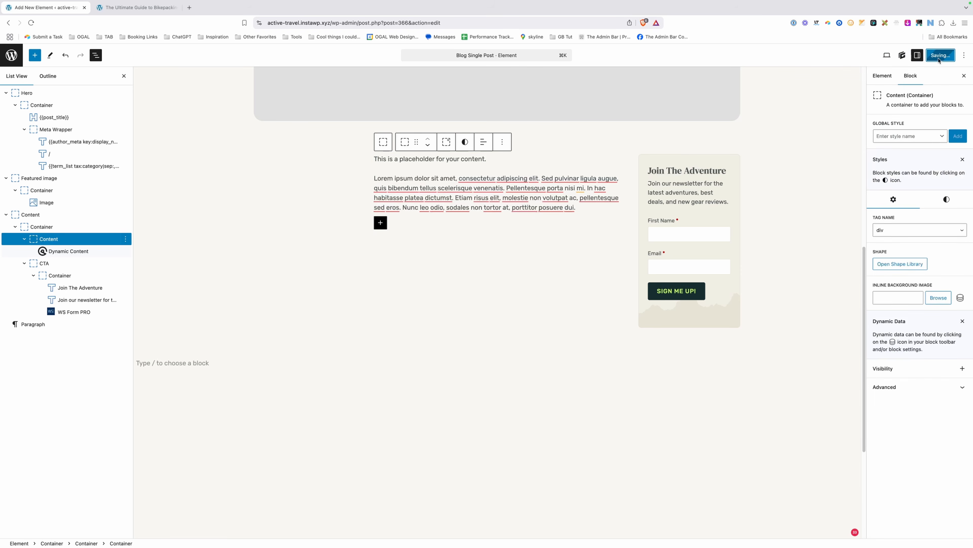
pyautogui.click(127, 8)
pyautogui.click(306, 18)
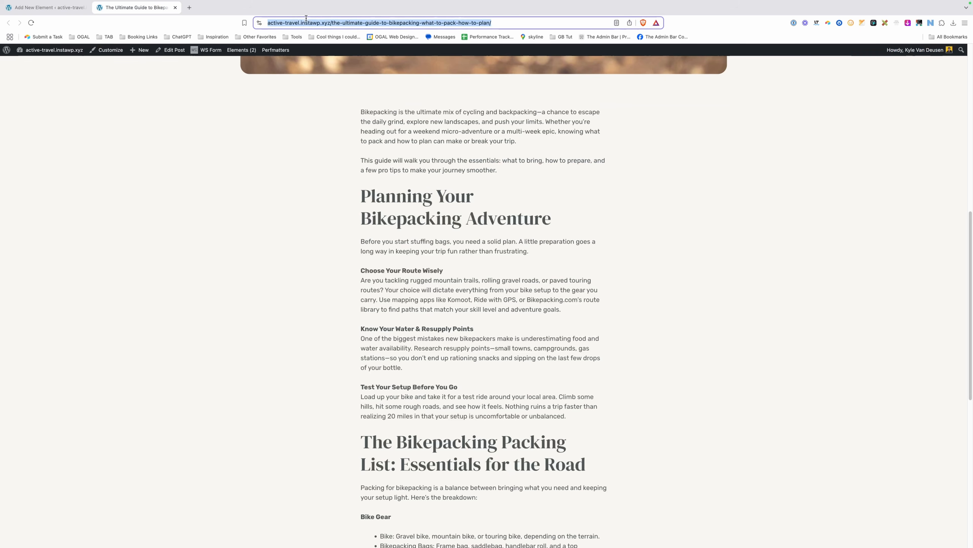
pyautogui.press('Return')
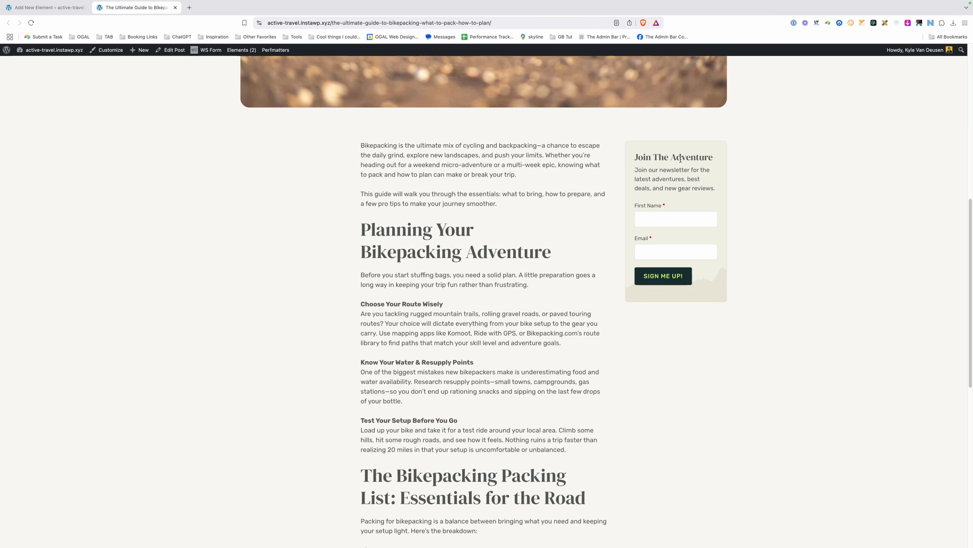
# Check the Join The Adventure heading, description and newsletter fields on the live post.
pyautogui.moveTo(635, 157); pyautogui.dragTo(713, 157)
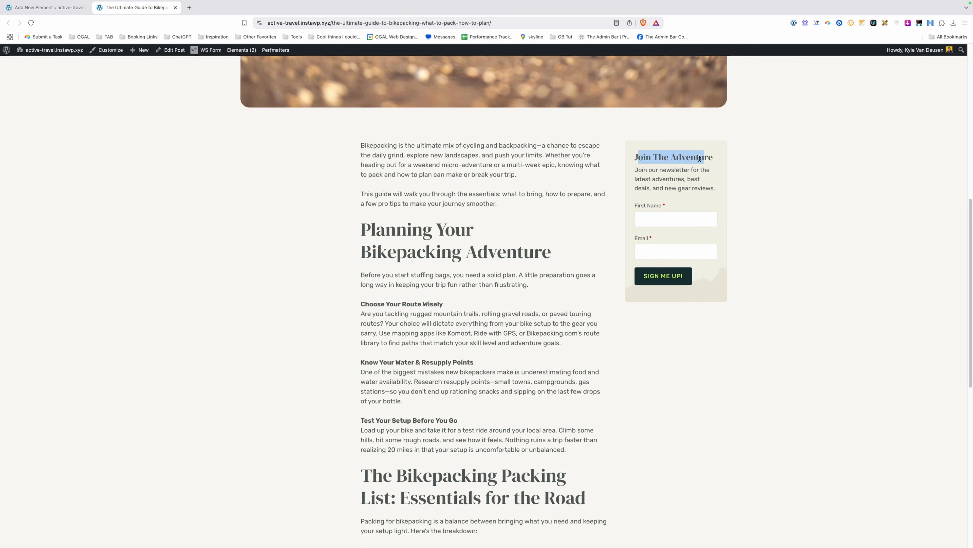
pyautogui.click(633, 177)
pyautogui.moveTo(645, 170); pyautogui.dragTo(690, 187)
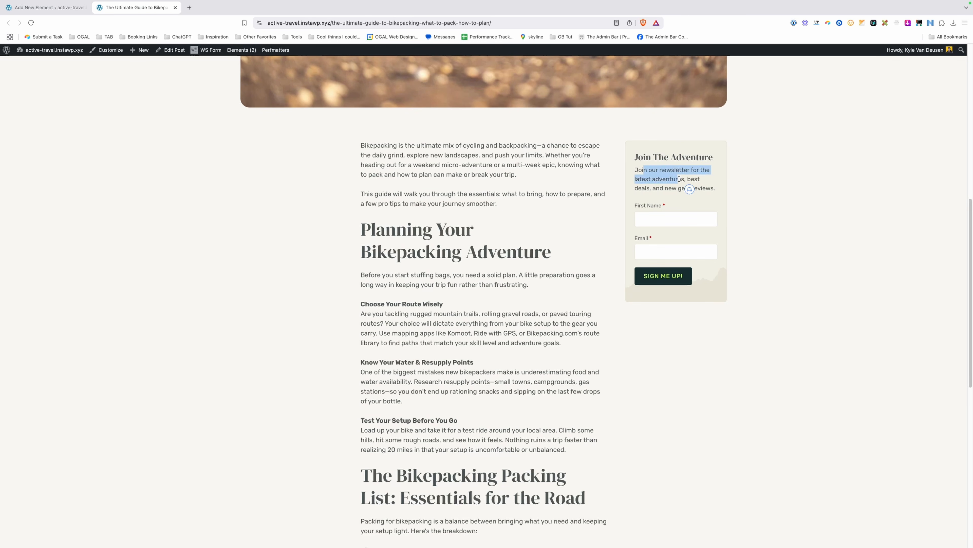
pyautogui.click(667, 219)
pyautogui.click(664, 249)
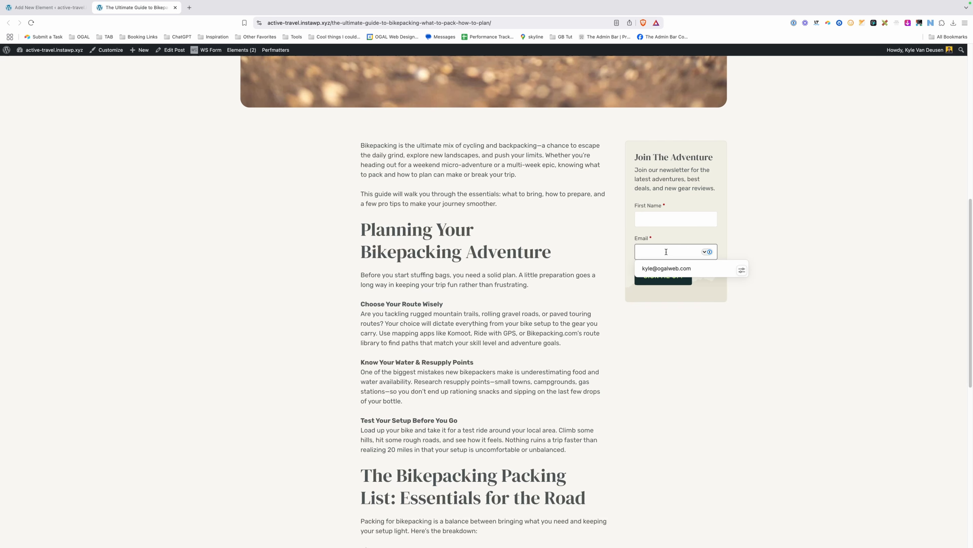
pyautogui.click(820, 253)
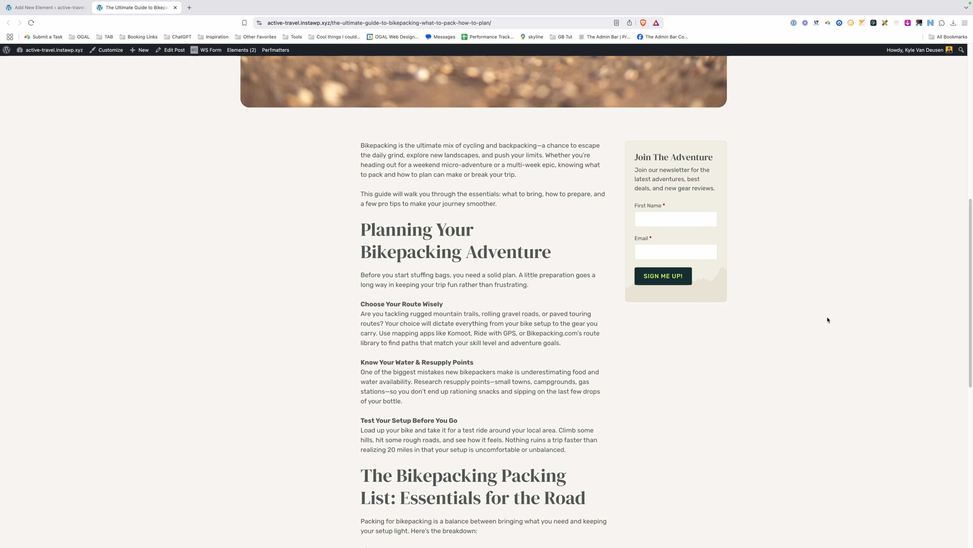
pyautogui.scroll(-3, 828, 319)
pyautogui.scroll(4, 828, 319)
# Inspect the page in responsive mode at 1473px wide, then return to the template editor.
pyautogui.rightClick(108, 303)
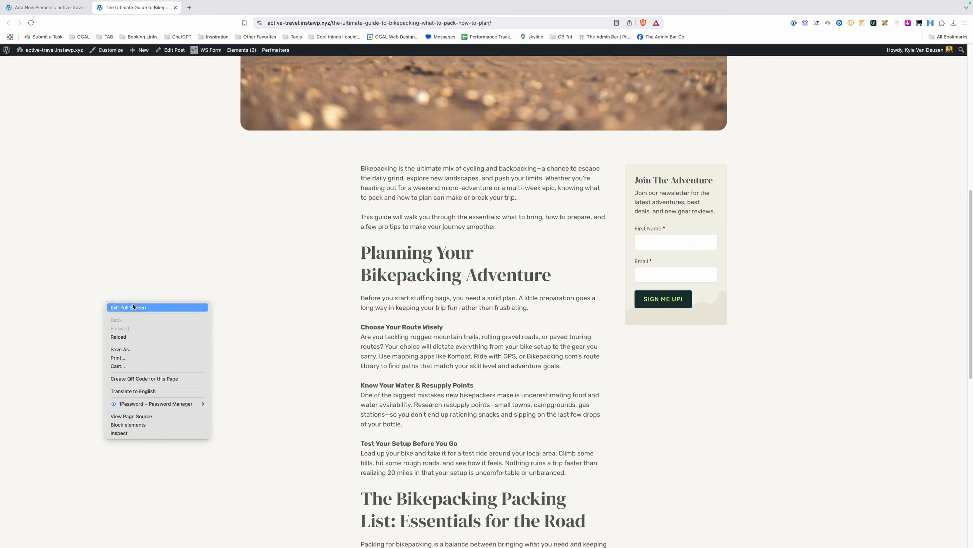
pyautogui.click(174, 433)
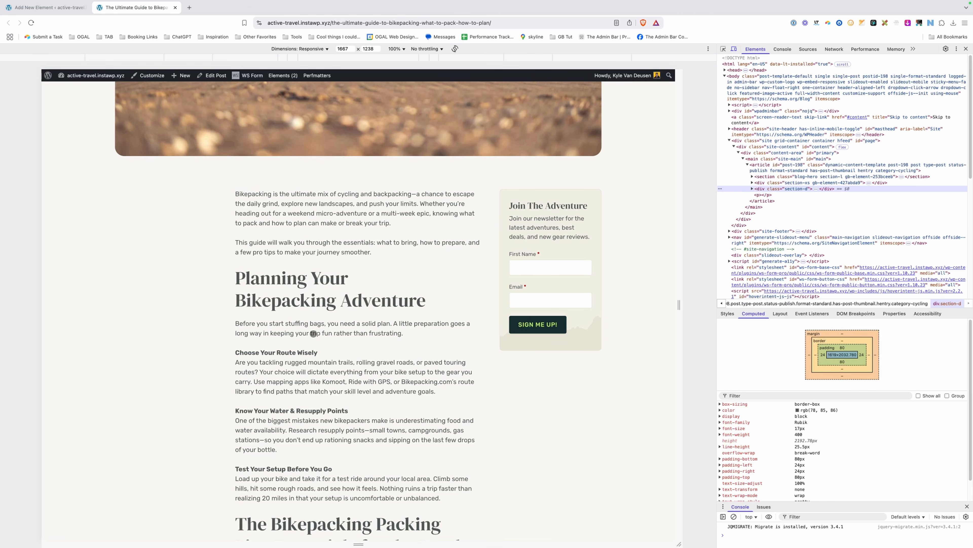
pyautogui.moveTo(679, 228); pyautogui.dragTo(623, 232)
pyautogui.press('super+1')
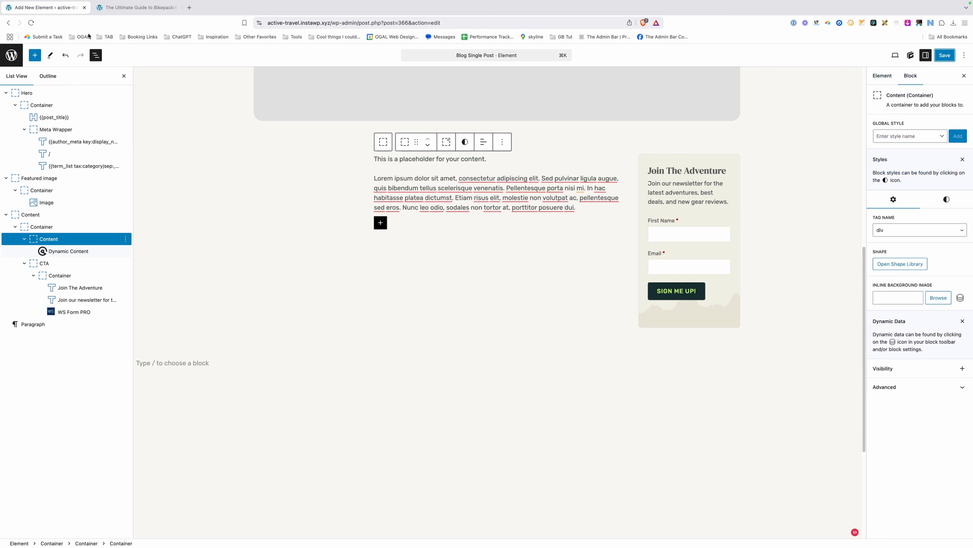
# Open the .blog-content-grid style for the outer grid container at the tablet breakpoint.
pyautogui.click(50, 226)
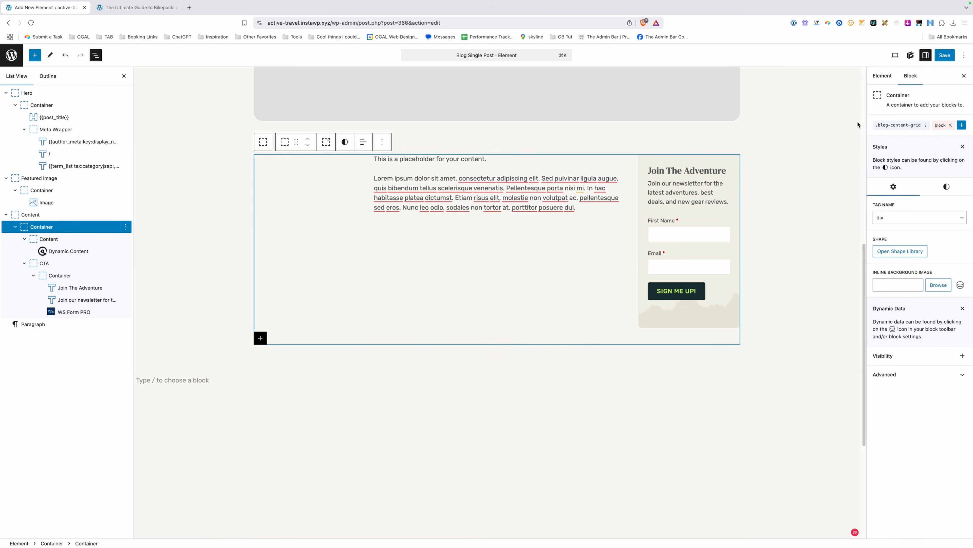
pyautogui.click(891, 128)
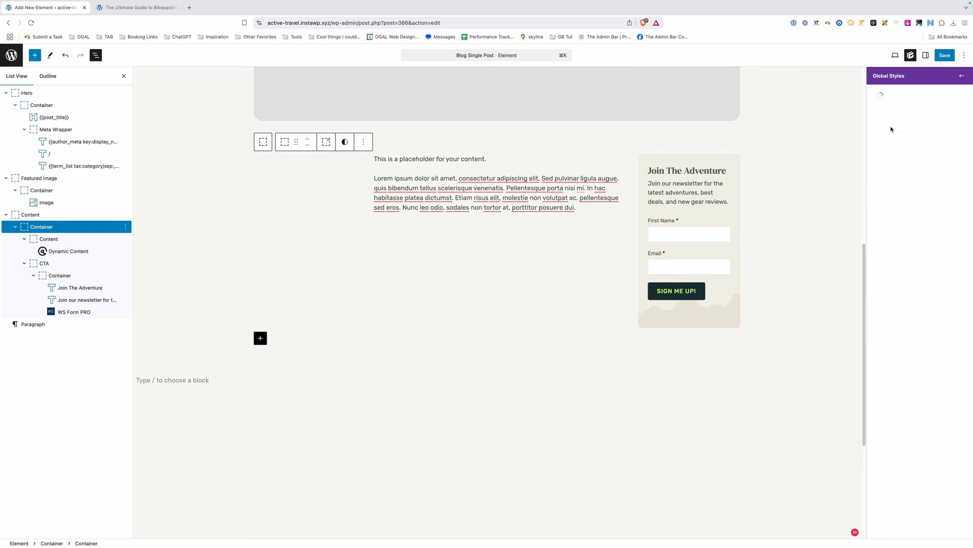
pyautogui.click(907, 124)
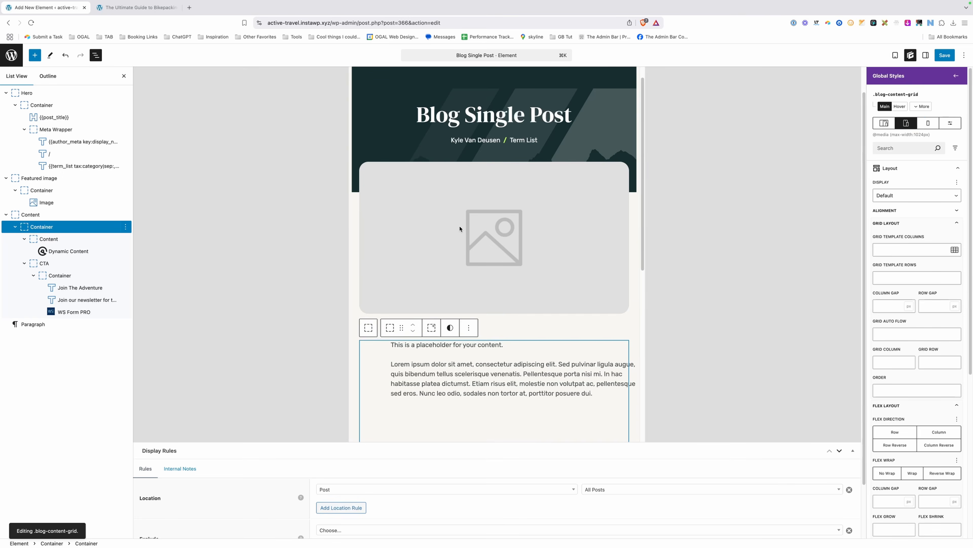
pyautogui.scroll(-3, 460, 229)
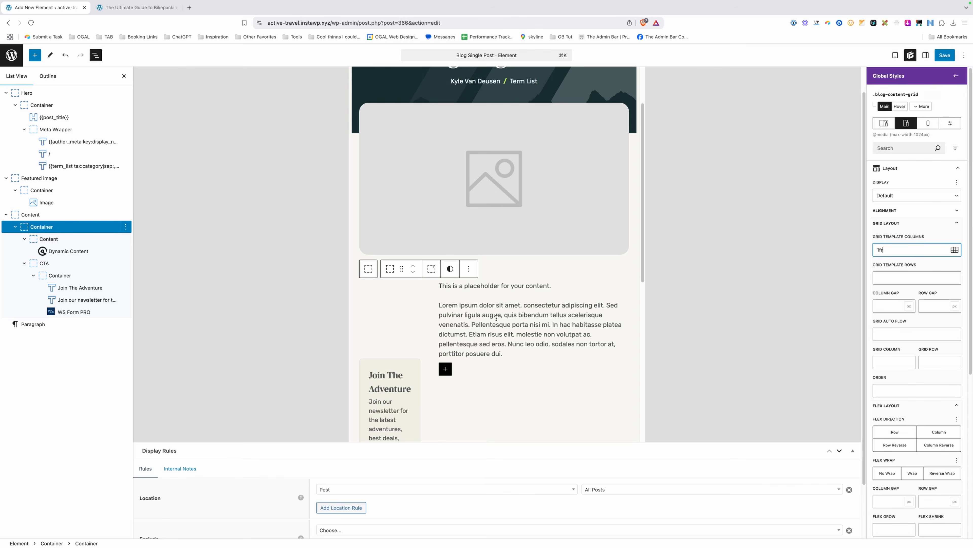
# Set the Content container's grid column to 1 and save the template.
pyautogui.click(63, 240)
pyautogui.click(947, 199)
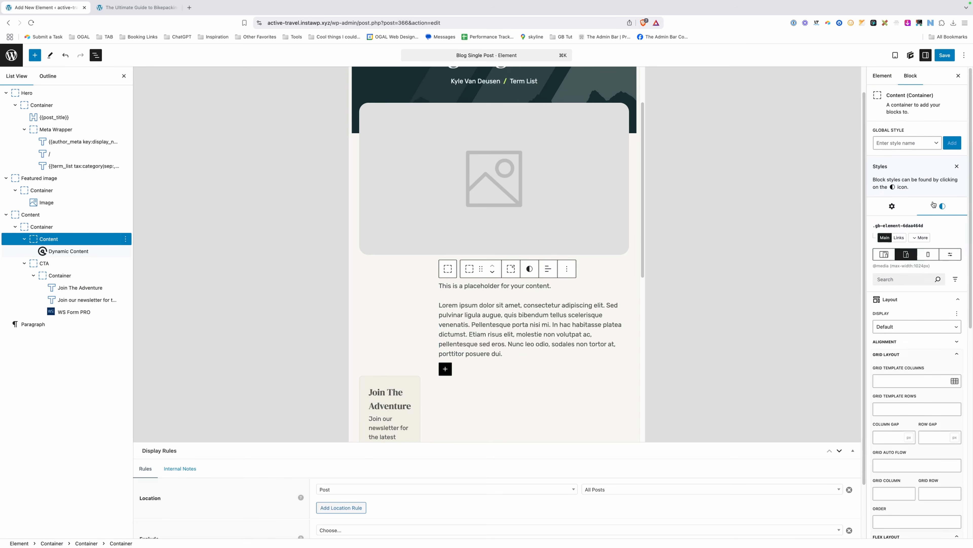
pyautogui.scroll(-5, 899, 326)
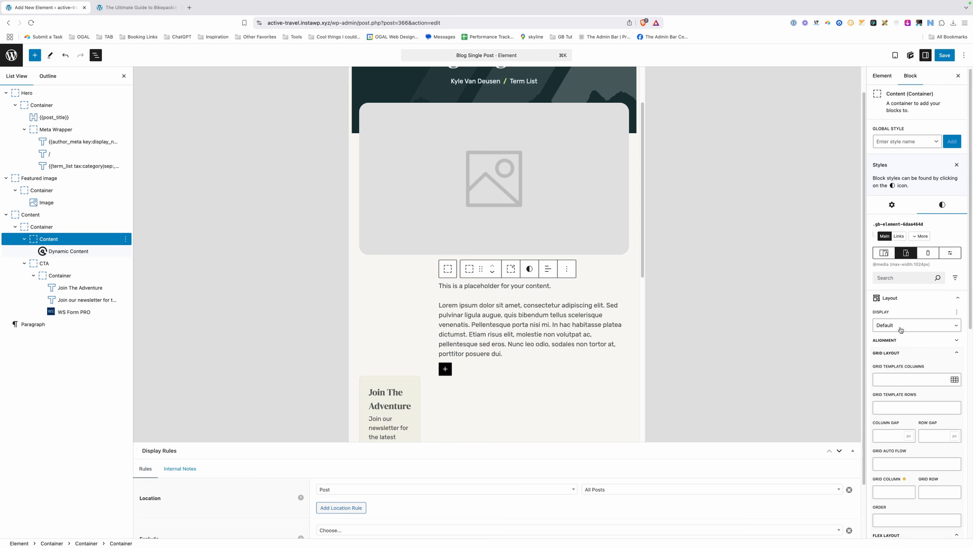
pyautogui.click(896, 352)
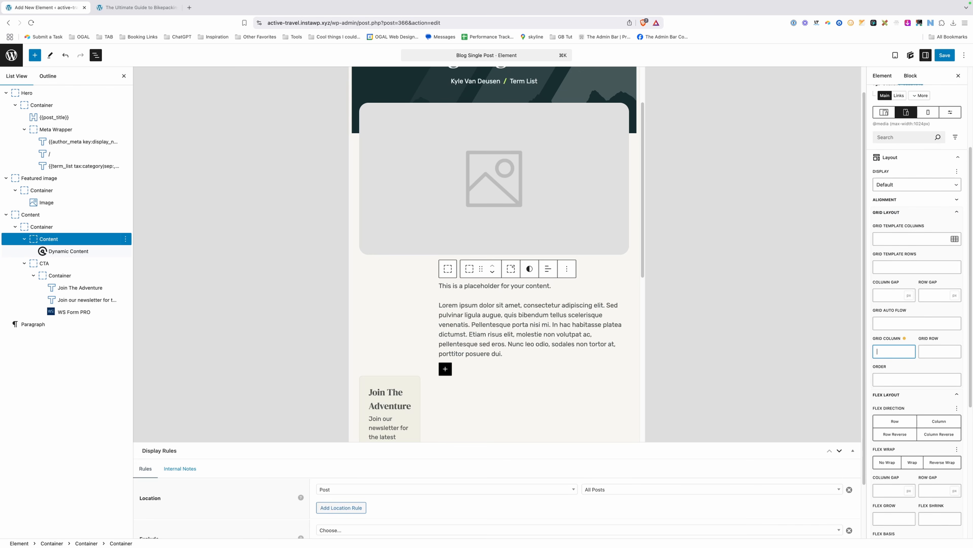
pyautogui.write('1')
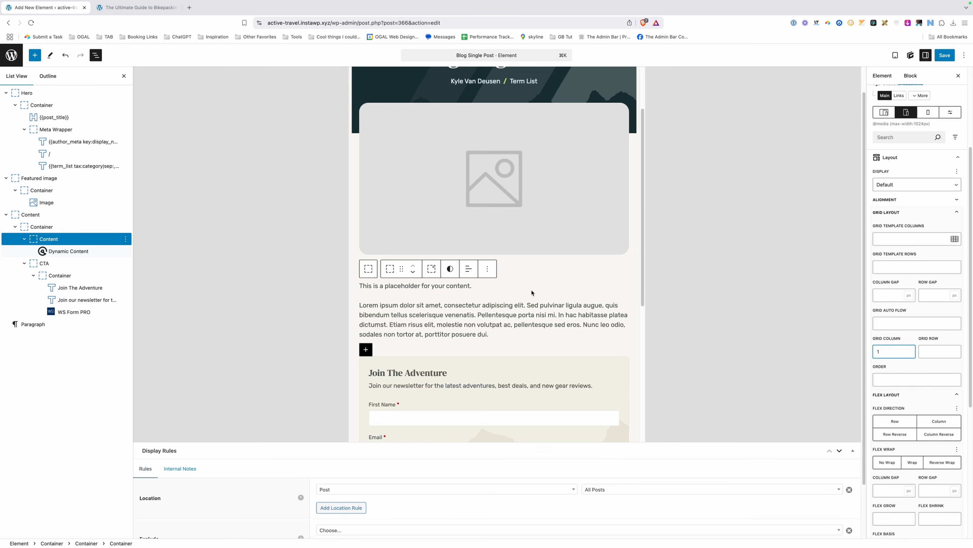
pyautogui.scroll(-2, 531, 293)
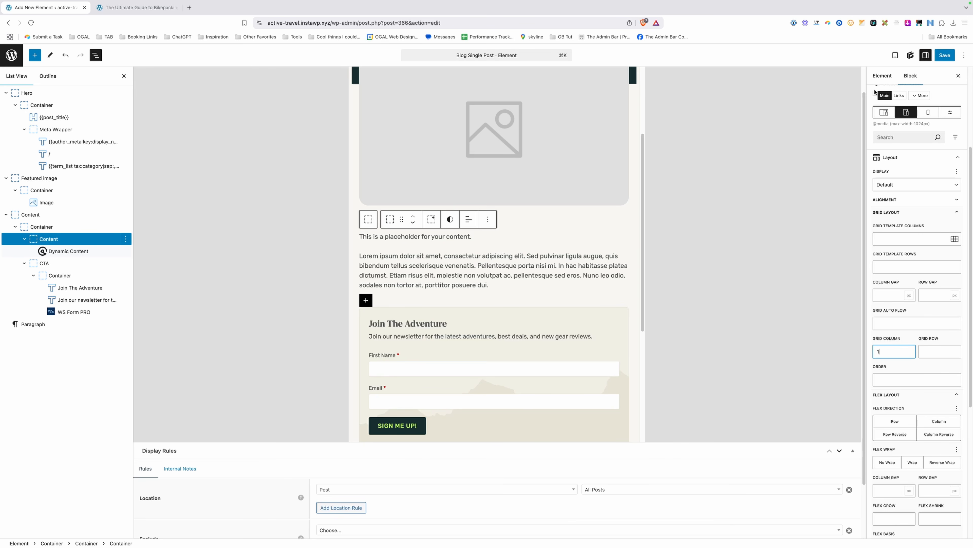
pyautogui.click(945, 55)
pyautogui.click(949, 54)
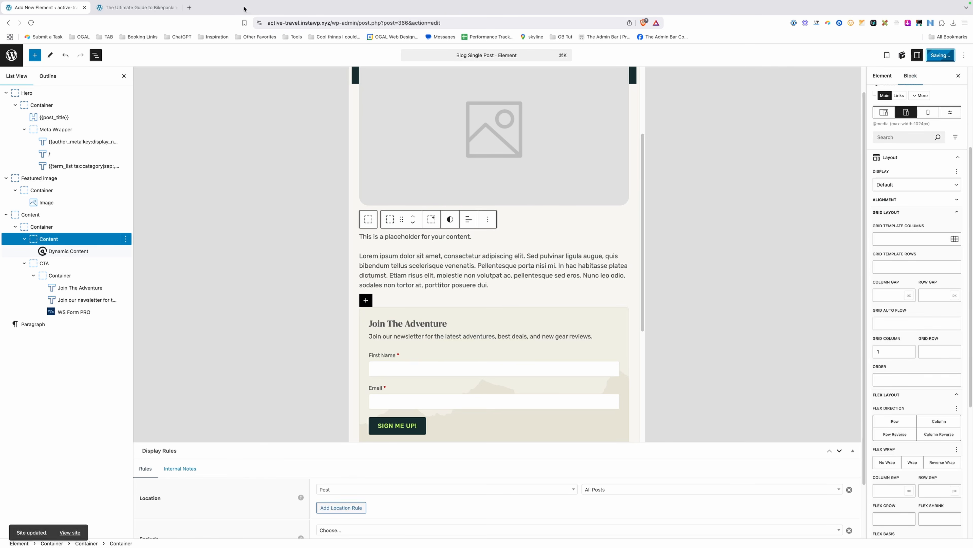
pyautogui.click(166, 8)
pyautogui.click(295, 22)
pyautogui.press('Return')
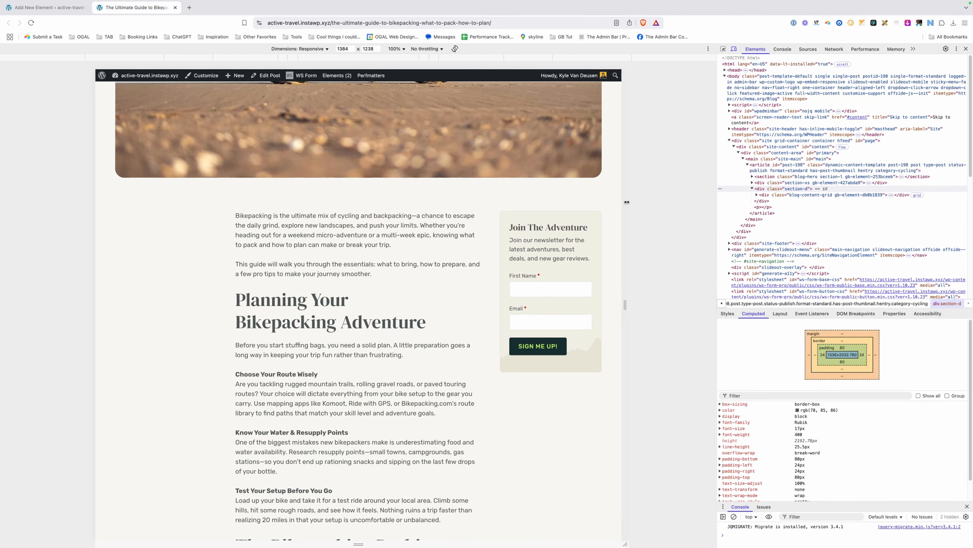
pyautogui.moveTo(625, 200); pyautogui.dragTo(553, 198)
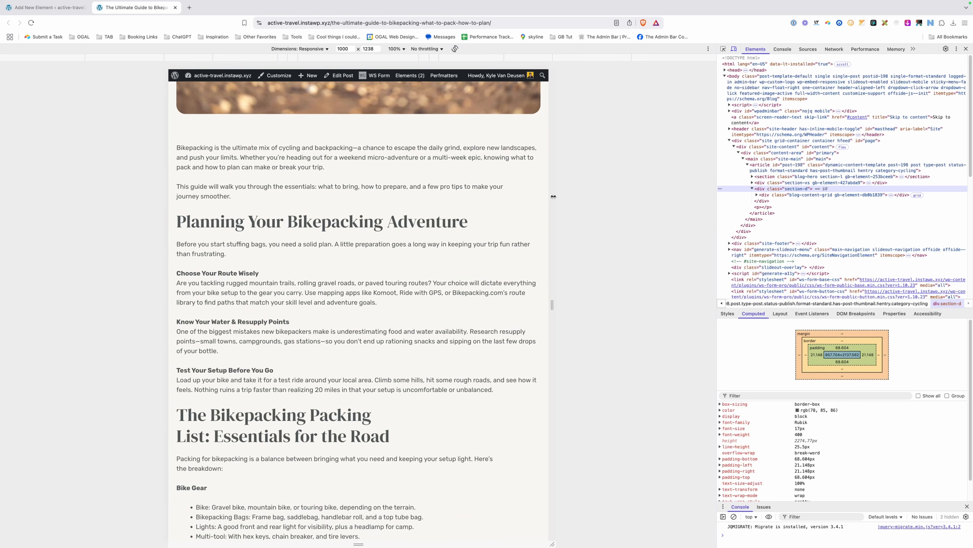
pyautogui.scroll(-15, 406, 269)
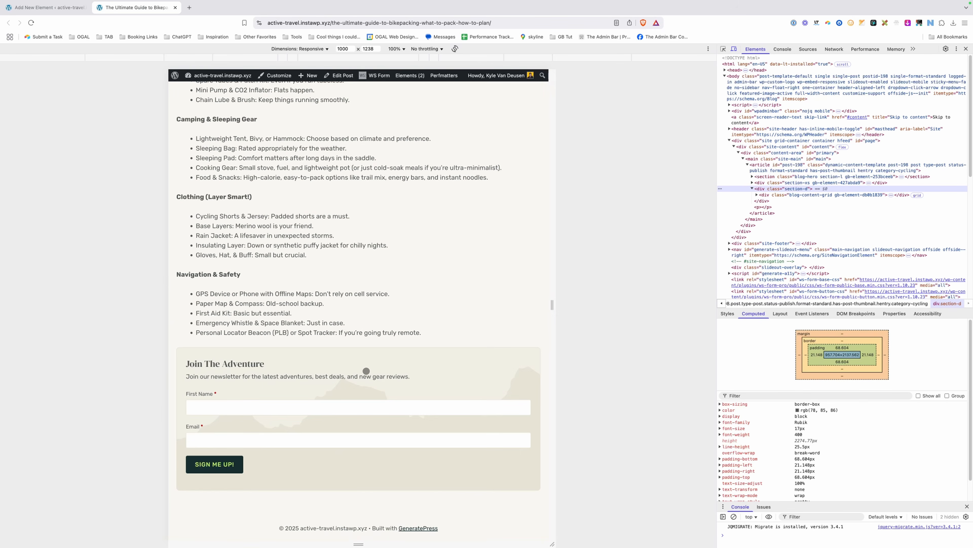
pyautogui.moveTo(548, 286); pyautogui.dragTo(563, 286)
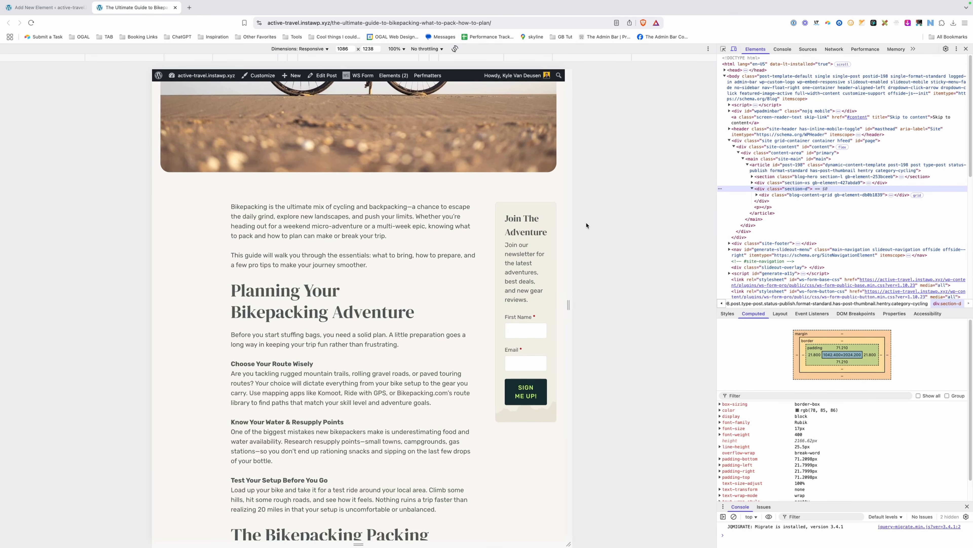
pyautogui.moveTo(574, 220); pyautogui.dragTo(602, 222)
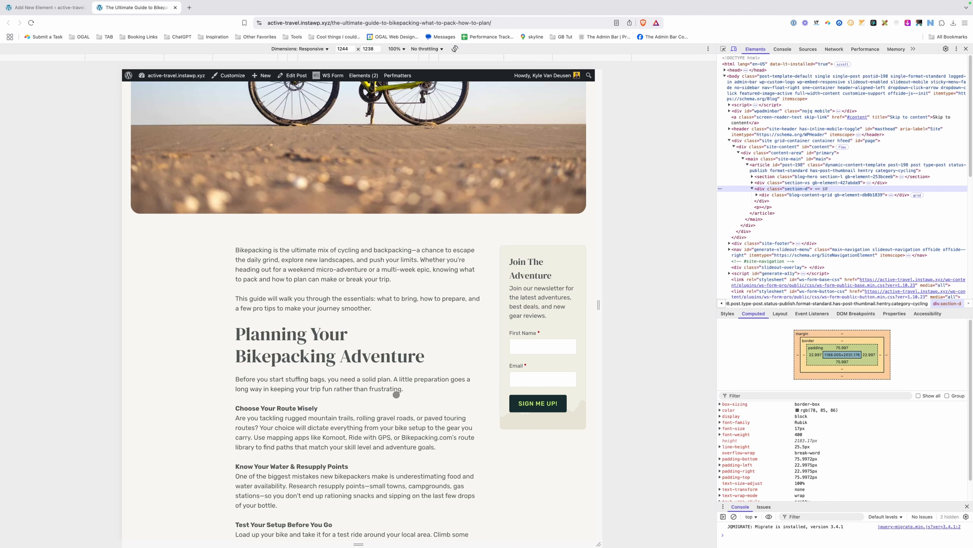
pyautogui.click(45, 7)
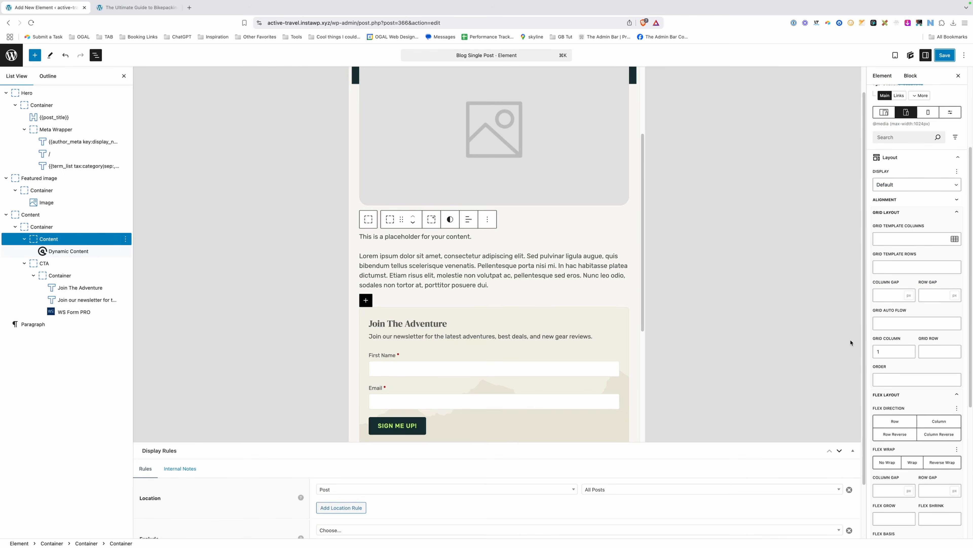
# Clear the tablet 1fr single-column setting from the .blog-content-grid style.
pyautogui.click(65, 230)
pyautogui.click(913, 127)
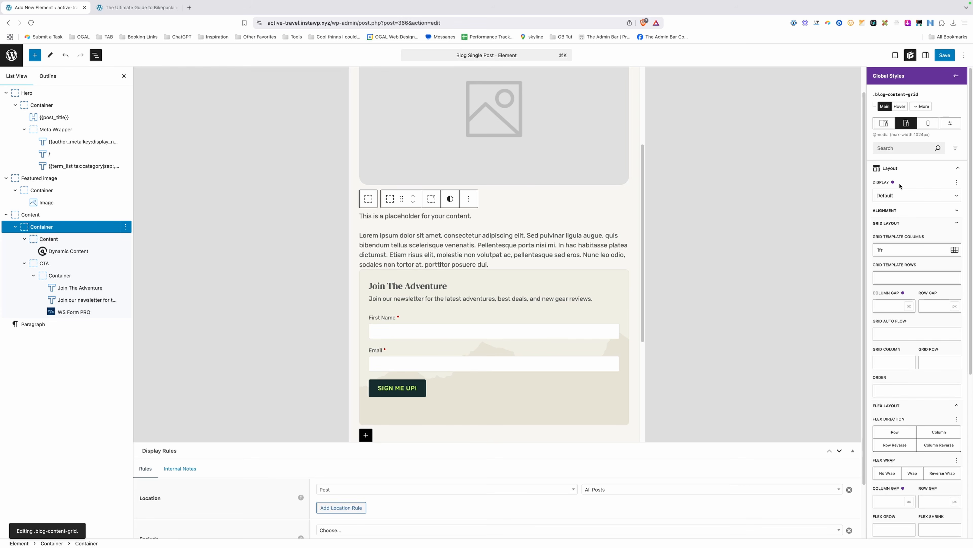
pyautogui.doubleClick(893, 247)
pyautogui.press('BackSpace')
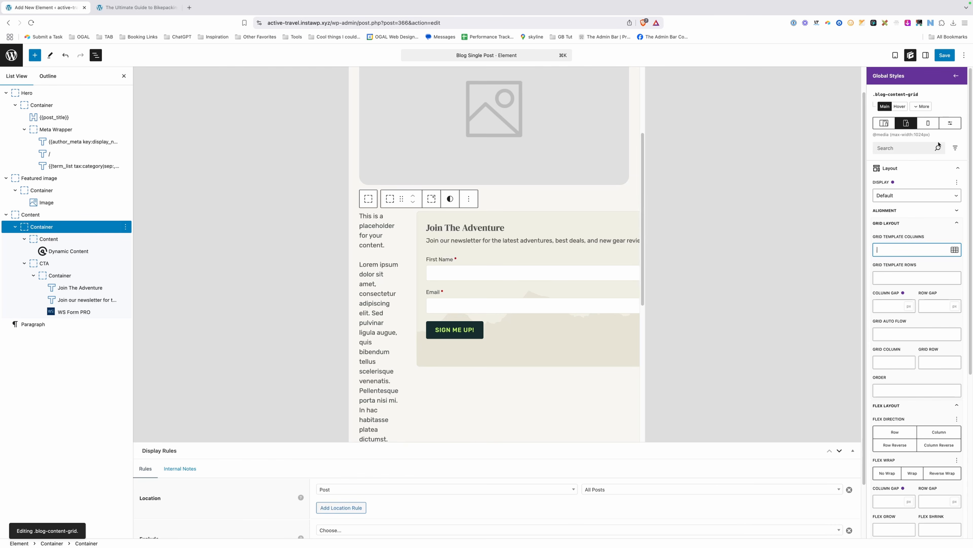
pyautogui.click(952, 124)
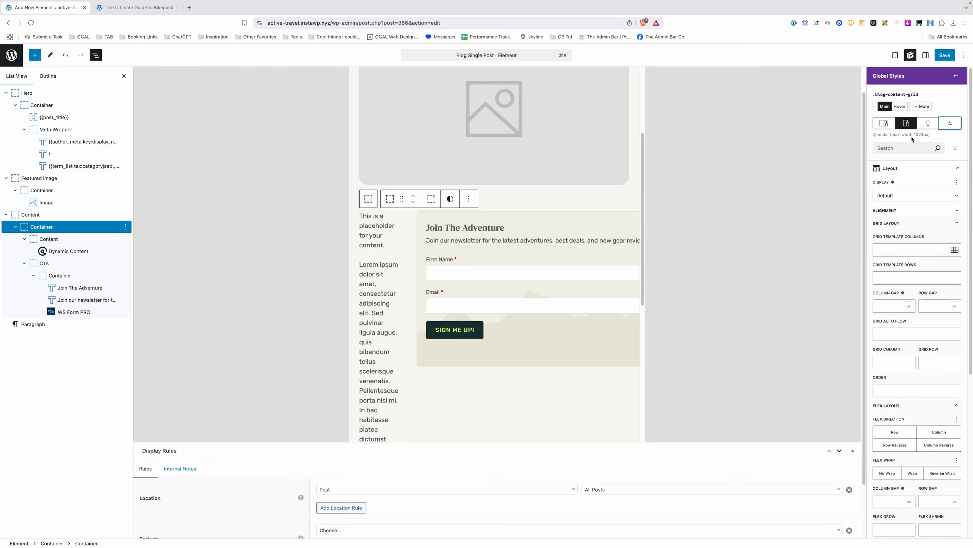
pyautogui.click(956, 124)
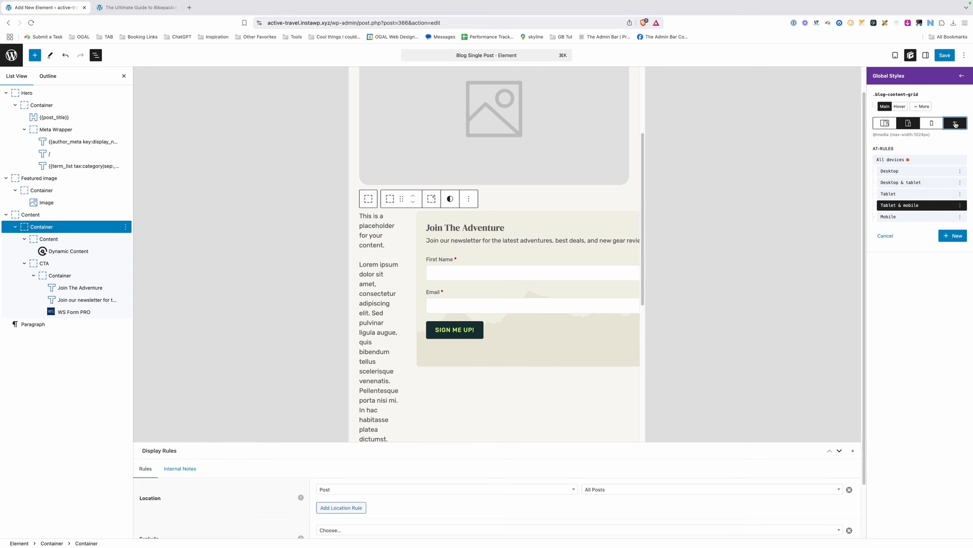
pyautogui.click(953, 237)
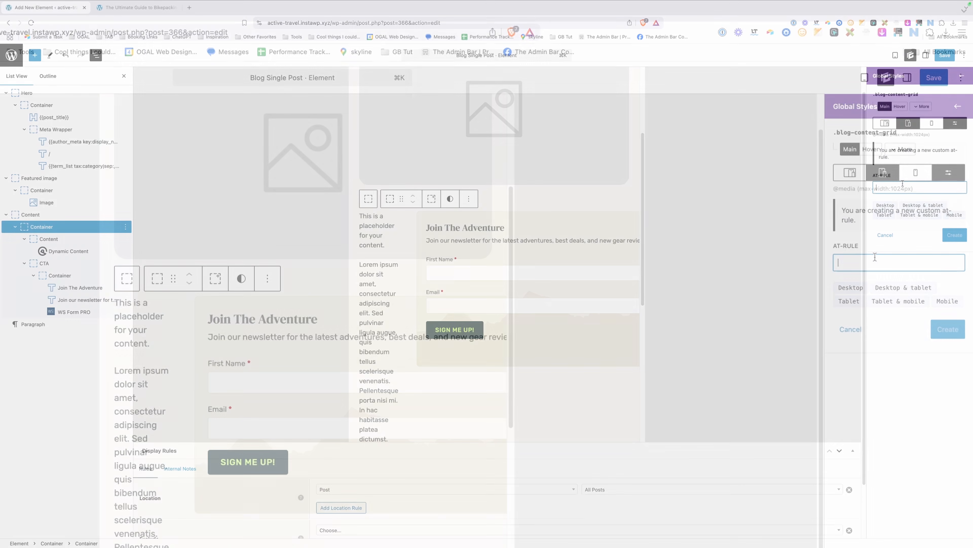
pyautogui.click(902, 184)
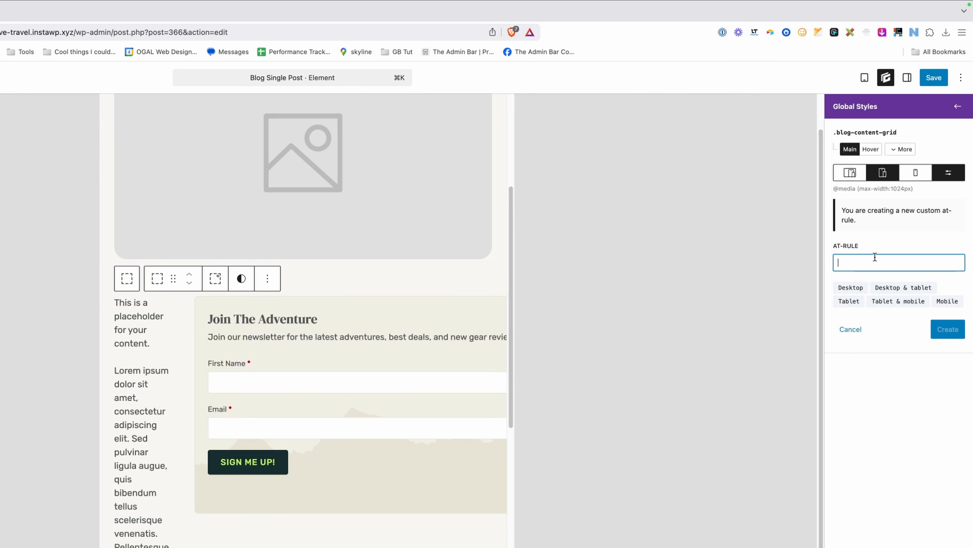
pyautogui.write('@media (max-width: ')
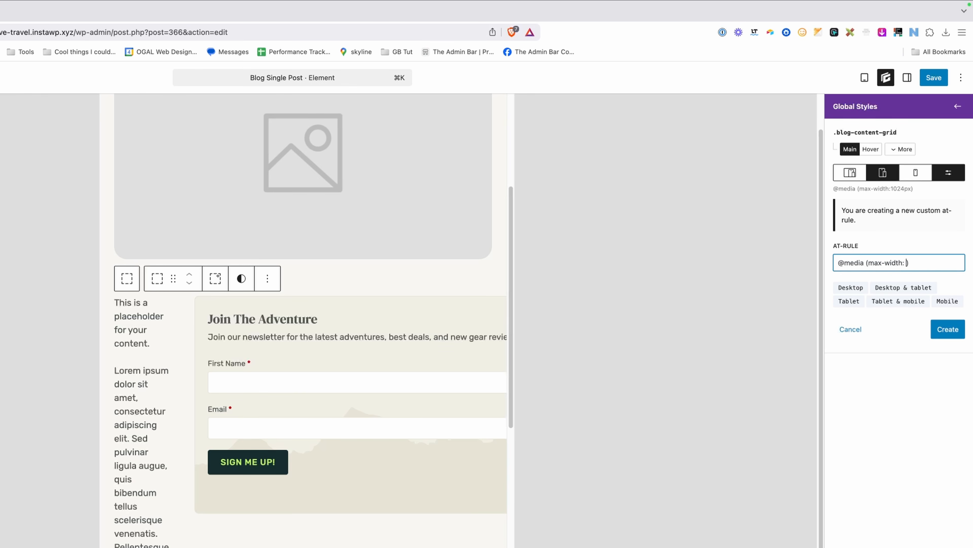
pyautogui.write('12')
pyautogui.write('44')
pyautogui.write('pxx')
pyautogui.click(954, 331)
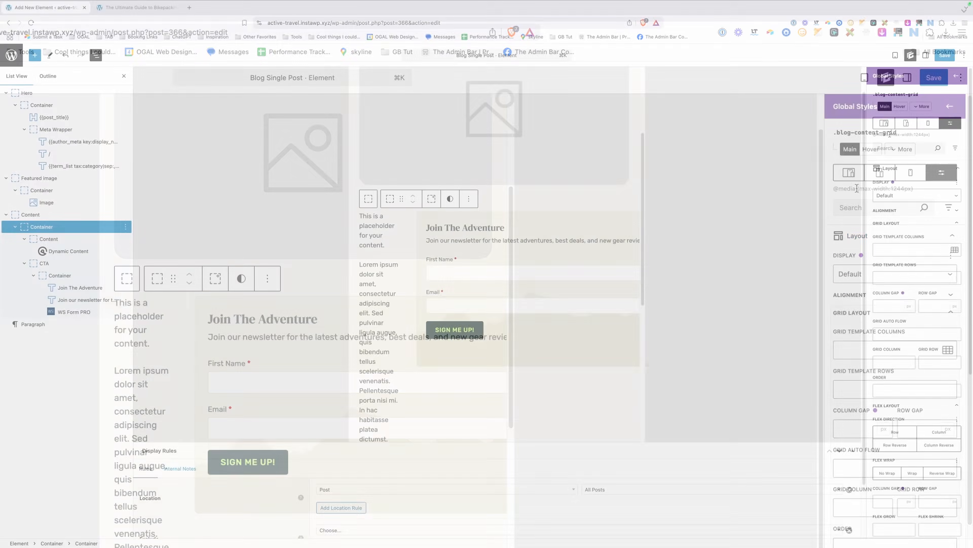
pyautogui.moveTo(851, 189); pyautogui.dragTo(907, 190)
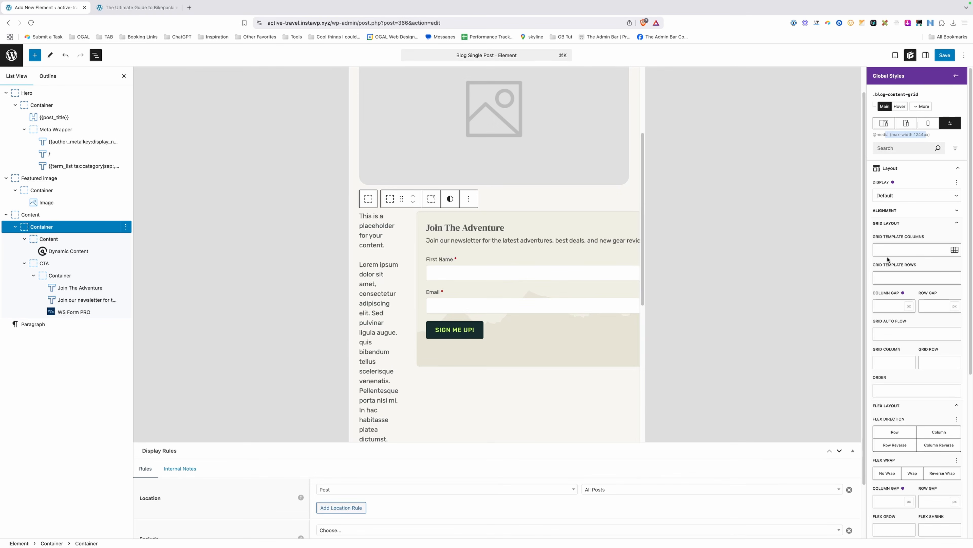
# At 1244px set grid columns to 1fr and row gap to 40, then save.
pyautogui.click(893, 251)
pyautogui.write('1f')
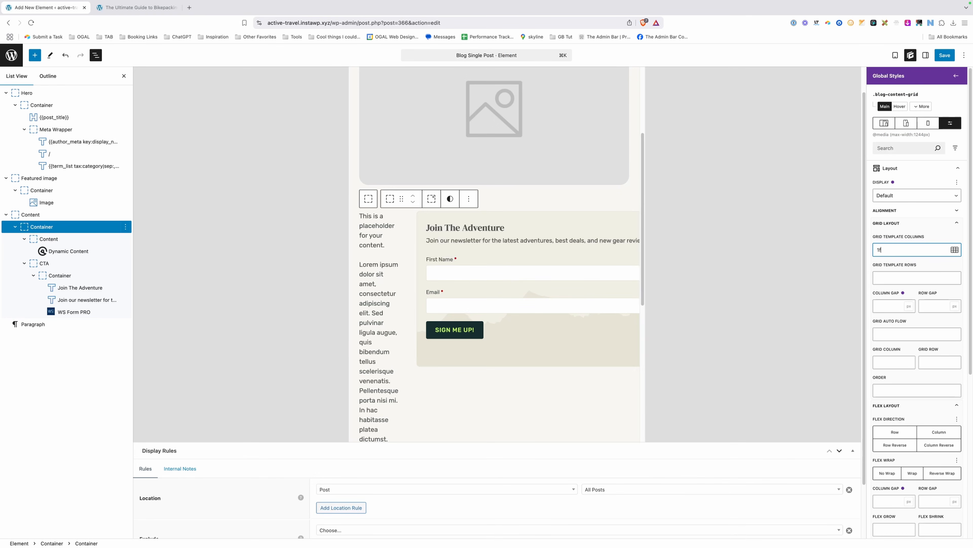
pyautogui.write('r')
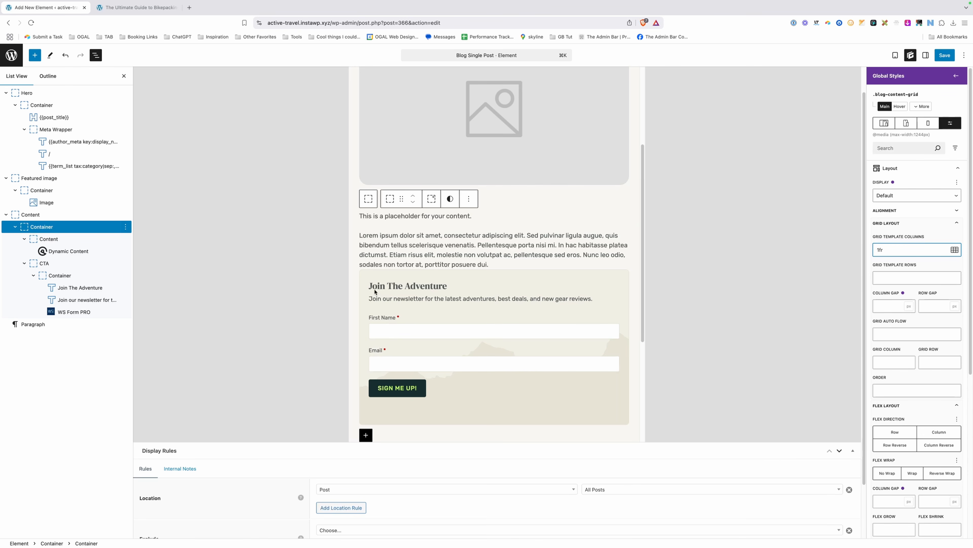
pyautogui.click(939, 305)
pyautogui.write('40')
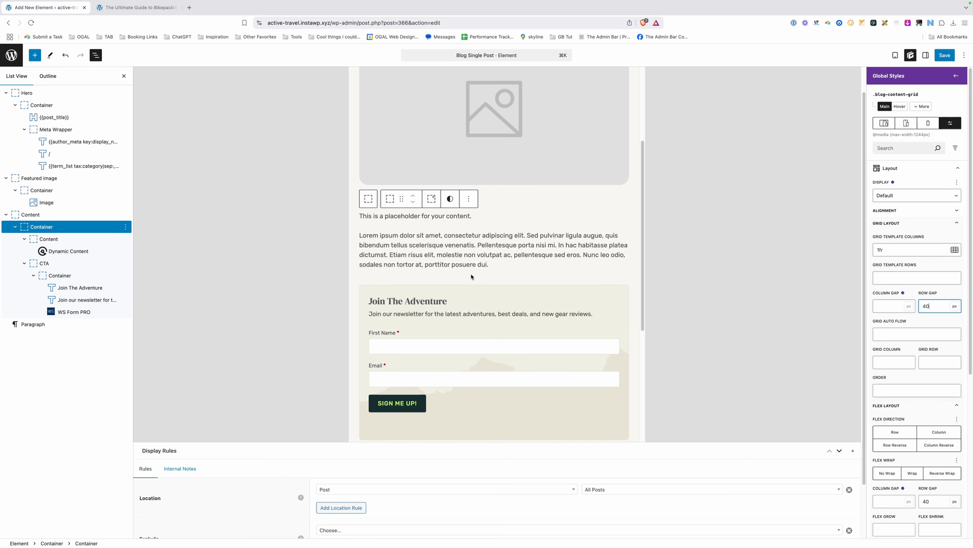
pyautogui.click(944, 55)
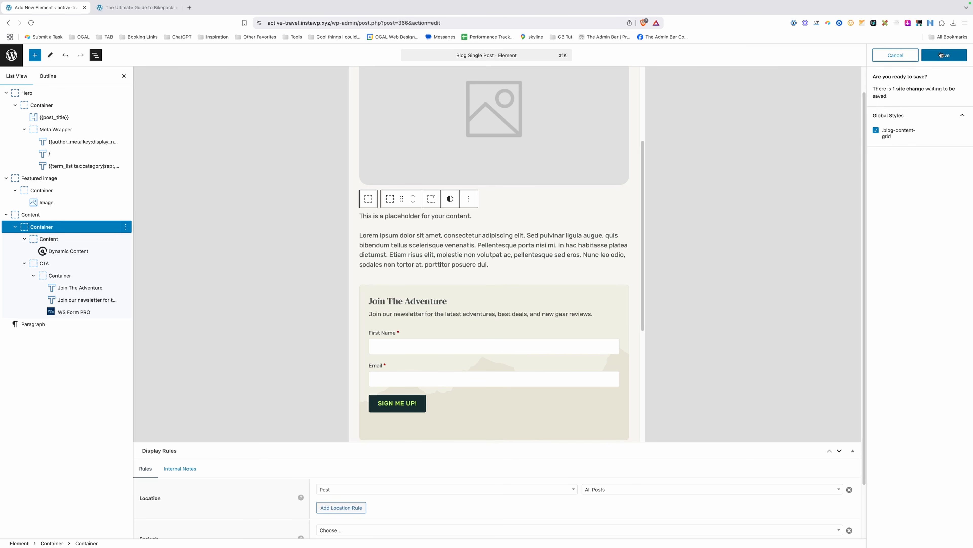
pyautogui.click(945, 55)
pyautogui.click(140, 7)
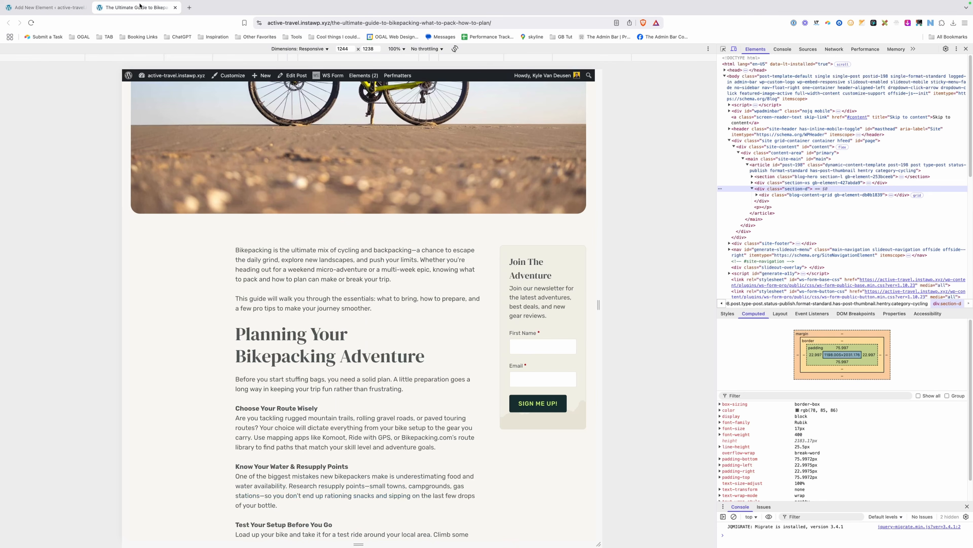
# Reload the live post and scroll down to see the CTA box sitting below the article.
pyautogui.click(366, 24)
pyautogui.press('Return')
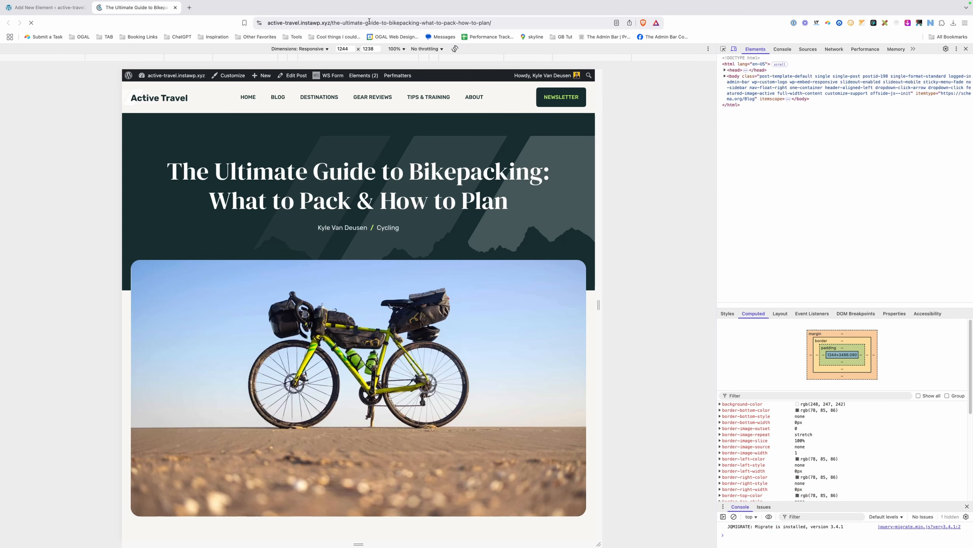
pyautogui.scroll(-9, 460, 244)
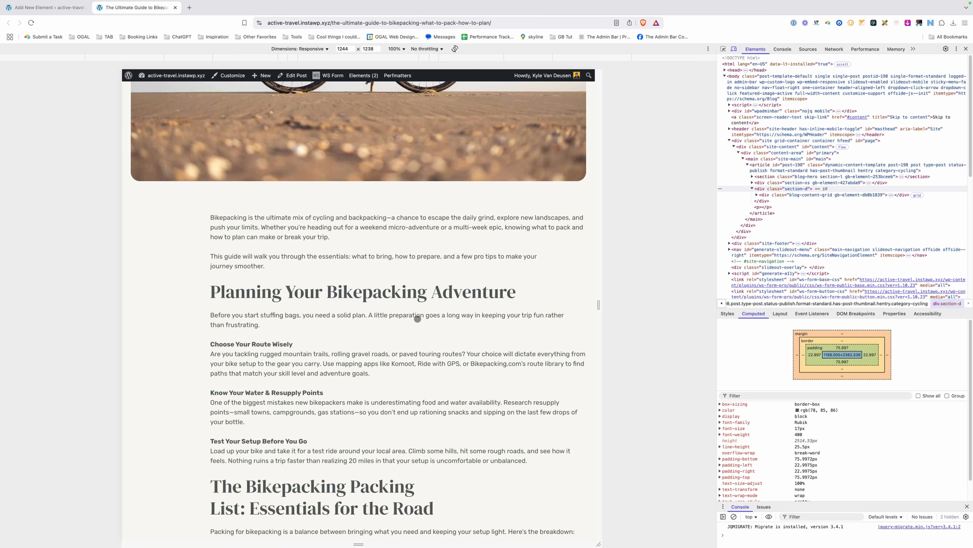
pyautogui.scroll(-3, 521, 274)
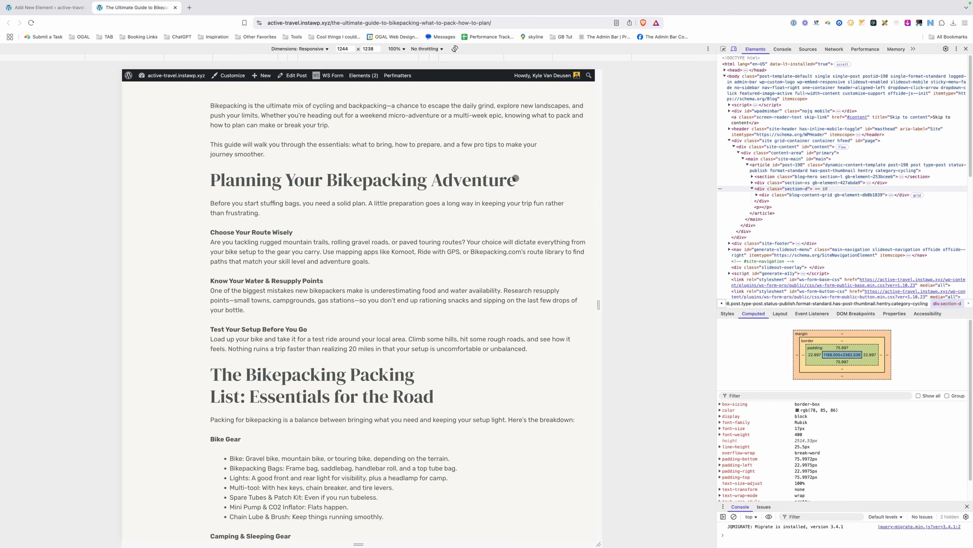
pyautogui.scroll(-13, 516, 178)
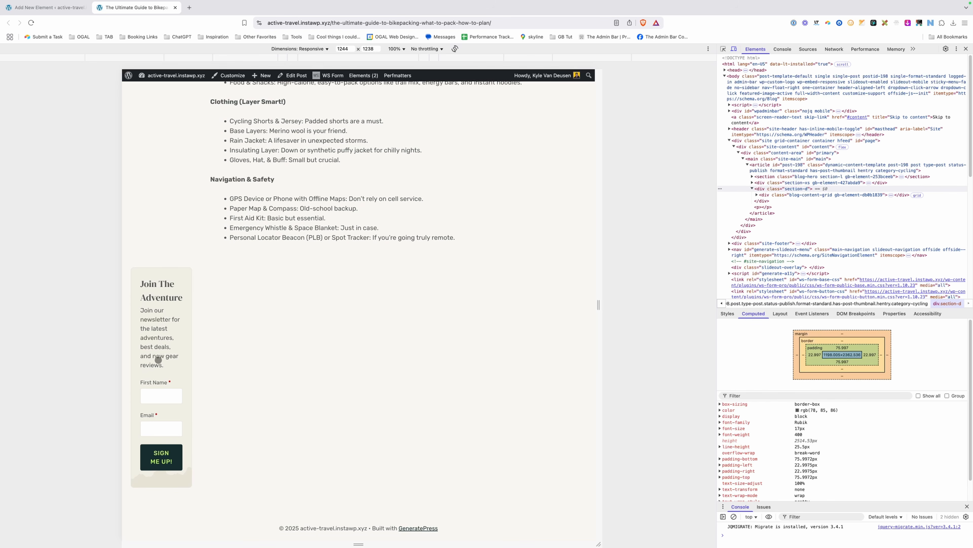
pyautogui.scroll(3, 291, 311)
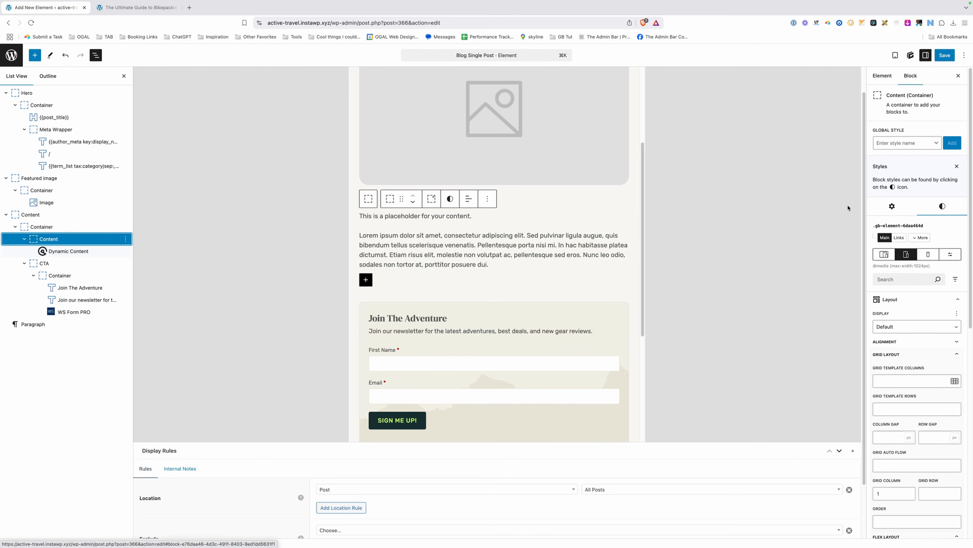
pyautogui.click(951, 252)
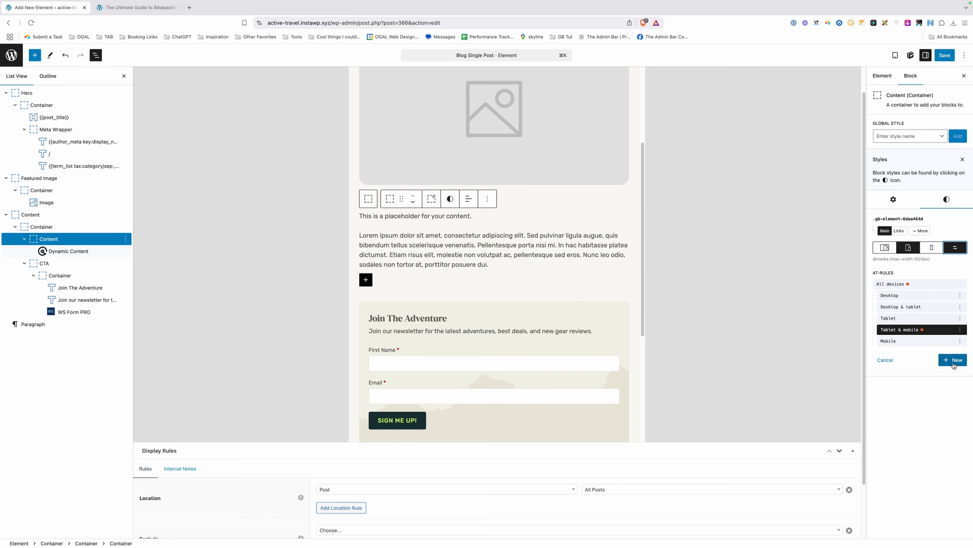
pyautogui.click(900, 312)
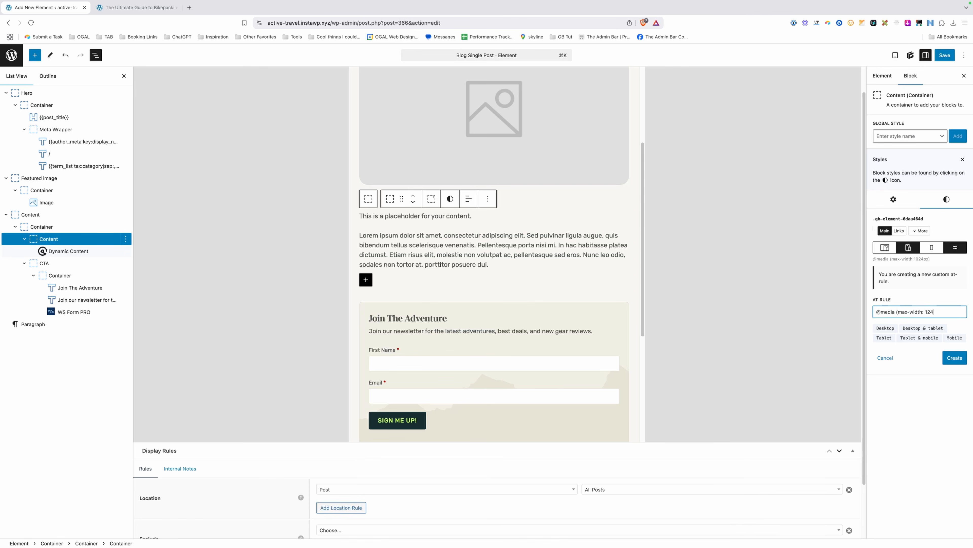
pyautogui.press('Return')
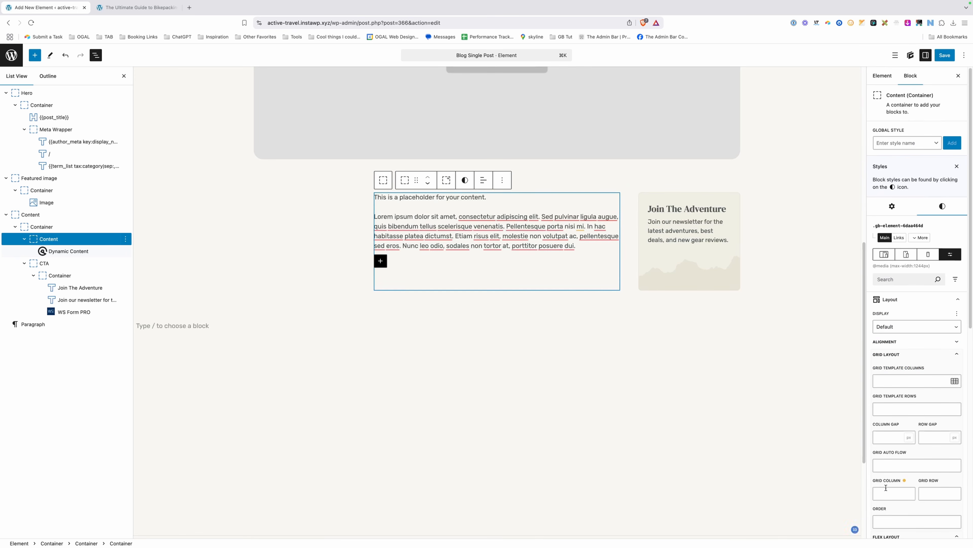
# Set the Content container's grid column to 1 at that breakpoint and save the element.
pyautogui.click(888, 488)
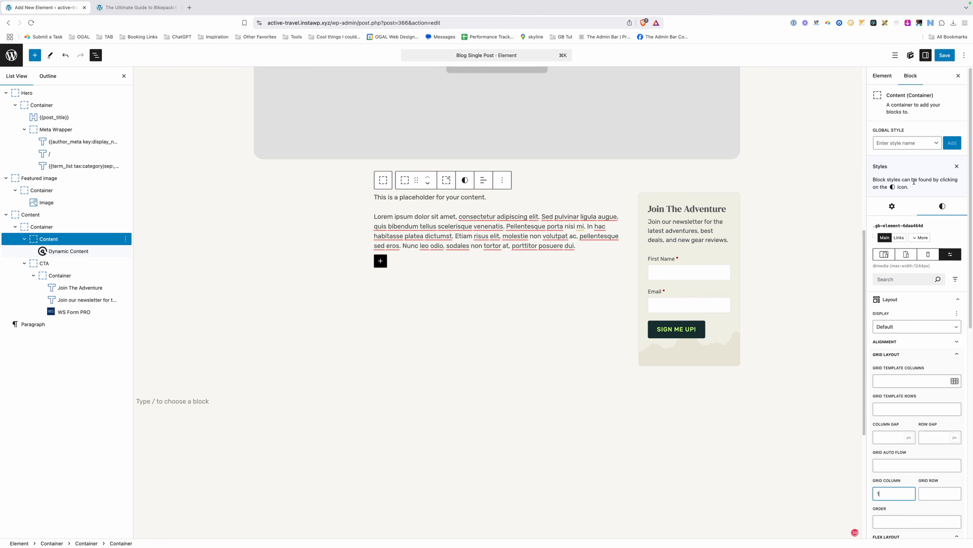
pyautogui.click(950, 56)
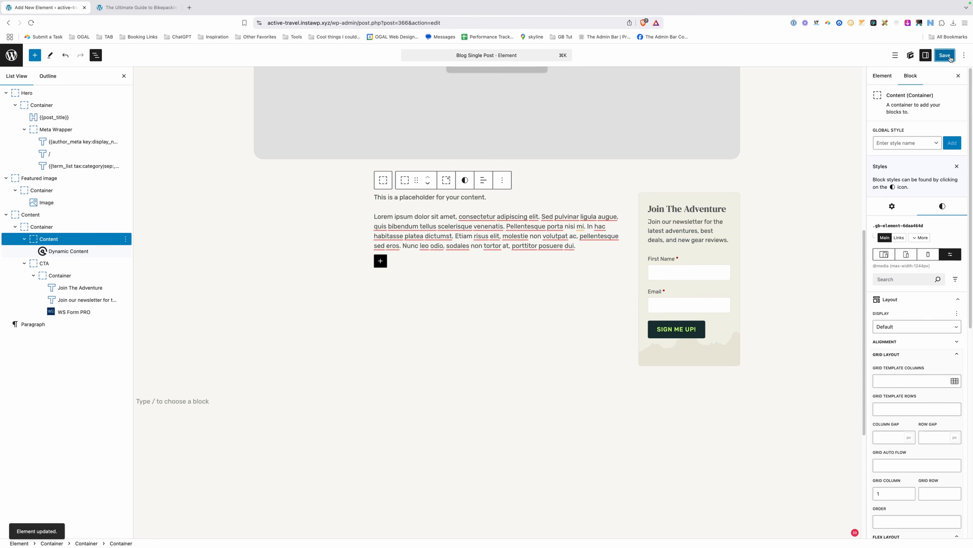
pyautogui.click(136, 7)
pyautogui.click(359, 24)
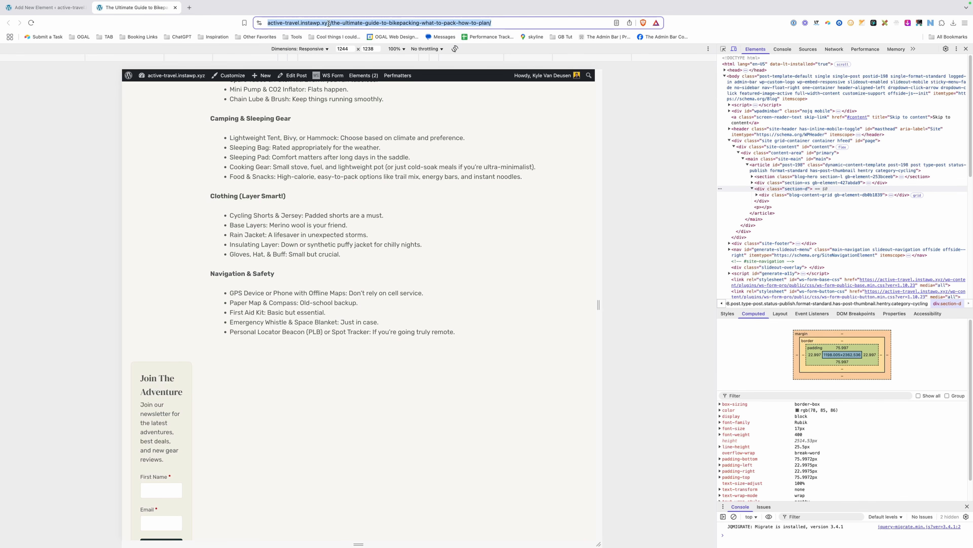
# Reload the bikepacking post and scroll through it to review the layout.
pyautogui.press('Return')
pyautogui.scroll(-10, 363, 199)
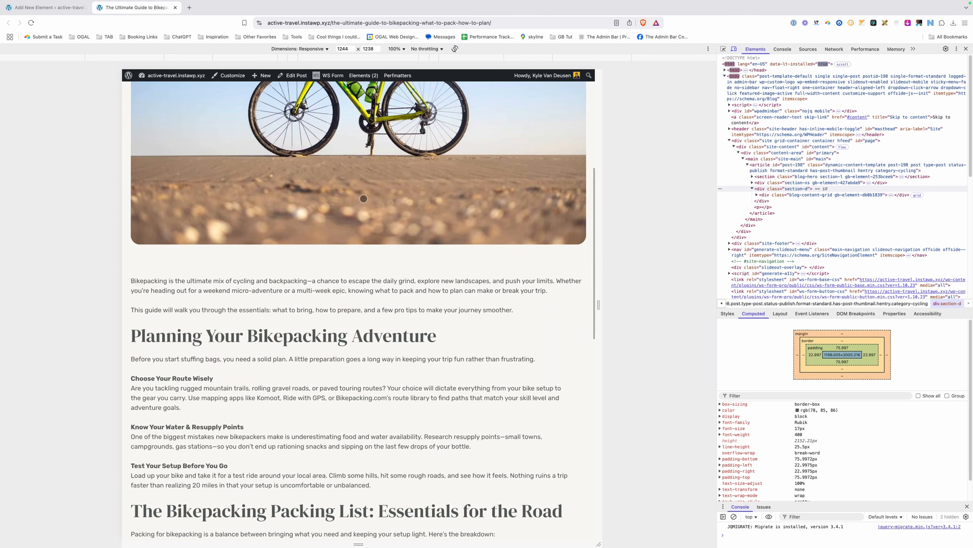
pyautogui.scroll(-5, 363, 199)
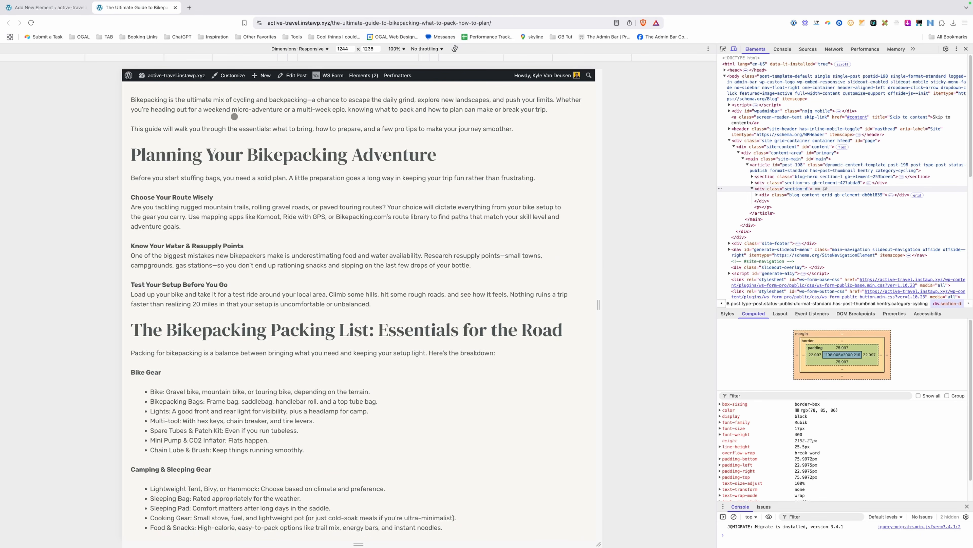
pyautogui.scroll(-5, 447, 255)
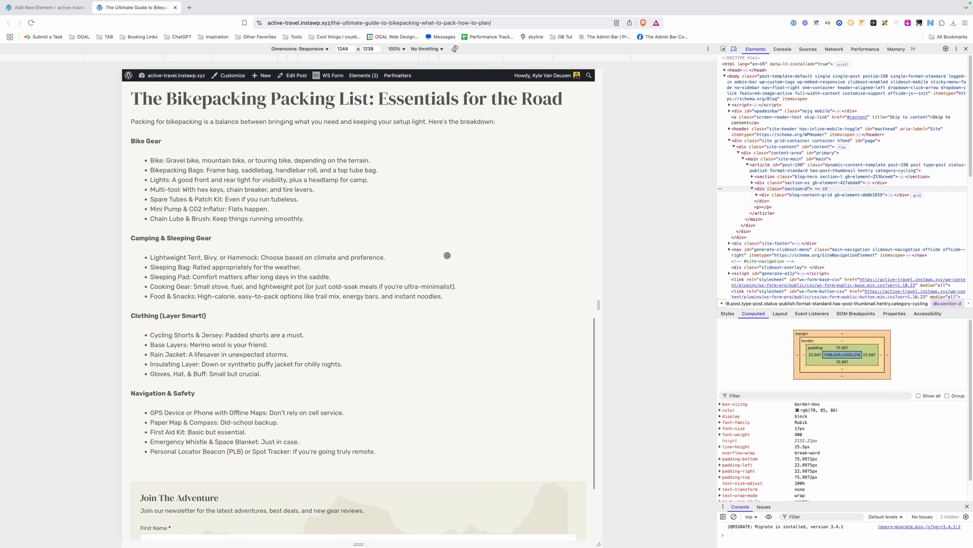
pyautogui.scroll(-3, 448, 255)
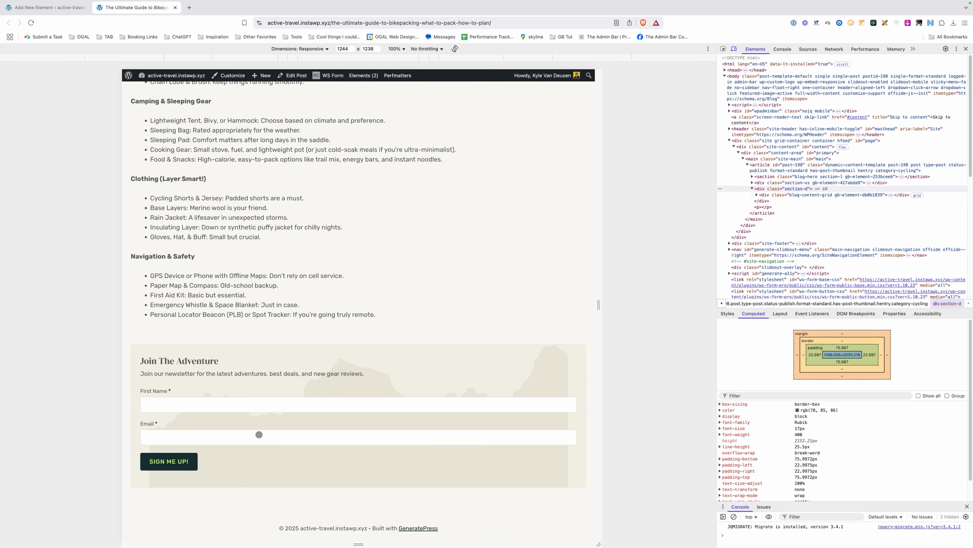
pyautogui.moveTo(598, 254); pyautogui.dragTo(602, 255)
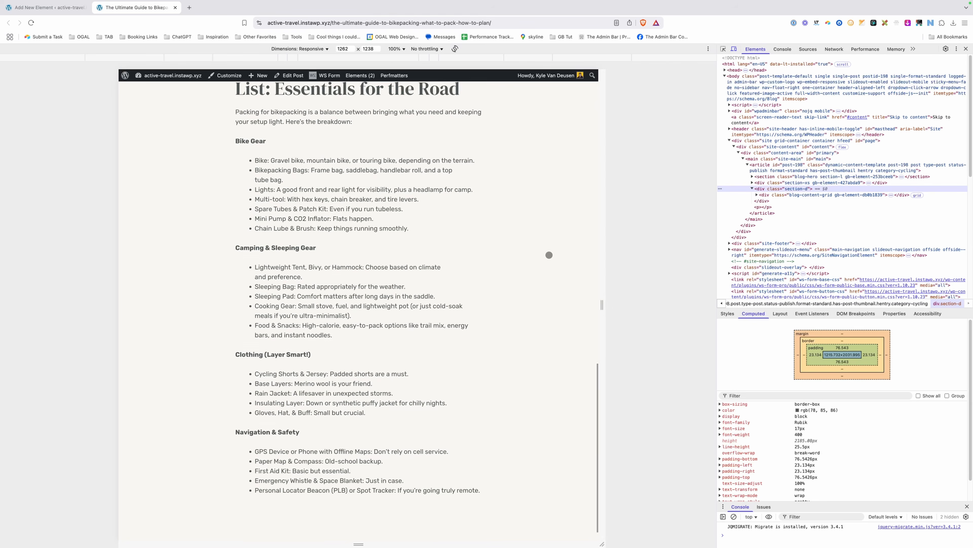
pyautogui.scroll(8, 548, 256)
pyautogui.scroll(2, 548, 256)
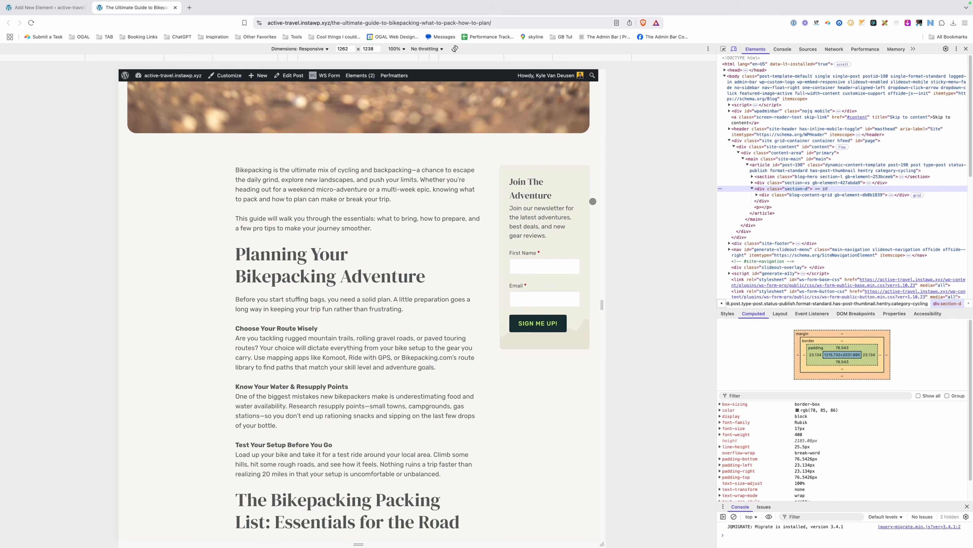
# Narrow the preview to 1235px to confirm the signup box drops below the content.
pyautogui.moveTo(605, 202); pyautogui.dragTo(599, 201)
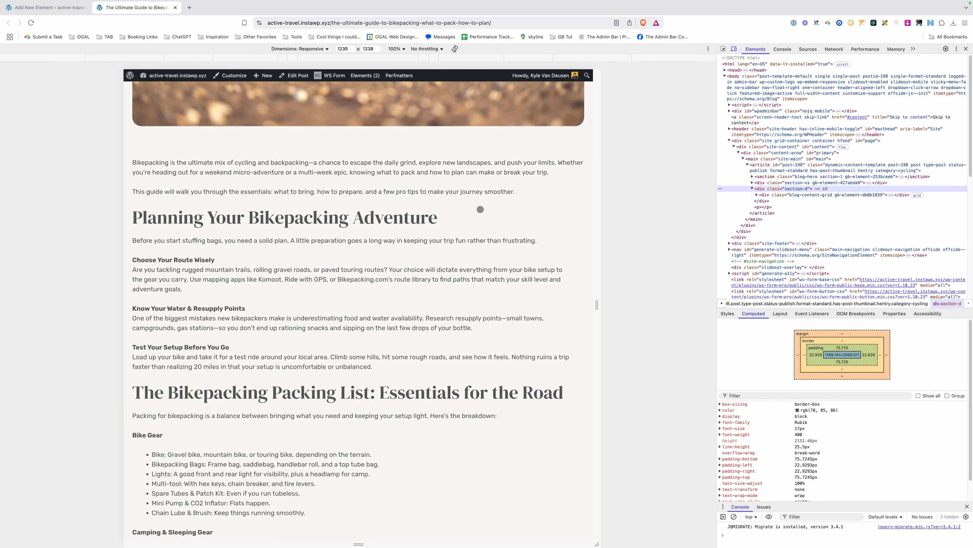
pyautogui.scroll(-10, 490, 248)
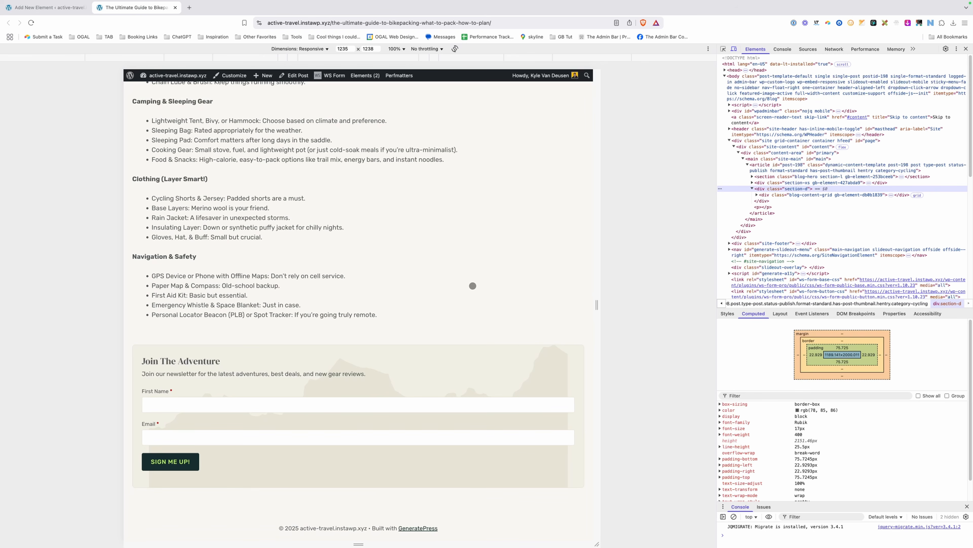
pyautogui.scroll(10, 391, 372)
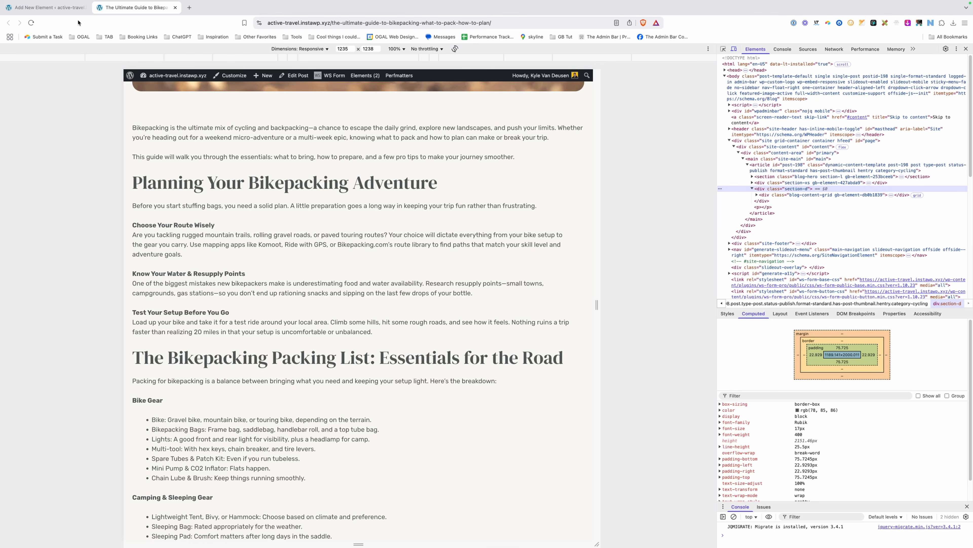
pyautogui.click(46, 8)
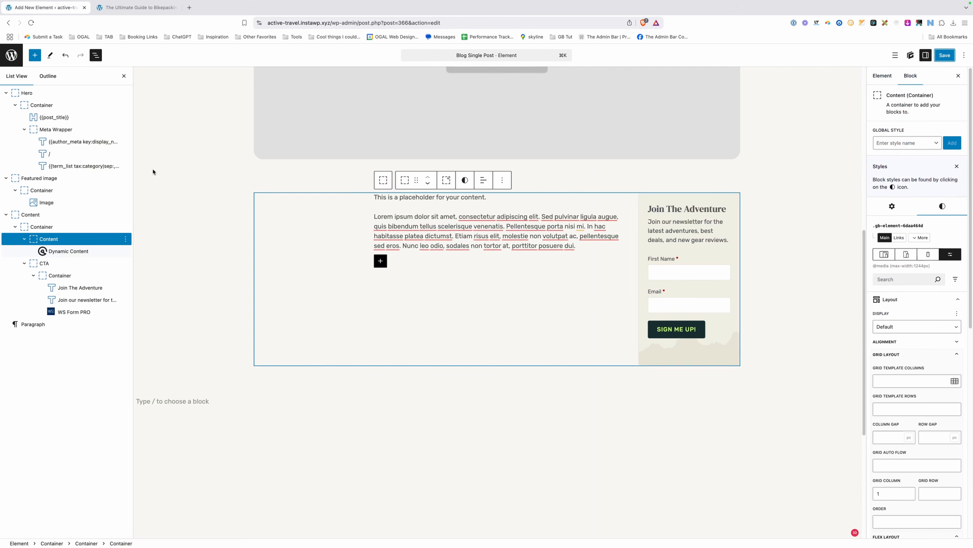
# Give the Content container auto left and right margins below 1244px.
pyautogui.click(50, 238)
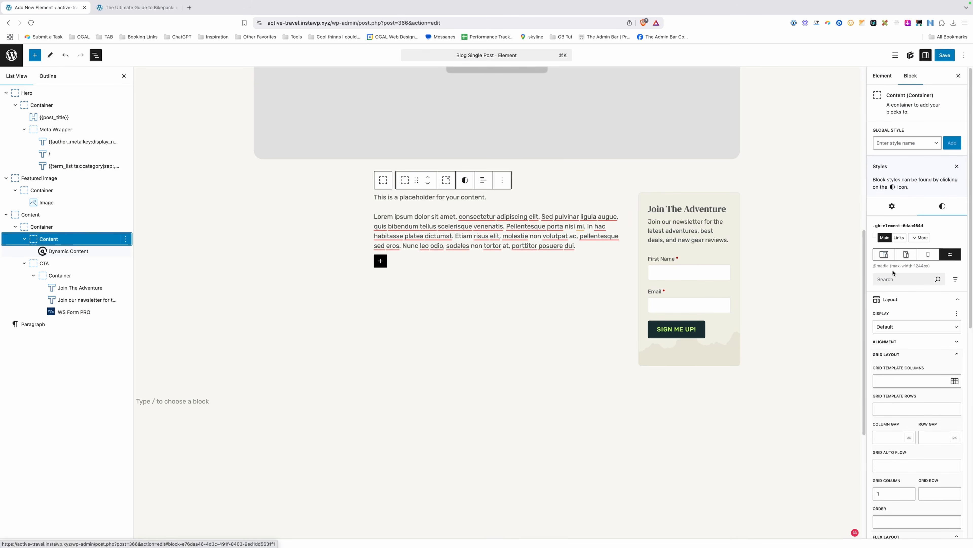
pyautogui.scroll(-3, 917, 347)
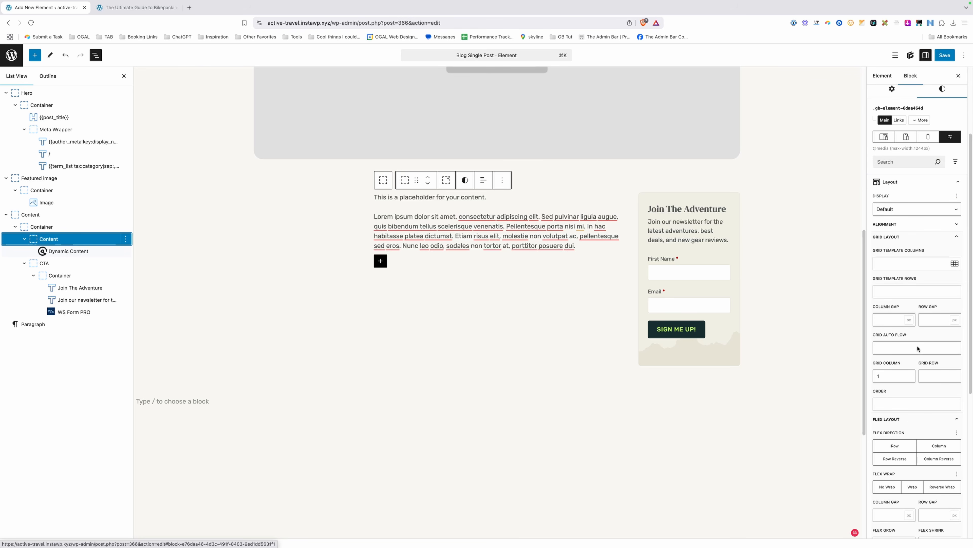
pyautogui.click(892, 308)
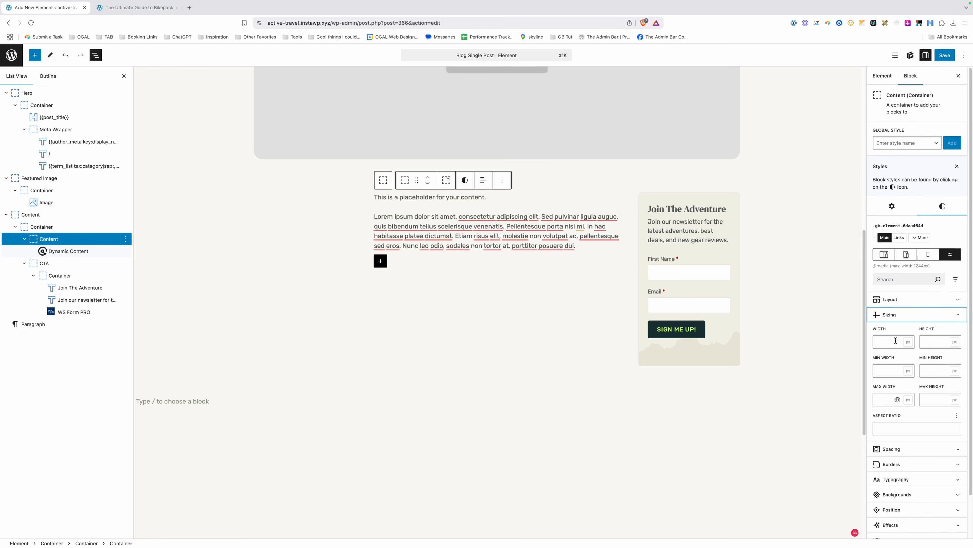
pyautogui.click(884, 396)
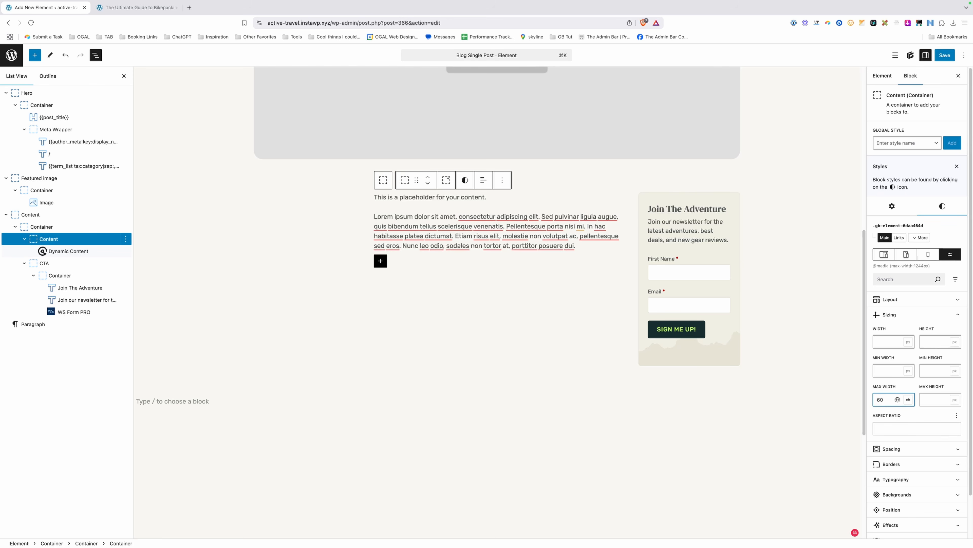
pyautogui.scroll(-1, 893, 392)
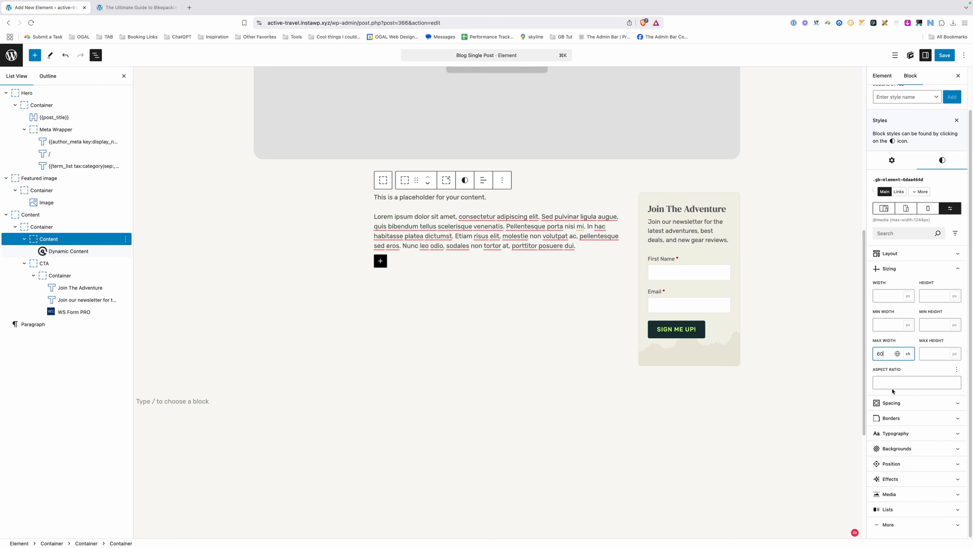
pyautogui.click(891, 403)
pyautogui.scroll(-2, 893, 403)
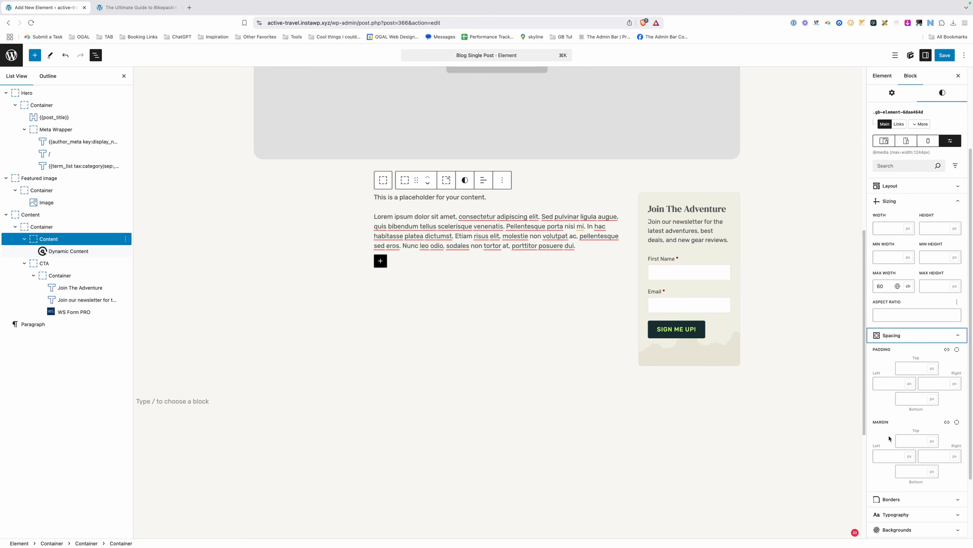
pyautogui.click(886, 455)
pyautogui.write('auto')
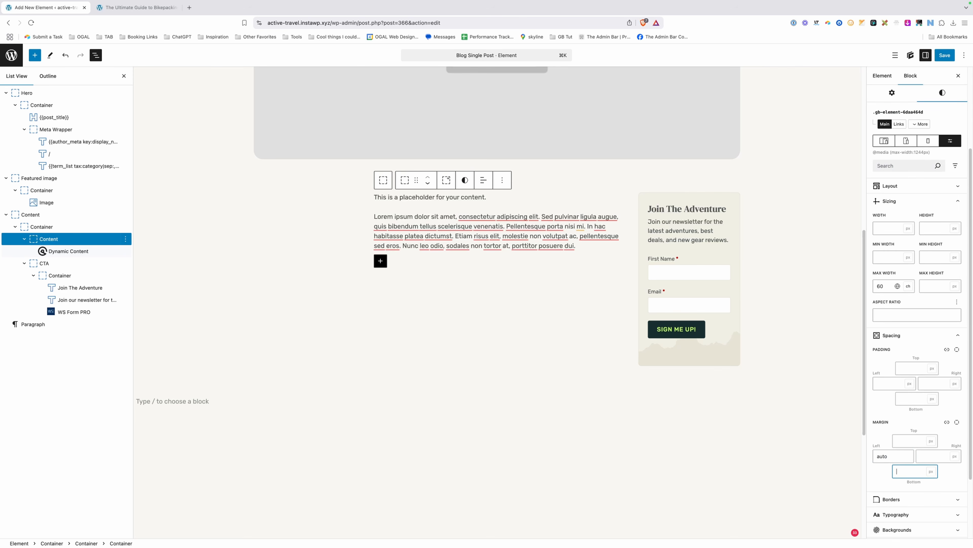
pyautogui.press('Tab')
pyautogui.write('aut')
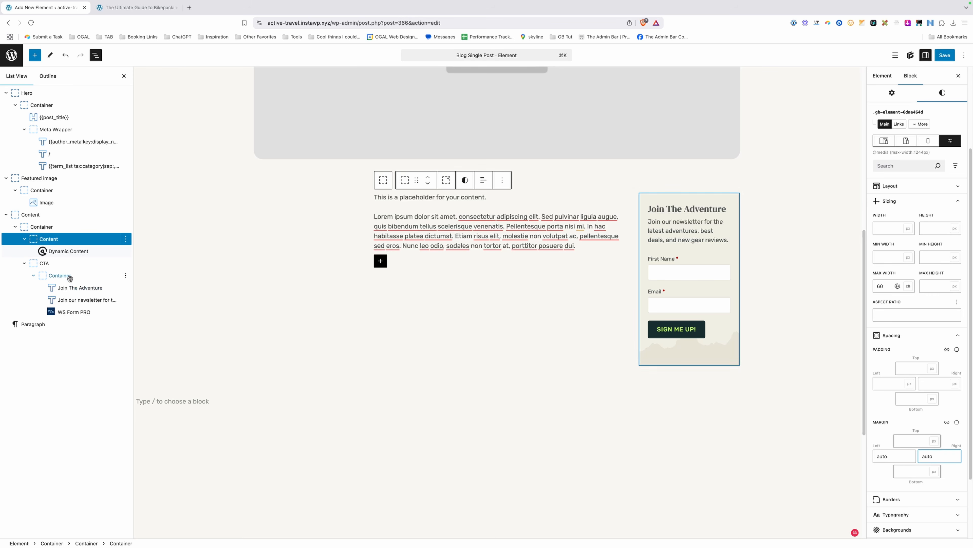
# Cap the CTA container at a 60ch maximum width.
pyautogui.click(52, 264)
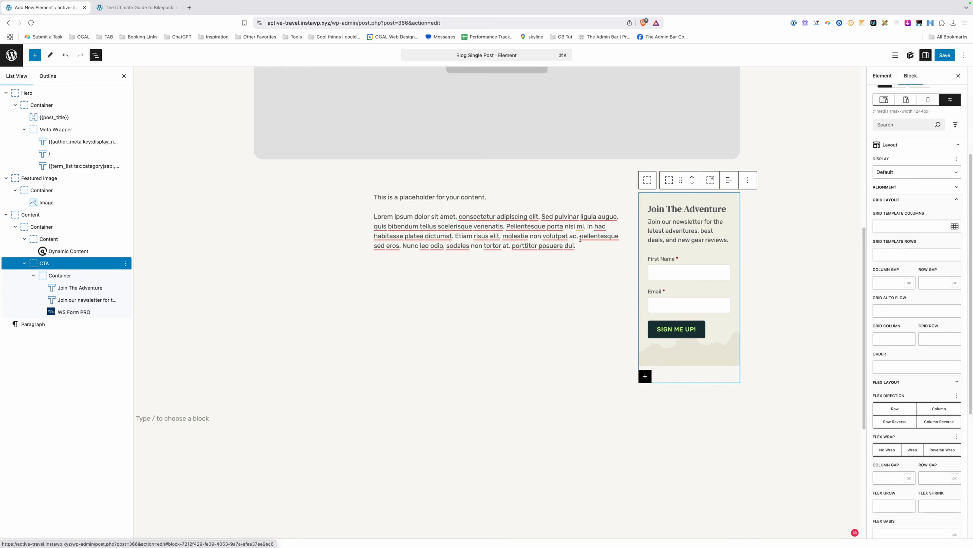
pyautogui.scroll(3, 945, 186)
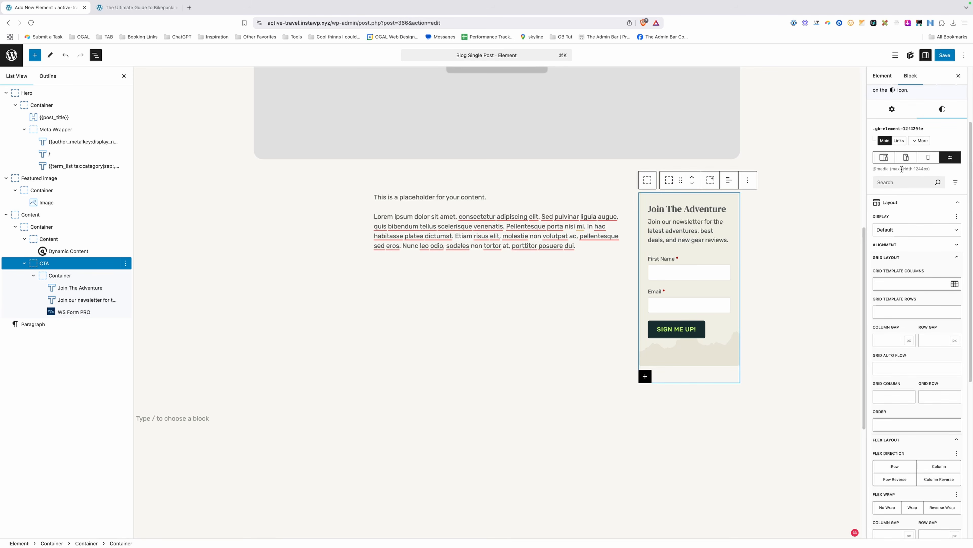
pyautogui.scroll(-3, 918, 194)
pyautogui.scroll(5, 895, 233)
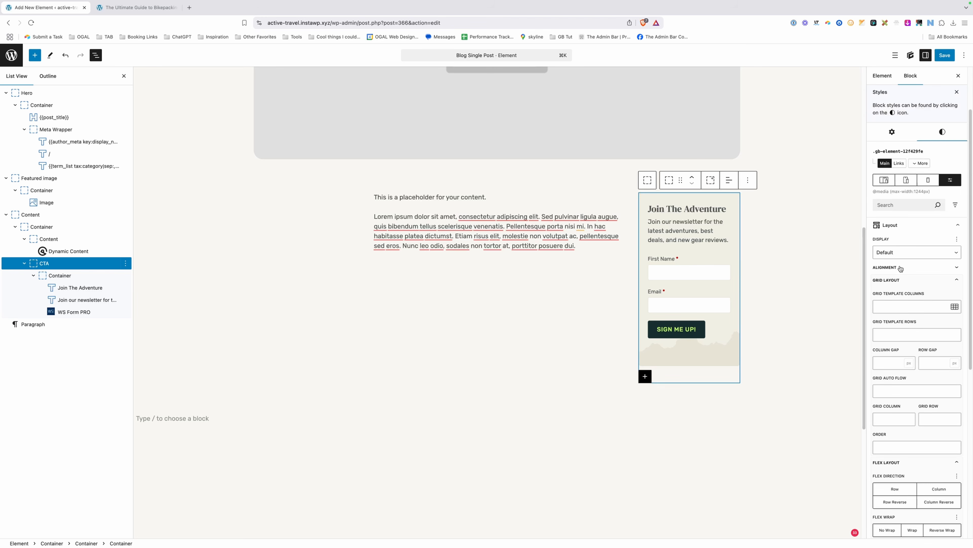
pyautogui.click(895, 233)
pyautogui.click(891, 315)
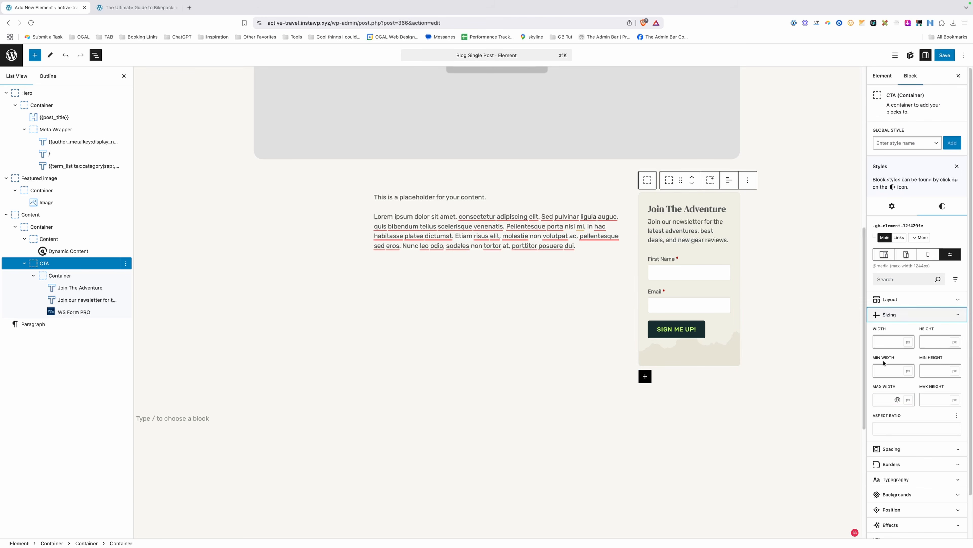
pyautogui.click(889, 404)
pyautogui.write('60ch')
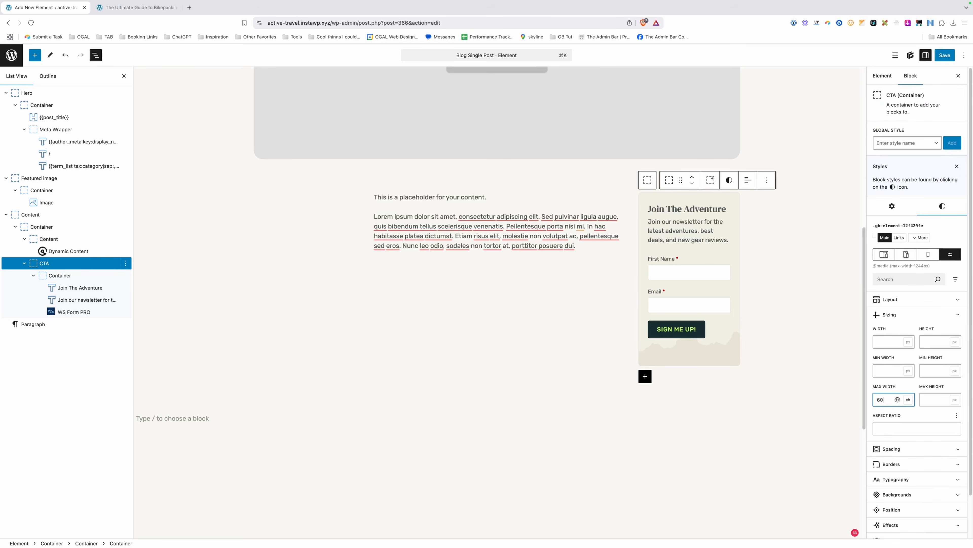
# Set the CTA's left and right margins to auto and save with Cmd+S.
pyautogui.click(891, 449)
pyautogui.scroll(-3, 893, 449)
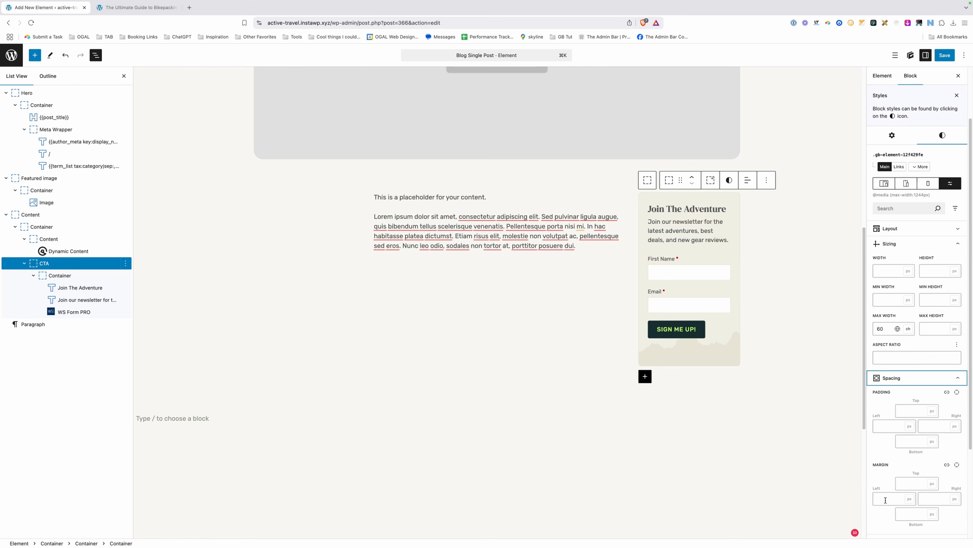
pyautogui.click(886, 497)
pyautogui.write('auto')
pyautogui.press('Tab')
pyautogui.write('auto')
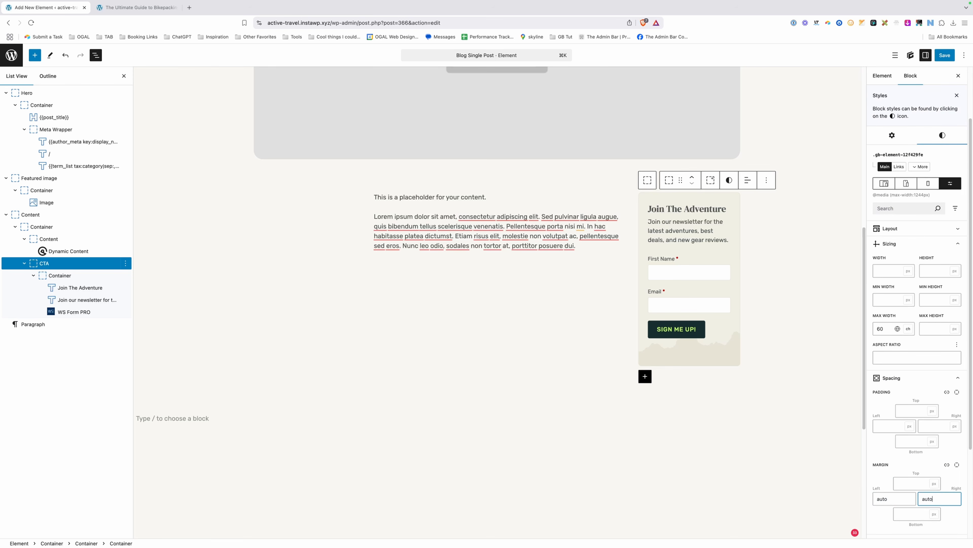
pyautogui.press('super+s')
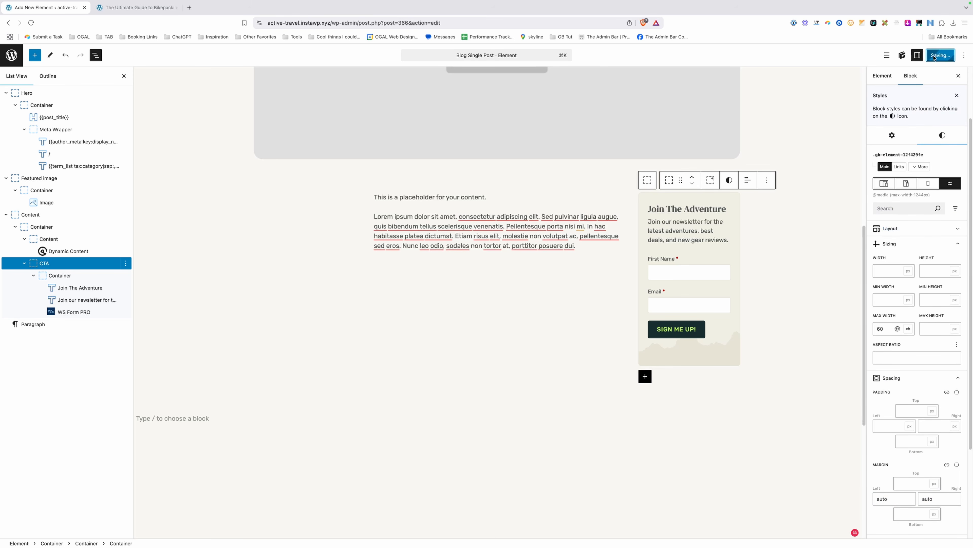
pyautogui.click(136, 8)
# Reload the post and check the CTA, narrowing the preview to about 802px wide.
pyautogui.click(293, 22)
pyautogui.press('Return')
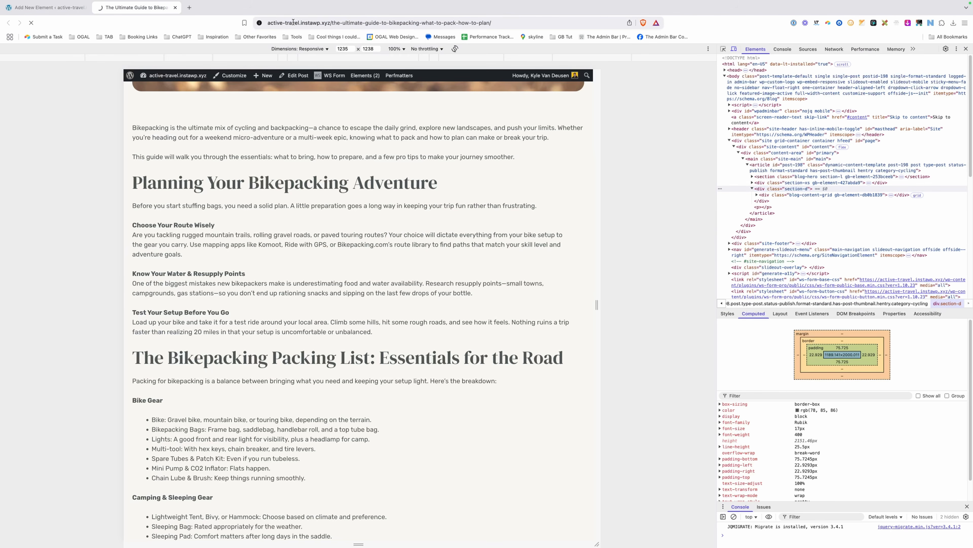
pyautogui.scroll(-10, 342, 225)
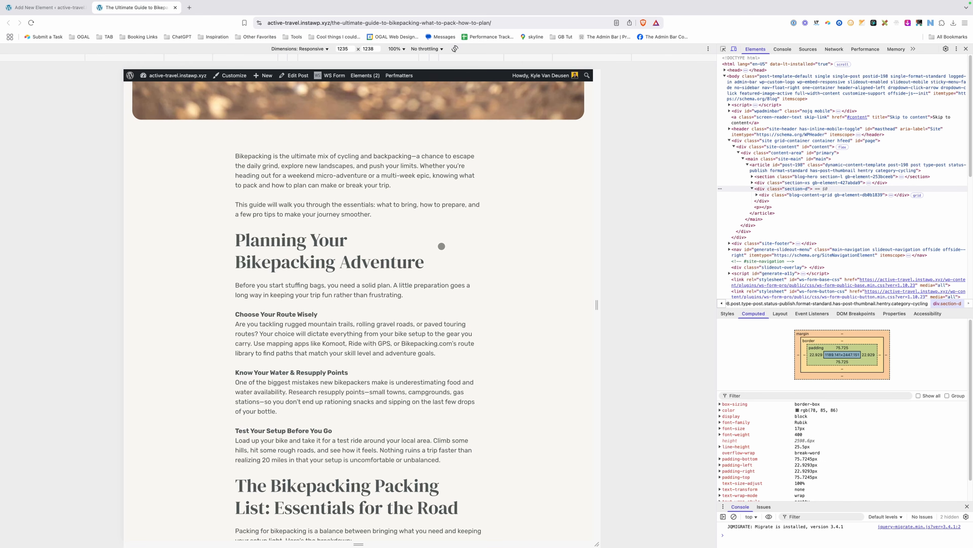
pyautogui.scroll(-8, 442, 246)
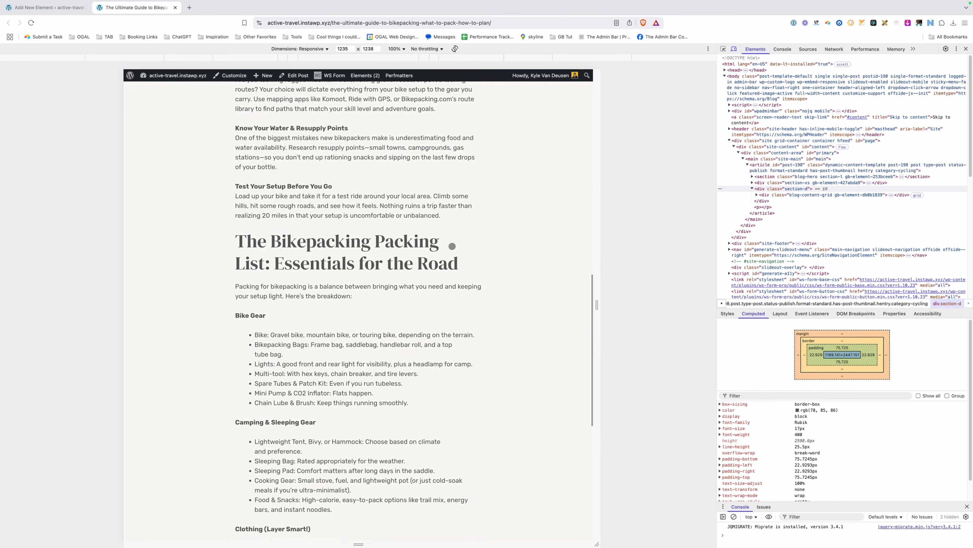
pyautogui.scroll(-7, 452, 245)
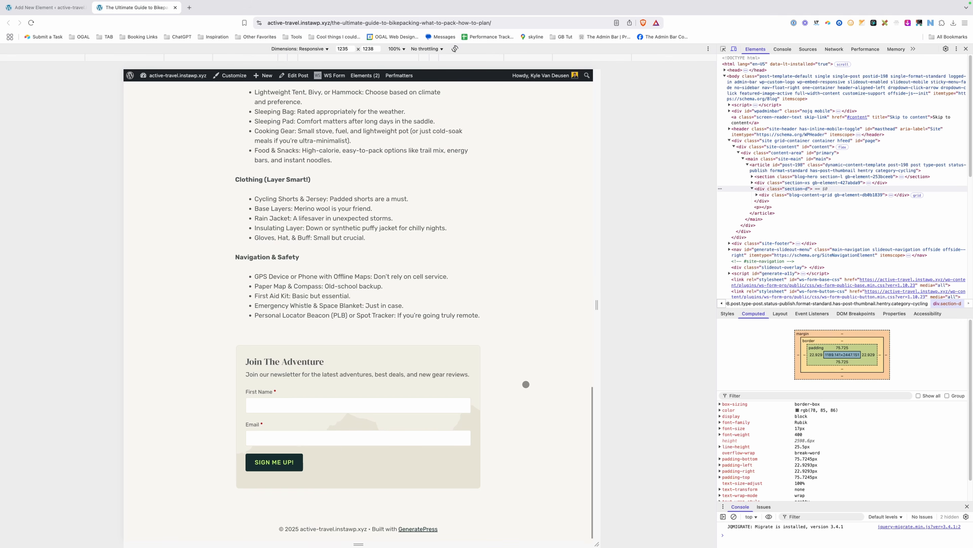
pyautogui.scroll(1, 559, 319)
pyautogui.moveTo(595, 280); pyautogui.dragTo(663, 292)
pyautogui.scroll(-20, 403, 315)
pyautogui.scroll(10, 582, 305)
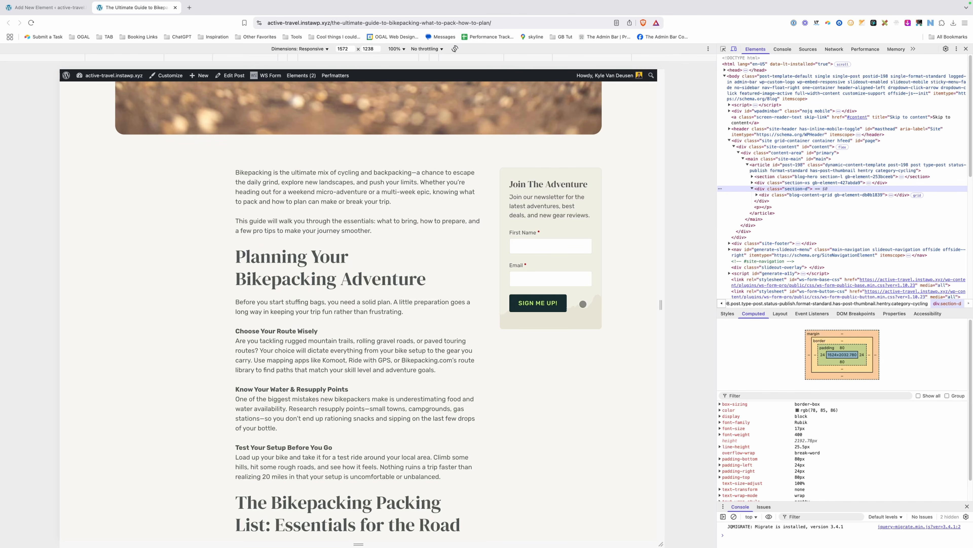
pyautogui.scroll(5, 582, 305)
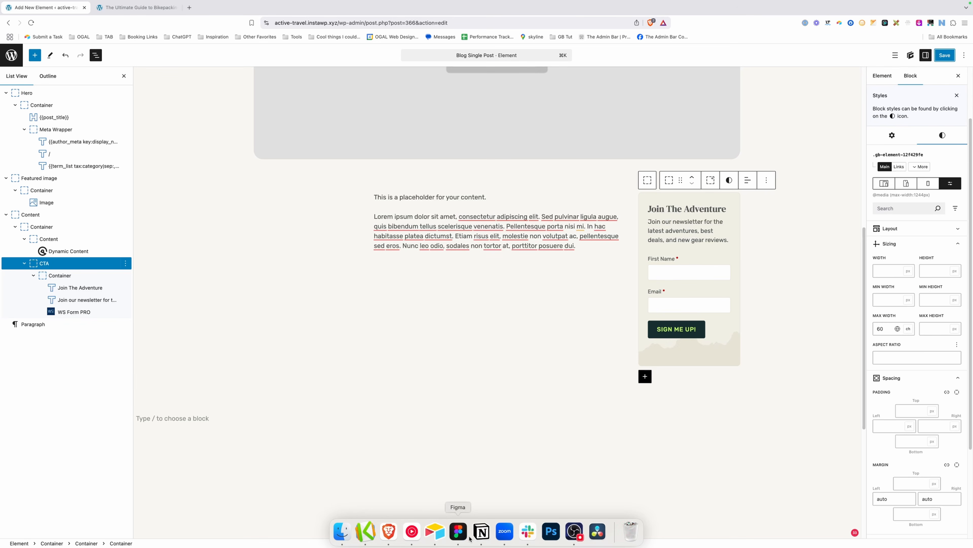
# Bring up the Figma mockup and scroll to the author bio and More Adventures section.
pyautogui.click(462, 536)
pyautogui.scroll(-4, 611, 344)
pyautogui.scroll(-10, 610, 344)
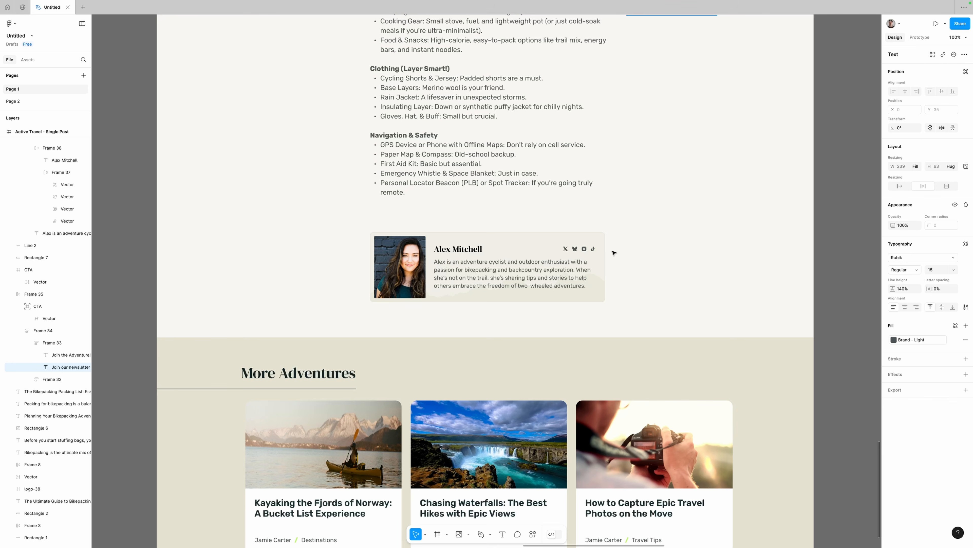
pyautogui.scroll(10, 627, 258)
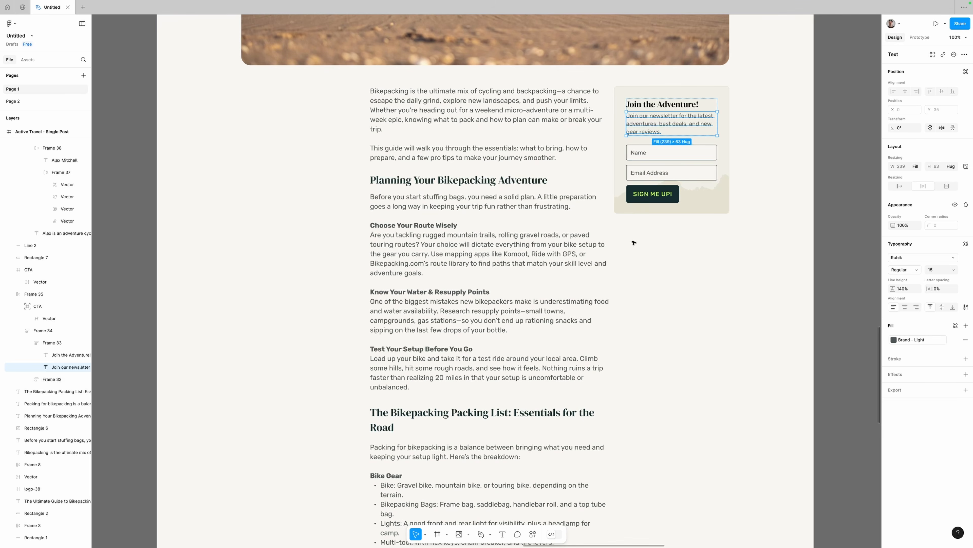
pyautogui.scroll(-10, 634, 241)
pyautogui.scroll(-5, 533, 369)
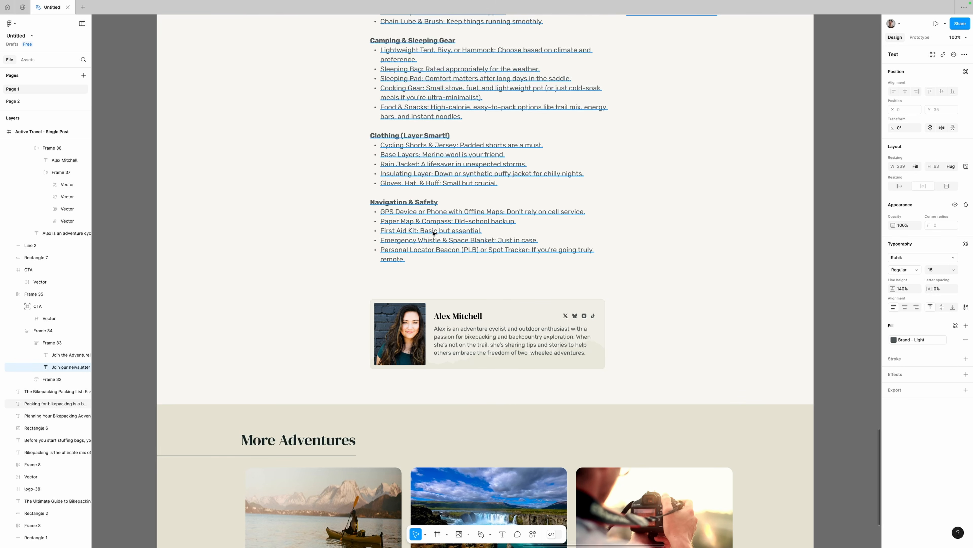
pyautogui.scroll(15, 674, 305)
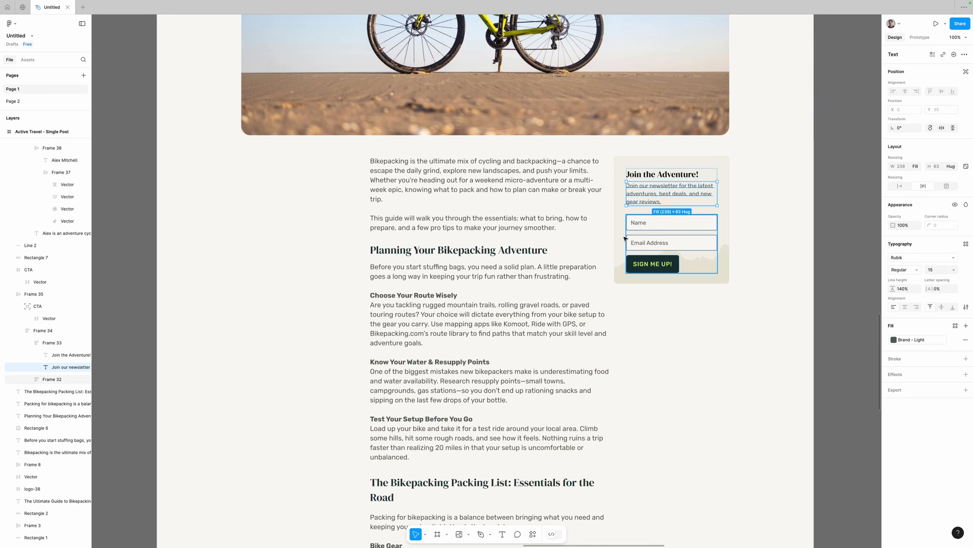
pyautogui.click(390, 535)
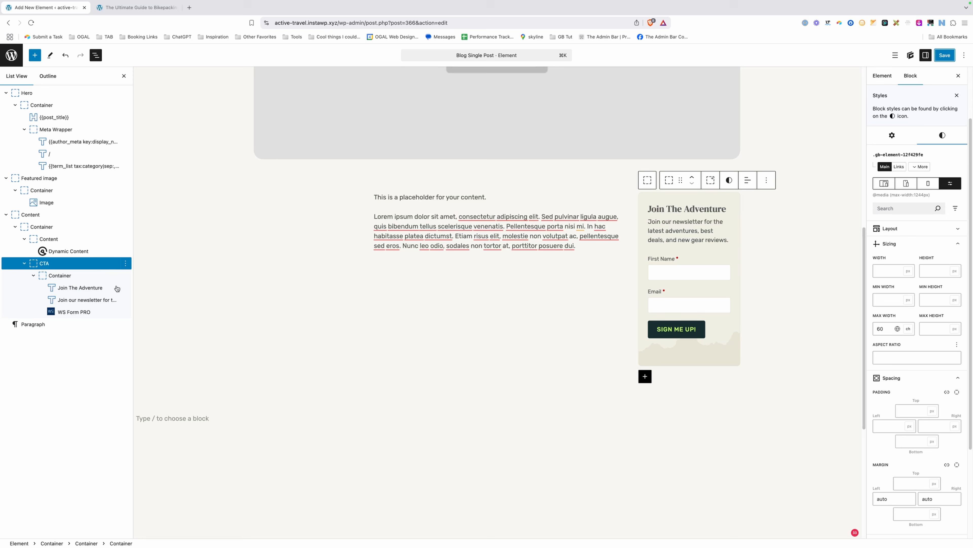
# Set the .blog-cta-wrapper Position to Sticky with a 60px top inset, then save.
pyautogui.click(53, 278)
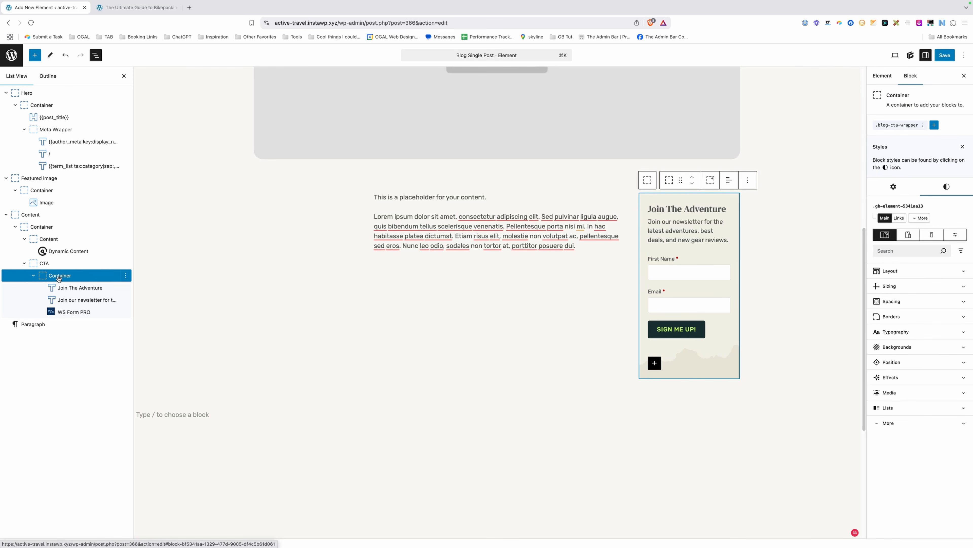
pyautogui.click(890, 127)
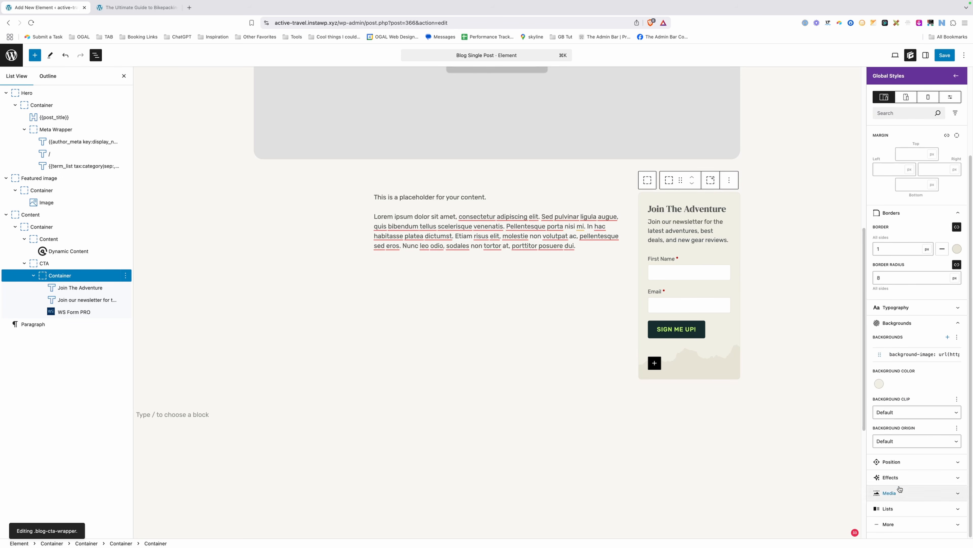
pyautogui.click(907, 461)
pyautogui.click(899, 445)
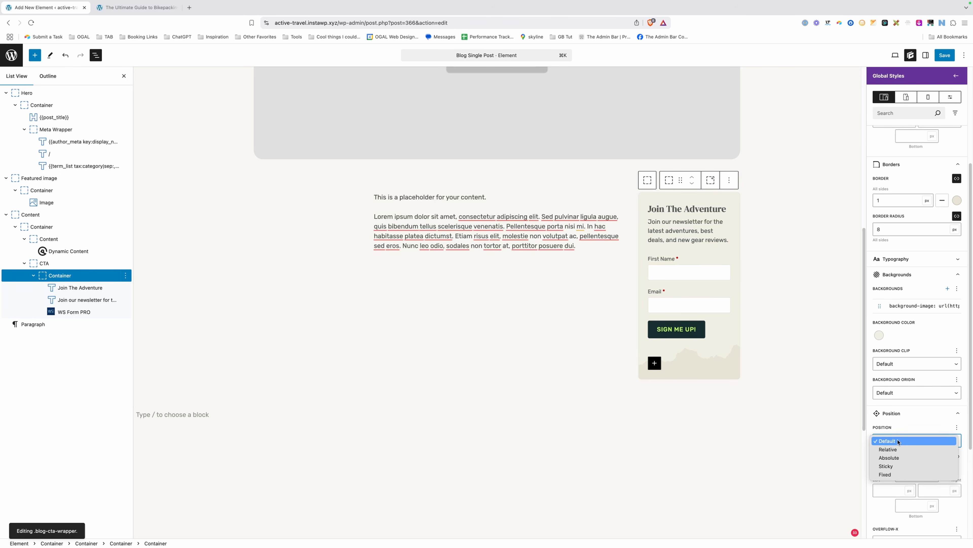
pyautogui.click(895, 468)
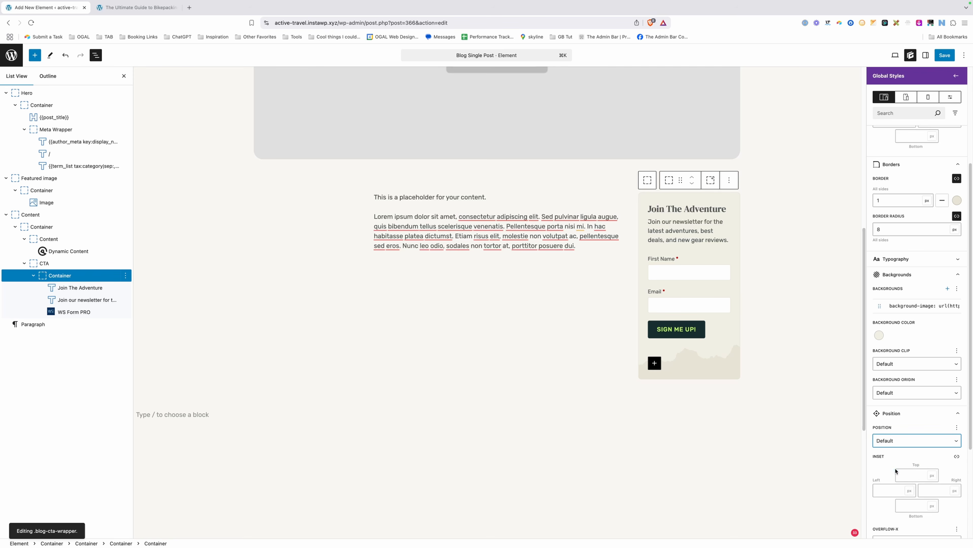
pyautogui.click(919, 475)
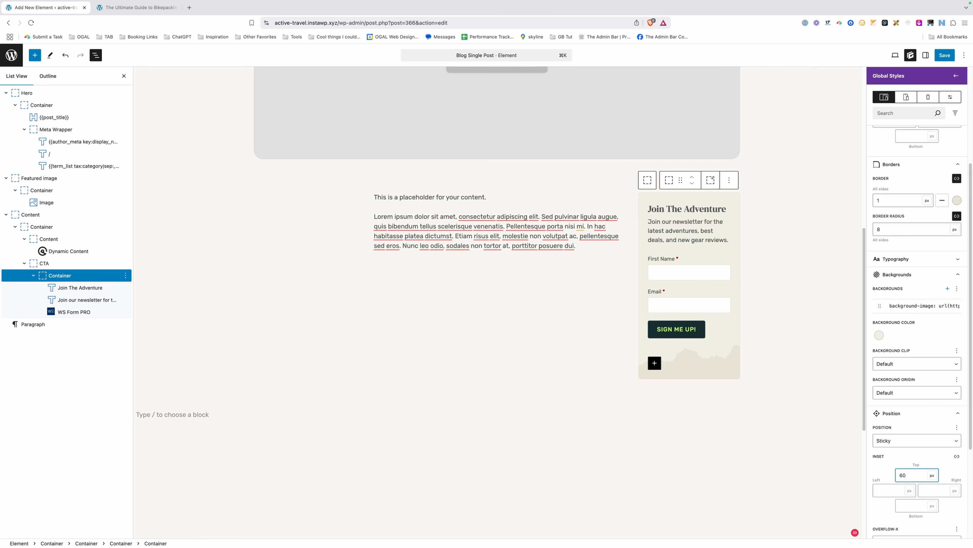
pyautogui.click(945, 54)
# On the live bikepacking post with DevTools closed, scroll up and down to check that the Join The Adventure box stays pinned.
pyautogui.click(130, 7)
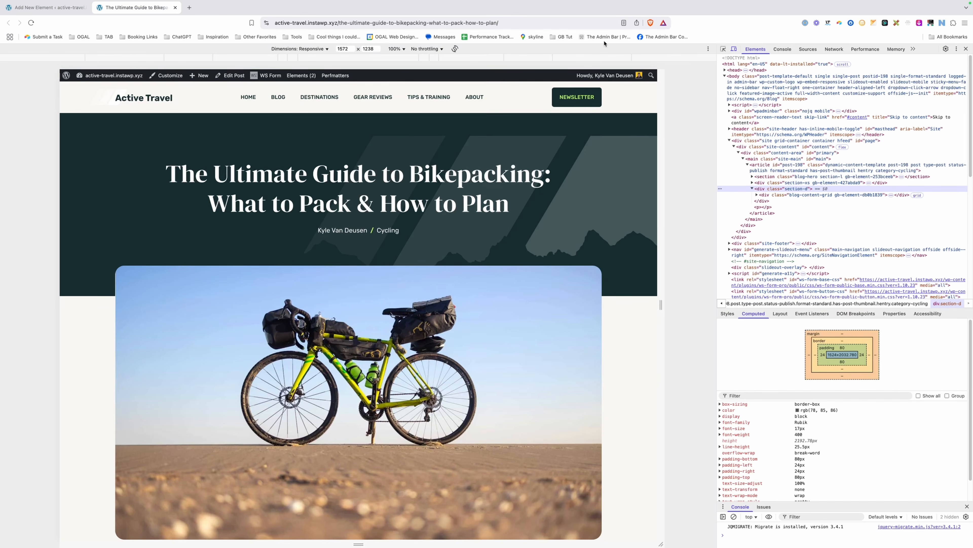
pyautogui.click(966, 48)
pyautogui.scroll(-6, 968, 181)
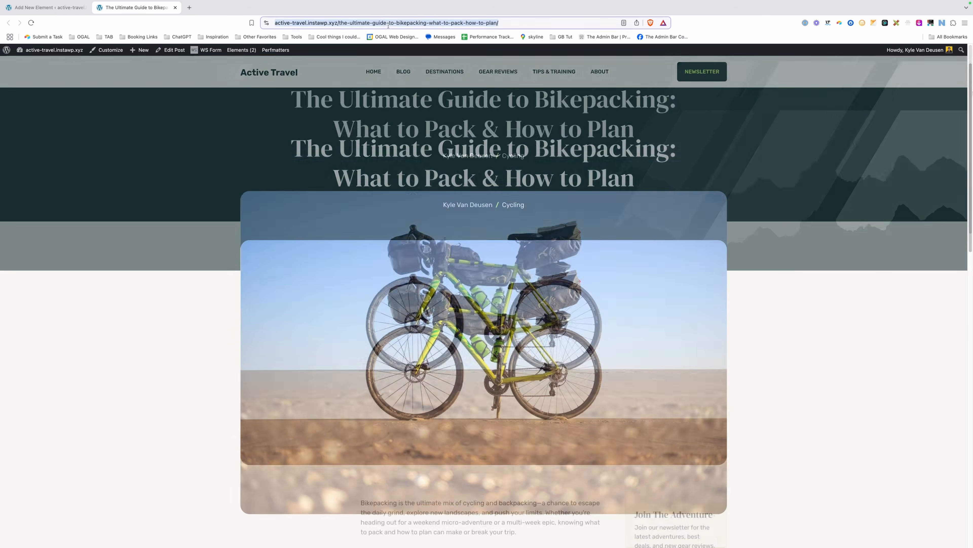
pyautogui.moveTo(968, 181); pyautogui.dragTo(945, 269)
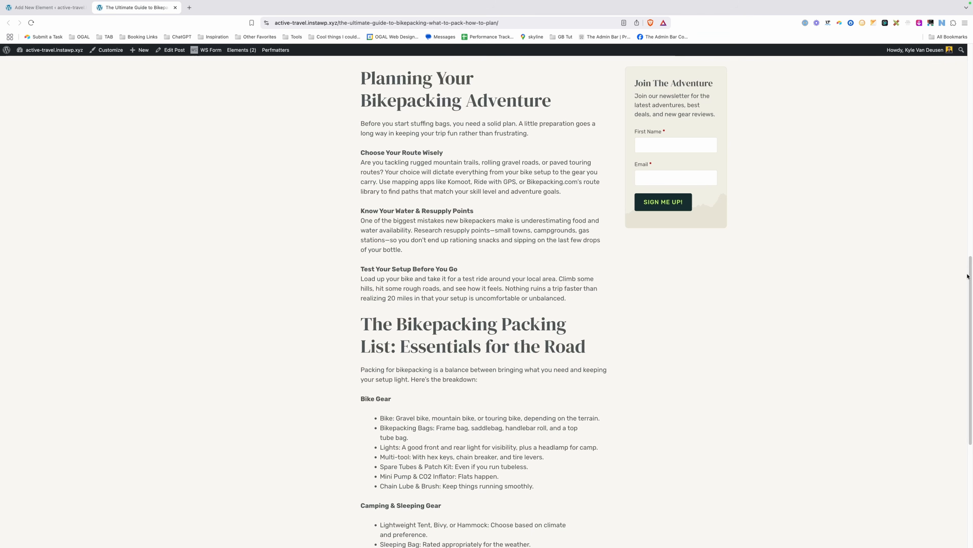
pyautogui.scroll(-3, 967, 276)
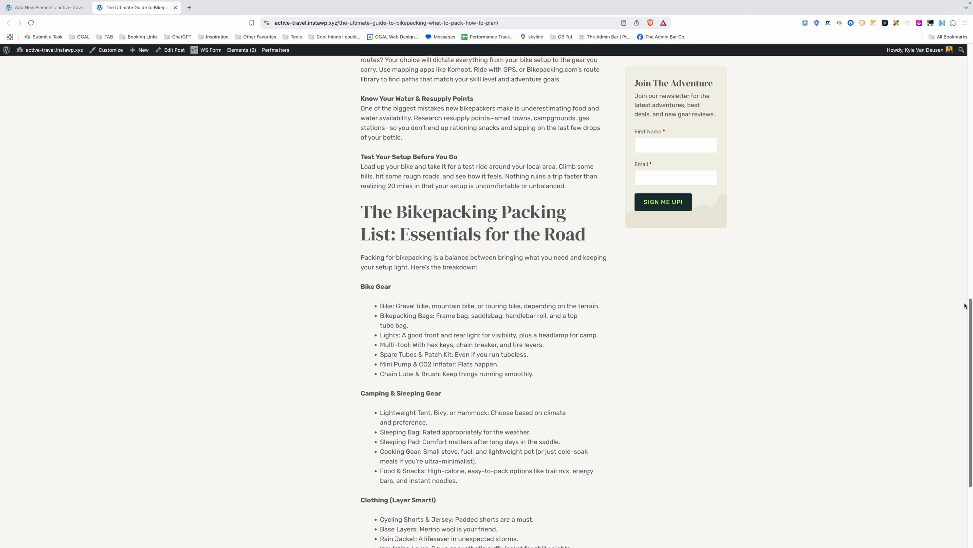
pyautogui.scroll(6, 943, 211)
pyautogui.scroll(-3, 943, 211)
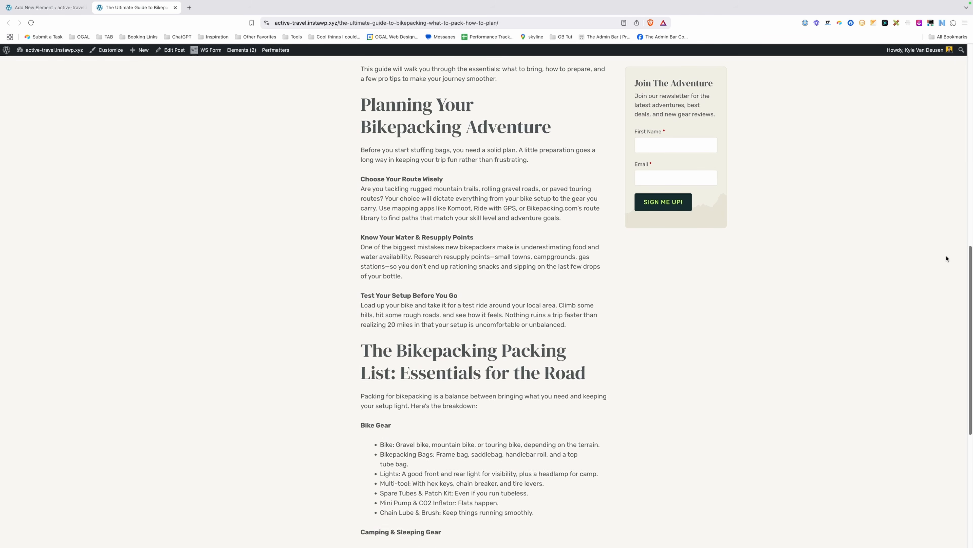
pyautogui.scroll(-4, 947, 258)
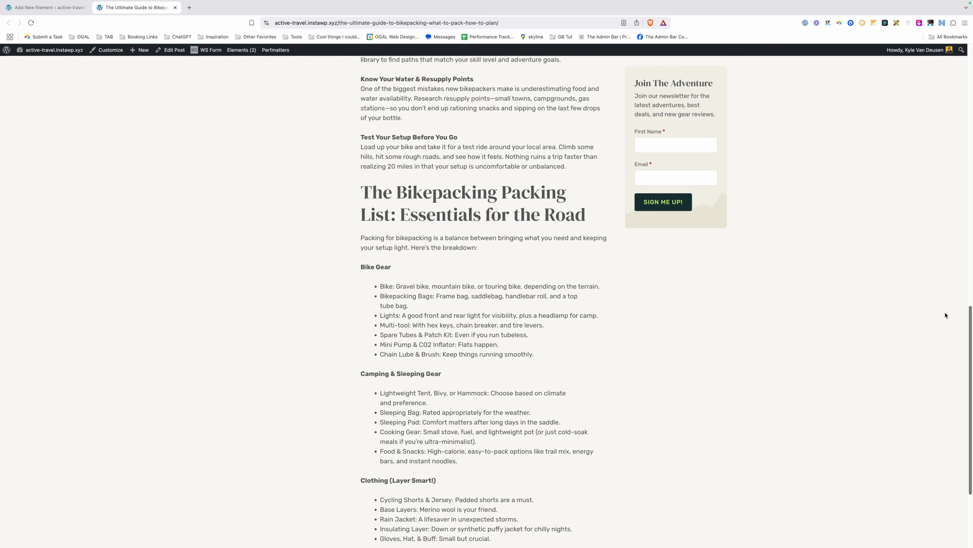
pyautogui.scroll(9, 942, 276)
pyautogui.scroll(-6, 947, 249)
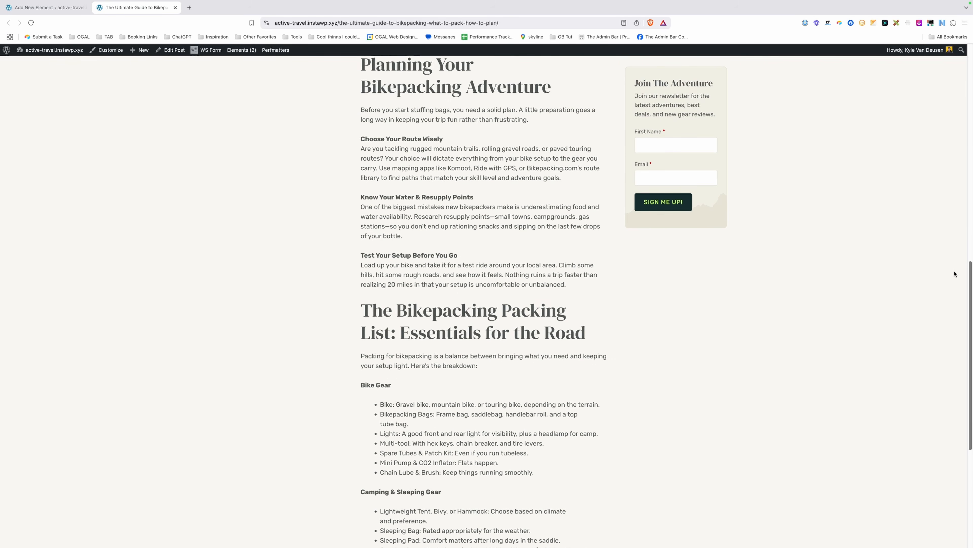
pyautogui.scroll(-7, 955, 274)
pyautogui.scroll(13, 963, 178)
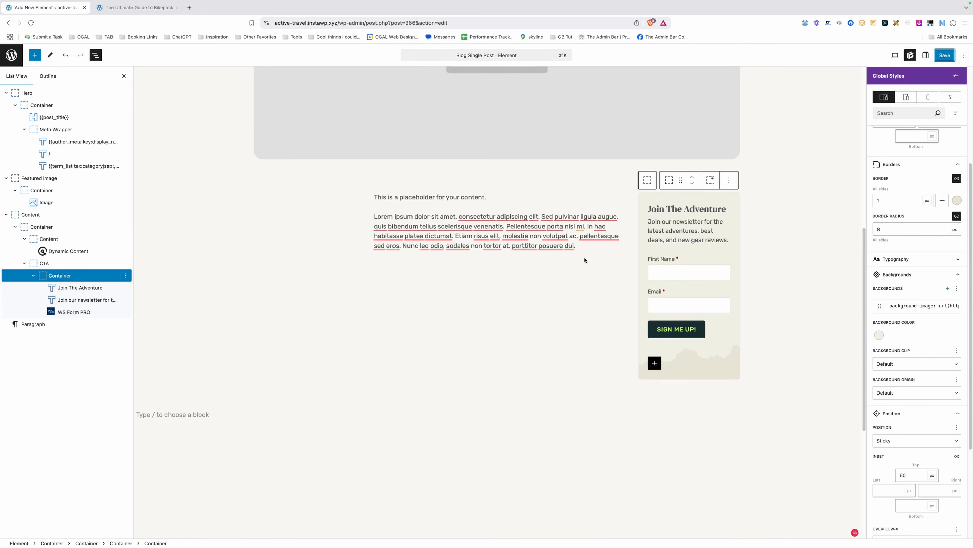
# Insert a Container below the post content and give it a new global style named 'author-box'.
pyautogui.click(585, 249)
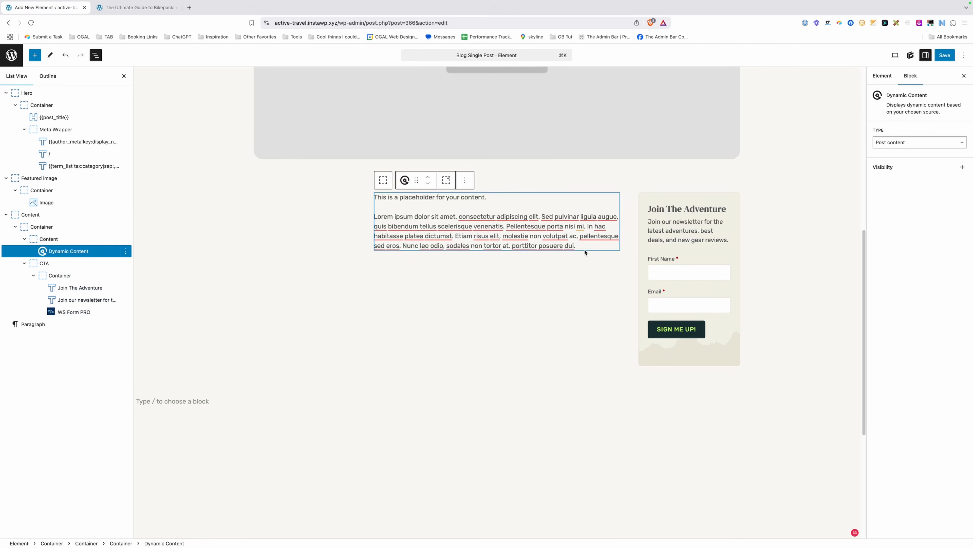
pyautogui.press('Return')
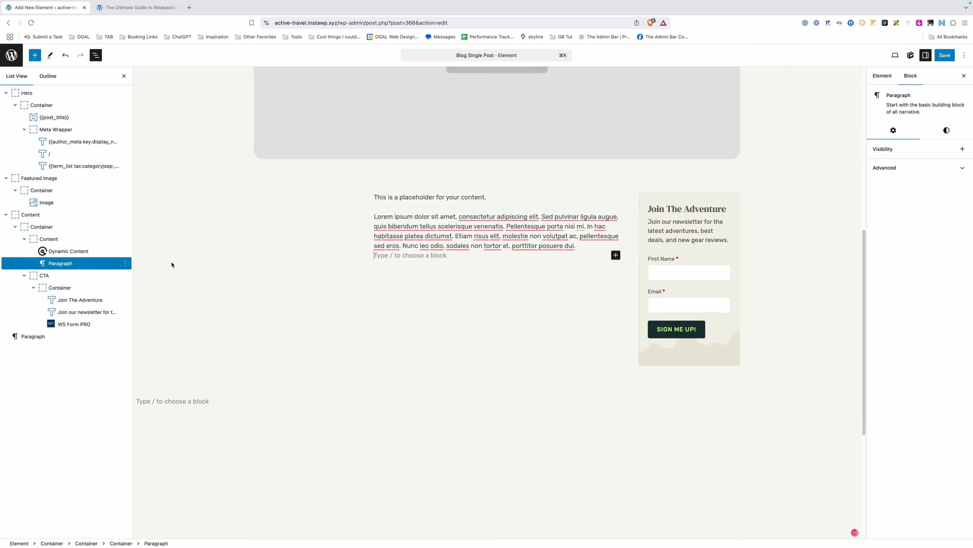
pyautogui.write('/con')
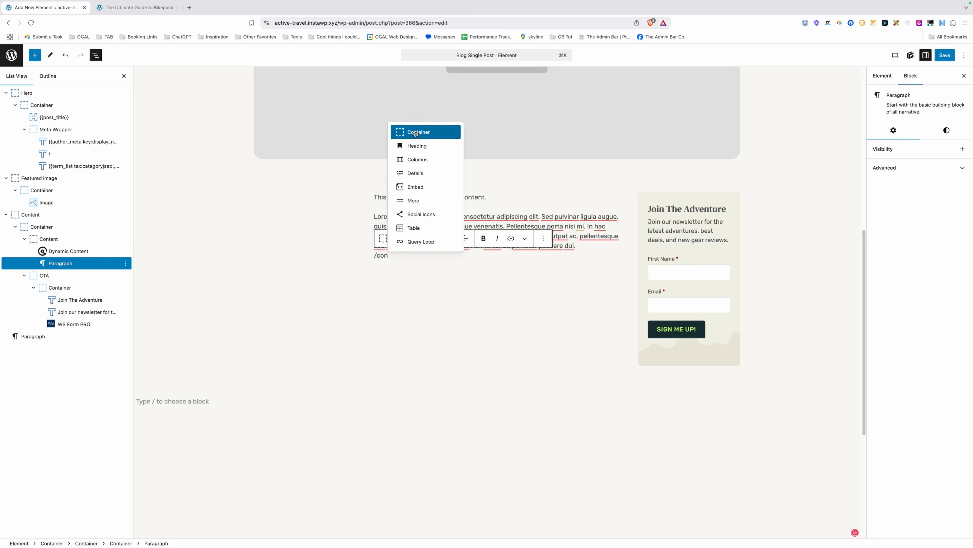
pyautogui.click(414, 136)
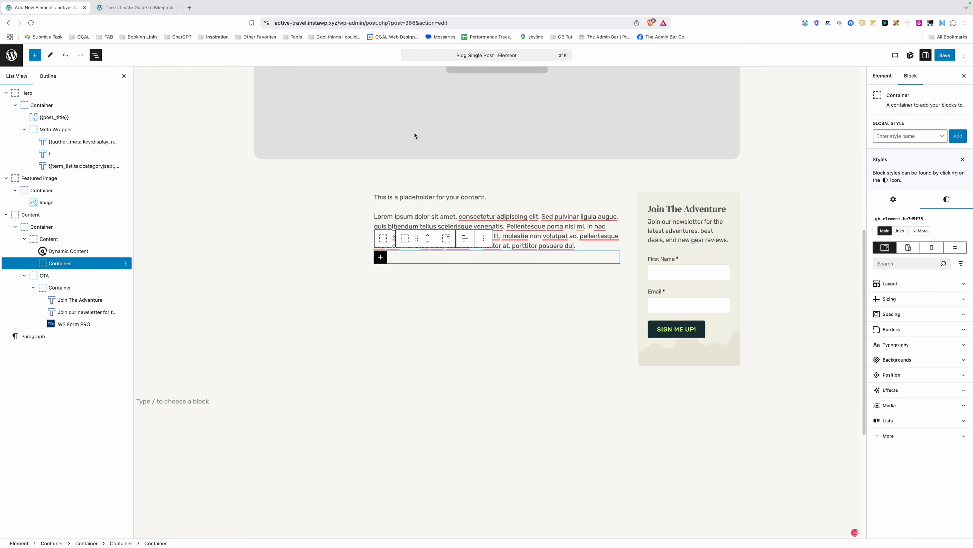
pyautogui.click(897, 138)
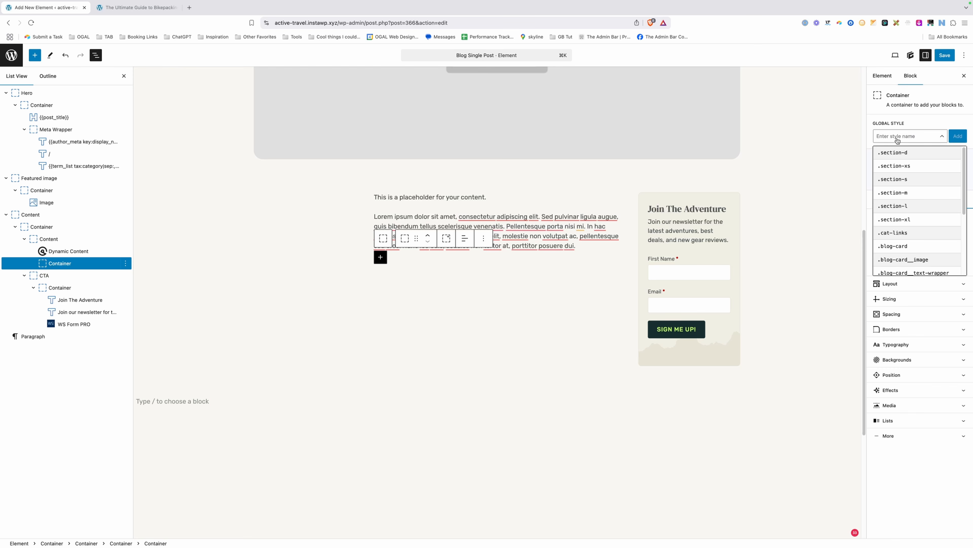
pyautogui.write('autho')
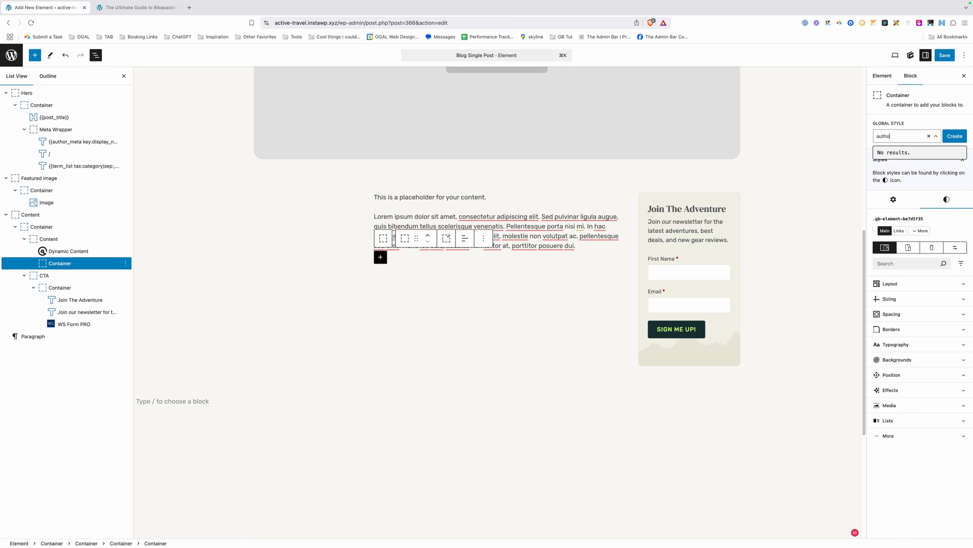
pyautogui.write('r-box')
pyautogui.click(949, 137)
# Give the author-box style a var(--sand) background colour.
pyautogui.click(892, 187)
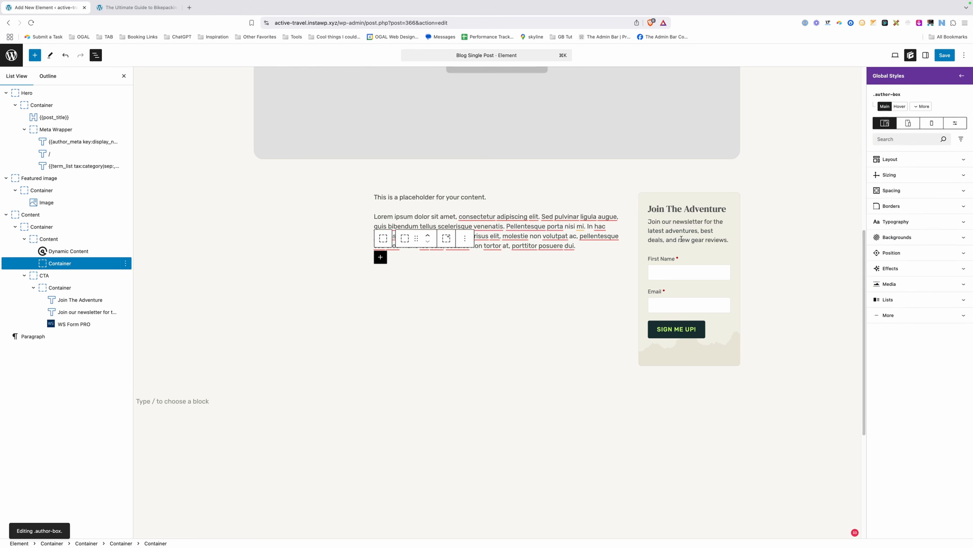
pyautogui.click(890, 242)
pyautogui.click(879, 277)
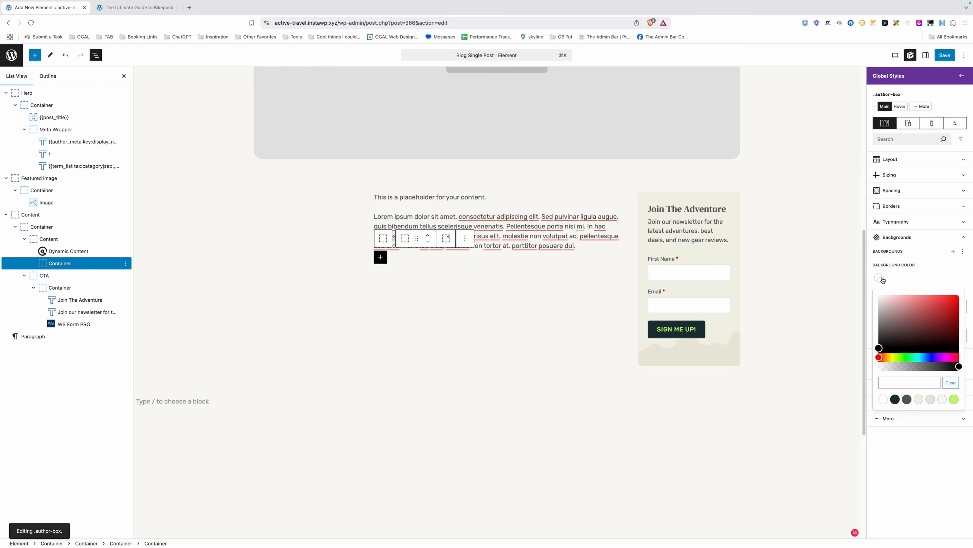
pyautogui.click(919, 400)
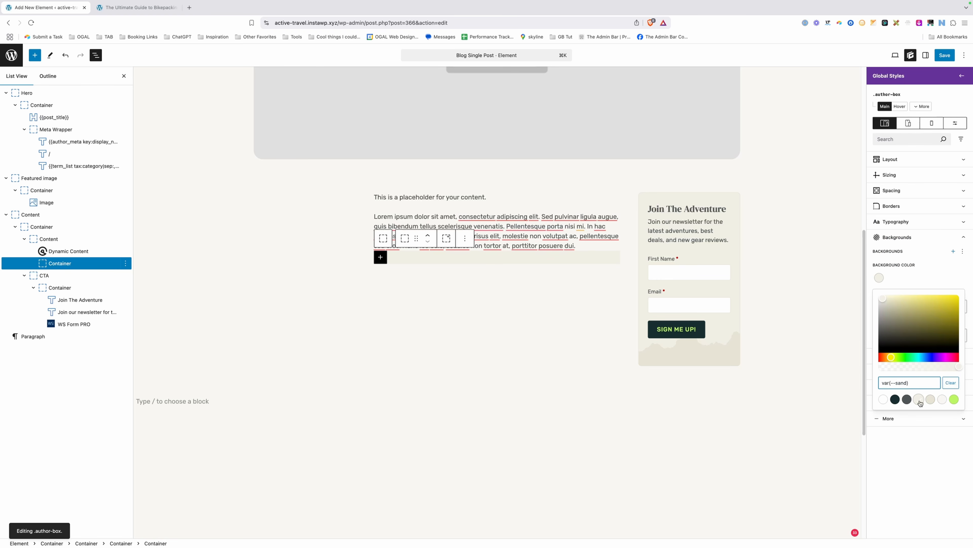
pyautogui.click(896, 237)
# Set the author-box border to 1px on all sides with an 8px radius on all corners.
pyautogui.click(891, 206)
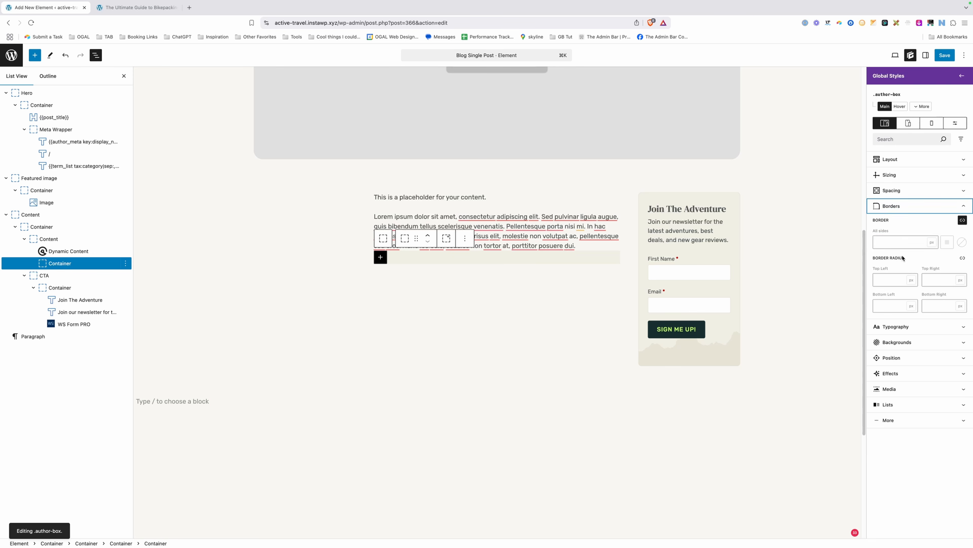
pyautogui.click(900, 243)
pyautogui.write('1')
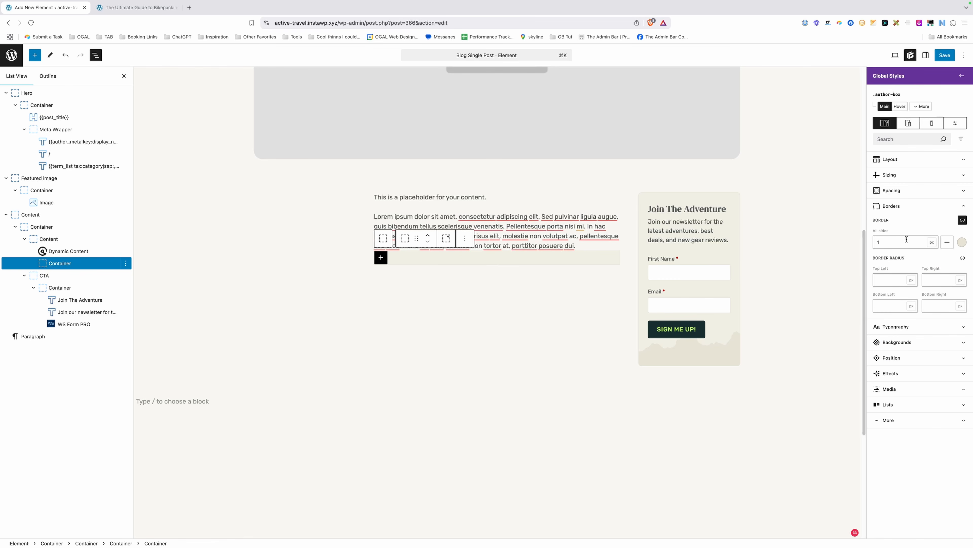
pyautogui.doubleClick(900, 208)
pyautogui.click(963, 258)
pyautogui.click(897, 271)
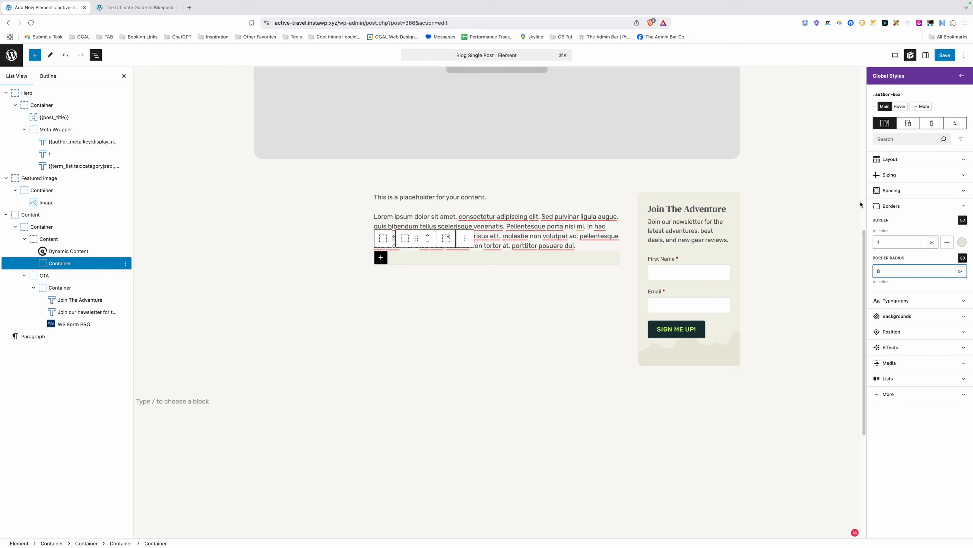
# Give the author box 24px padding on all sides and a 60px top margin.
pyautogui.click(890, 192)
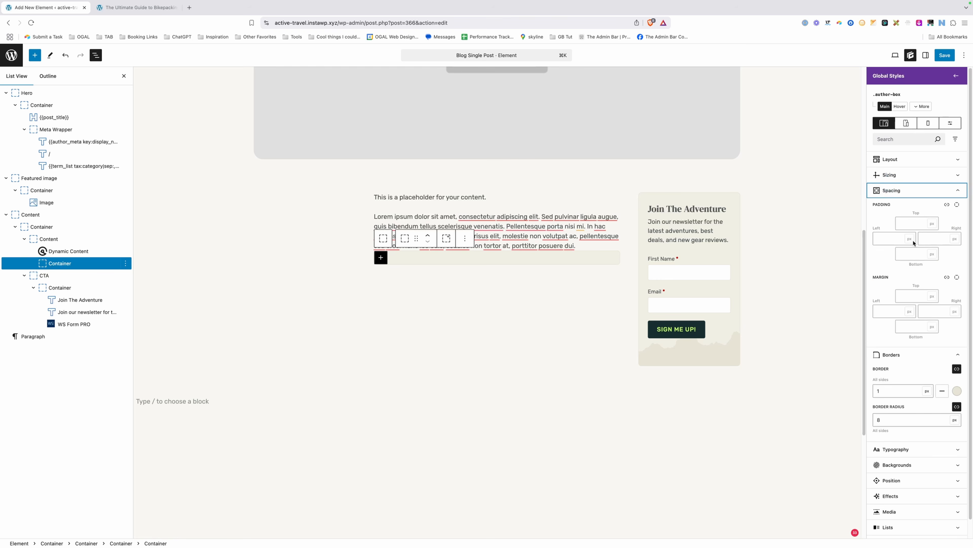
pyautogui.click(946, 204)
pyautogui.click(902, 219)
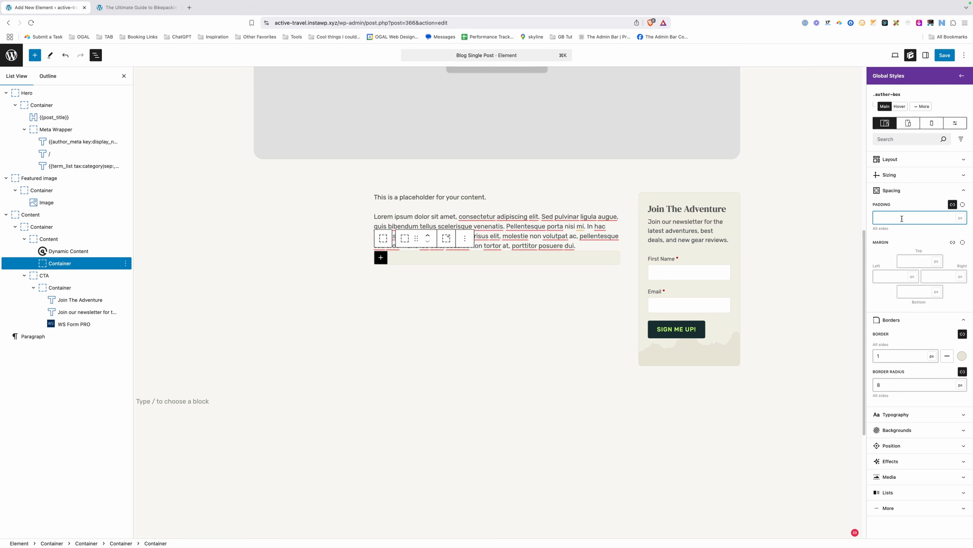
pyautogui.write('24')
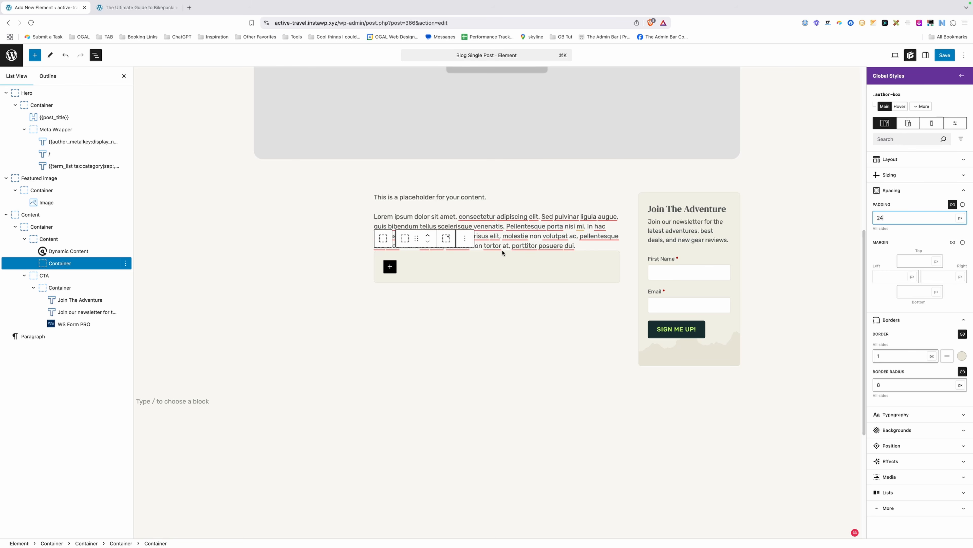
pyautogui.click(922, 260)
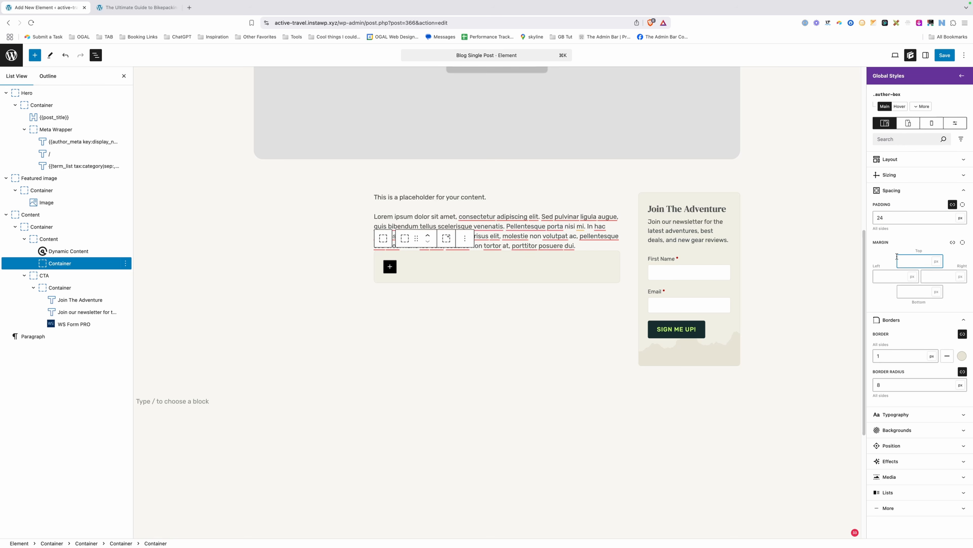
pyautogui.write('60')
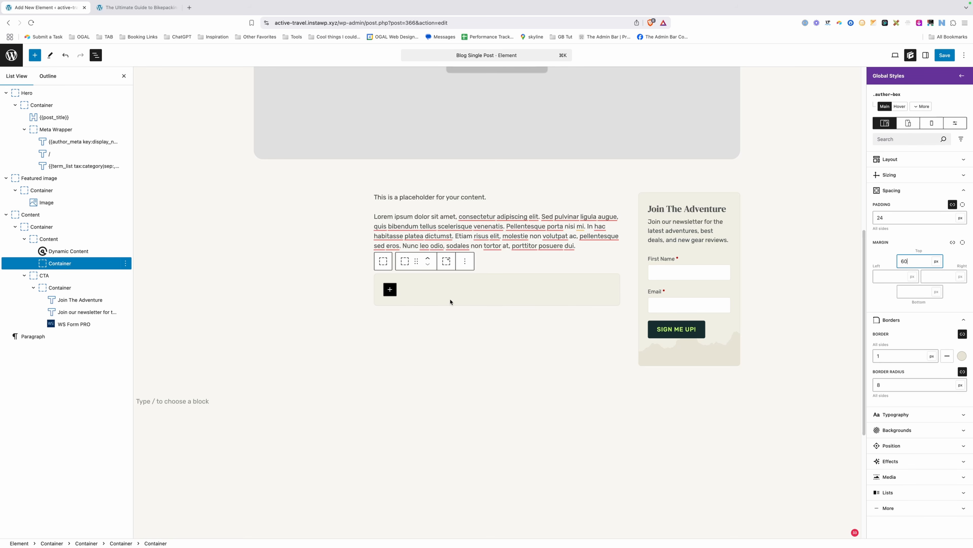
# Set the author box's display to Grid with grid template columns '1fr 3fr'.
pyautogui.click(890, 160)
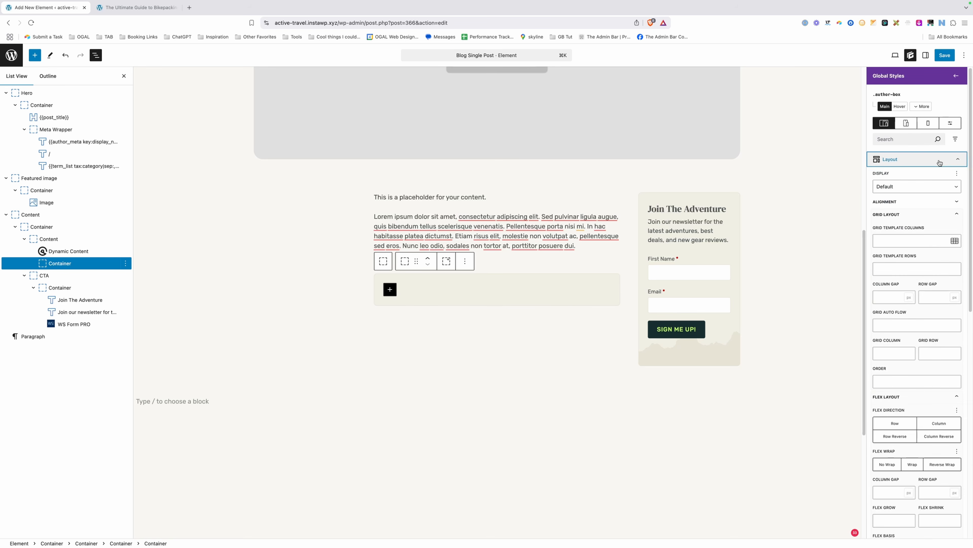
pyautogui.click(911, 188)
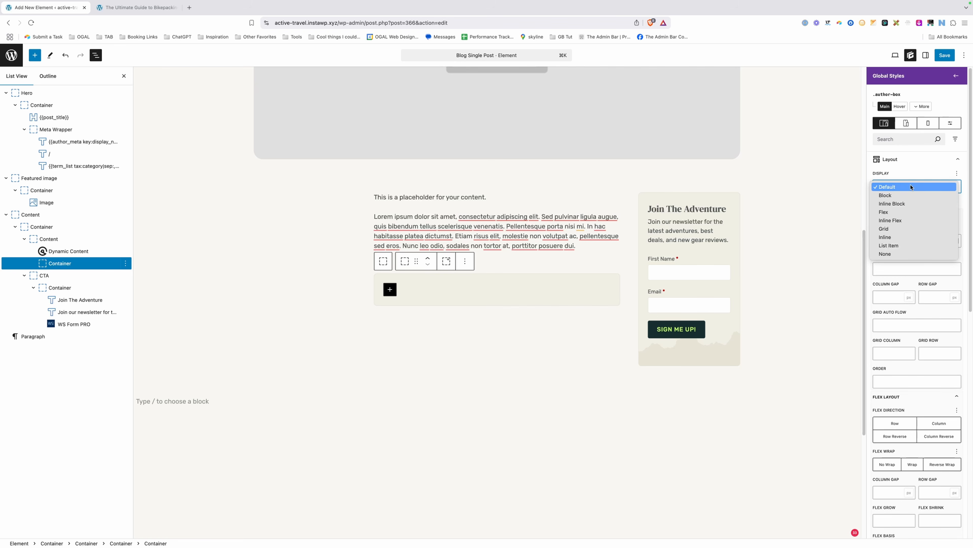
pyautogui.click(904, 229)
pyautogui.click(908, 238)
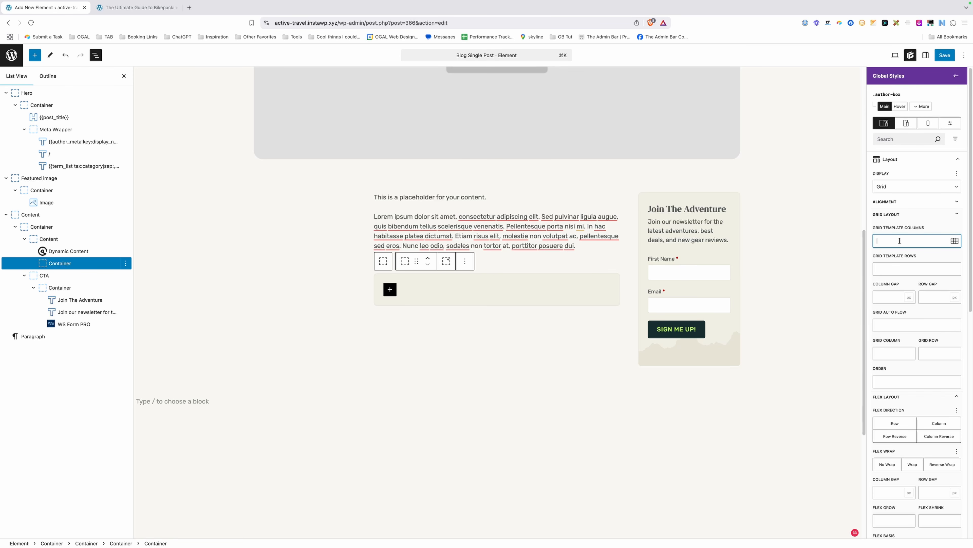
pyautogui.write('r 3fr')
# Insert an Image block and an empty Container side by side inside the author box.
pyautogui.click(390, 290)
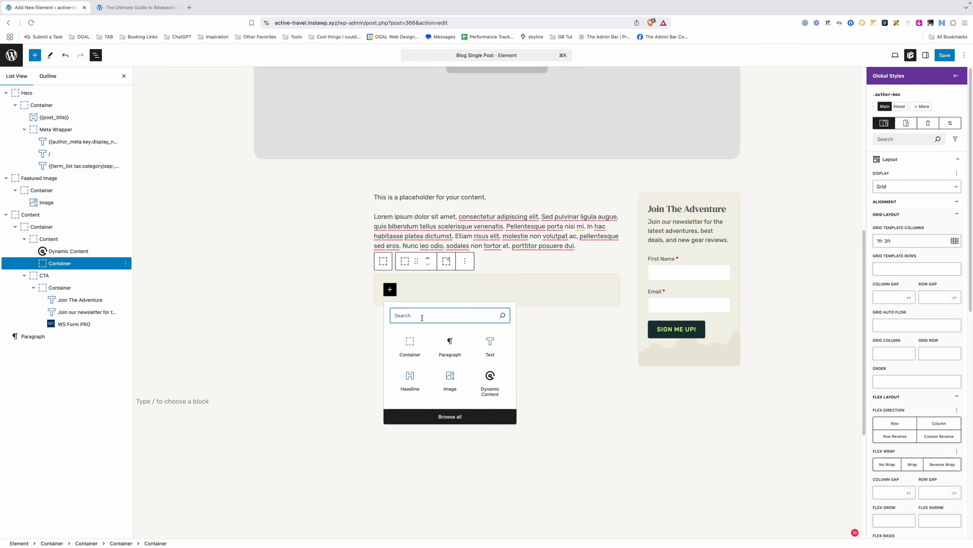
pyautogui.click(450, 382)
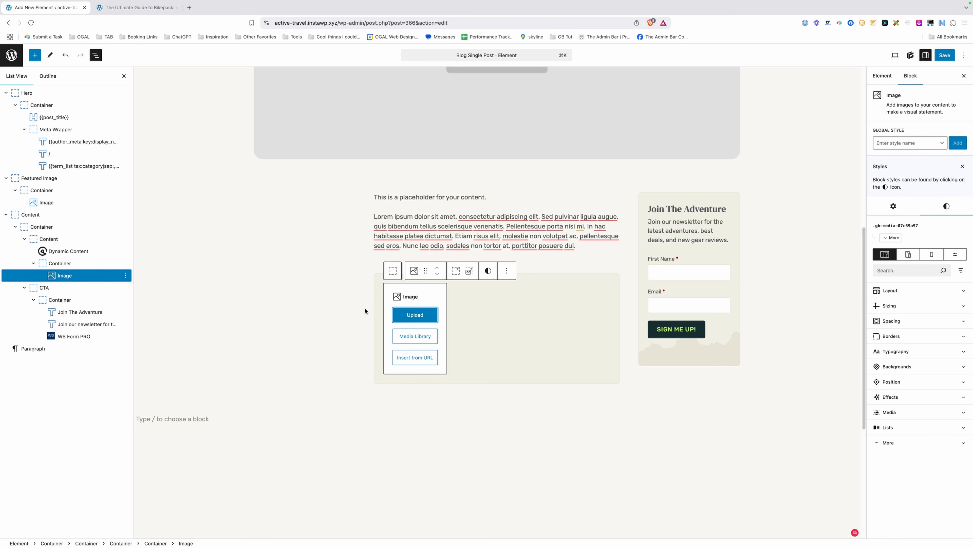
pyautogui.click(480, 299)
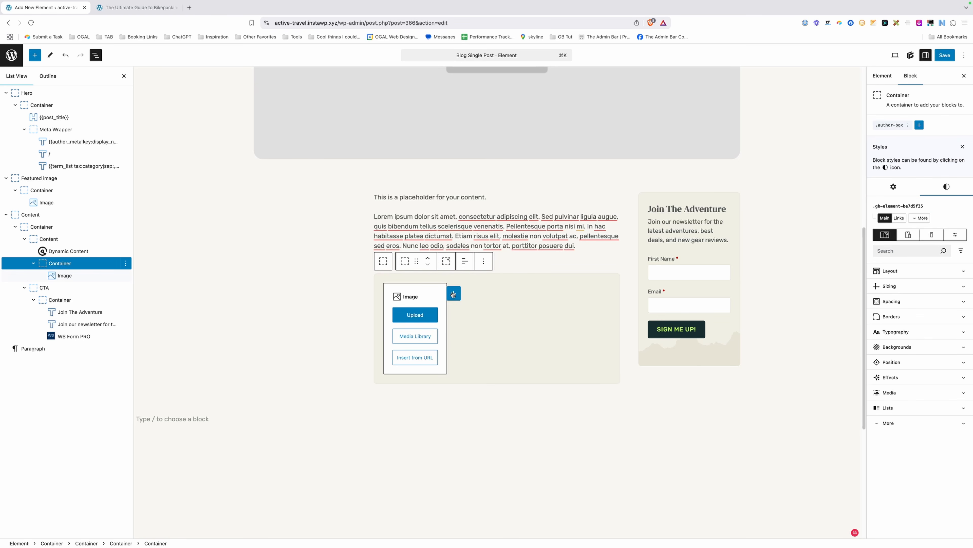
pyautogui.click(454, 294)
pyautogui.click(487, 358)
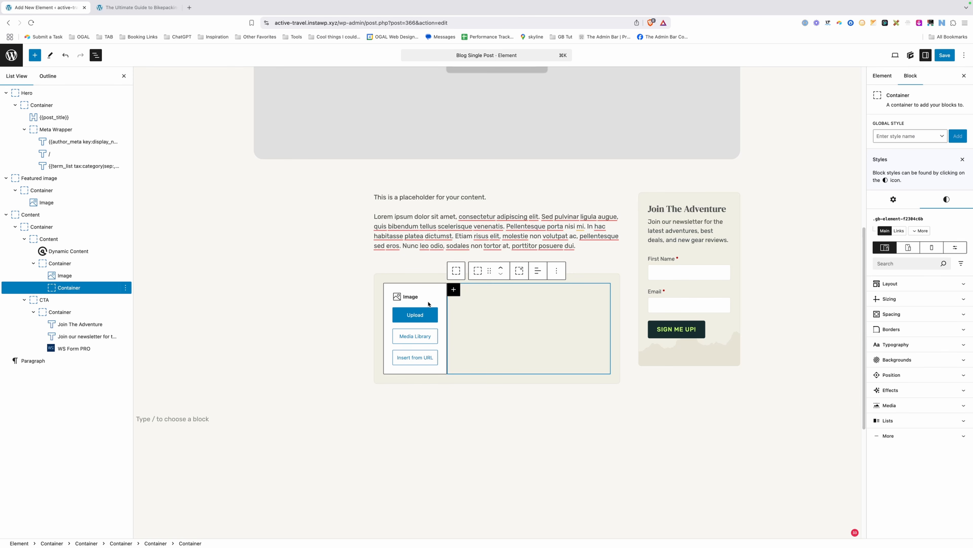
# Set a 40px column gap on the author-box grid.
pyautogui.click(60, 264)
pyautogui.click(900, 124)
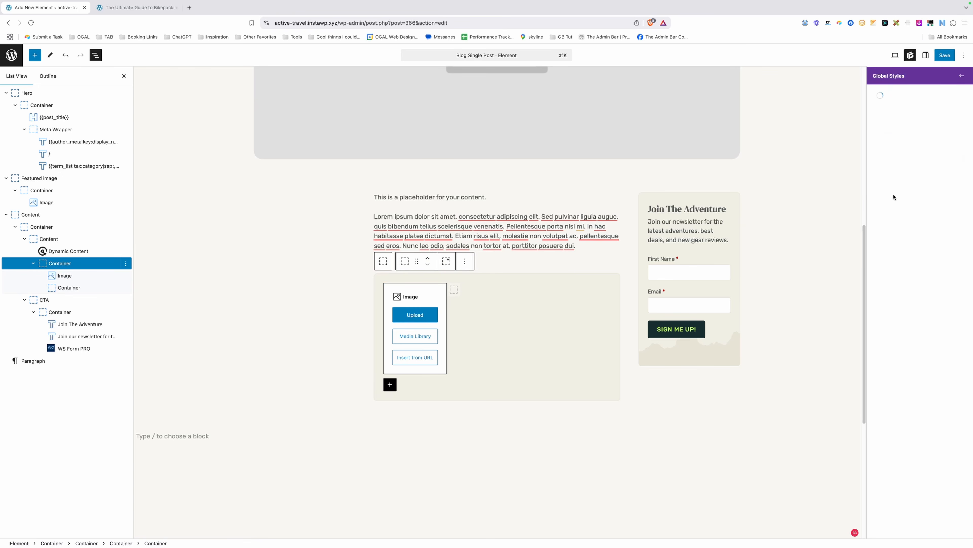
pyautogui.click(897, 295)
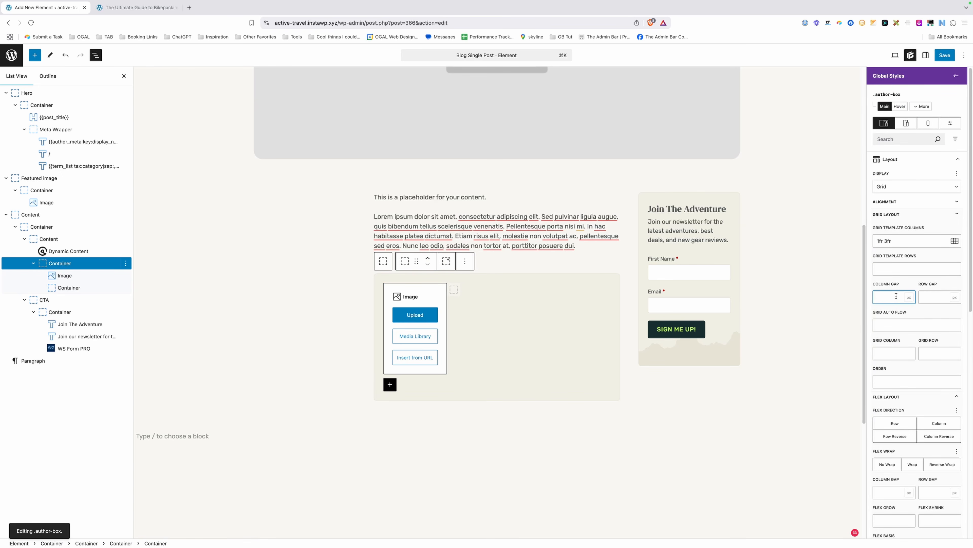
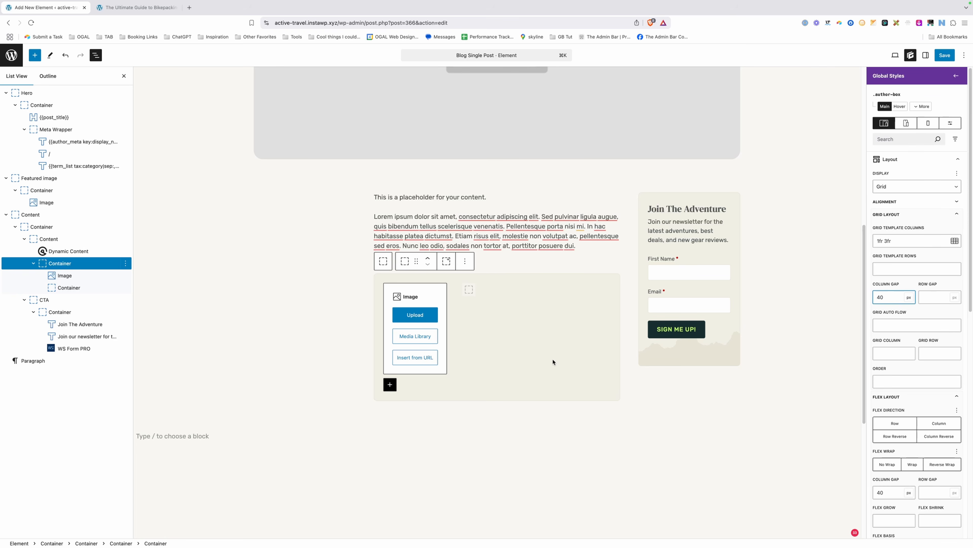
# Select the author box's empty second-column Container to show its block settings.
pyautogui.click(505, 325)
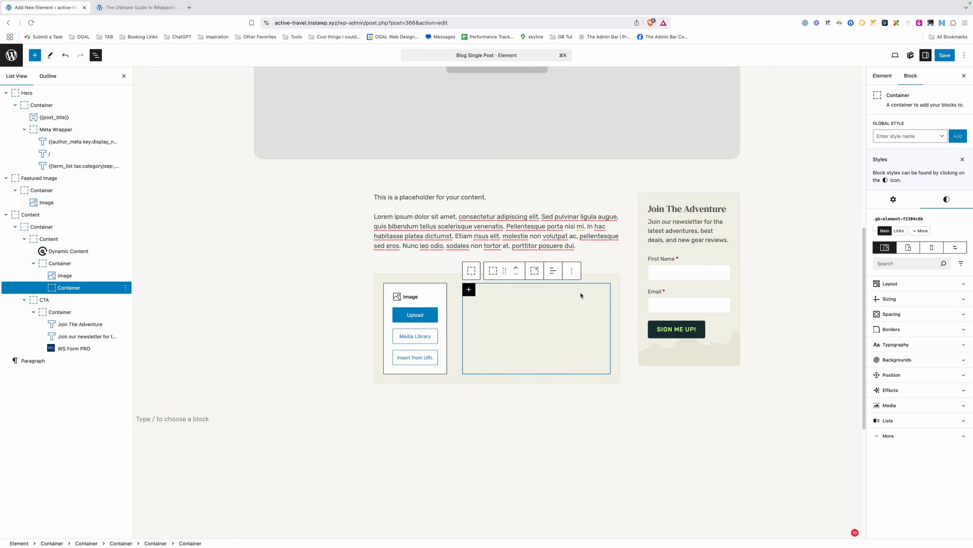
# Add a nested Container with an 'Author Name' text block and a Container holding a Button.
pyautogui.click(469, 289)
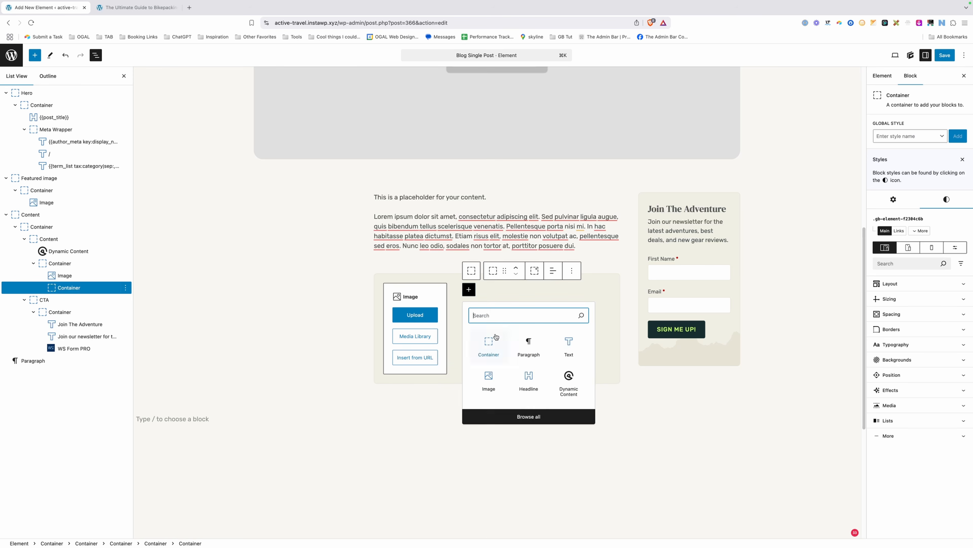
pyautogui.click(492, 345)
pyautogui.click(468, 289)
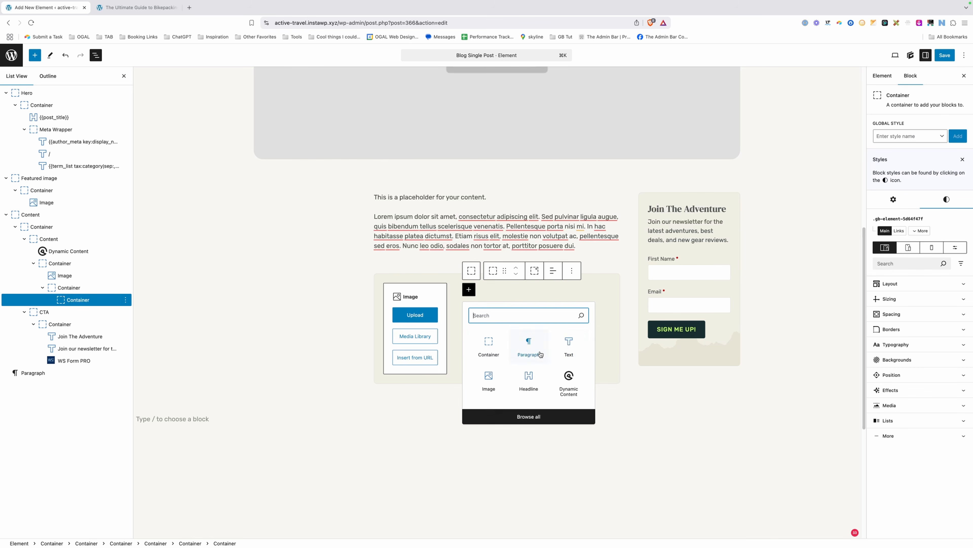
pyautogui.click(567, 349)
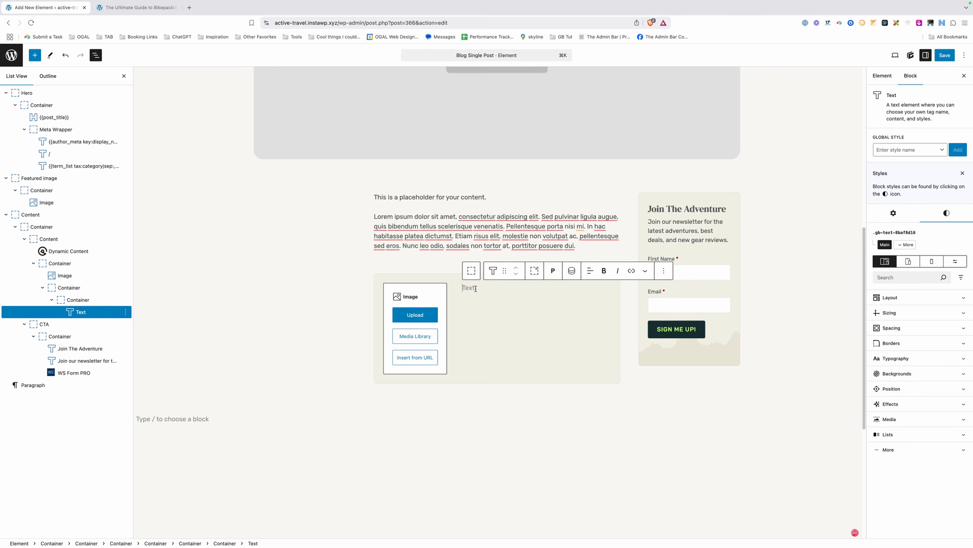
pyautogui.write('Author Name')
pyautogui.press('Return')
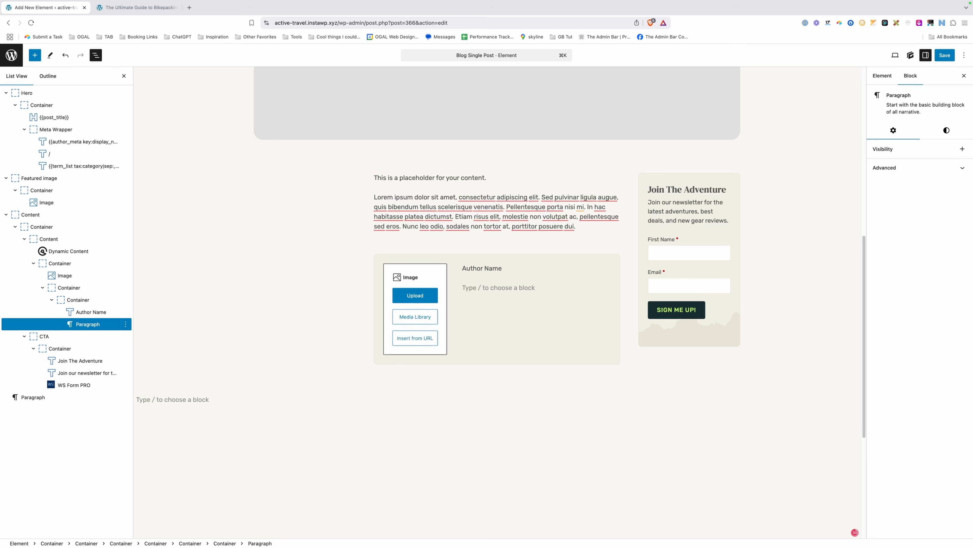
pyautogui.write('/conn')
pyautogui.click(526, 165)
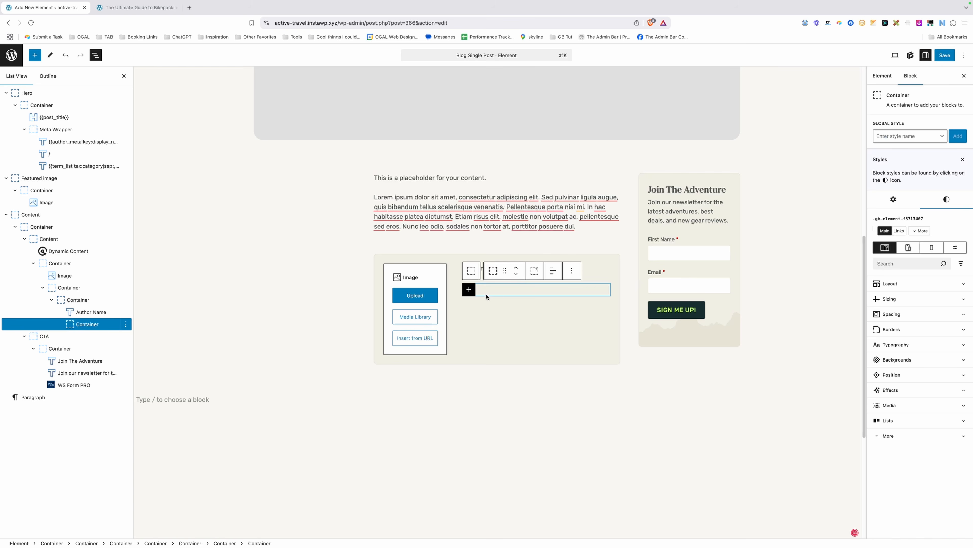
pyautogui.click(468, 289)
pyautogui.write('b')
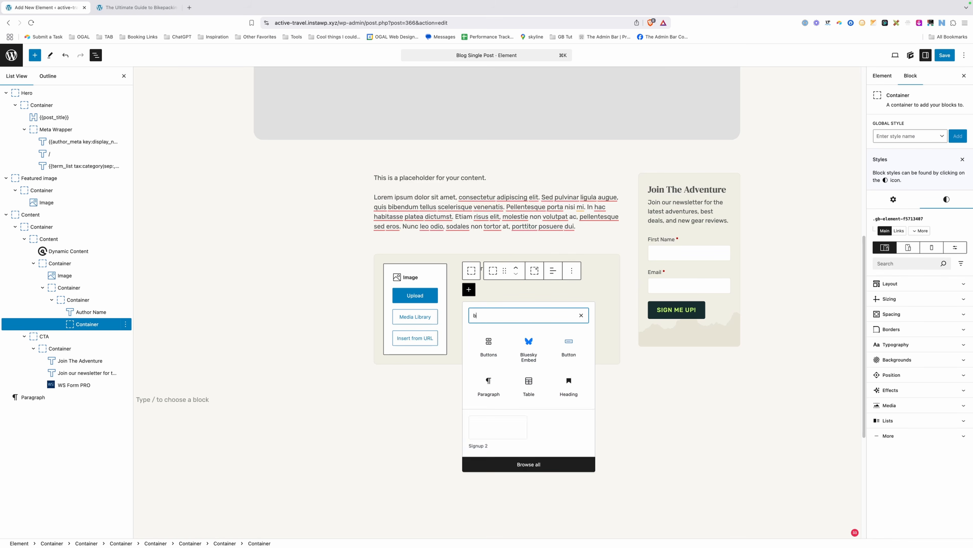
pyautogui.write('utton')
pyautogui.click(528, 345)
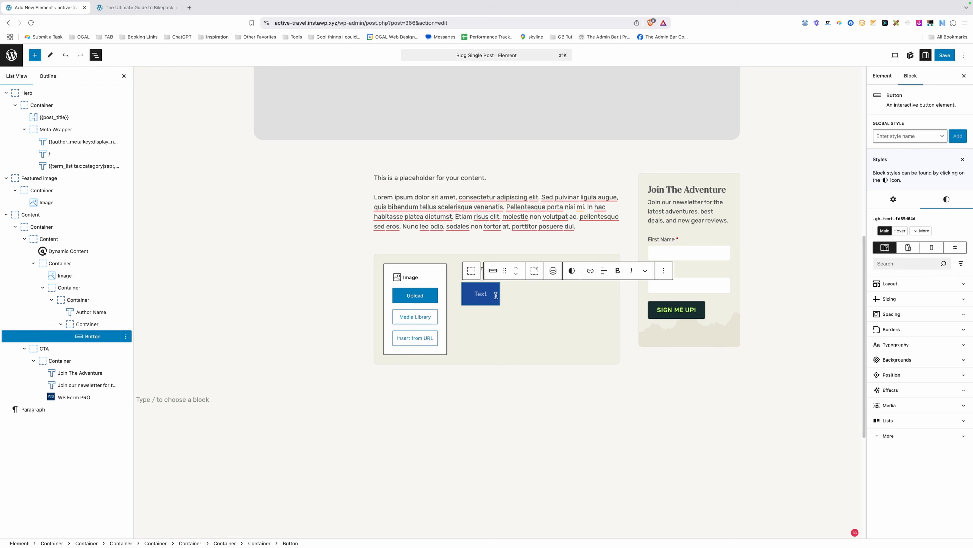
# Make the name row Flex with space-between justification and centre alignment.
pyautogui.click(476, 275)
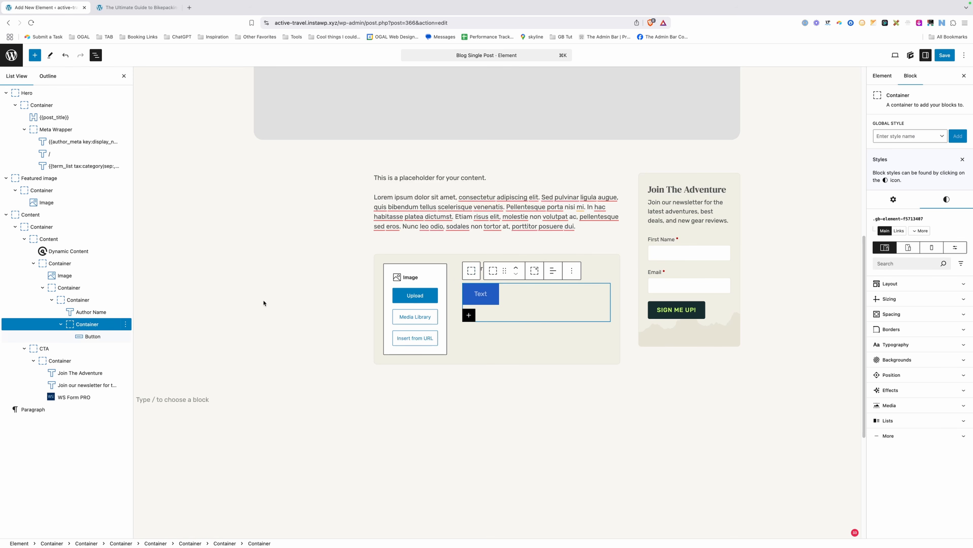
pyautogui.click(472, 270)
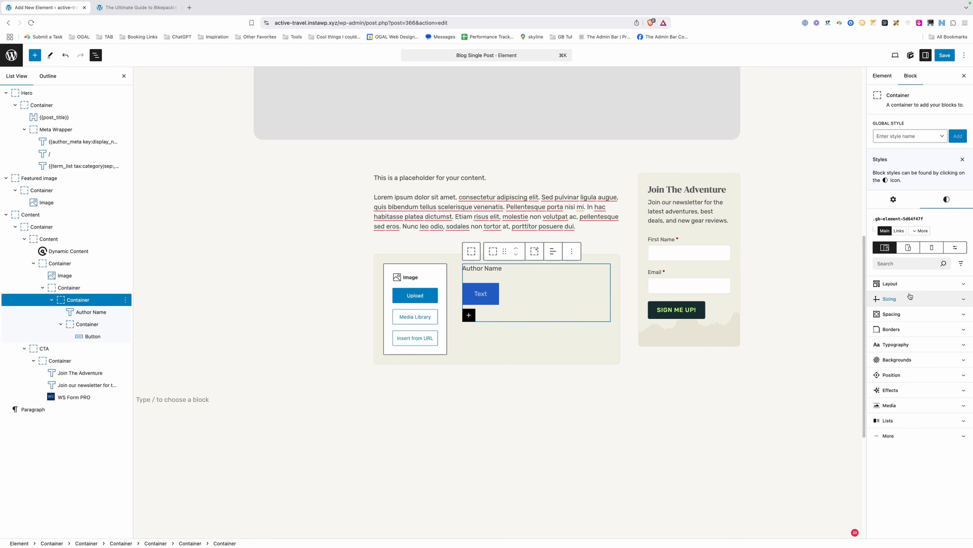
pyautogui.click(908, 284)
pyautogui.click(898, 318)
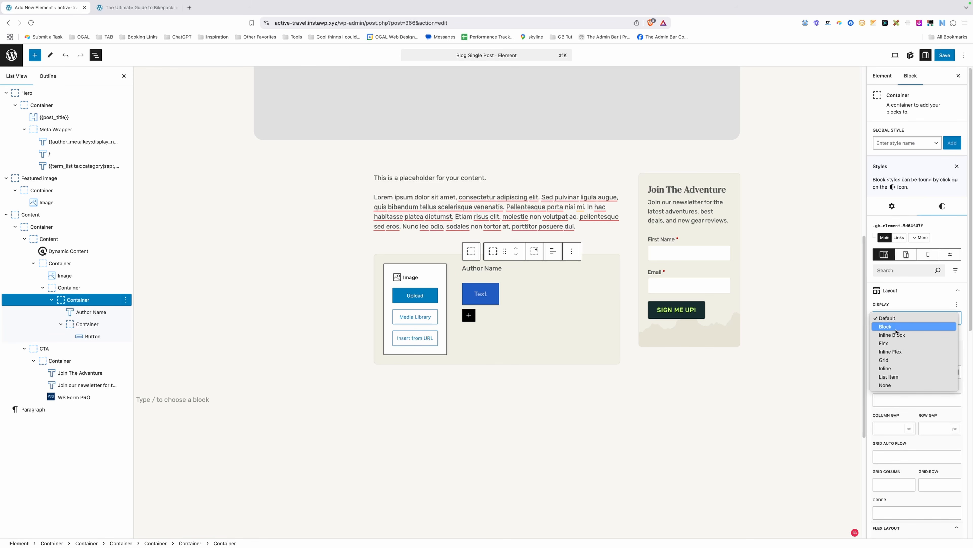
pyautogui.click(896, 343)
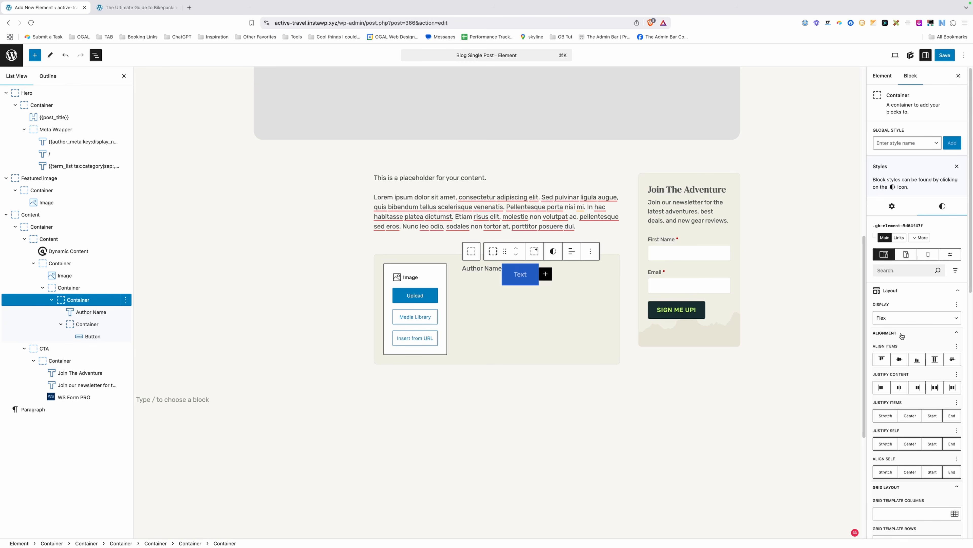
pyautogui.click(933, 387)
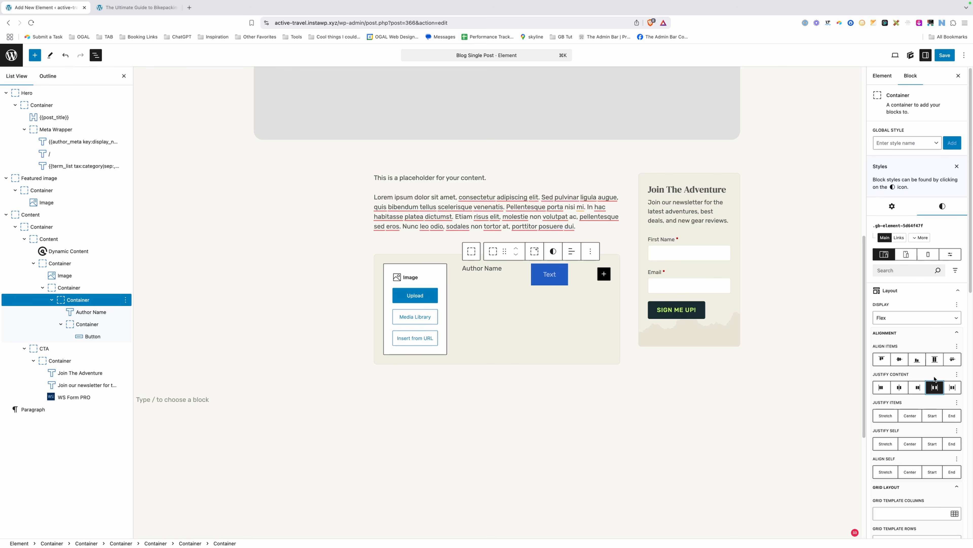
pyautogui.click(900, 361)
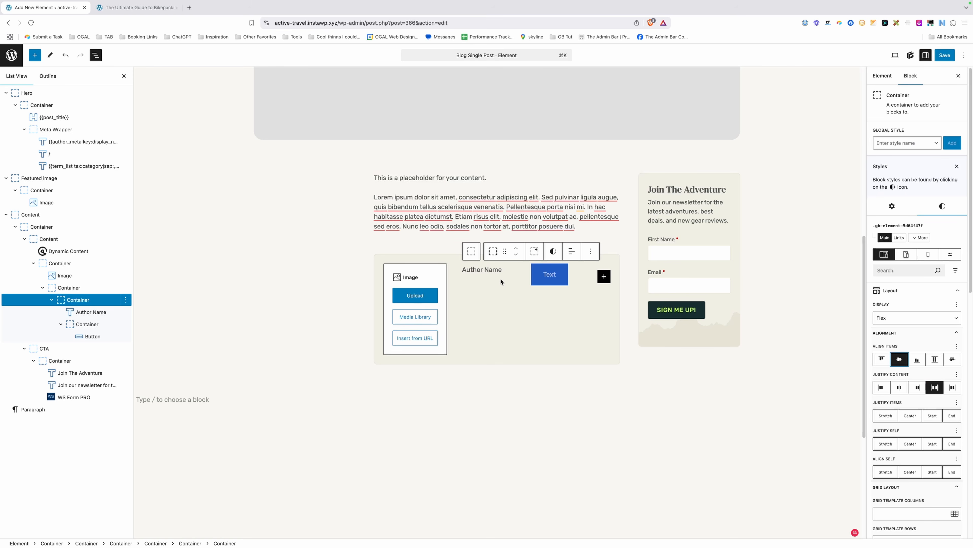
# Set the Author Name text's bottom margin to 0.
pyautogui.click(480, 270)
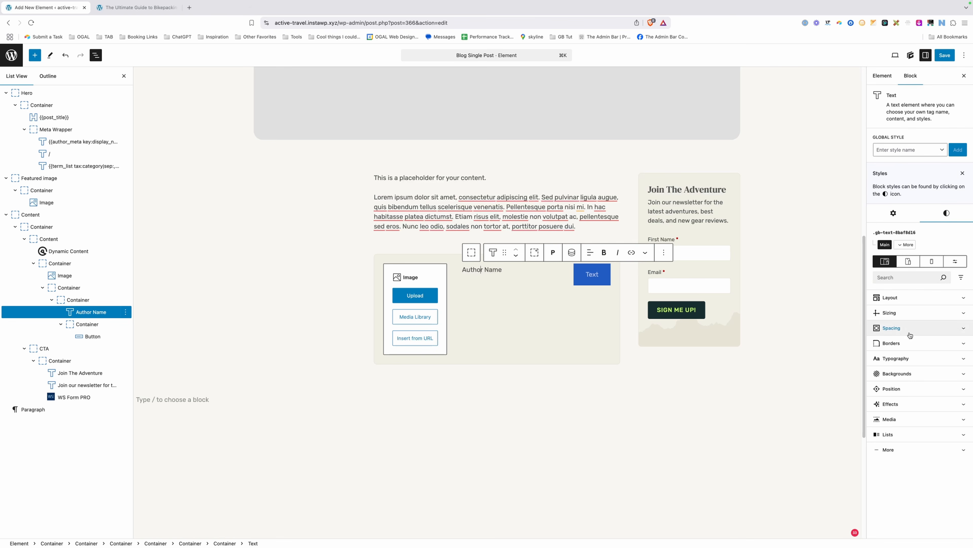
pyautogui.click(894, 327)
pyautogui.click(914, 460)
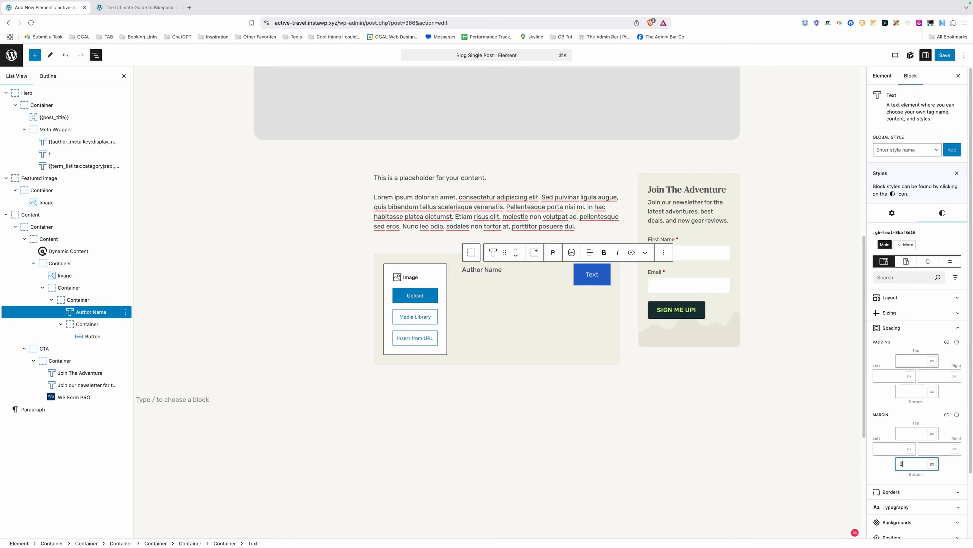
pyautogui.click(515, 321)
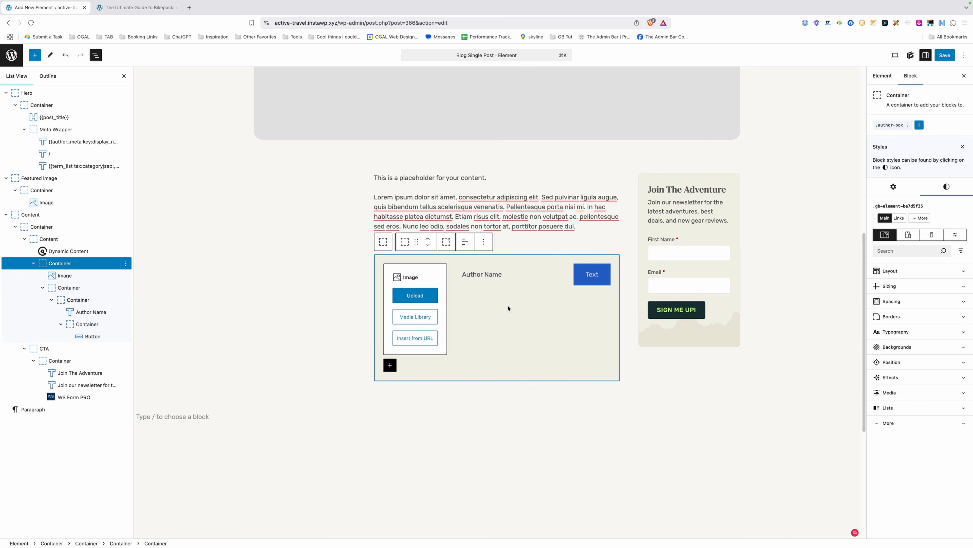
# Add a Text block with pasted placeholder bio text after the name row.
pyautogui.click(51, 299)
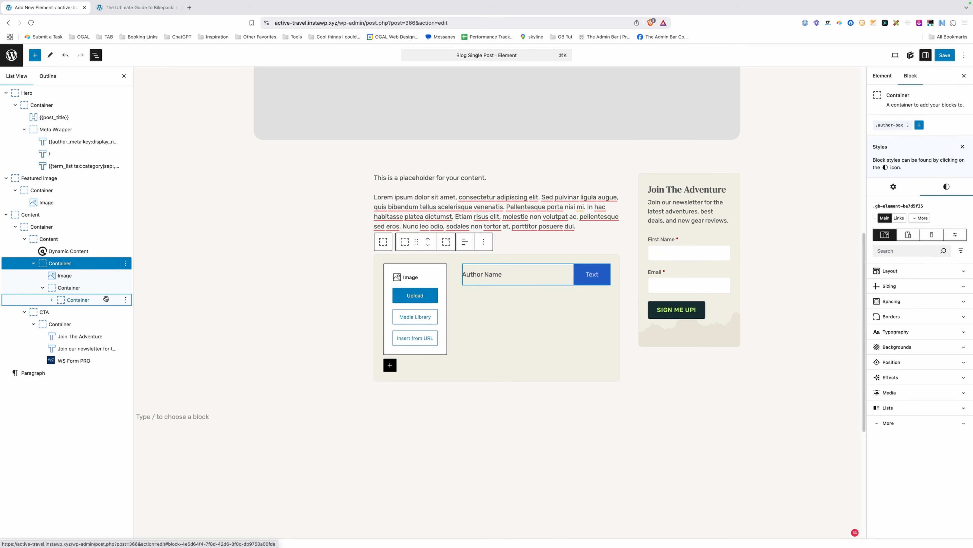
pyautogui.click(128, 300)
pyautogui.click(125, 300)
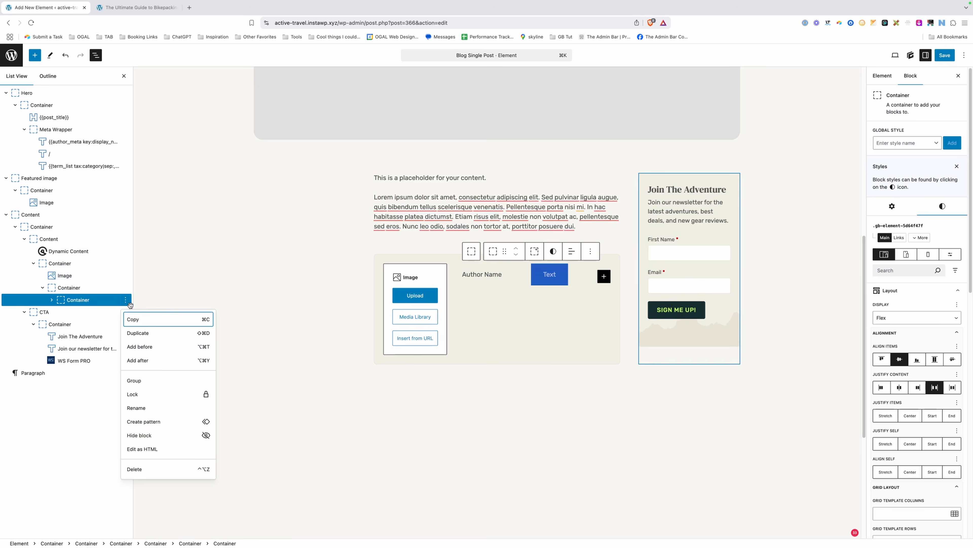
pyautogui.click(138, 361)
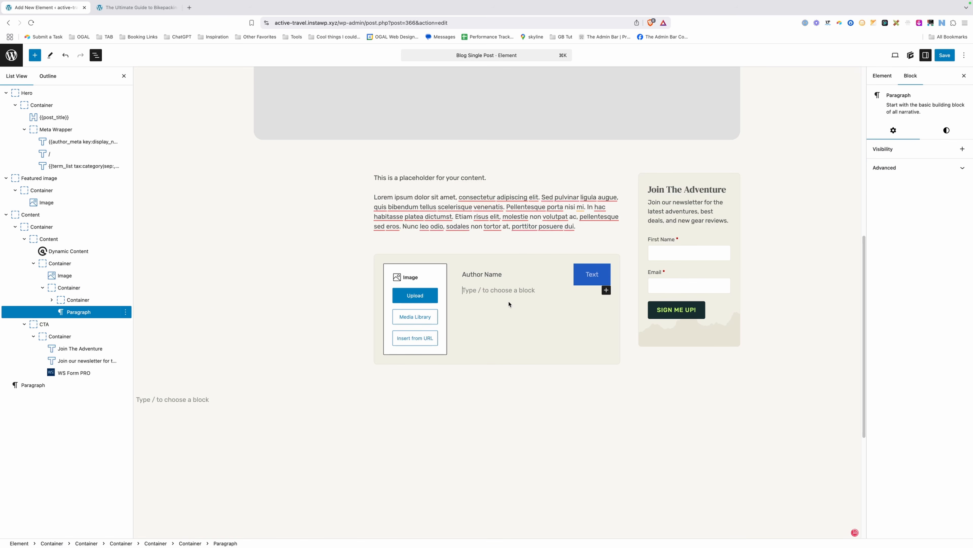
pyautogui.scroll(-1, 509, 304)
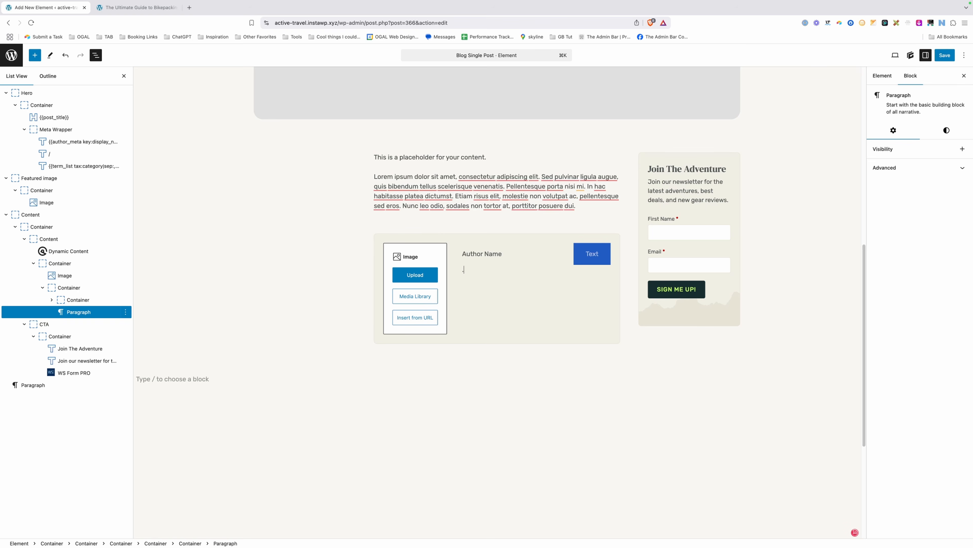
pyautogui.write('/te')
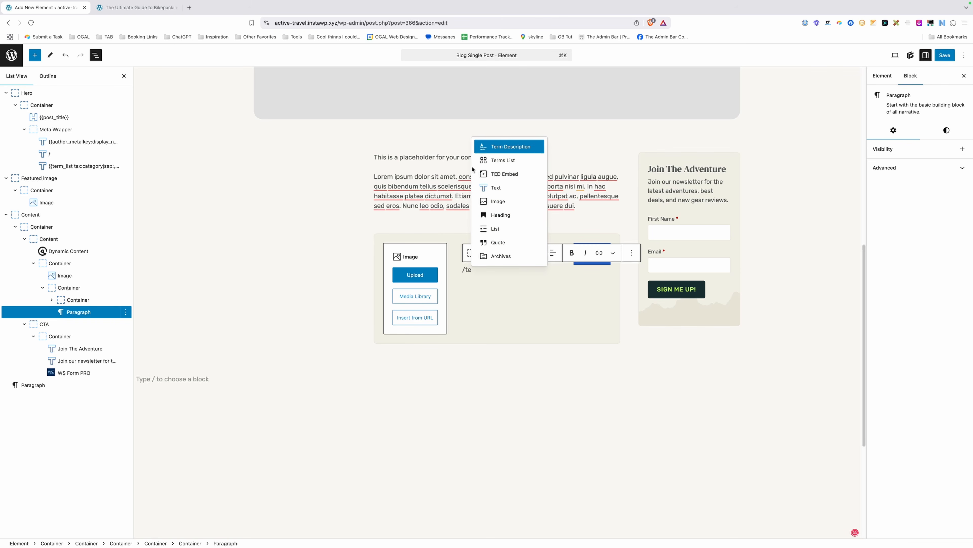
pyautogui.click(496, 188)
pyautogui.write('.')
pyautogui.write('This is just placeholder text. Don’t be alarmed, this is just here to fill up space since your finalized copy isn’t ready yet. Once we have your content finalized, we’ll replace this placeholder text with your real content.')
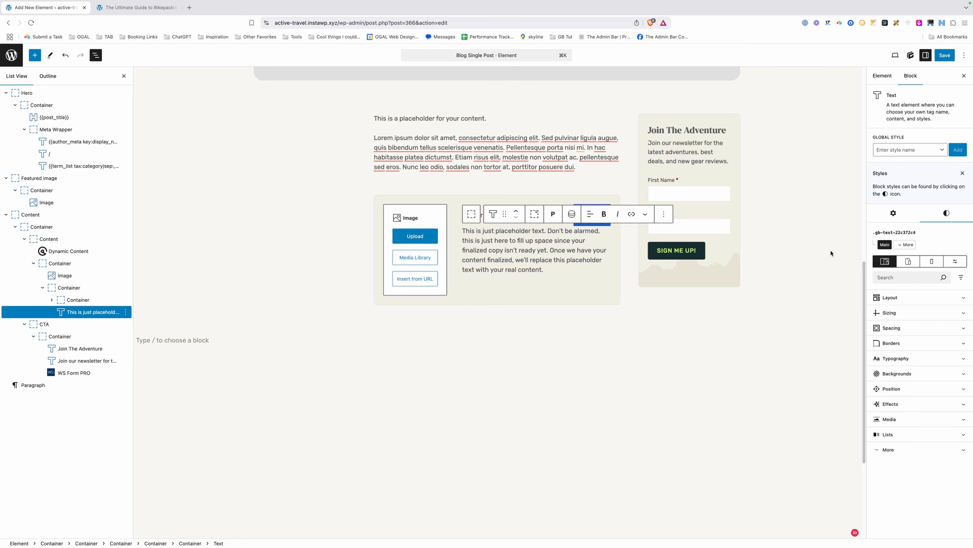
# Set the bio text's font size to 1rem.
pyautogui.click(896, 358)
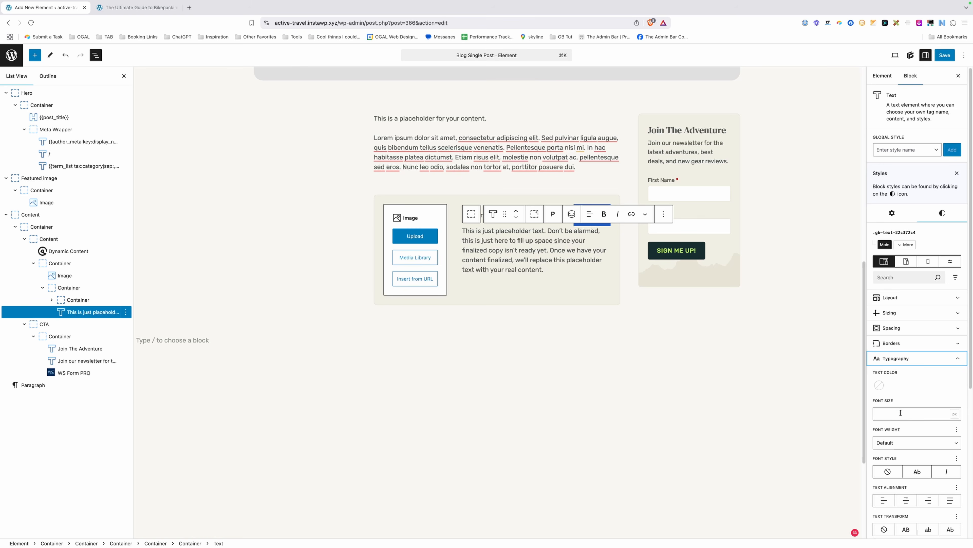
pyautogui.click(901, 413)
pyautogui.write('1')
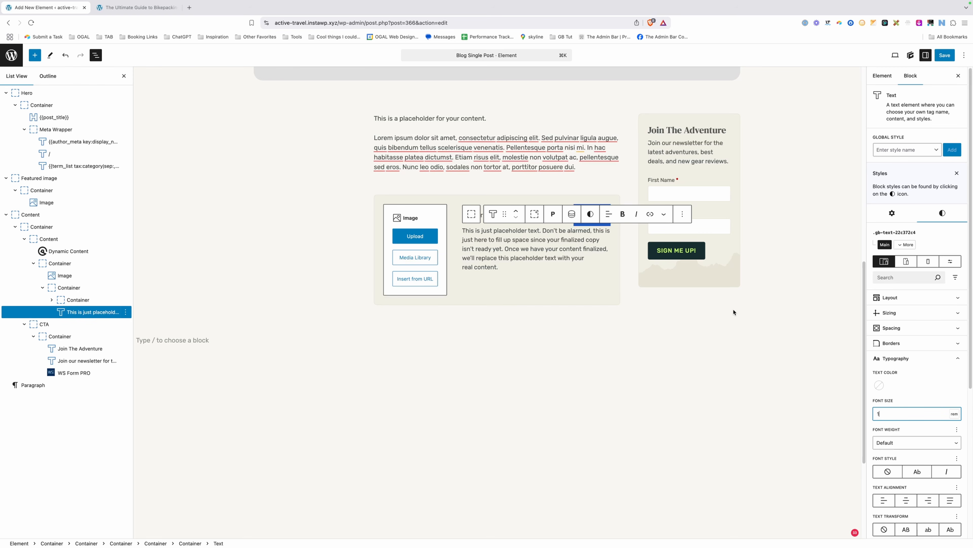
pyautogui.click(556, 299)
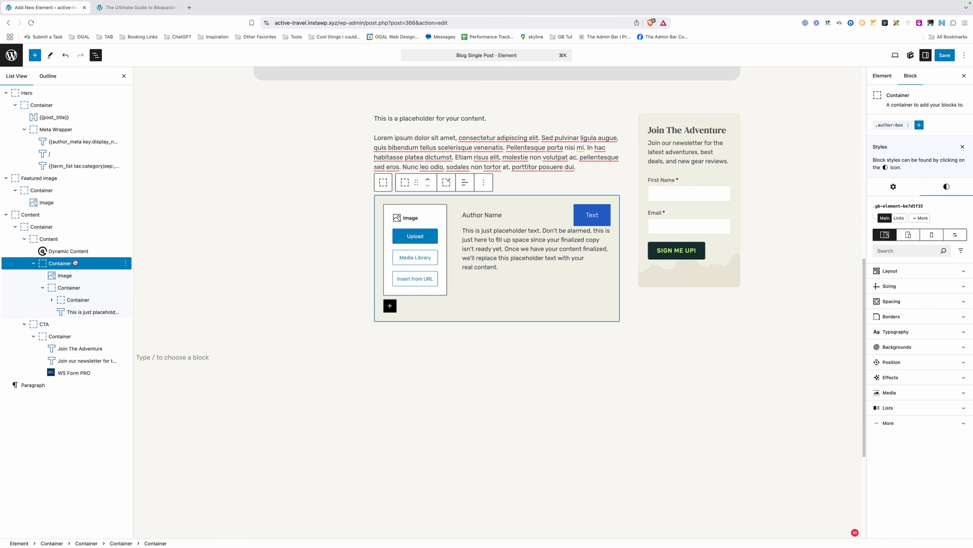
# Make the right column a vertical Flex stack with a 16px gap.
pyautogui.click(65, 288)
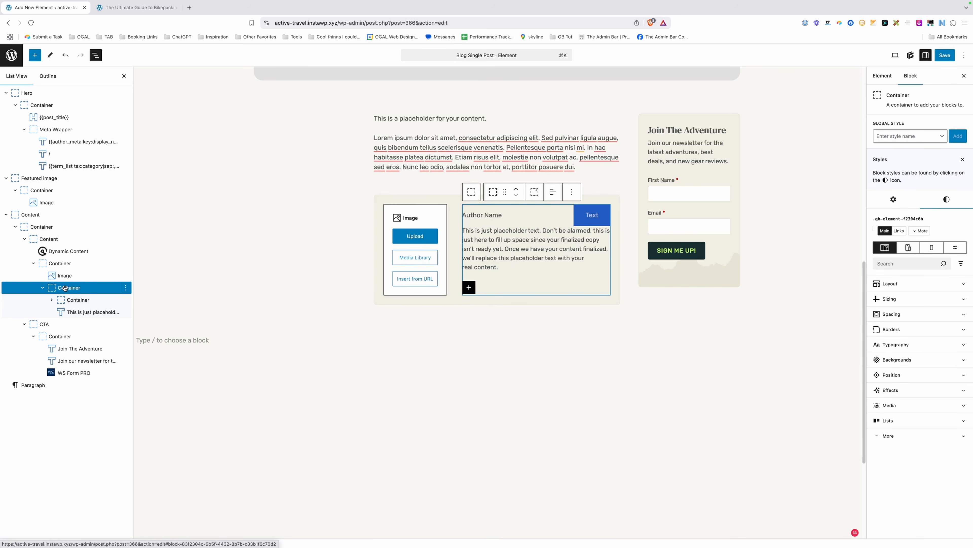
pyautogui.click(910, 288)
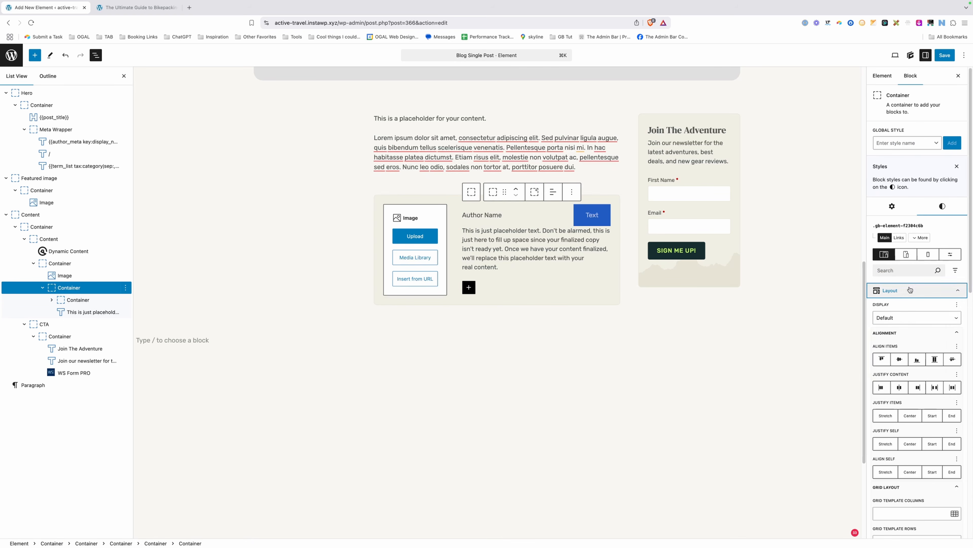
pyautogui.click(900, 318)
pyautogui.click(901, 344)
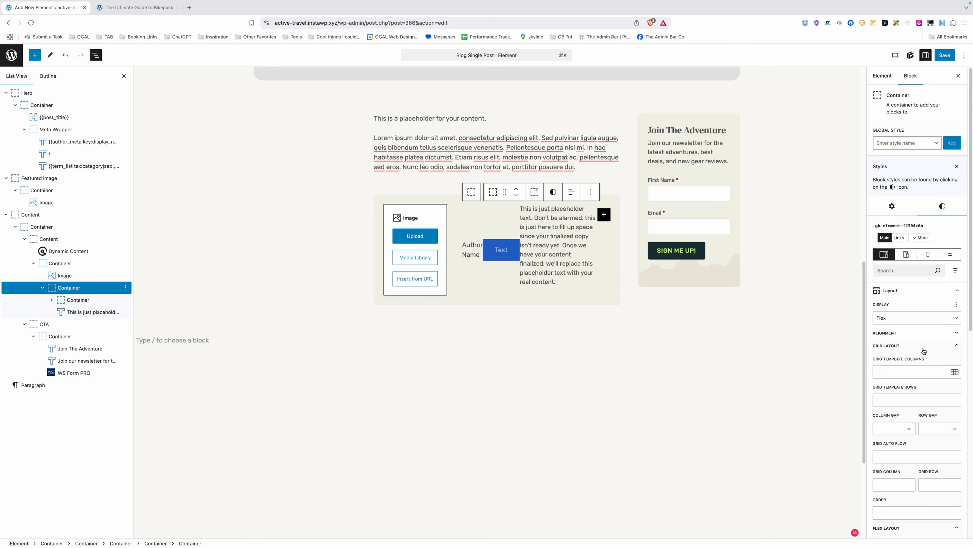
pyautogui.click(924, 347)
pyautogui.click(939, 384)
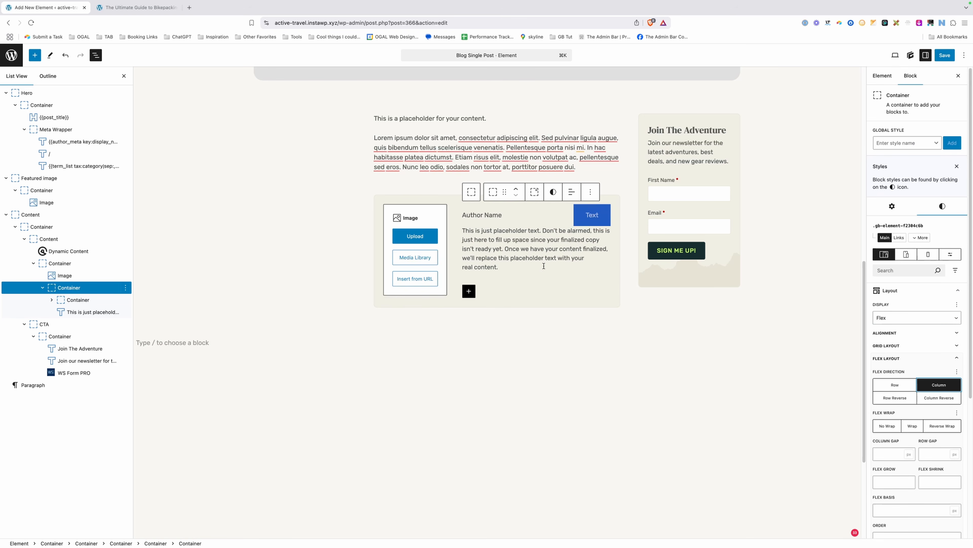
pyautogui.click(939, 454)
pyautogui.write('16')
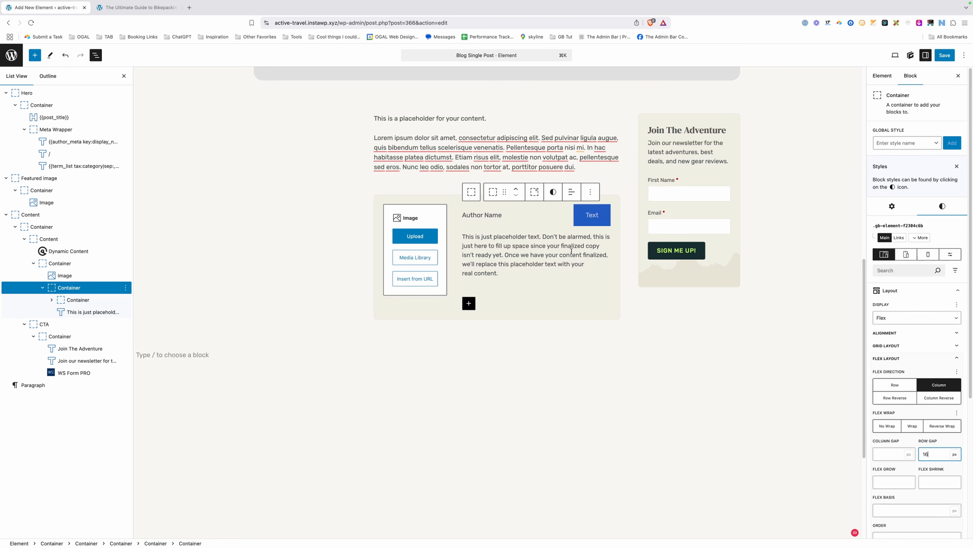
# Set the bio text's bottom margin to 0.
pyautogui.click(572, 251)
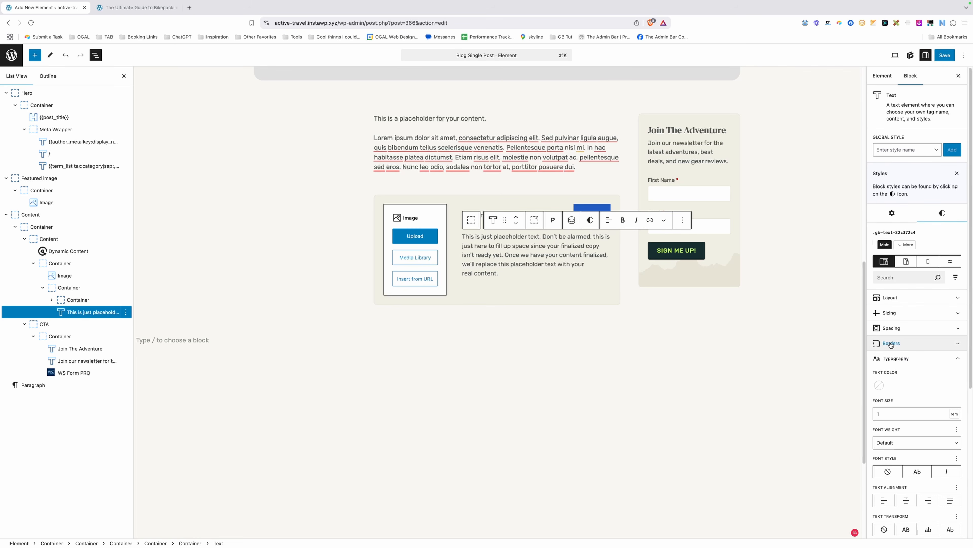
pyautogui.click(893, 328)
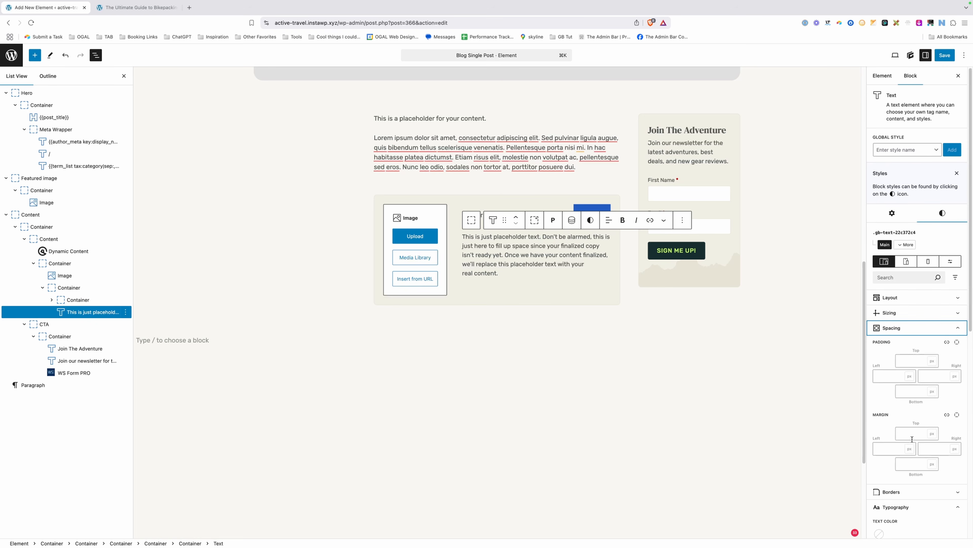
pyautogui.click(915, 462)
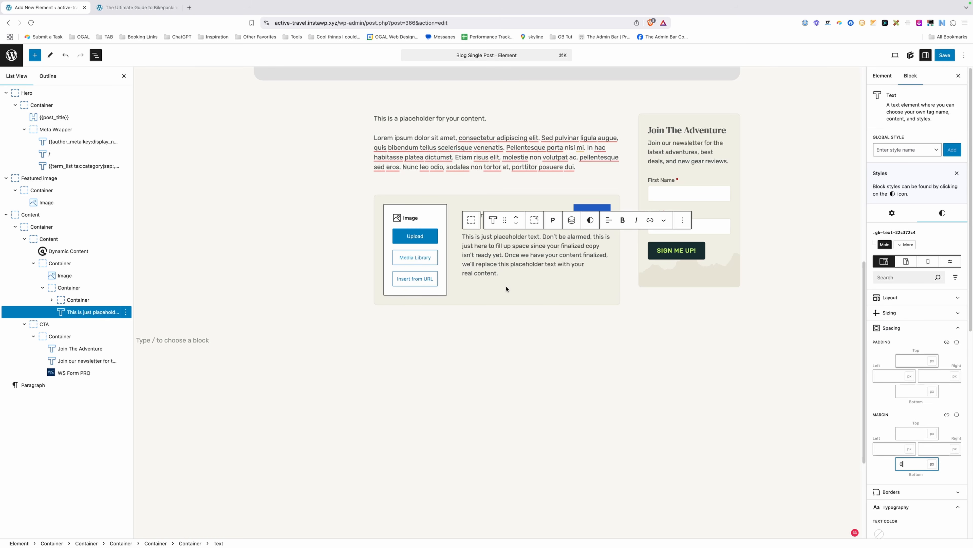
pyautogui.click(507, 229)
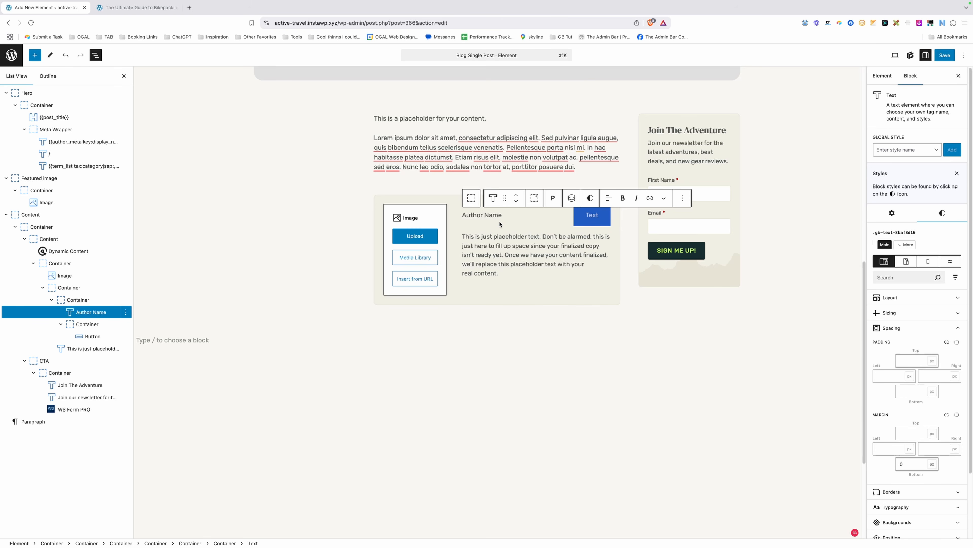
# Give Author Name font weight 500 and font size 1.25rem.
pyautogui.click(918, 328)
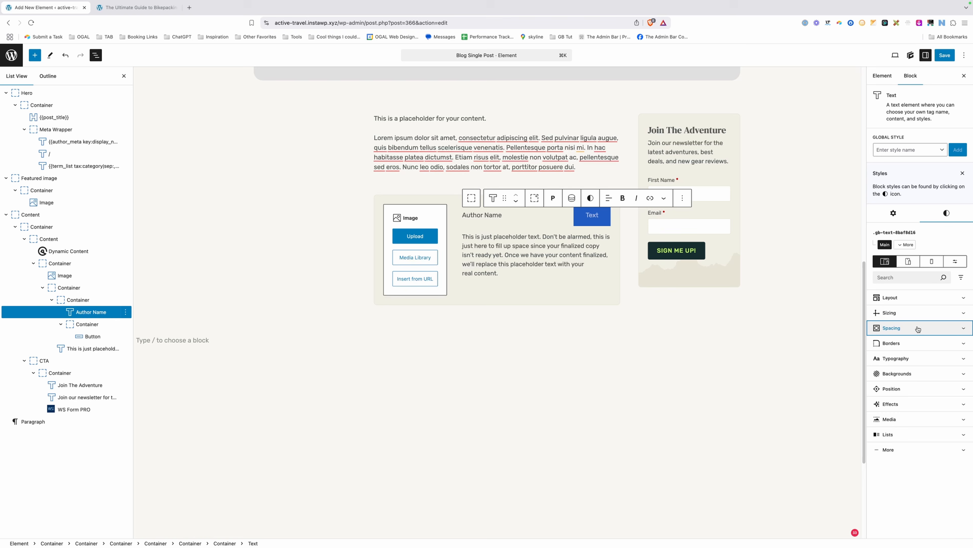
pyautogui.click(914, 358)
pyautogui.scroll(-4, 897, 387)
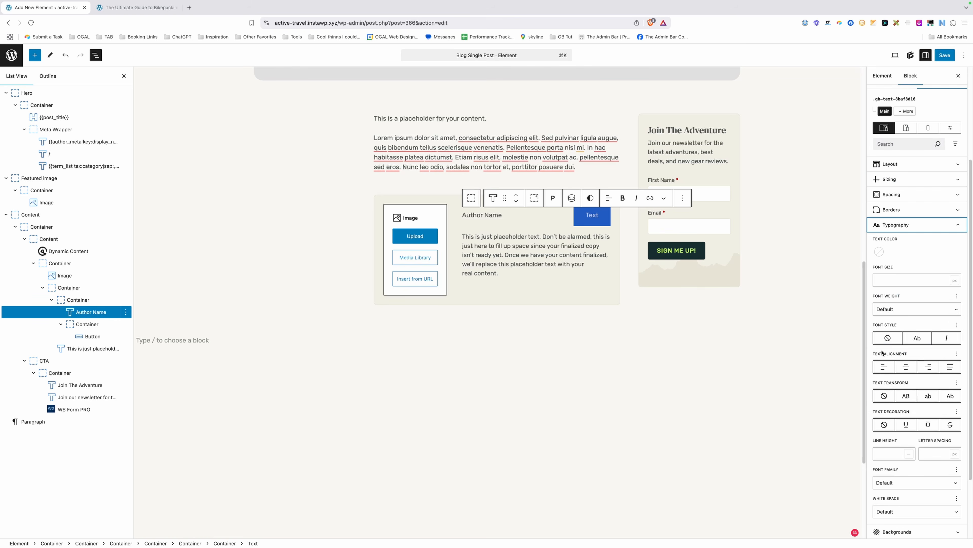
pyautogui.click(888, 308)
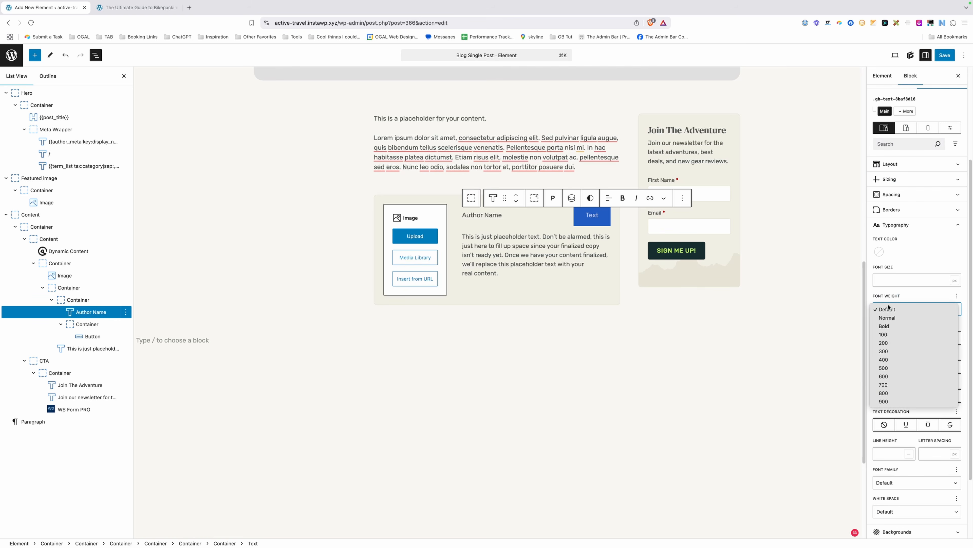
pyautogui.click(892, 367)
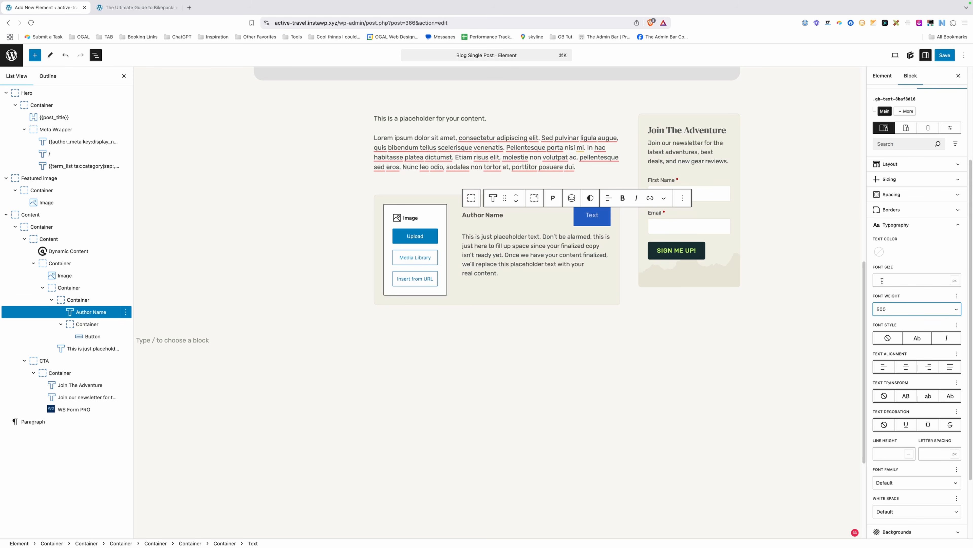
pyautogui.click(882, 281)
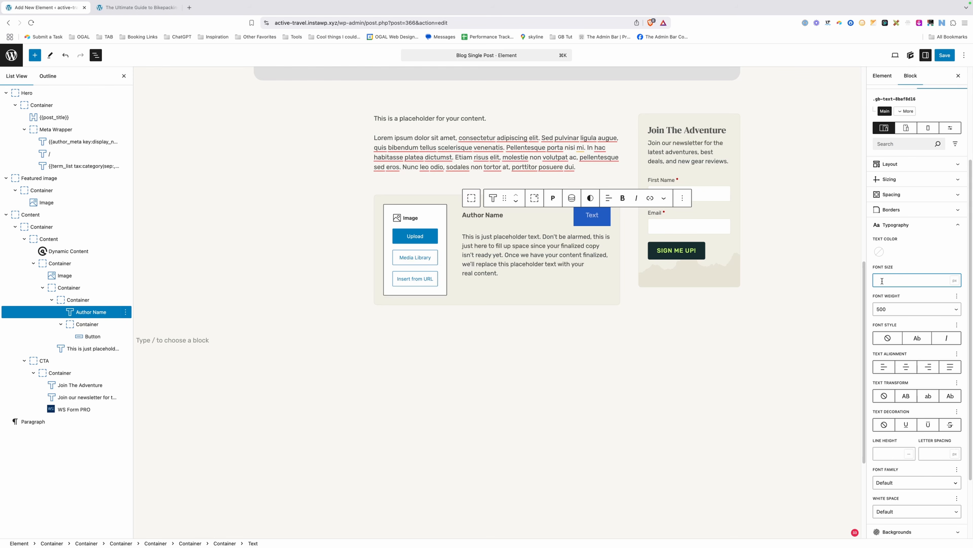
pyautogui.write('1.5')
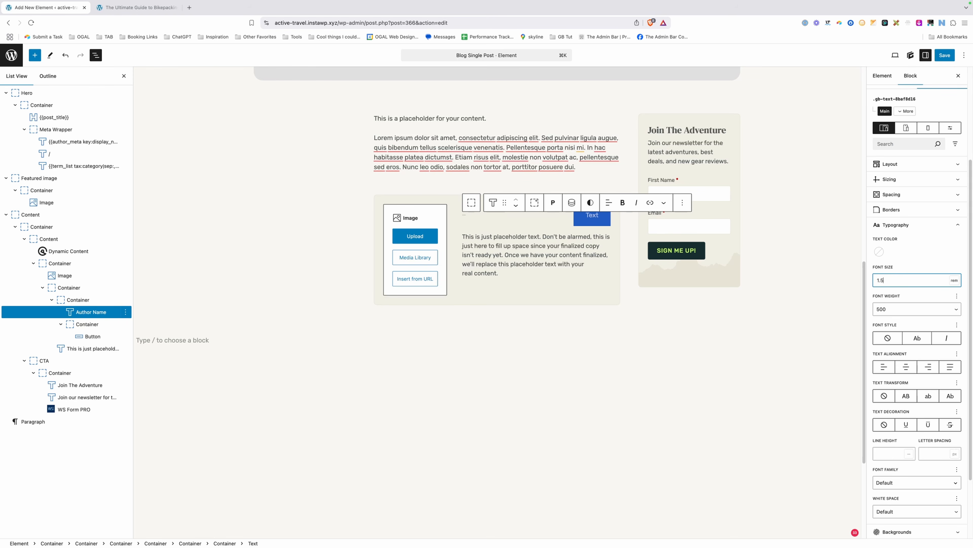
pyautogui.press('Left')
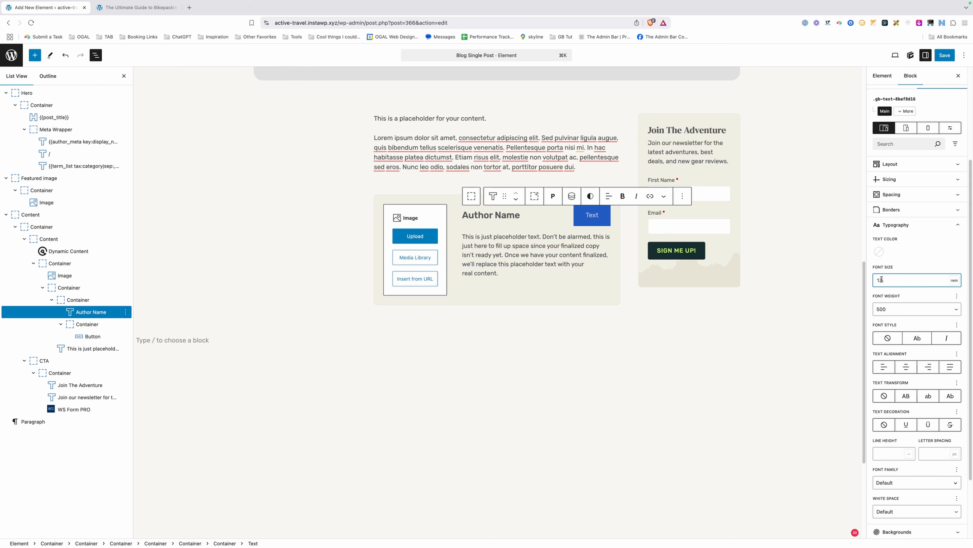
pyautogui.write('25')
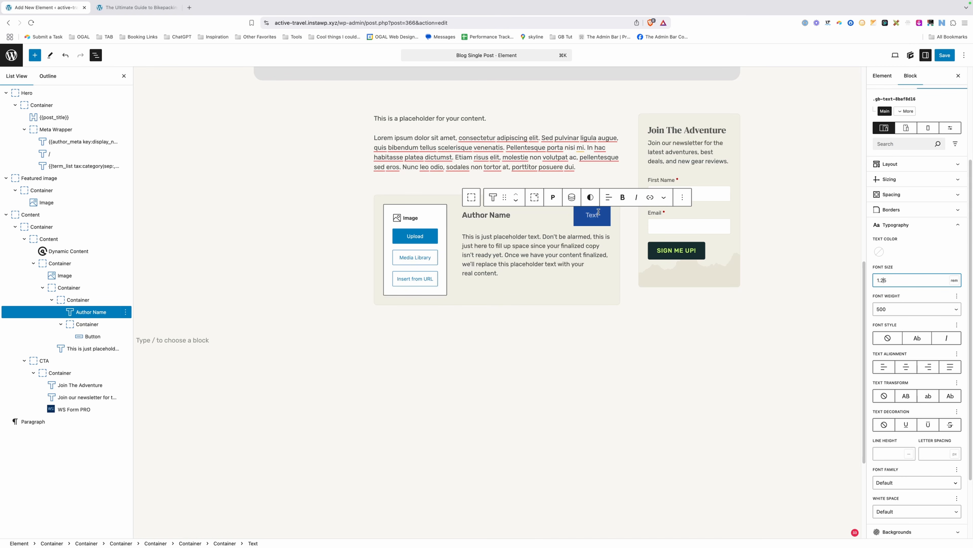
pyautogui.click(581, 211)
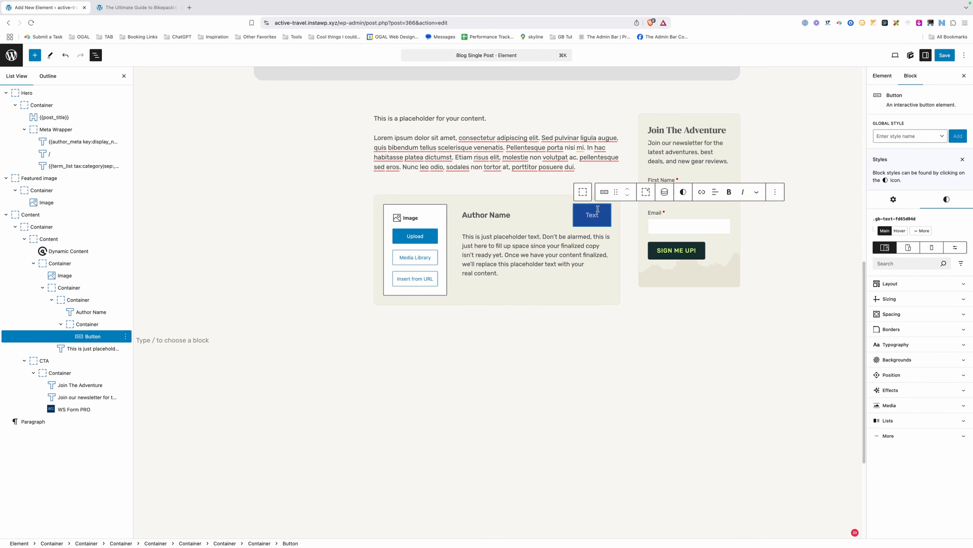
# Create a 'social-button' global style, moving the button's local styles into it, and edit it.
pyautogui.click(894, 136)
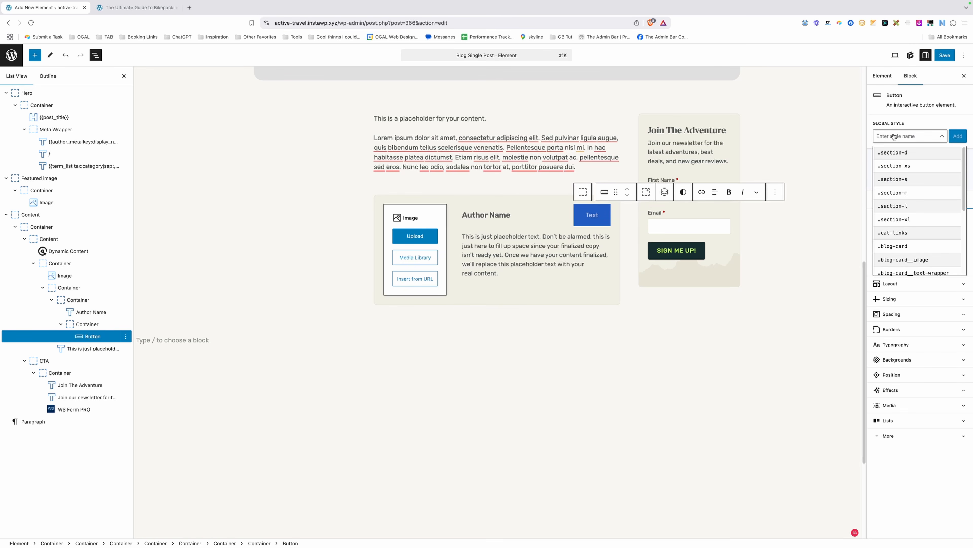
pyautogui.write('social-button')
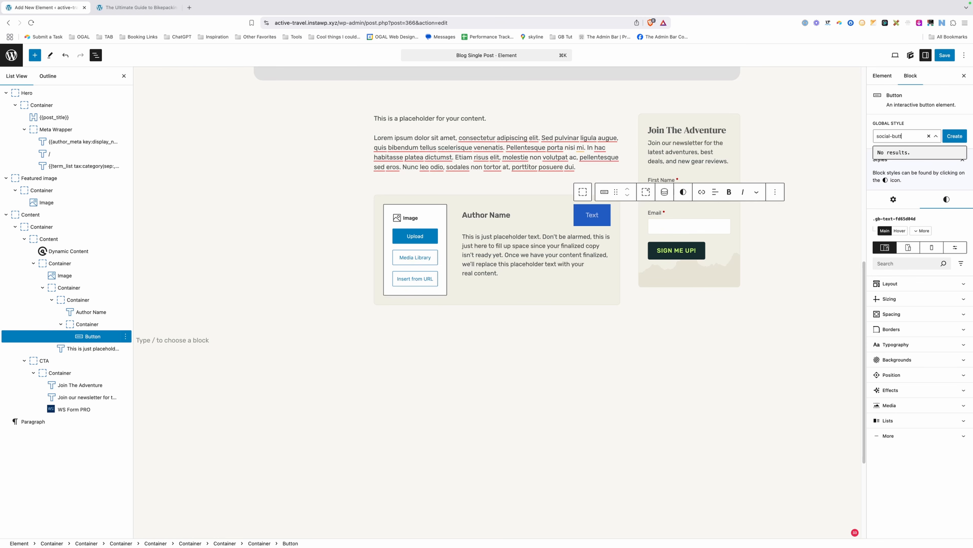
pyautogui.click(954, 136)
pyautogui.click(946, 141)
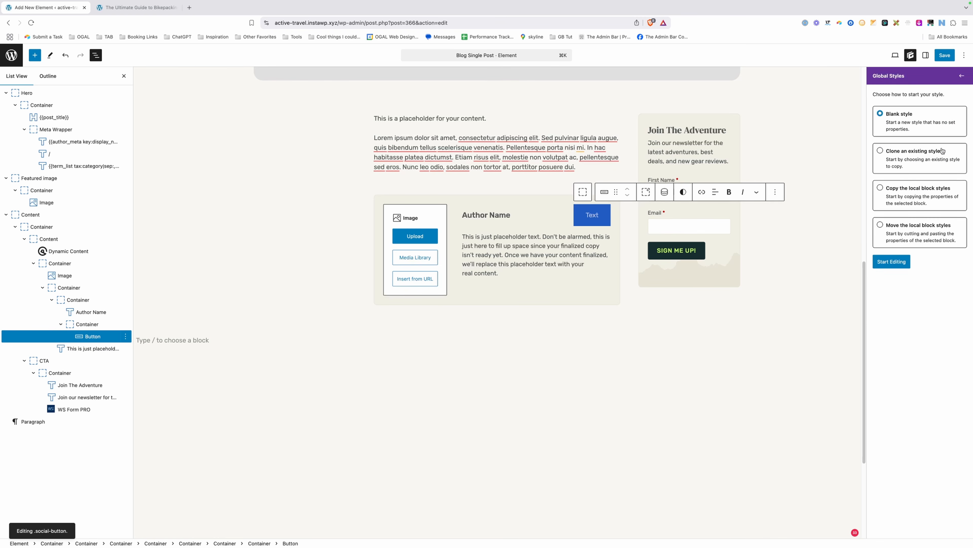
pyautogui.click(935, 238)
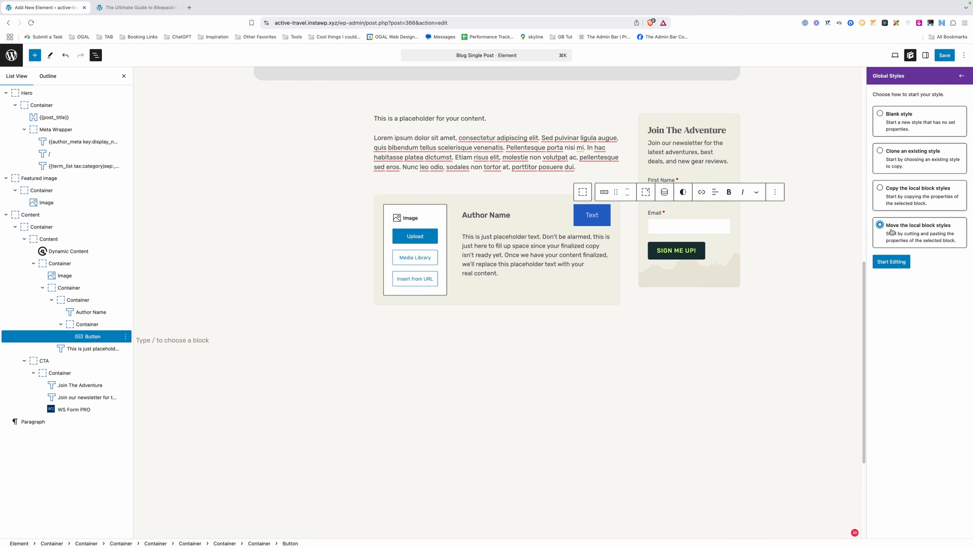
pyautogui.click(894, 263)
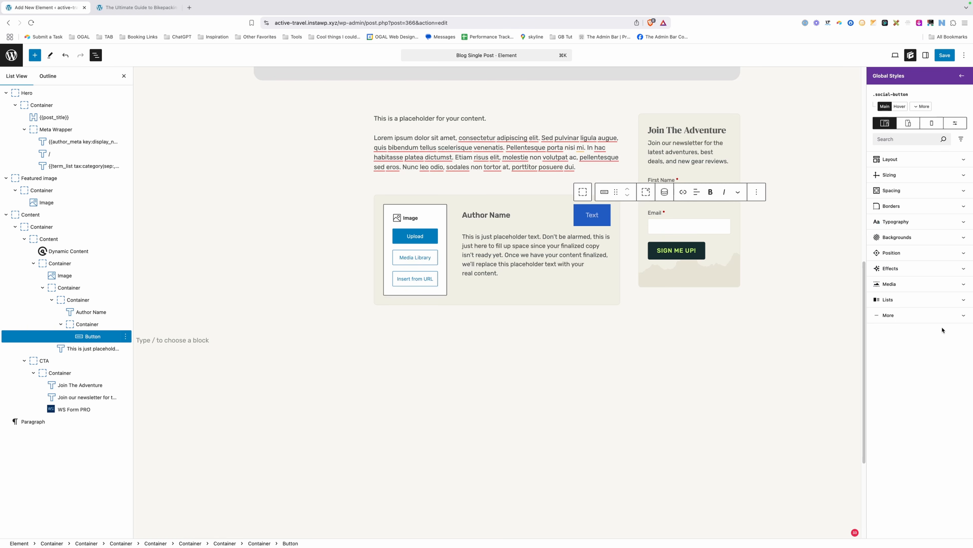
# Set the .social-button padding to 8 on all sides.
pyautogui.click(897, 237)
pyautogui.click(879, 278)
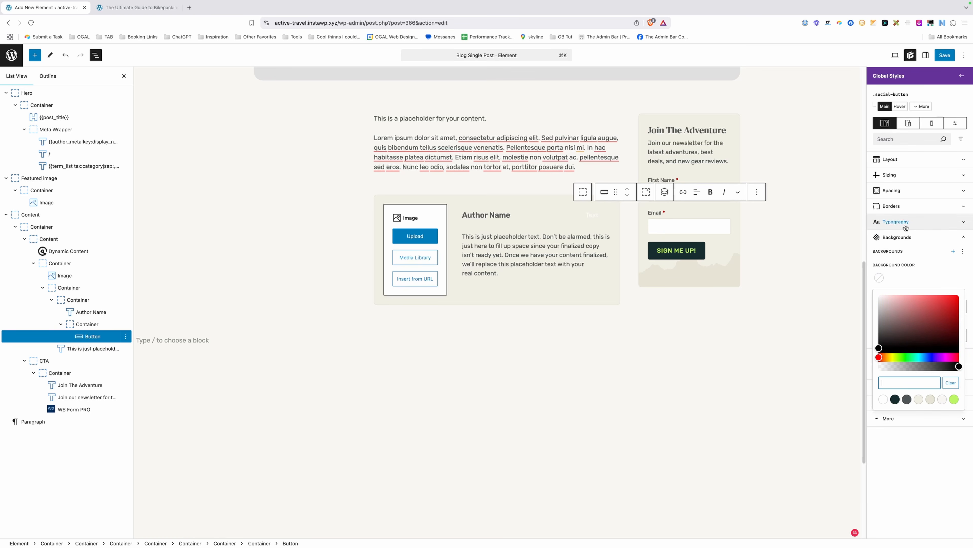
pyautogui.click(899, 190)
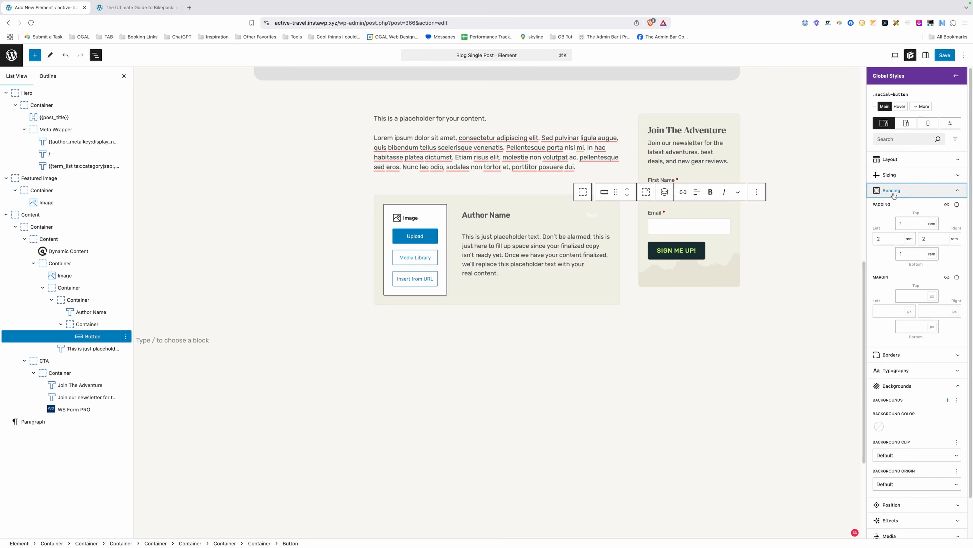
pyautogui.click(908, 223)
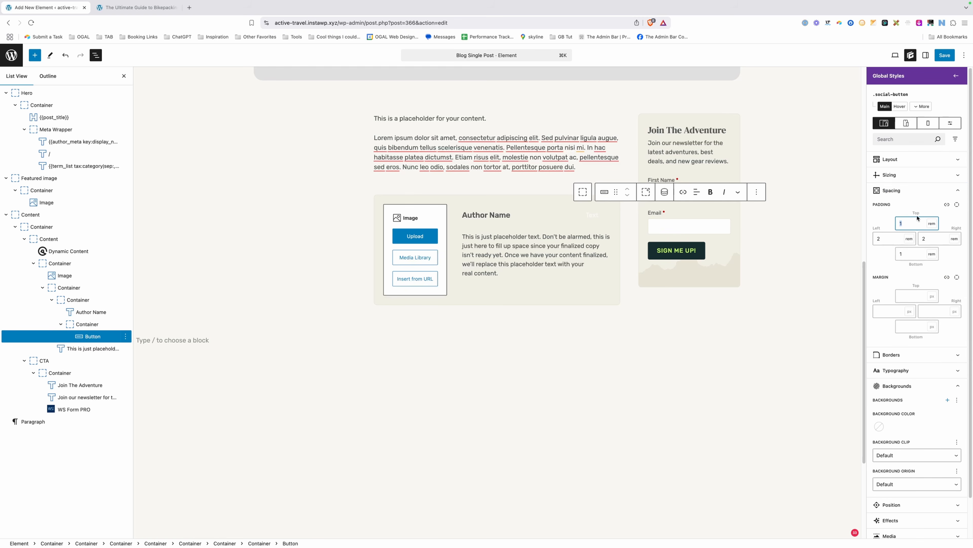
pyautogui.press('BackSpace')
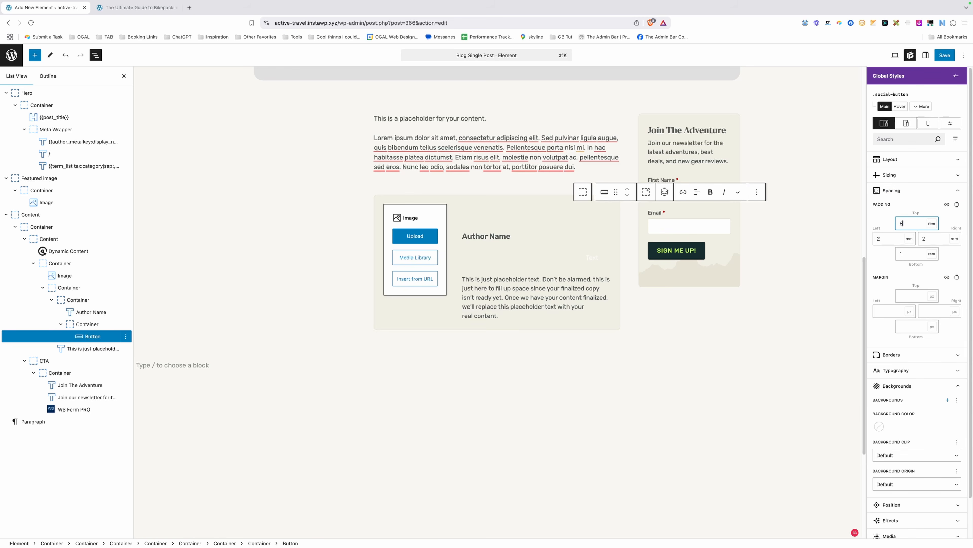
pyautogui.write('8')
pyautogui.click(947, 204)
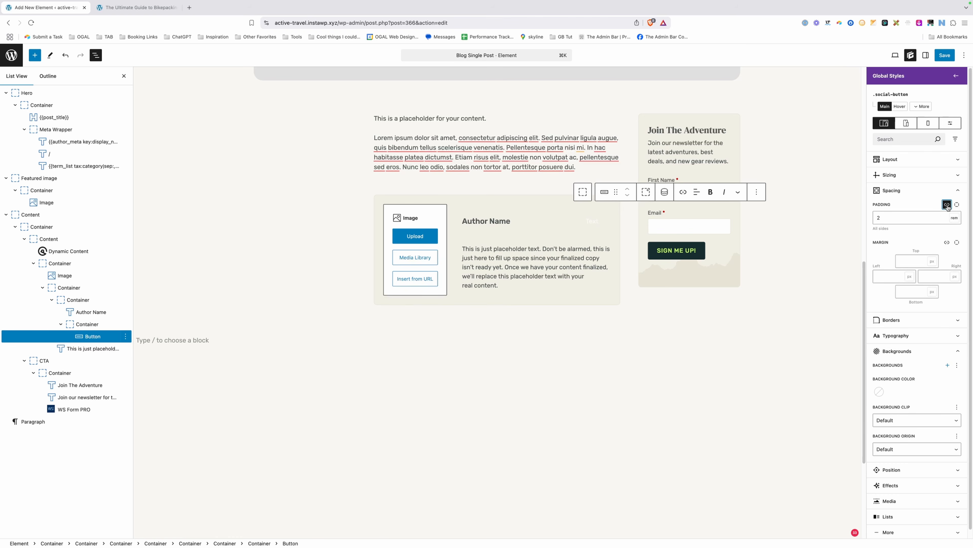
pyautogui.press('BackSpace')
pyautogui.write('8')
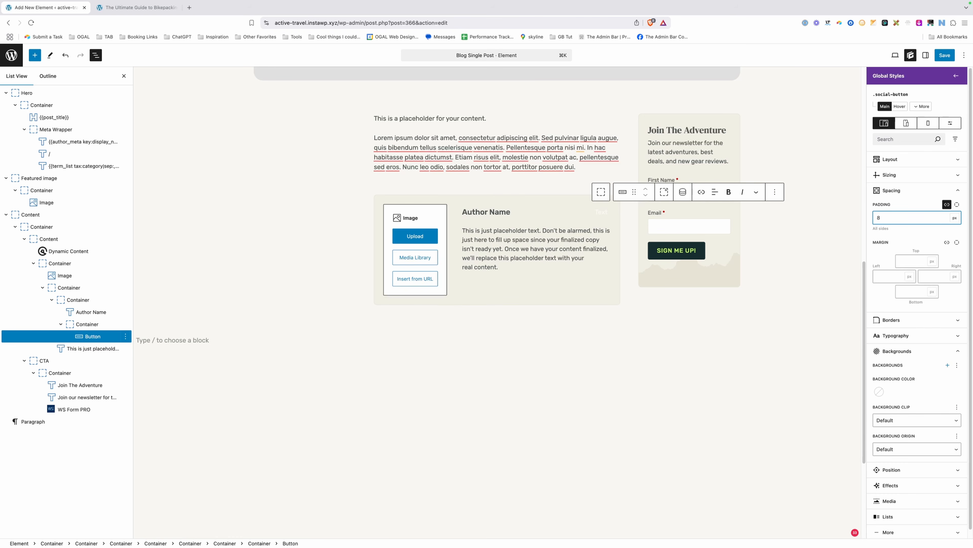
# Give the .social-button hover & focus state a sand-dark background.
pyautogui.click(921, 106)
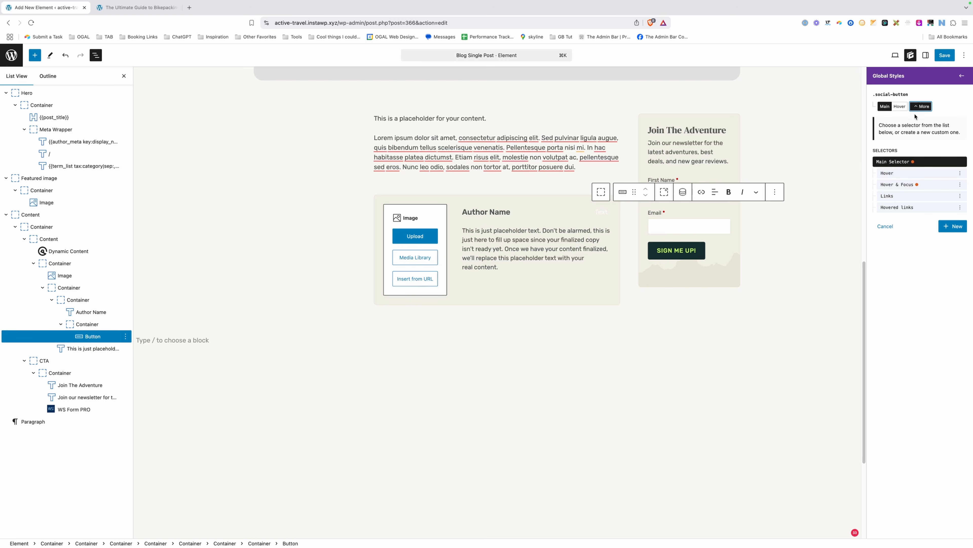
pyautogui.click(897, 185)
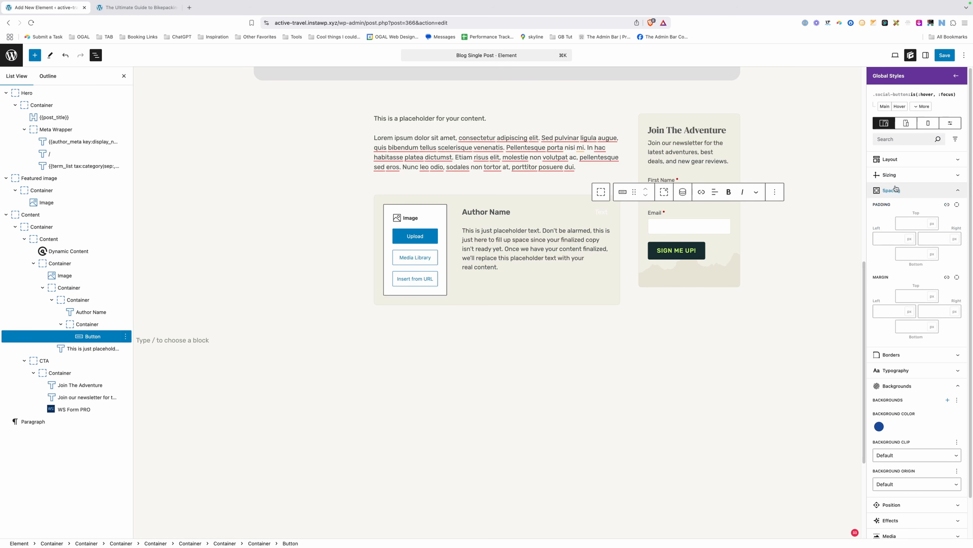
pyautogui.click(879, 384)
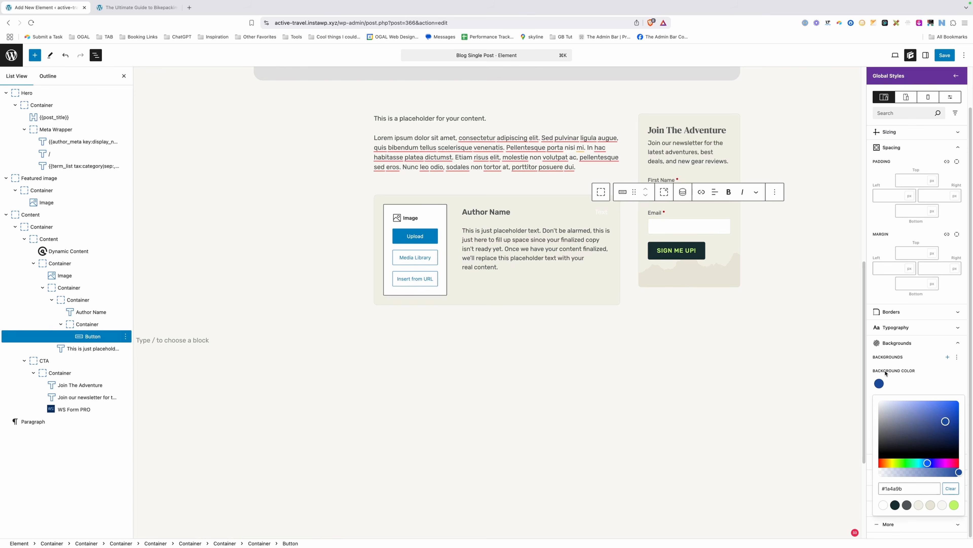
pyautogui.click(931, 505)
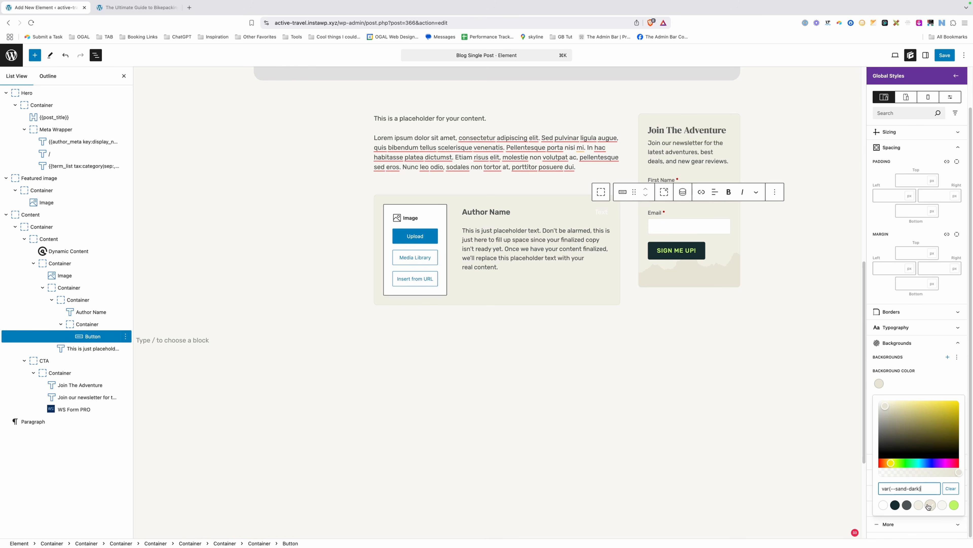
pyautogui.click(914, 378)
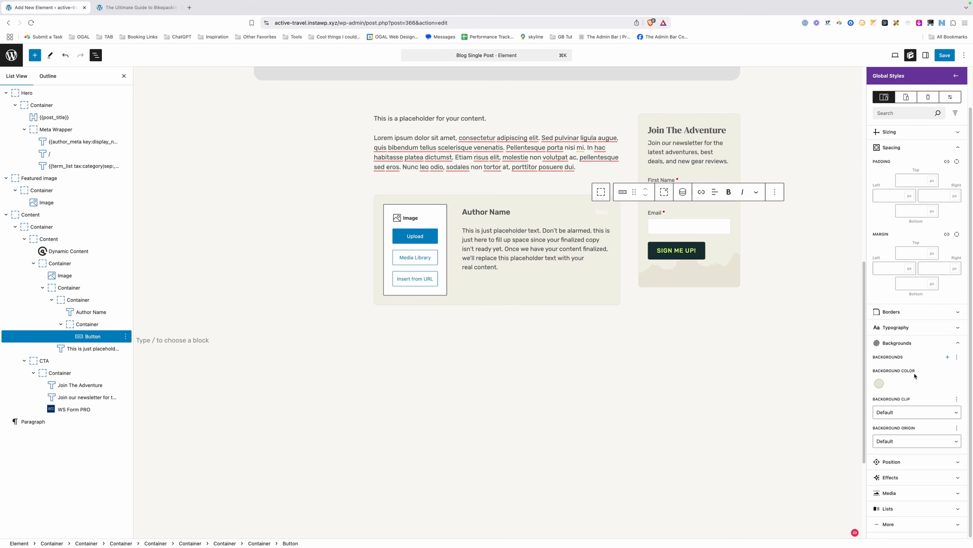
pyautogui.scroll(3, 915, 375)
pyautogui.click(884, 107)
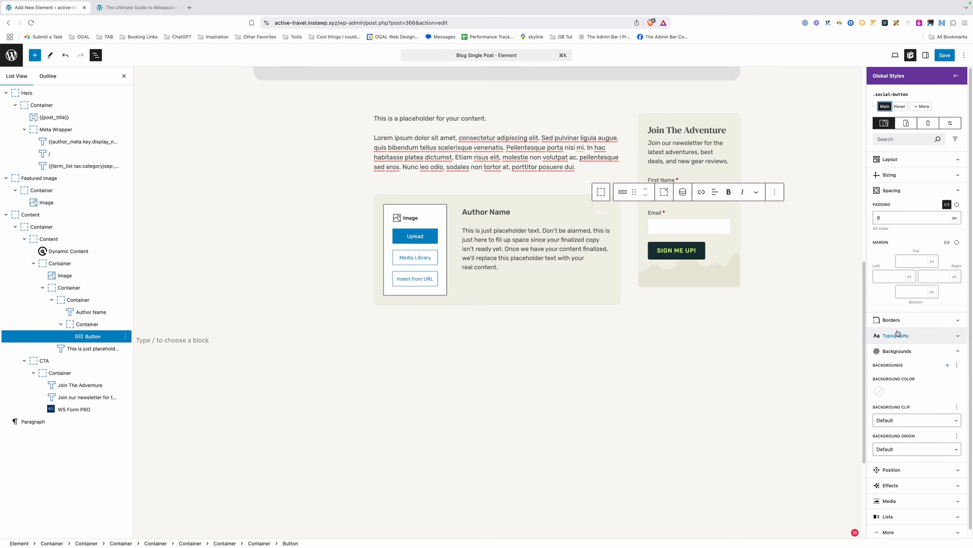
# Set a uniform 2px border radius on the .social-button style.
pyautogui.click(897, 320)
pyautogui.click(957, 371)
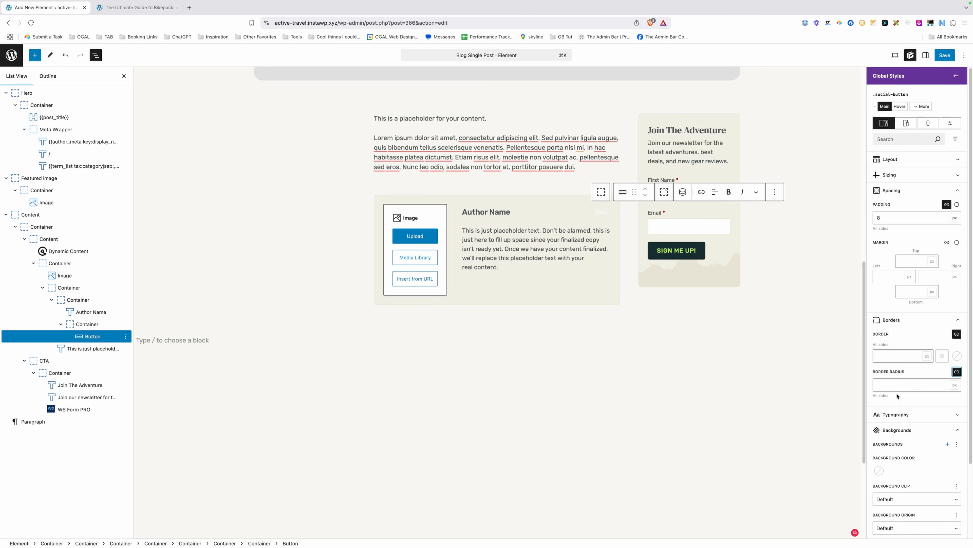
pyautogui.click(902, 383)
pyautogui.click(956, 76)
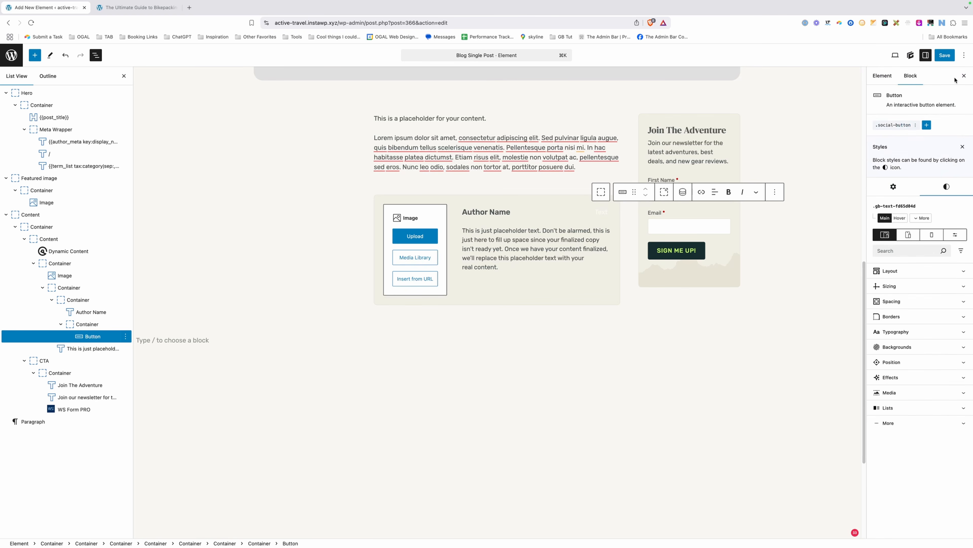
# Insert the Social › Facebook icon into the button and show it by itself without text.
pyautogui.click(894, 188)
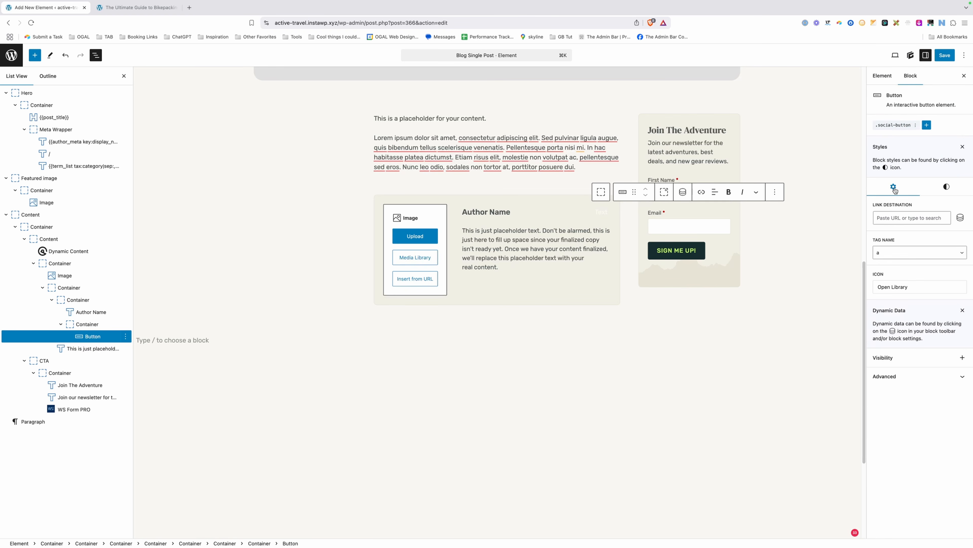
pyautogui.click(893, 287)
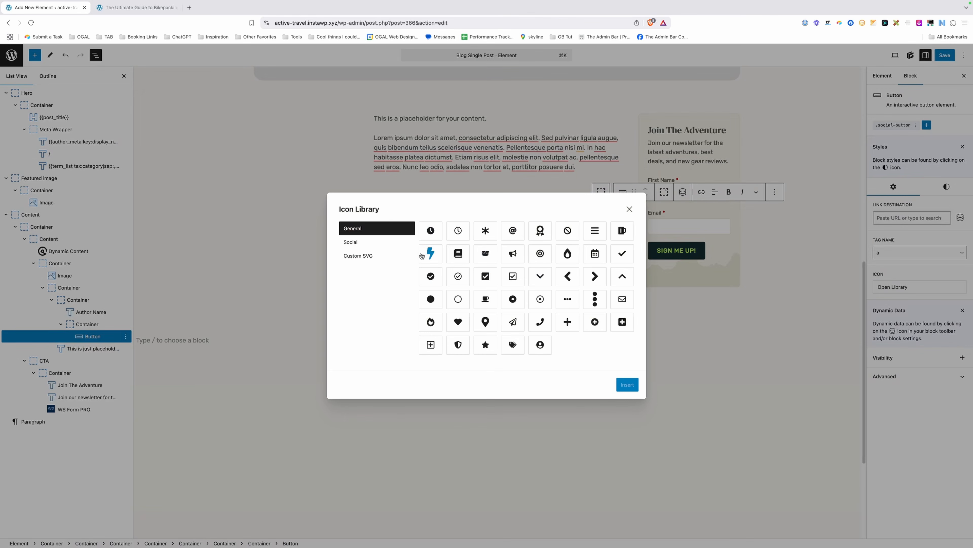
pyautogui.click(431, 253)
pyautogui.click(376, 242)
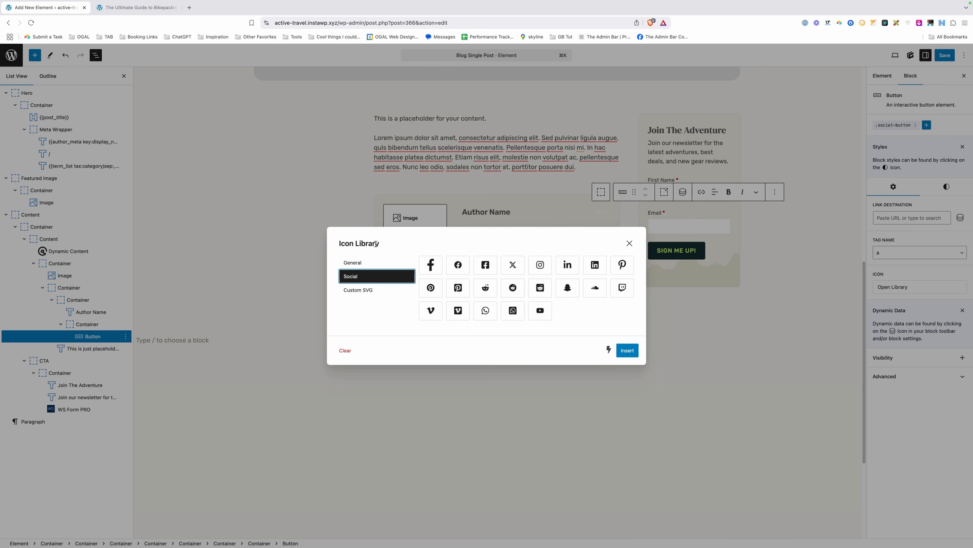
pyautogui.click(433, 267)
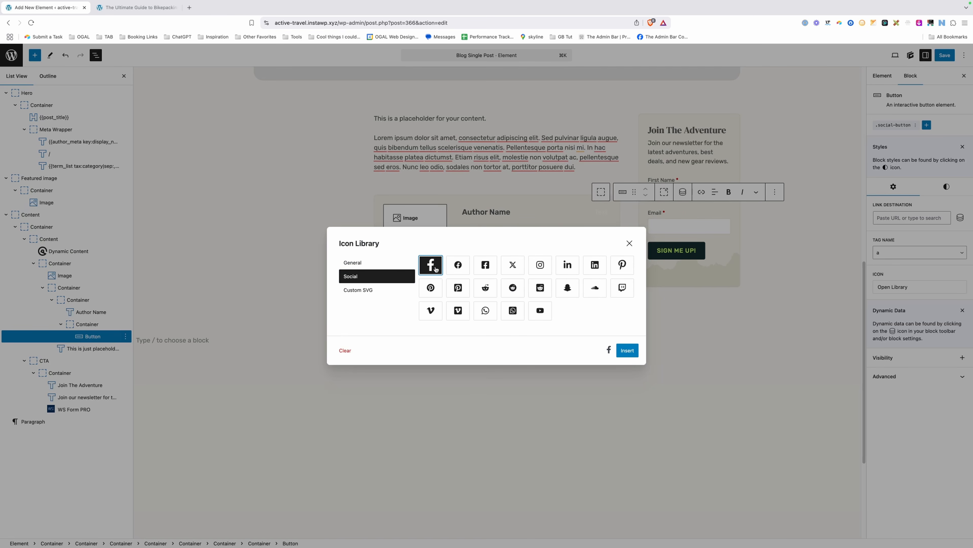
pyautogui.click(631, 351)
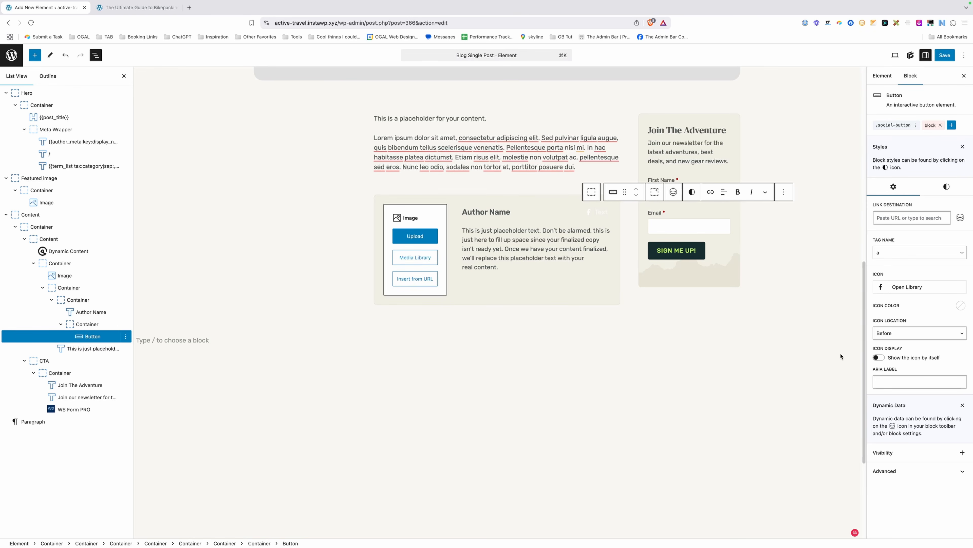
pyautogui.click(881, 359)
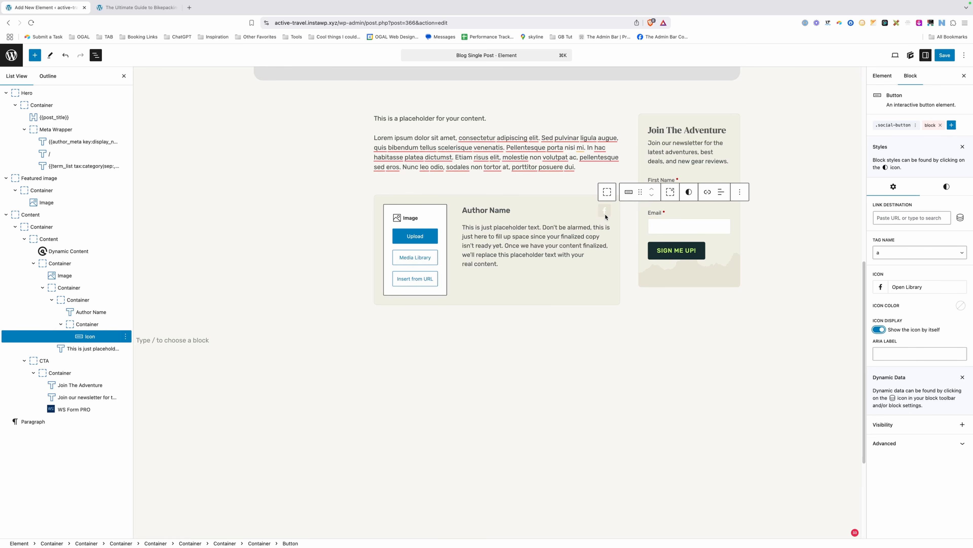
# Set the .social-button text colour to brand-primary.
pyautogui.click(890, 126)
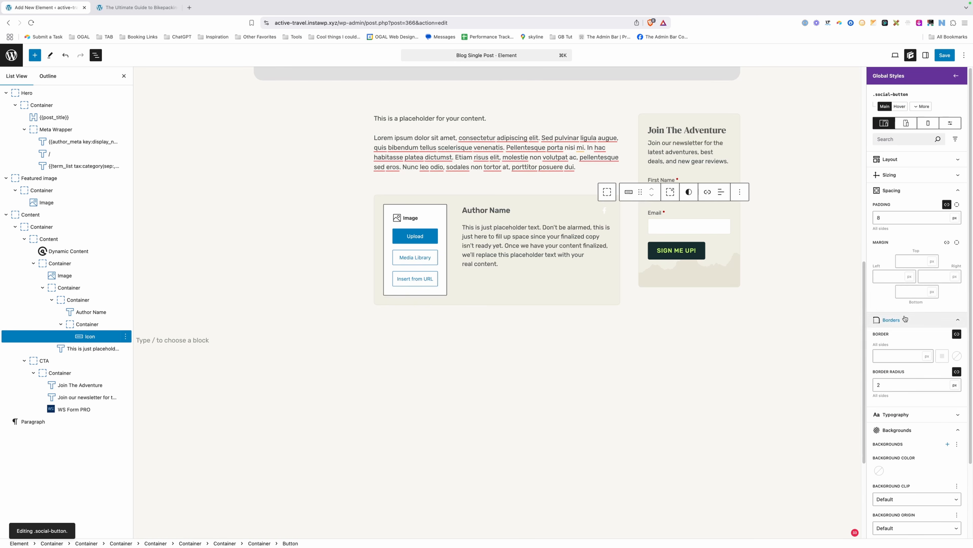
pyautogui.click(897, 430)
pyautogui.click(893, 414)
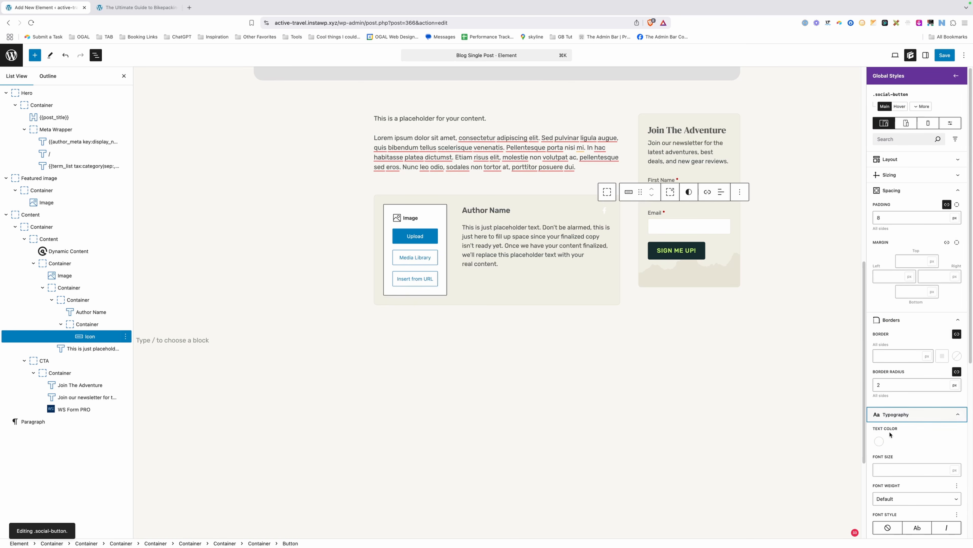
pyautogui.click(880, 442)
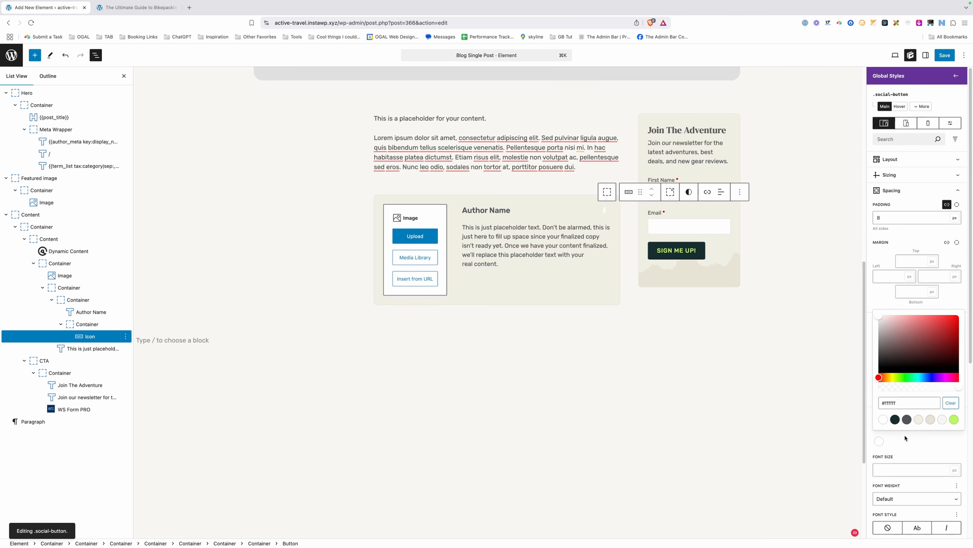
pyautogui.click(895, 420)
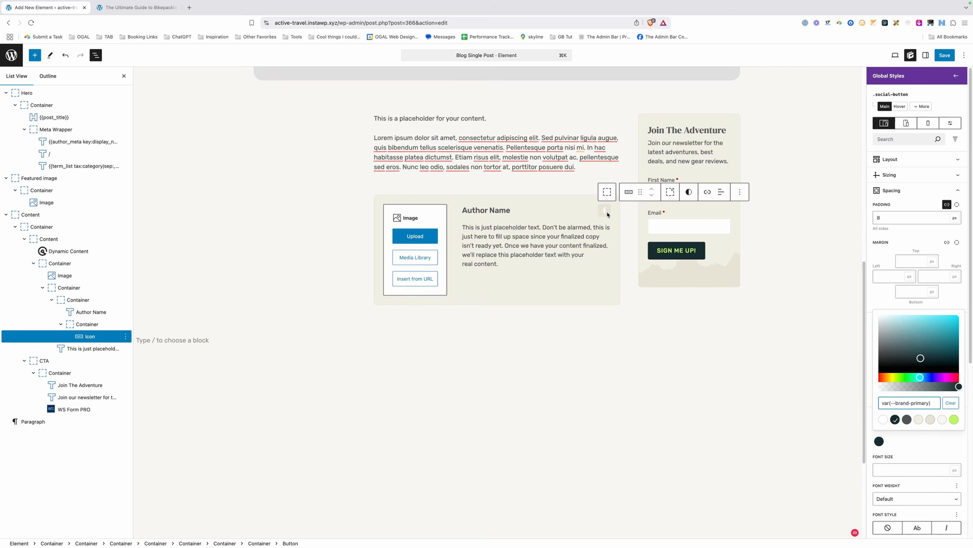
# Set the hover & focus text colour to brand-primary, then duplicate the Facebook icon button.
pyautogui.click(920, 106)
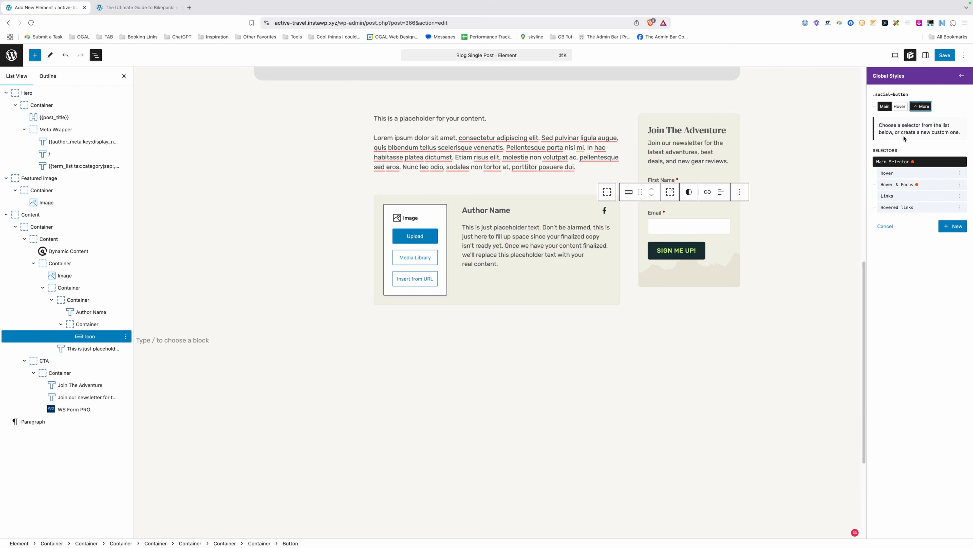
pyautogui.click(889, 186)
pyautogui.scroll(-4, 904, 390)
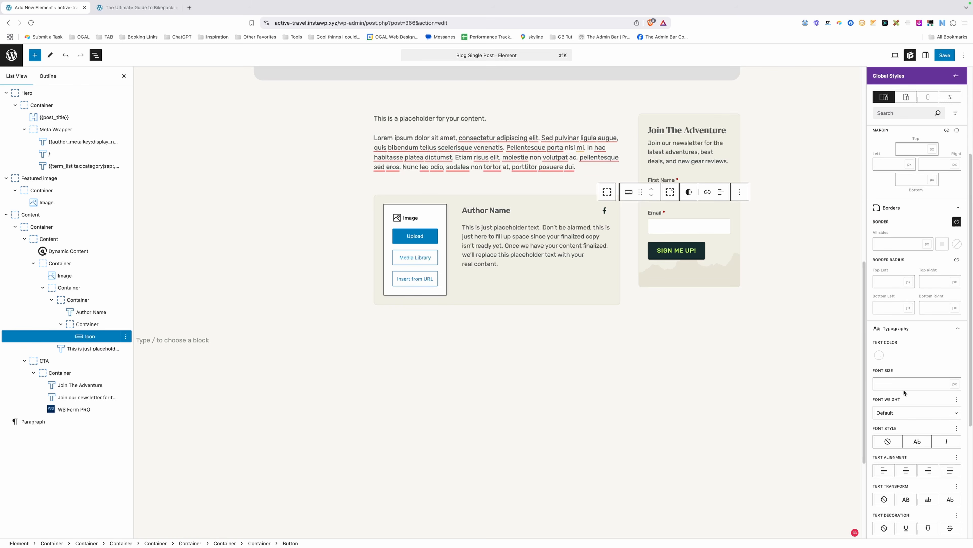
pyautogui.click(879, 355)
pyautogui.click(895, 476)
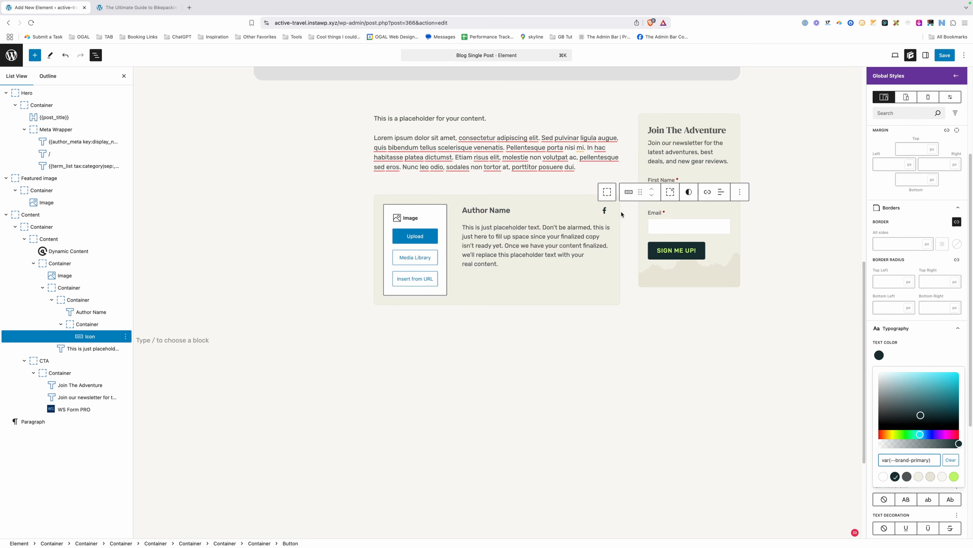
pyautogui.click(605, 213)
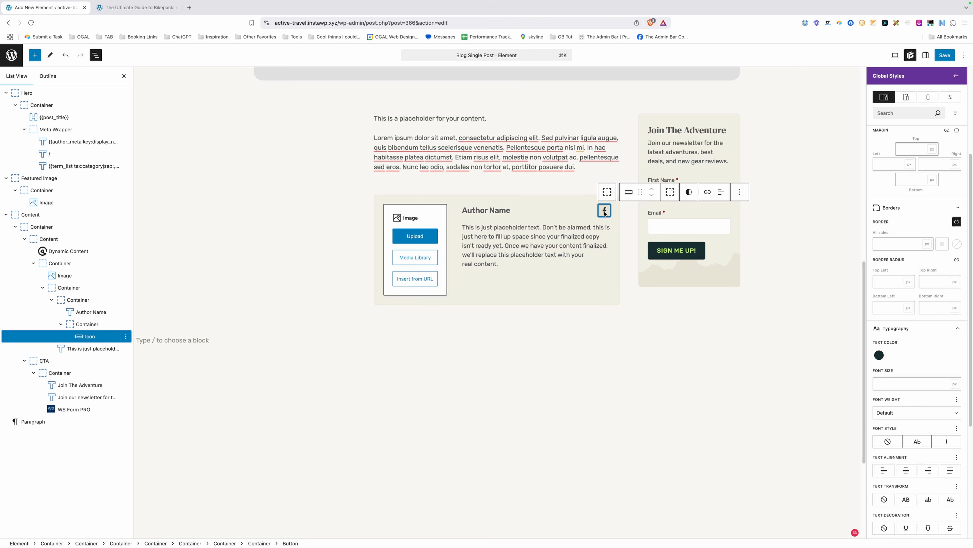
pyautogui.press('super+shift+d')
pyautogui.press('super+shift+d')
pyautogui.press('super+shift+d')
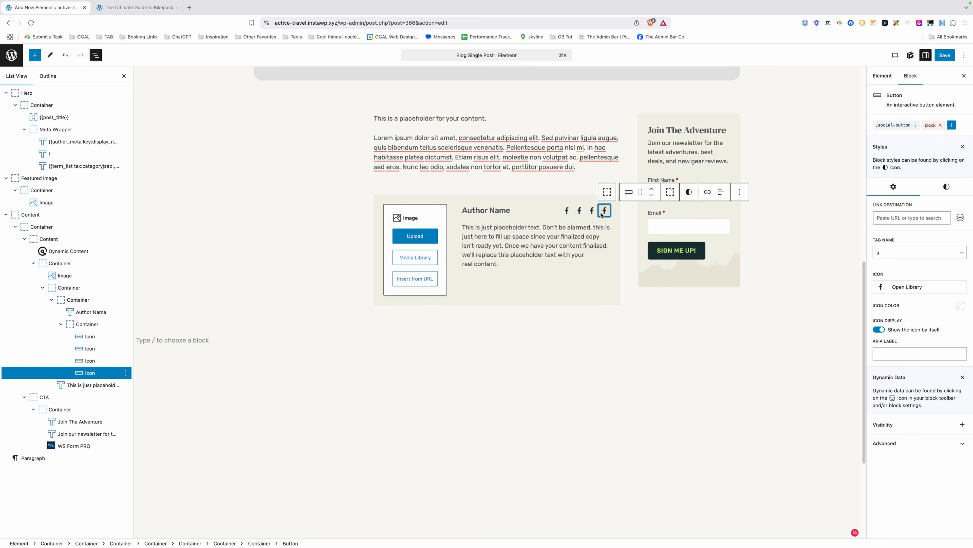
# Change the second, third and fourth icons to X, LinkedIn and Instagram from the Social library.
pyautogui.click(580, 212)
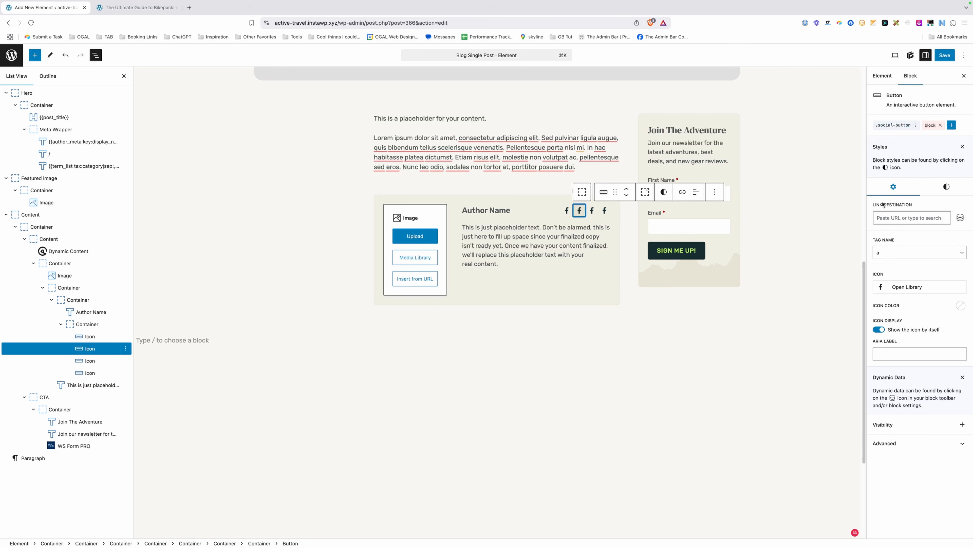
pyautogui.click(899, 287)
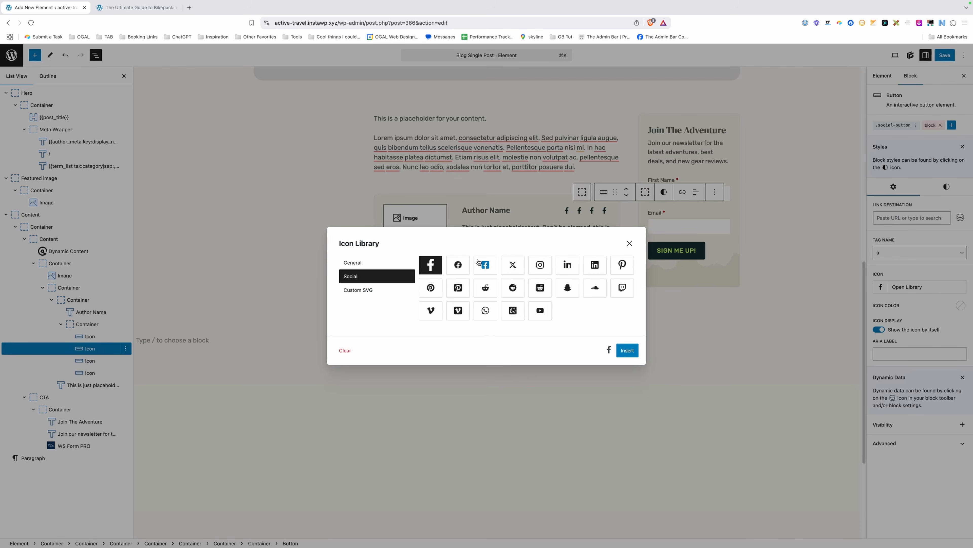
pyautogui.click(513, 265)
pyautogui.click(627, 350)
pyautogui.click(590, 212)
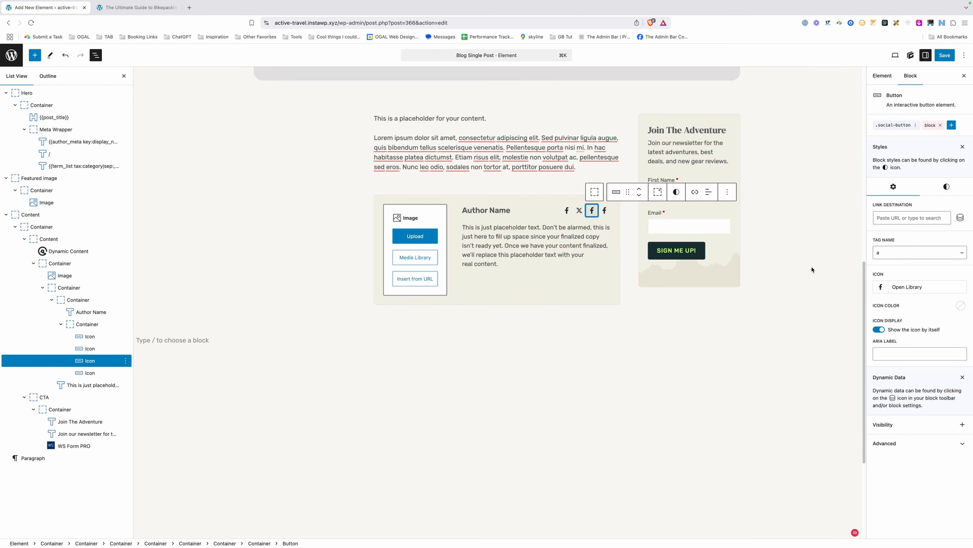
pyautogui.click(899, 287)
pyautogui.click(575, 263)
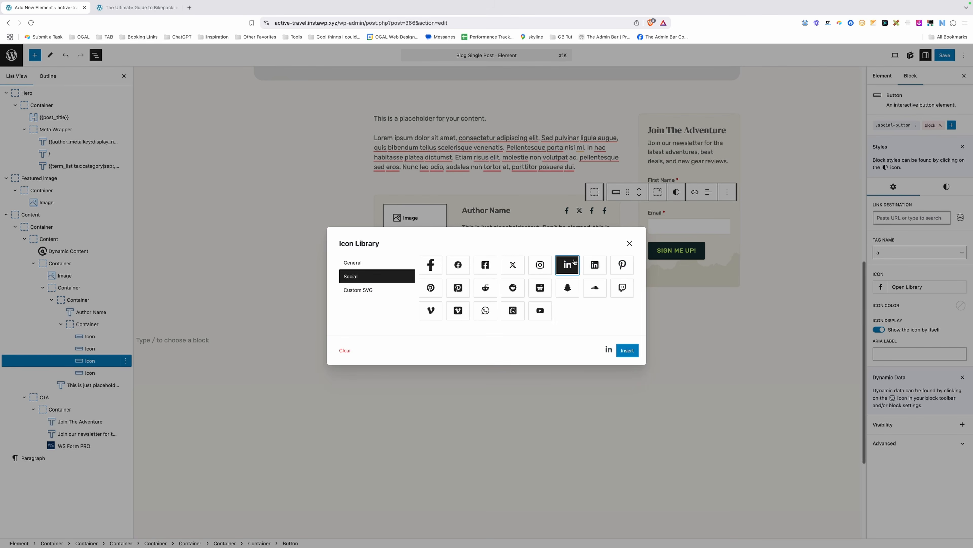
pyautogui.click(627, 350)
pyautogui.click(605, 210)
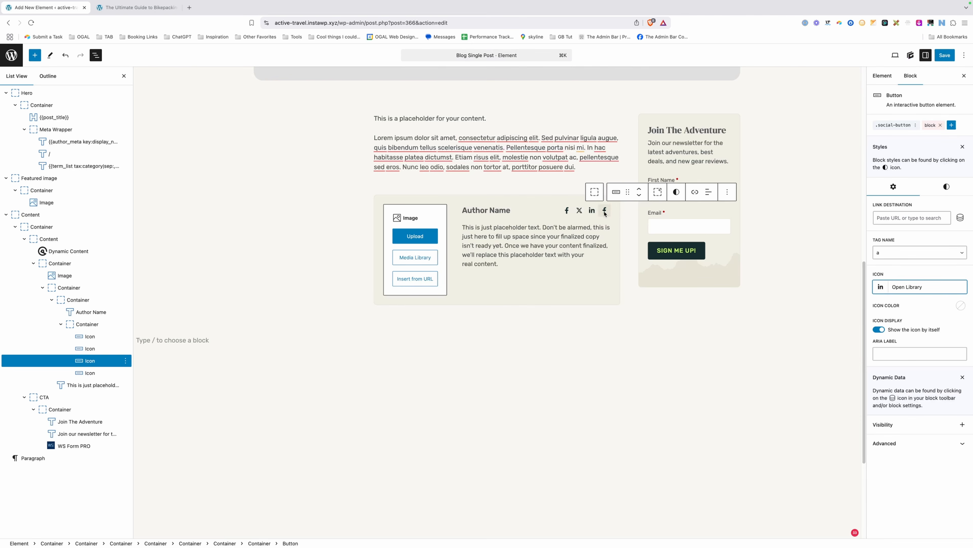
pyautogui.click(884, 291)
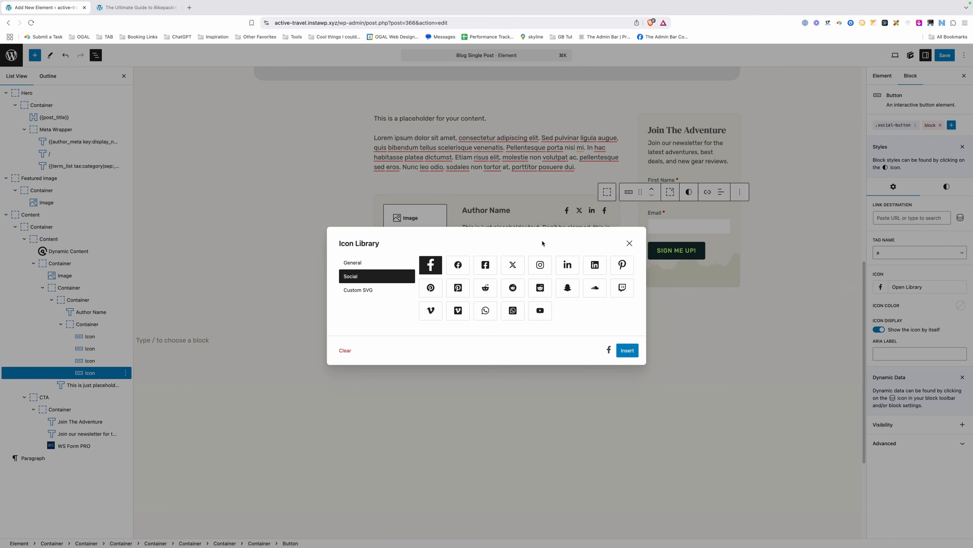
pyautogui.click(544, 260)
pyautogui.click(627, 350)
pyautogui.click(549, 338)
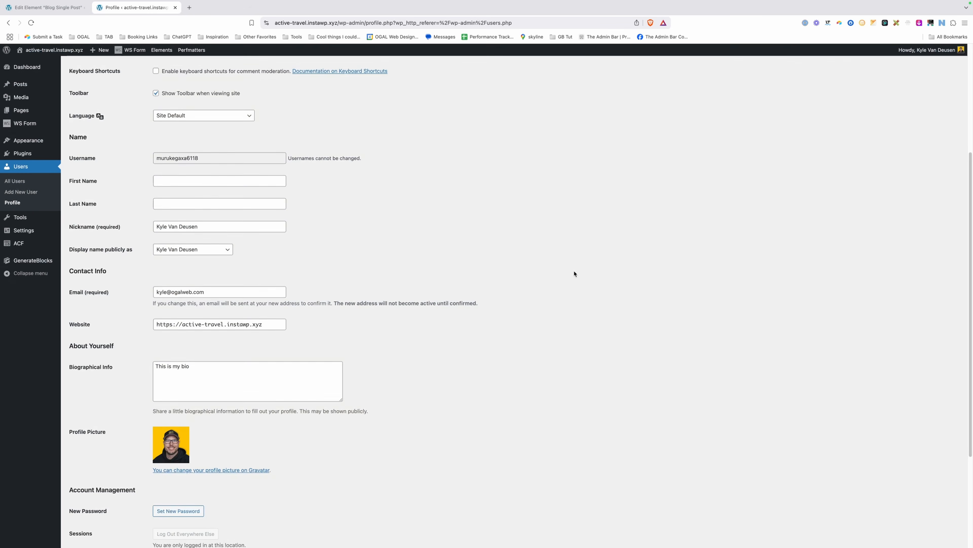
# Look over the author's Biographical Info bio on the profile page.
pyautogui.scroll(5, 521, 269)
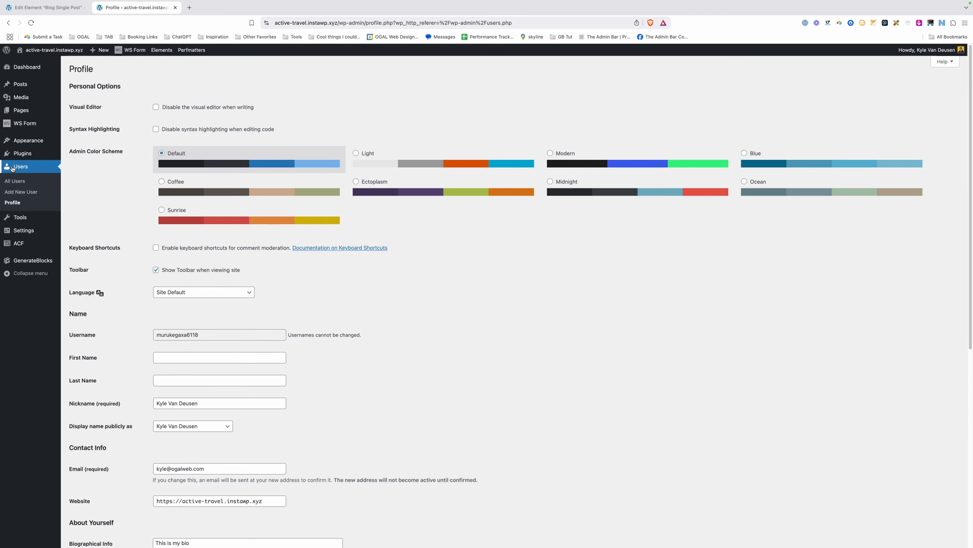
pyautogui.scroll(-5, 288, 308)
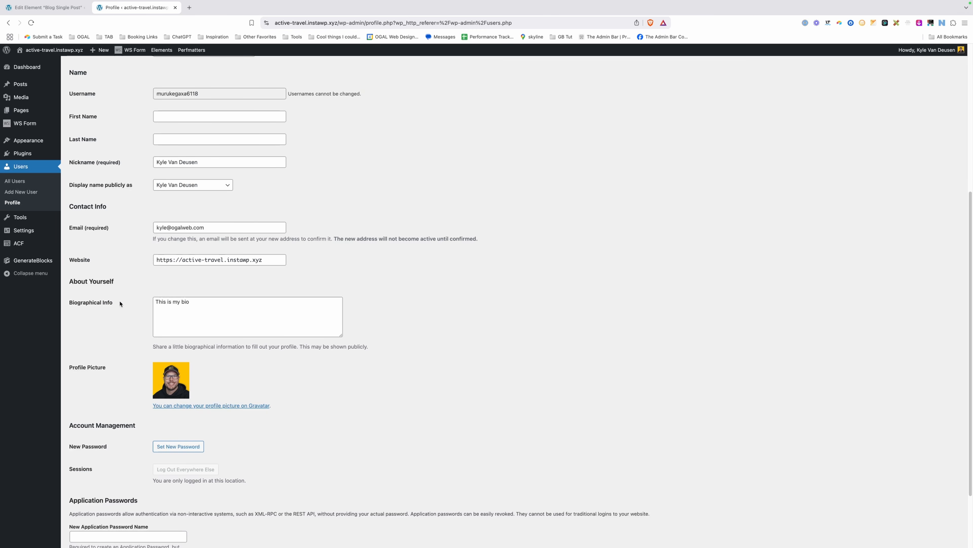
pyautogui.moveTo(155, 302); pyautogui.dragTo(212, 302)
pyautogui.click(214, 302)
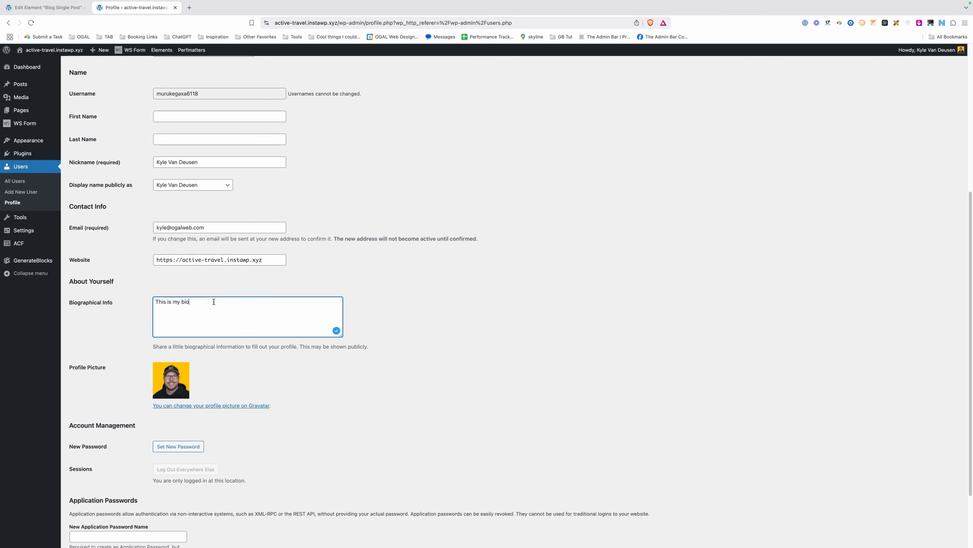
# Back in the Blog Single Post editor, select the Author Name placeholder text.
pyautogui.click(50, 8)
pyautogui.click(420, 314)
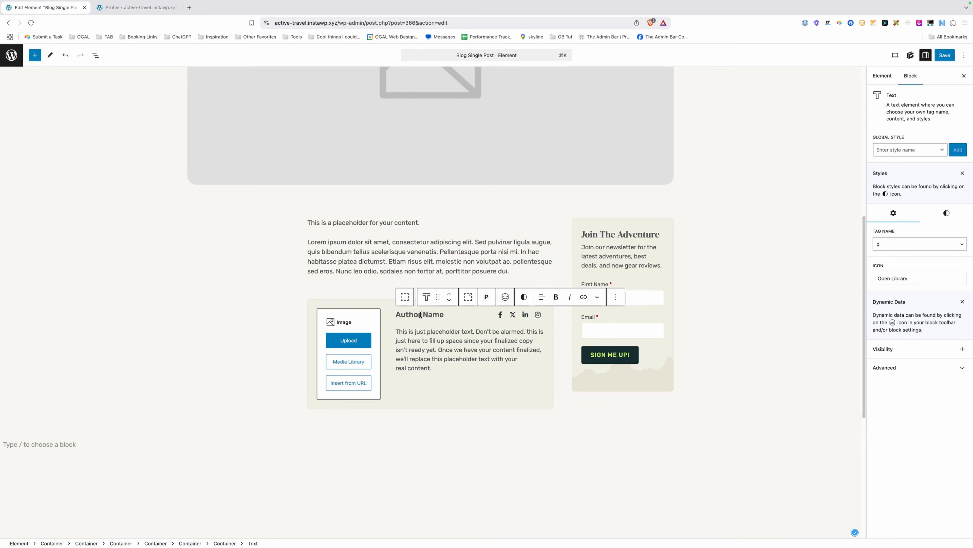
pyautogui.tripleClick(420, 314)
# Replace the Author Name placeholder with an Author Meta dynamic tag using key display_name.
pyautogui.press('BackSpace')
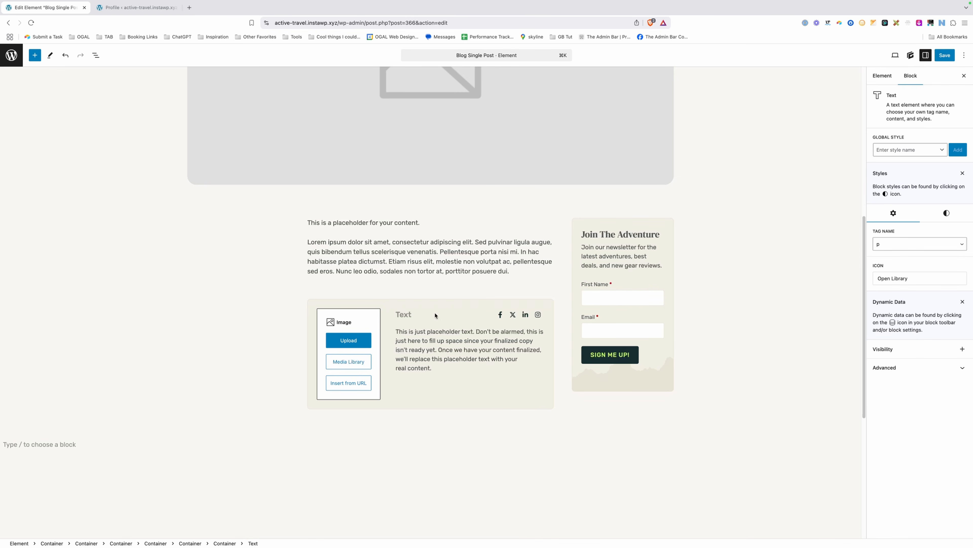
pyautogui.click(506, 297)
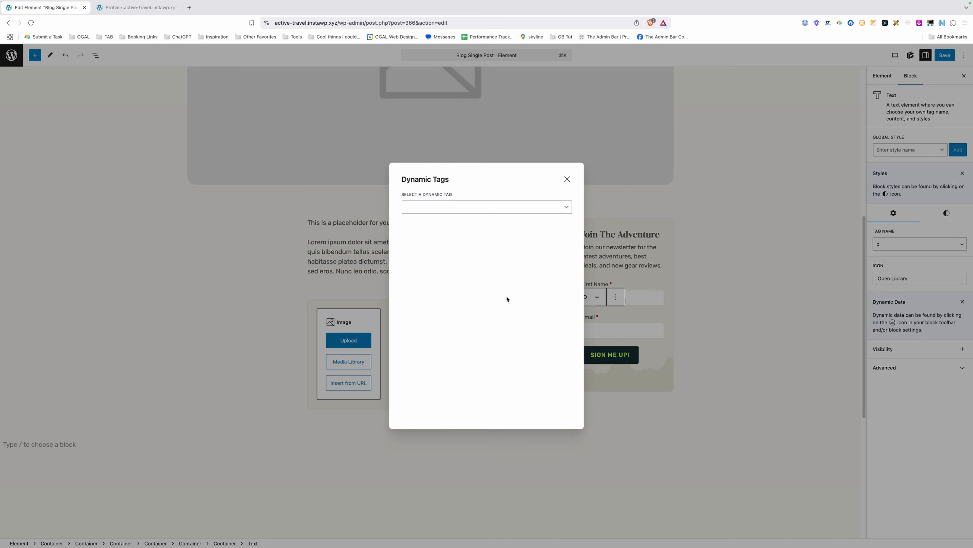
pyautogui.click(427, 207)
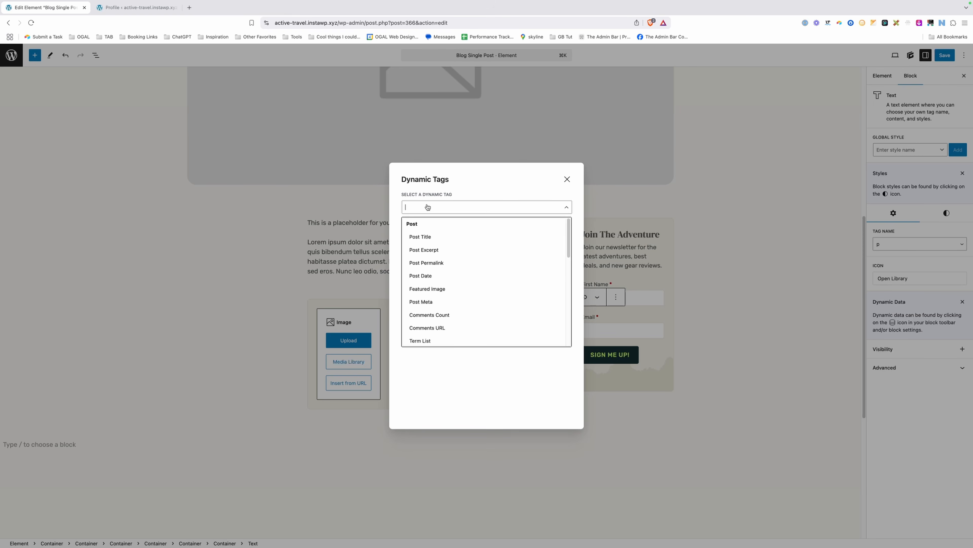
pyautogui.scroll(-3, 433, 288)
pyautogui.click(440, 344)
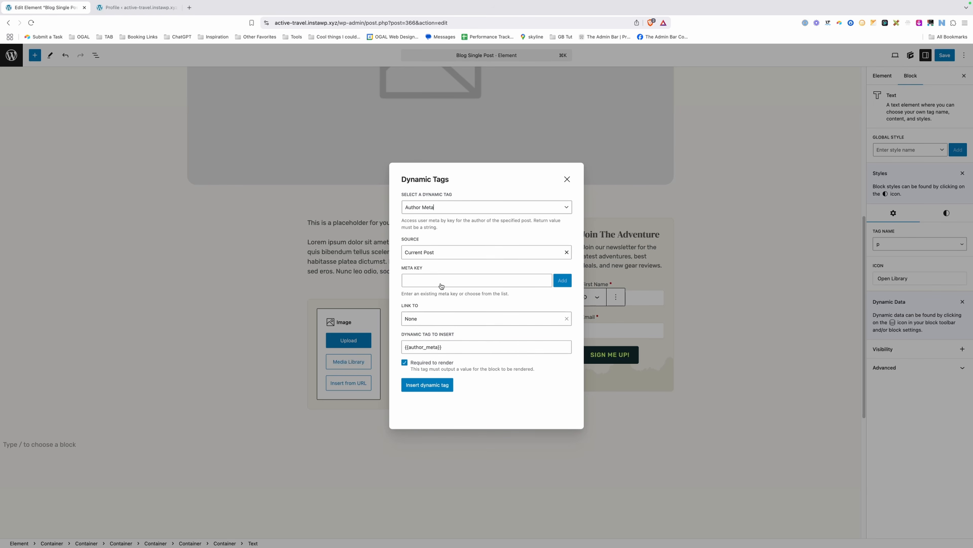
pyautogui.click(442, 284)
pyautogui.write('display_name')
pyautogui.click(563, 282)
pyautogui.click(443, 386)
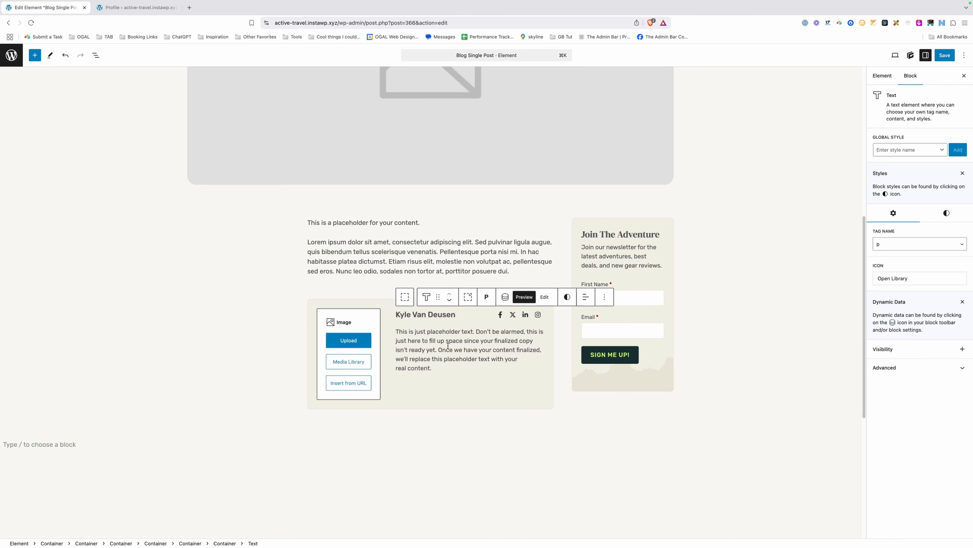
# Clear all the placeholder text from the author box bio paragraph.
pyautogui.click(451, 353)
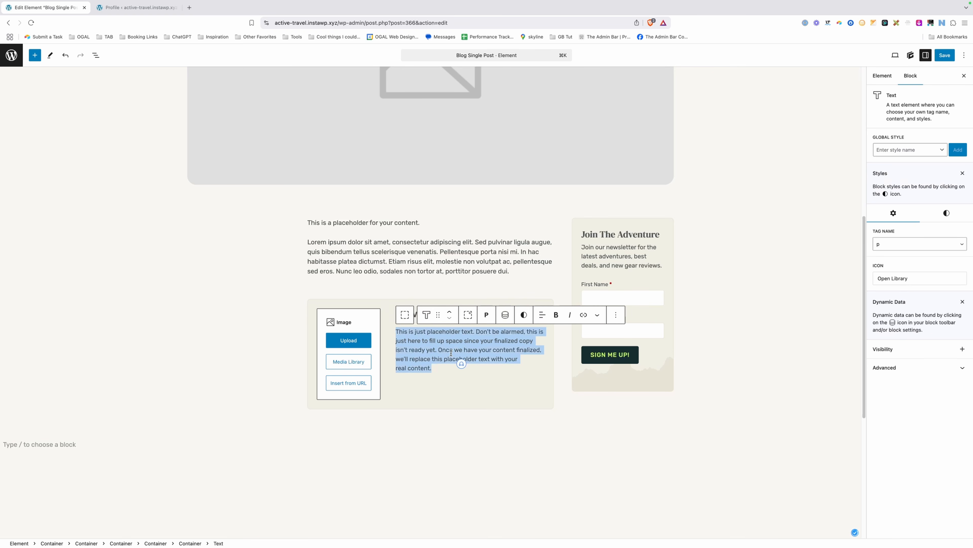
pyautogui.press('super+a')
pyautogui.press('BackSpace')
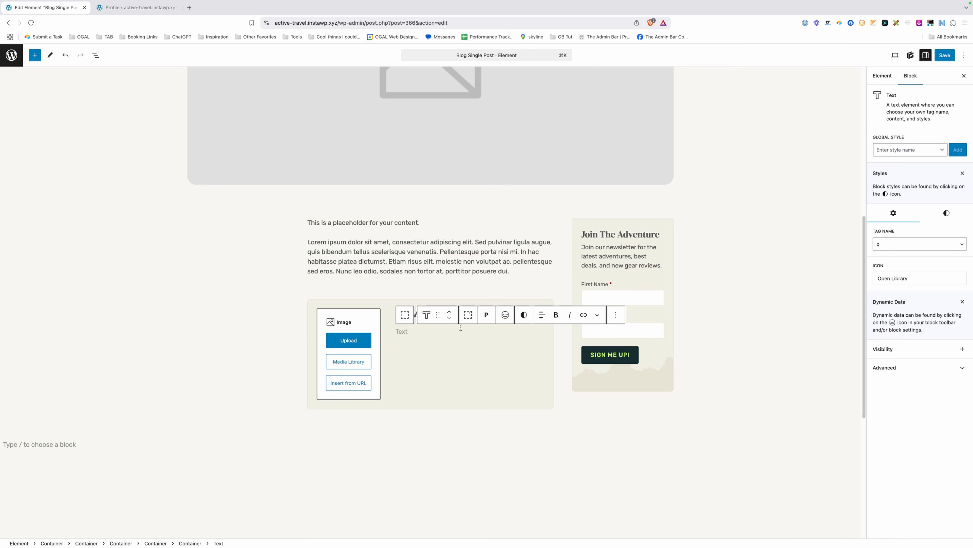
# Insert an Author Meta tag with key description into the bio, showing 'This is my bio', and save.
pyautogui.click(502, 318)
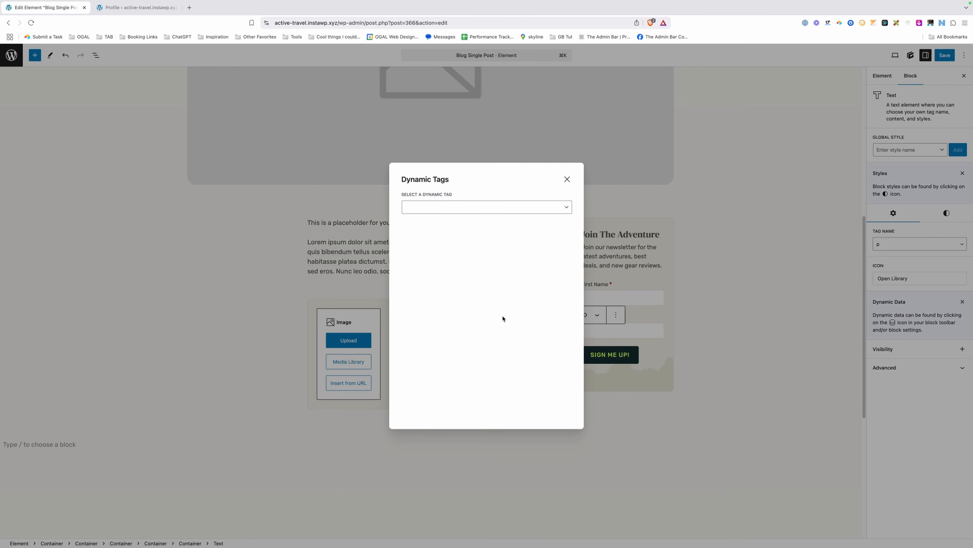
pyautogui.click(439, 214)
pyautogui.scroll(-3, 449, 276)
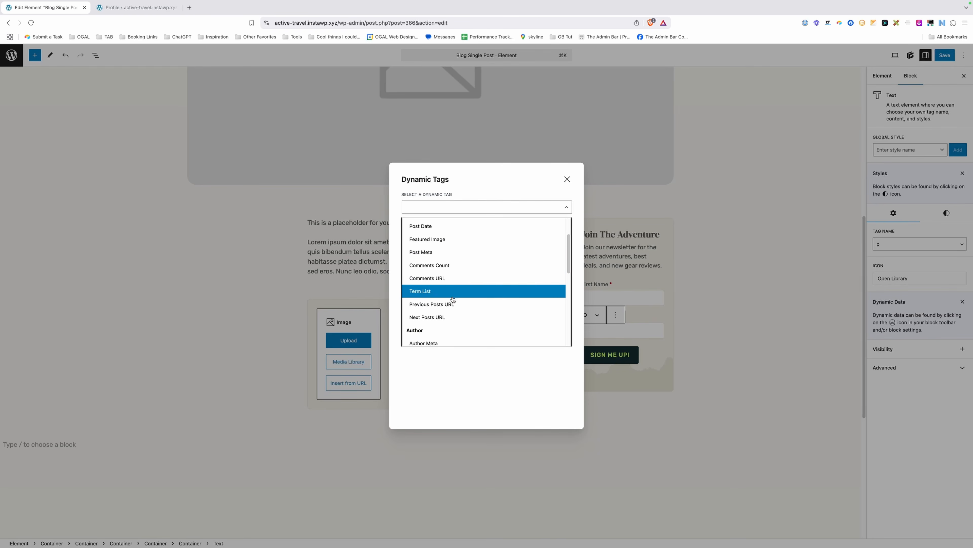
pyautogui.click(440, 336)
pyautogui.click(434, 281)
pyautogui.write('desc')
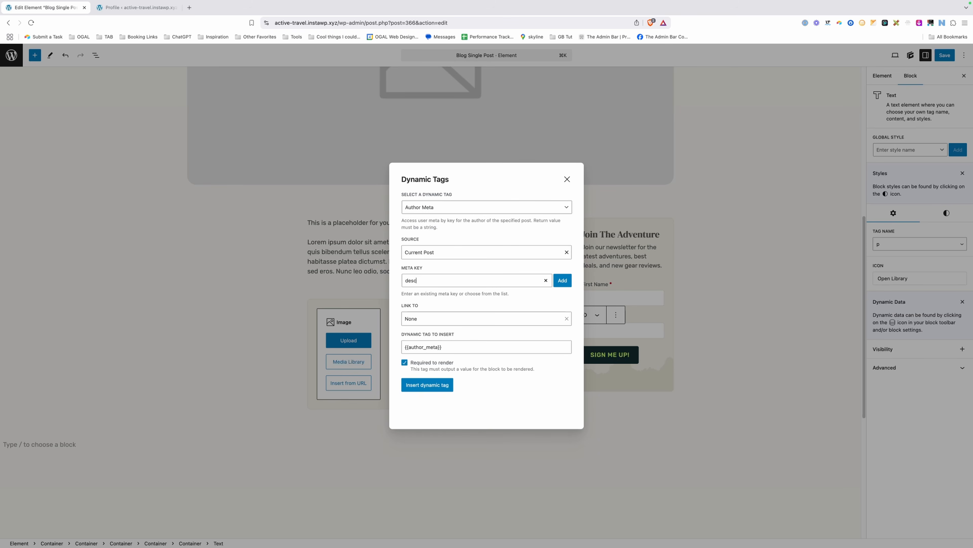
pyautogui.write('ription')
pyautogui.click(562, 280)
pyautogui.click(436, 385)
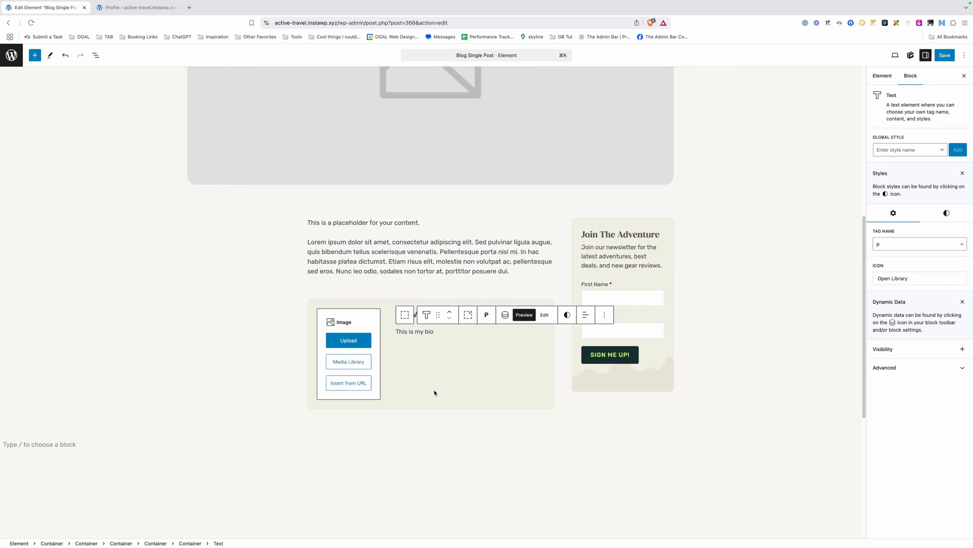
pyautogui.click(410, 270)
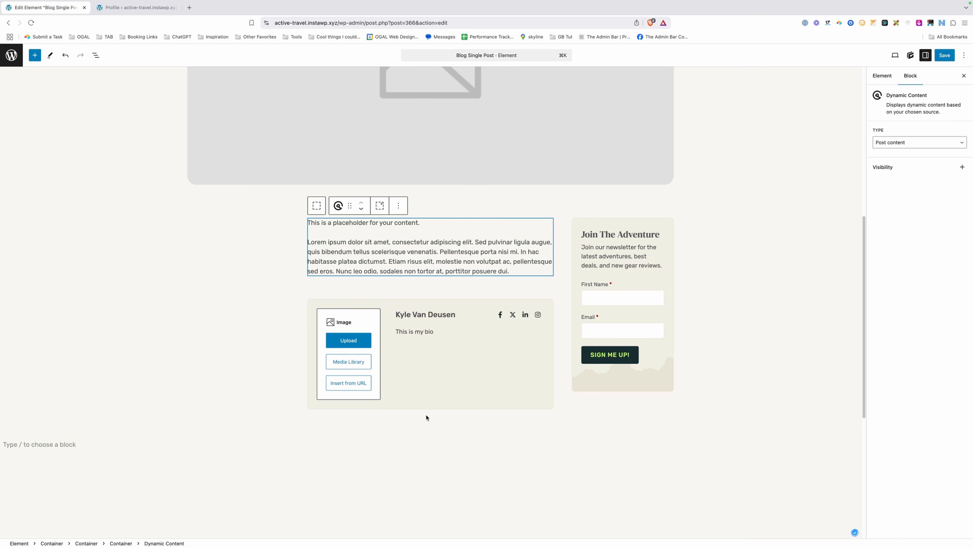
pyautogui.click(935, 56)
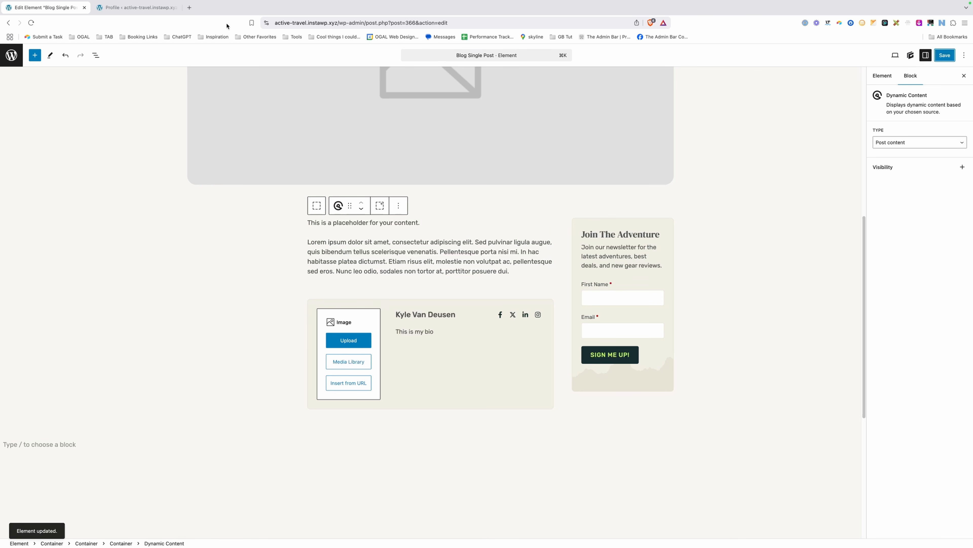
pyautogui.click(133, 7)
# Create a new ACF field group titled 'Author Info'.
pyautogui.moveTo(50, 250)
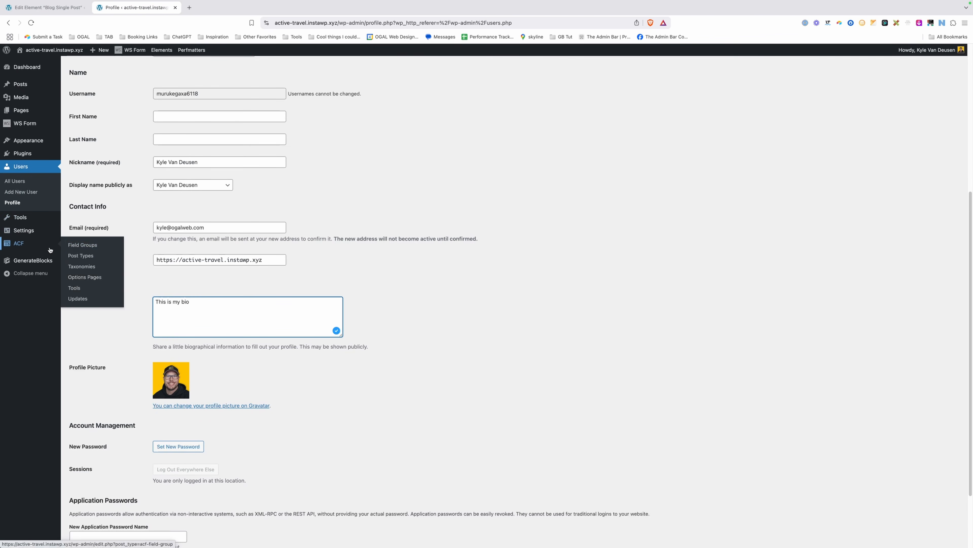
pyautogui.click(86, 251)
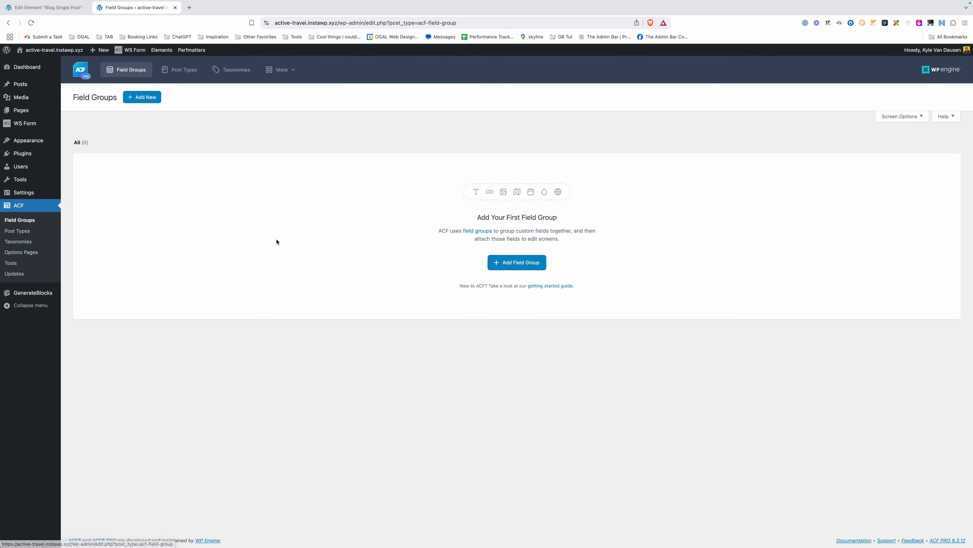
pyautogui.click(146, 99)
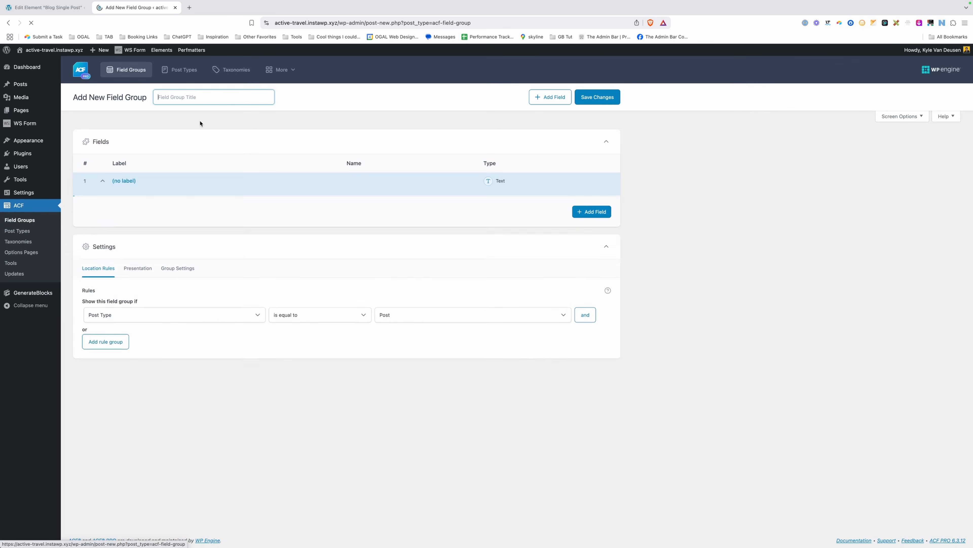
pyautogui.write('Autho')
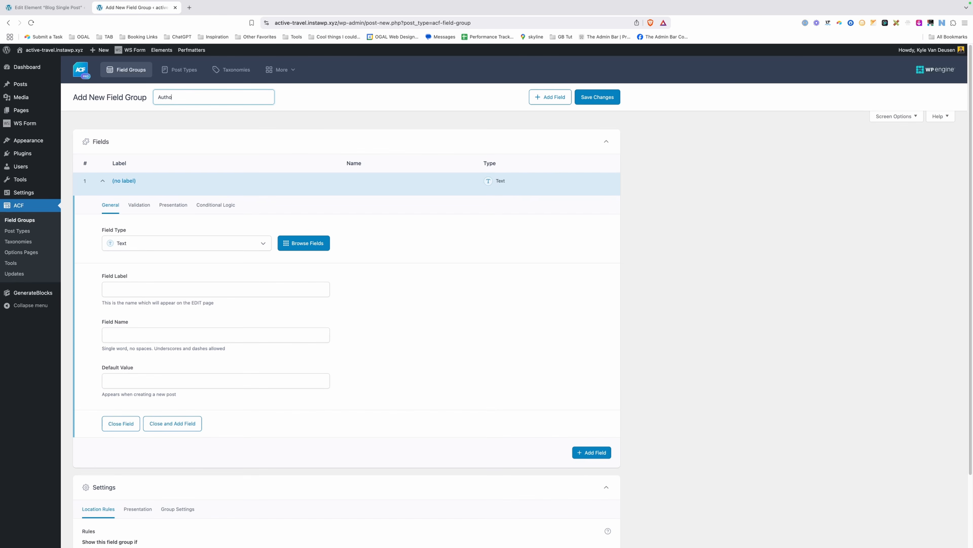
pyautogui.write('r Info')
# Make the first field an Image field labelled author_image with Return Format Image URL.
pyautogui.click(140, 242)
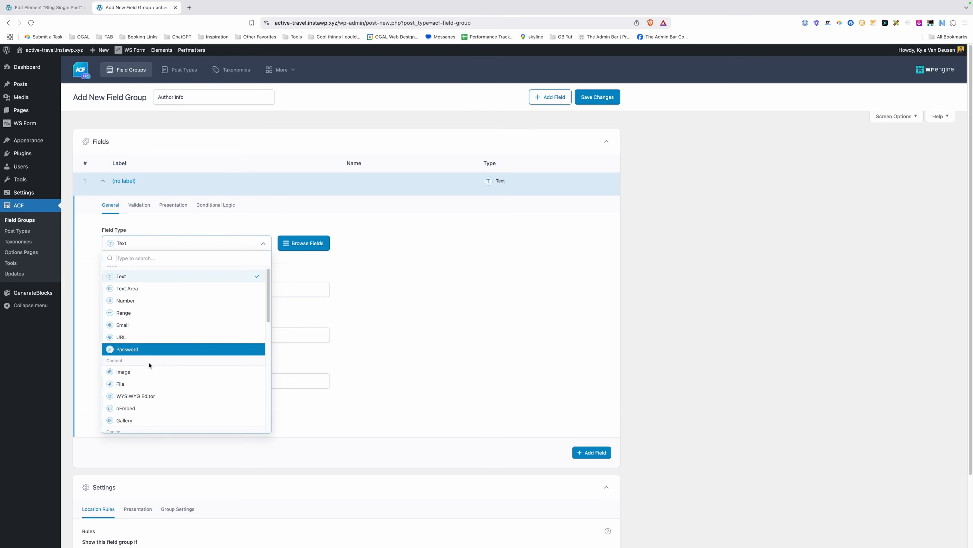
pyautogui.click(151, 371)
pyautogui.click(137, 288)
pyautogui.write('autho')
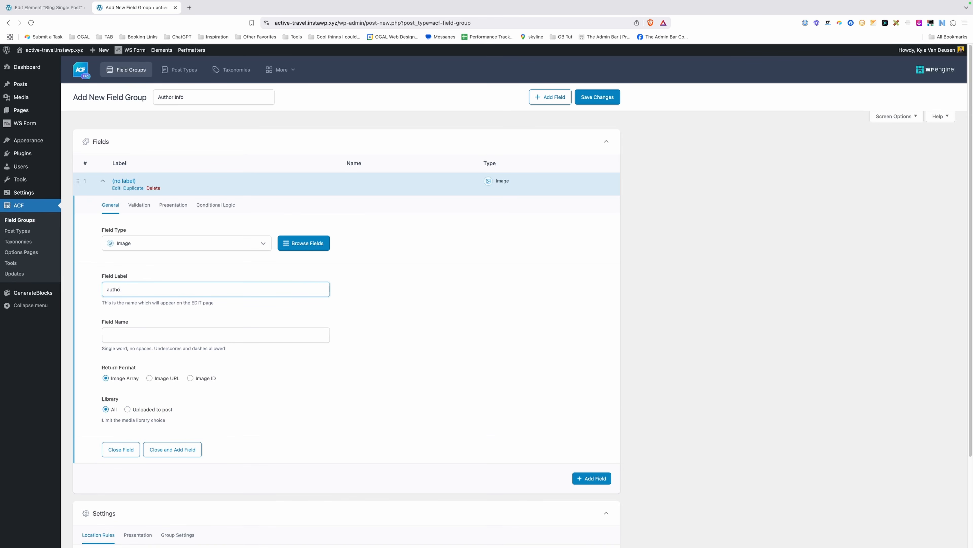
pyautogui.write('r_image')
pyautogui.press('Tab')
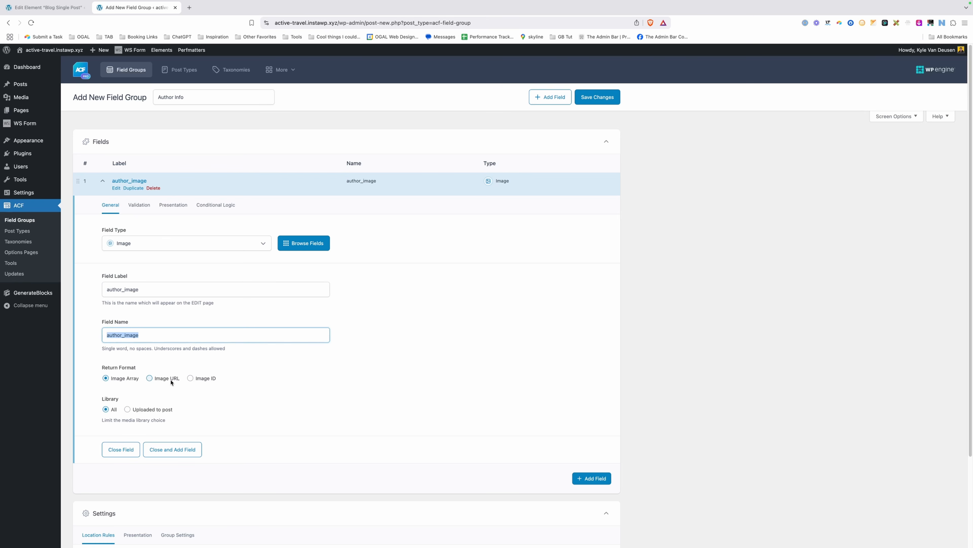
pyautogui.click(171, 379)
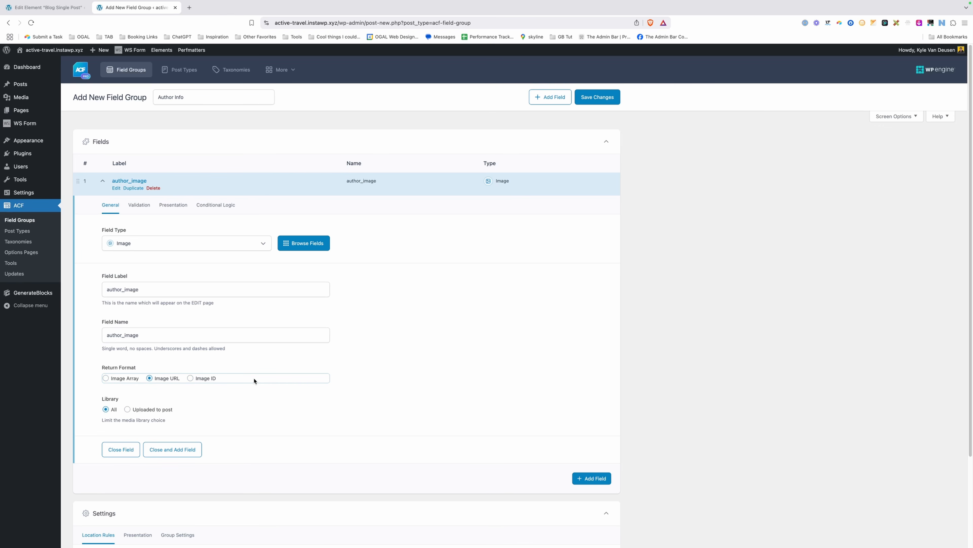
pyautogui.click(103, 181)
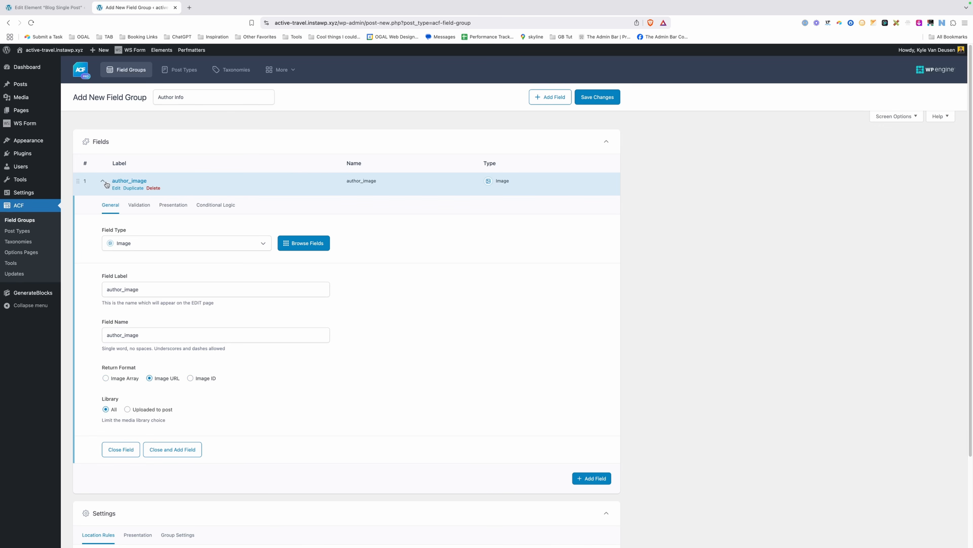
pyautogui.click(46, 8)
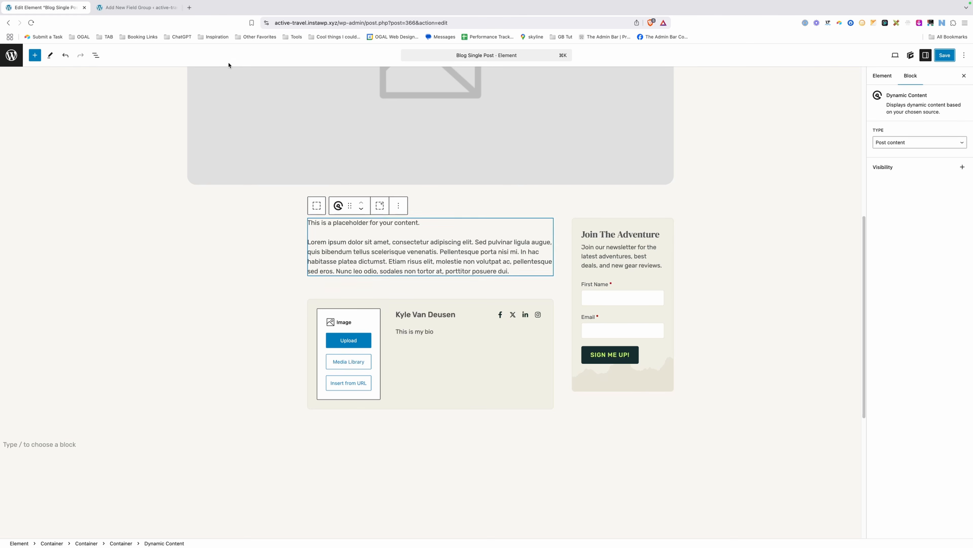
pyautogui.click(138, 8)
# Add a URL field labelled 'Author Facebook URL'.
pyautogui.click(590, 210)
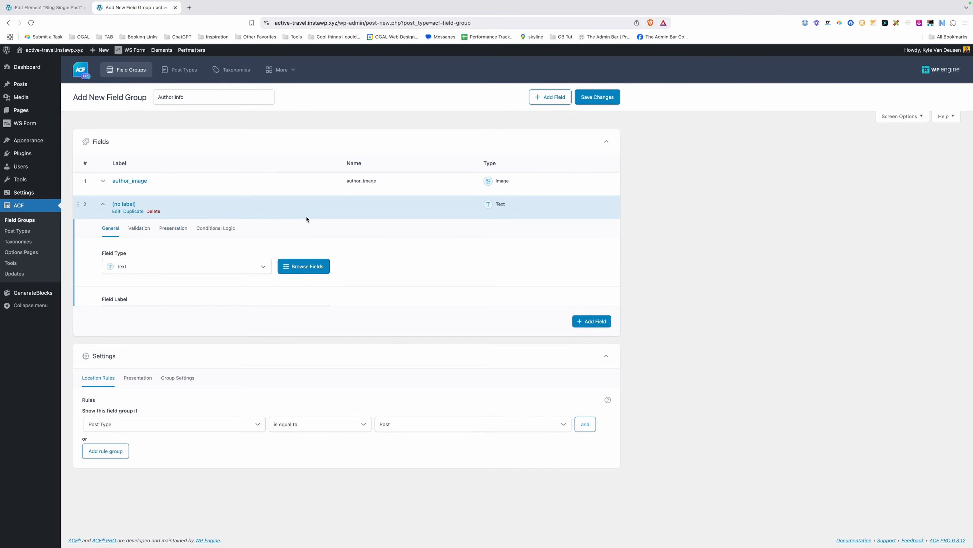
pyautogui.click(147, 268)
pyautogui.write('url')
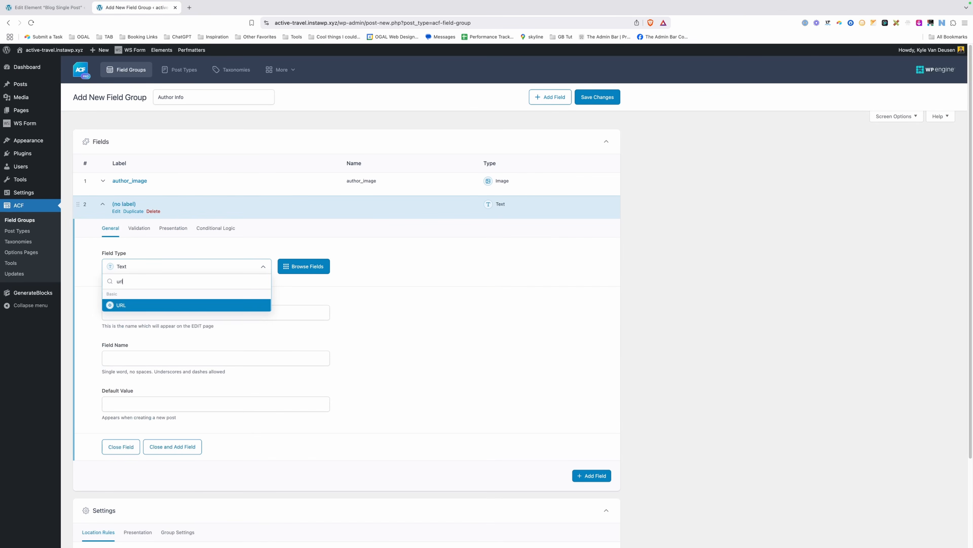
pyautogui.click(130, 302)
pyautogui.click(134, 315)
pyautogui.write('Au')
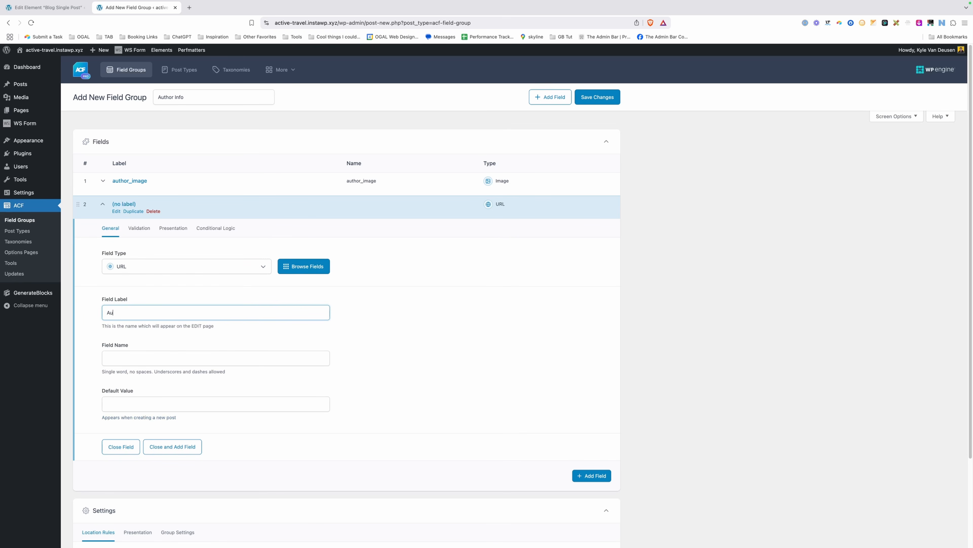
pyautogui.write('thor Facebook URL')
pyautogui.press('Tab')
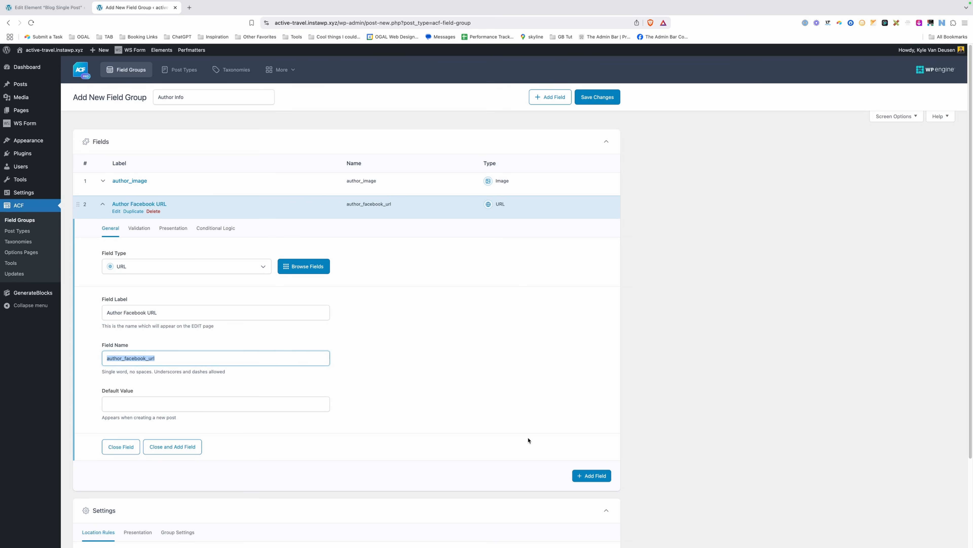
# Add a URL field labelled 'Author X URL'.
pyautogui.click(592, 475)
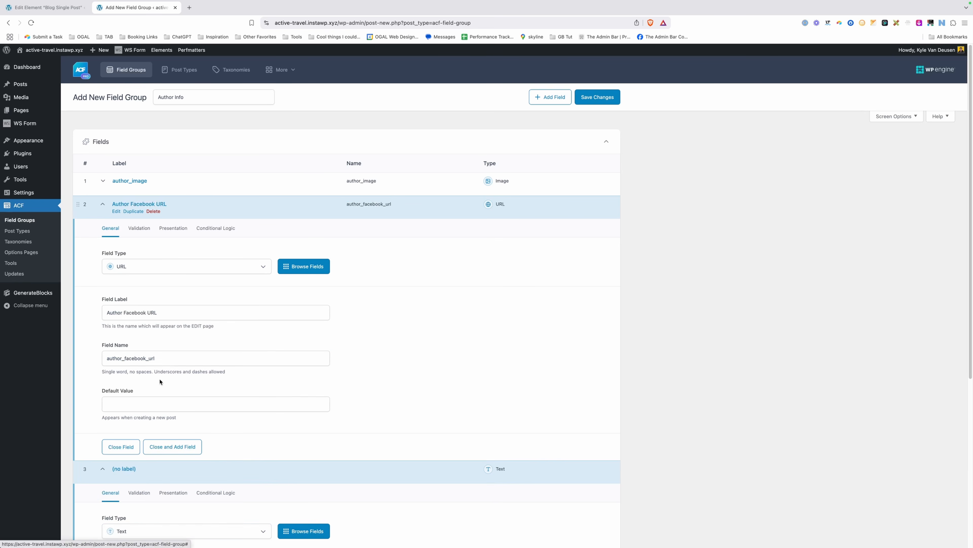
pyautogui.scroll(-4, 133, 369)
pyautogui.click(135, 370)
pyautogui.write('url')
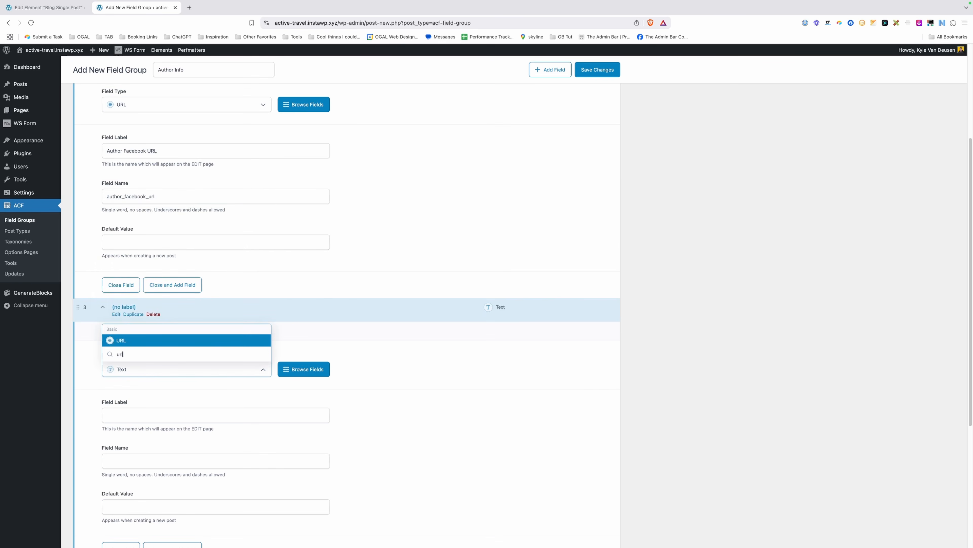
pyautogui.click(135, 341)
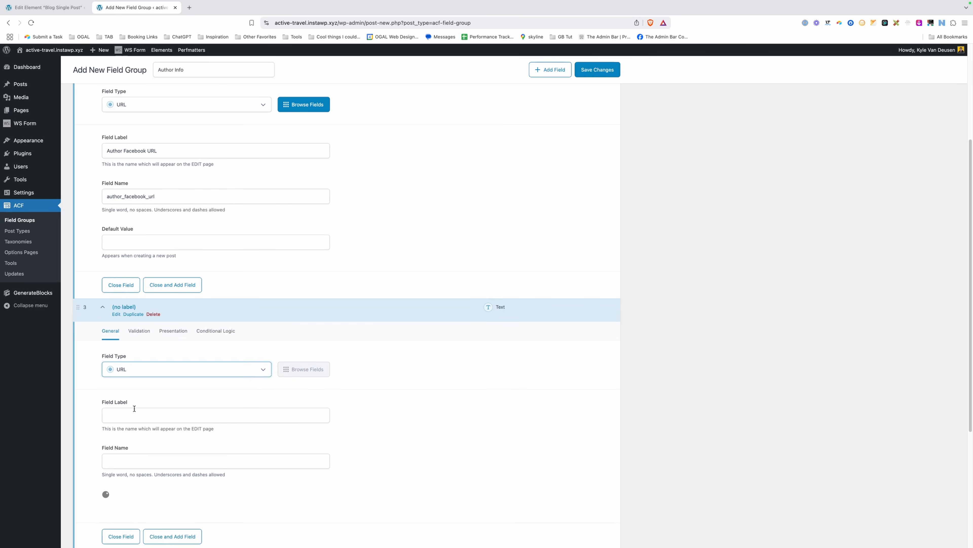
pyautogui.click(135, 415)
pyautogui.write('Author')
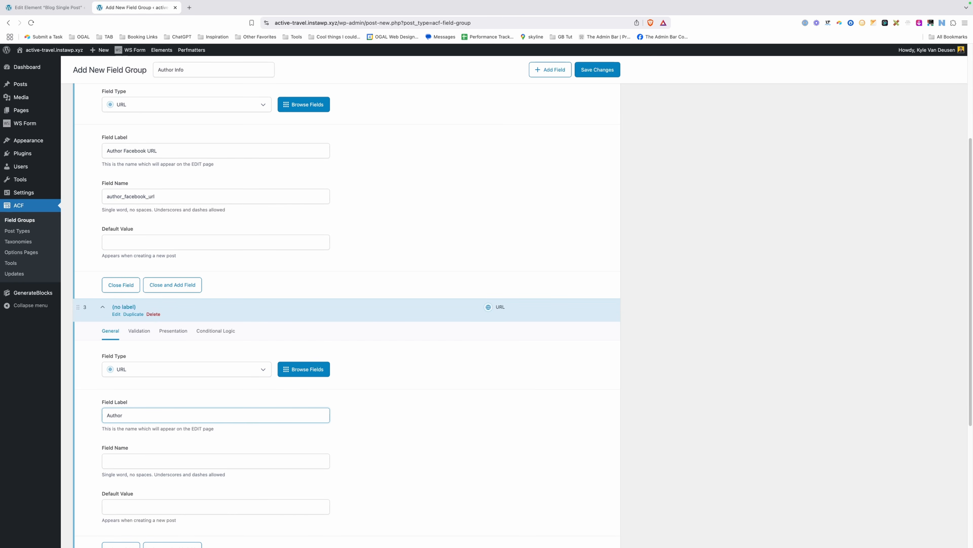
pyautogui.write(' X URL')
pyautogui.click(476, 394)
# Add a URL field labelled 'Author LinkedIn URL'.
pyautogui.scroll(-5, 476, 393)
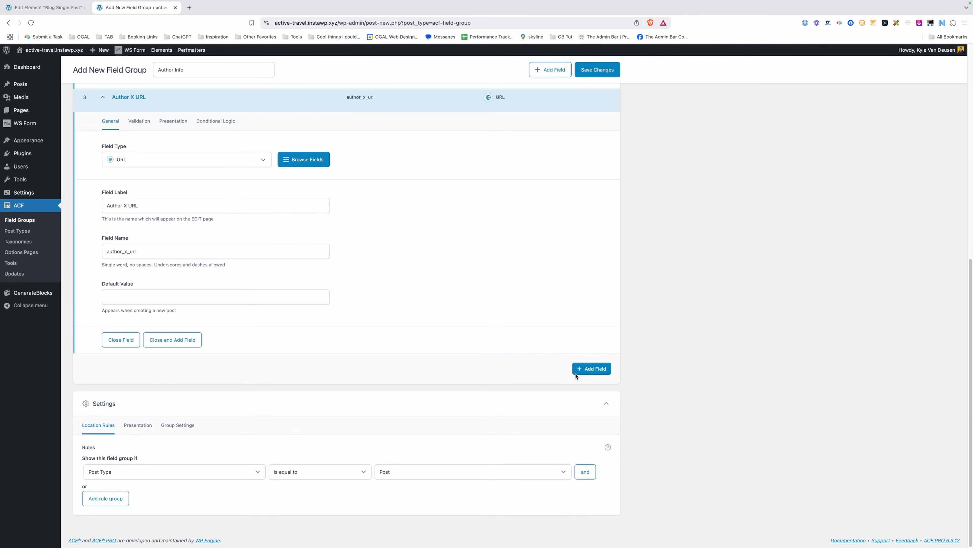
pyautogui.click(588, 370)
pyautogui.click(129, 425)
pyautogui.write('url')
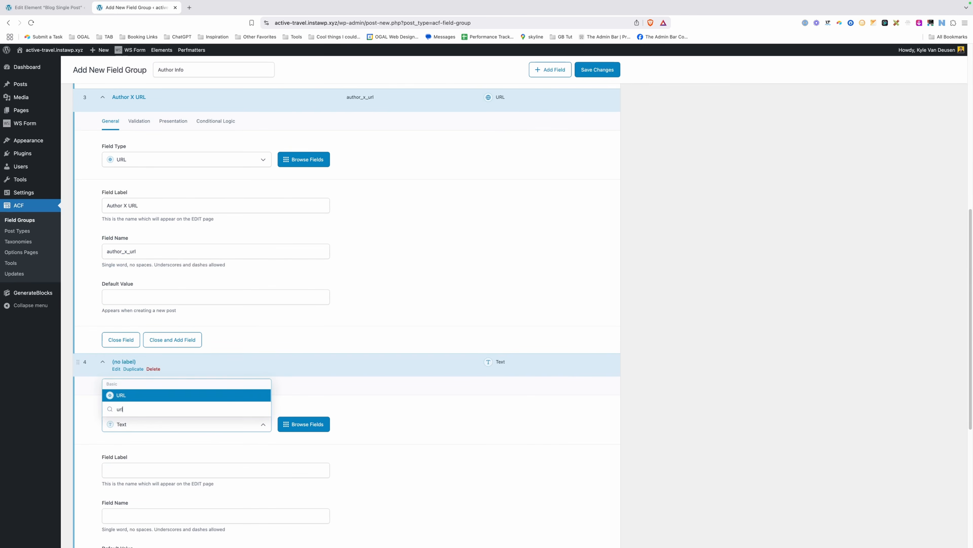
pyautogui.press('Return')
pyautogui.click(134, 469)
pyautogui.write('A')
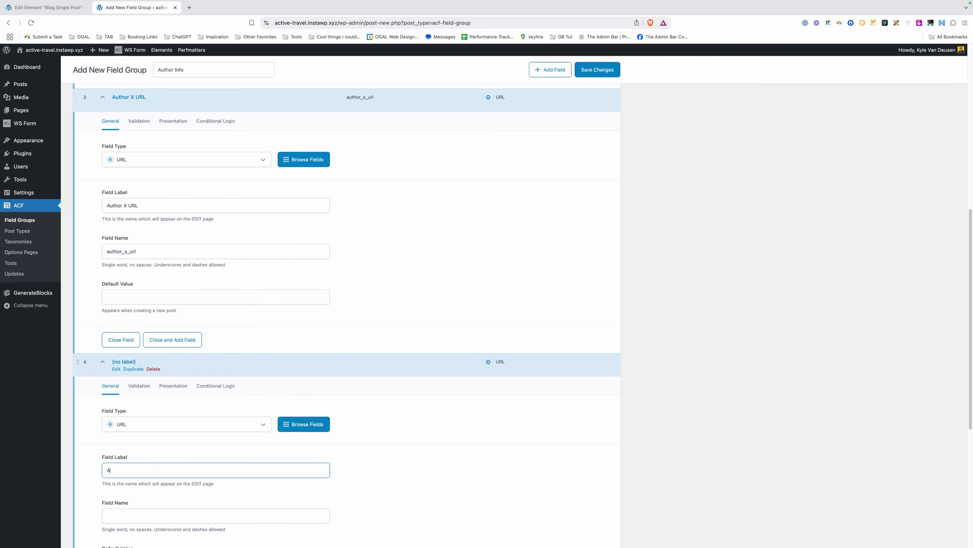
pyautogui.write('uthor LinkedIn URL')
# Add a URL field labelled 'Author Instagram URL'.
pyautogui.scroll(-7, 251, 424)
pyautogui.click(596, 368)
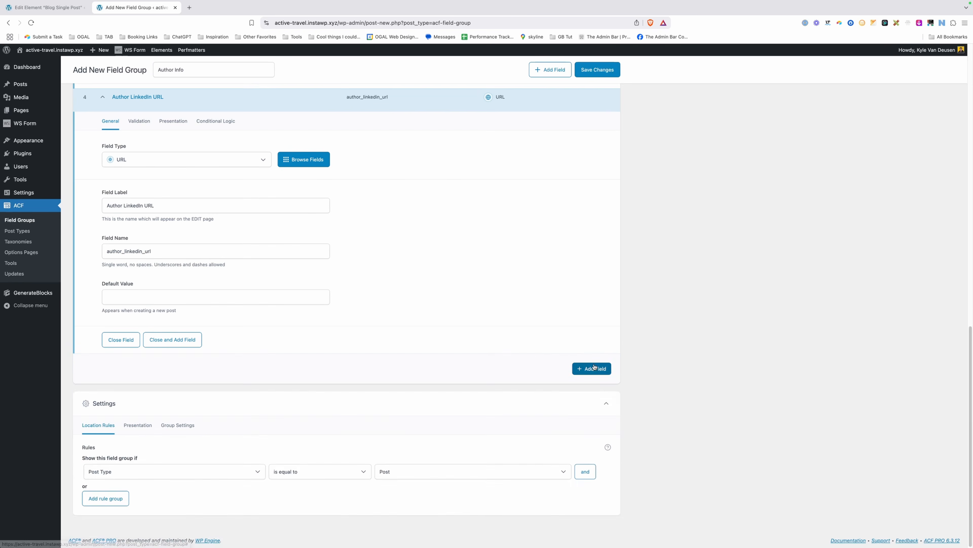
pyautogui.click(165, 421)
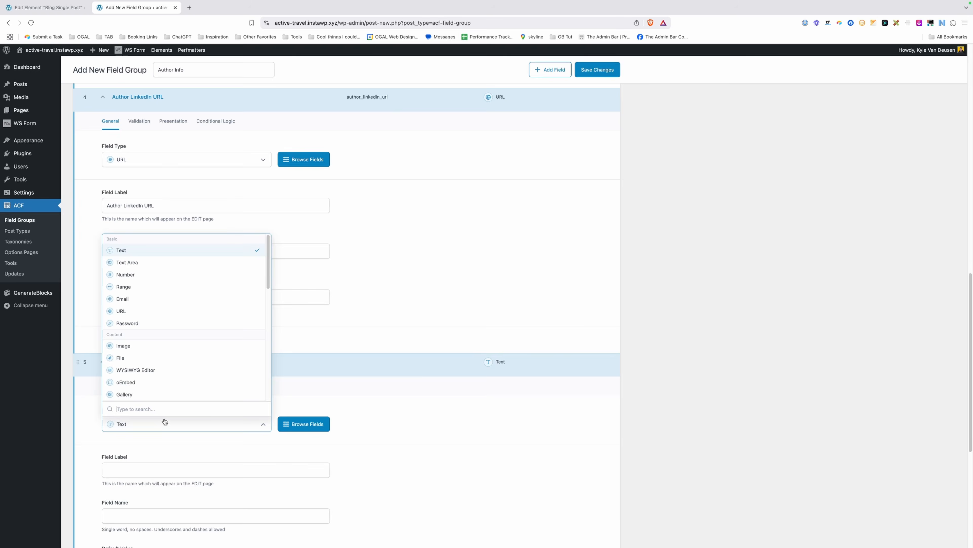
pyautogui.write('url')
pyautogui.press('Return')
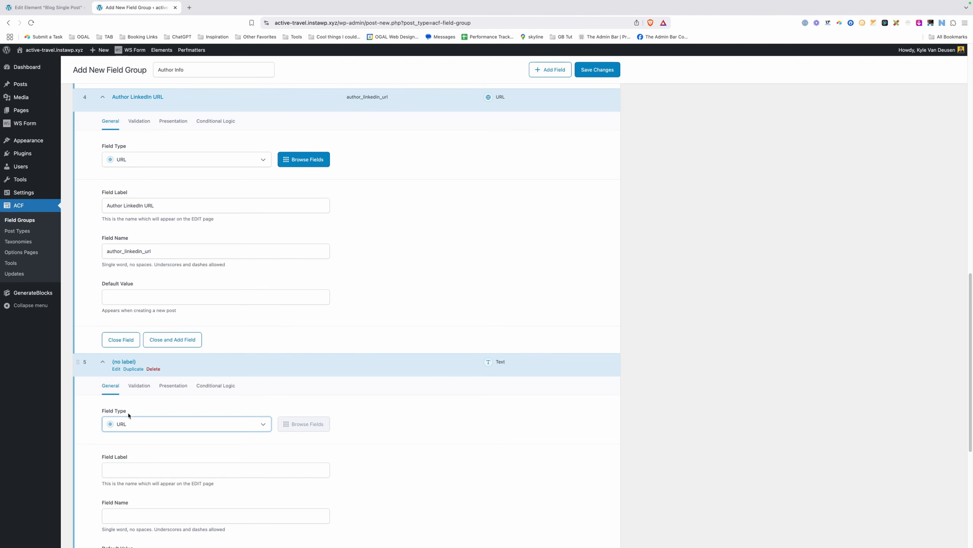
pyautogui.click(134, 468)
pyautogui.write('Author Inst')
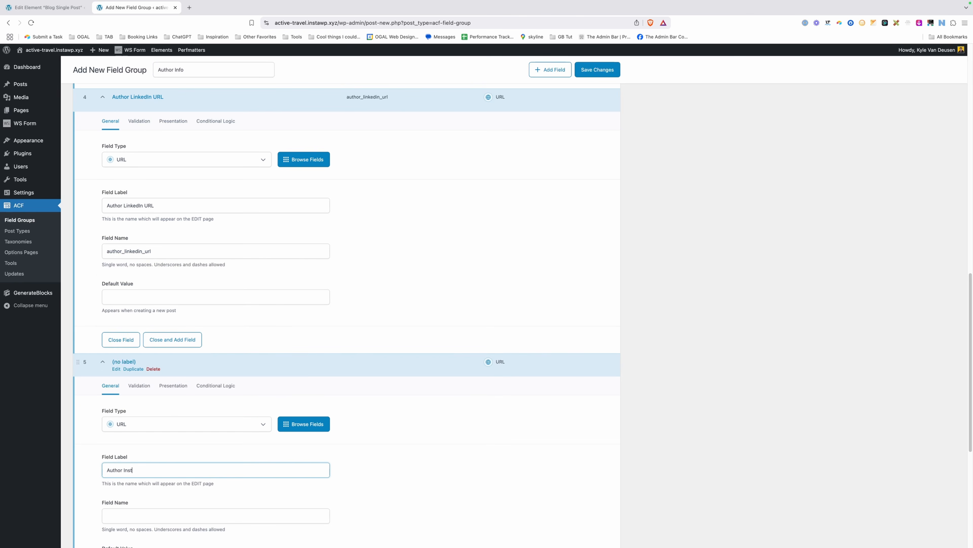
pyautogui.write('agram URL')
pyautogui.scroll(-7, 366, 357)
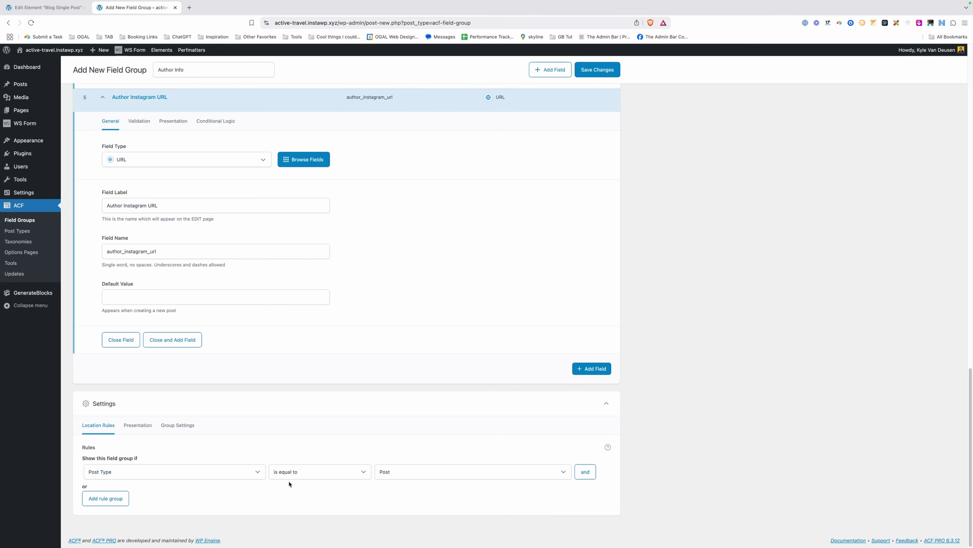
# Set the location rule to User Form is equal to All, save, and open All Users.
pyautogui.click(170, 474)
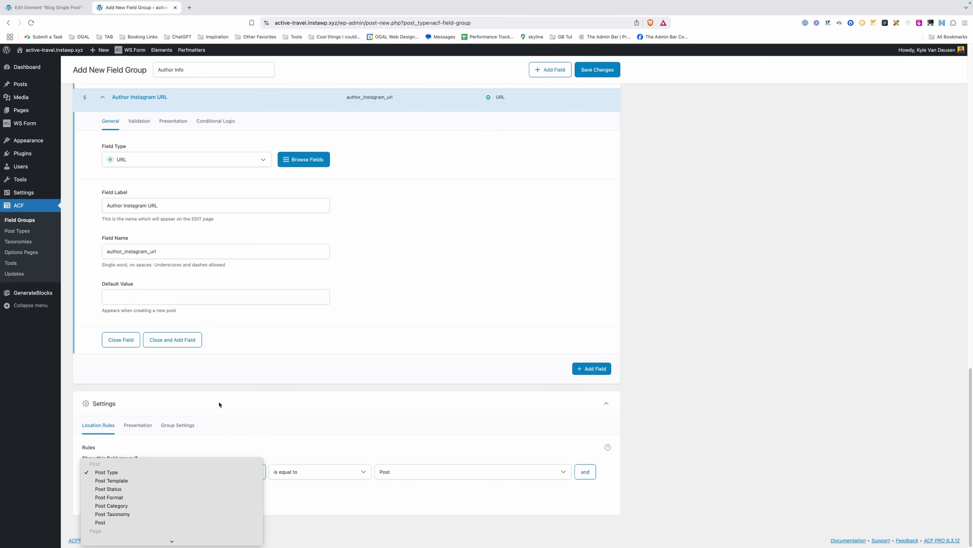
pyautogui.scroll(-5, 180, 485)
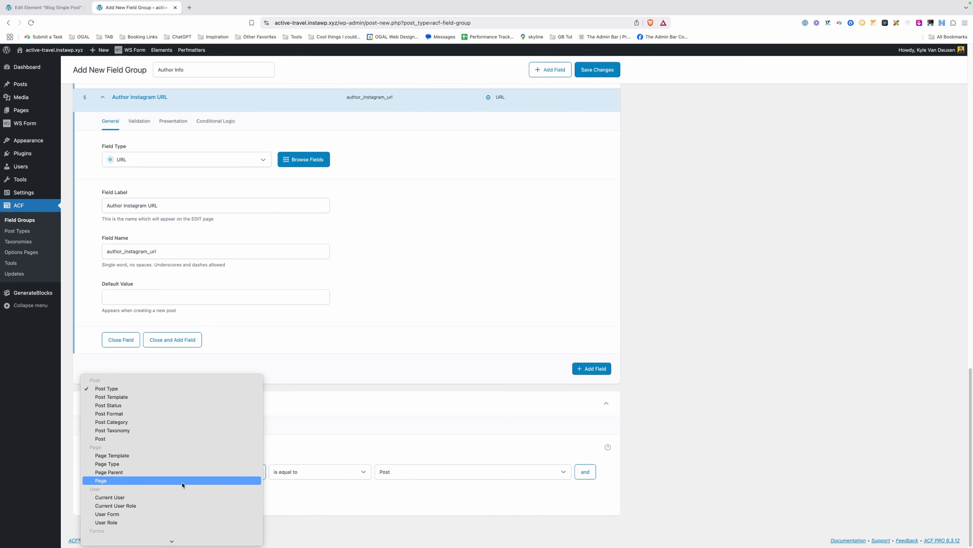
pyautogui.scroll(-2, 133, 497)
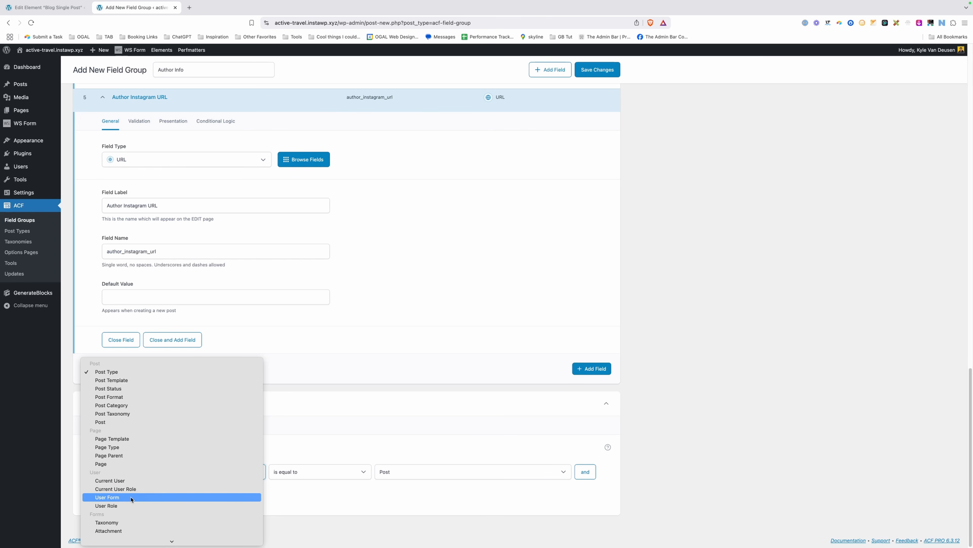
pyautogui.click(113, 497)
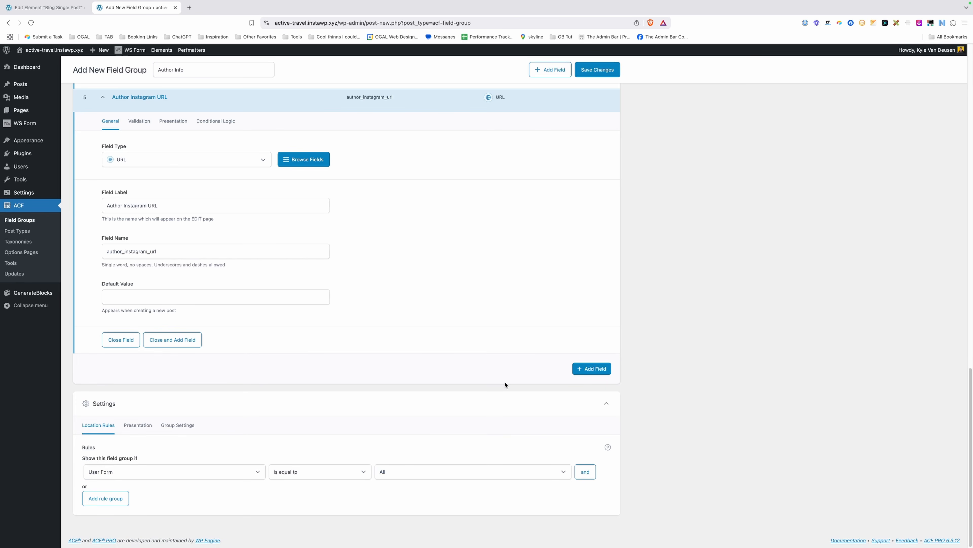
pyautogui.click(606, 74)
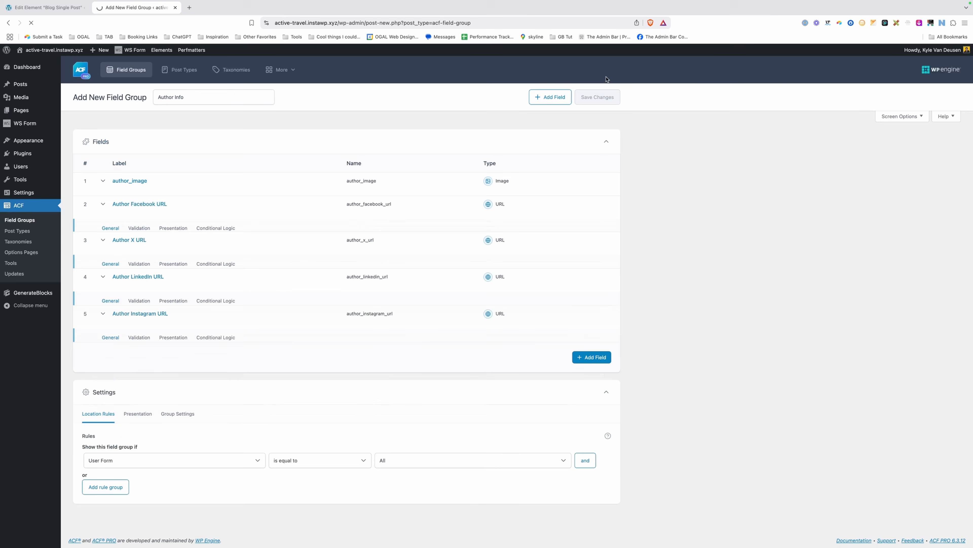
pyautogui.moveTo(21, 166)
pyautogui.click(88, 168)
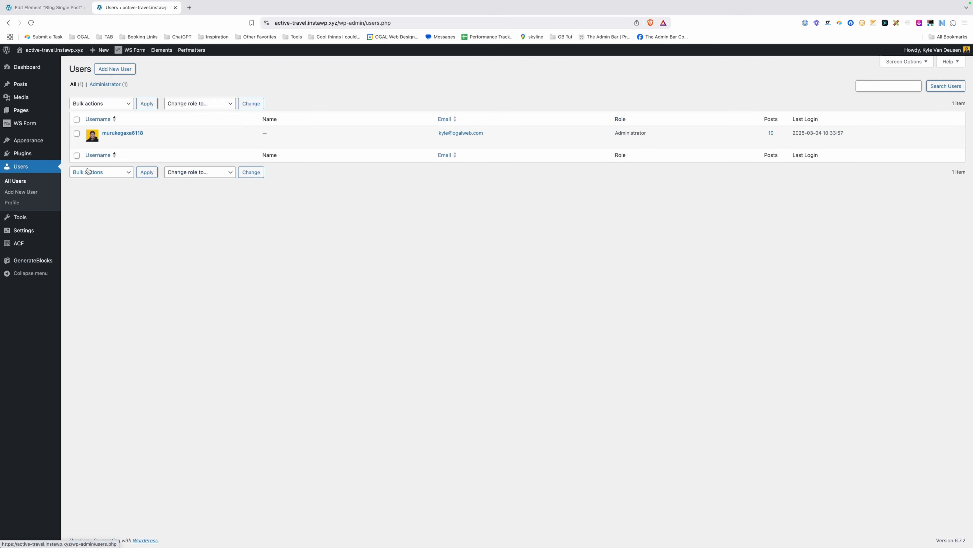
# Open the user's profile and look over the new Author Info fields.
pyautogui.click(105, 141)
pyautogui.scroll(-7, 324, 284)
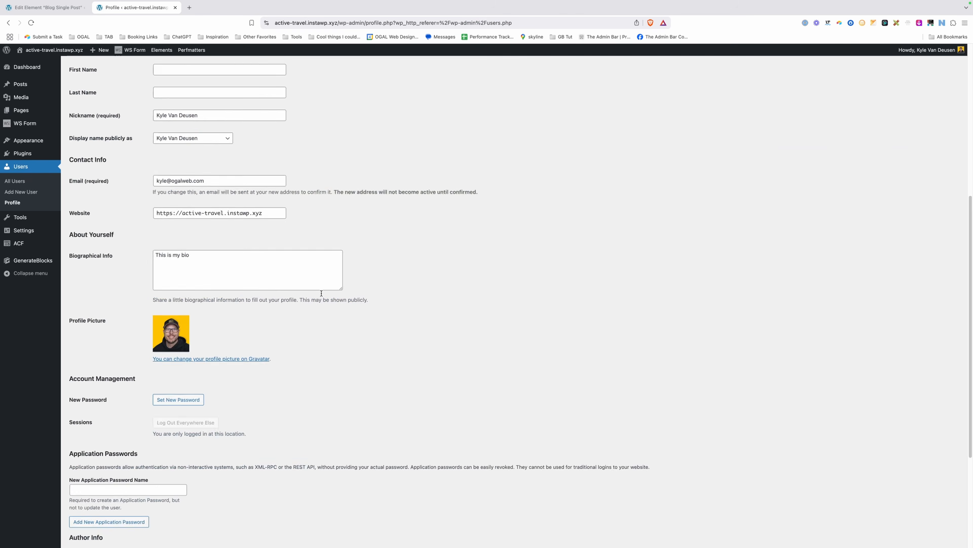
pyautogui.scroll(-5, 321, 293)
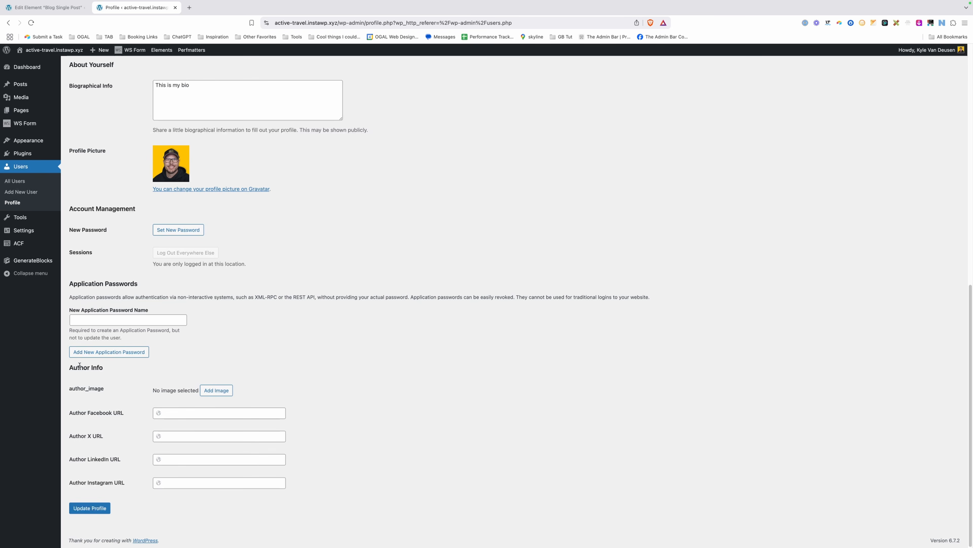
pyautogui.moveTo(77, 367); pyautogui.dragTo(118, 491)
pyautogui.click(118, 486)
pyautogui.moveTo(84, 367); pyautogui.dragTo(103, 371)
pyautogui.click(85, 374)
pyautogui.moveTo(75, 390); pyautogui.dragTo(122, 484)
pyautogui.click(119, 486)
pyautogui.click(222, 392)
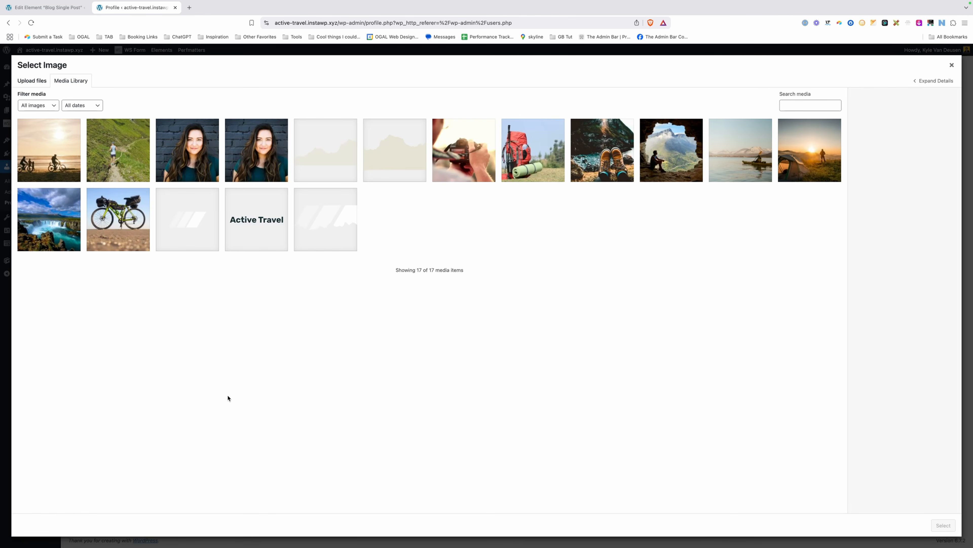
pyautogui.click(199, 155)
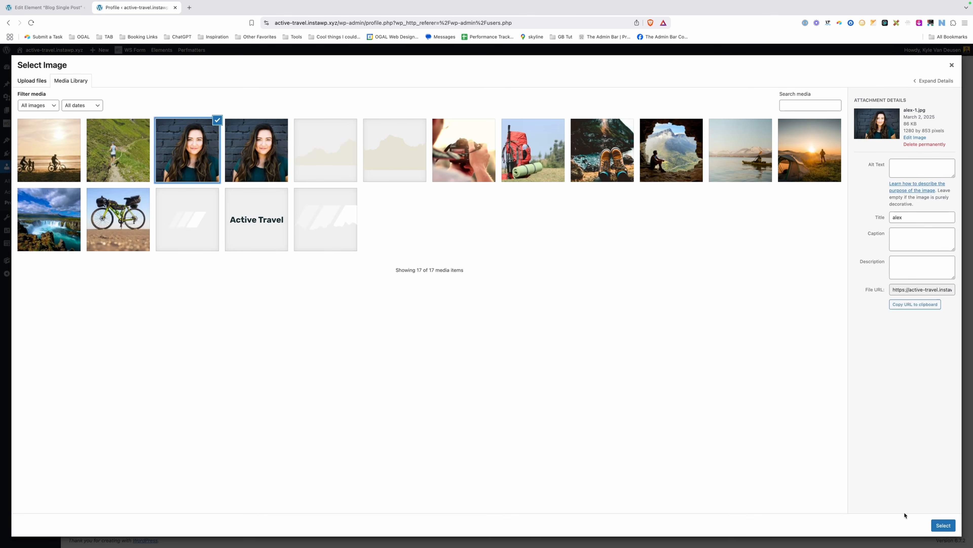
pyautogui.click(941, 526)
pyautogui.scroll(-2, 238, 422)
pyautogui.click(226, 416)
pyautogui.write('http')
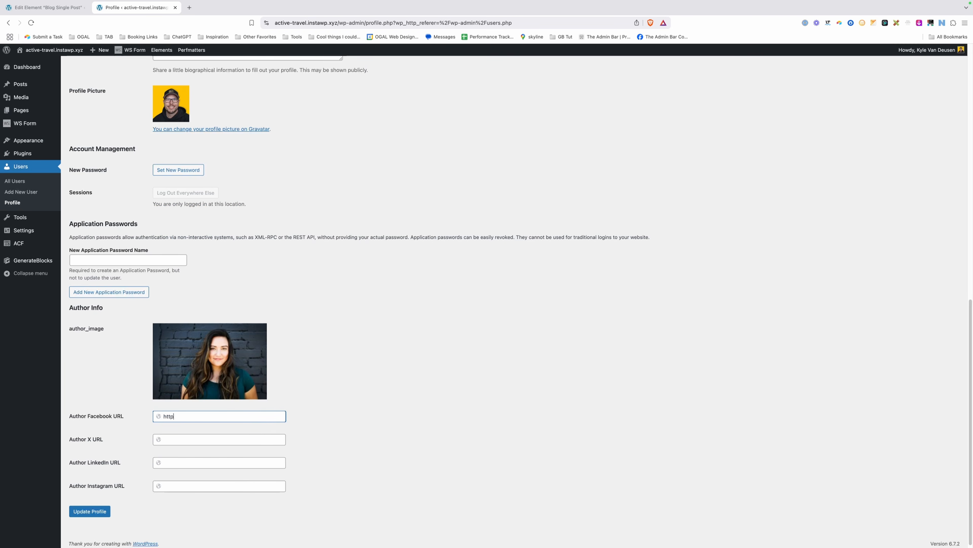
pyautogui.write('s://facebook.com')
pyautogui.press('Tab')
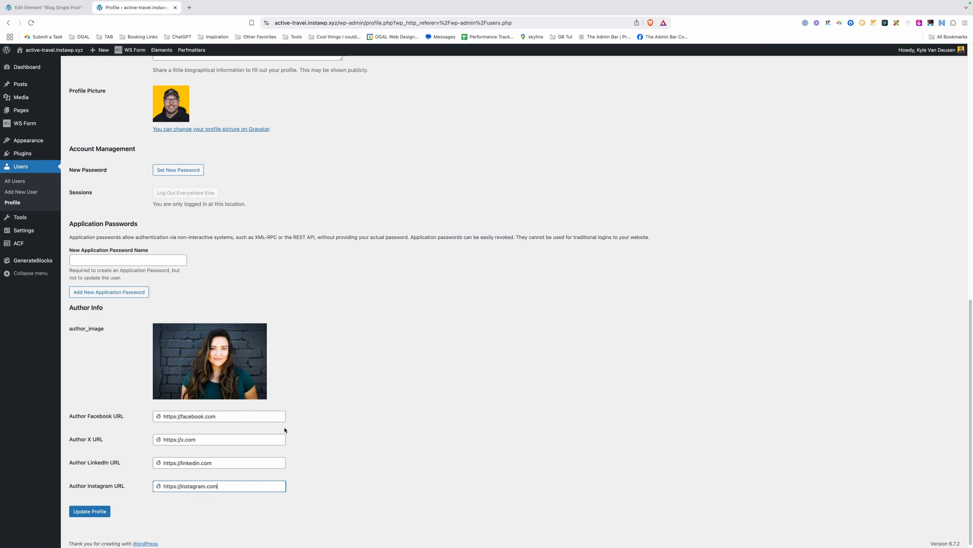
pyautogui.click(344, 437)
pyautogui.click(98, 512)
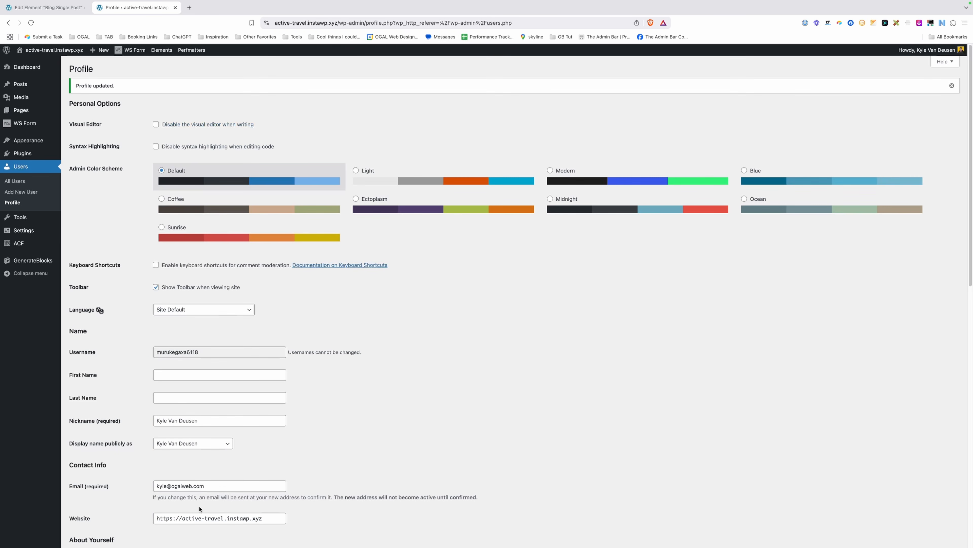
# Save the Blog Single Post element and reload the editor to pick up profile data.
pyautogui.moveTo(24, 243)
pyautogui.click(97, 247)
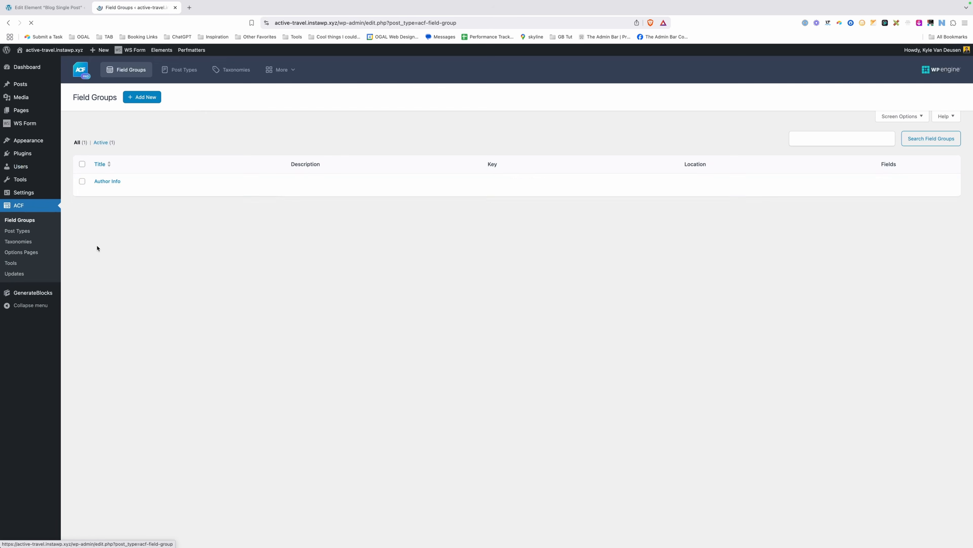
pyautogui.moveTo(100, 192)
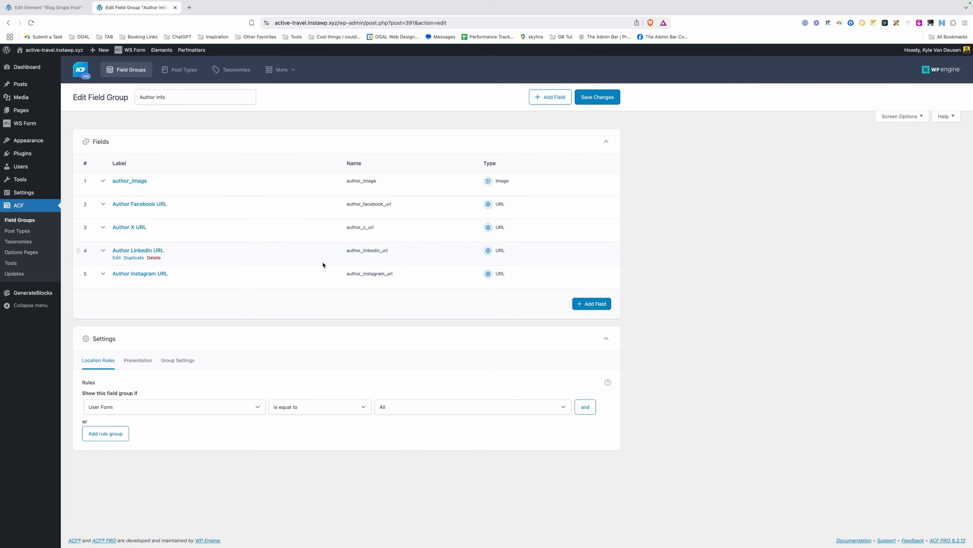
pyautogui.click(63, 8)
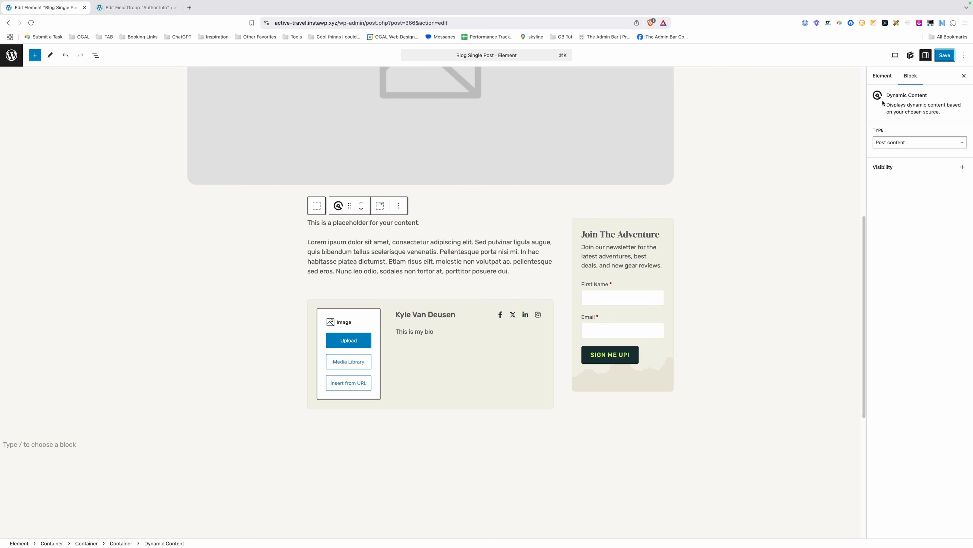
pyautogui.click(945, 55)
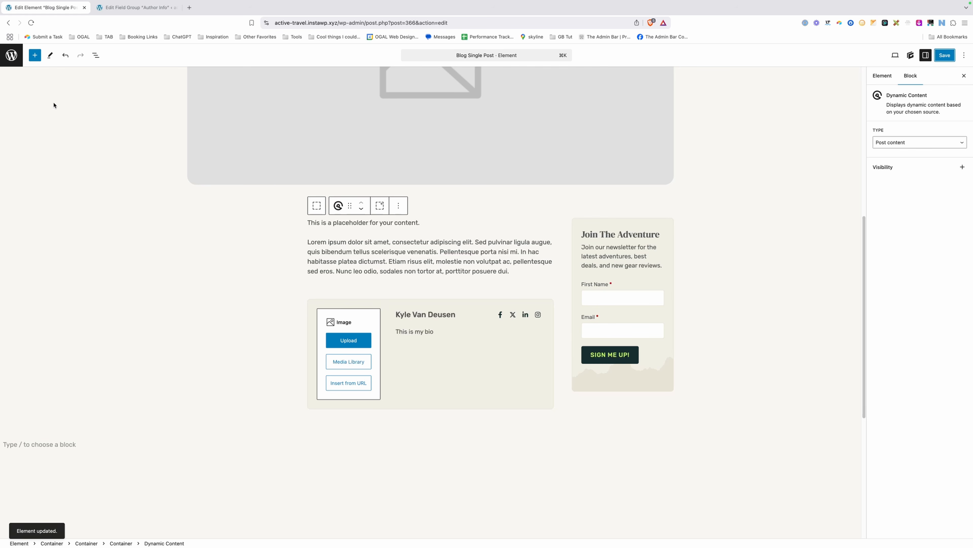
pyautogui.click(31, 23)
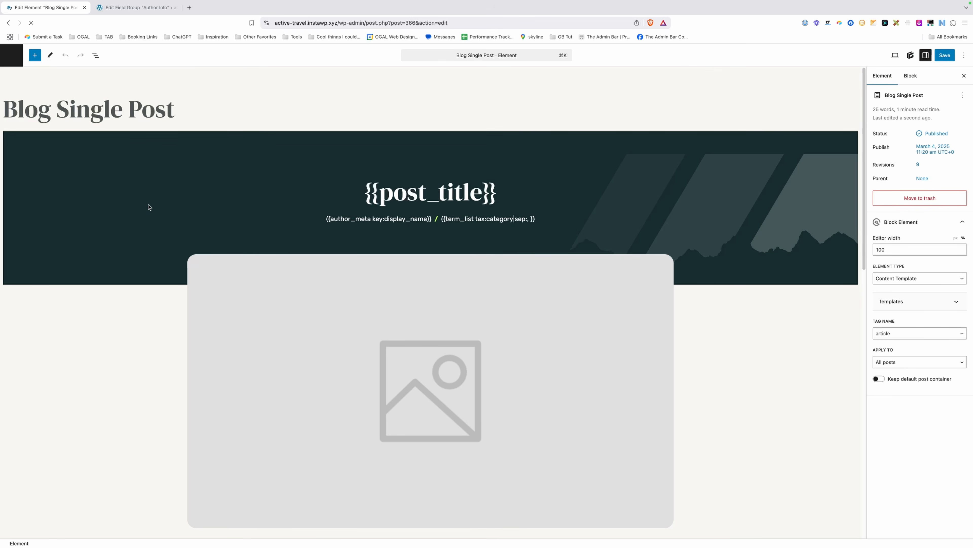
pyautogui.scroll(-10, 246, 241)
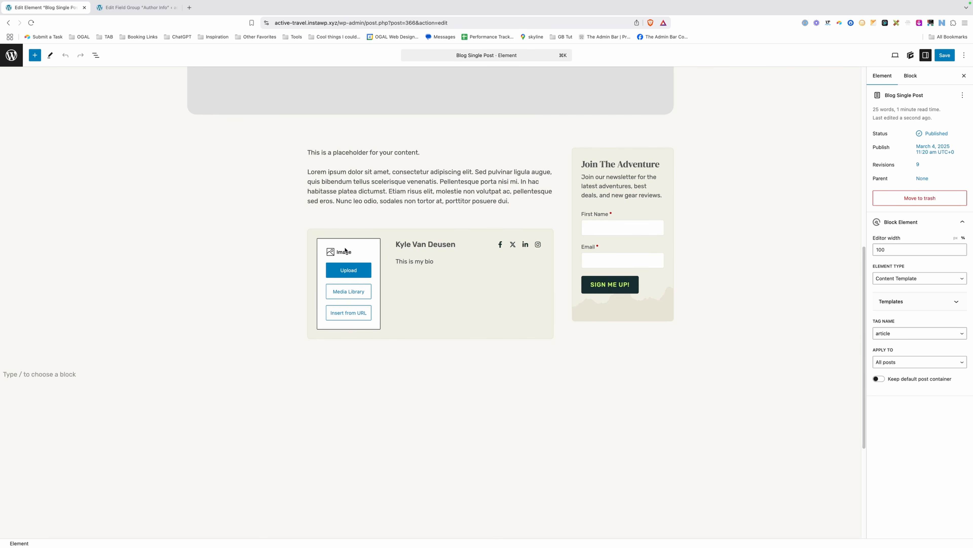
# Set the author box Image block's source to an Author Meta tag with key author_image.
pyautogui.click(345, 250)
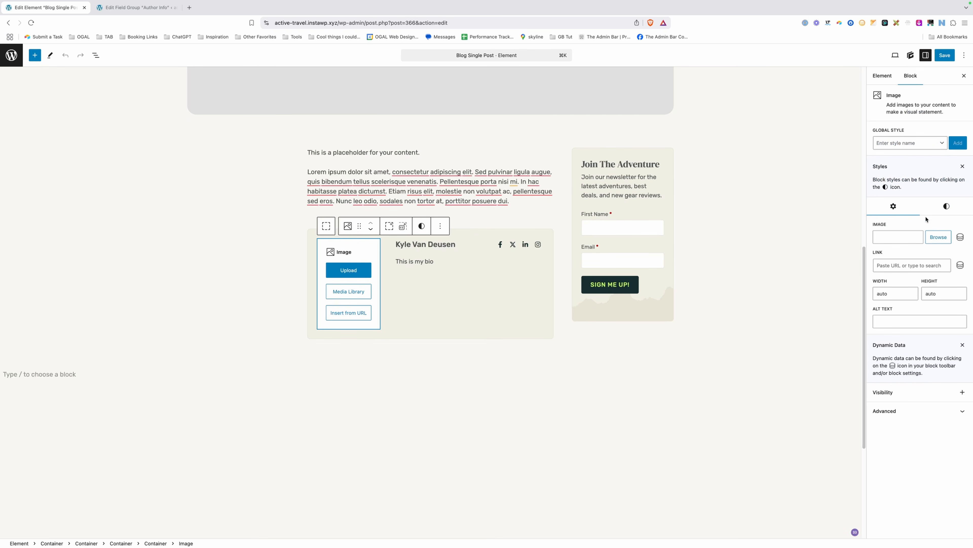
pyautogui.click(959, 238)
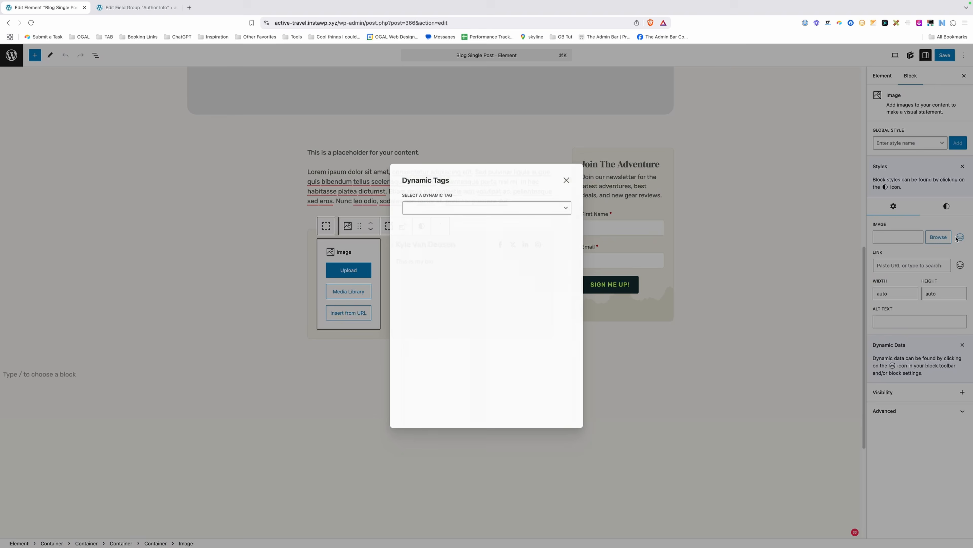
pyautogui.click(473, 207)
pyautogui.scroll(-5, 477, 242)
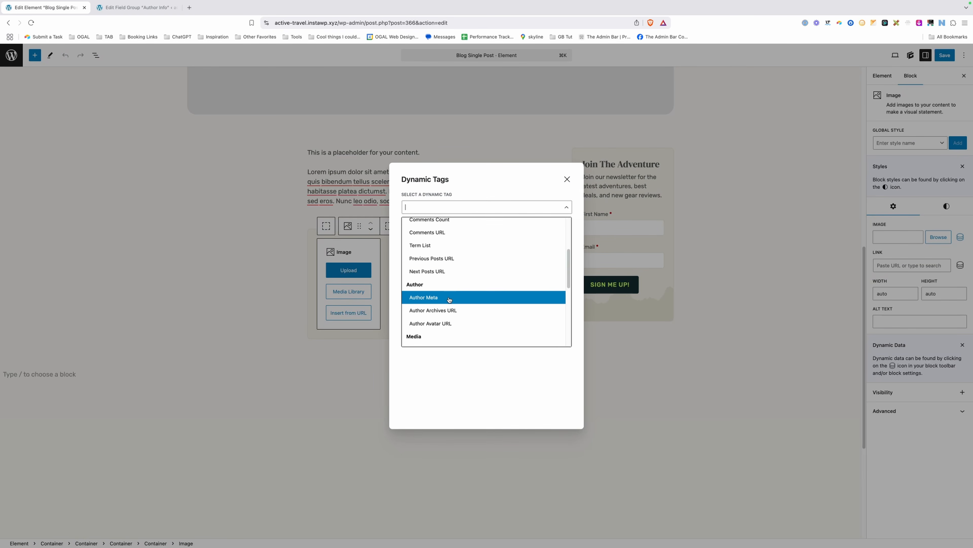
pyautogui.click(449, 298)
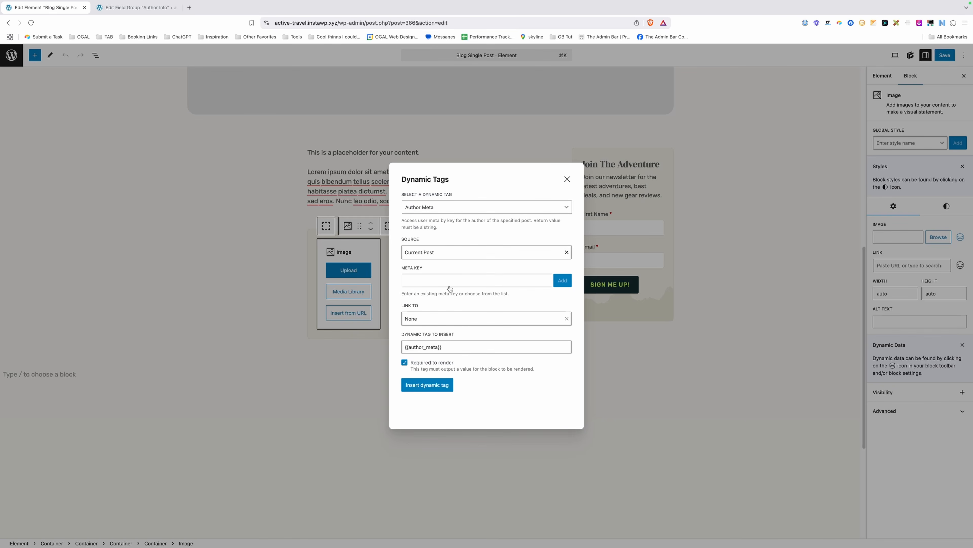
pyautogui.click(128, 12)
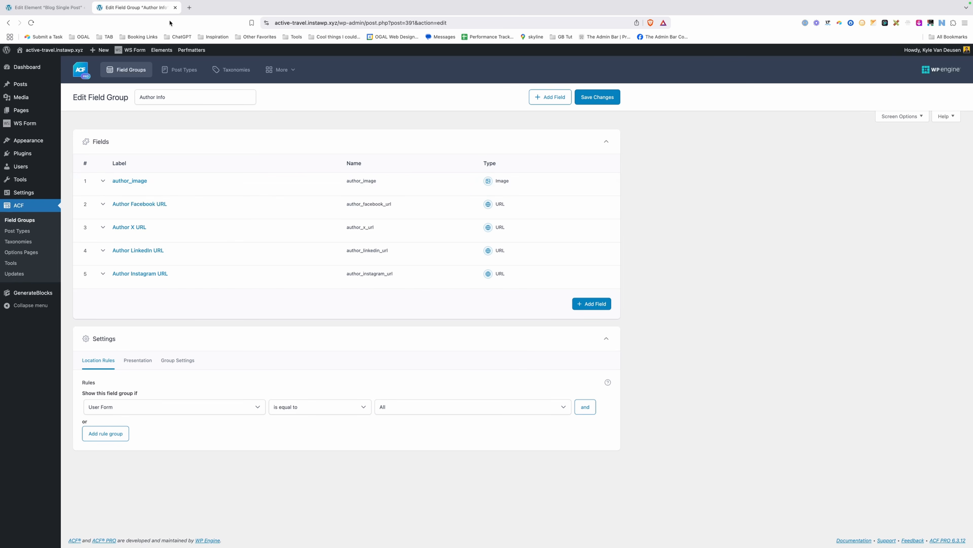
pyautogui.click(44, 7)
pyautogui.click(430, 279)
pyautogui.write('author_image')
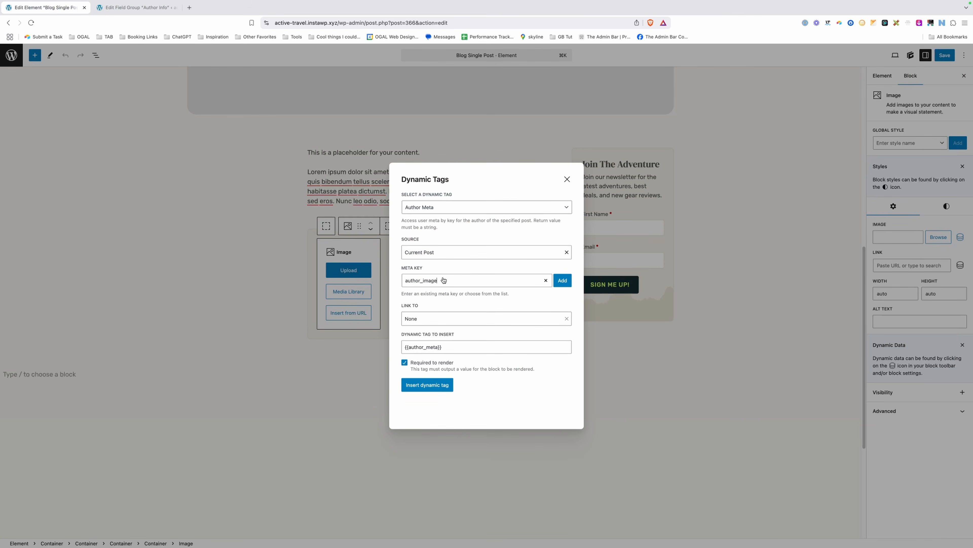
pyautogui.click(562, 281)
pyautogui.click(433, 385)
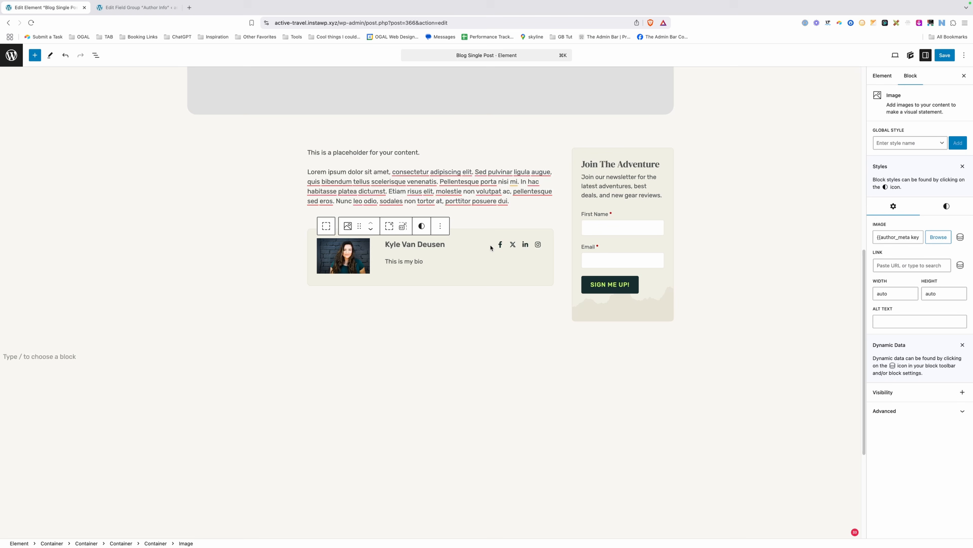
pyautogui.click(500, 245)
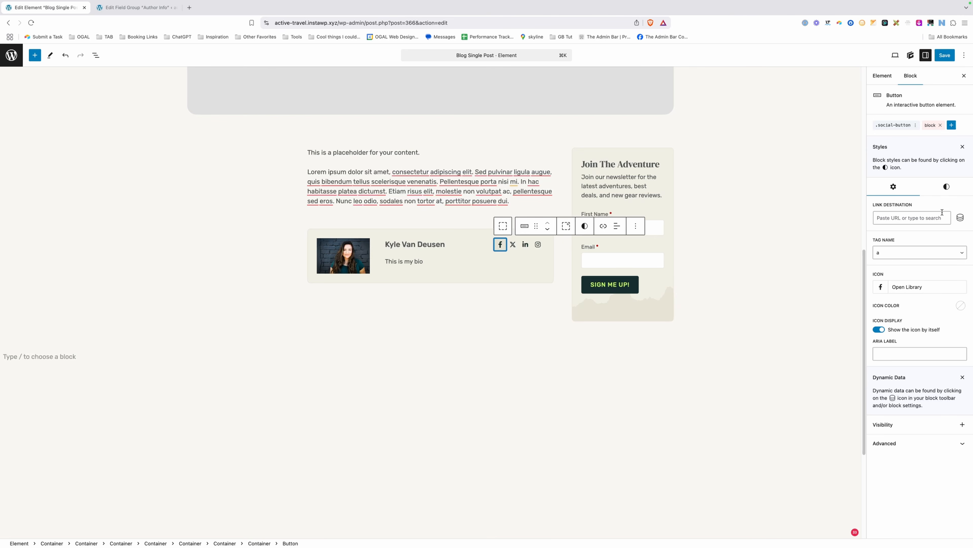
# Link the Facebook icon to an Author Meta tag with key author_facebook_url and save the element.
pyautogui.click(960, 217)
pyautogui.click(461, 207)
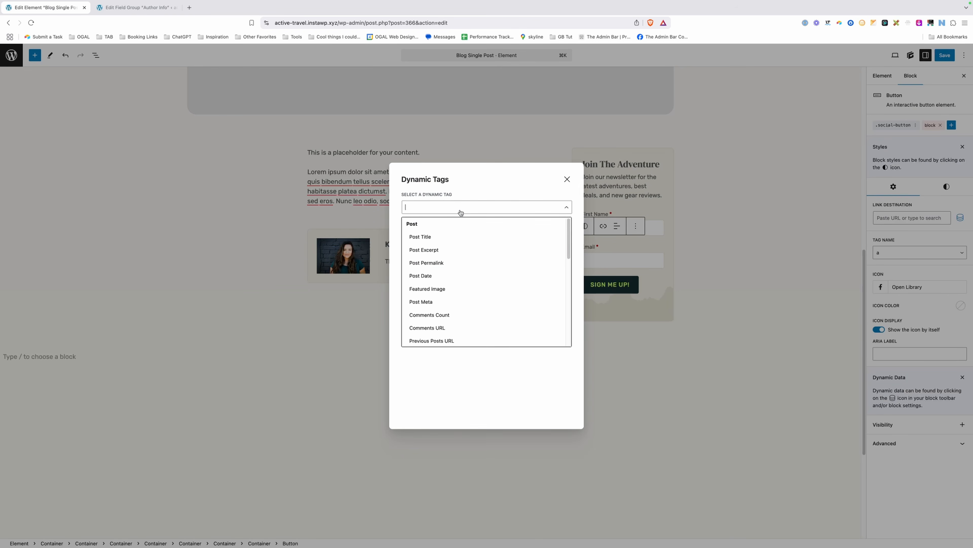
pyautogui.scroll(-5, 445, 284)
pyautogui.click(445, 299)
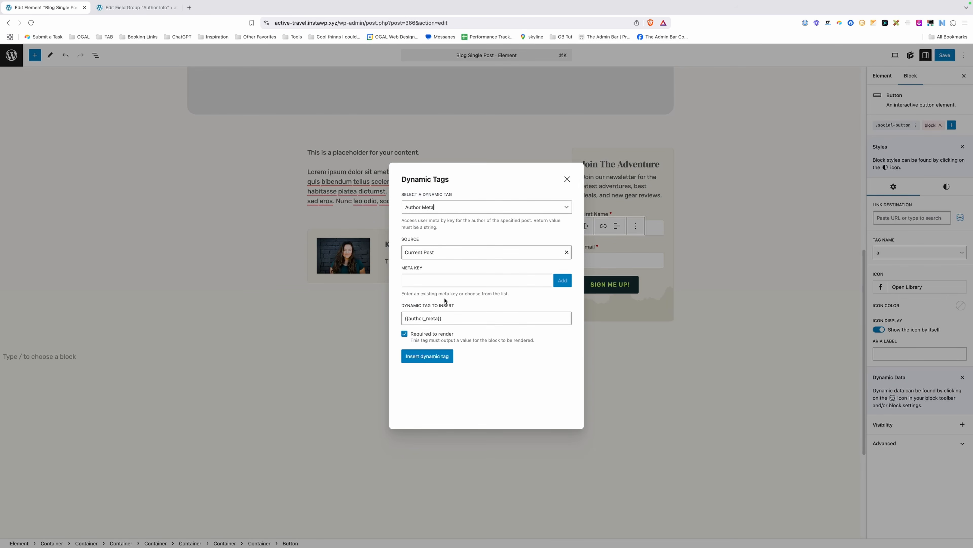
pyautogui.click(143, 10)
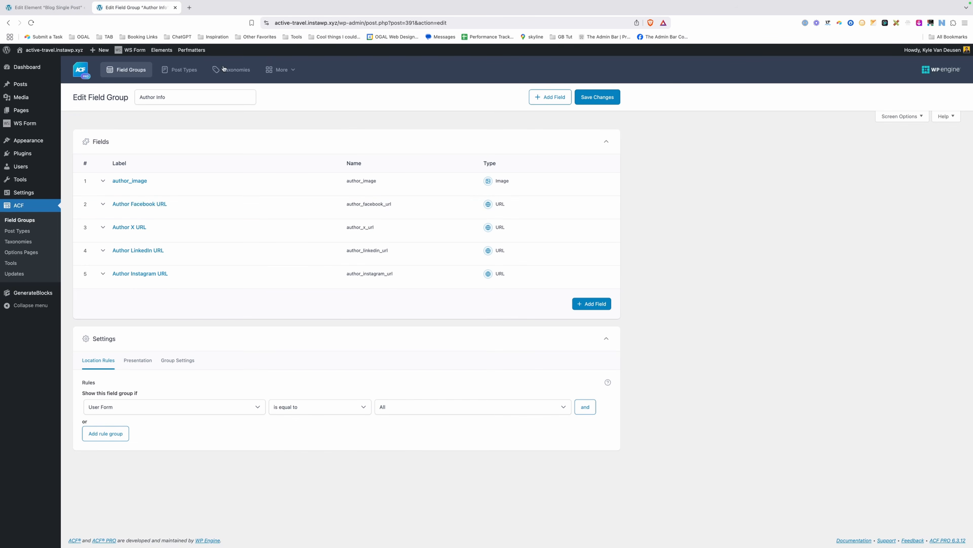
pyautogui.click(50, 11)
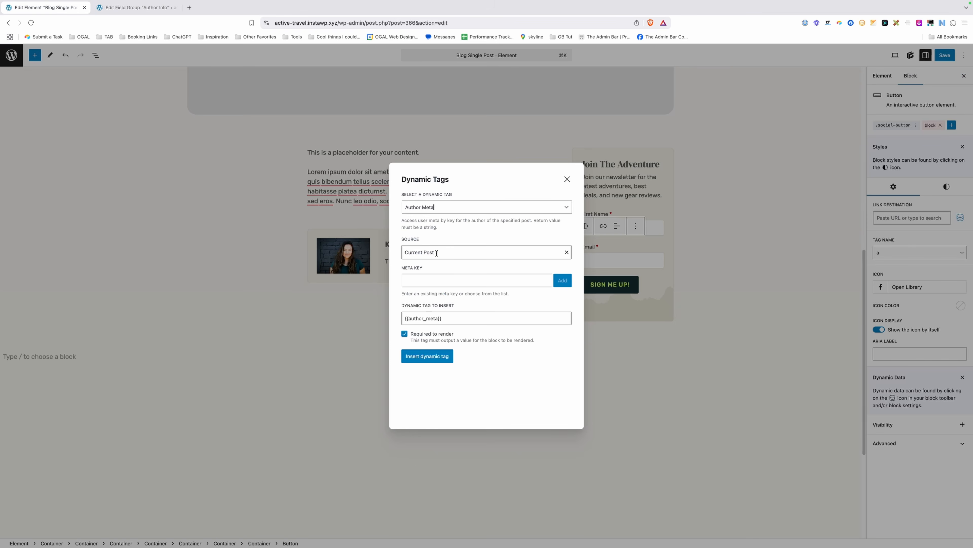
pyautogui.click(453, 282)
pyautogui.write('author_facebook_url')
pyautogui.click(562, 282)
pyautogui.click(428, 356)
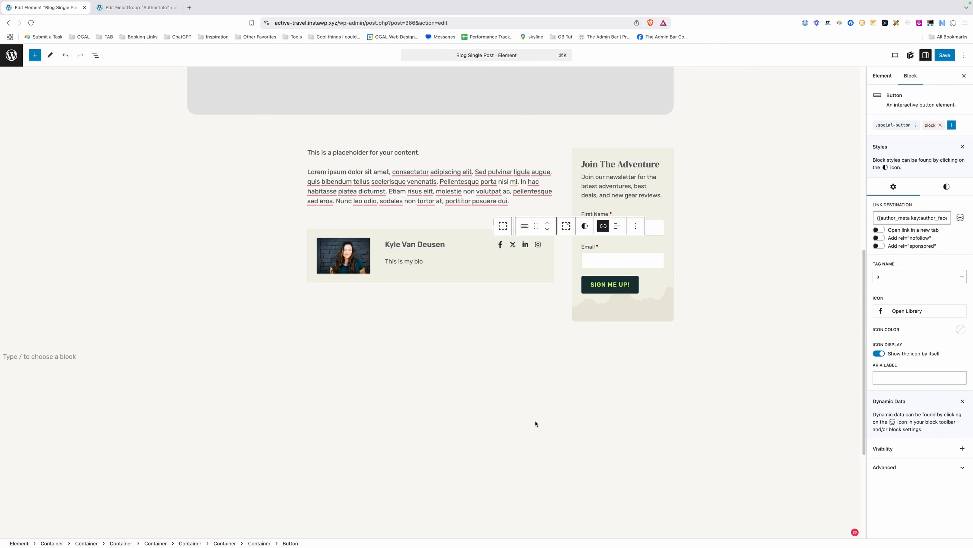
pyautogui.click(945, 55)
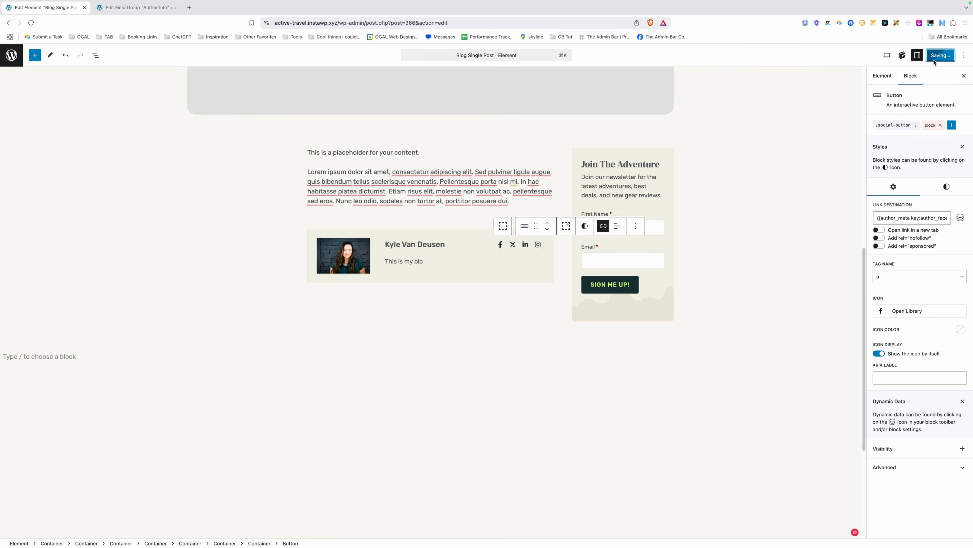
pyautogui.click(135, 9)
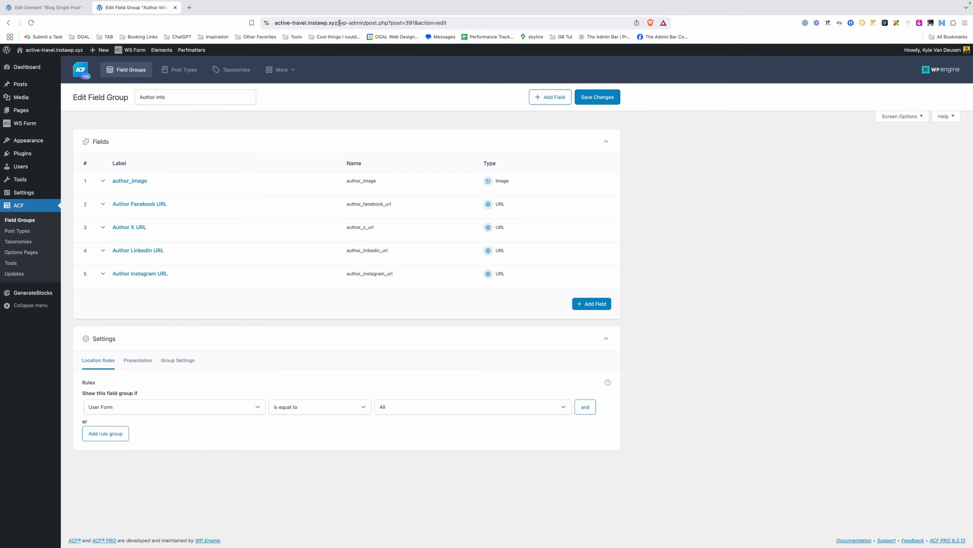
# Load the site's /blog page, open 'The Ultimate Guide to Bikepacking' and scroll to its author box.
pyautogui.moveTo(339, 22); pyautogui.dragTo(448, 23)
pyautogui.write('blog')
pyautogui.press('Return')
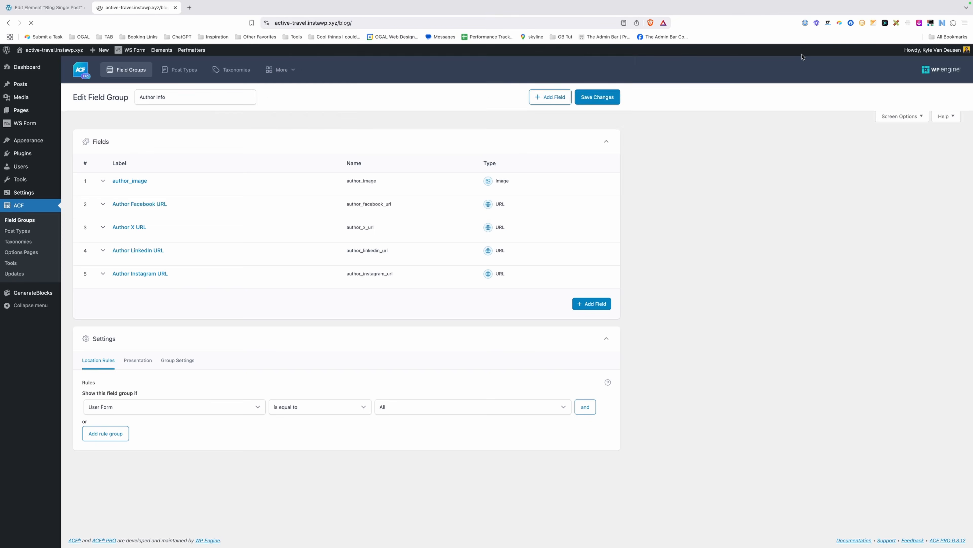
pyautogui.scroll(-5, 625, 207)
pyautogui.click(291, 163)
pyautogui.scroll(-5, 428, 220)
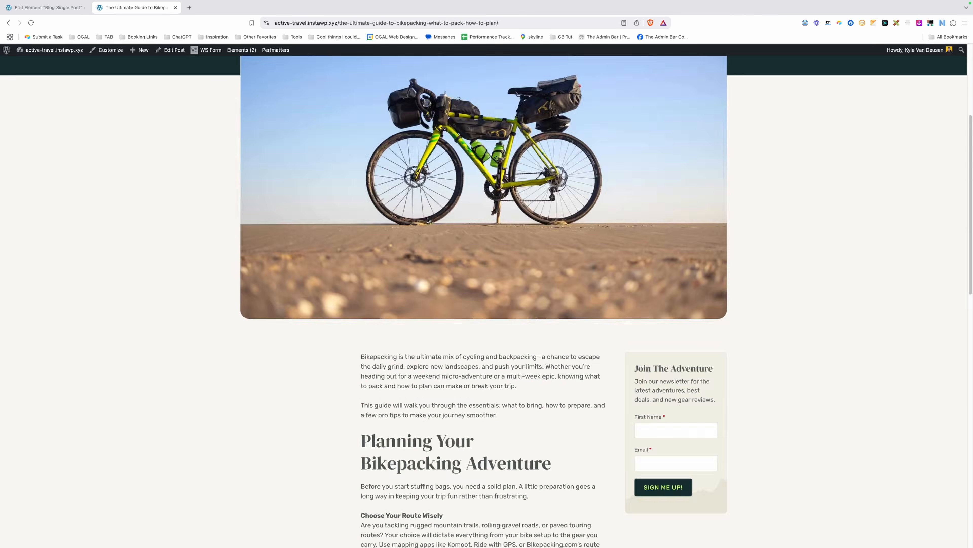
pyautogui.scroll(-15, 428, 219)
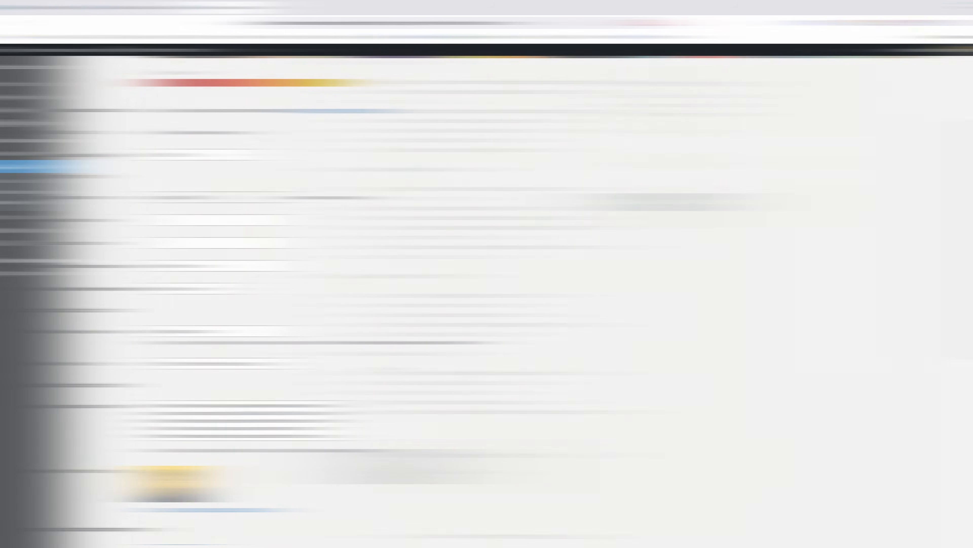
# Look over the profile's bio and Author Info fields, then go to Add New User.
pyautogui.scroll(-5, 400, 368)
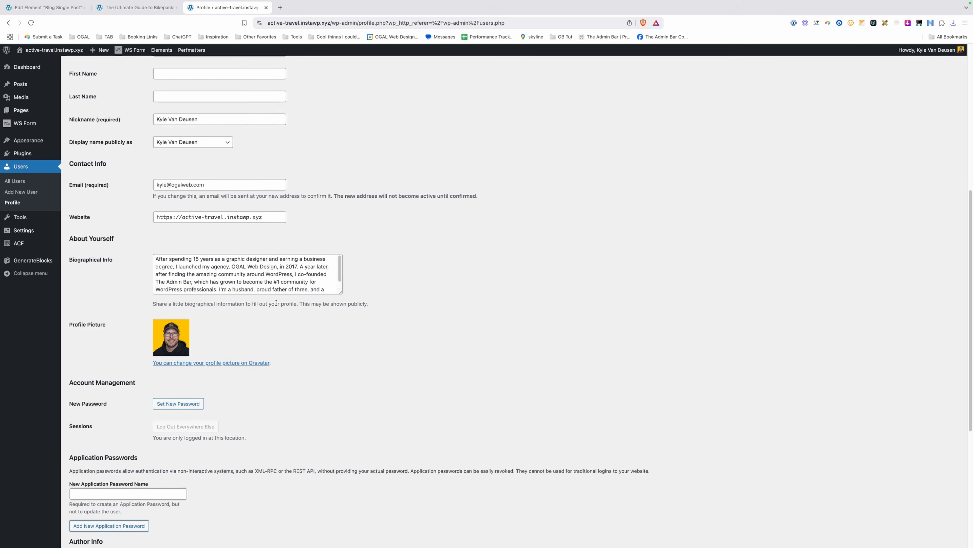
pyautogui.scroll(-10, 277, 303)
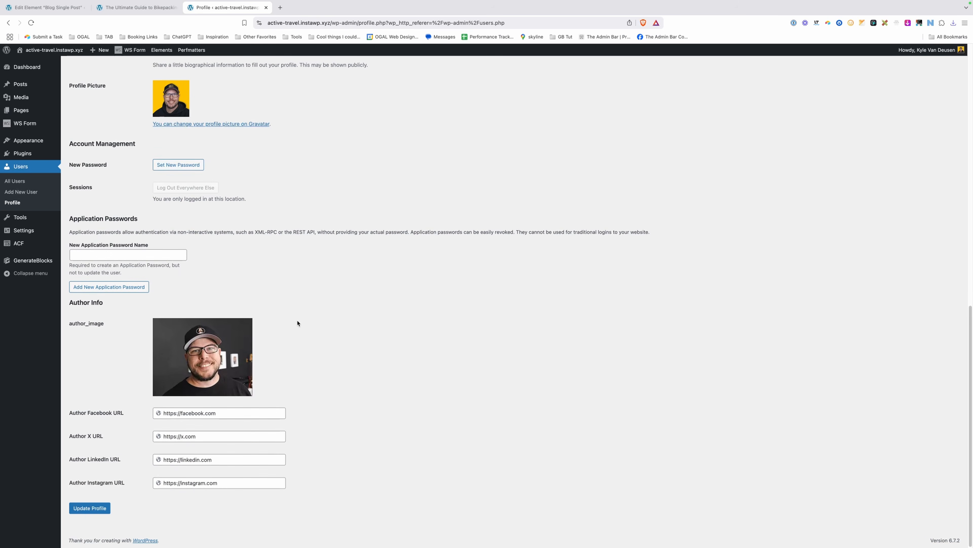
pyautogui.scroll(7, 305, 342)
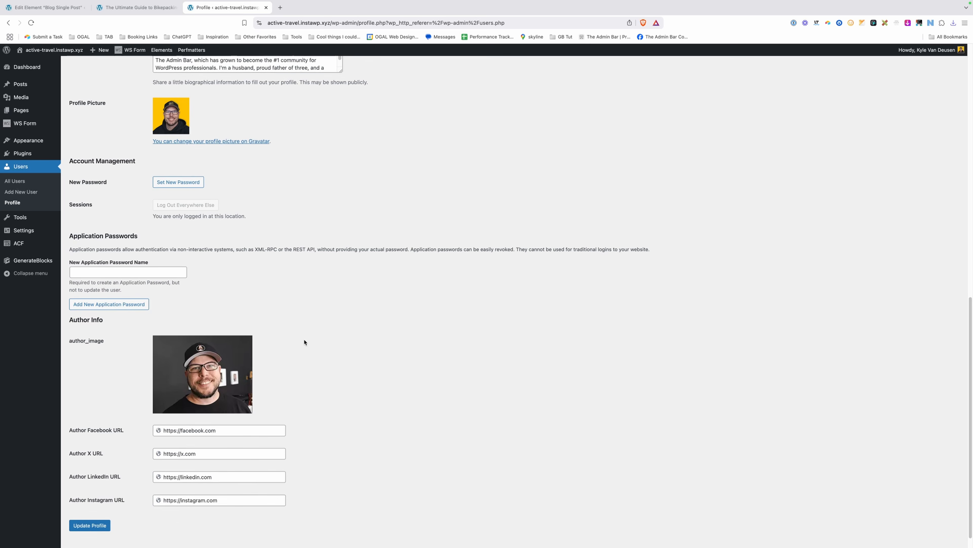
pyautogui.scroll(4, 306, 341)
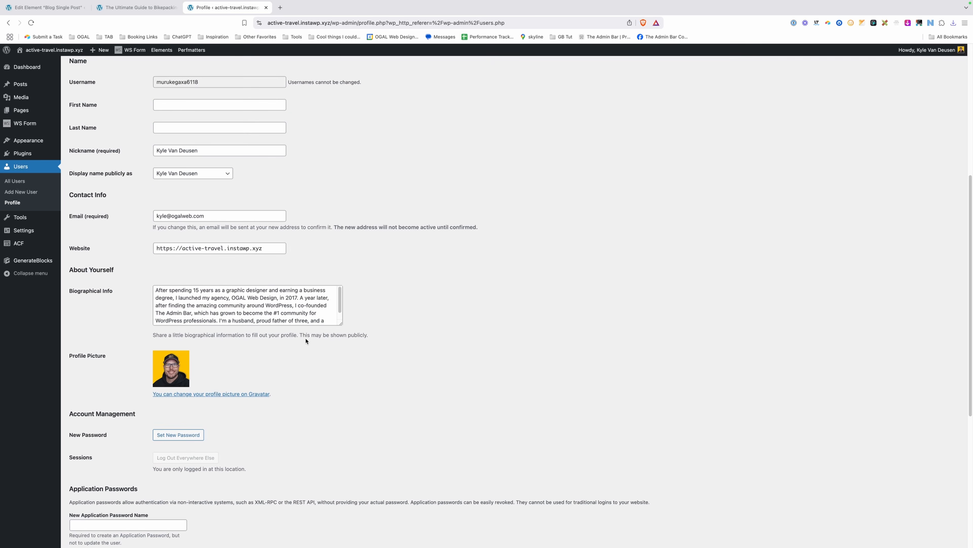
pyautogui.scroll(11, 272, 249)
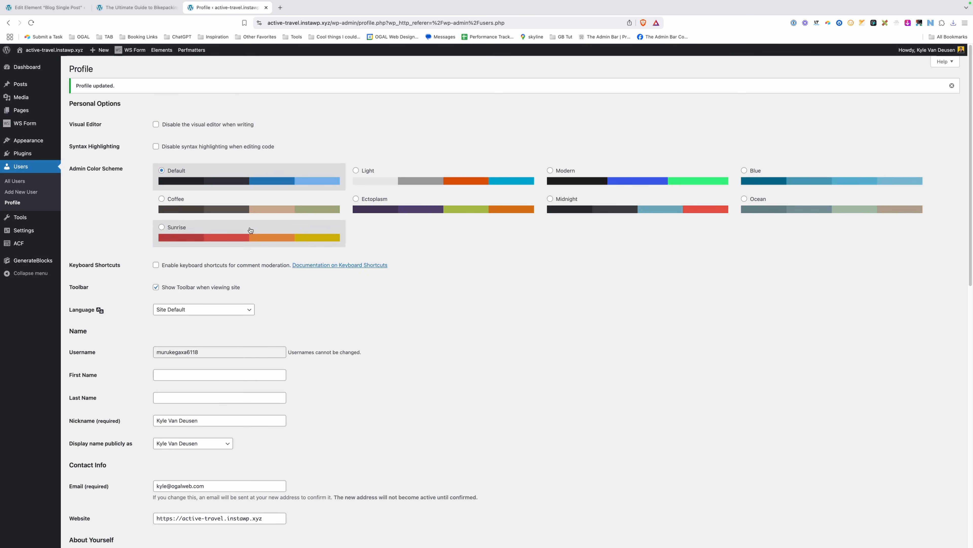
pyautogui.click(22, 191)
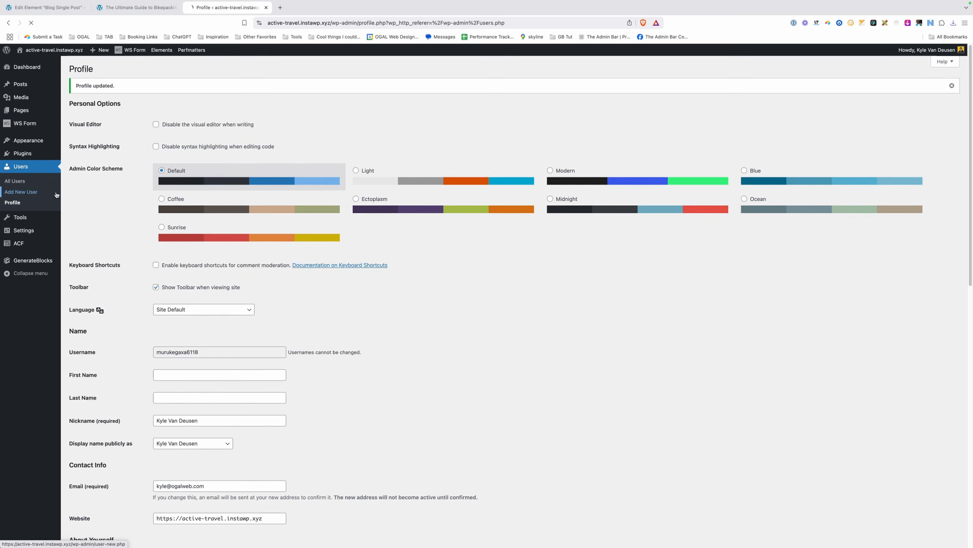
# Enter the new user's username, e-mail, first and last name, and assign the Author role.
pyautogui.click(193, 103)
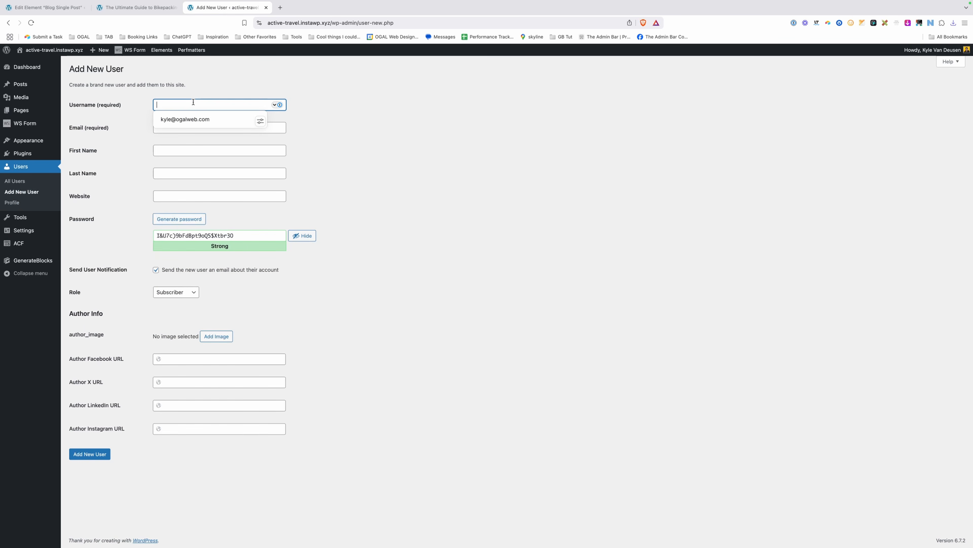
pyautogui.write('Suzie Q')
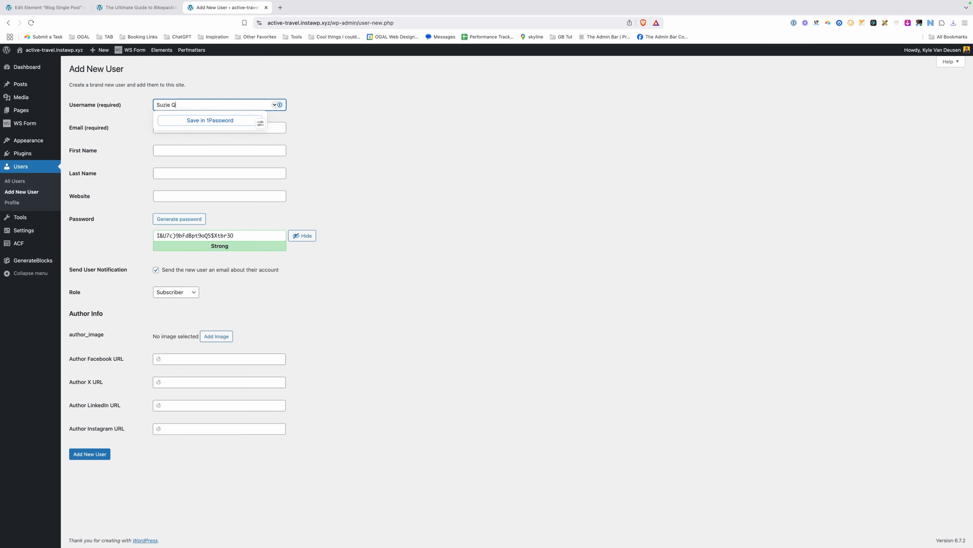
pyautogui.press('Tab')
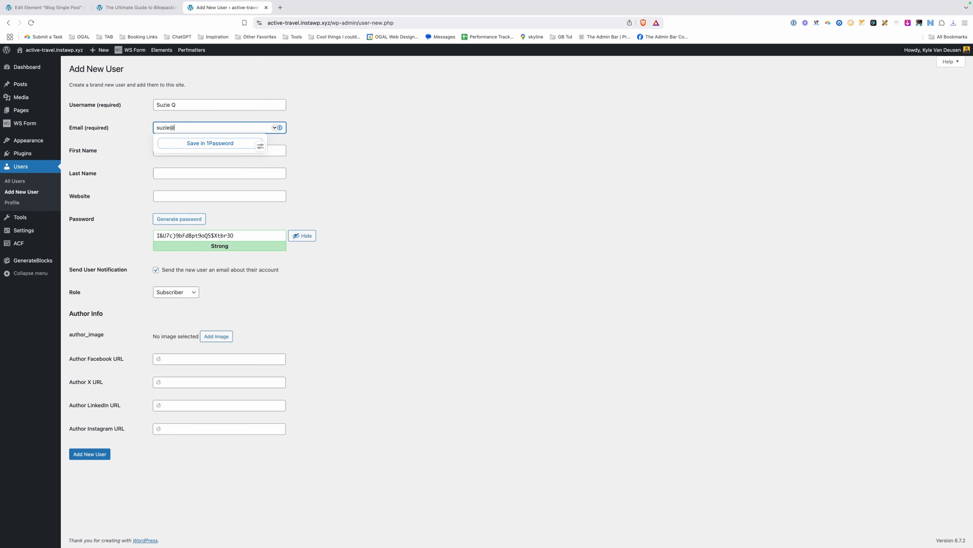
pyautogui.press('Tab')
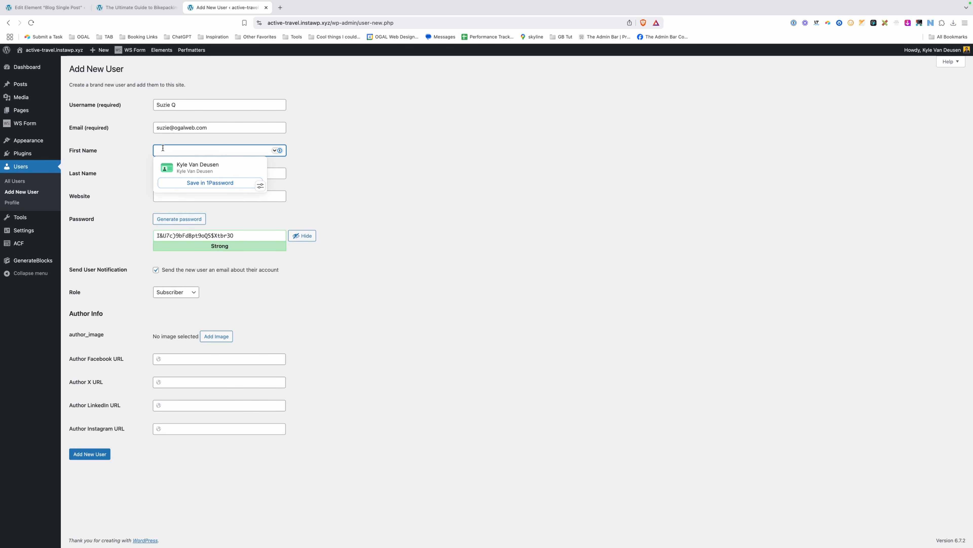
pyautogui.write('Suzie')
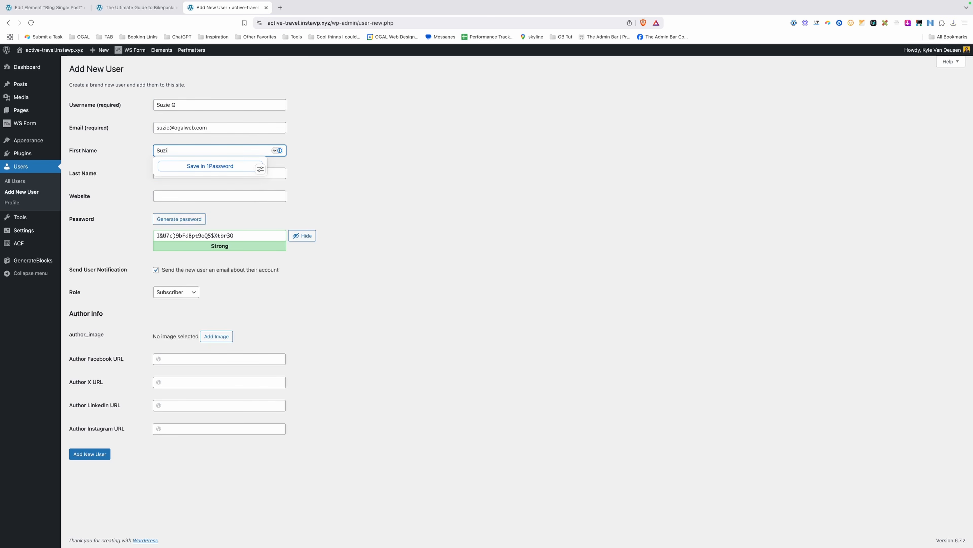
pyautogui.press('Tab')
pyautogui.write('Q')
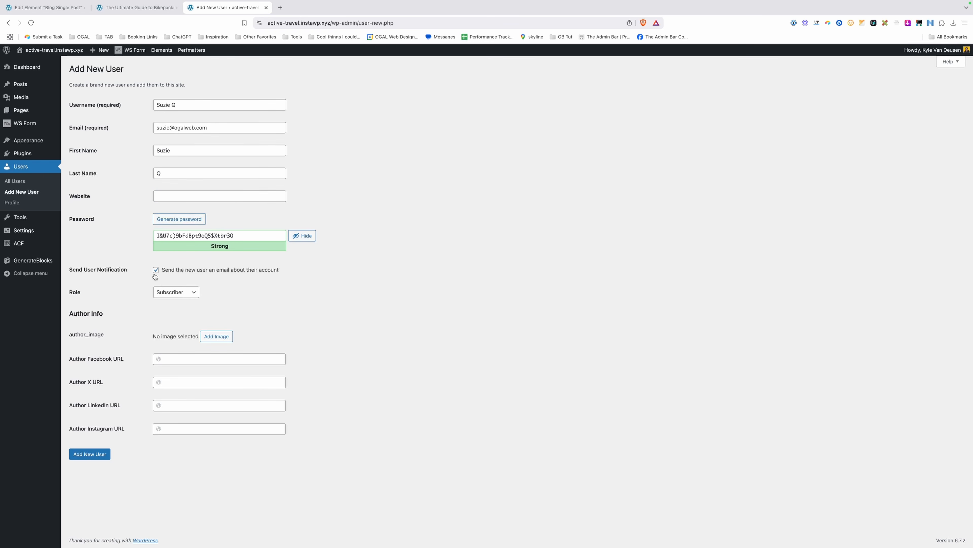
pyautogui.click(176, 292)
pyautogui.click(180, 310)
# Pick the woman's portrait from the media library as author_image and create the user.
pyautogui.click(217, 336)
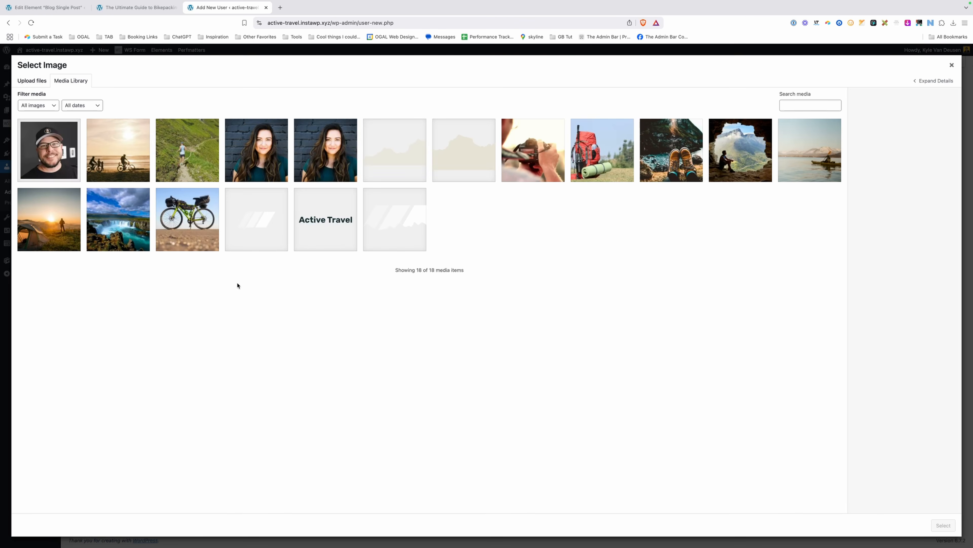
pyautogui.click(277, 157)
pyautogui.click(943, 526)
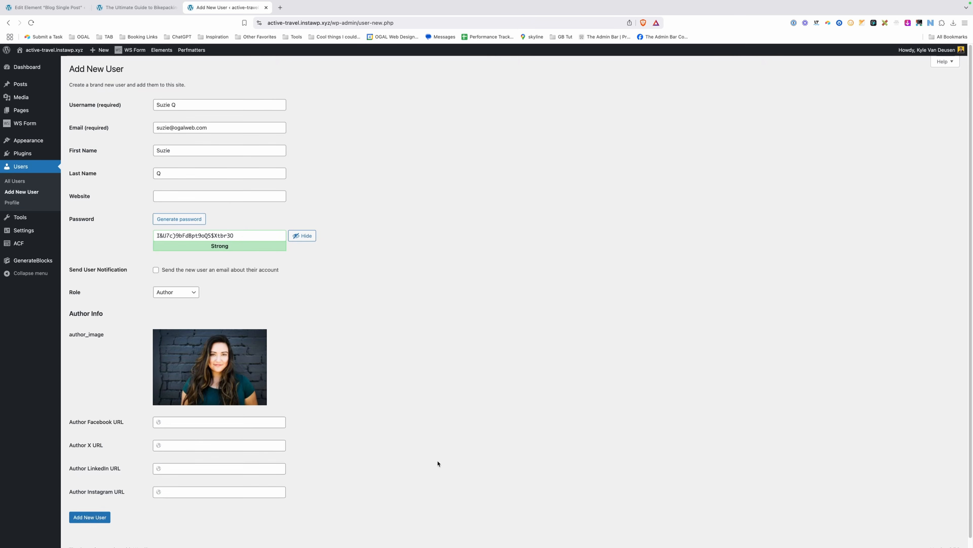
pyautogui.click(184, 424)
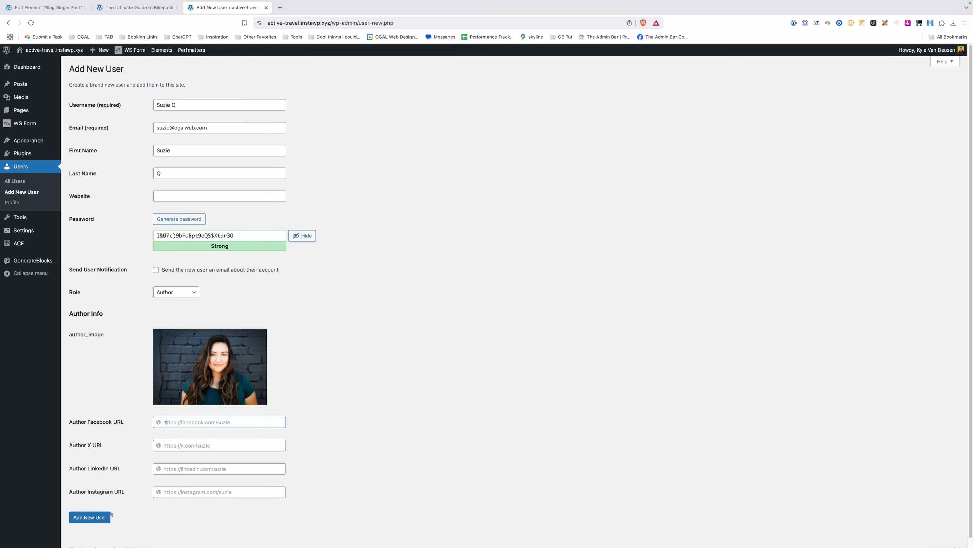
pyautogui.click(100, 517)
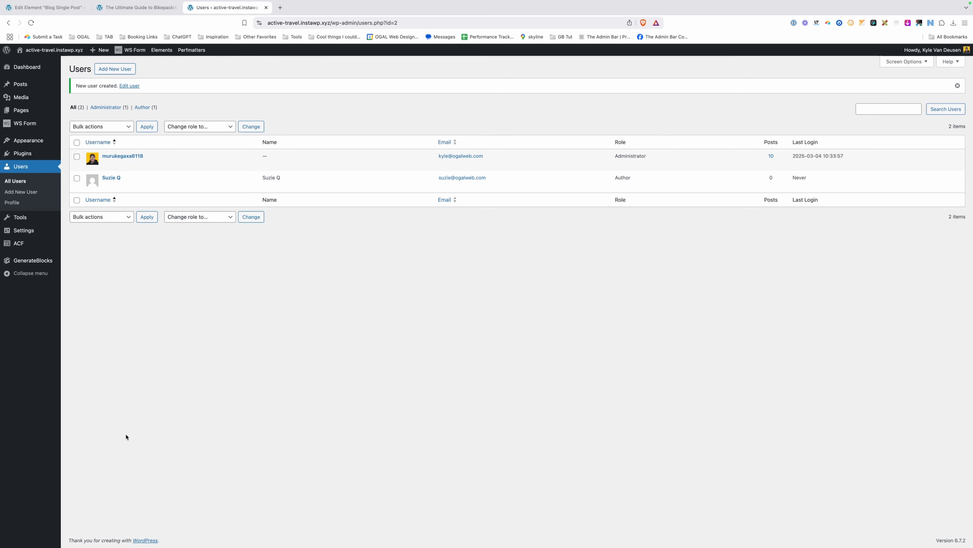
# Quick Edit the bikepacking guide post to make the new user its author.
pyautogui.moveTo(33, 87)
pyautogui.click(78, 86)
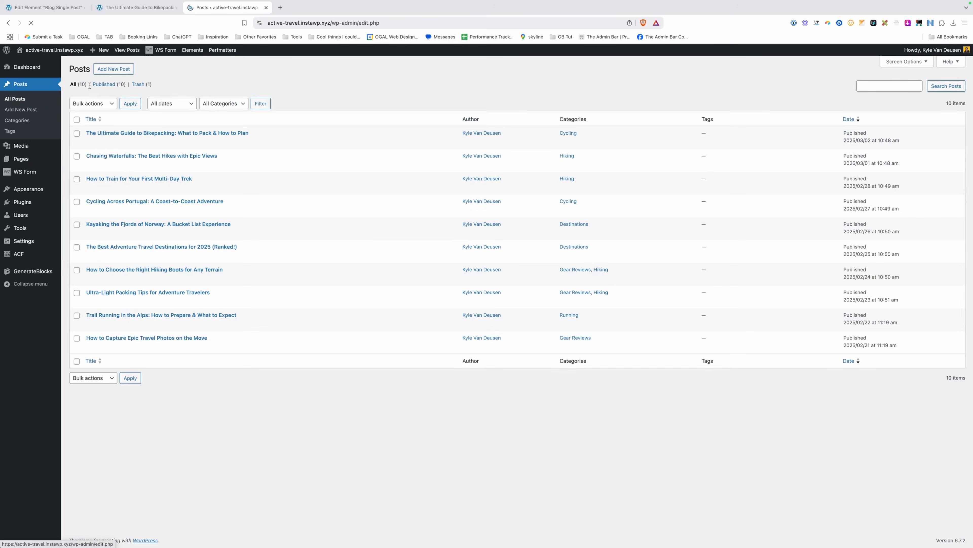
pyautogui.click(110, 143)
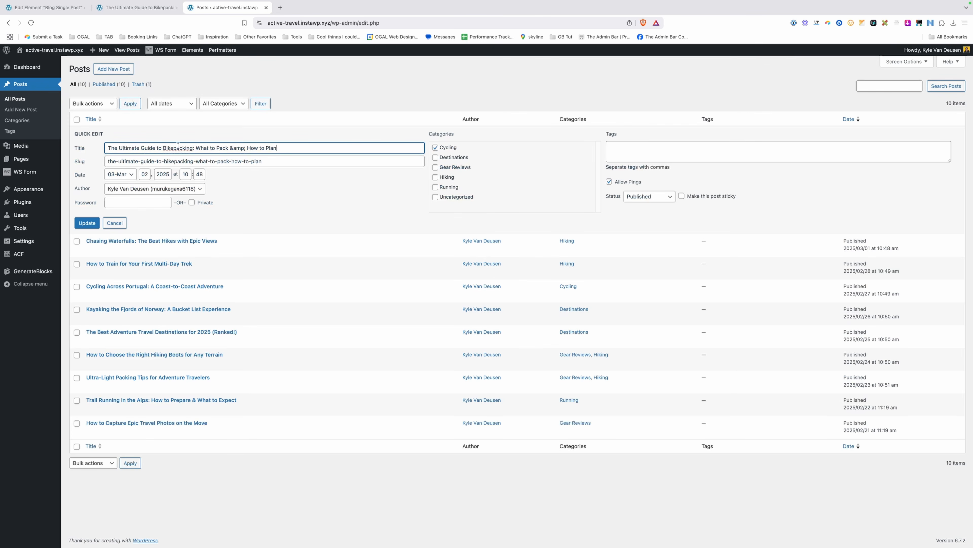
pyautogui.click(146, 189)
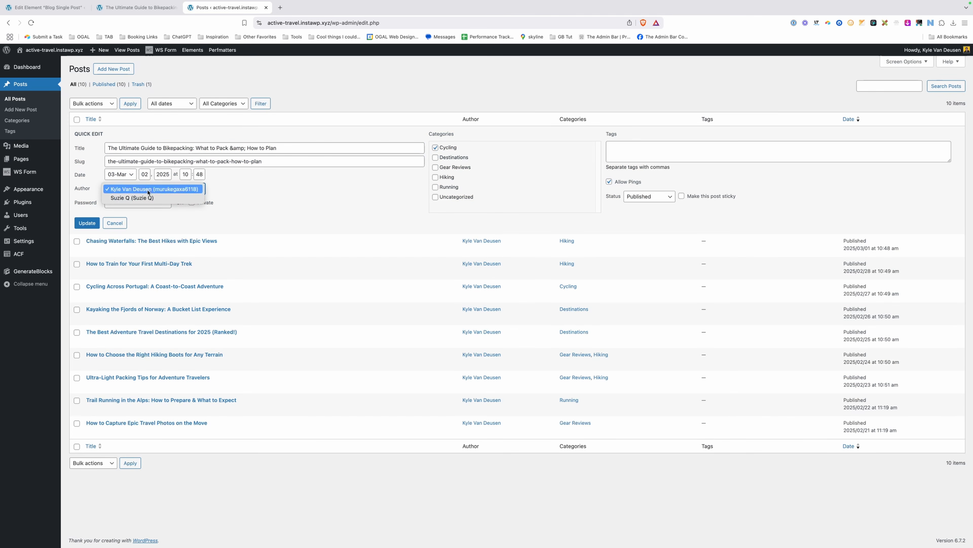
pyautogui.click(144, 198)
pyautogui.click(87, 223)
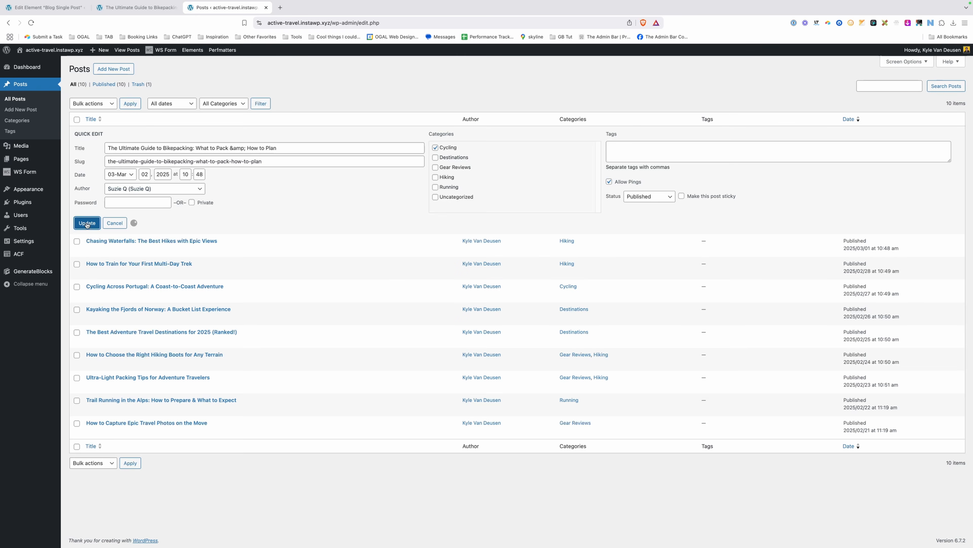
# Reload the bikepacking post twice to check the author box, then return to the Blog Single Post element.
pyautogui.click(304, 22)
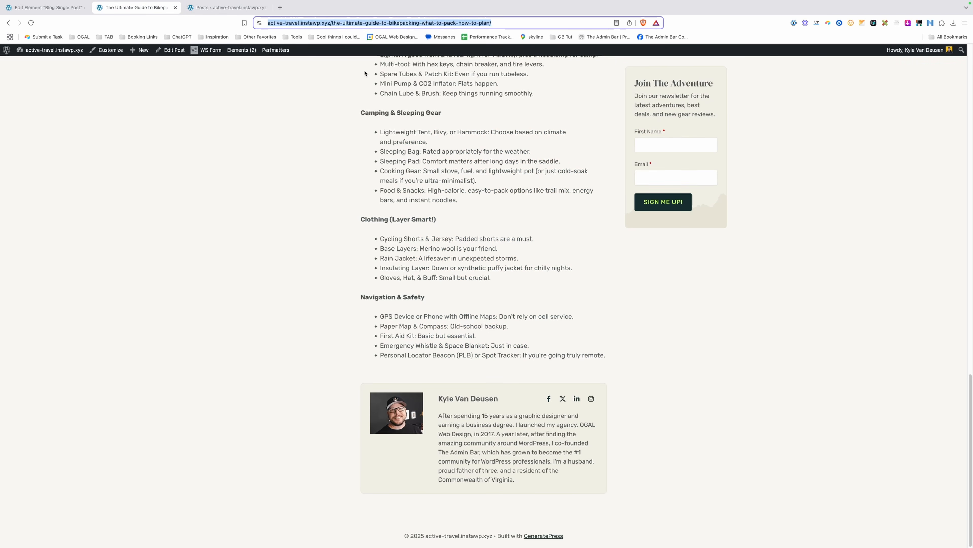
pyautogui.press('Return')
pyautogui.scroll(-20, 395, 276)
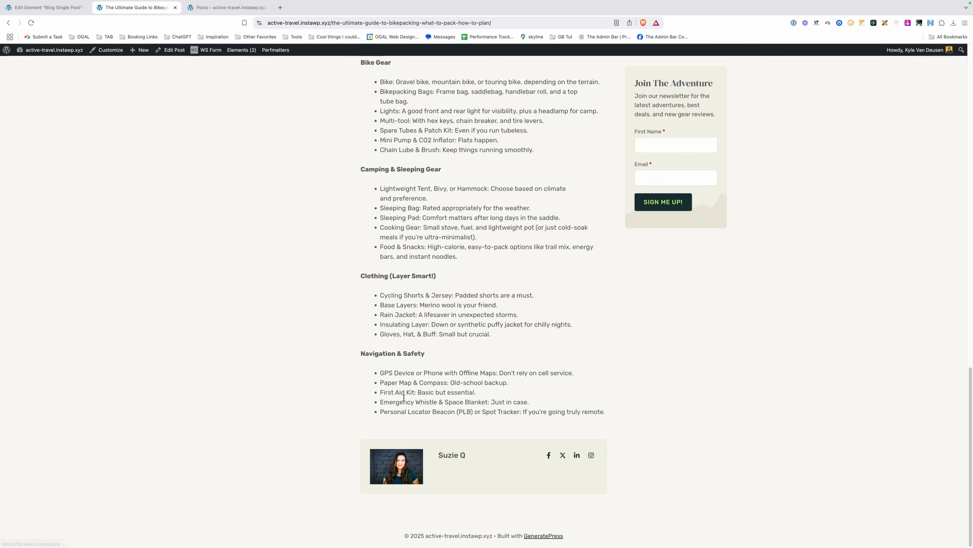
pyautogui.click(299, 25)
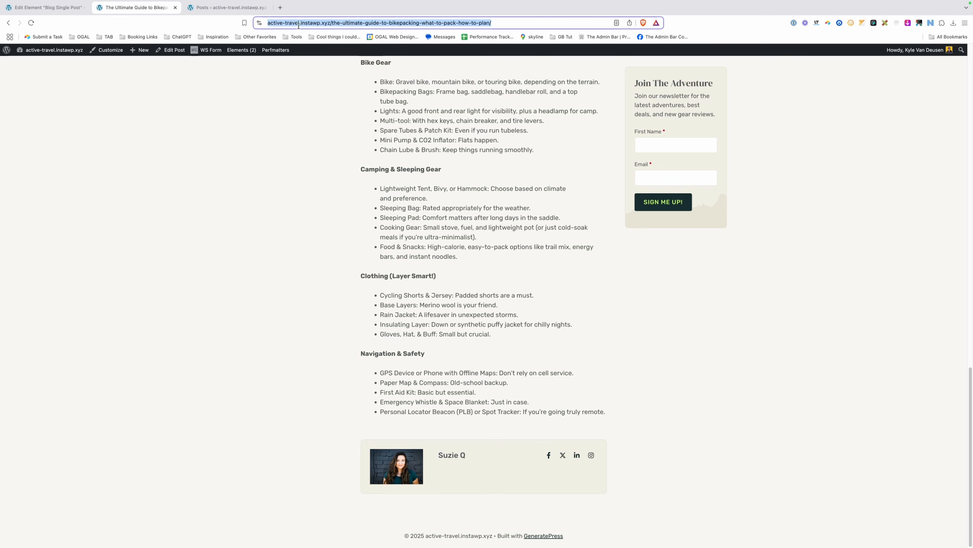
pyautogui.press('Return')
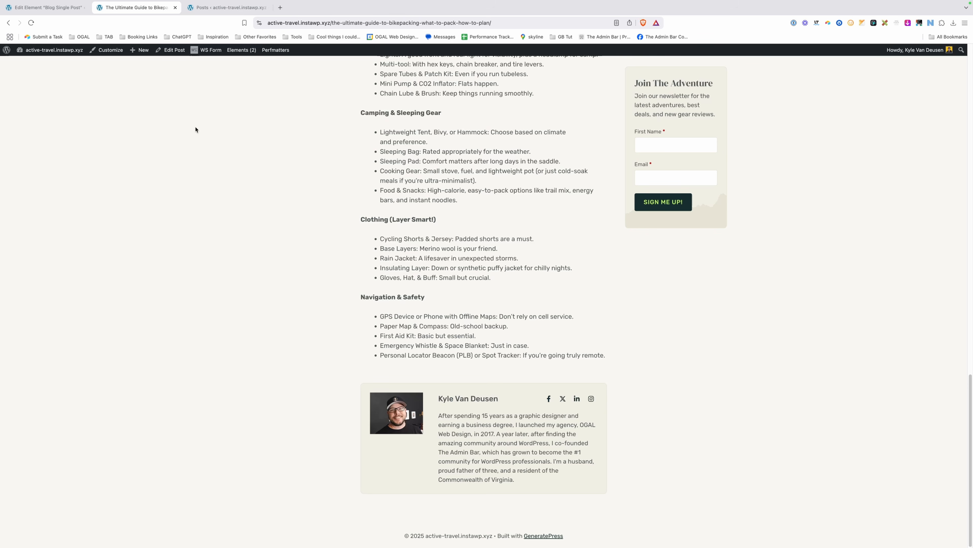
pyautogui.click(54, 7)
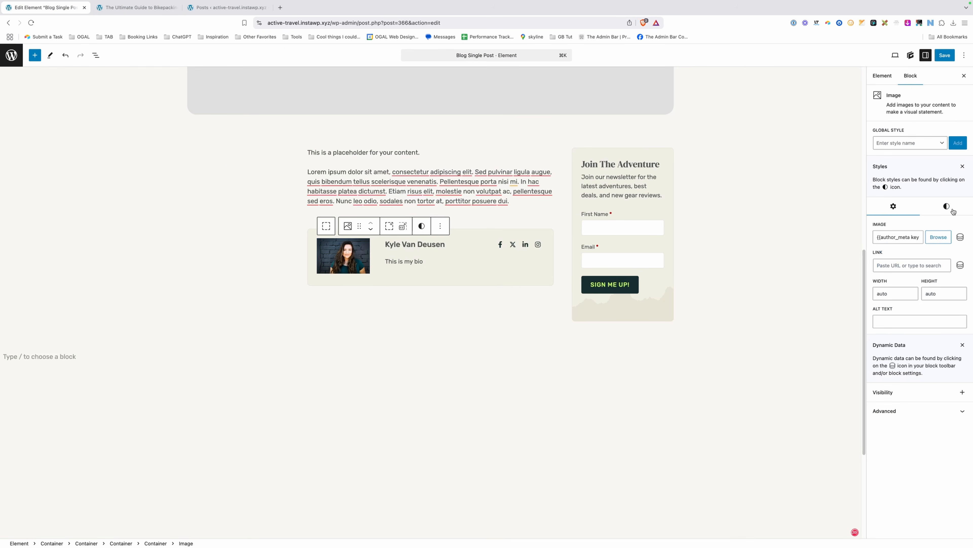
# Set the author image's height and width to 10 in its Styles sizing settings.
pyautogui.click(947, 206)
pyautogui.click(923, 306)
pyautogui.click(939, 333)
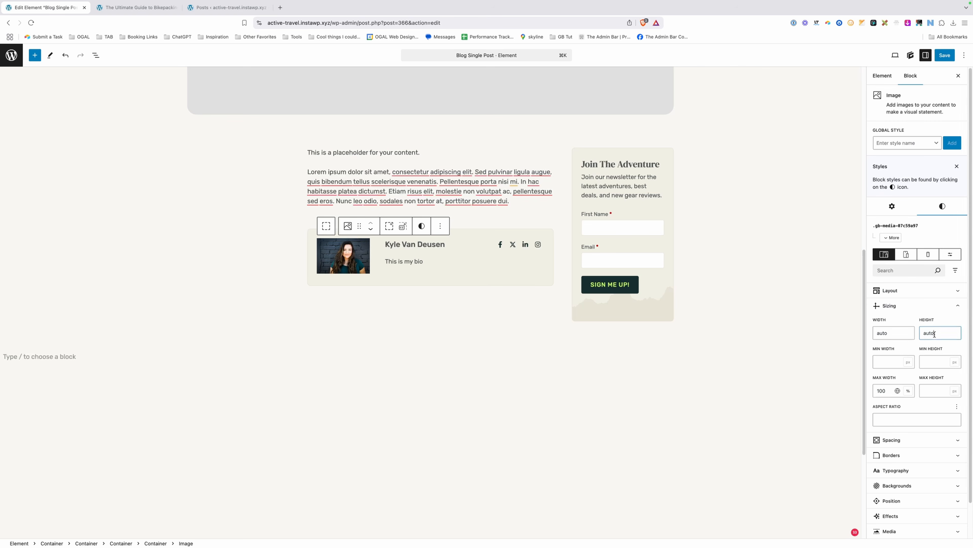
pyautogui.doubleClick(940, 333)
pyautogui.write('100')
pyautogui.doubleClick(899, 333)
pyautogui.write('10')
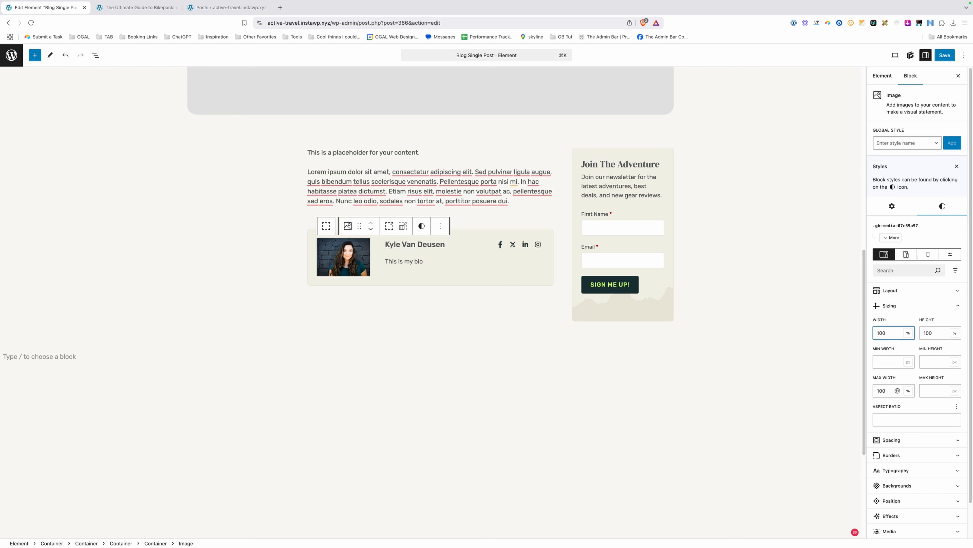
# Confirm the image's Object Fit is cover, save the element, and go to the bikepacking post.
pyautogui.scroll(-2, 901, 356)
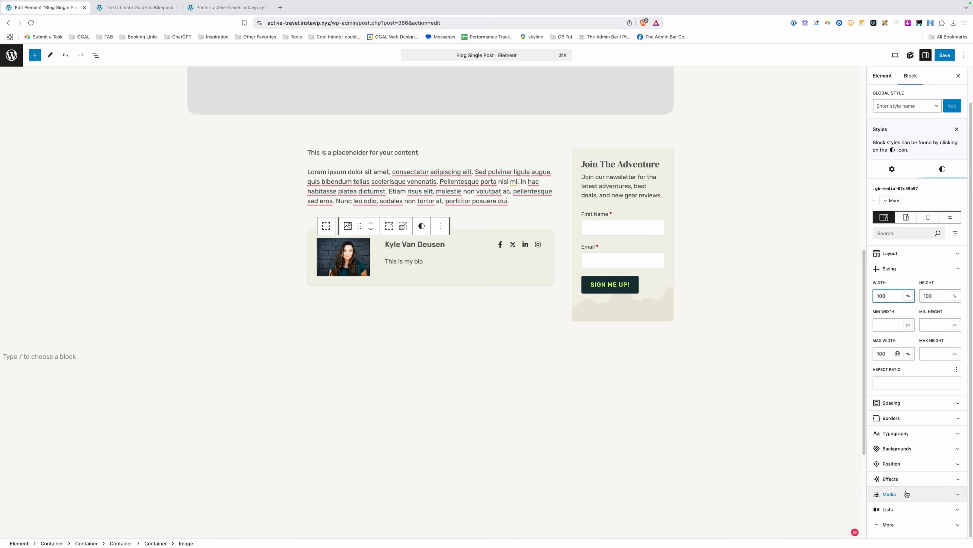
pyautogui.click(915, 489)
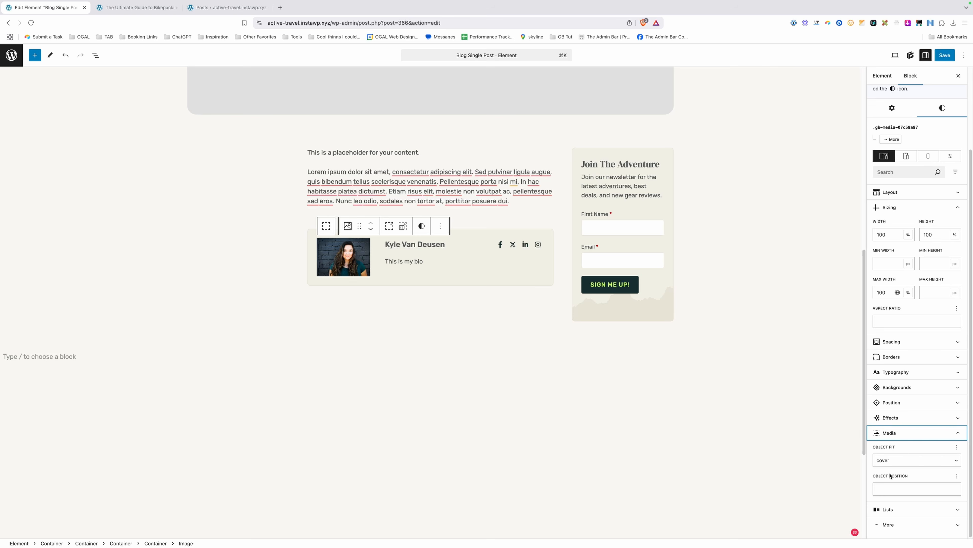
pyautogui.click(945, 56)
pyautogui.click(138, 8)
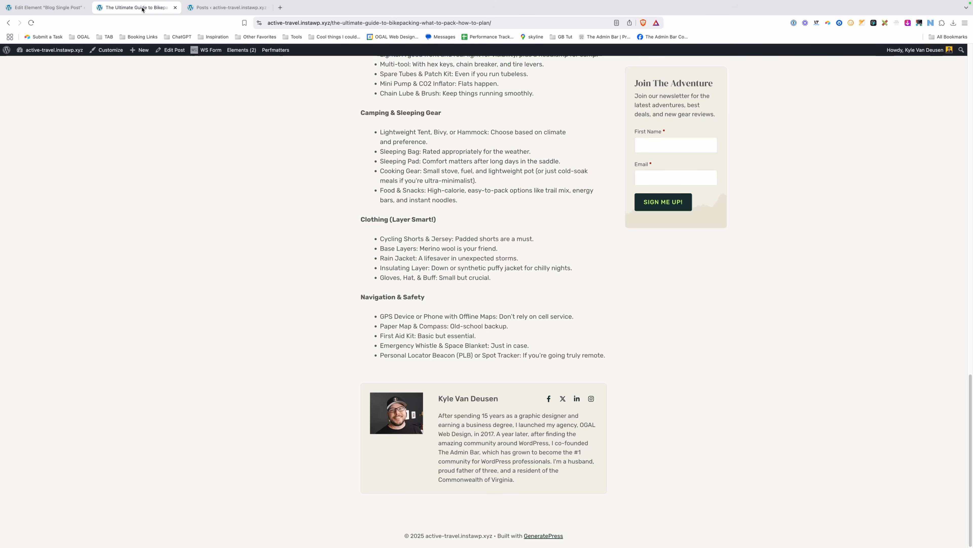
# Reload the bikepacking post, scroll to check the author photo, and go back to Edit Element.
pyautogui.click(290, 23)
pyautogui.press('Return')
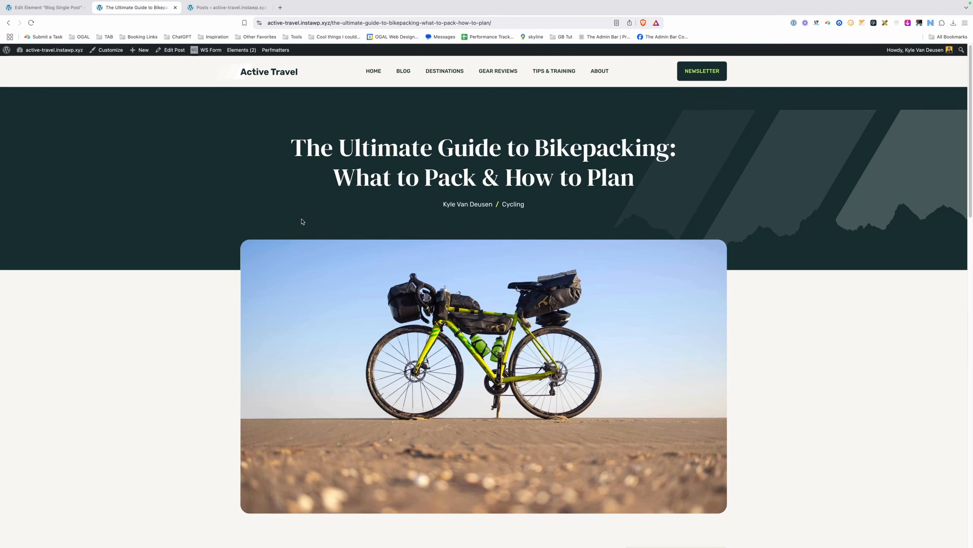
pyautogui.scroll(-20, 303, 224)
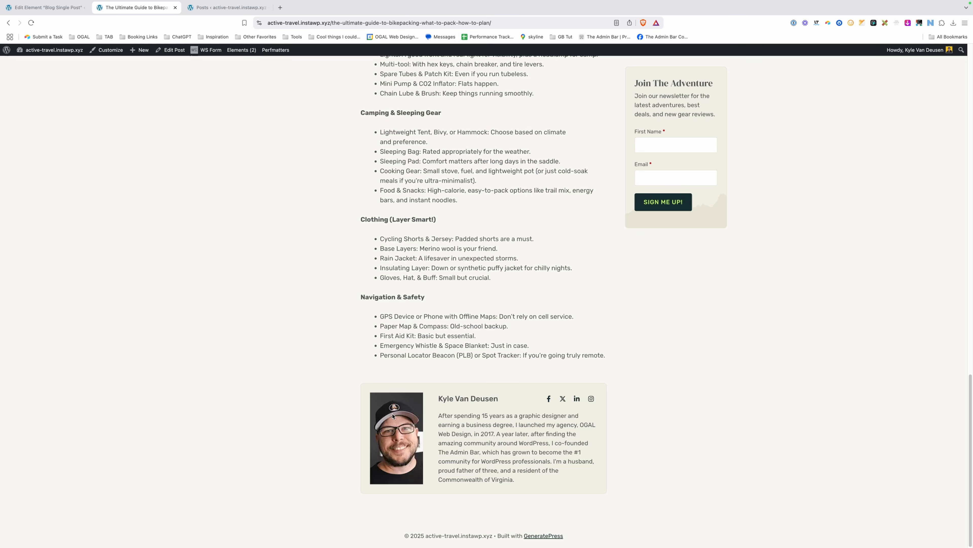
pyautogui.click(48, 11)
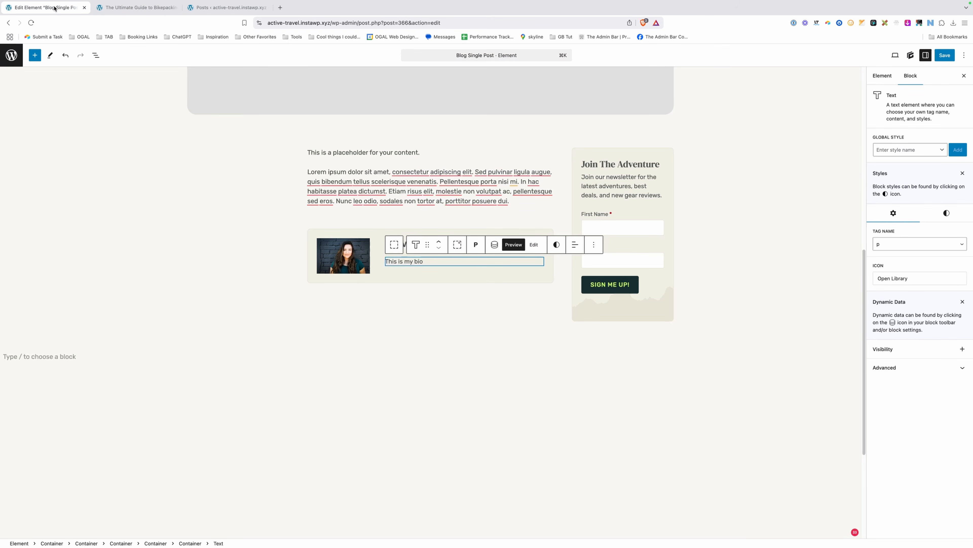
# Link the author image's four corner border-radius values in its Border settings.
pyautogui.click(335, 252)
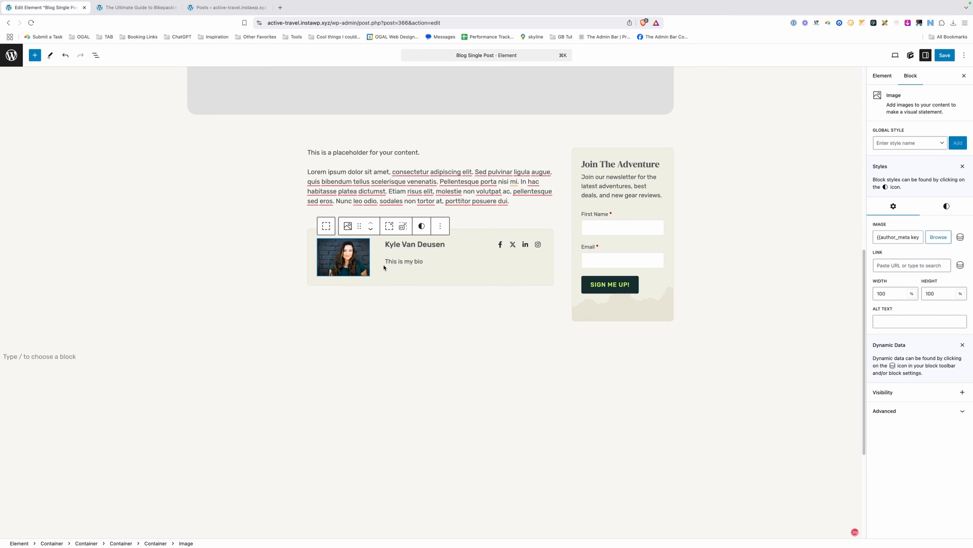
pyautogui.click(952, 213)
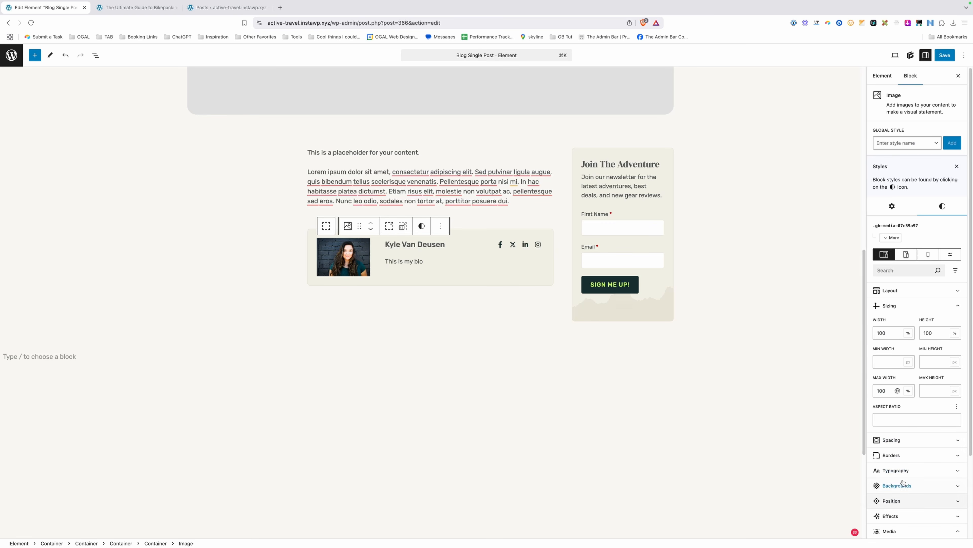
pyautogui.click(899, 456)
pyautogui.scroll(-3, 904, 460)
pyautogui.click(955, 393)
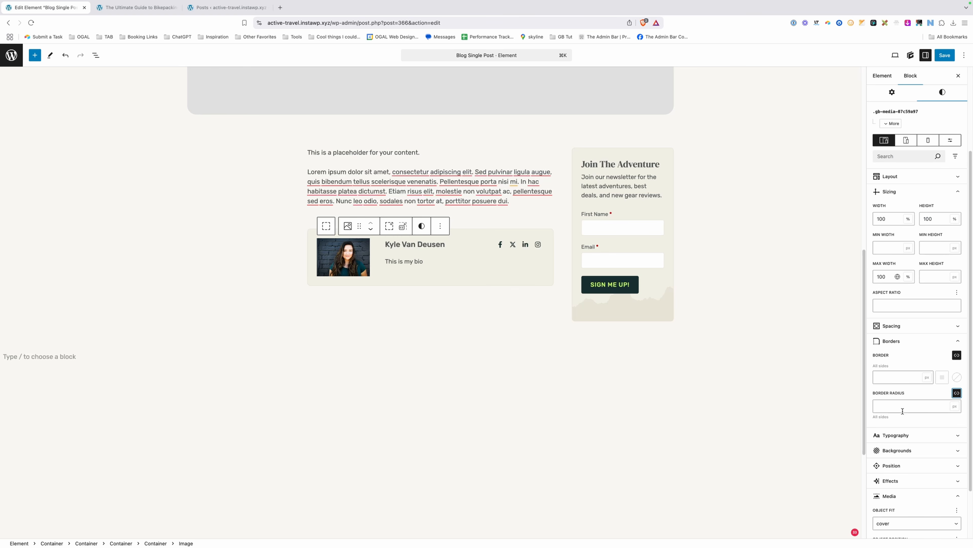
pyautogui.click(903, 406)
# Add CSS class author-truncated-bio to the 'This is my bio' text, save, and reload the post.
pyautogui.click(399, 262)
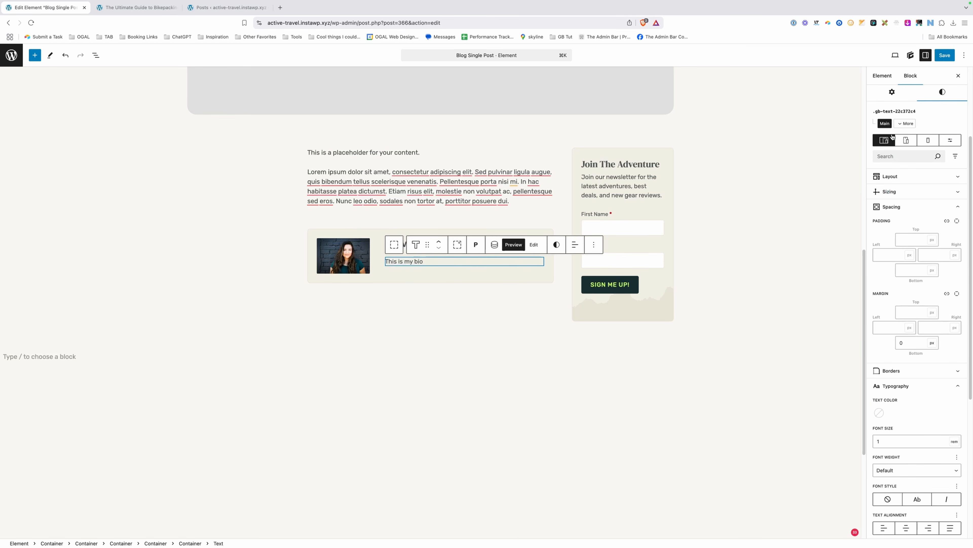
pyautogui.click(889, 99)
pyautogui.click(910, 368)
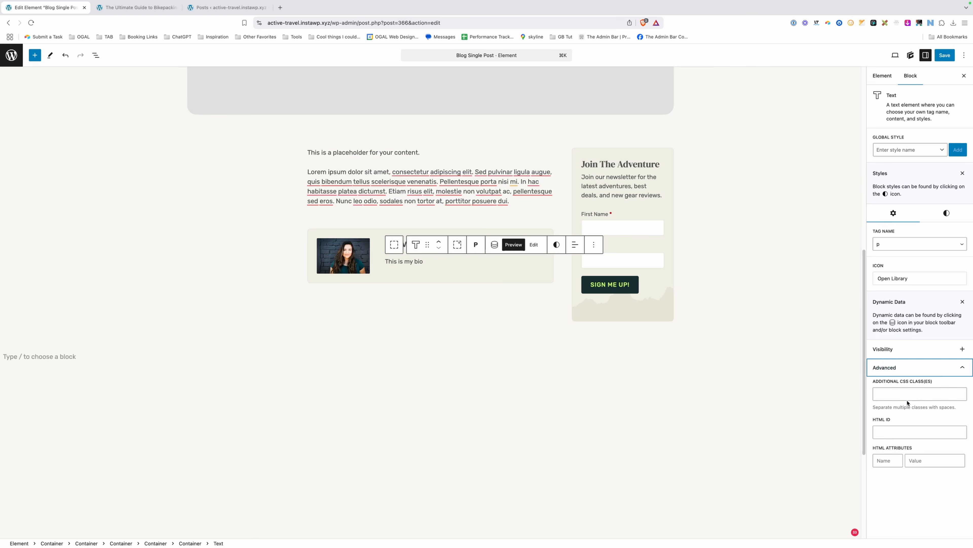
pyautogui.click(909, 393)
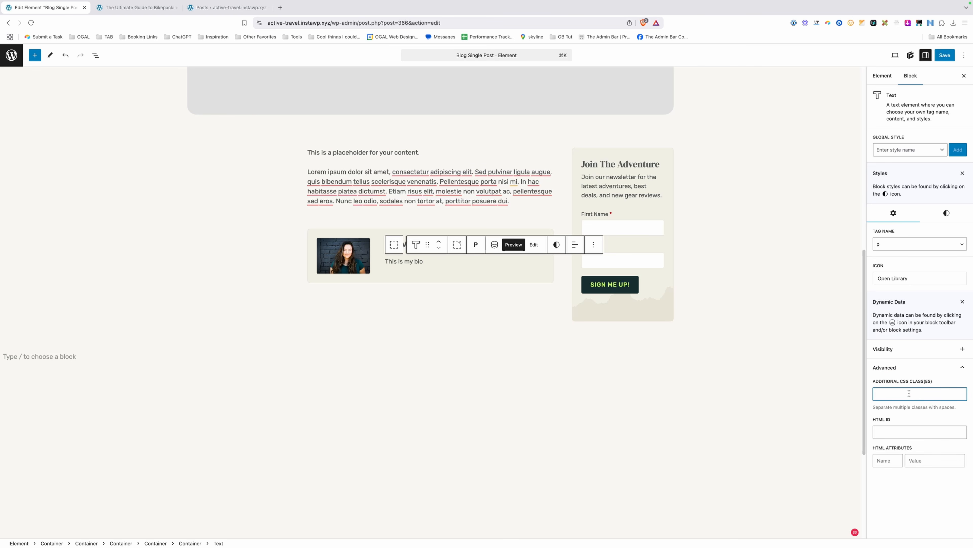
pyautogui.write('author-truncated-bio')
pyautogui.press('super+a')
pyautogui.press('super+s')
pyautogui.click(134, 7)
pyautogui.click(332, 25)
pyautogui.press('Return')
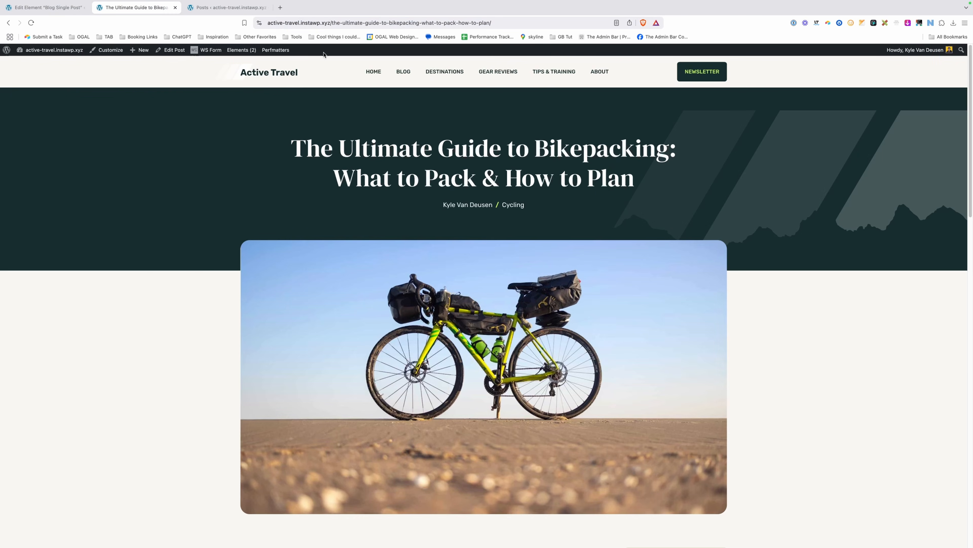
# In Customizer Additional CSS, start .author-truncated-bio with display: -webkit-box, box-orient vertical, overflow hidden.
pyautogui.click(107, 50)
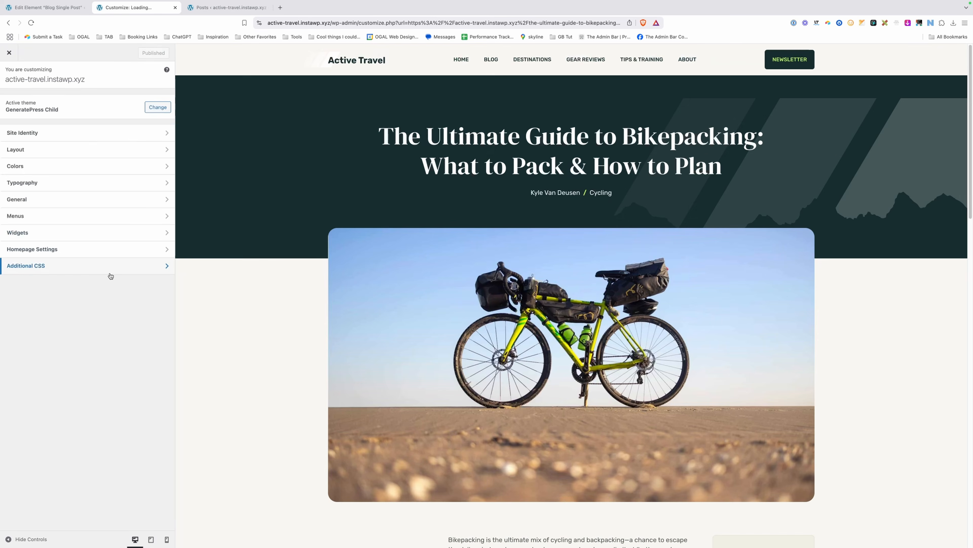
pyautogui.click(114, 267)
pyautogui.click(113, 215)
pyautogui.scroll(-15, 338, 258)
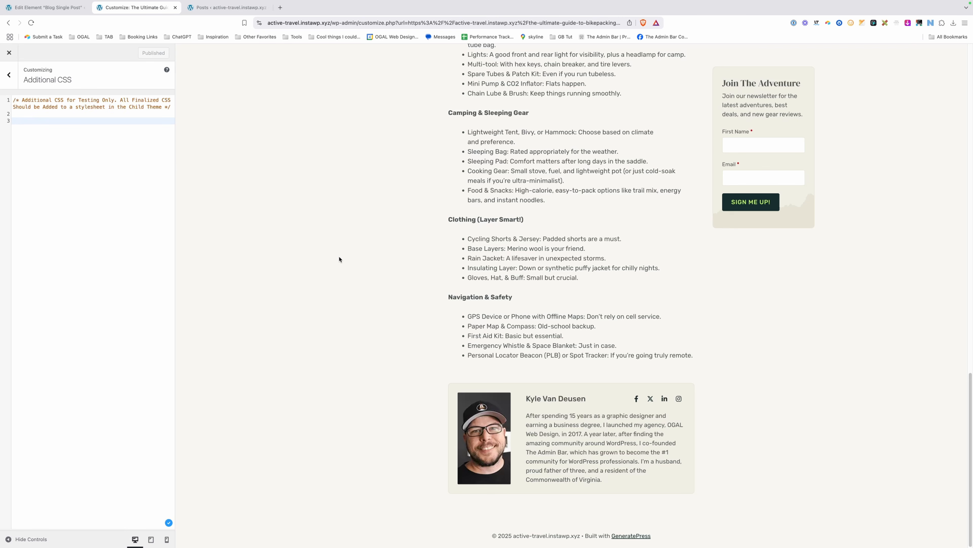
pyautogui.write('.author-truncated-bio')
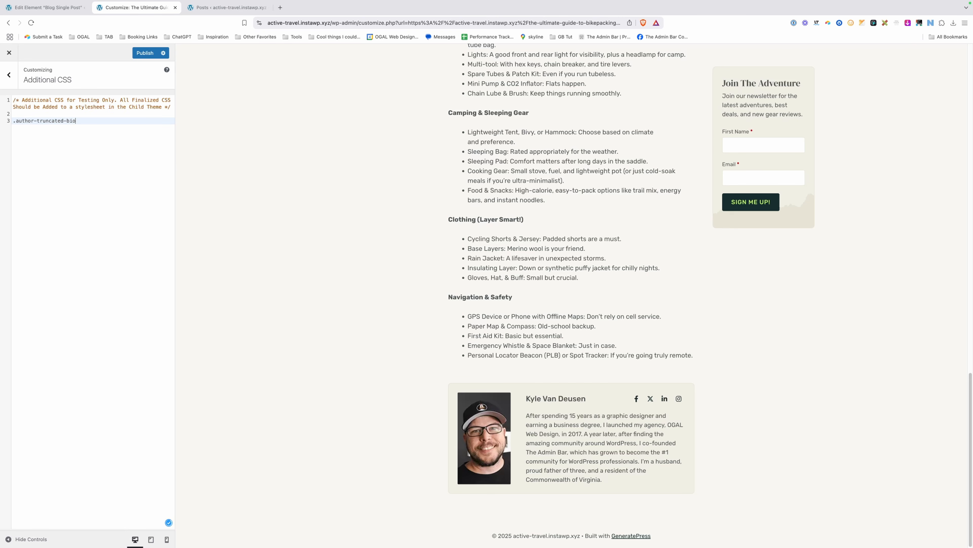
pyautogui.write('{')
pyautogui.press('Return')
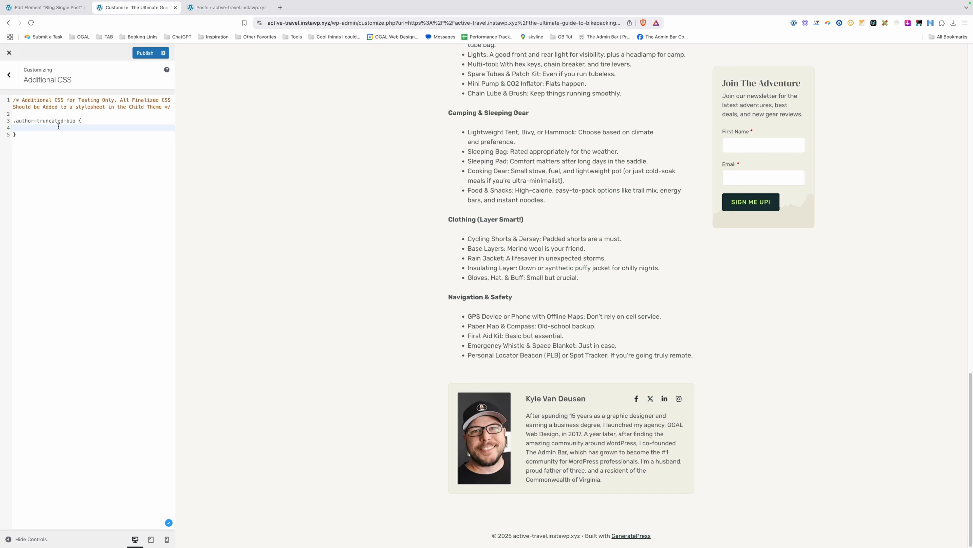
pyautogui.write('display: -webkit-box;')
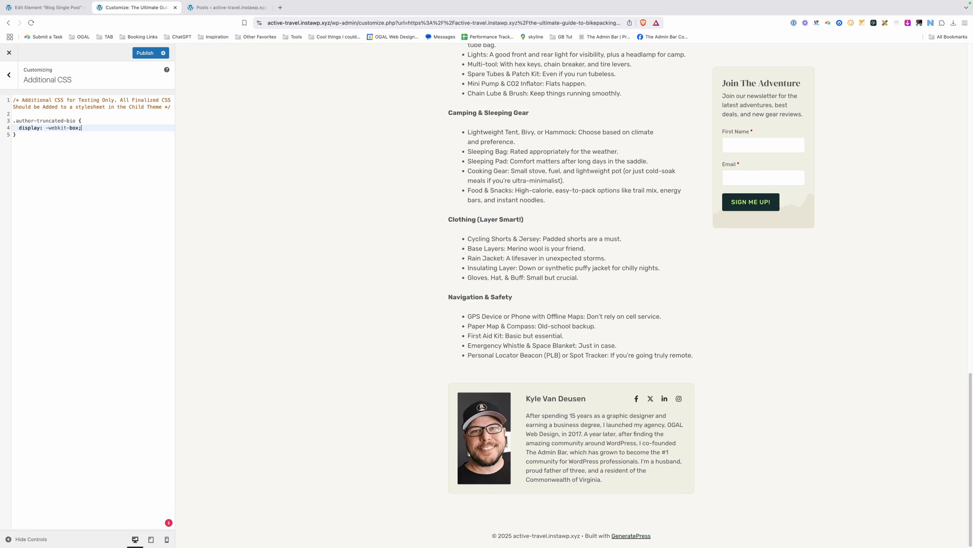
pyautogui.press('Return')
pyautogui.write('-we')
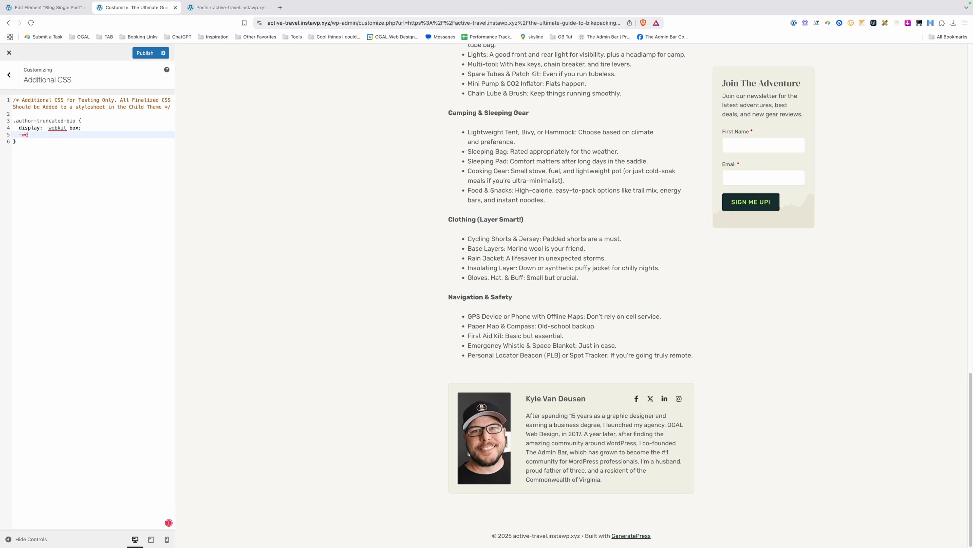
pyautogui.write('bkit-box-oreient: ')
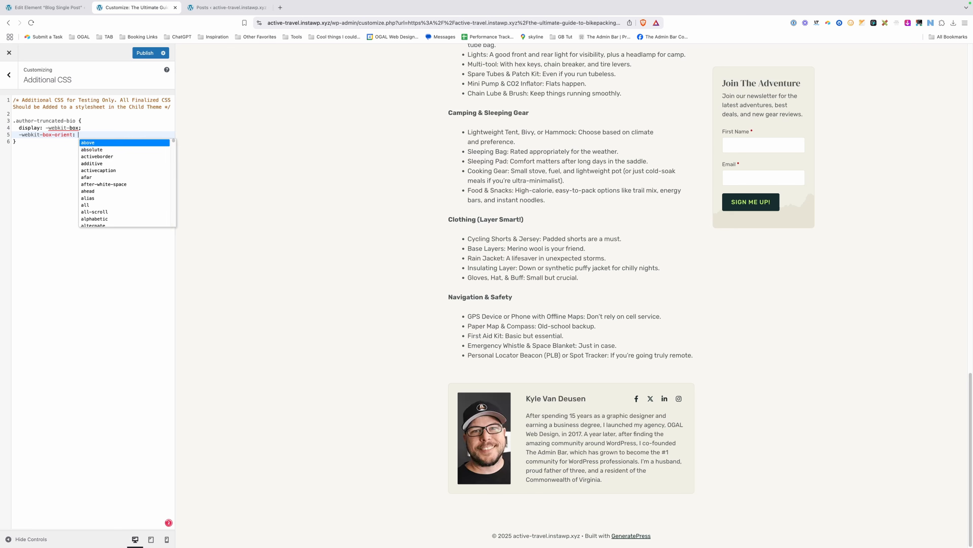
pyautogui.write('vertical;')
pyautogui.press('Return')
pyautogui.write('ov')
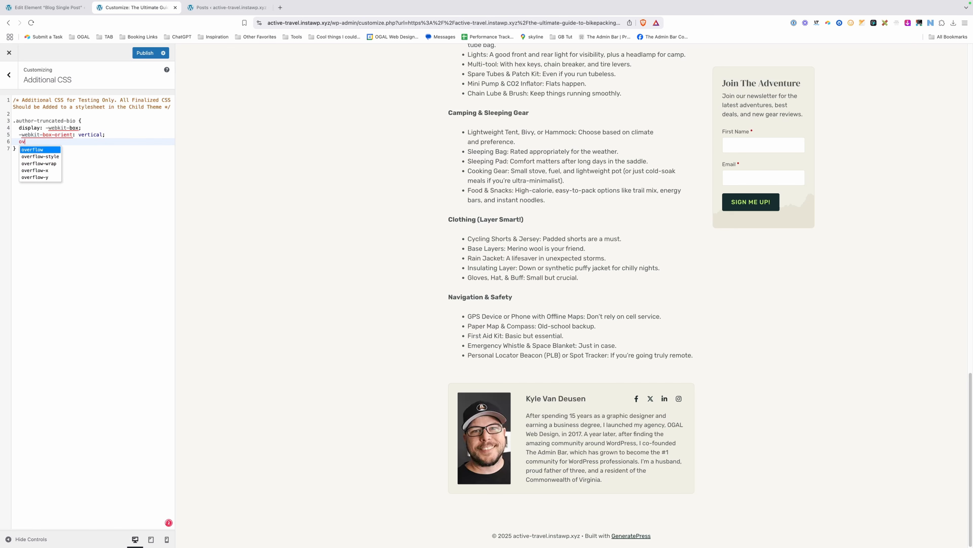
pyautogui.write('erflow: hidden;')
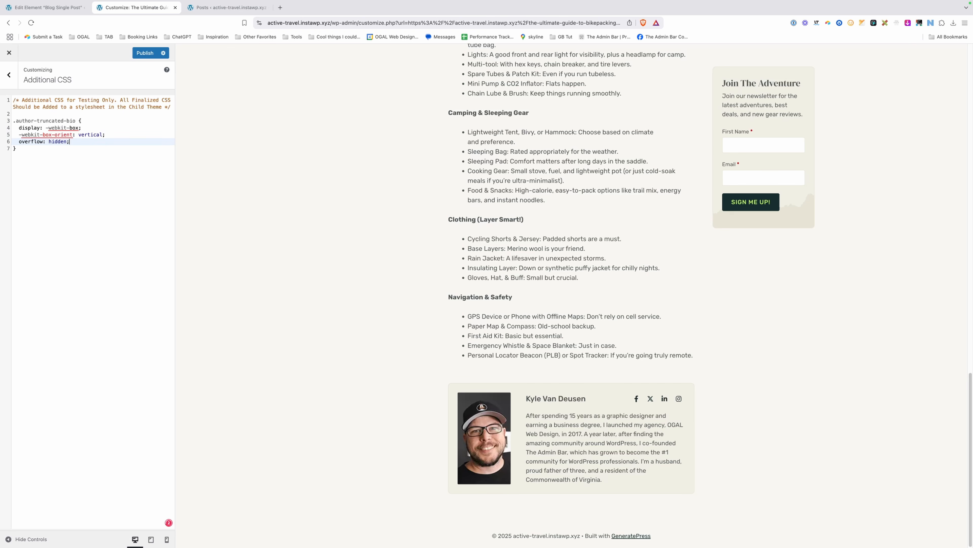
pyautogui.press('Return')
# Add -webkit-line-clamp, trying 5, 2 and 3 before settling on 4.
pyautogui.write('-webs')
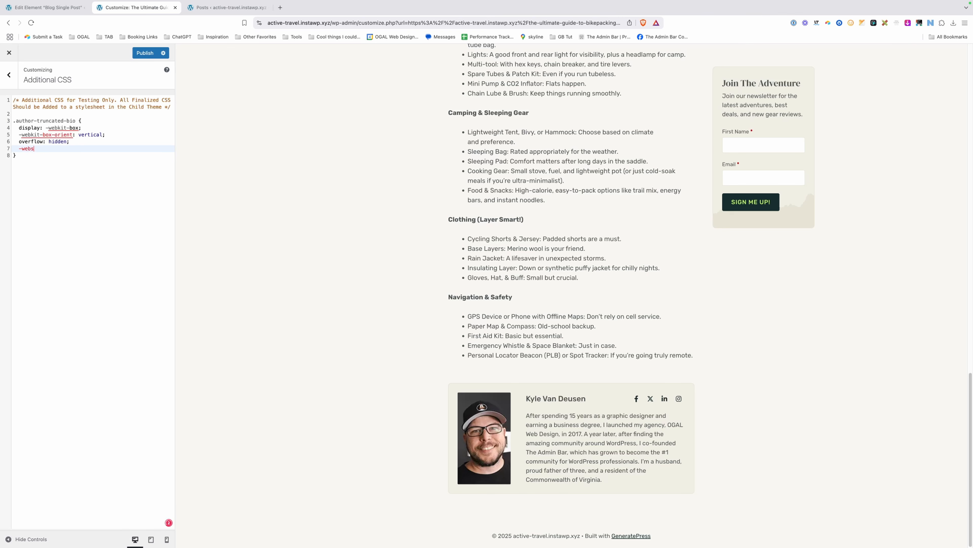
pyautogui.press('BackSpace')
pyautogui.write('kit-line-')
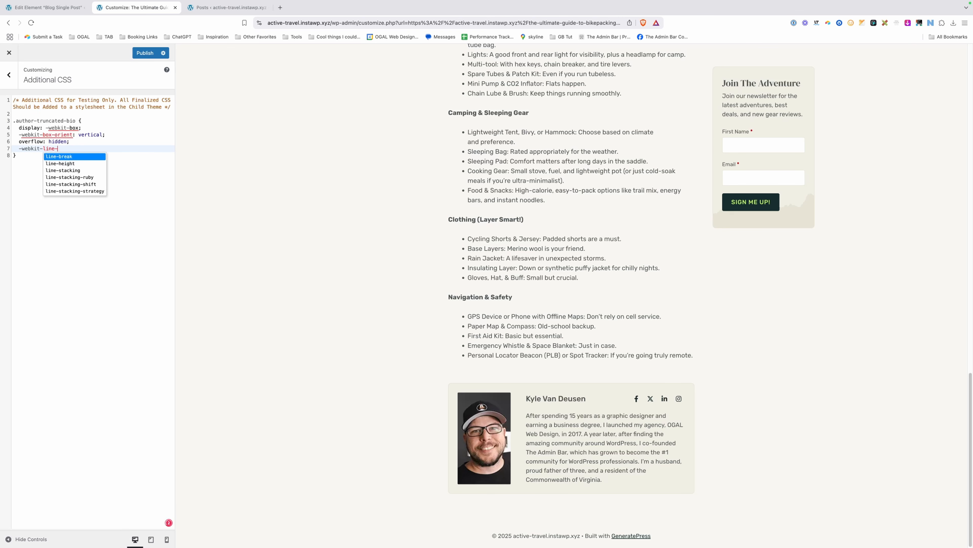
pyautogui.write('clamp: ')
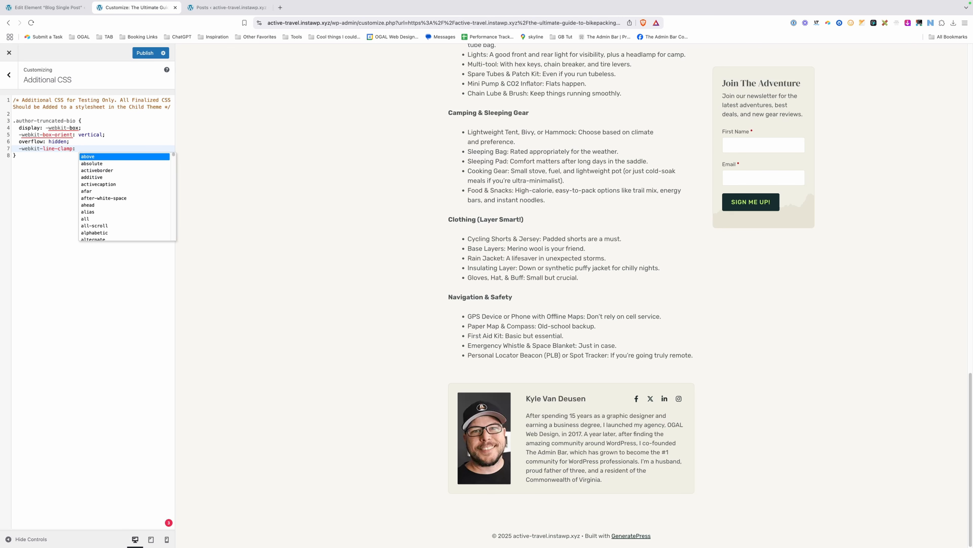
pyautogui.write('5')
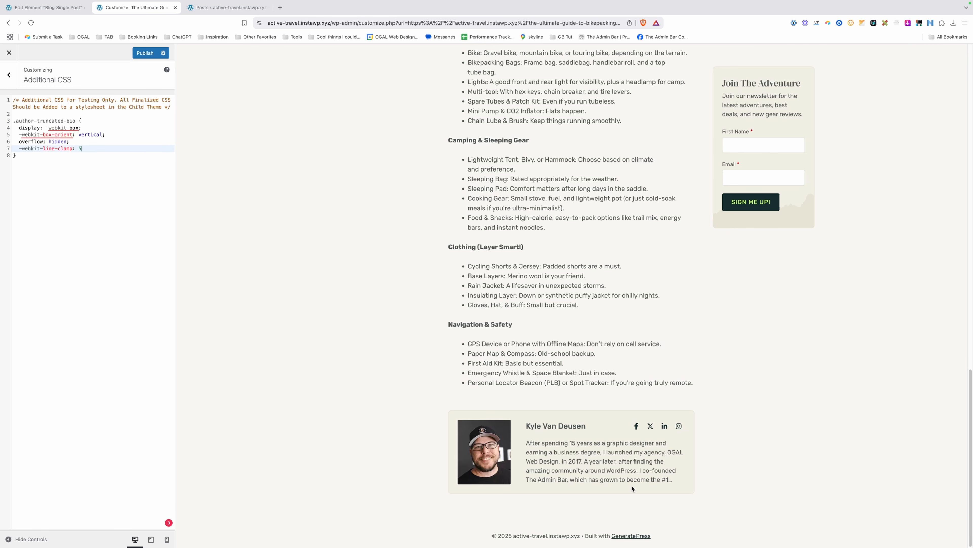
pyautogui.doubleClick(80, 148)
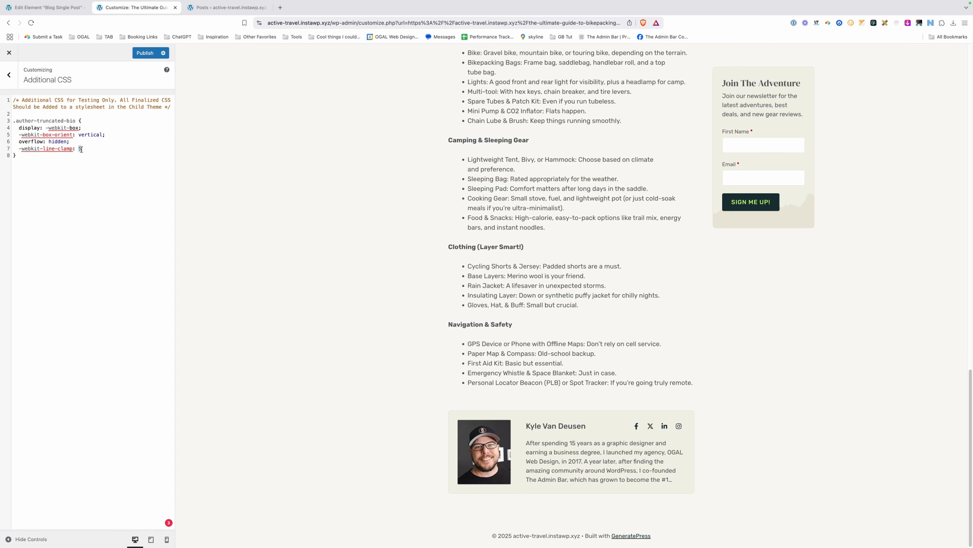
pyautogui.write('2')
pyautogui.doubleClick(80, 150)
pyautogui.write('3')
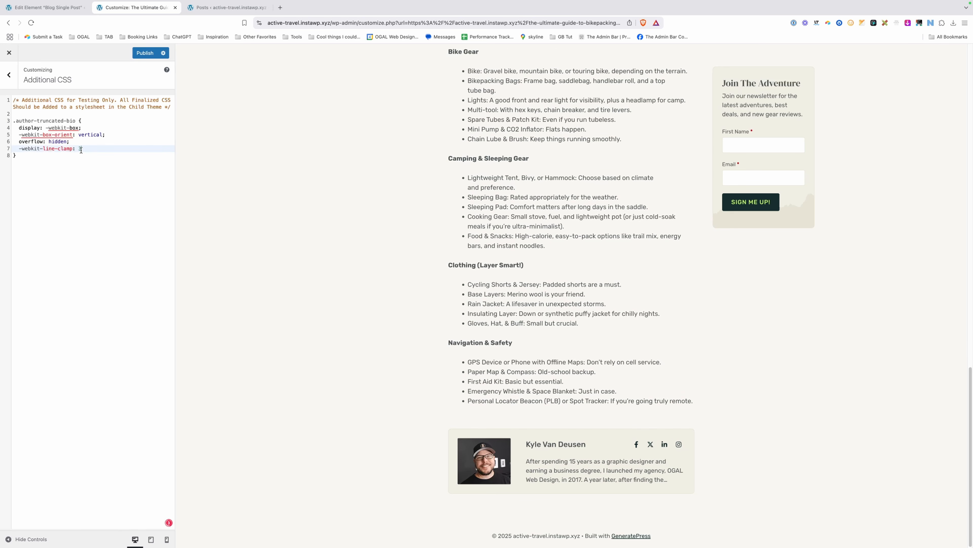
pyautogui.doubleClick(80, 149)
pyautogui.write('4')
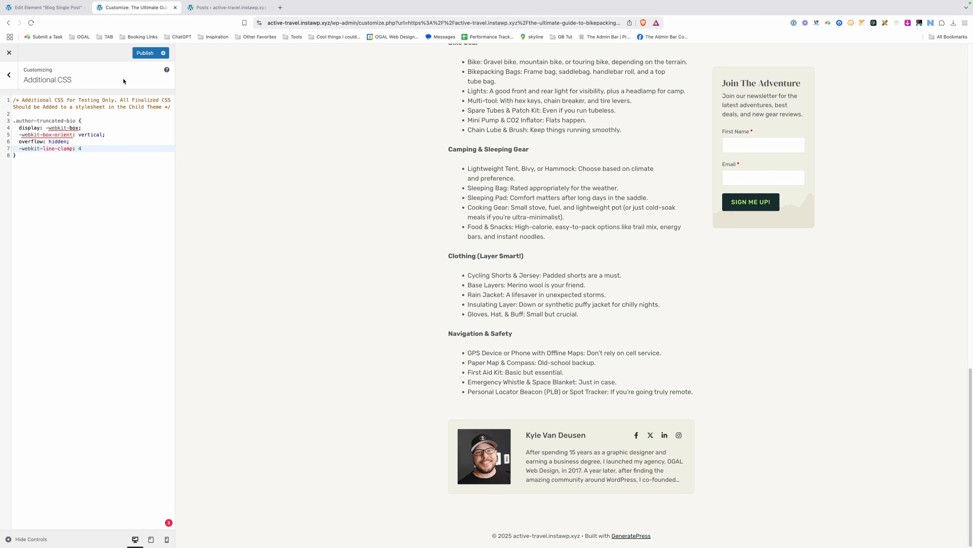
# Publish the 4-line author-bio clamp CSS and go back to the Blog Single Post element editor.
pyautogui.click(138, 54)
pyautogui.click(46, 8)
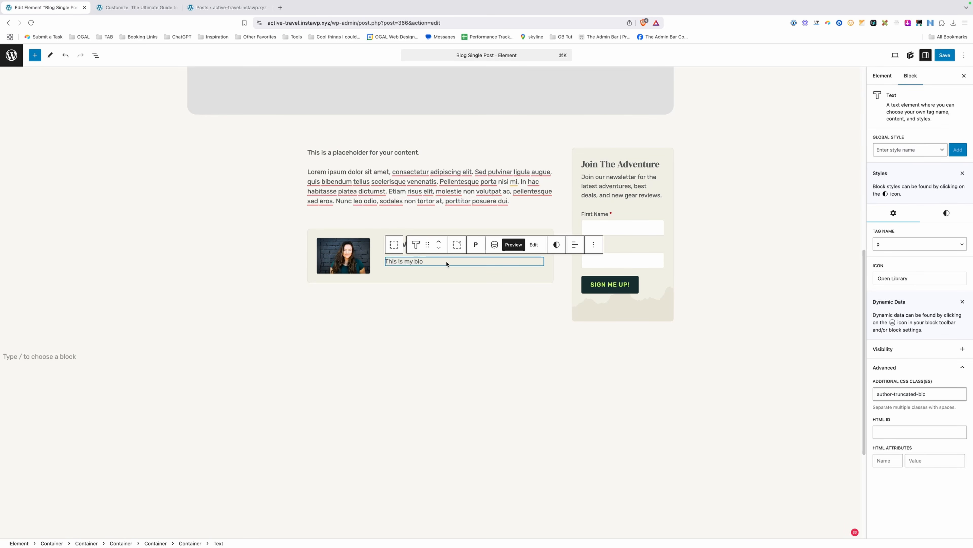
# Add a Text block below the bio reading 'Read More About'.
pyautogui.press('Return')
pyautogui.write('/text')
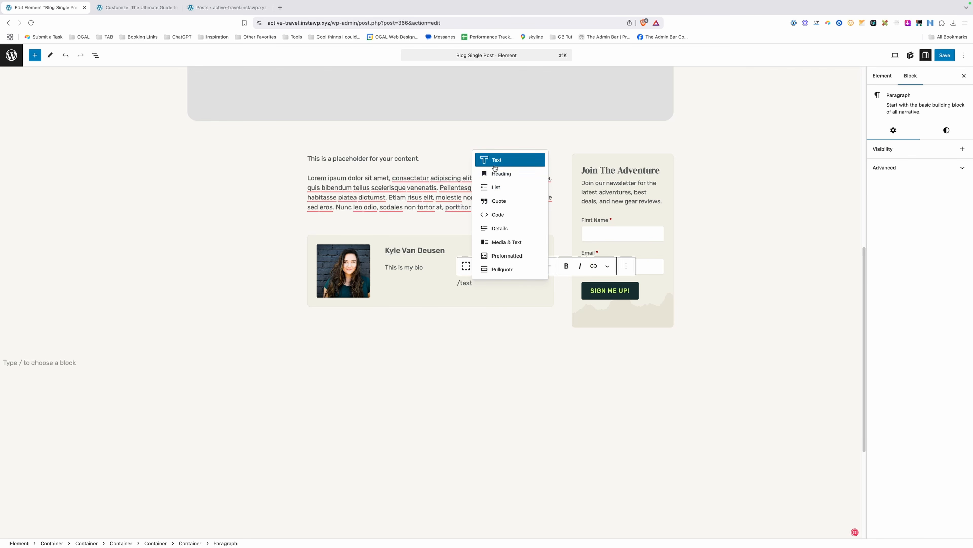
pyautogui.click(495, 167)
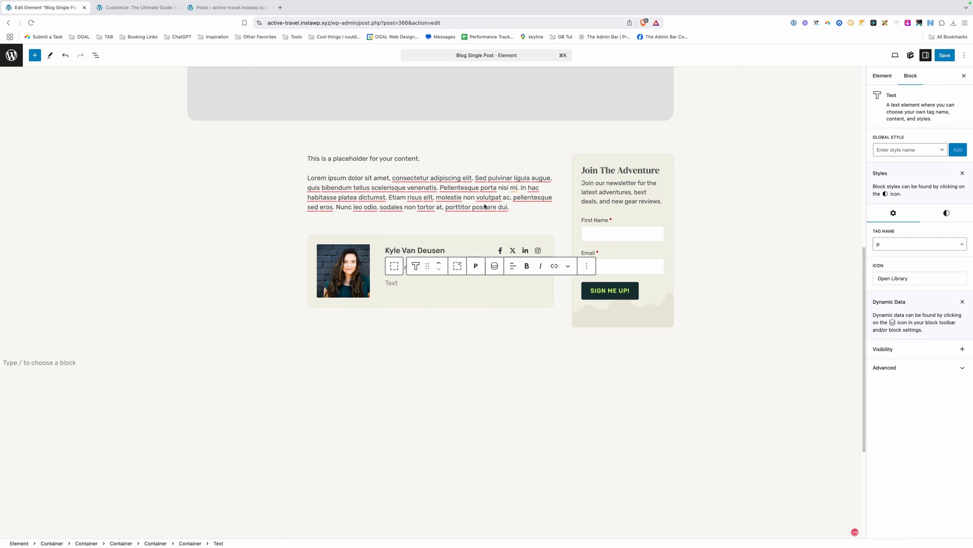
pyautogui.write('Read More About')
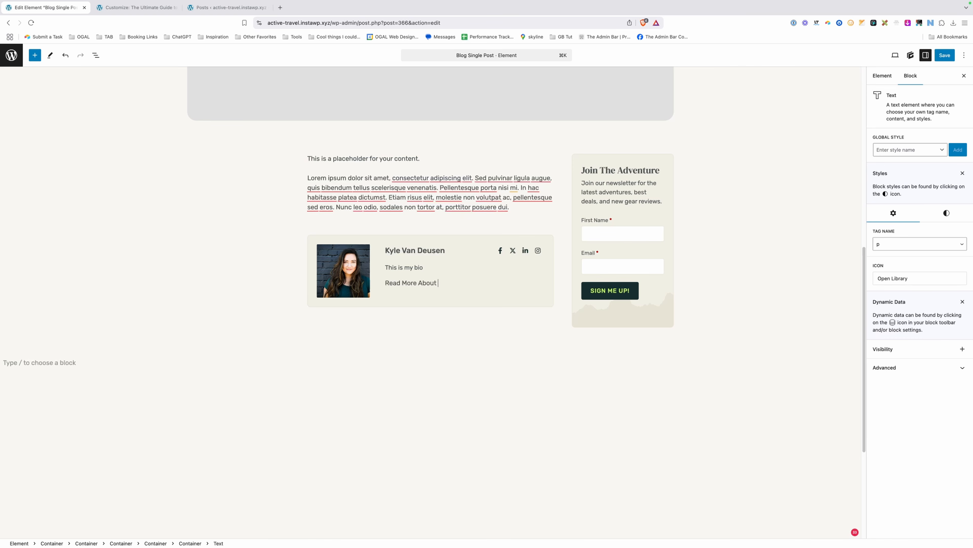
# Append an Author Meta dynamic tag with meta key first_name to the text.
pyautogui.click(494, 270)
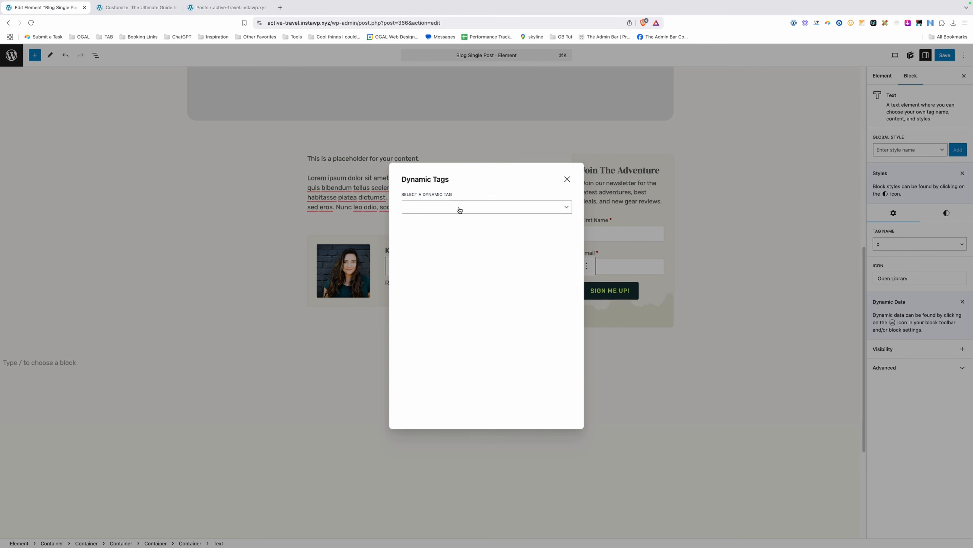
pyautogui.click(459, 209)
pyautogui.scroll(-5, 456, 269)
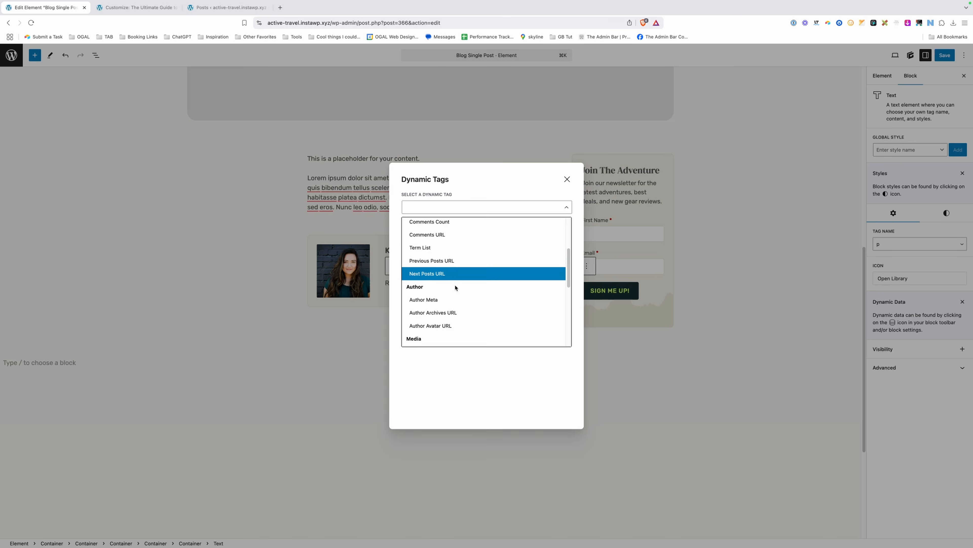
pyautogui.click(454, 300)
pyautogui.write('fi')
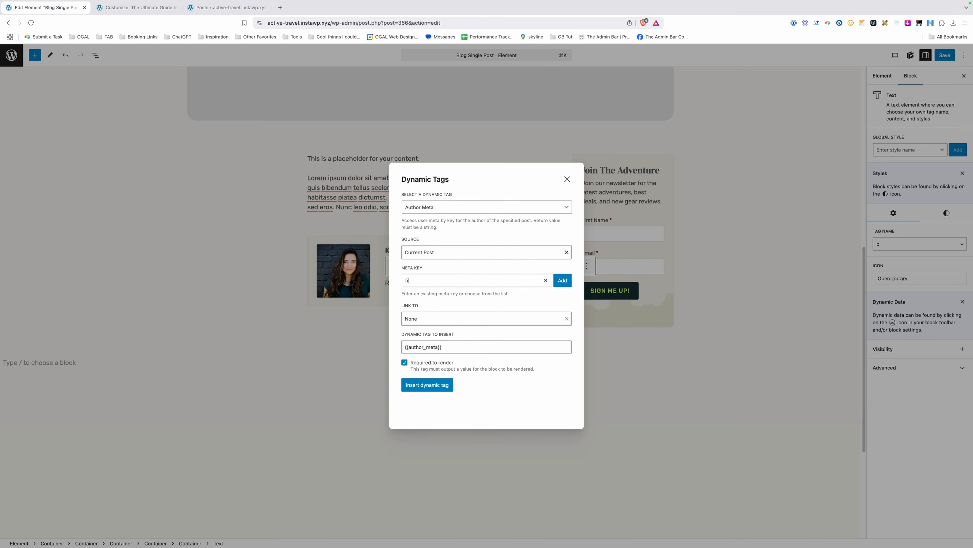
pyautogui.write('rst_name')
pyautogui.click(562, 280)
pyautogui.click(436, 393)
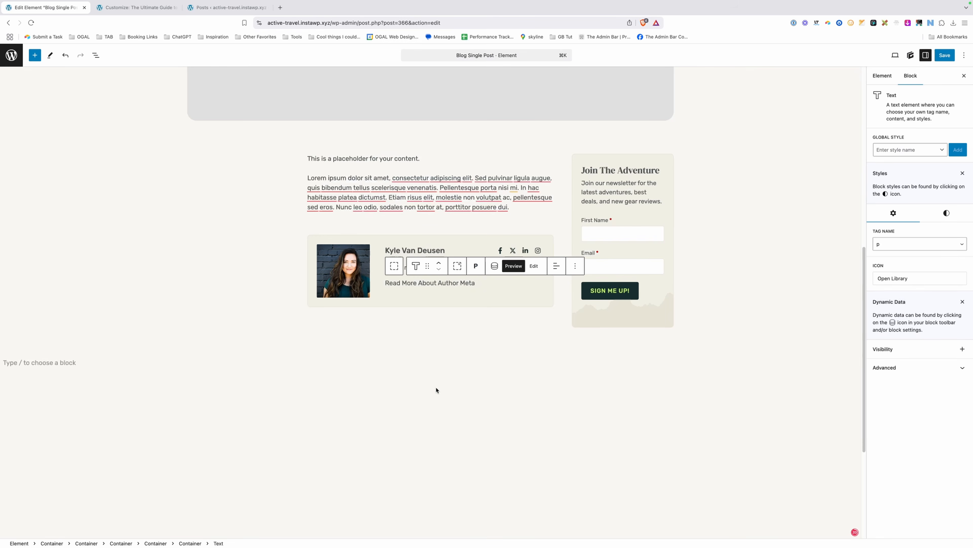
# Link the first-name tag to the Author Archive and save the element.
pyautogui.click(493, 267)
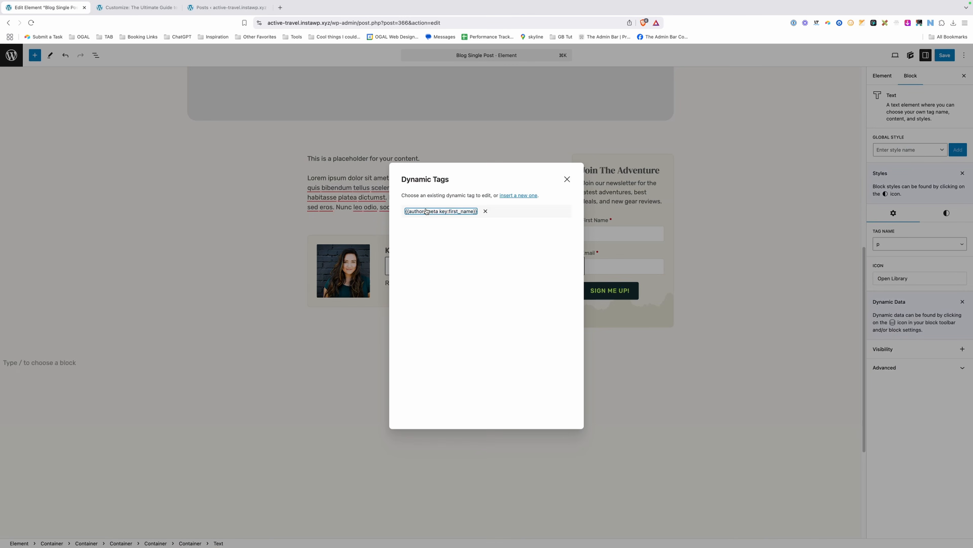
pyautogui.click(422, 318)
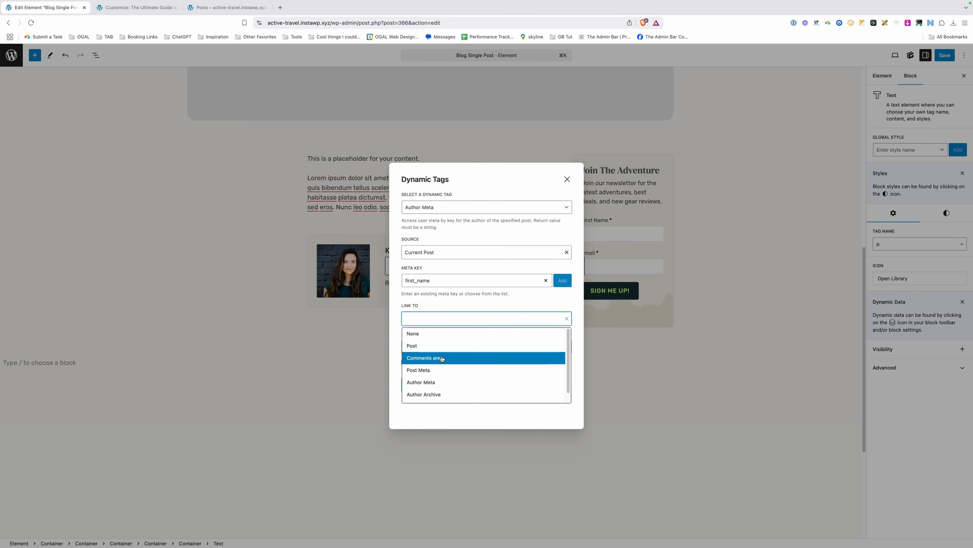
pyautogui.scroll(-1, 448, 362)
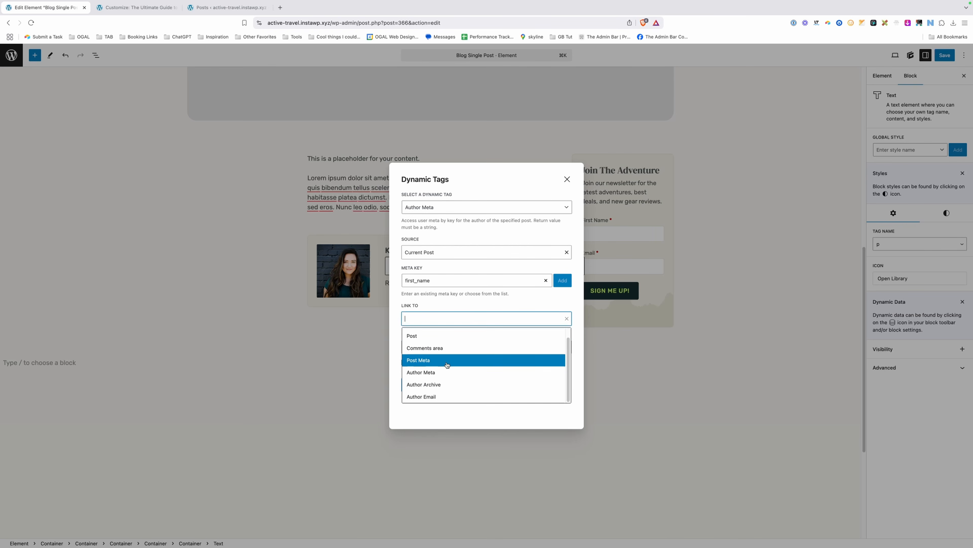
pyautogui.click(443, 384)
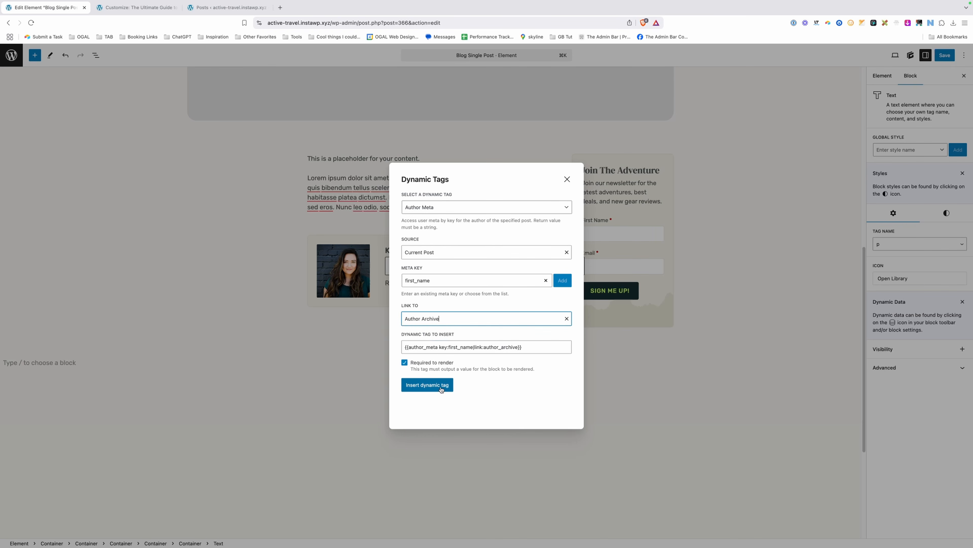
pyautogui.click(444, 385)
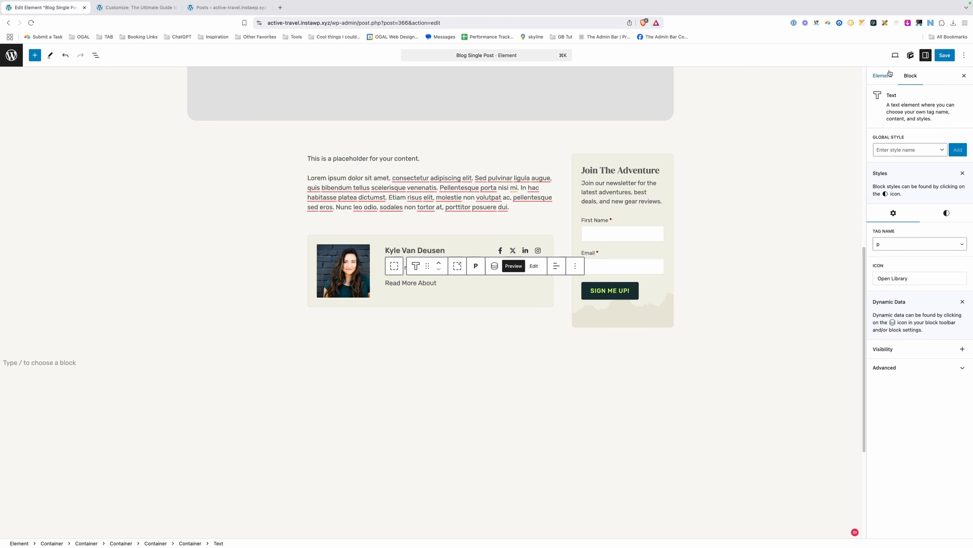
pyautogui.press('super+s')
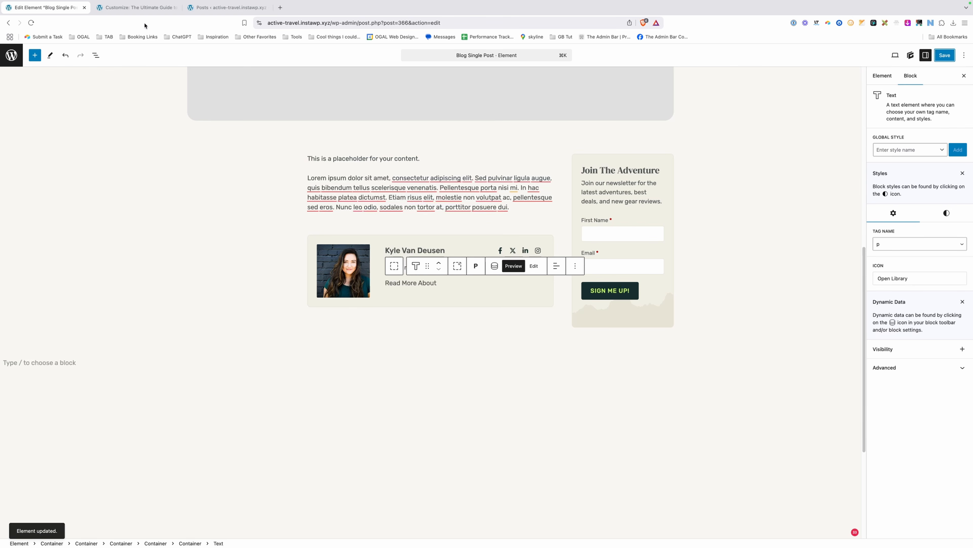
# Close the Customizer and scroll the live post down to its author box.
pyautogui.click(141, 8)
pyautogui.click(9, 52)
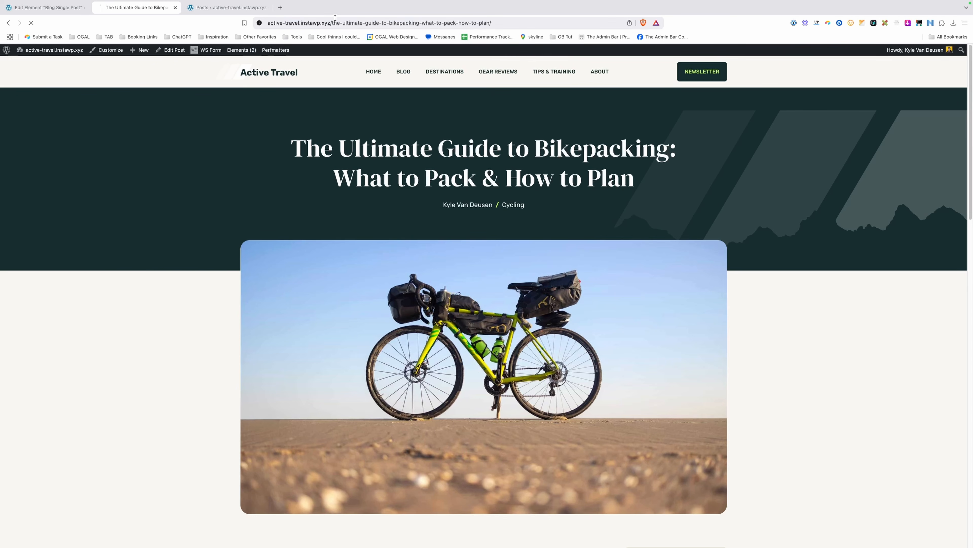
pyautogui.scroll(-15, 358, 190)
pyautogui.scroll(-2, 360, 199)
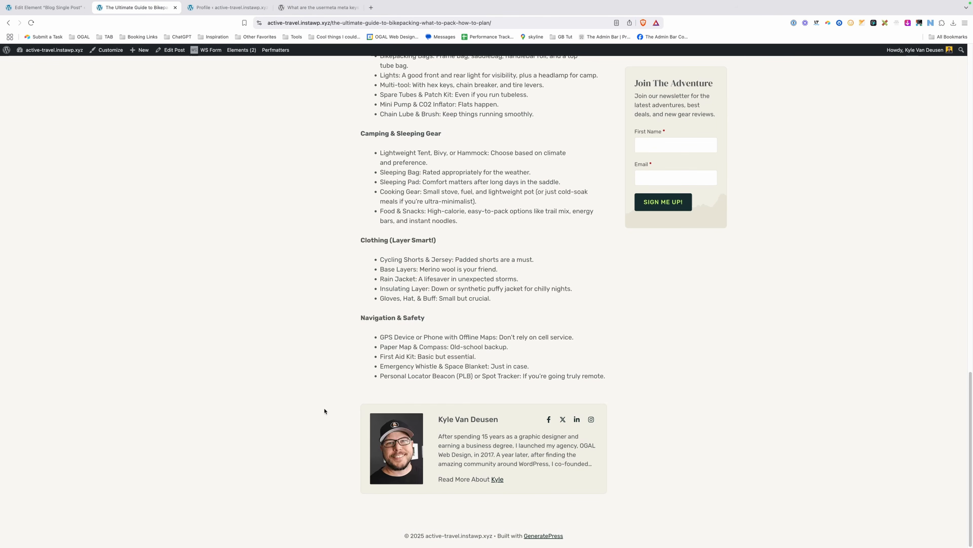
# Temporarily change the profile's first name, update, and reload the post to confirm it changes.
pyautogui.click(218, 8)
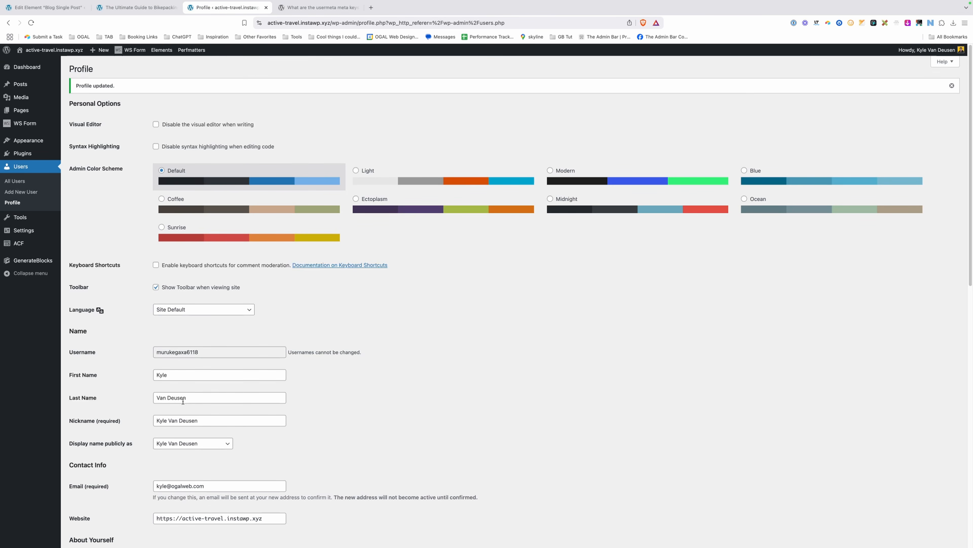
pyautogui.doubleClick(176, 371)
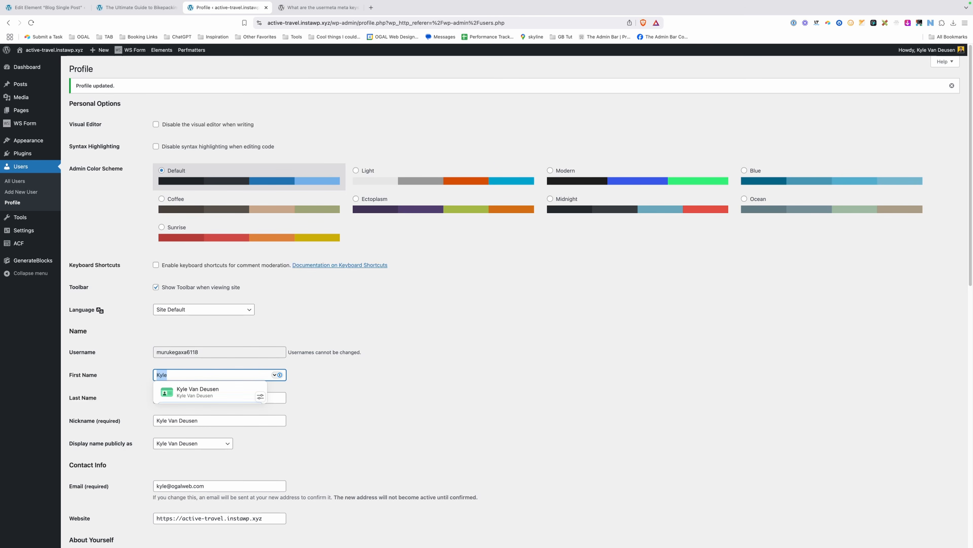
pyautogui.write('Joe')
pyautogui.scroll(-7, 99, 523)
pyautogui.scroll(-5, 99, 523)
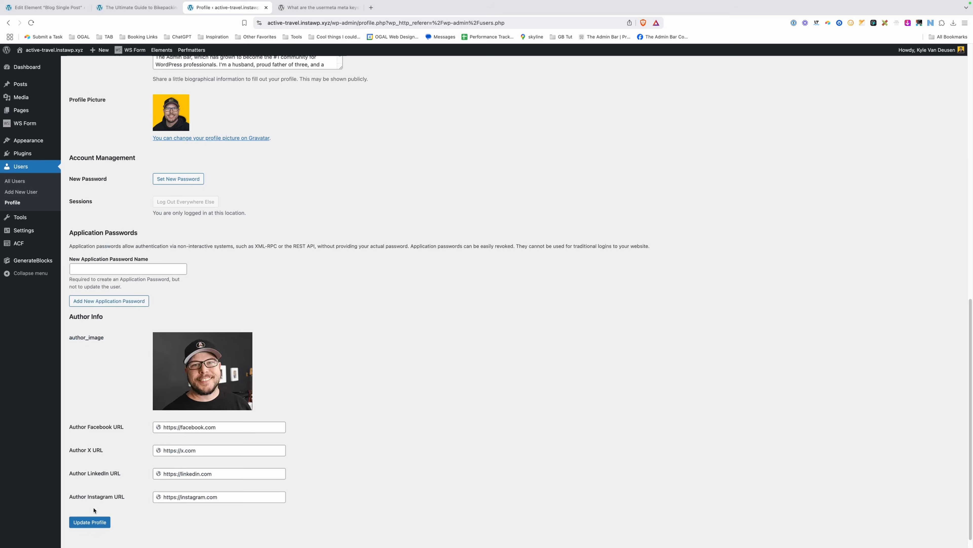
pyautogui.click(90, 522)
pyautogui.click(144, 9)
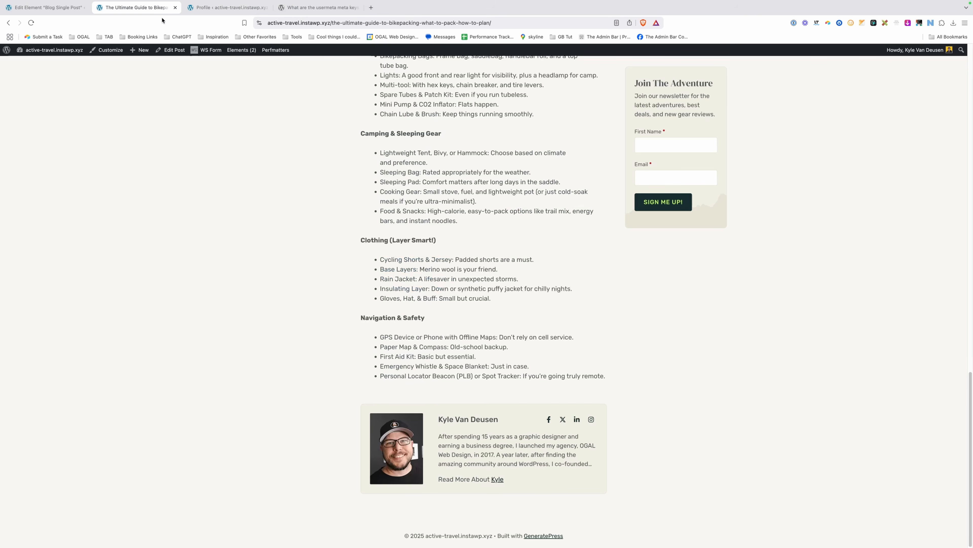
pyautogui.moveTo(337, 26); pyautogui.dragTo(338, 24)
pyautogui.press('Return')
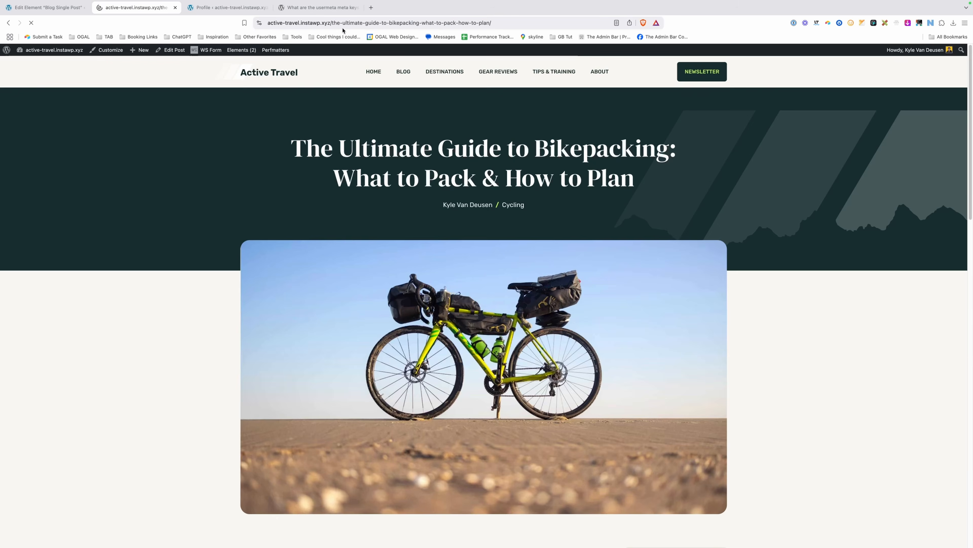
pyautogui.scroll(-15, 482, 434)
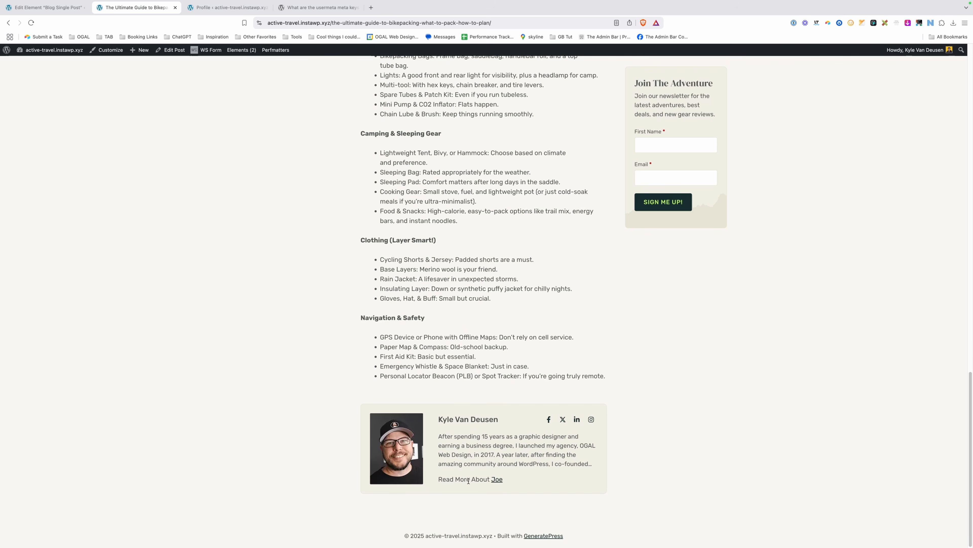
# Restore the original first name in the profile and return to the element editor.
pyautogui.click(212, 9)
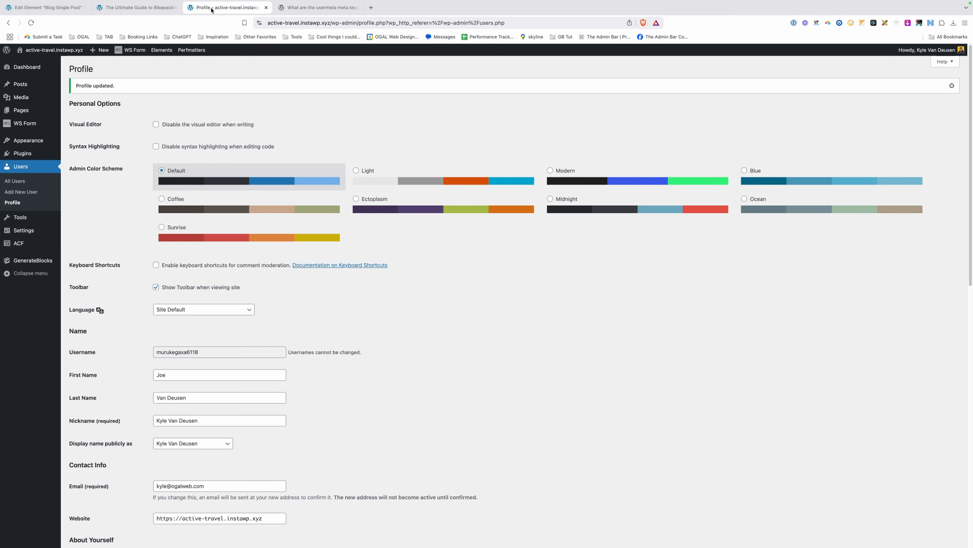
pyautogui.click(161, 375)
pyautogui.doubleClick(161, 374)
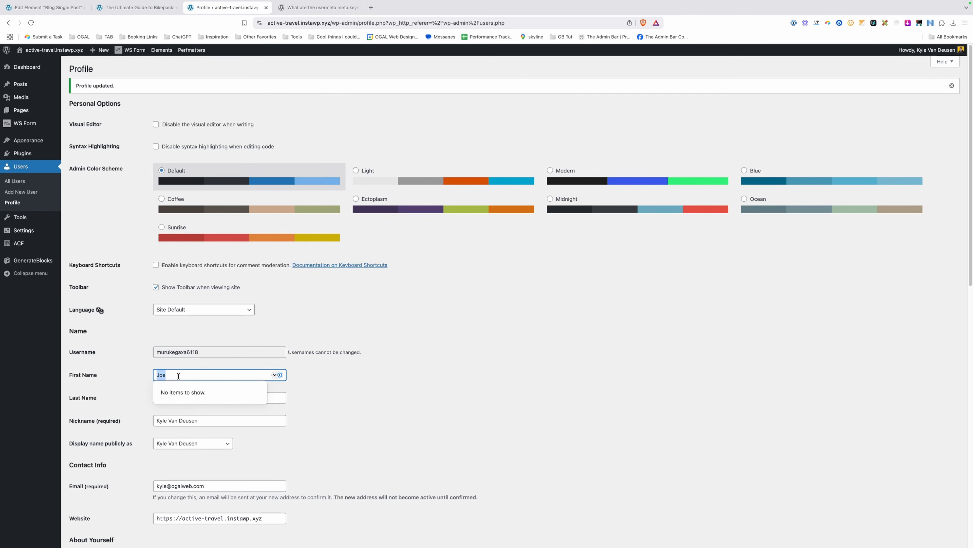
pyautogui.write('Kyle')
pyautogui.scroll(-15, 112, 482)
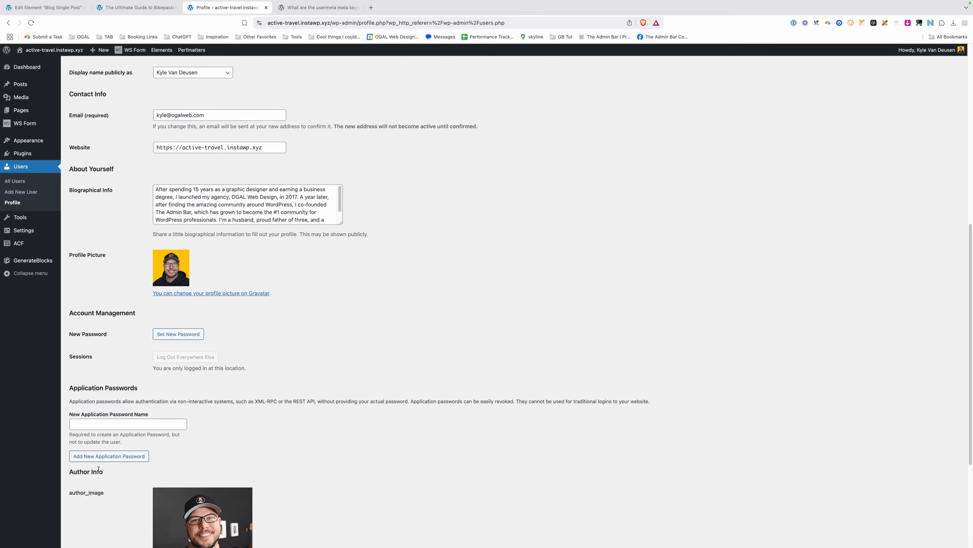
pyautogui.click(92, 507)
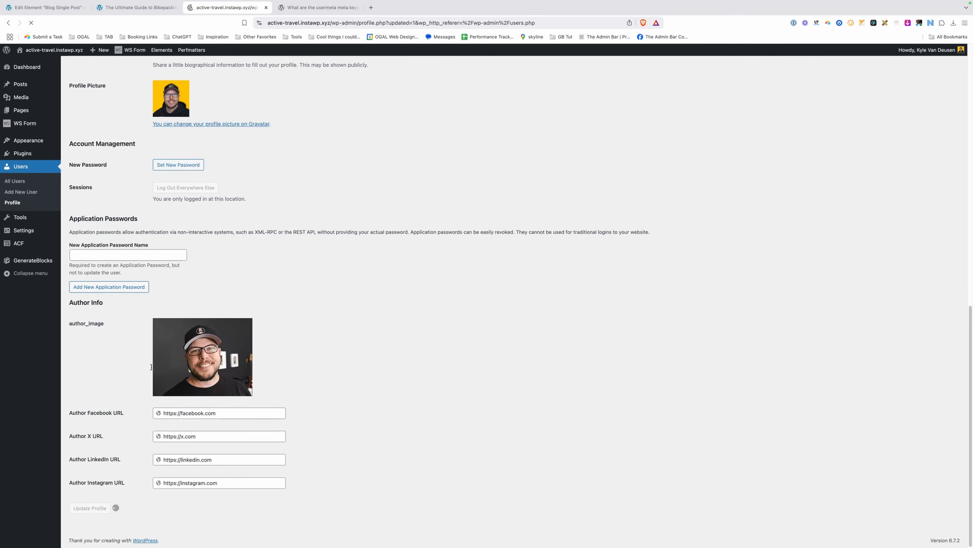
pyautogui.click(154, 7)
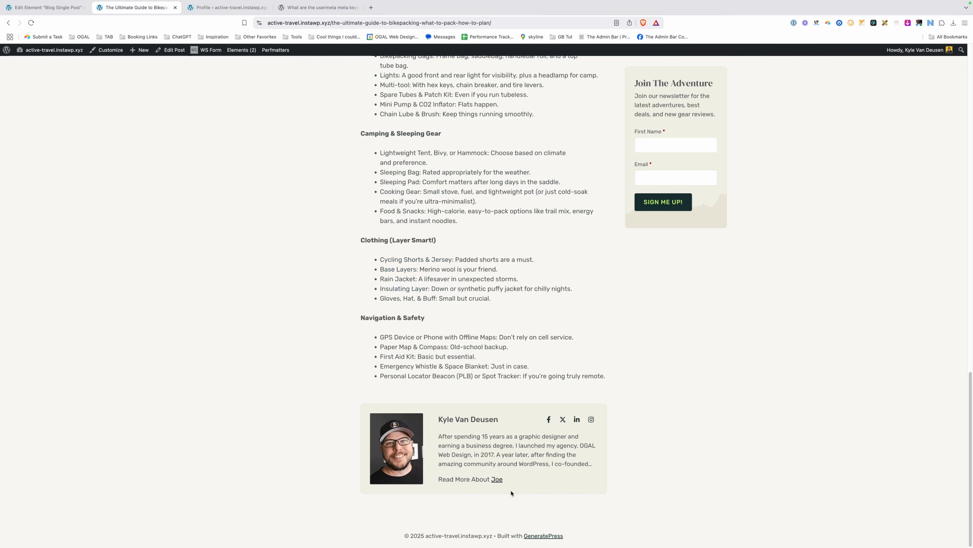
pyautogui.click(71, 7)
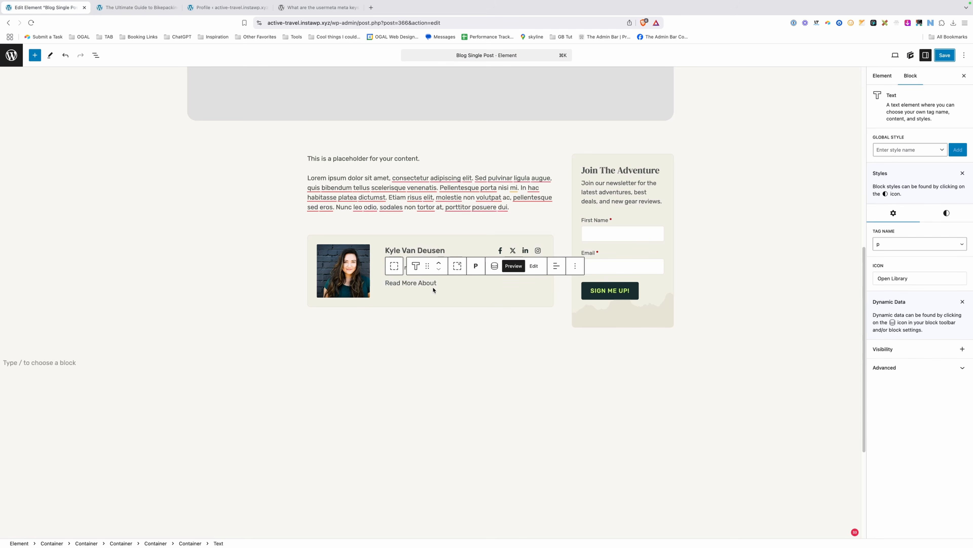
# Remove the Author Archive link from the first-name dynamic tag.
pyautogui.click(495, 266)
pyautogui.click(447, 211)
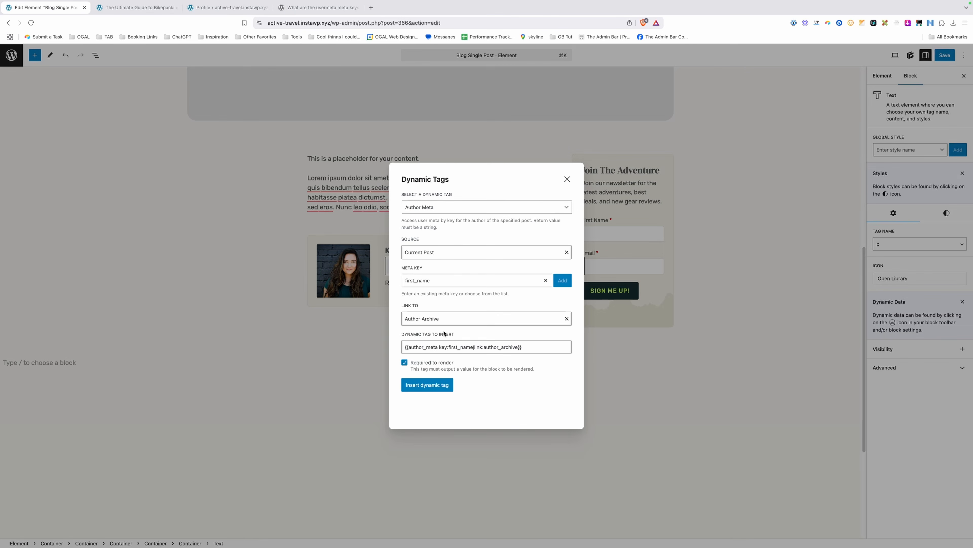
pyautogui.click(429, 318)
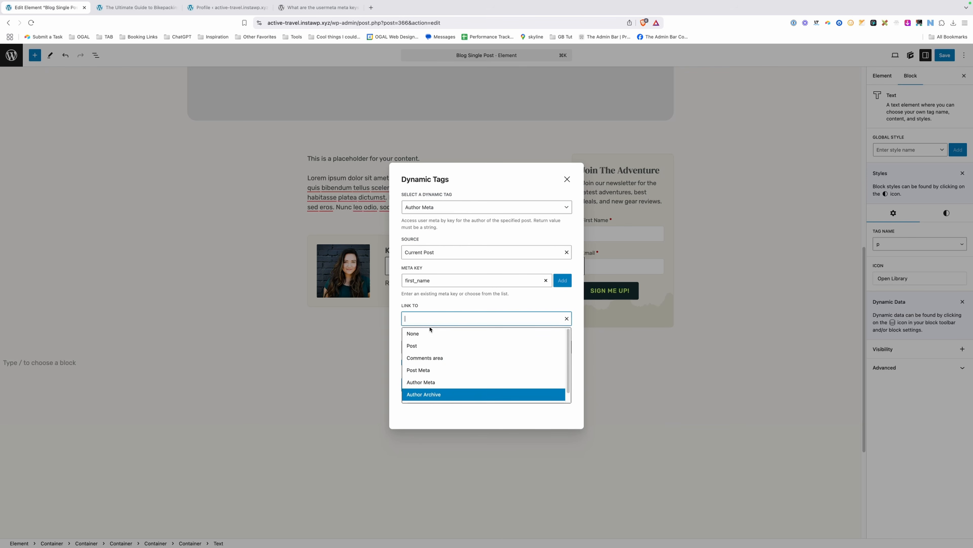
pyautogui.click(429, 334)
pyautogui.click(429, 384)
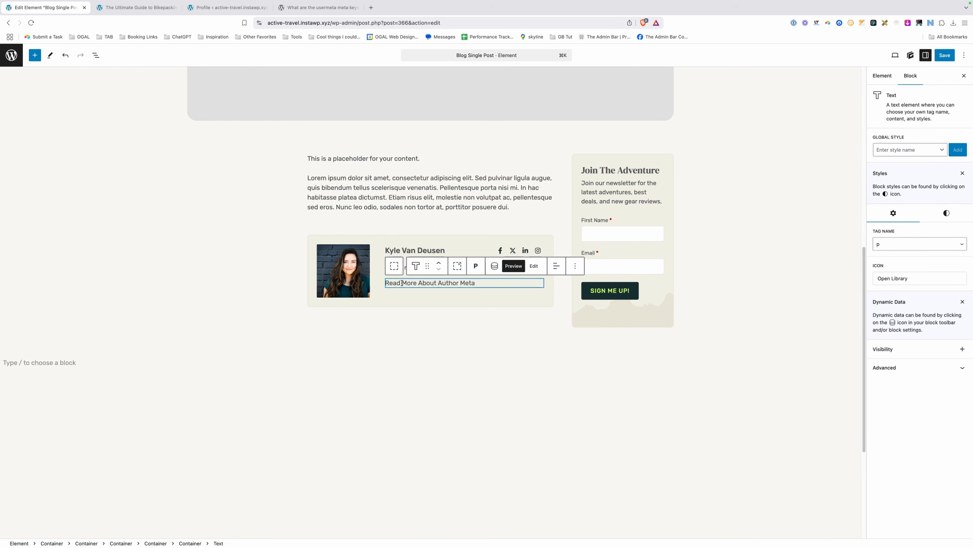
# Make the Read More text an 'a' tag linking to {{author_archives_url}}, then save.
pyautogui.click(885, 250)
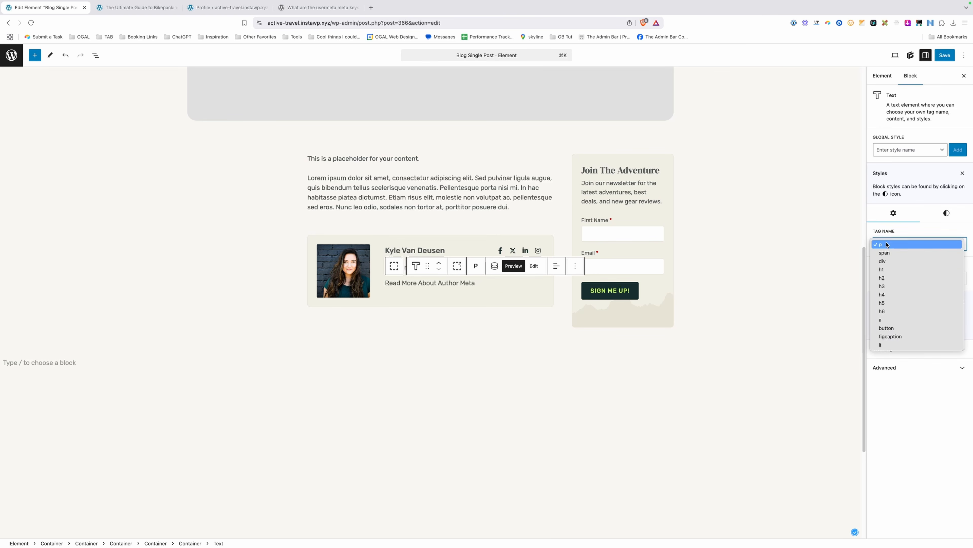
pyautogui.click(888, 320)
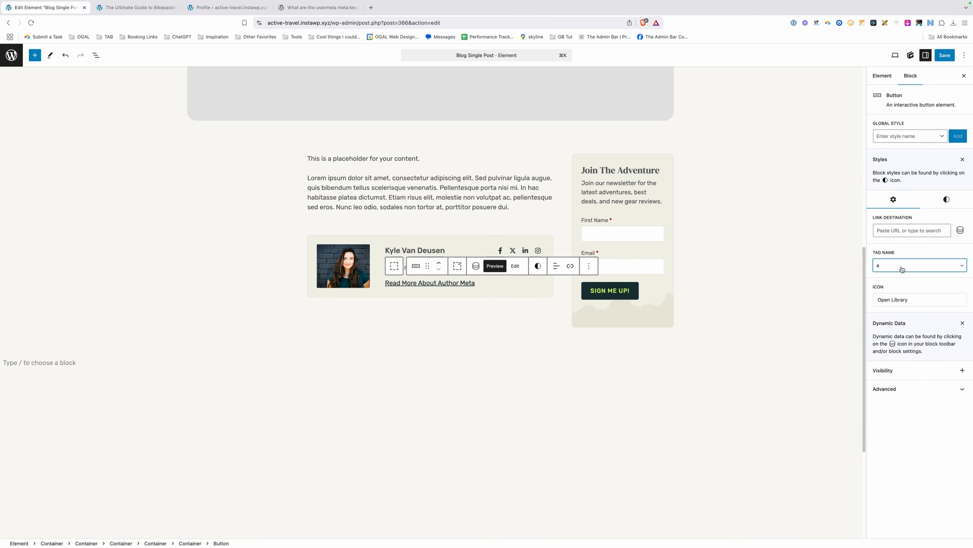
pyautogui.click(960, 230)
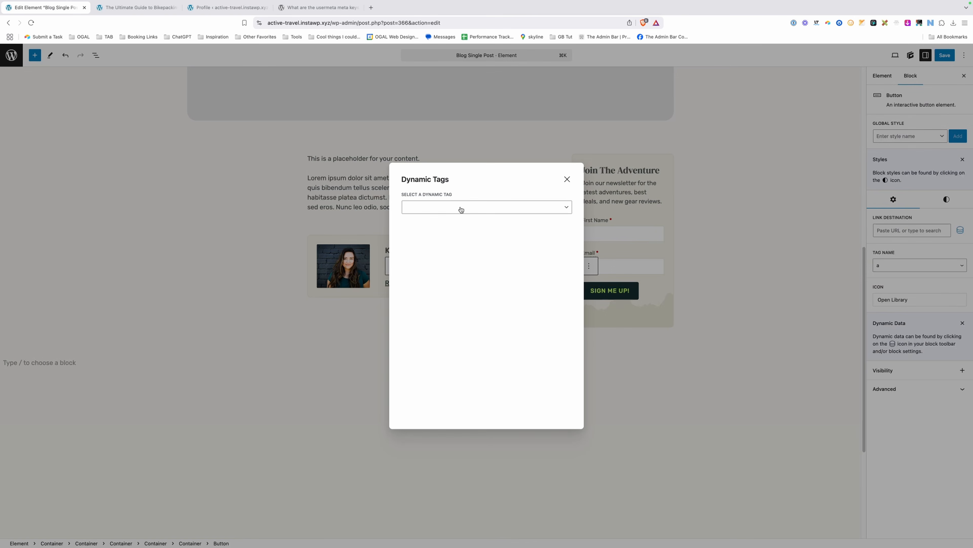
pyautogui.click(461, 207)
pyautogui.scroll(-3, 459, 261)
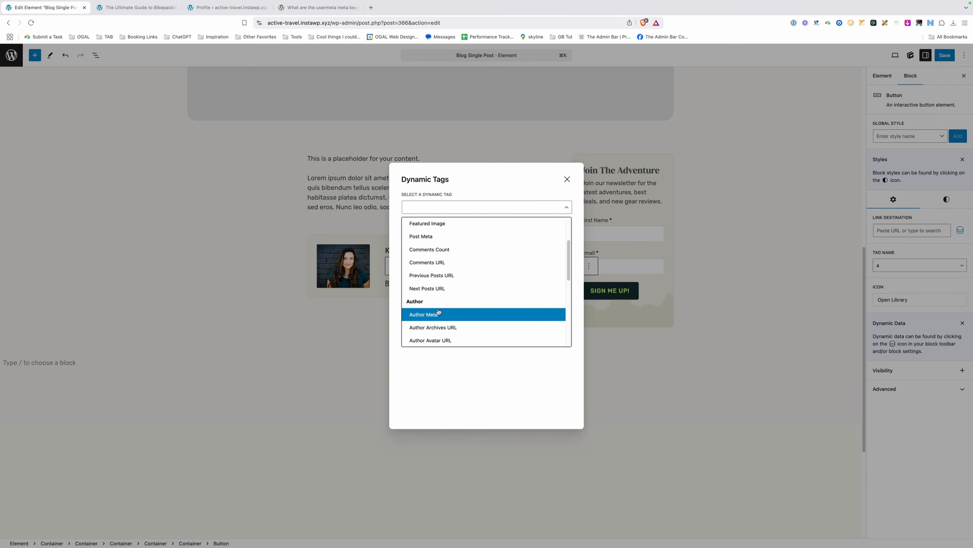
pyautogui.scroll(-1, 441, 314)
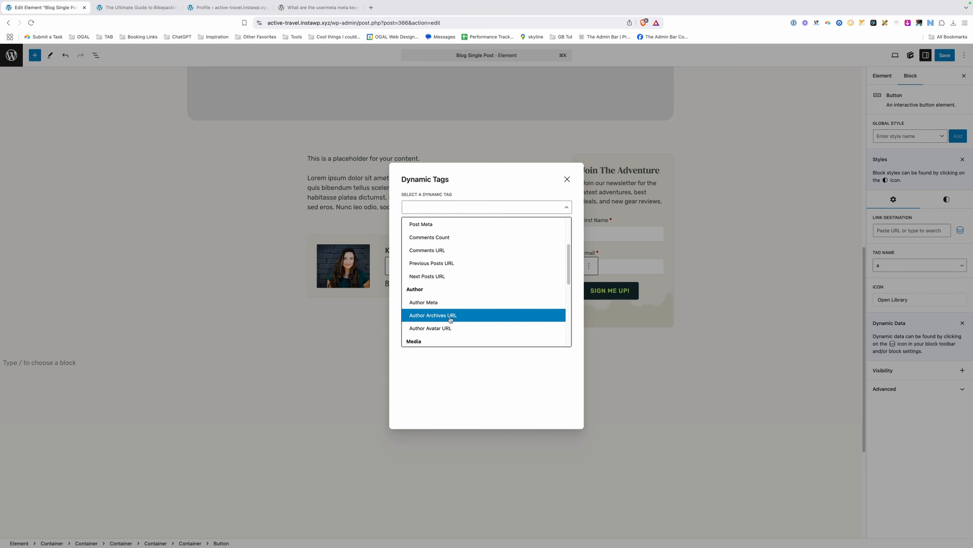
pyautogui.click(450, 315)
pyautogui.click(449, 303)
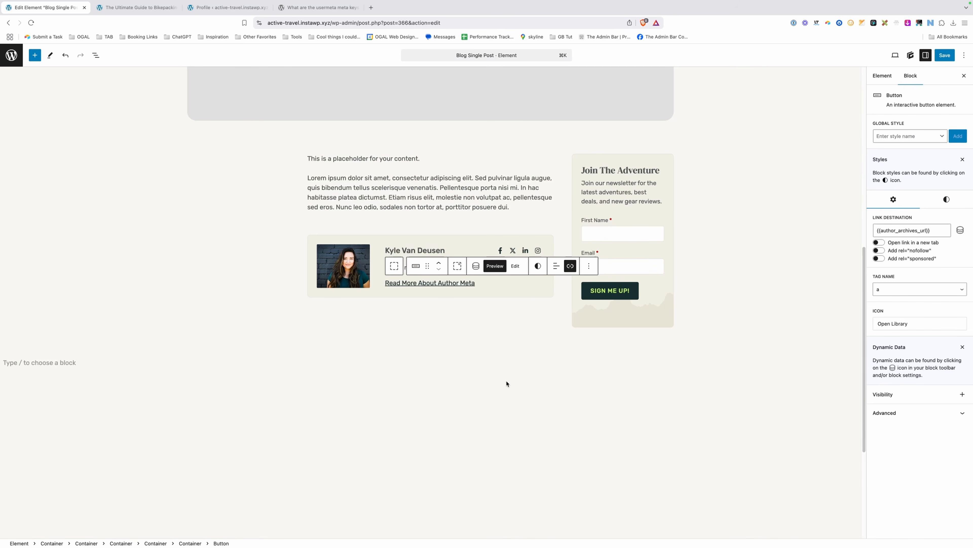
pyautogui.press('super+s')
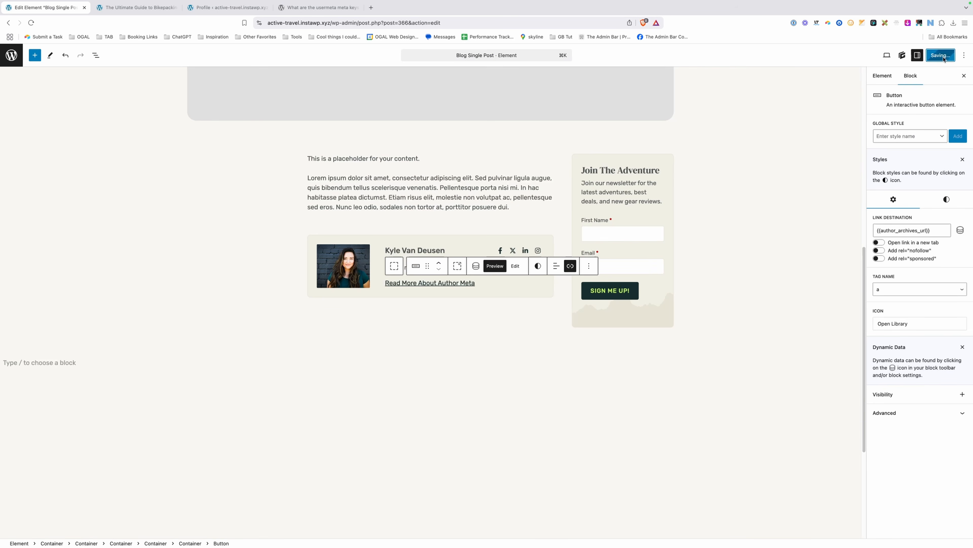
# Reload the live post, follow the Read More author link to the archive, and come back.
pyautogui.click(165, 14)
pyautogui.click(272, 22)
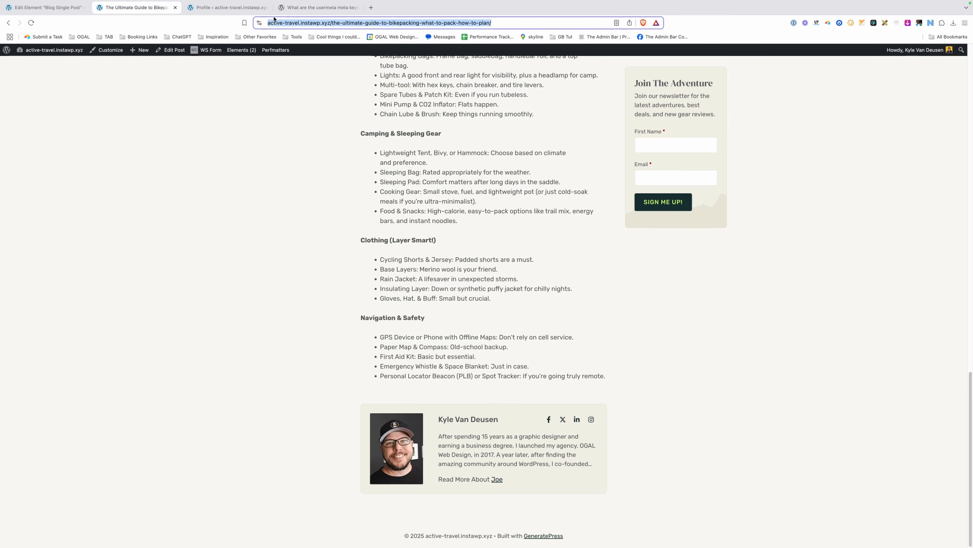
pyautogui.press('Return')
pyautogui.scroll(-2, 318, 211)
pyautogui.scroll(-15, 316, 211)
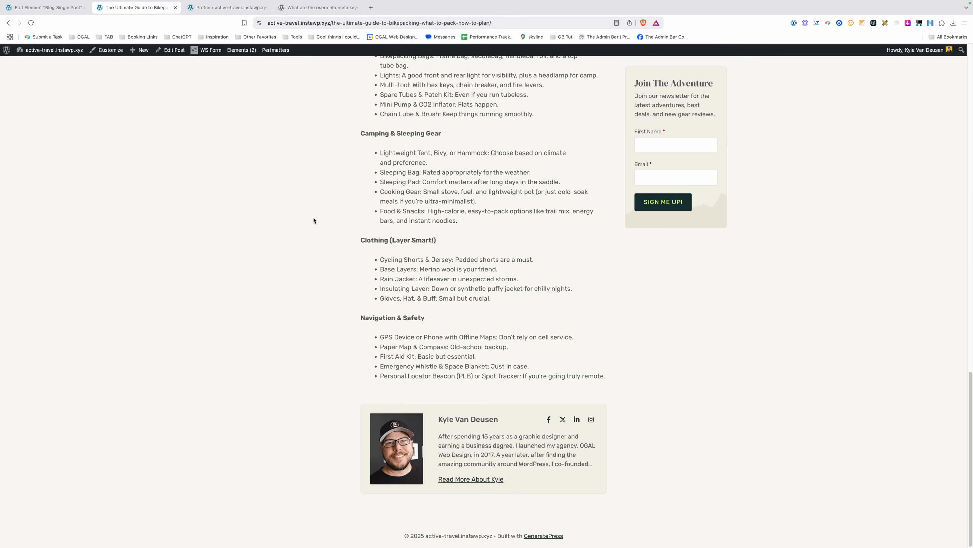
pyautogui.click(478, 484)
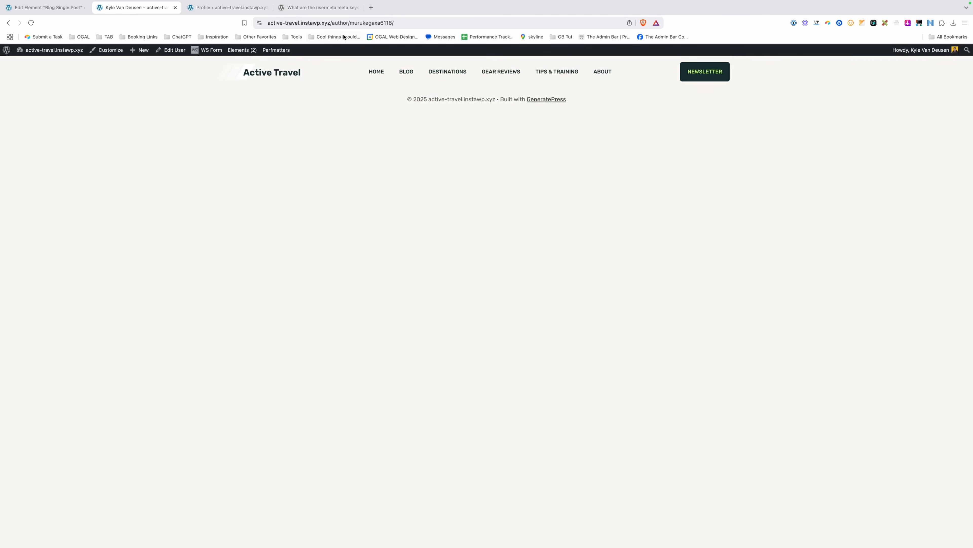
pyautogui.moveTo(335, 22); pyautogui.dragTo(438, 25)
pyautogui.click(438, 26)
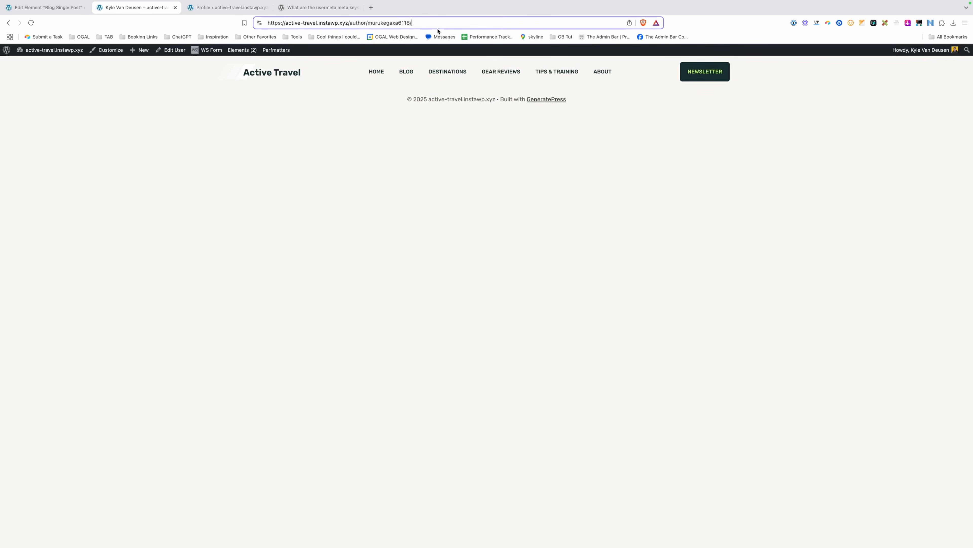
pyautogui.press('super+bracketleft')
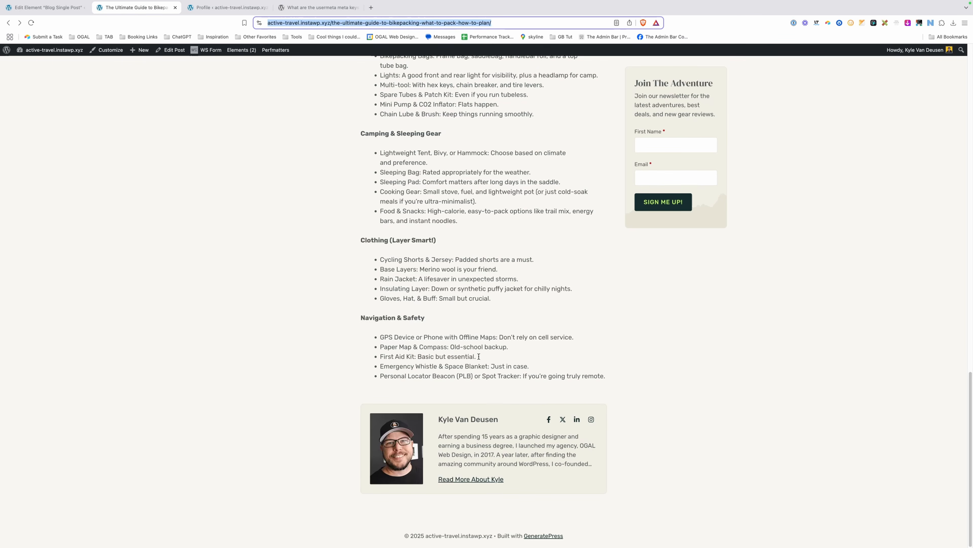
# Reload the element editor, select the author box, and preview its styles at tablet width.
pyautogui.click(65, 9)
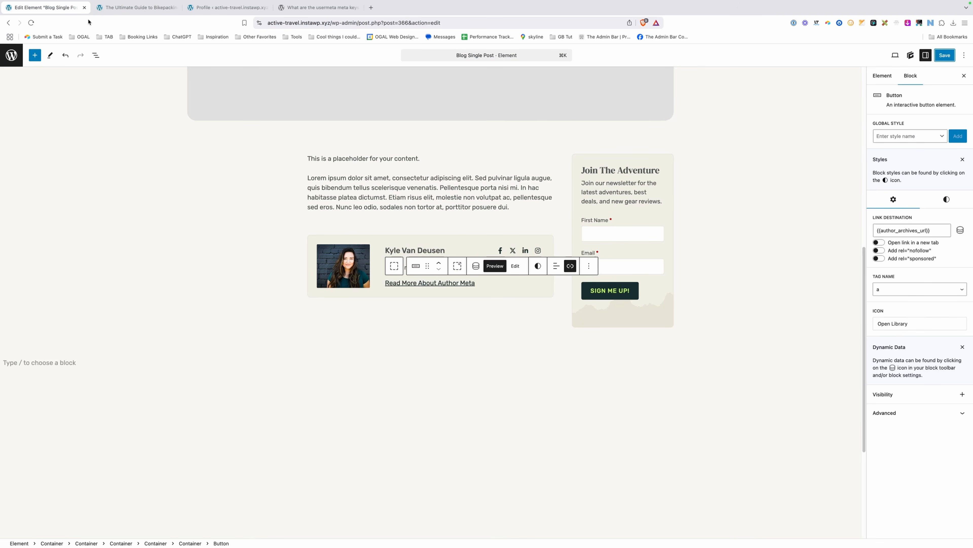
pyautogui.click(36, 24)
pyautogui.scroll(-15, 391, 172)
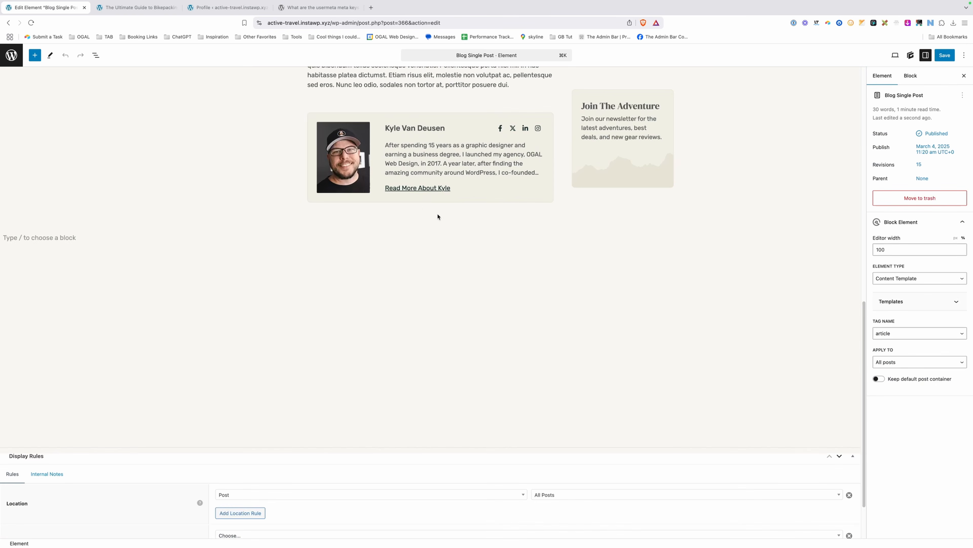
pyautogui.click(329, 116)
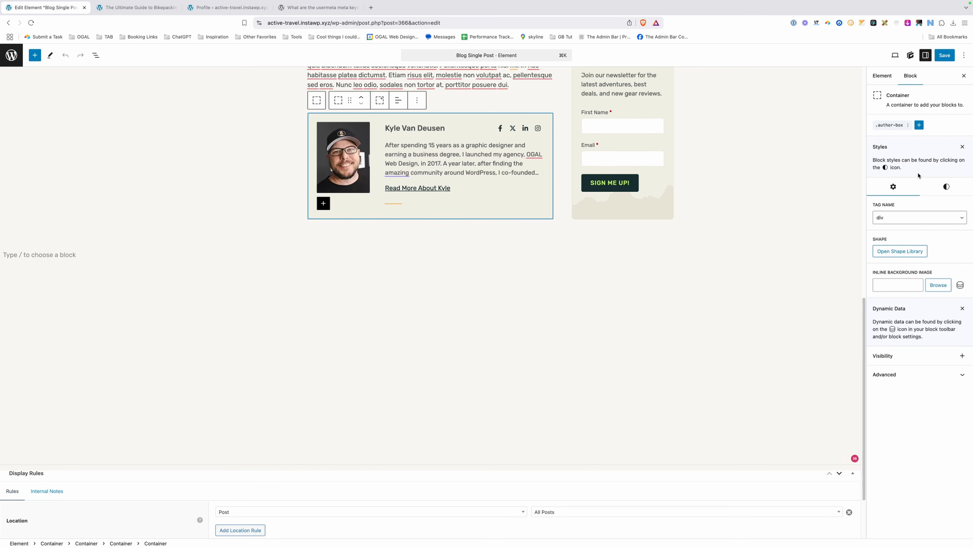
pyautogui.click(947, 186)
pyautogui.click(908, 234)
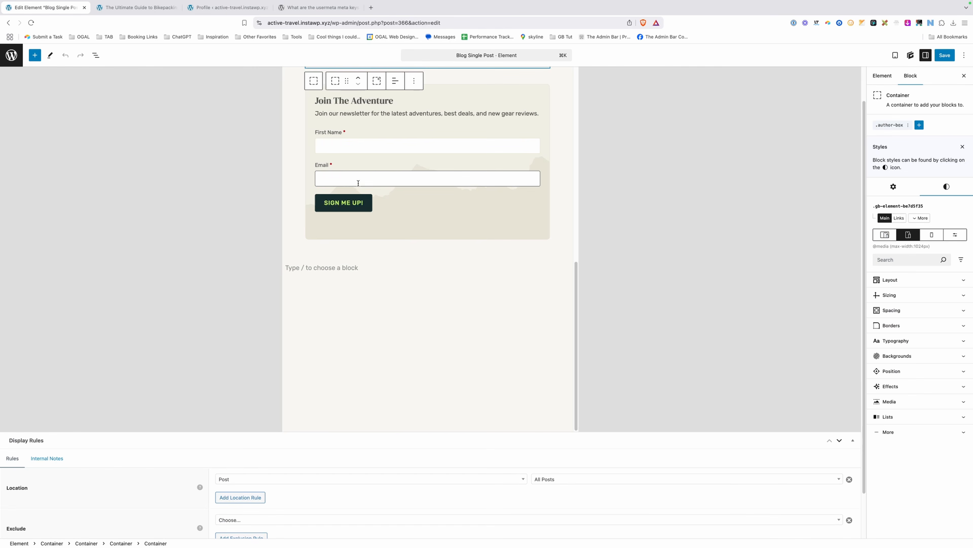
pyautogui.scroll(6, 423, 160)
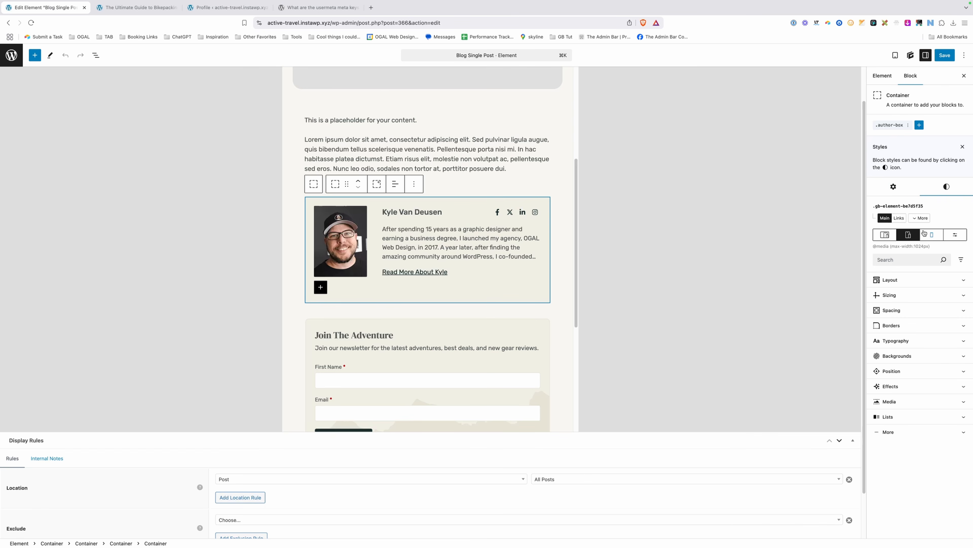
# At mobile width, set the author box grid template columns to 1fr.
pyautogui.click(931, 235)
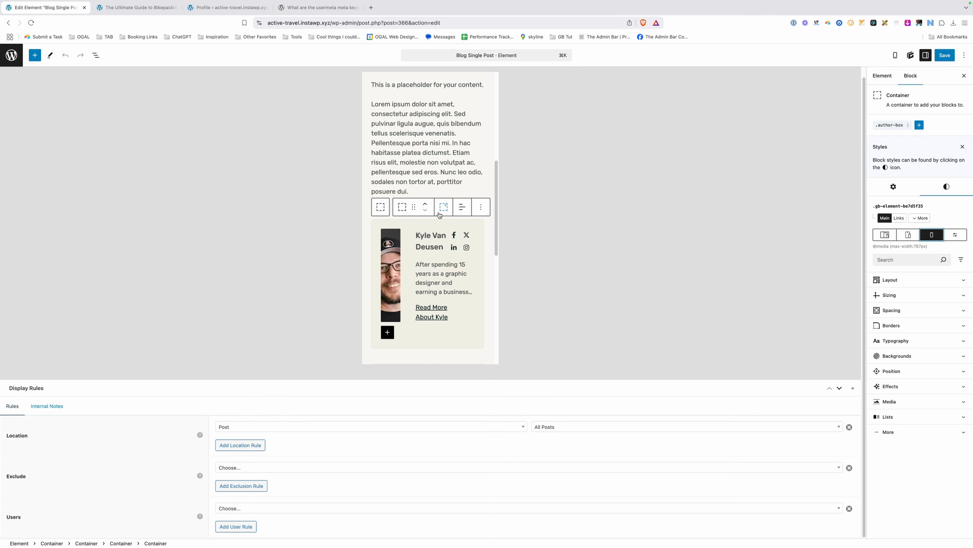
pyautogui.click(899, 285)
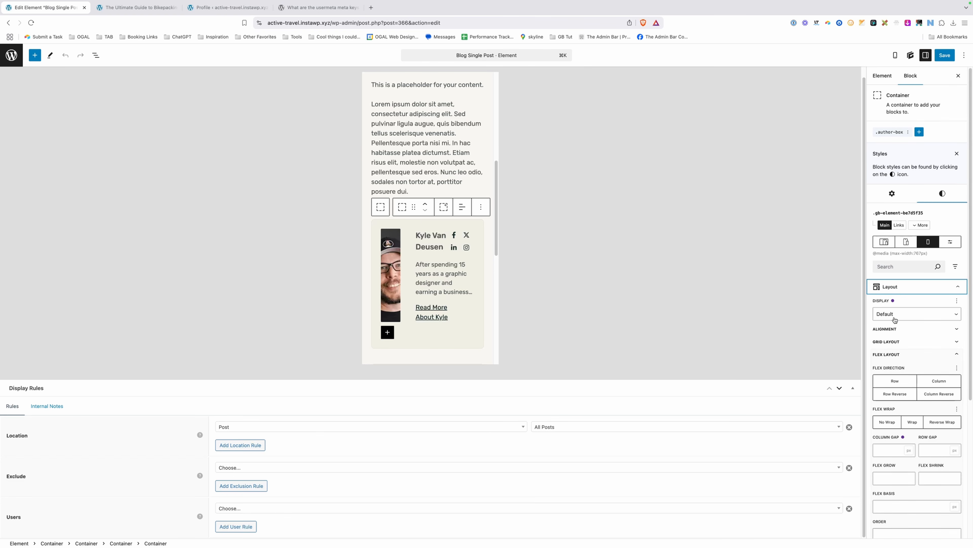
pyautogui.click(894, 342)
pyautogui.click(893, 366)
pyautogui.write('1f')
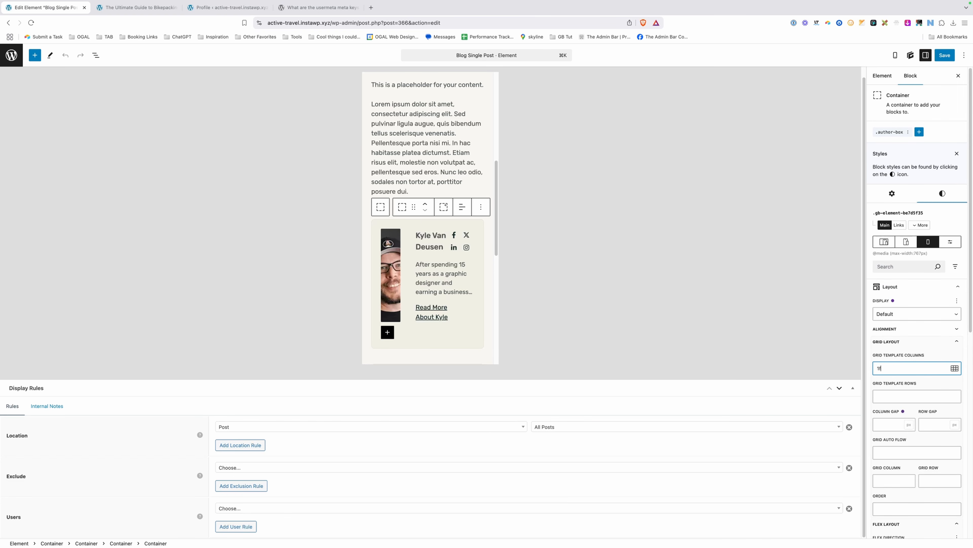
pyautogui.write('r')
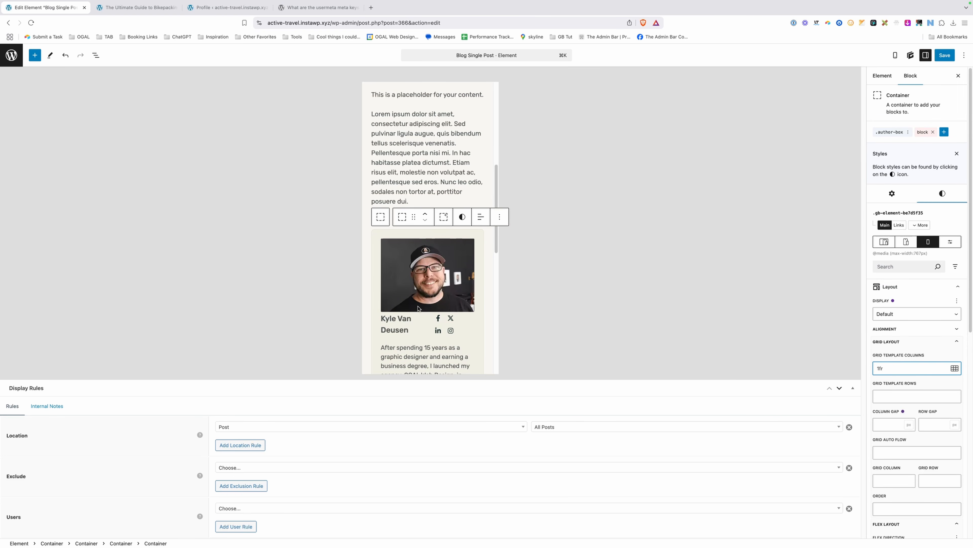
pyautogui.scroll(-3, 461, 256)
# Give the author photo a 16/9 aspect ratio and set 16 in the .author-box class styles.
pyautogui.click(439, 219)
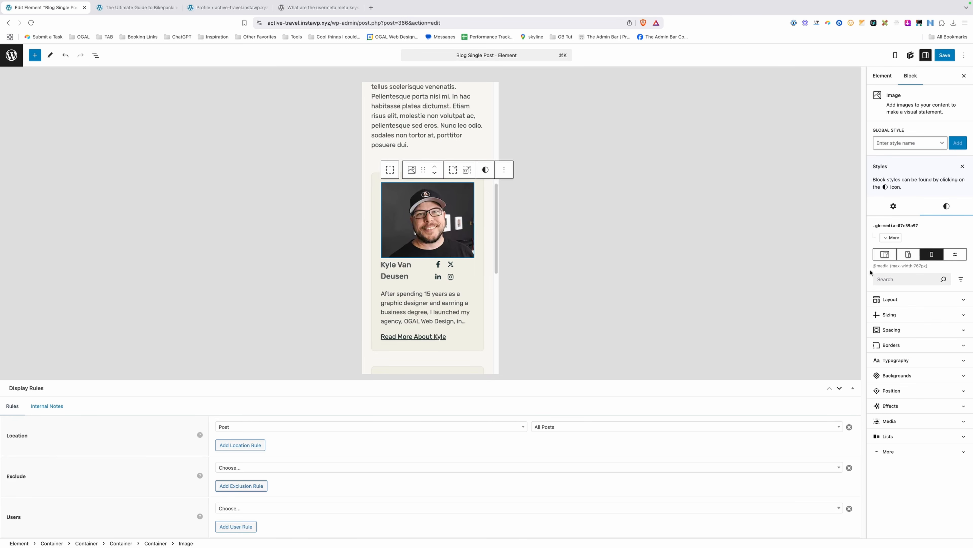
pyautogui.click(889, 315)
pyautogui.click(897, 428)
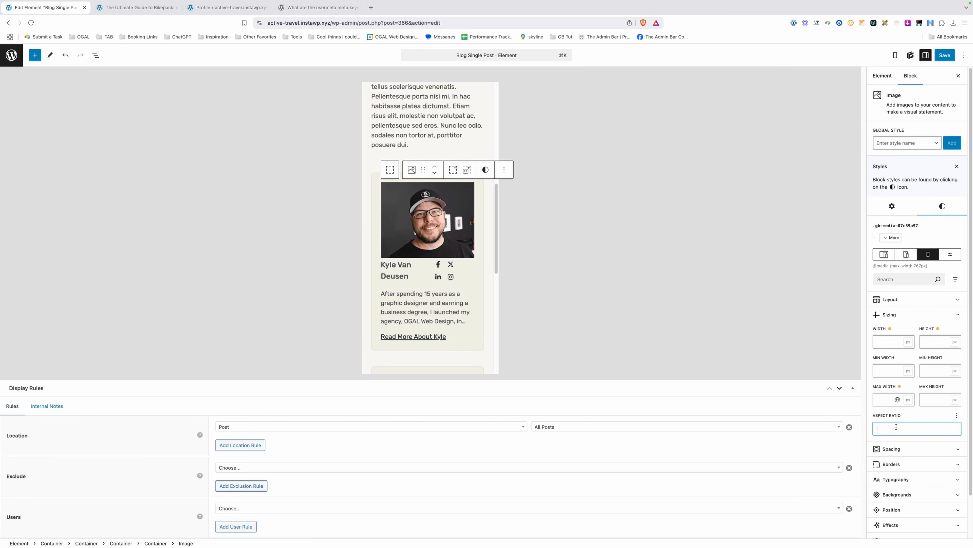
pyautogui.write('16/9')
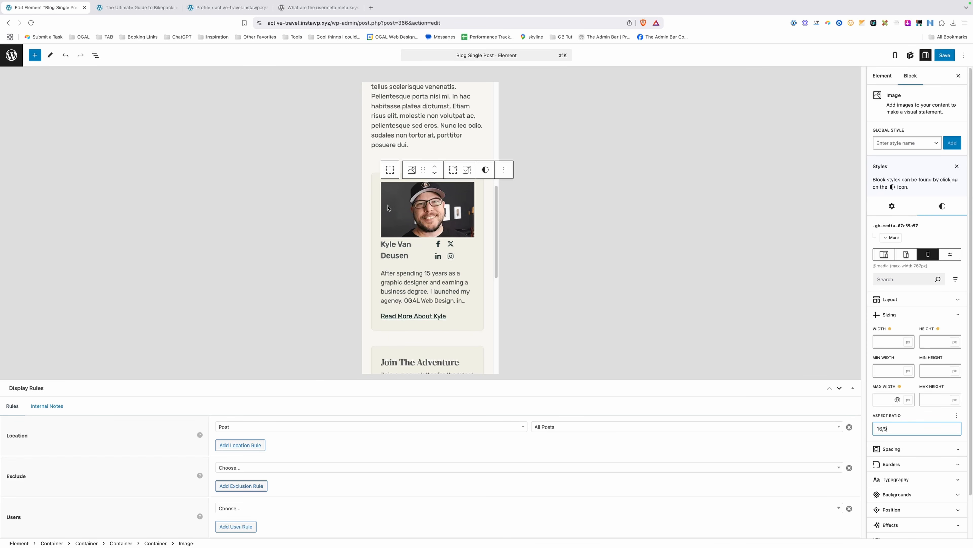
pyautogui.click(381, 188)
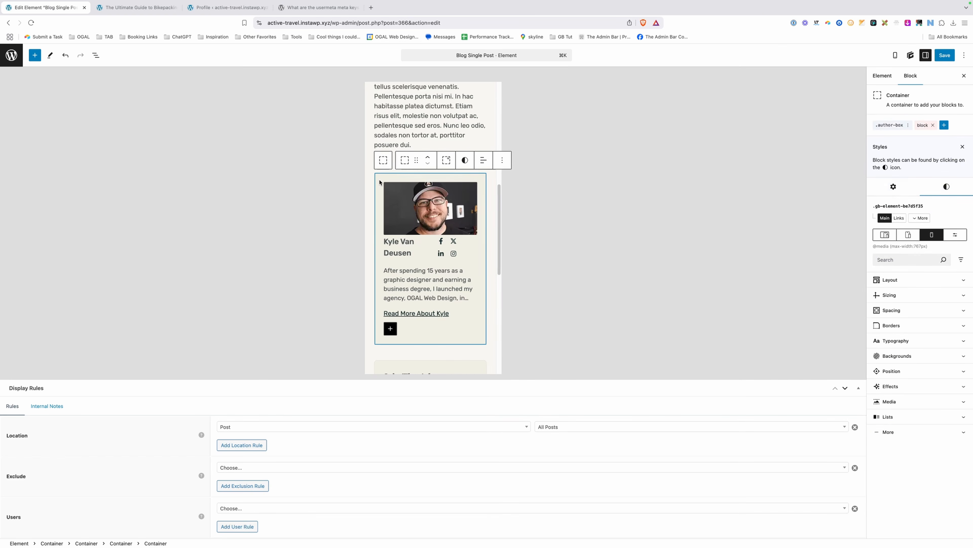
pyautogui.click(888, 125)
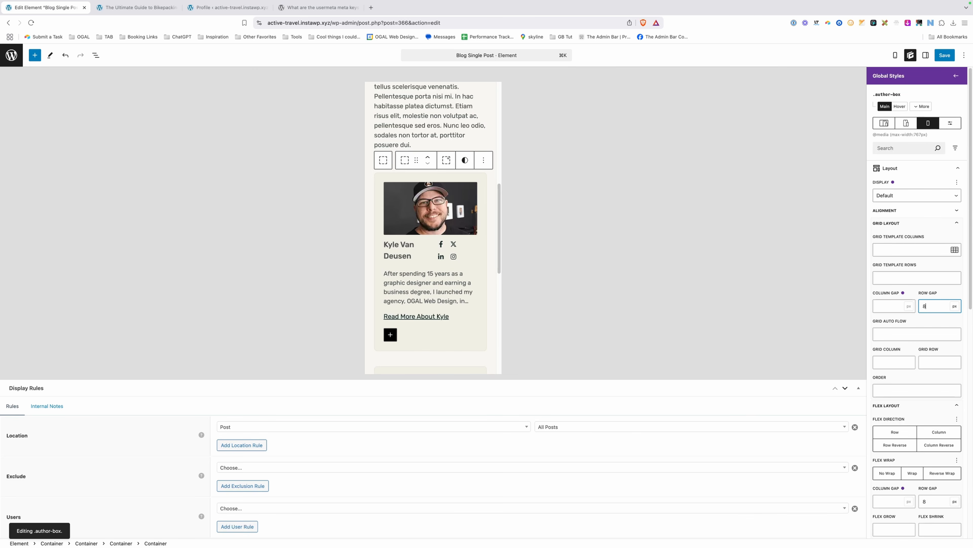
pyautogui.write('16')
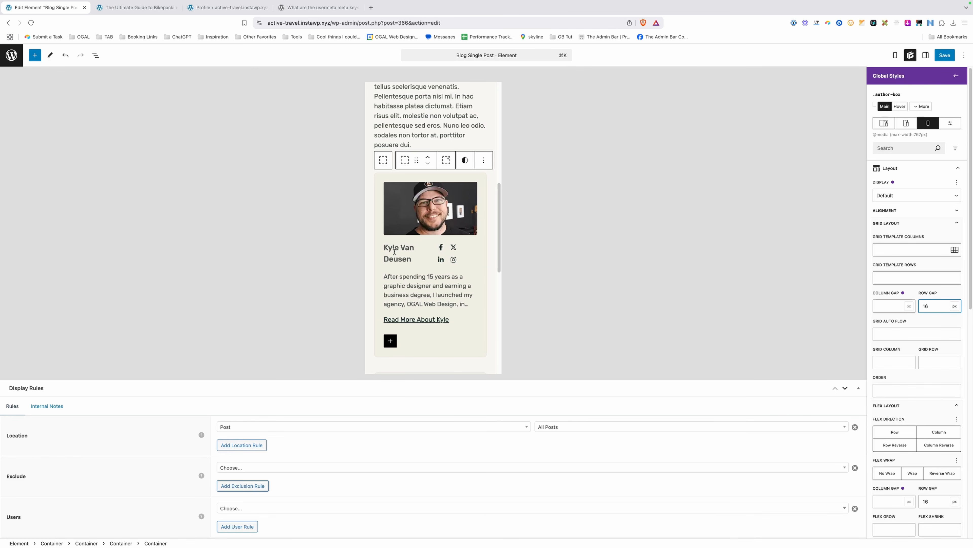
# Stack the name and social icons vertically, left-aligned, on mobile, and save the element.
pyautogui.click(429, 248)
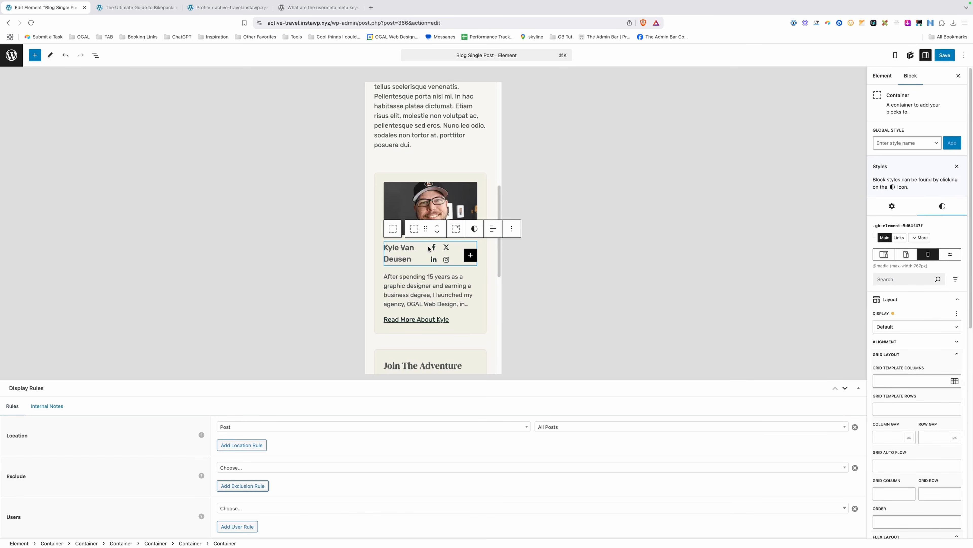
pyautogui.click(96, 55)
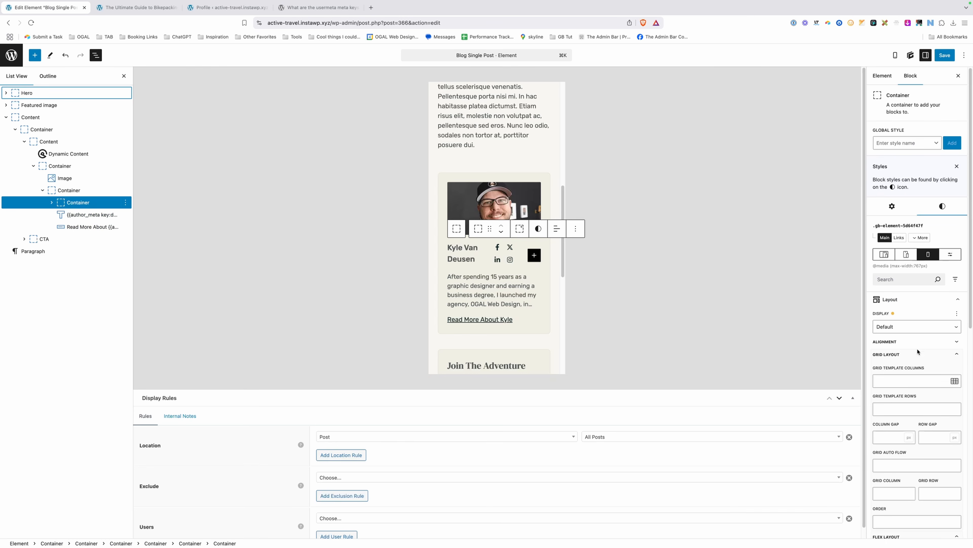
pyautogui.click(903, 355)
pyautogui.click(932, 393)
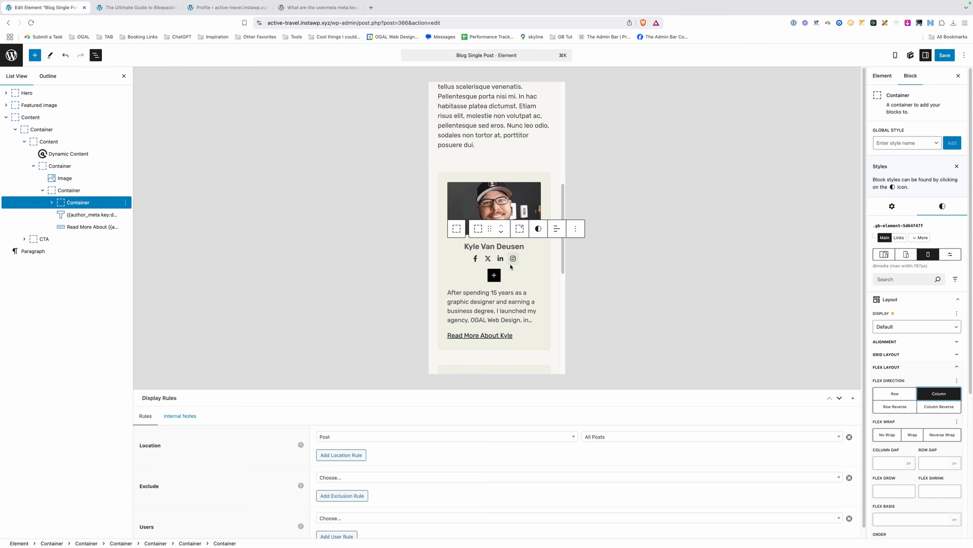
pyautogui.click(907, 345)
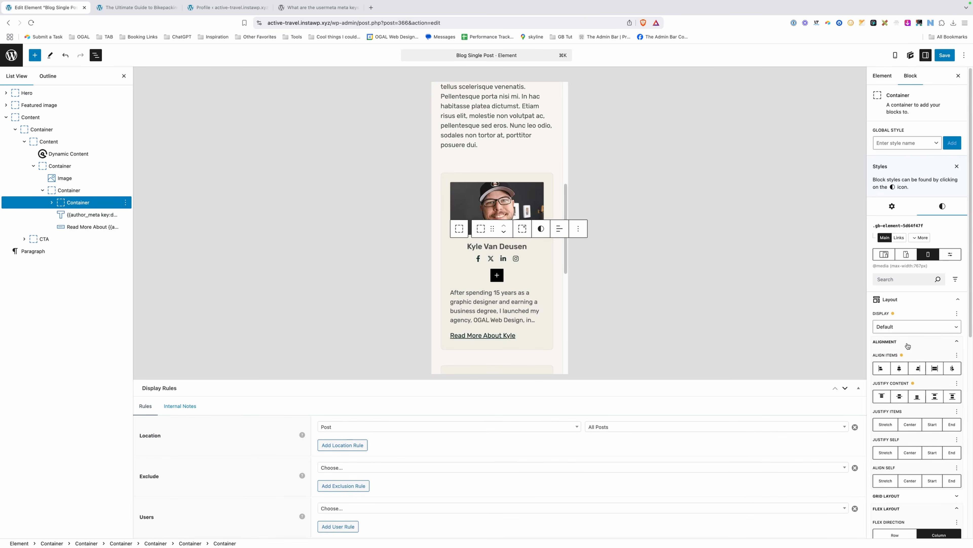
pyautogui.click(881, 369)
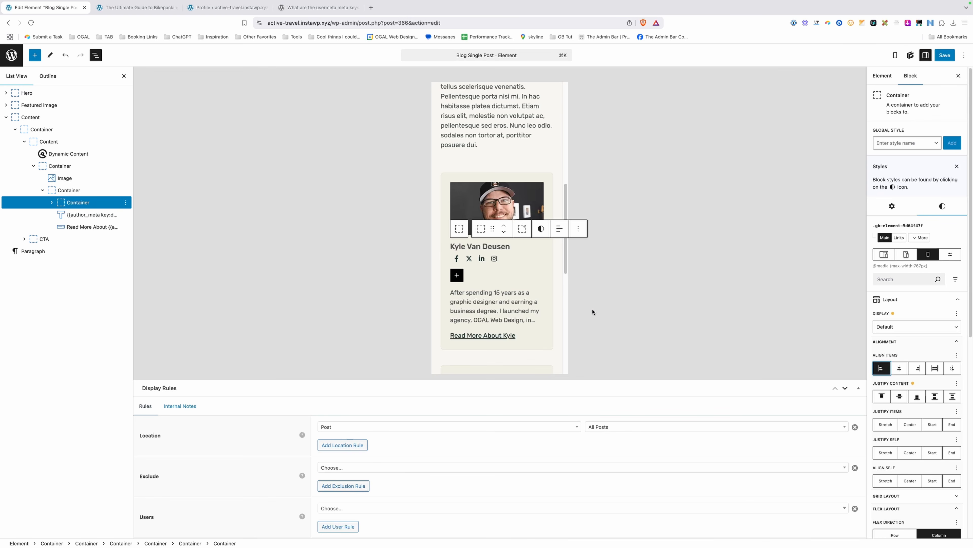
pyautogui.press('super+s')
pyautogui.click(157, 12)
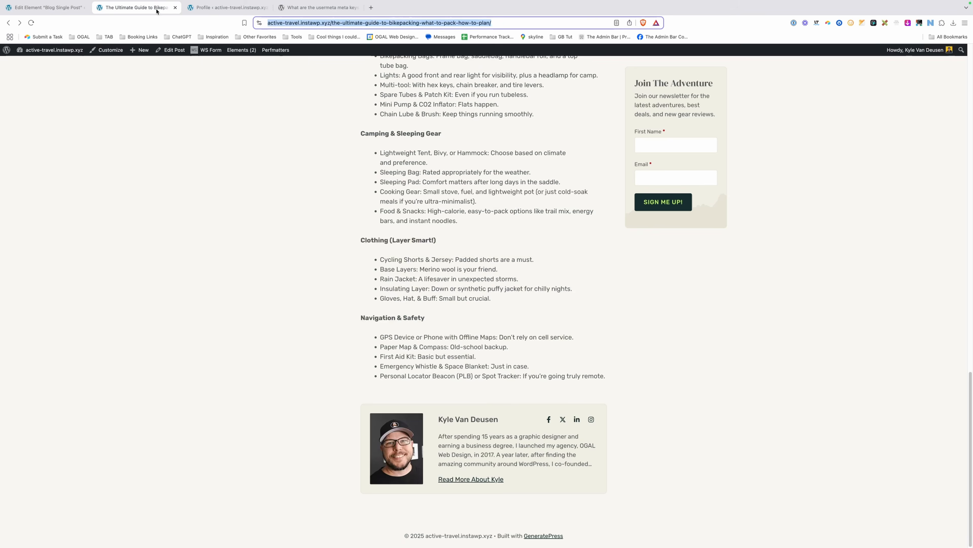
# Reload the article and check the author box in DevTools at 872 px and 567 px widths.
pyautogui.press('Return')
pyautogui.rightClick(234, 179)
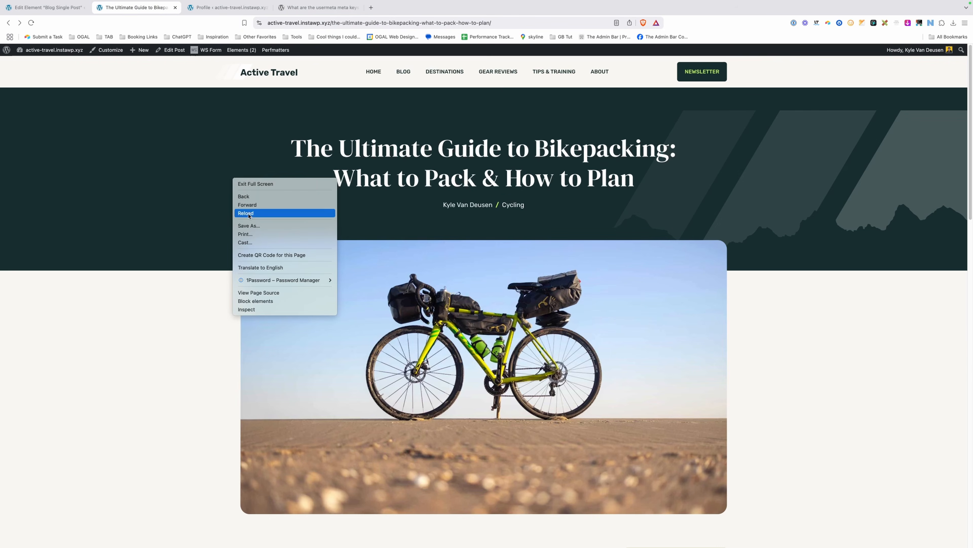
pyautogui.click(266, 313)
pyautogui.scroll(-15, 459, 306)
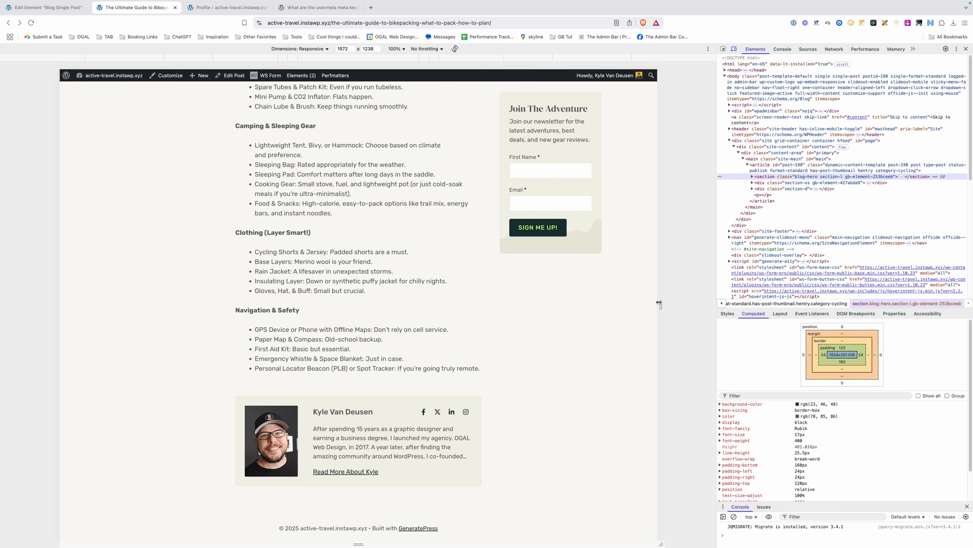
pyautogui.moveTo(659, 303); pyautogui.dragTo(527, 304)
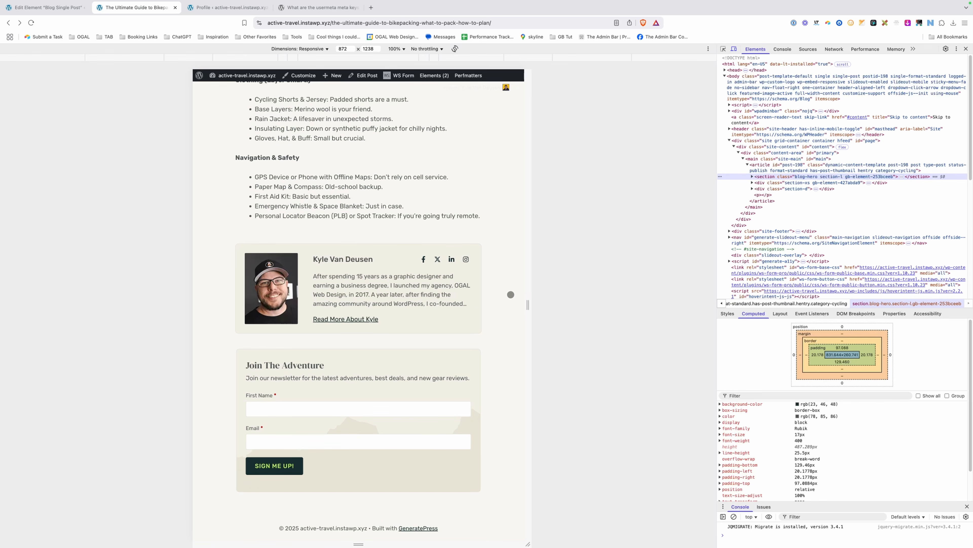
pyautogui.moveTo(528, 304); pyautogui.dragTo(471, 296)
pyautogui.scroll(-20, 363, 357)
pyautogui.scroll(3, 363, 357)
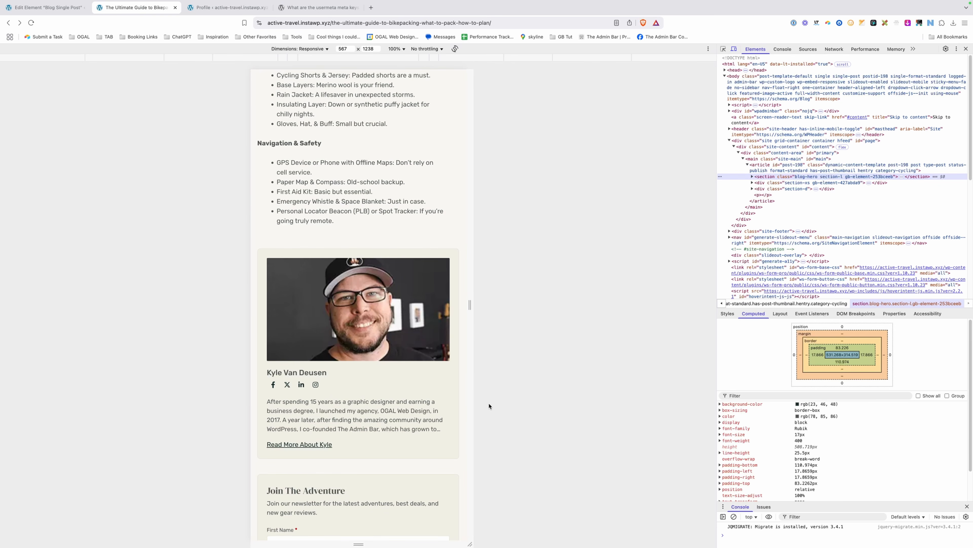
pyautogui.press('super+shift+m')
pyautogui.click(966, 49)
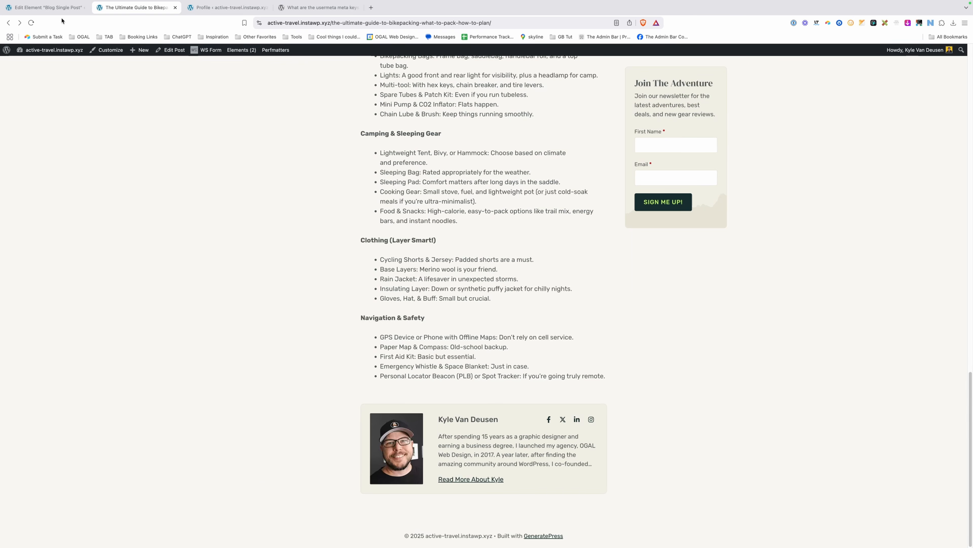
pyautogui.click(54, 7)
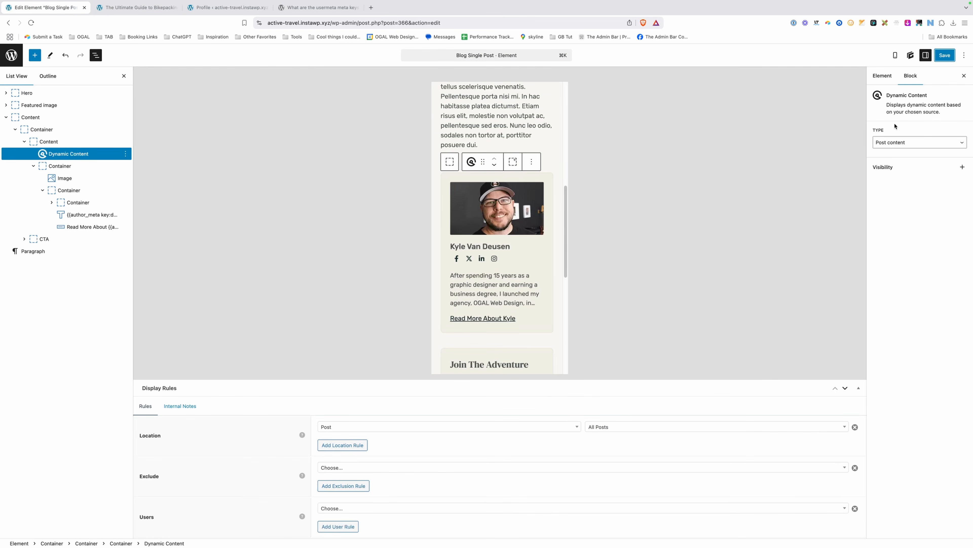
# Insert a Container below the post content, set its tag to section, and apply a section global style.
pyautogui.click(537, 200)
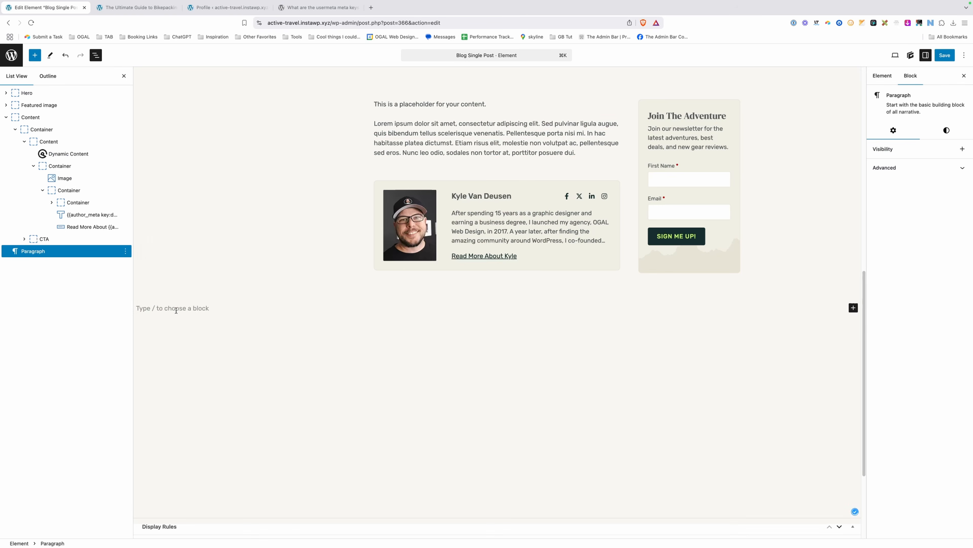
pyautogui.write('/con')
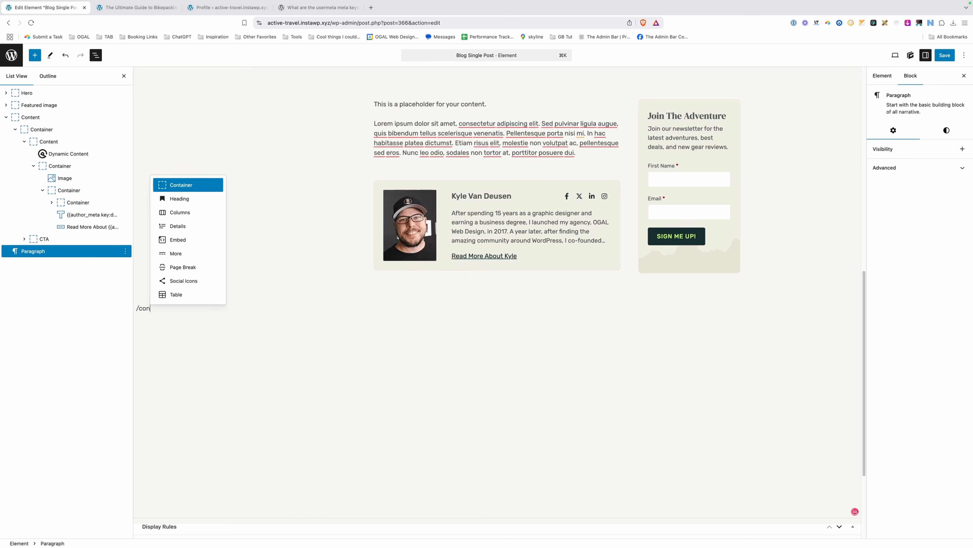
pyautogui.click(193, 185)
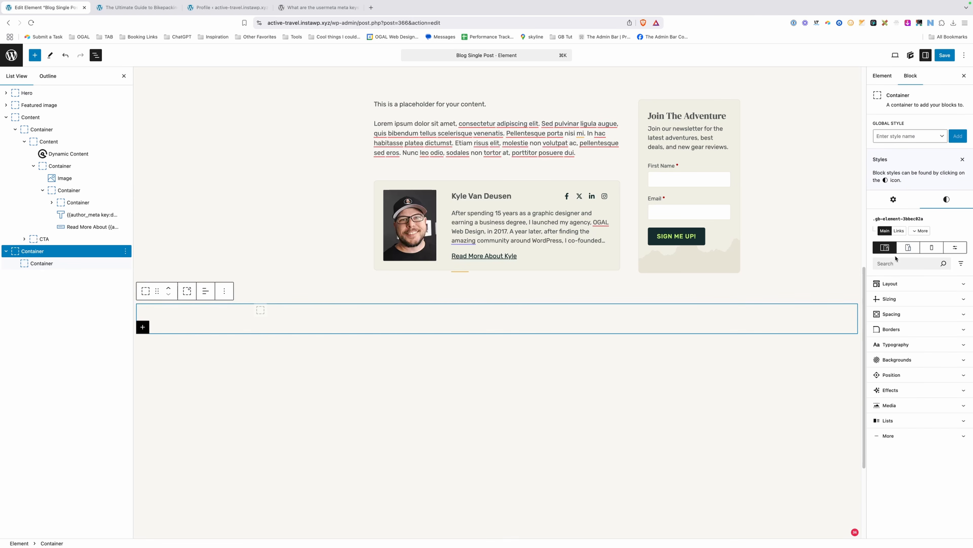
pyautogui.click(893, 201)
pyautogui.click(899, 232)
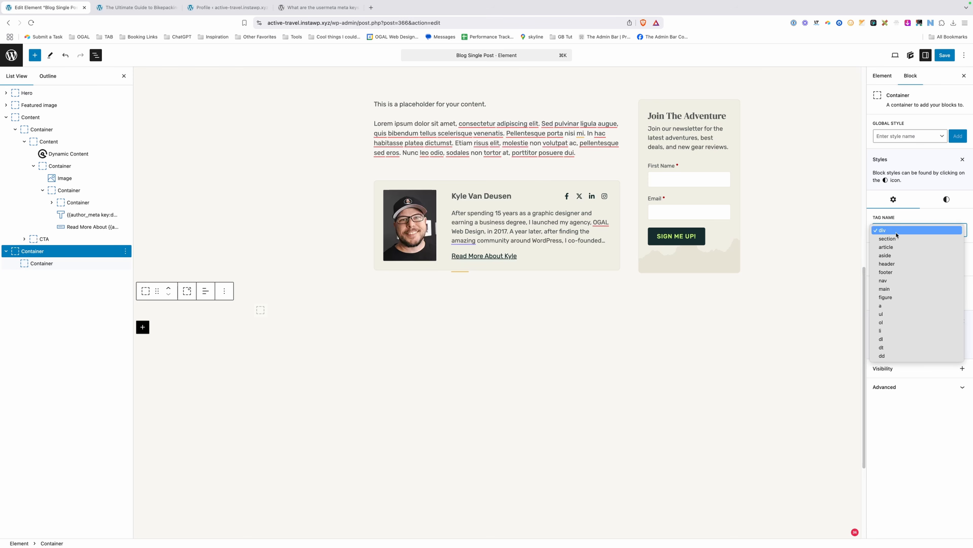
pyautogui.click(897, 244)
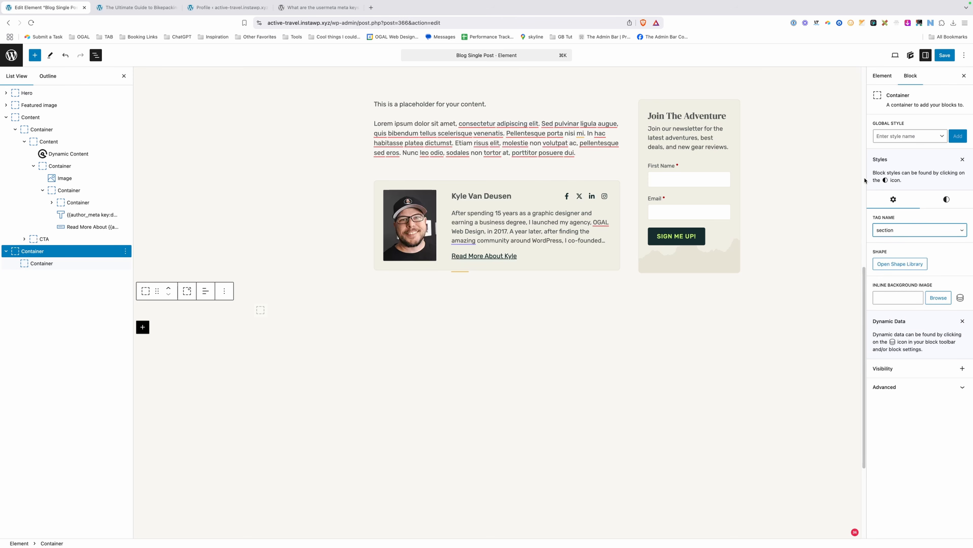
pyautogui.click(895, 136)
pyautogui.click(895, 152)
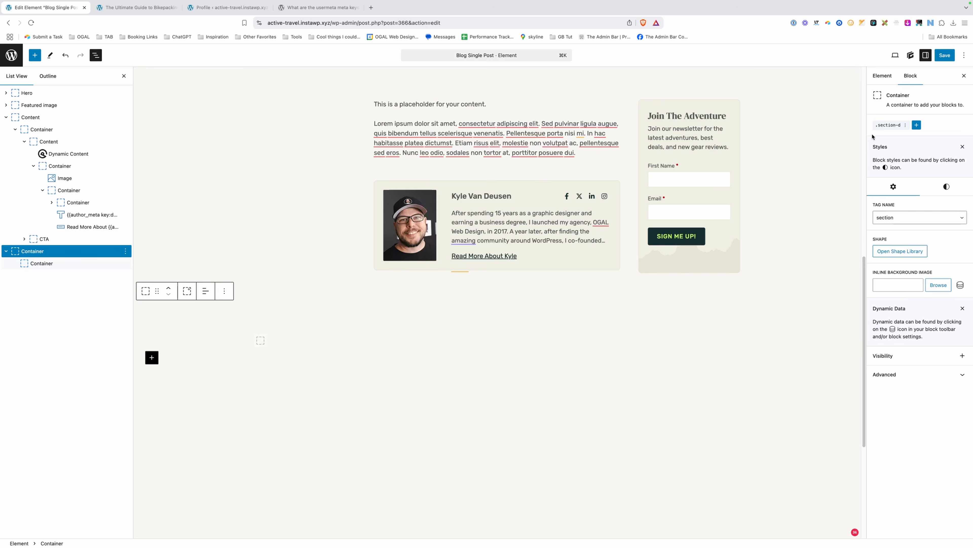
# Create the additional-articles-section global style with a sand background colour.
pyautogui.click(916, 125)
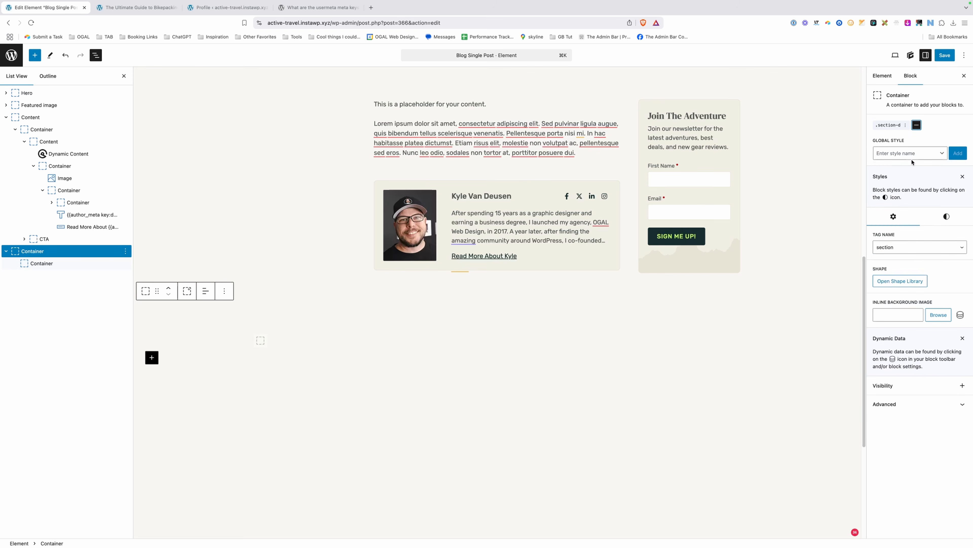
pyautogui.click(914, 155)
pyautogui.write('addition')
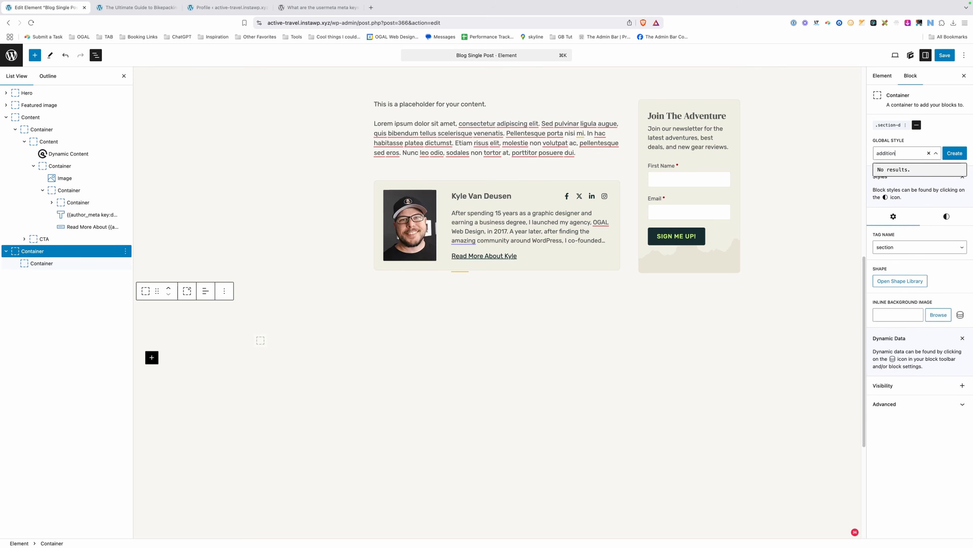
pyautogui.write('al-articles-section')
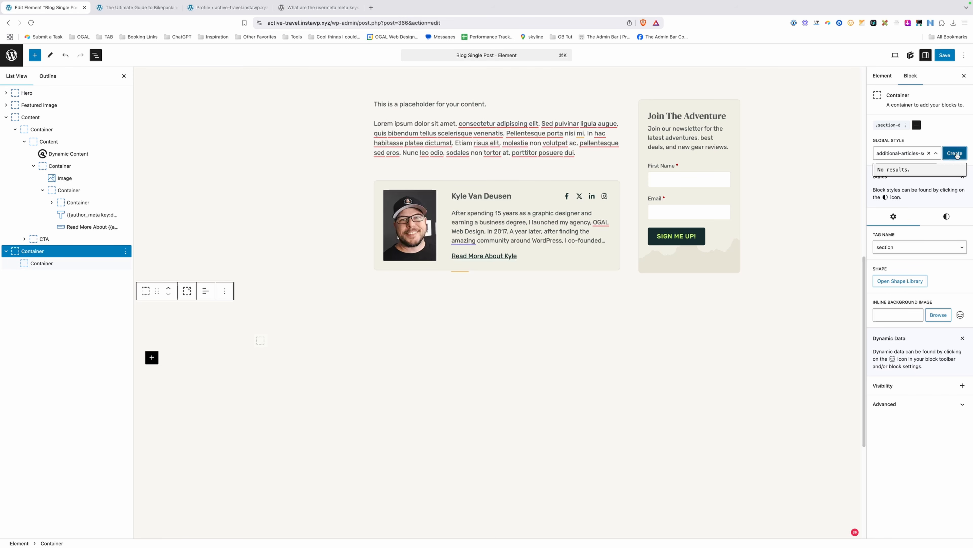
pyautogui.click(954, 153)
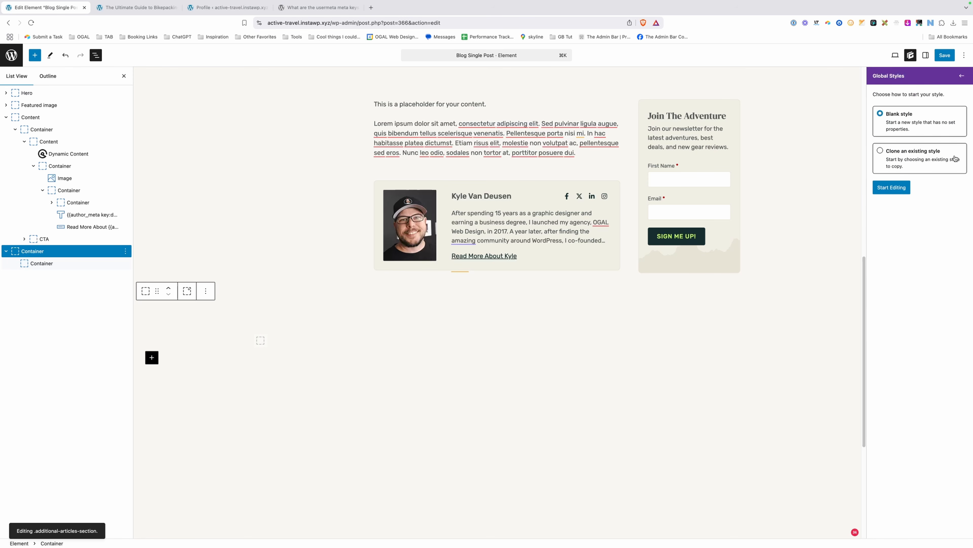
pyautogui.click(892, 187)
pyautogui.click(904, 236)
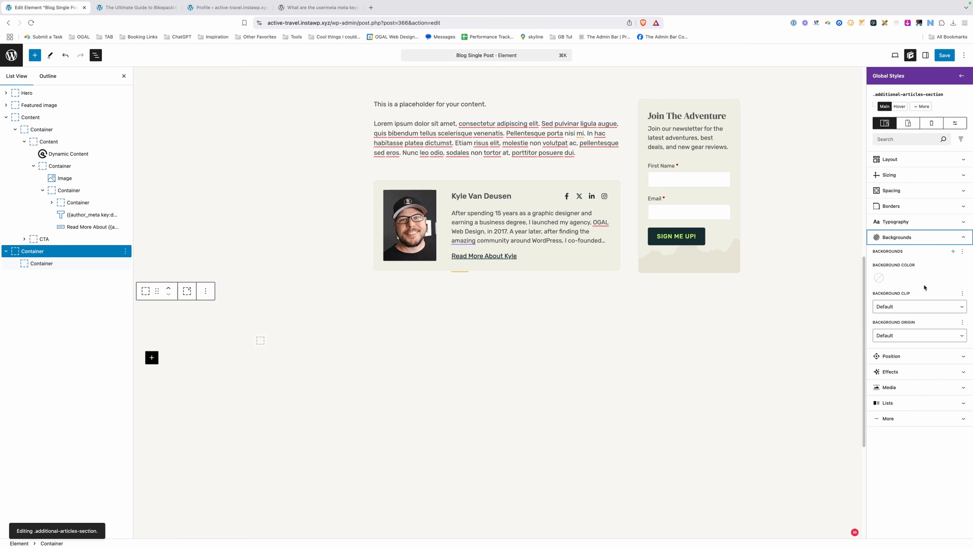
pyautogui.click(880, 278)
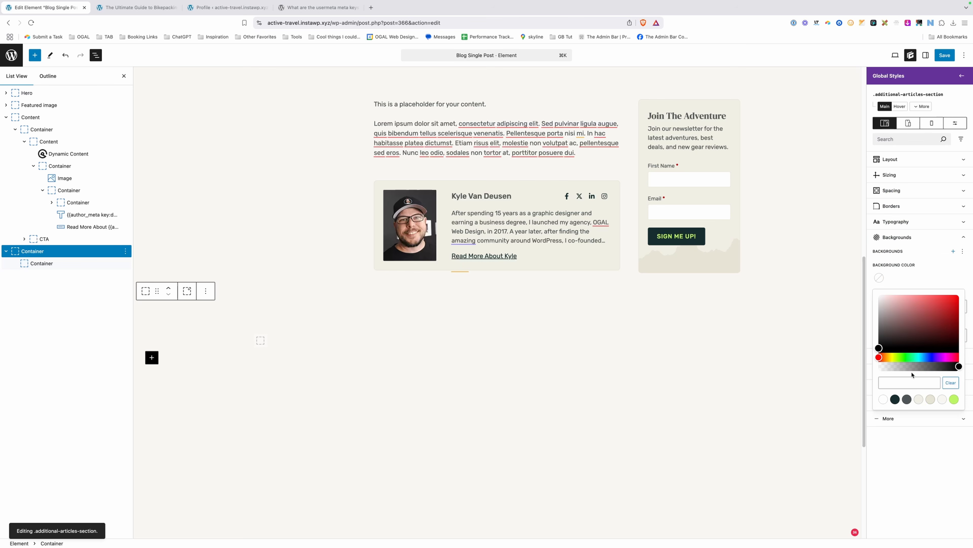
pyautogui.click(919, 399)
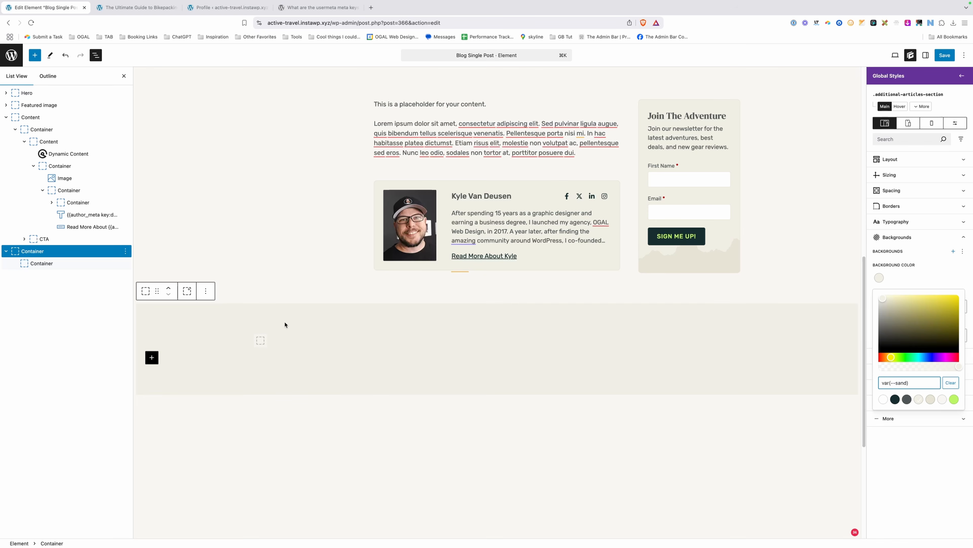
# Add a 'More Adventures' headline inside the inner container with a paragraph below it.
pyautogui.click(264, 344)
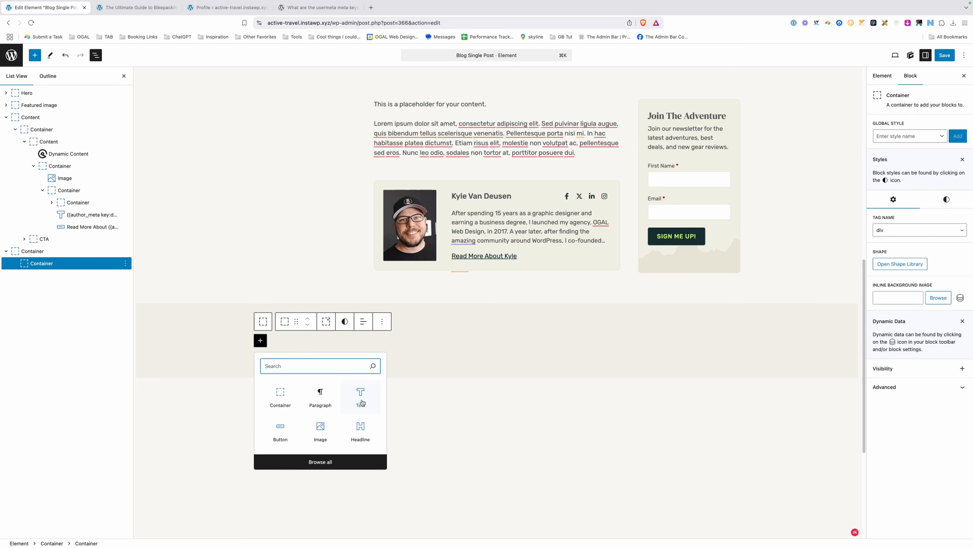
pyautogui.click(361, 398)
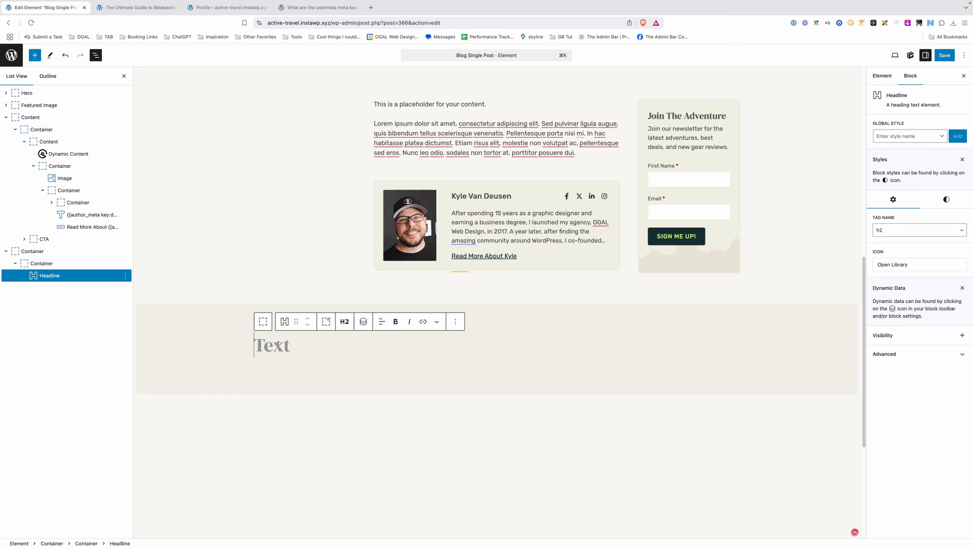
pyautogui.scroll(-1, 279, 345)
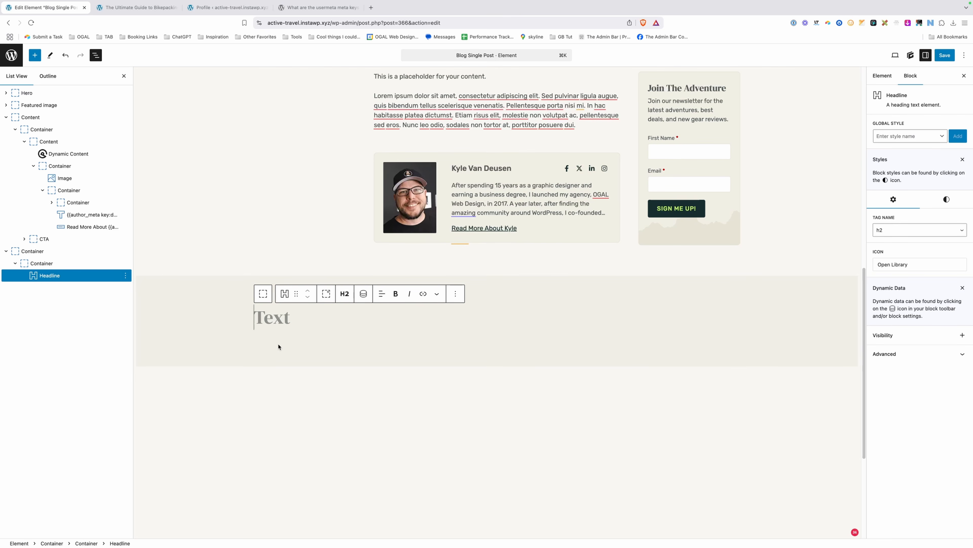
pyautogui.write('More Adventures')
pyautogui.press('Return')
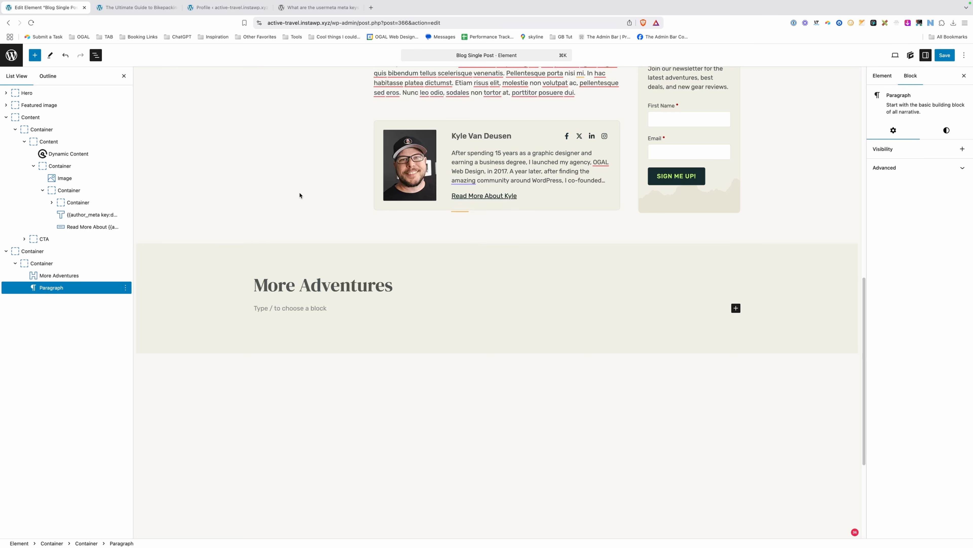
pyautogui.click(229, 7)
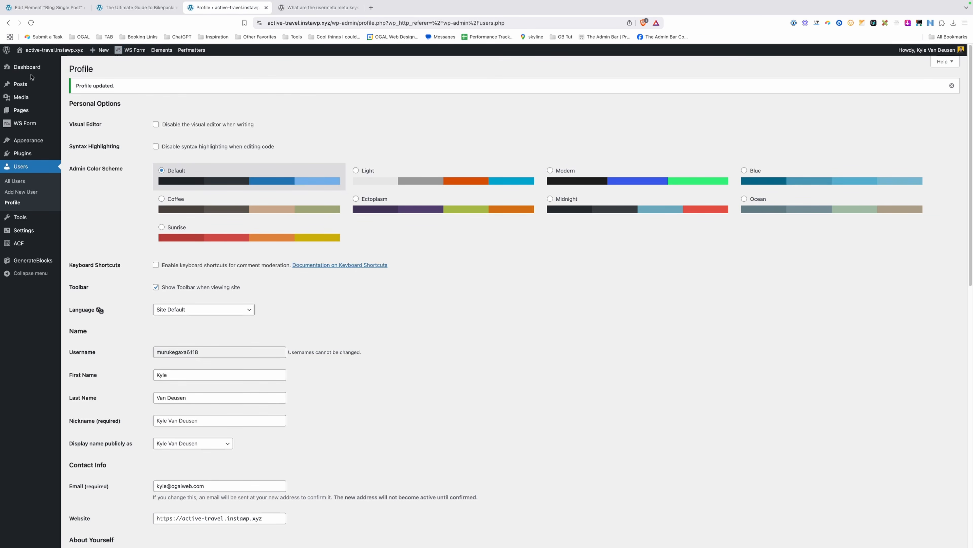
# From the Blog page, edit the Blog Loop element and copy its Query block.
pyautogui.click(45, 64)
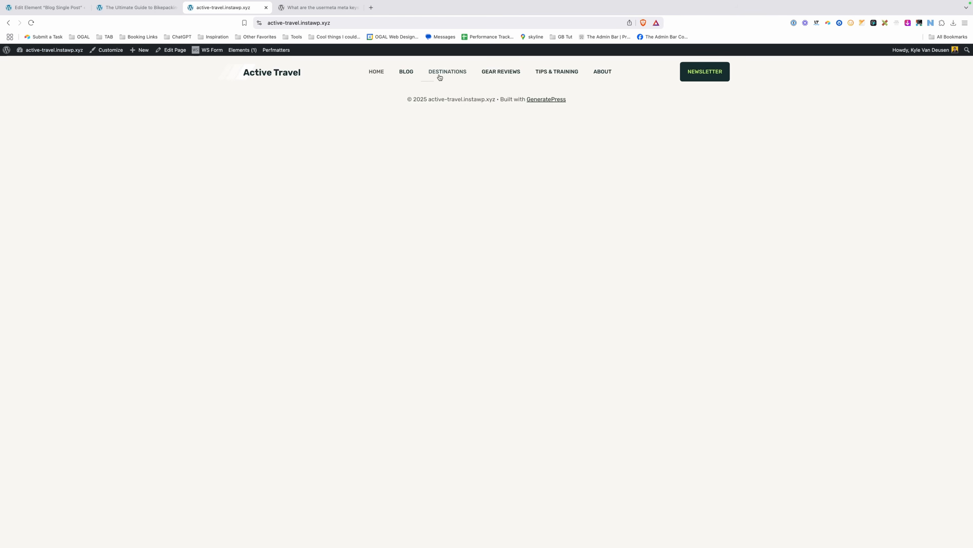
pyautogui.click(404, 72)
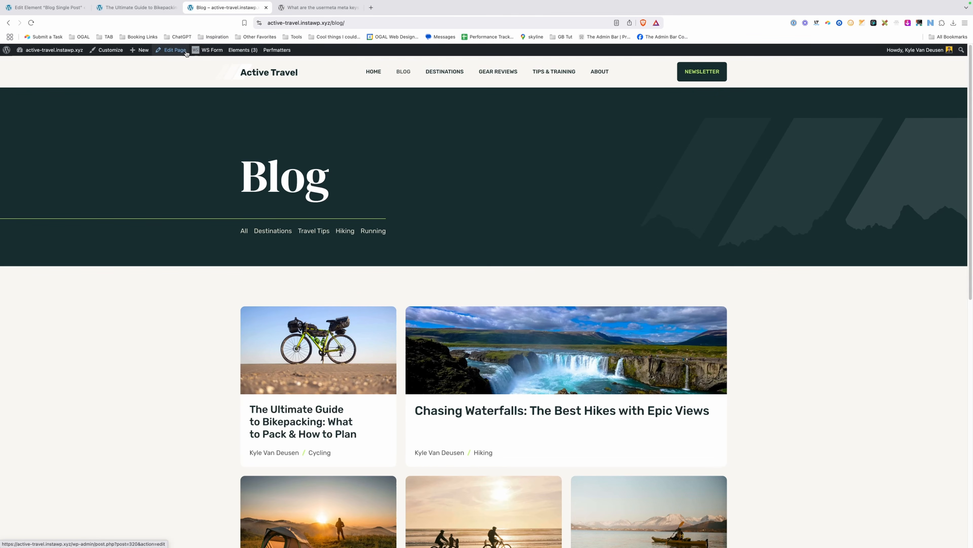
pyautogui.moveTo(236, 51)
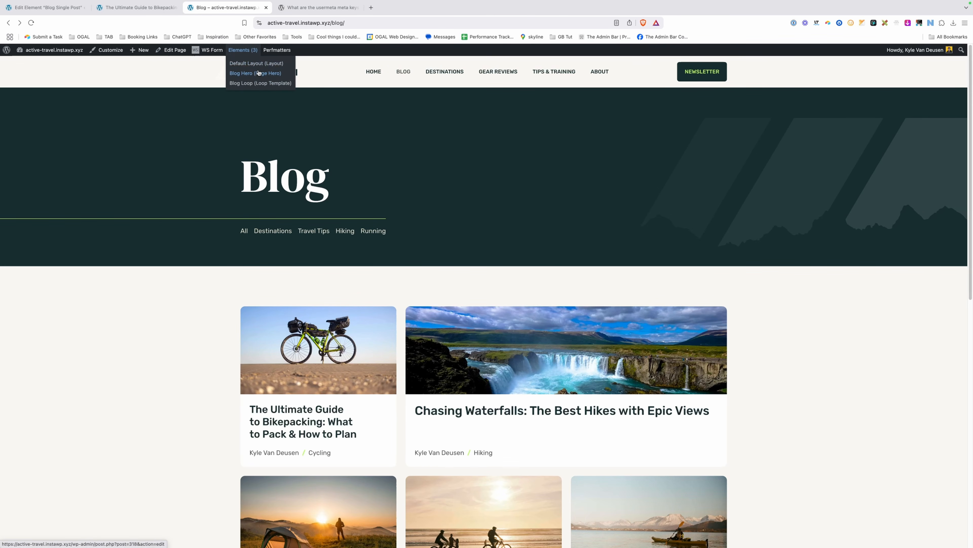
pyautogui.click(257, 83)
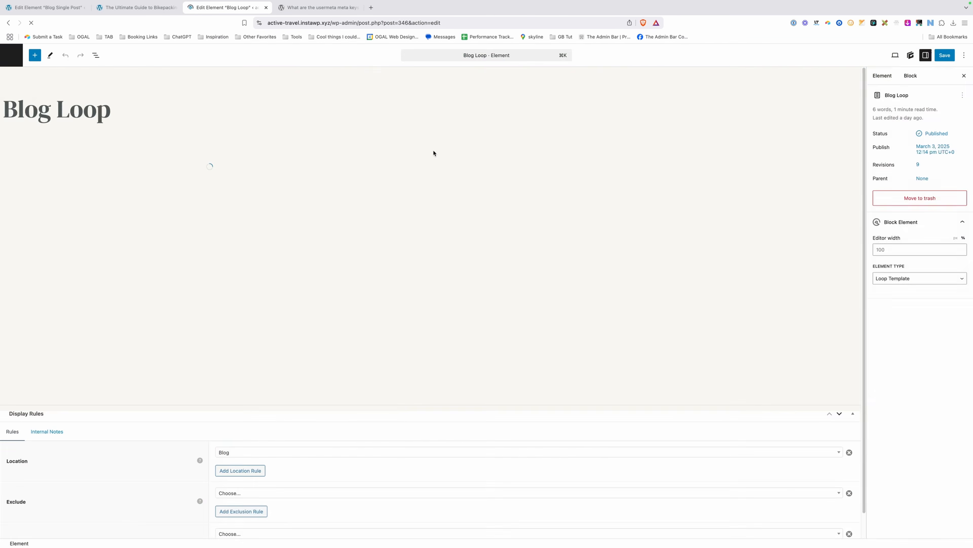
pyautogui.click(231, 178)
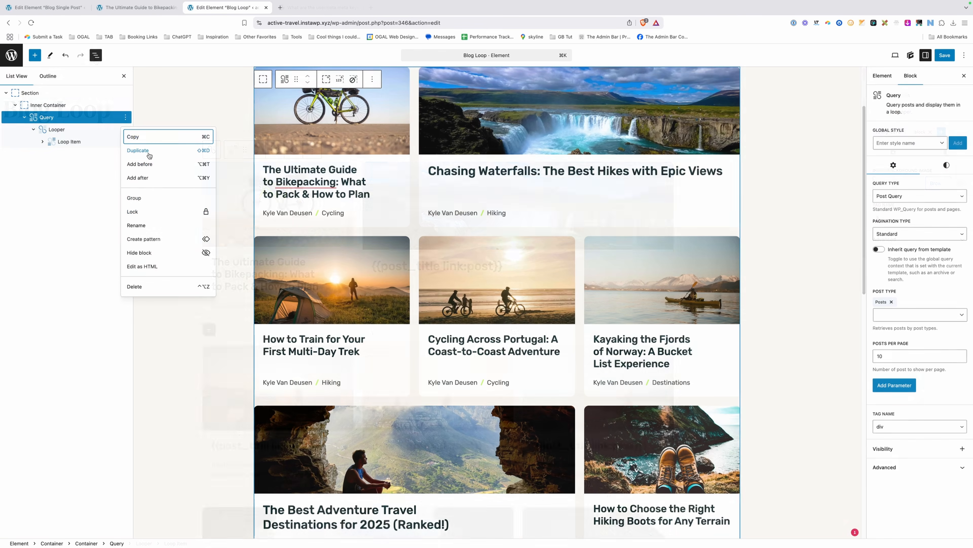
pyautogui.click(149, 143)
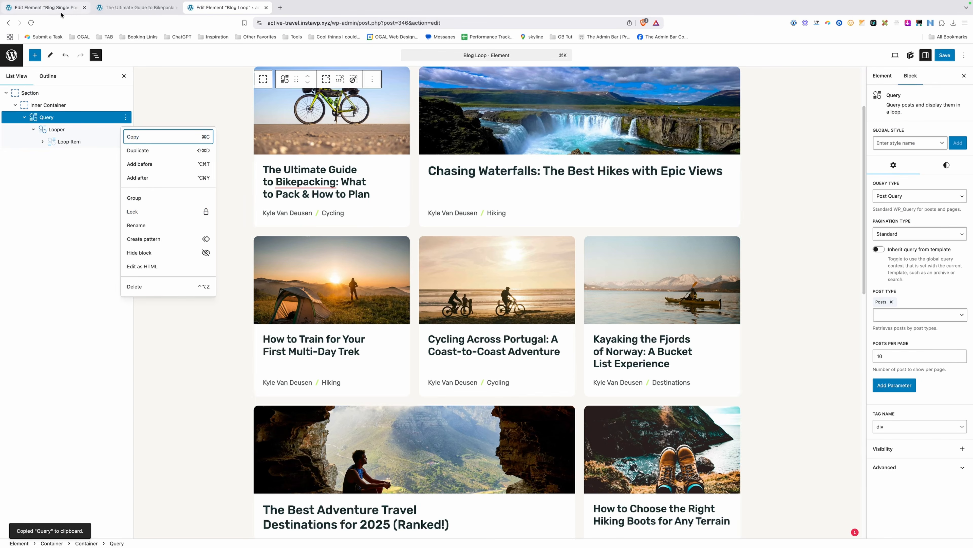
# Paste the Query block under More Adventures in the Blog Single Post element.
pyautogui.click(45, 7)
pyautogui.press('Return')
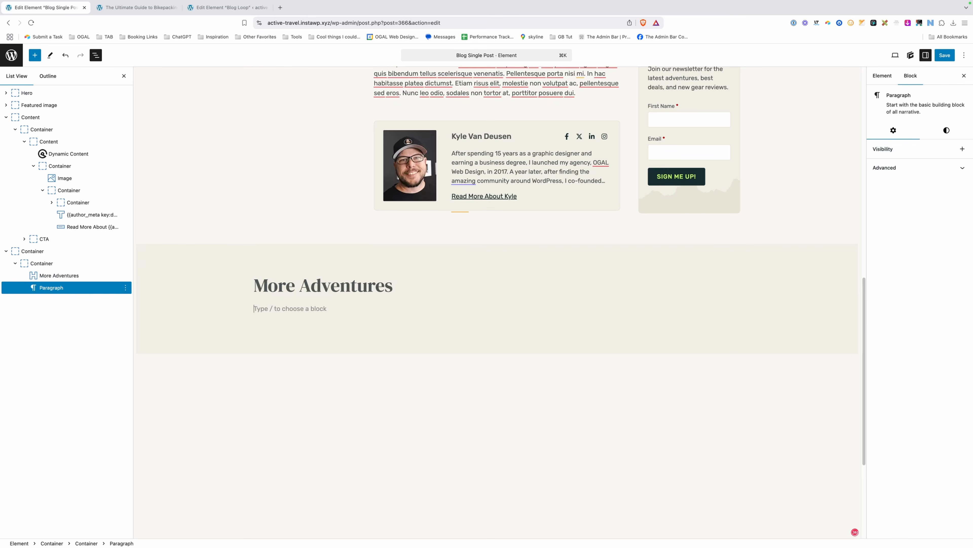
pyautogui.press('super+v')
# Change the More Adventures Query block's Posts per page from 10 to 5 and save the element.
pyautogui.scroll(-4, 435, 293)
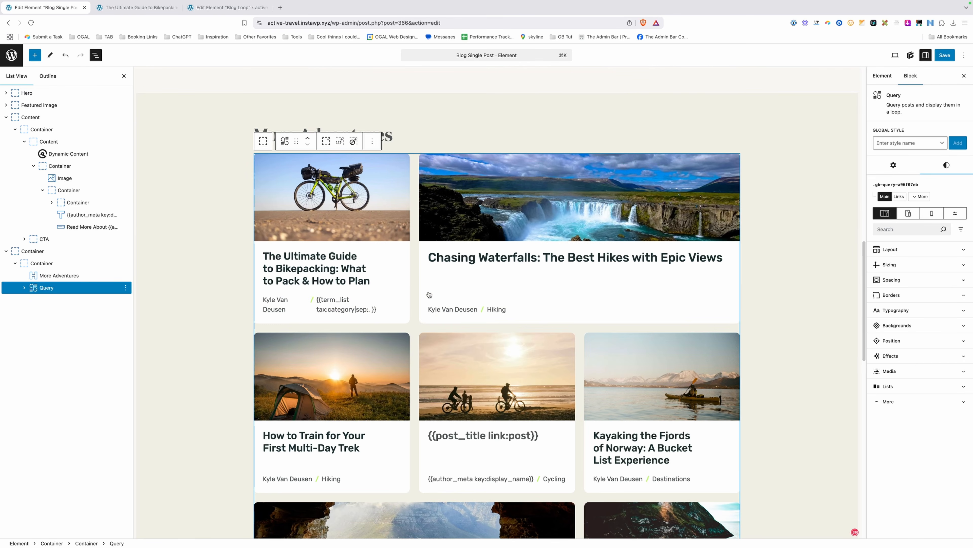
pyautogui.scroll(-2, 435, 293)
pyautogui.scroll(-3, 435, 293)
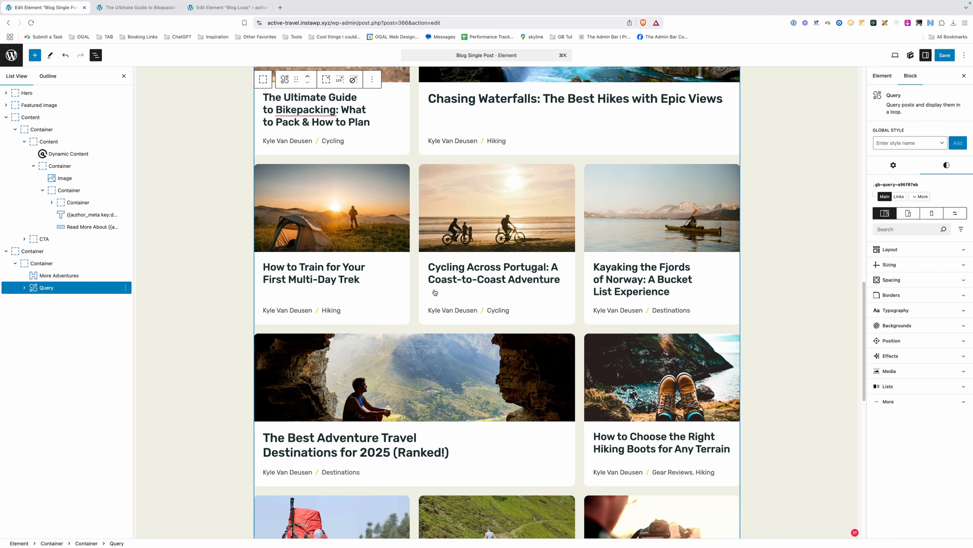
pyautogui.scroll(4, 437, 292)
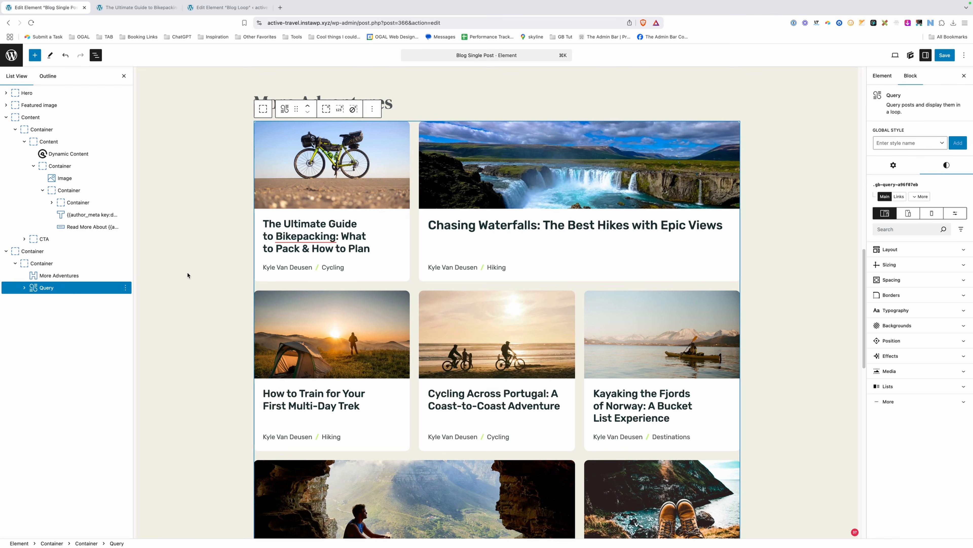
pyautogui.click(88, 291)
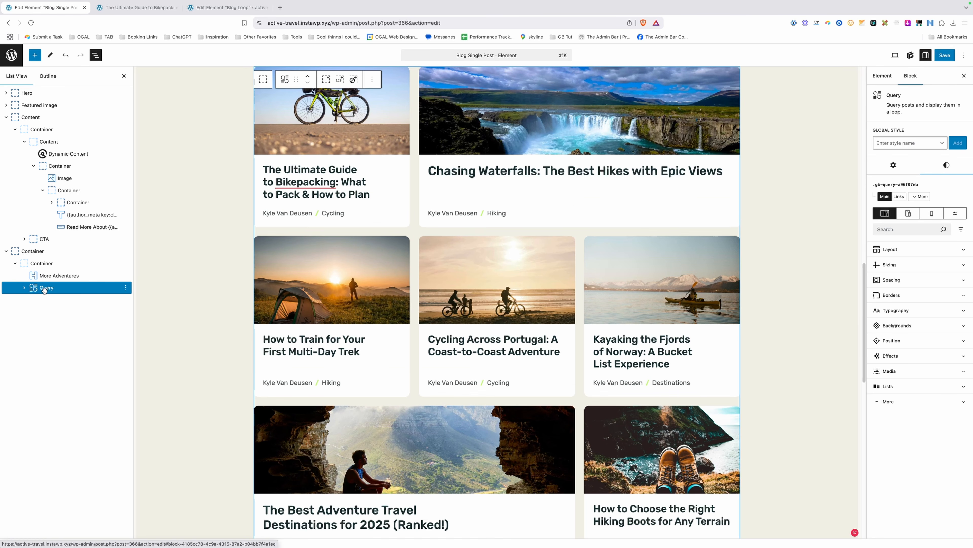
pyautogui.click(897, 167)
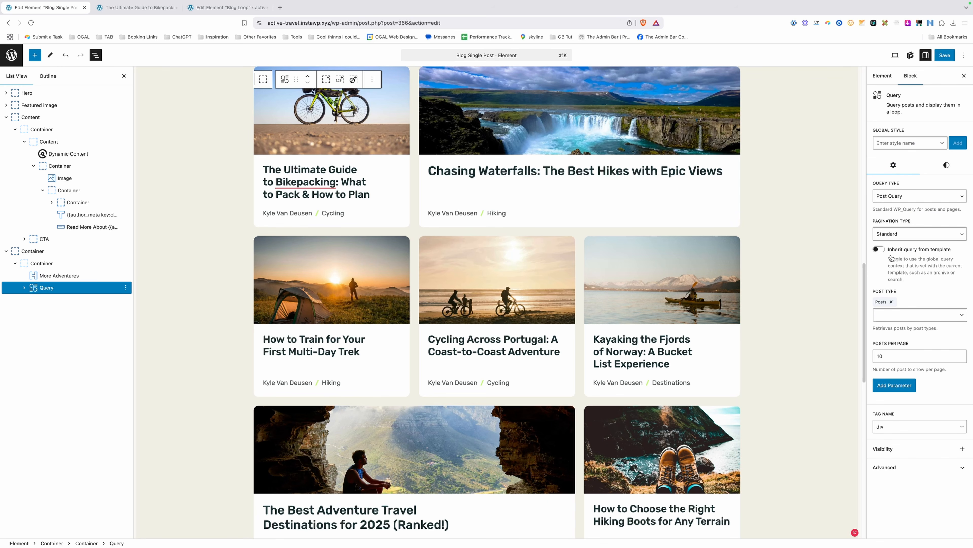
pyautogui.scroll(2, 758, 318)
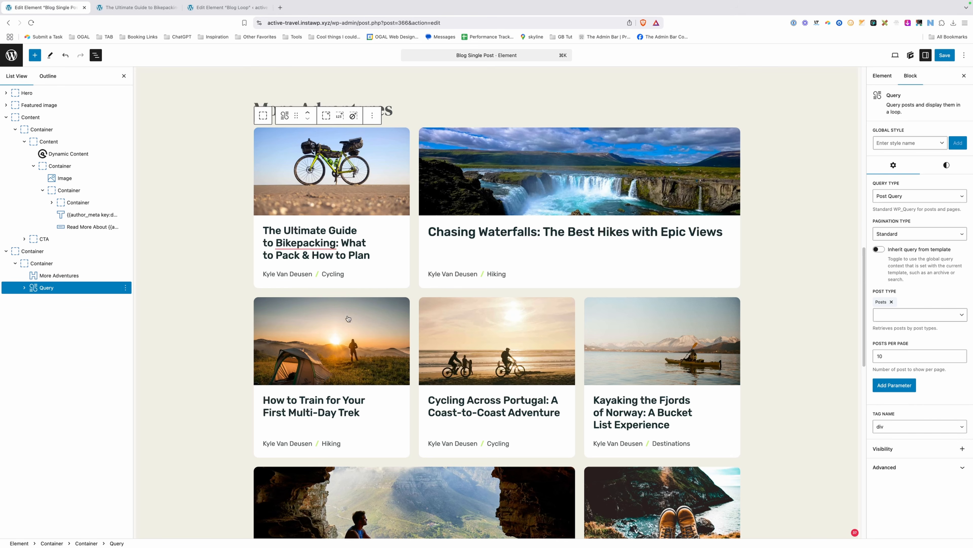
pyautogui.press('Tab')
pyautogui.write('5')
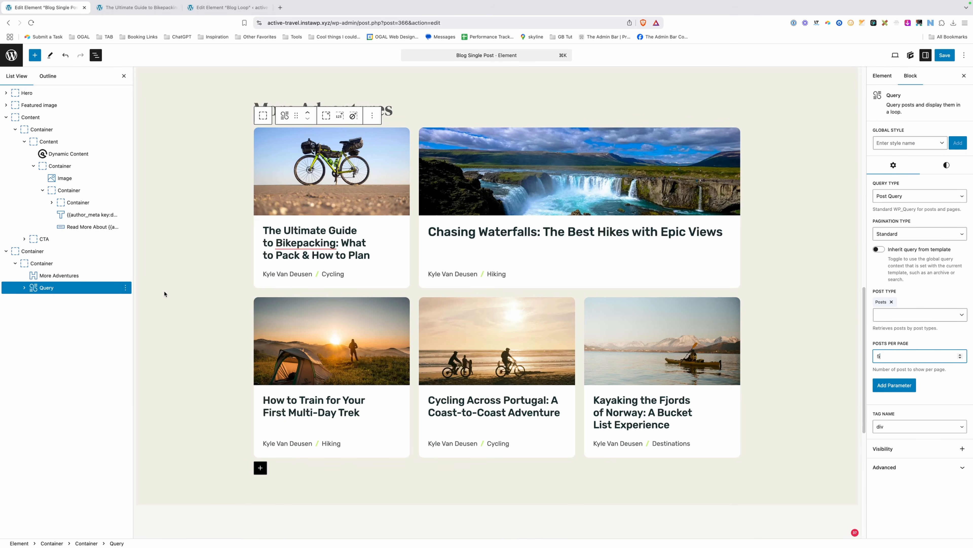
pyautogui.scroll(1, 164, 294)
pyautogui.press('super+s')
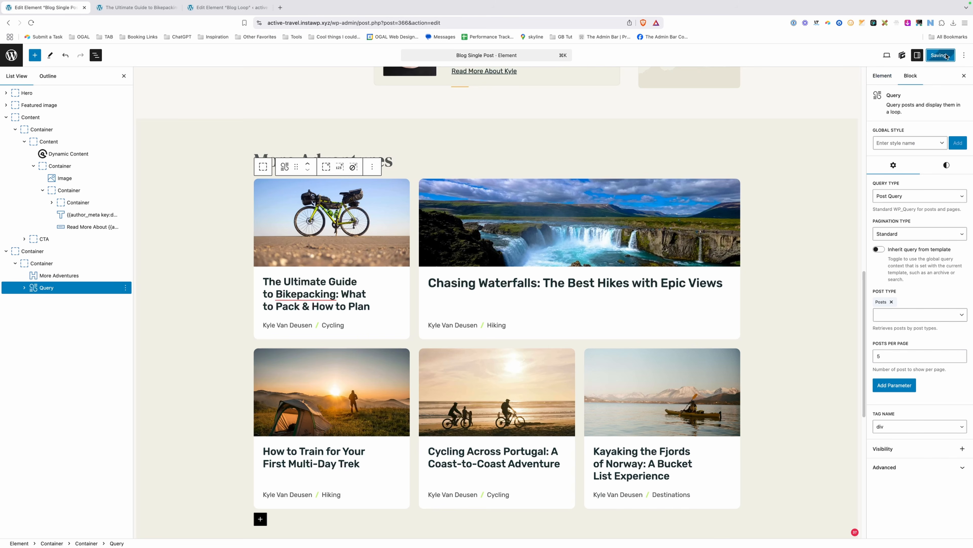
# Reload the live bikepacking post and check More Adventures now shows five post cards.
pyautogui.click(132, 7)
pyautogui.click(310, 26)
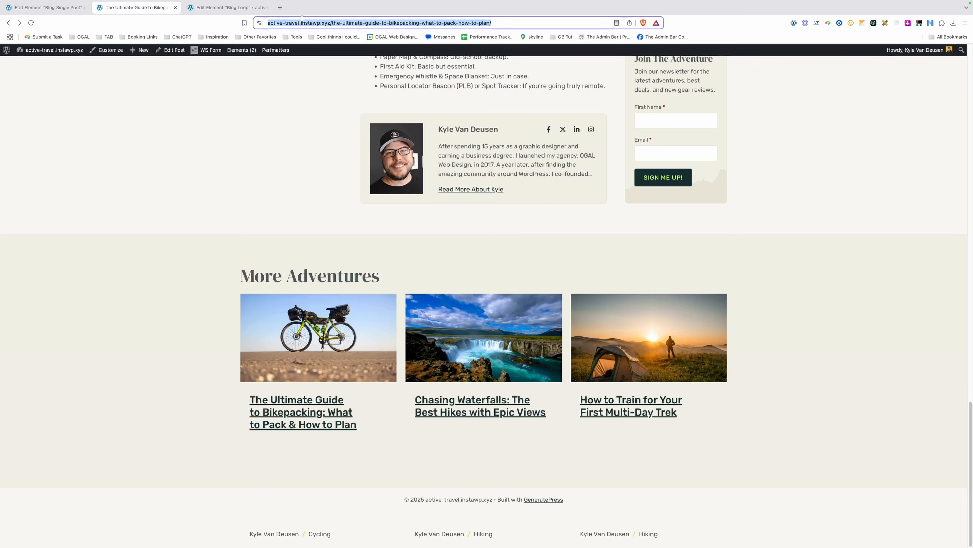
pyautogui.press('Return')
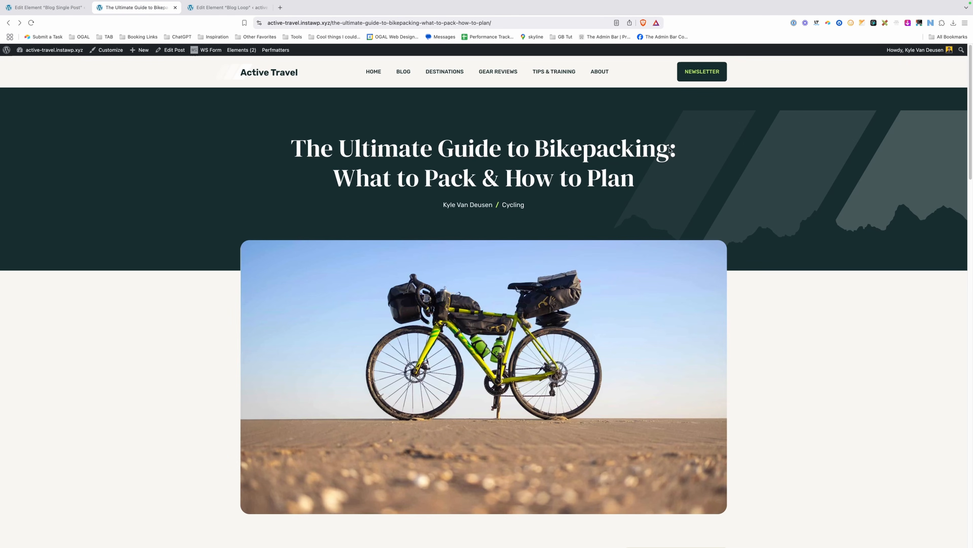
pyautogui.scroll(-15, 538, 196)
pyautogui.scroll(-10, 505, 220)
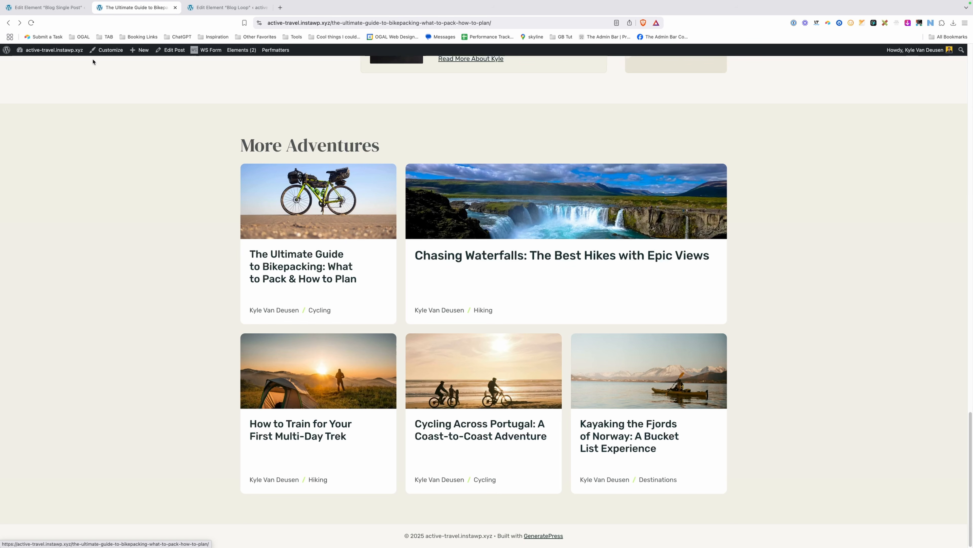
pyautogui.click(57, 7)
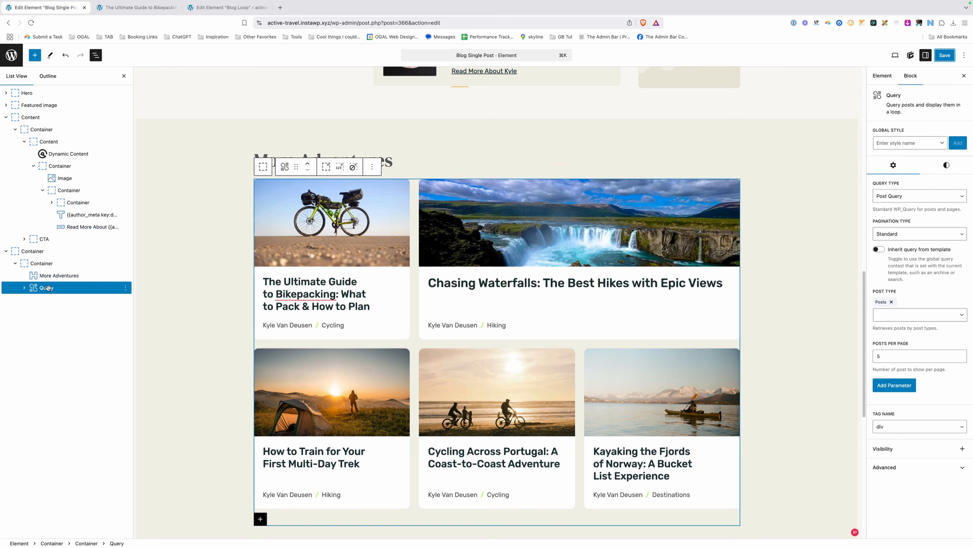
# Add an Exclude posts parameter set to Current Post to the query and save.
pyautogui.click(901, 387)
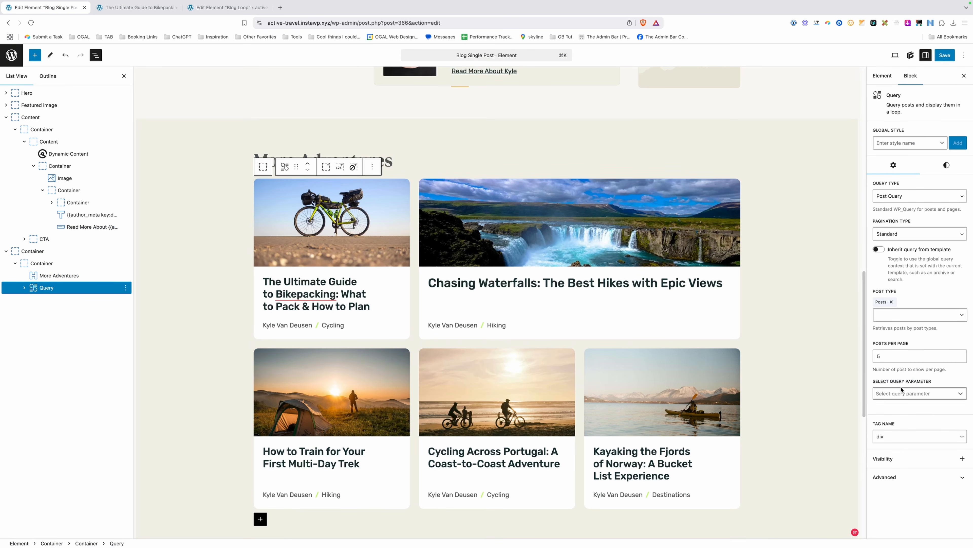
pyautogui.click(907, 394)
pyautogui.scroll(-3, 906, 362)
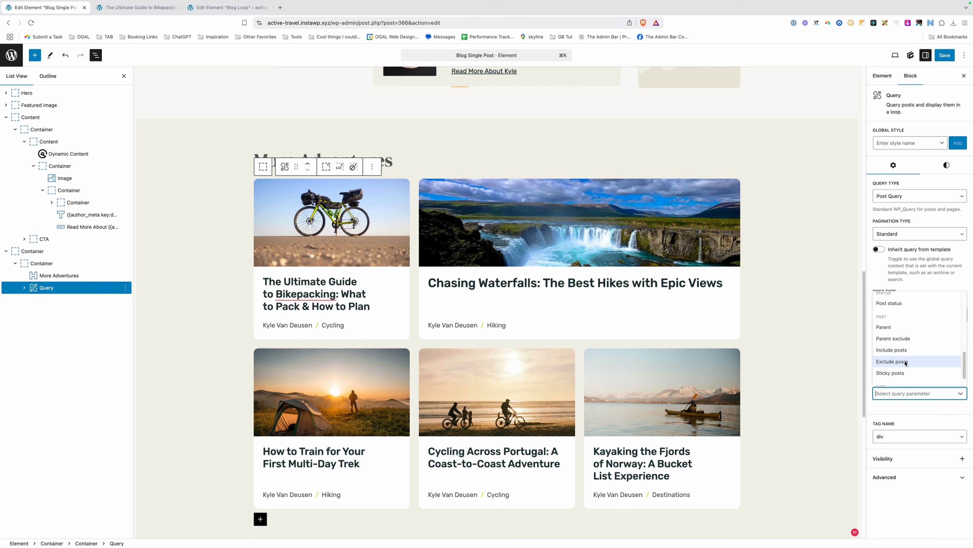
pyautogui.click(912, 362)
pyautogui.click(905, 397)
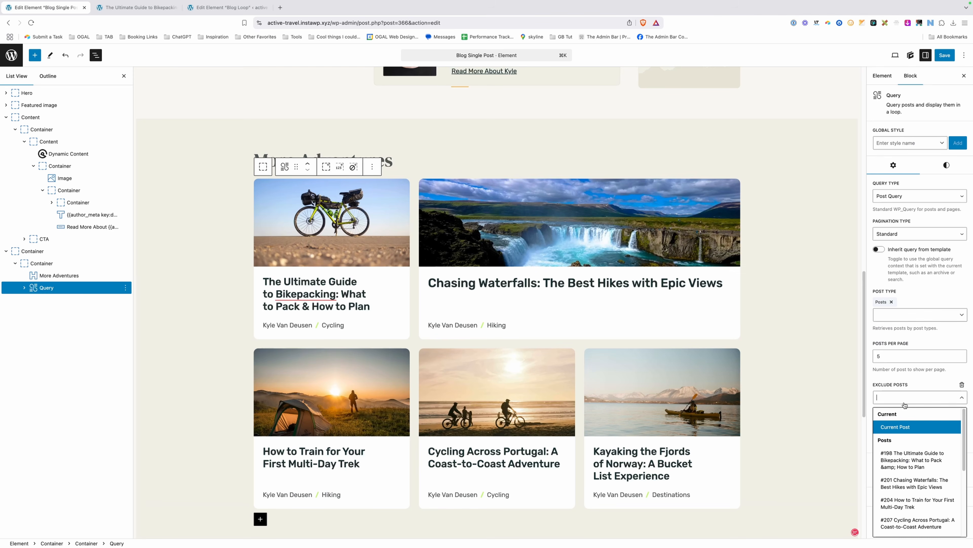
pyautogui.click(894, 428)
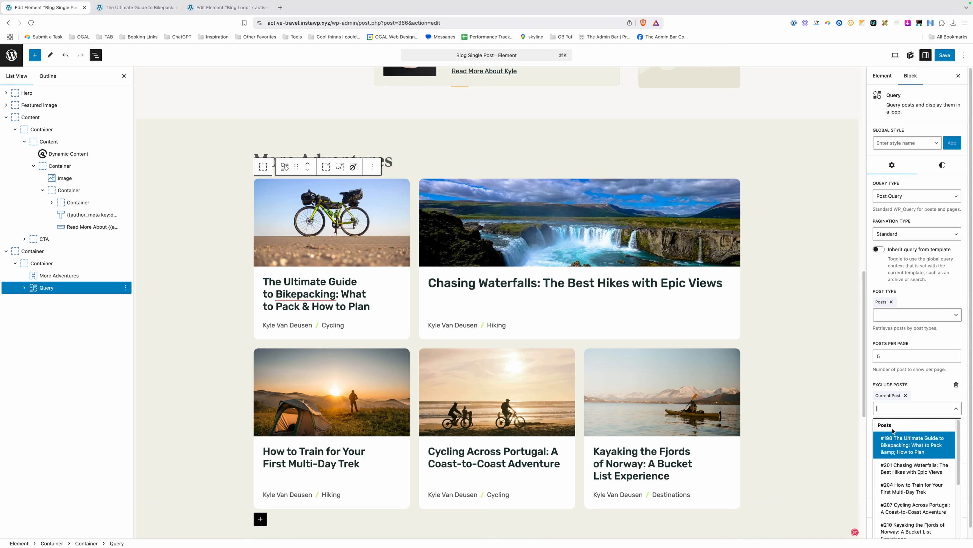
pyautogui.click(945, 55)
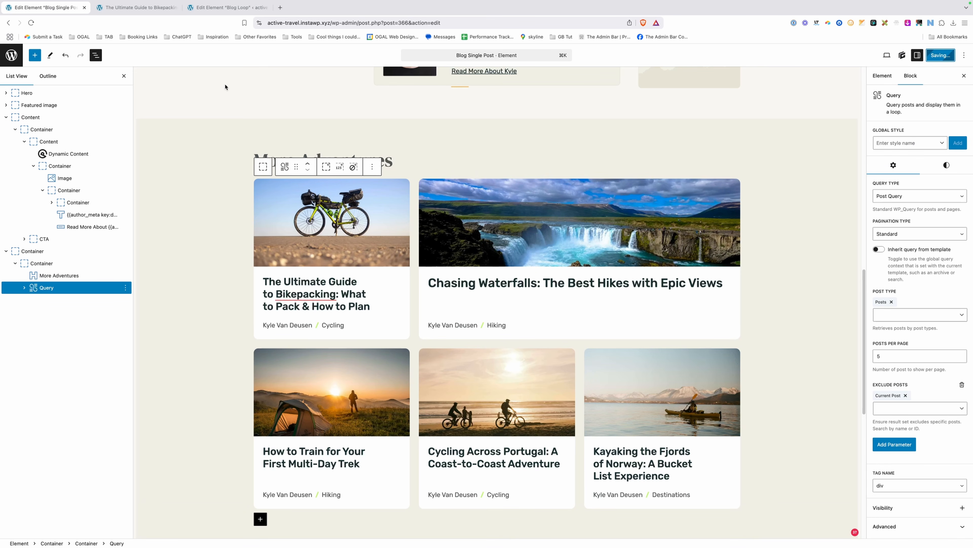
# Reload the bikepacking post to confirm it no longer appears under More Adventures.
pyautogui.click(132, 10)
pyautogui.click(311, 24)
pyautogui.press('Return')
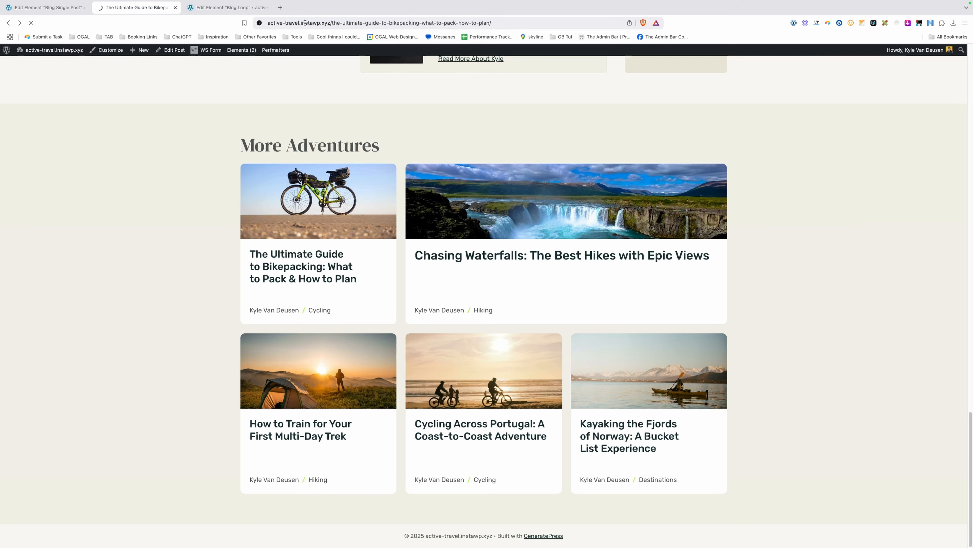
pyautogui.scroll(-15, 214, 212)
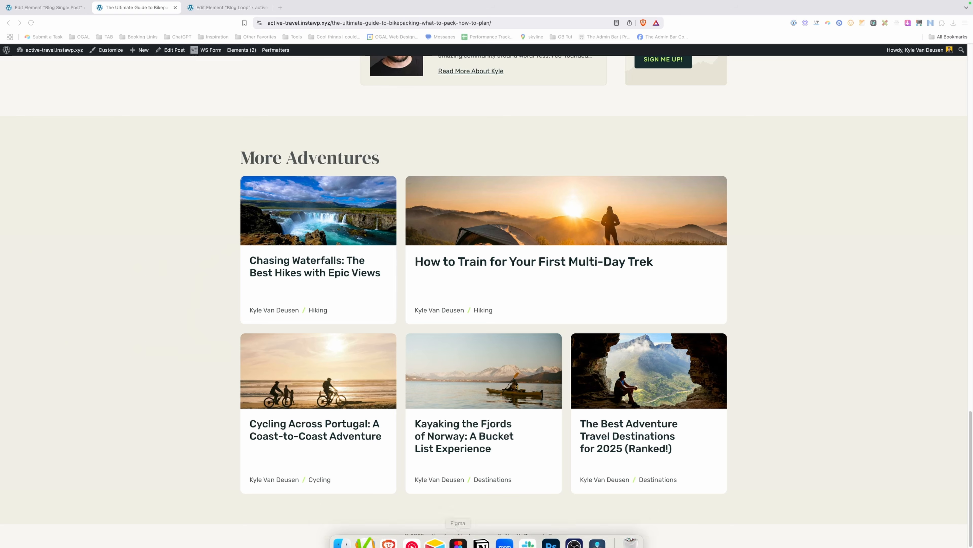
pyautogui.click(458, 531)
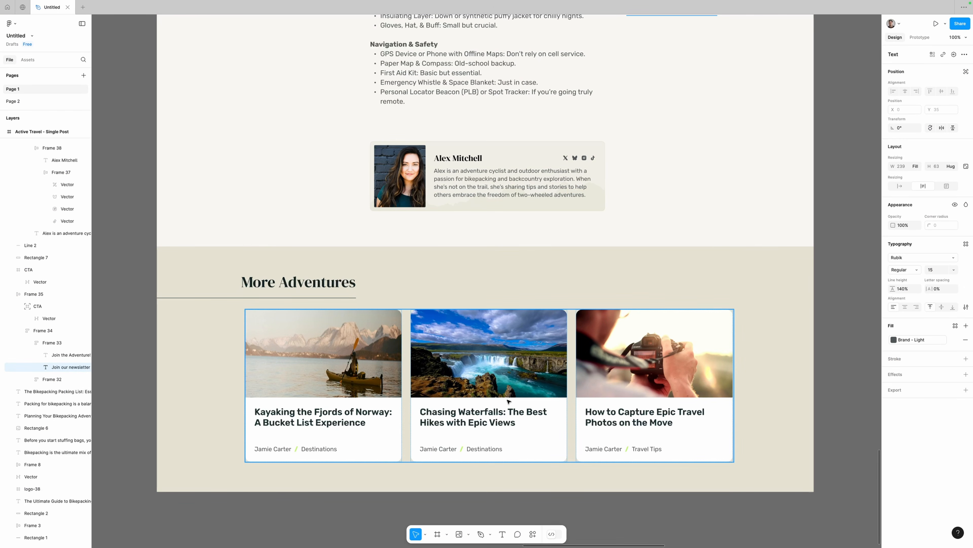
# In Figma, inspect Line 2, the 524-wide underline extending left past the More Adventures heading.
pyautogui.click(204, 298)
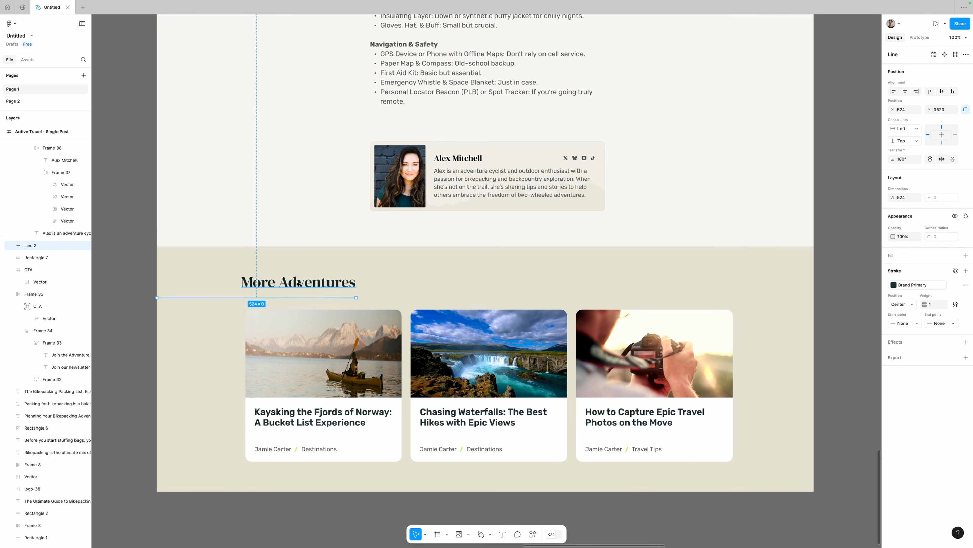
pyautogui.scroll(-10, 298, 278)
pyautogui.moveTo(216, 227); pyautogui.dragTo(486, 413)
pyautogui.scroll(8, 320, 154)
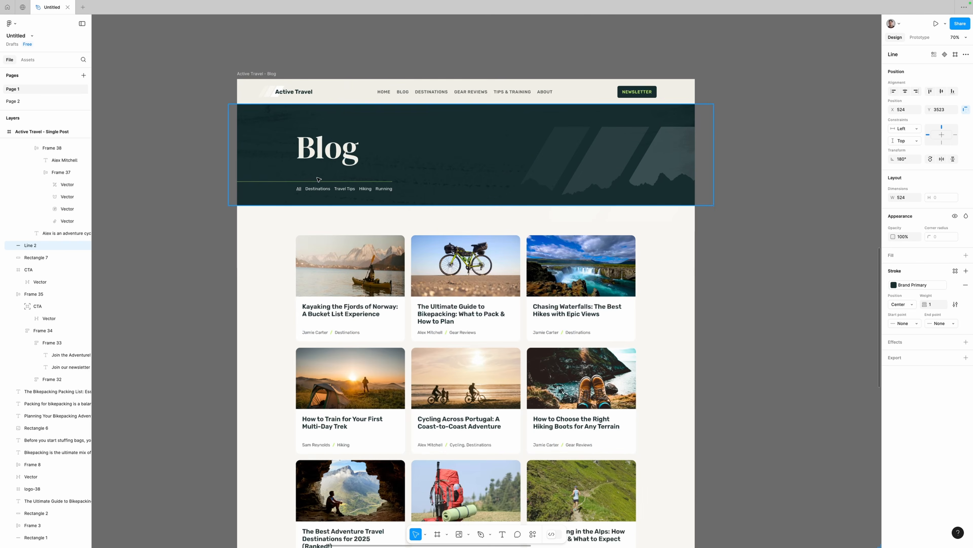
pyautogui.moveTo(806, 325); pyautogui.dragTo(153, 111)
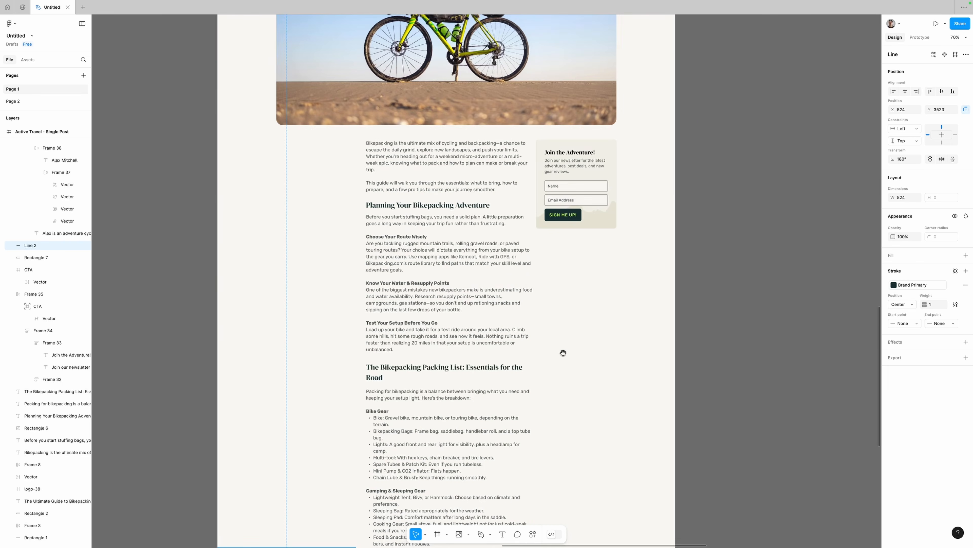
pyautogui.moveTo(564, 354); pyautogui.dragTo(484, 141)
pyautogui.moveTo(379, 382); pyautogui.dragTo(400, 157)
pyautogui.moveTo(301, 333); pyautogui.dragTo(374, 215)
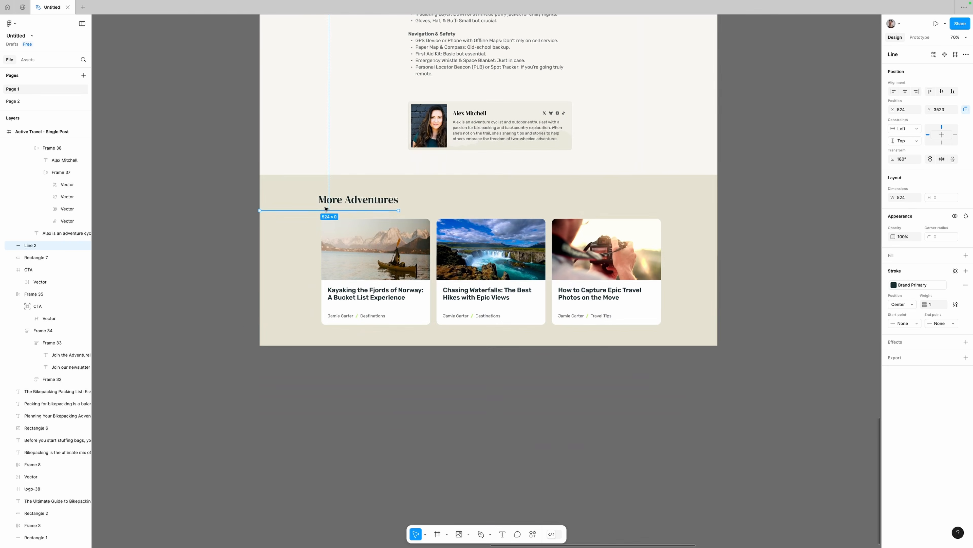
pyautogui.scroll(4, 349, 180)
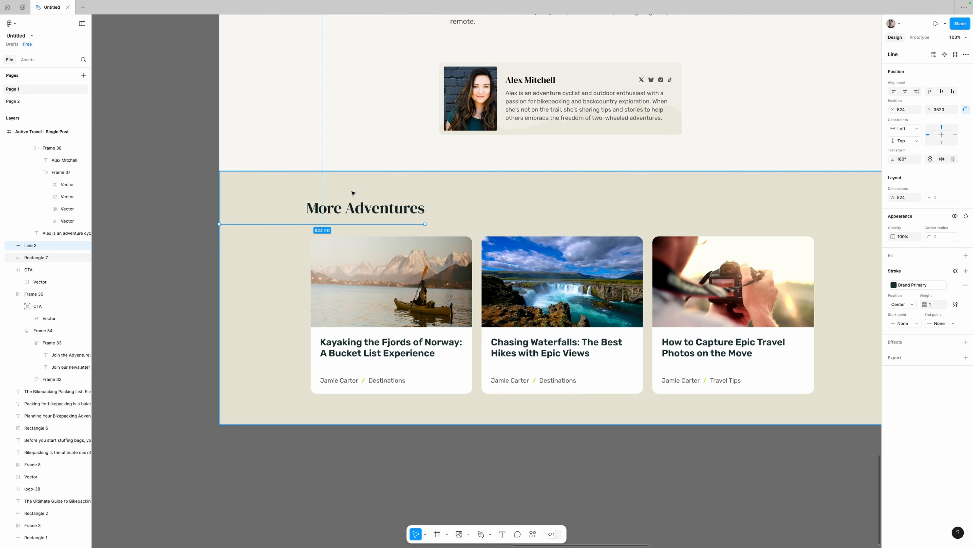
pyautogui.click(364, 534)
pyautogui.click(389, 156)
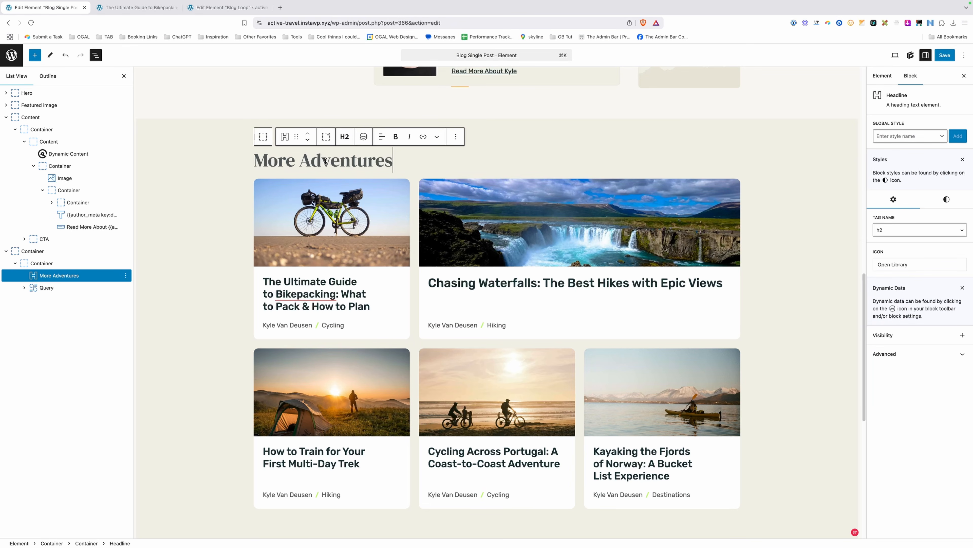
# Wrap the More Adventures heading in a container and give it a new .decoration-underline global style.
pyautogui.click(327, 140)
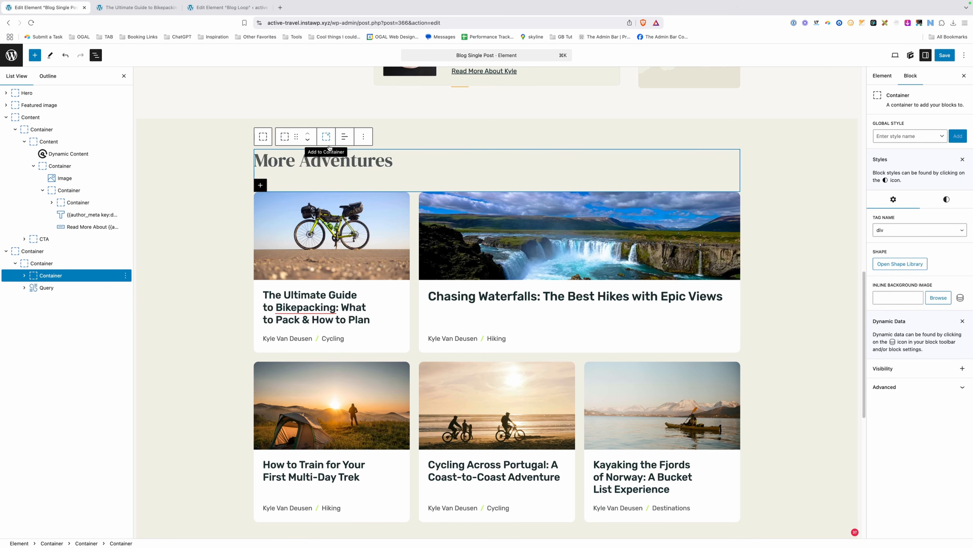
pyautogui.click(366, 162)
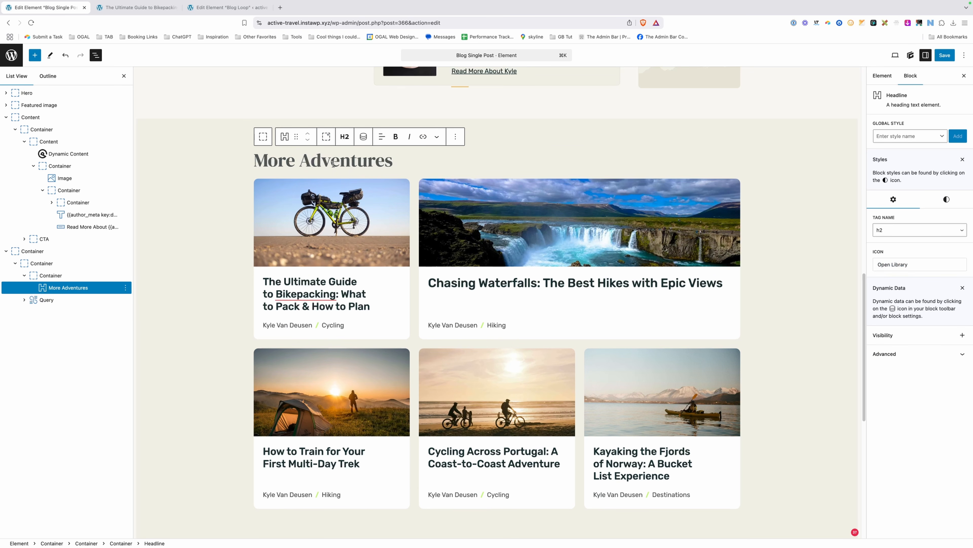
pyautogui.click(264, 137)
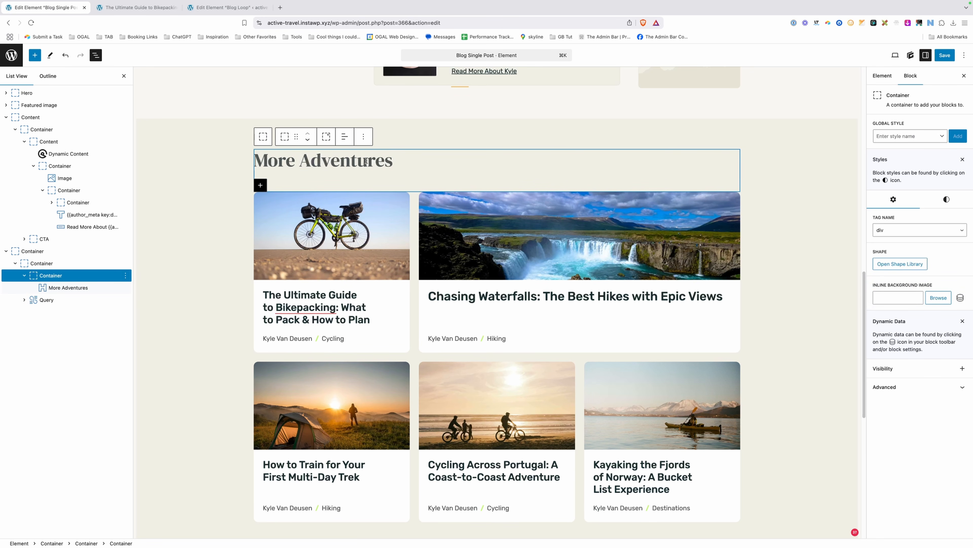
pyautogui.click(909, 136)
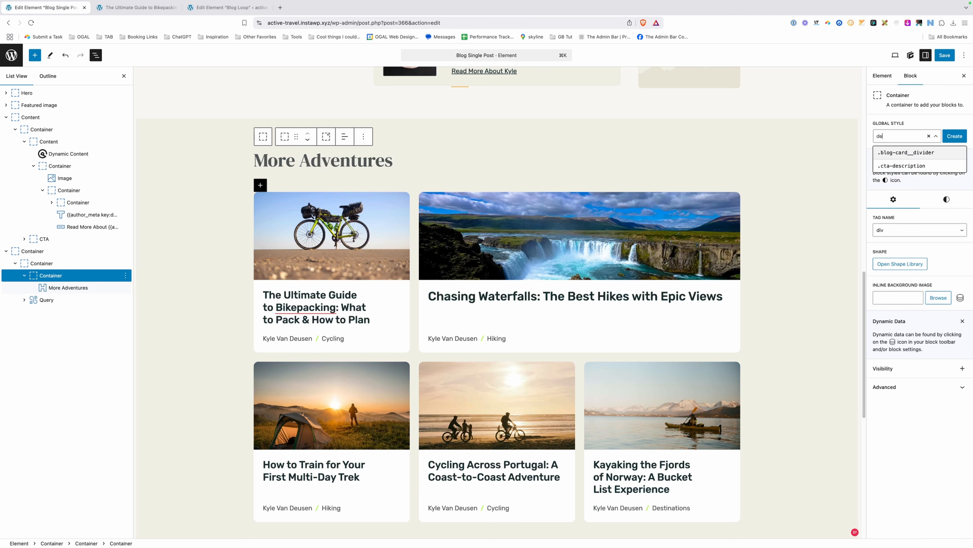
pyautogui.write('decoration')
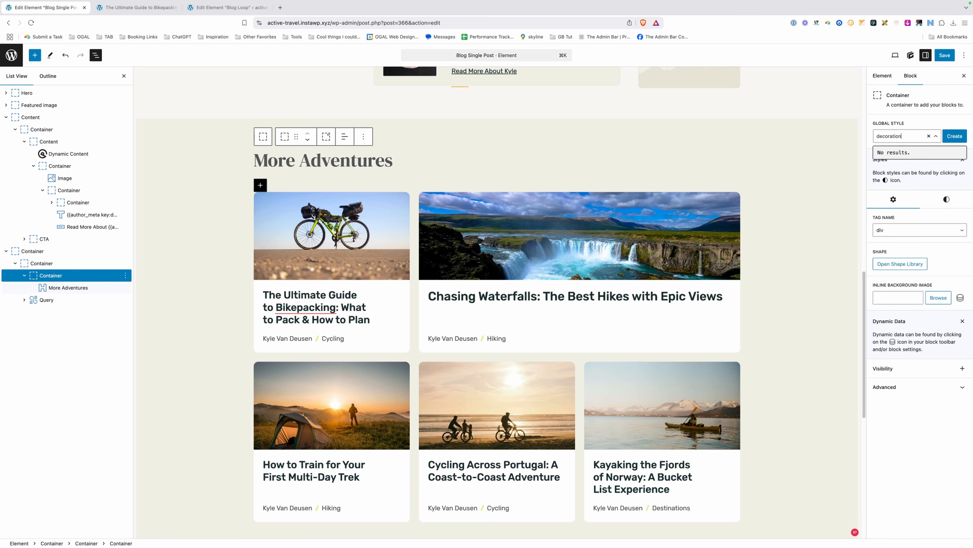
pyautogui.write('-underline')
pyautogui.click(955, 136)
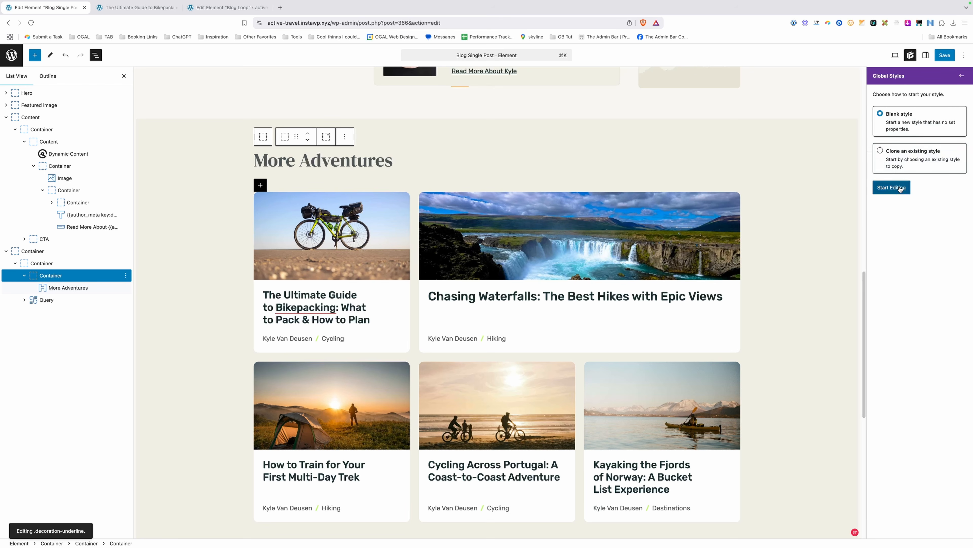
pyautogui.click(898, 187)
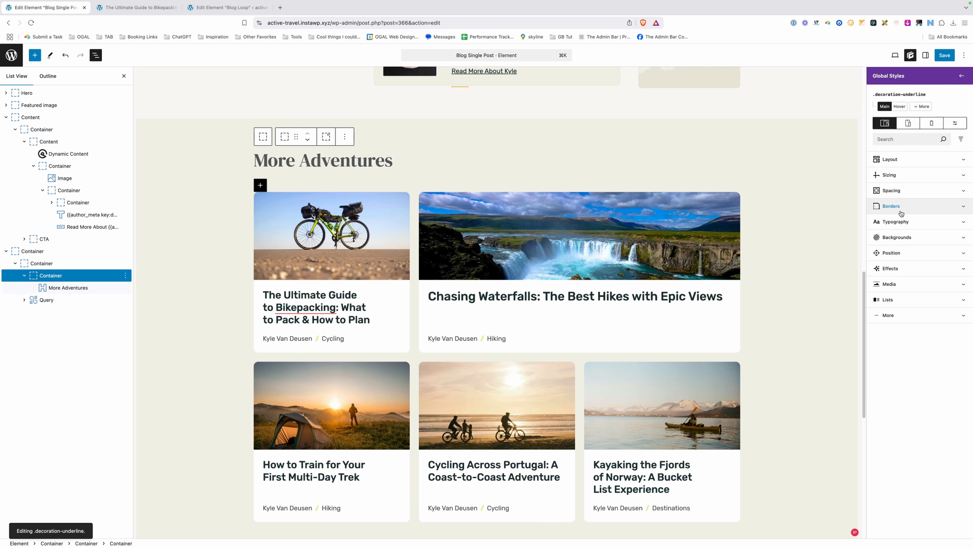
# Set the style's Position to Relative and its Max Width to max-content.
pyautogui.click(893, 252)
pyautogui.click(899, 280)
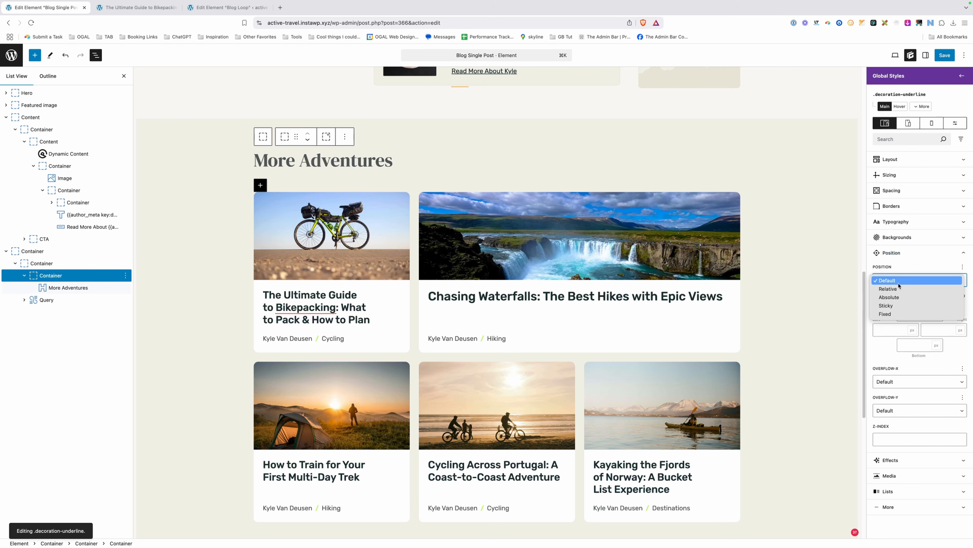
pyautogui.click(900, 289)
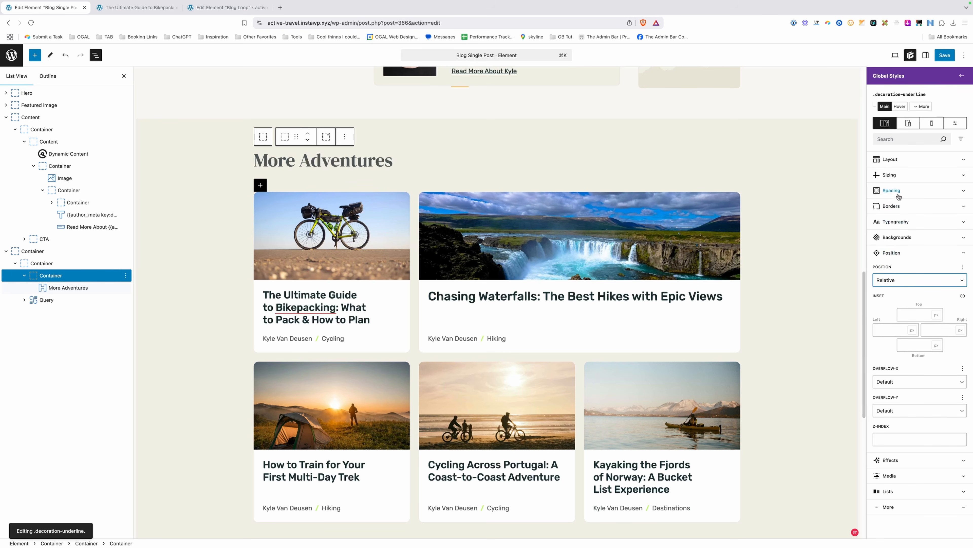
pyautogui.click(900, 181)
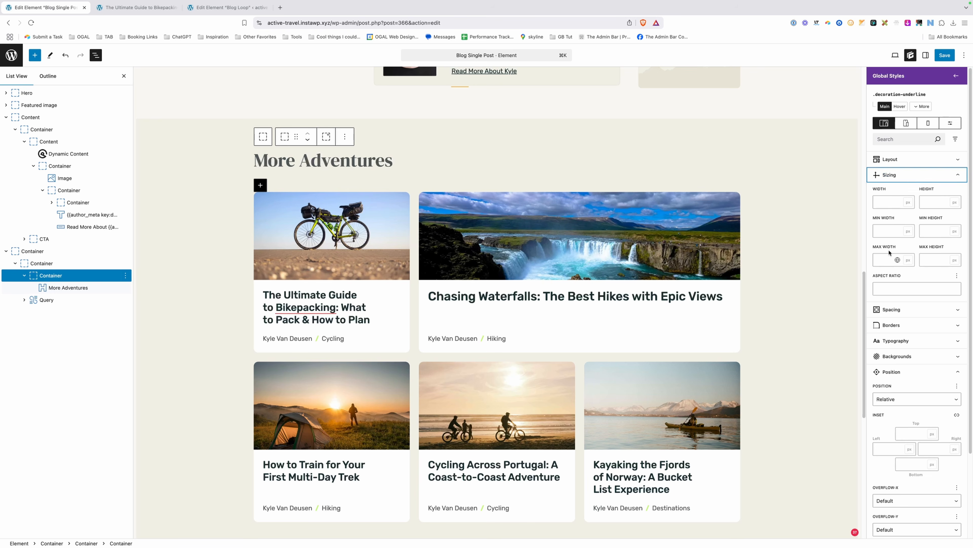
pyautogui.click(887, 260)
pyautogui.write('ma')
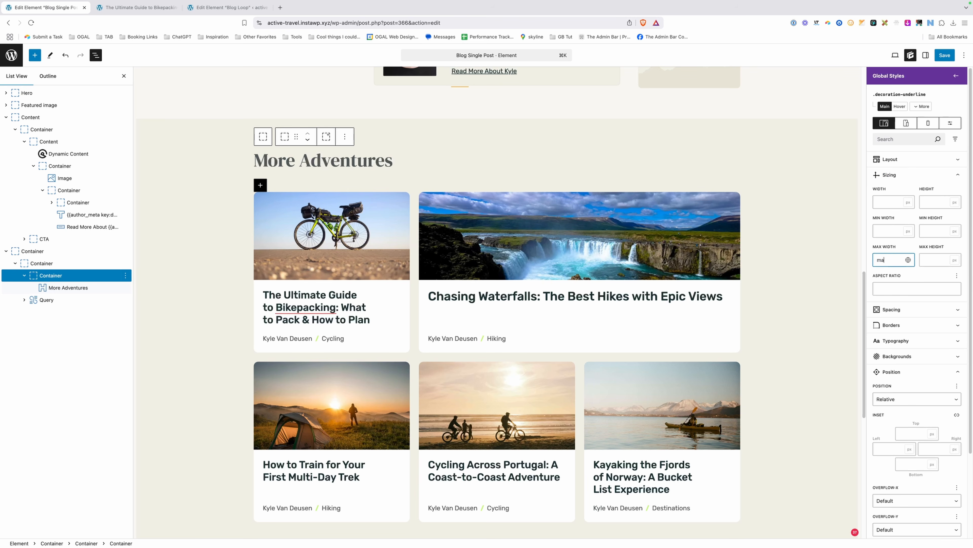
pyautogui.write('x-content')
pyautogui.click(281, 191)
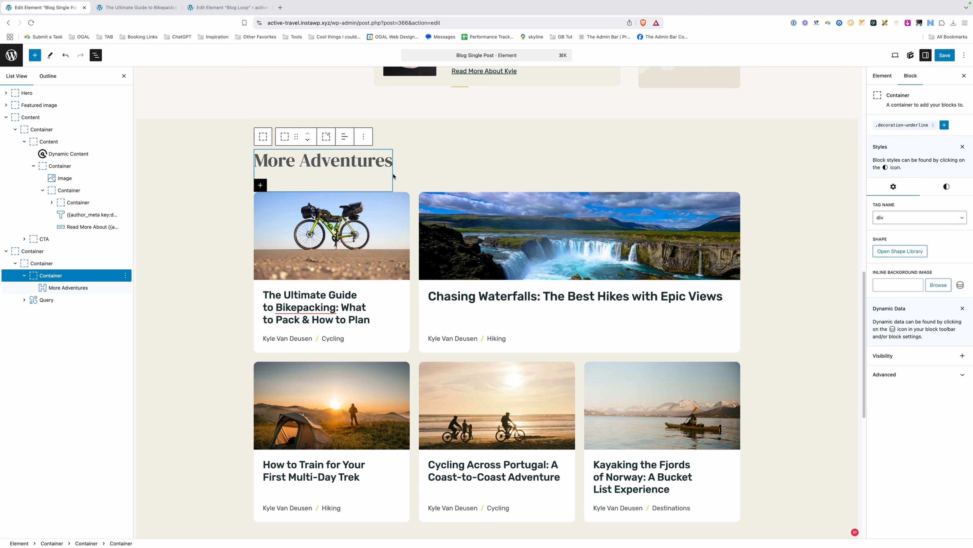
# Add a custom &:before selector to the .decoration-underline style.
pyautogui.click(903, 125)
pyautogui.click(922, 107)
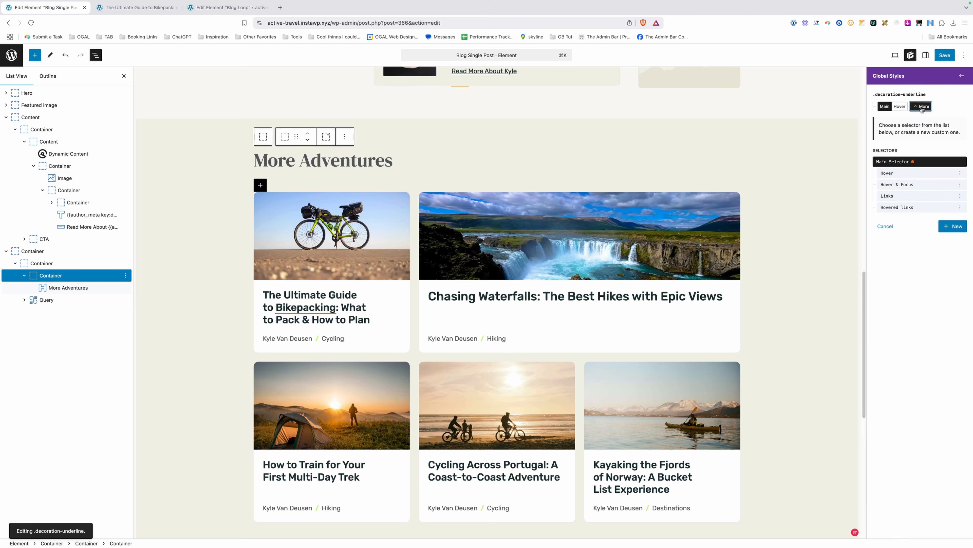
pyautogui.click(952, 226)
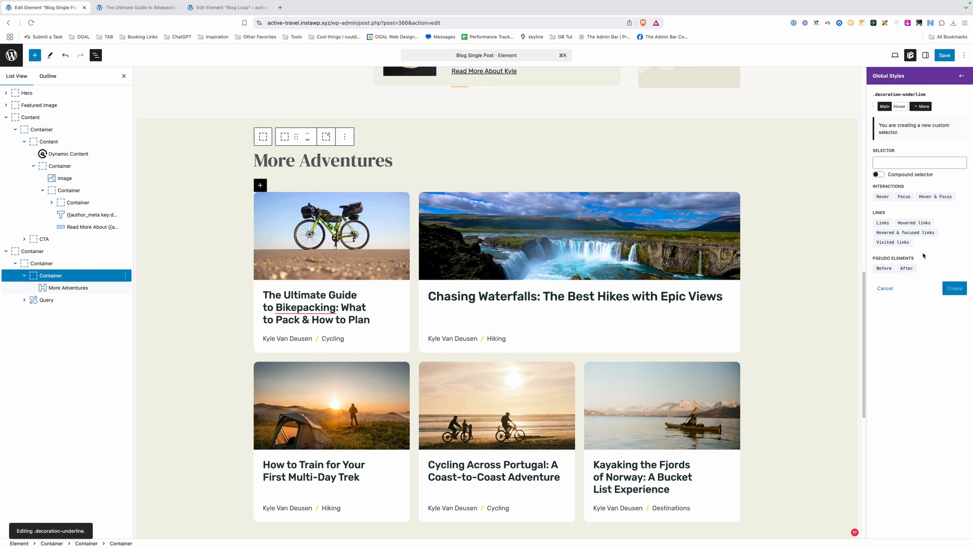
pyautogui.click(884, 268)
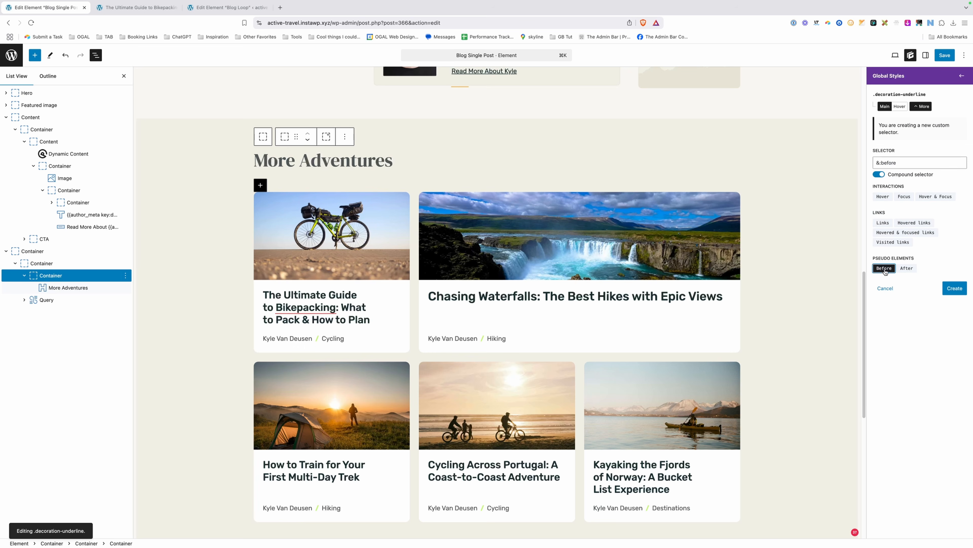
pyautogui.click(954, 288)
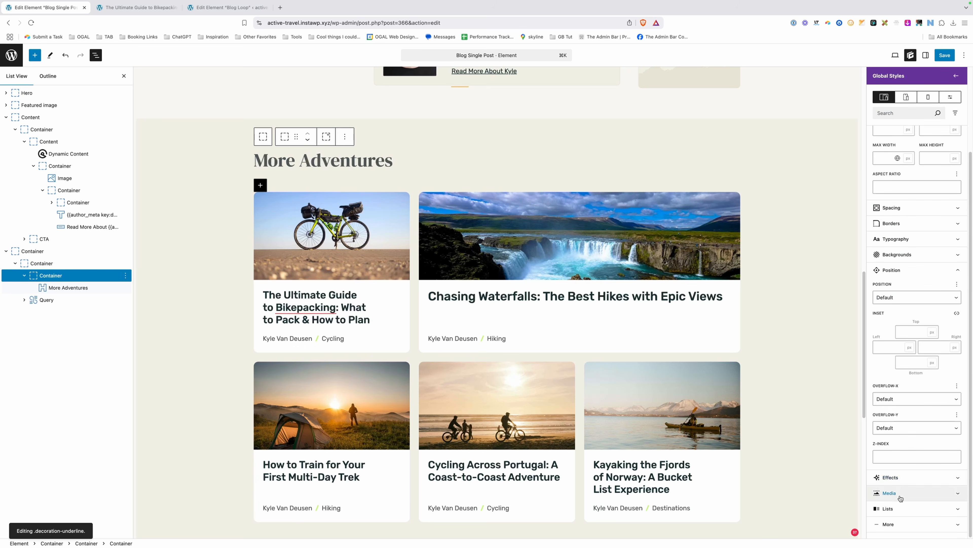
# Give the :before element content '', absolute positioning, and right and bottom insets of 0.
pyautogui.click(901, 525)
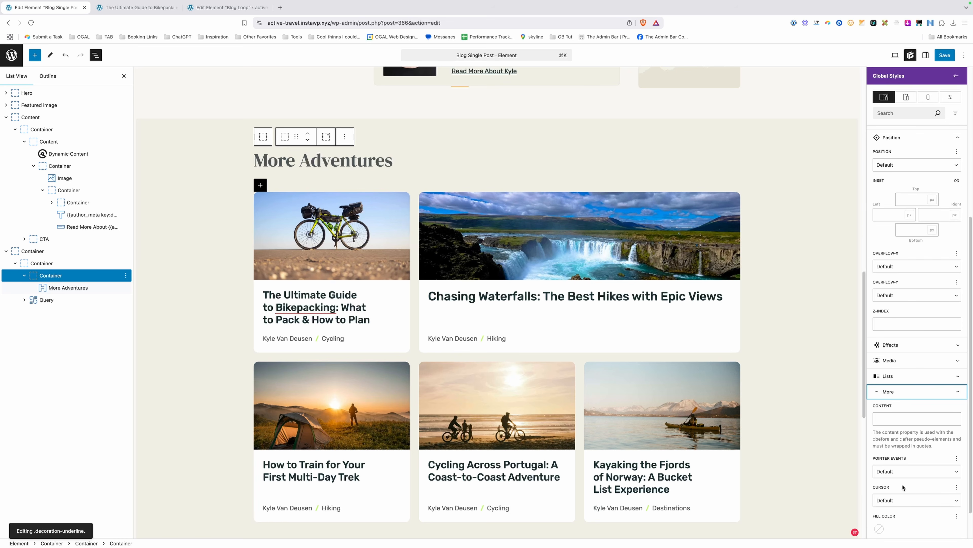
pyautogui.click(893, 416)
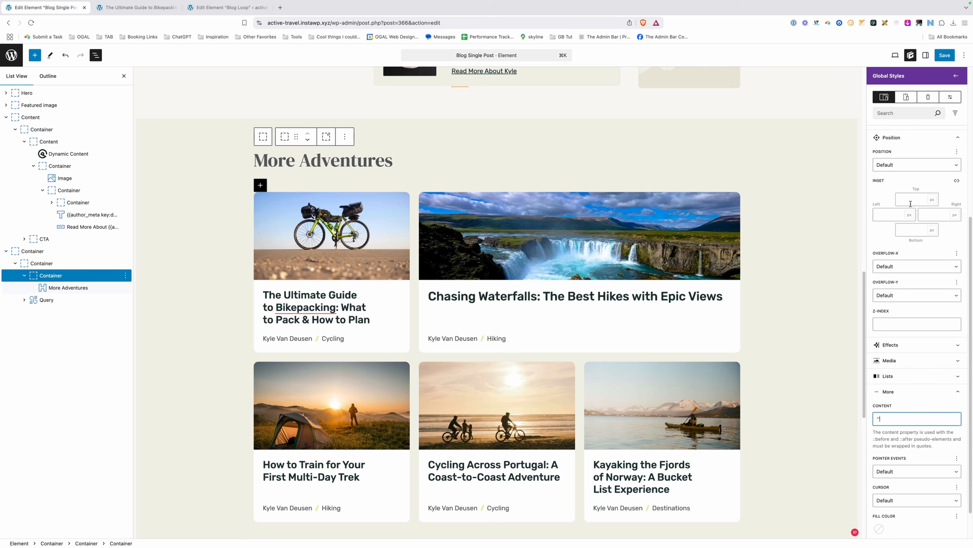
pyautogui.click(910, 227)
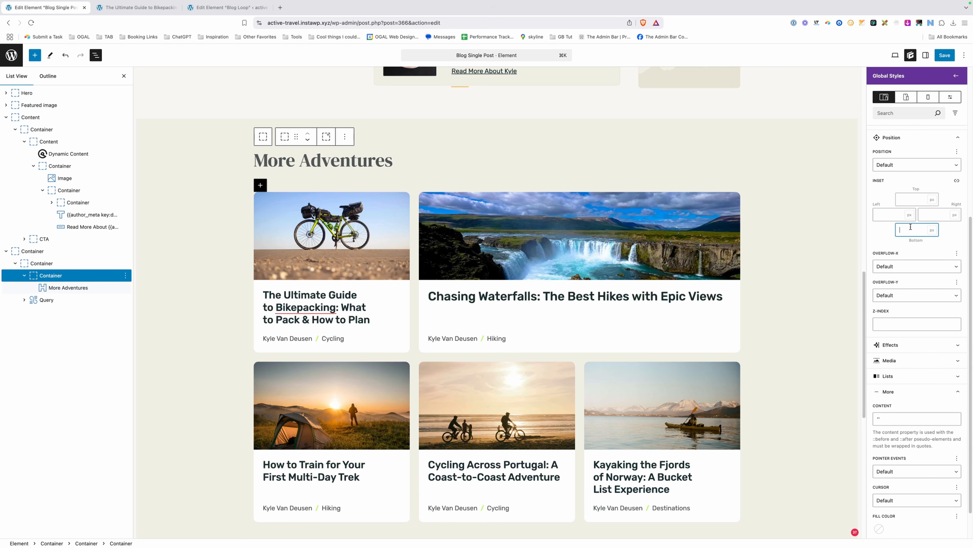
pyautogui.click(924, 213)
pyautogui.write('0')
pyautogui.scroll(1, 916, 184)
pyautogui.click(897, 173)
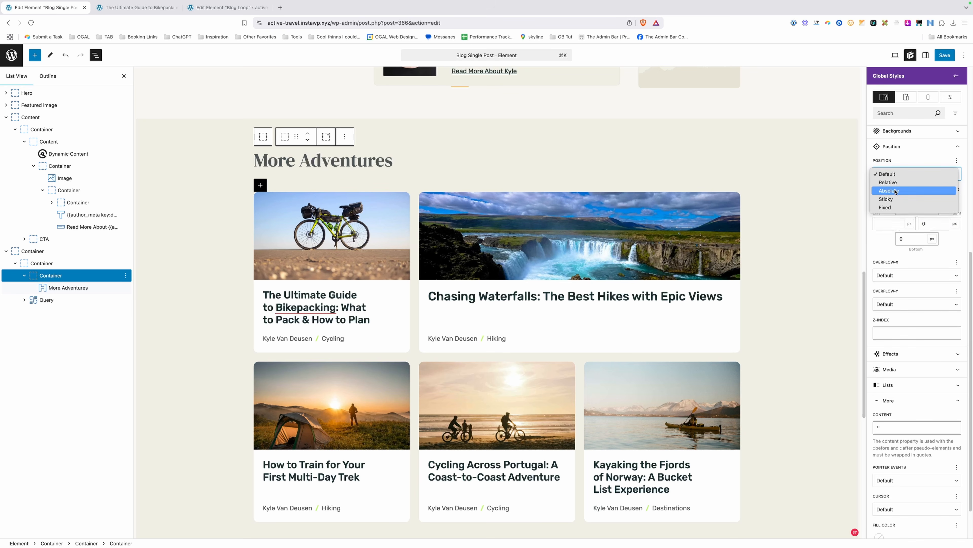
pyautogui.click(896, 191)
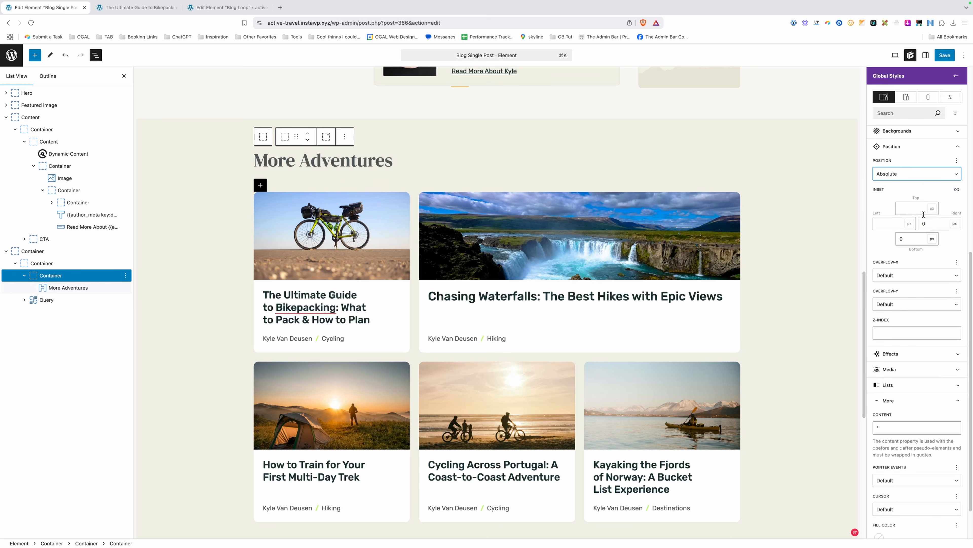
# Give the :before element a 1px var(--brand-primary) bottom border and 100% width.
pyautogui.scroll(5, 923, 214)
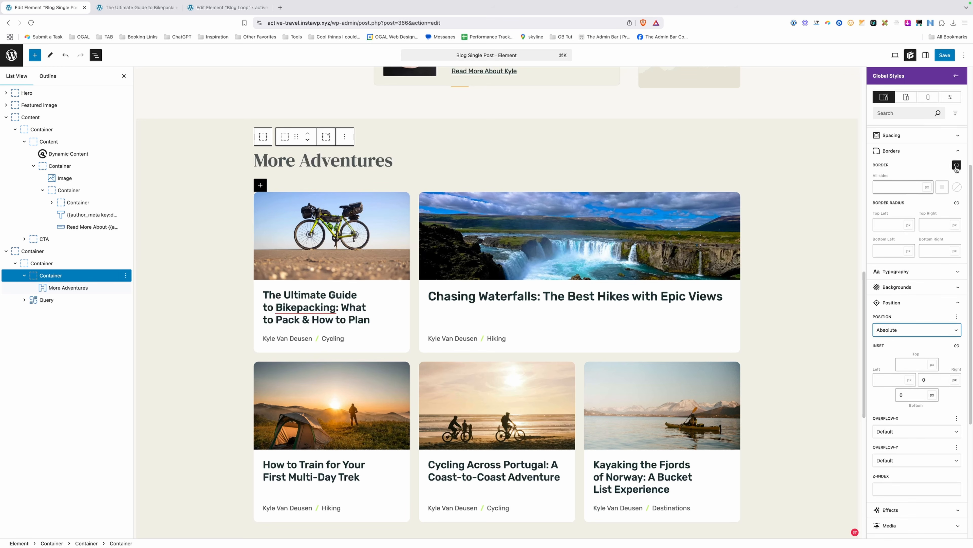
pyautogui.click(957, 165)
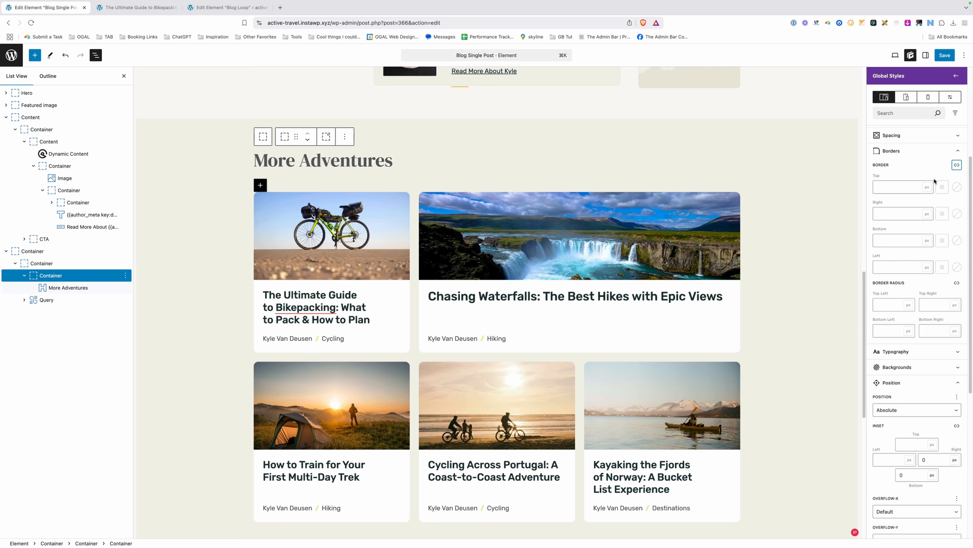
pyautogui.click(903, 242)
pyautogui.write('1')
pyautogui.click(956, 240)
pyautogui.click(894, 361)
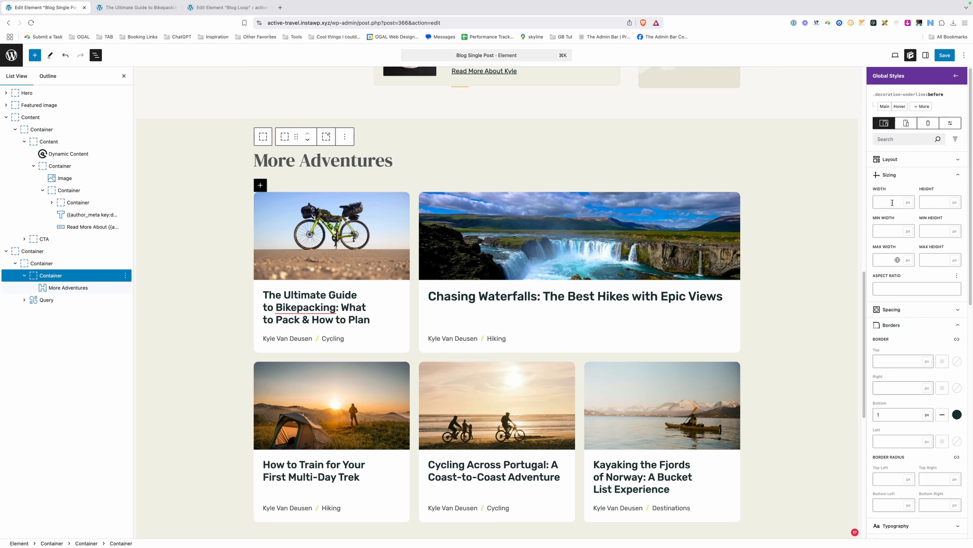
pyautogui.click(892, 203)
pyautogui.write('100%')
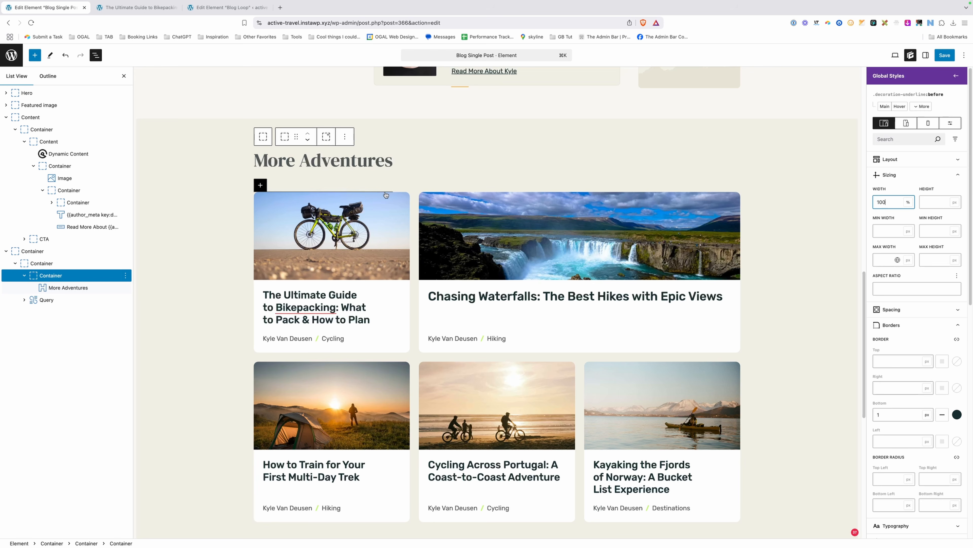
pyautogui.click(378, 162)
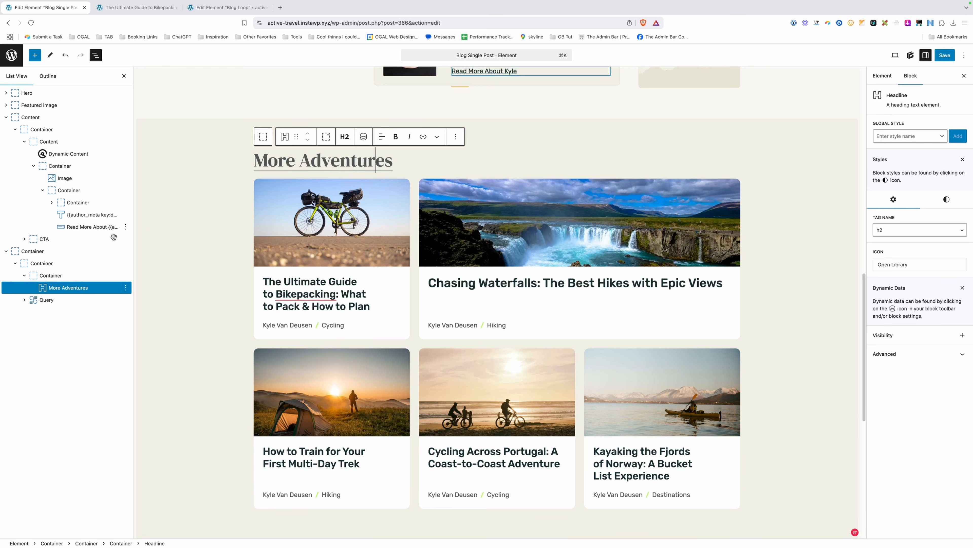
# Set 32px bottom margin and 32px bottom padding on the .decoration-underline style.
pyautogui.click(51, 275)
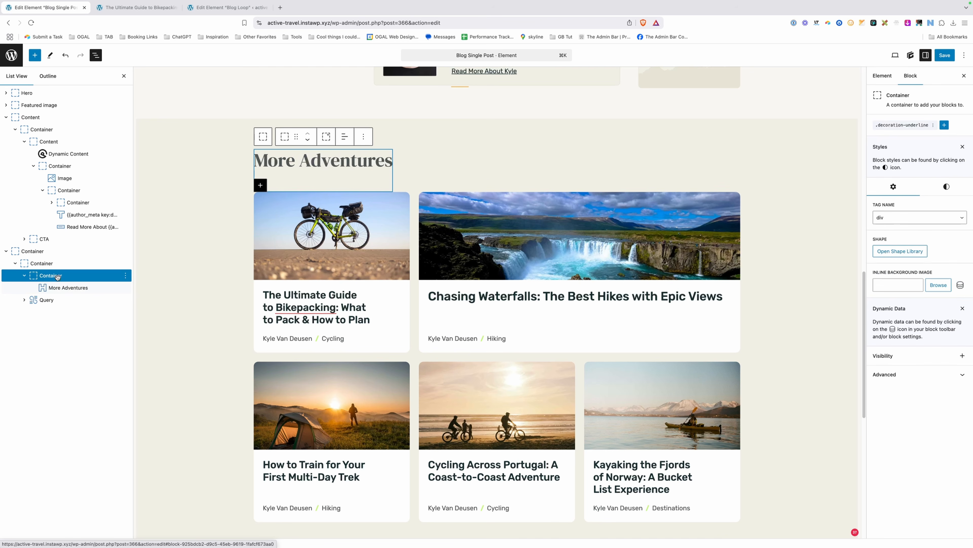
pyautogui.click(901, 126)
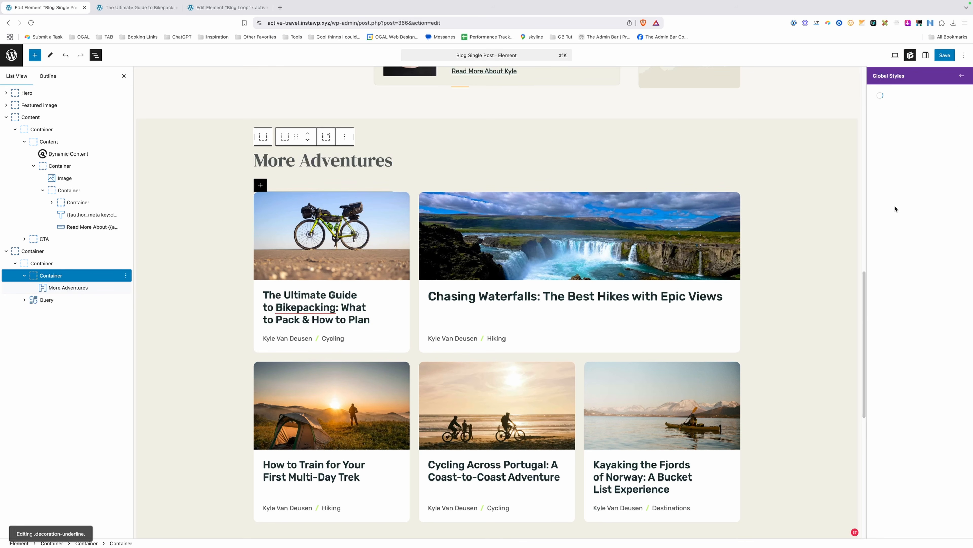
pyautogui.click(890, 174)
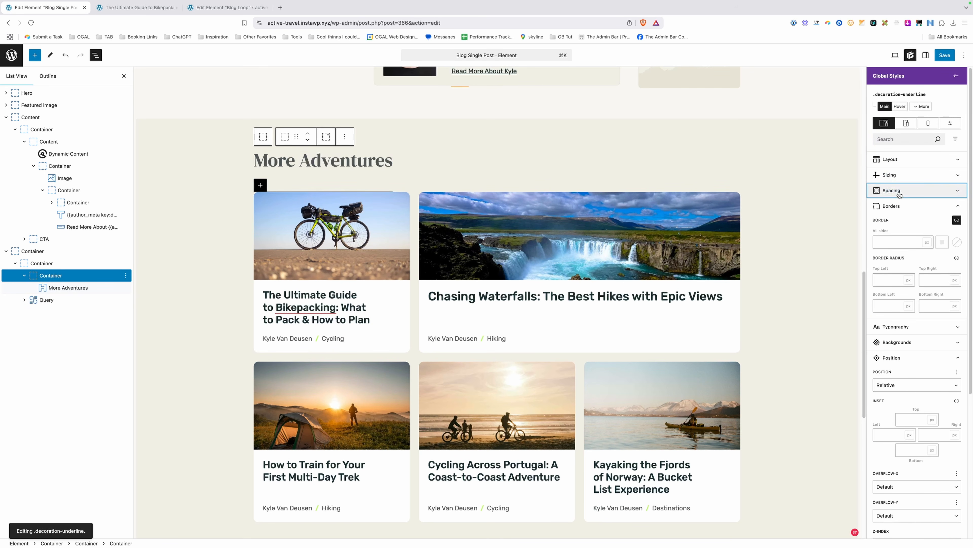
pyautogui.click(892, 190)
pyautogui.click(909, 327)
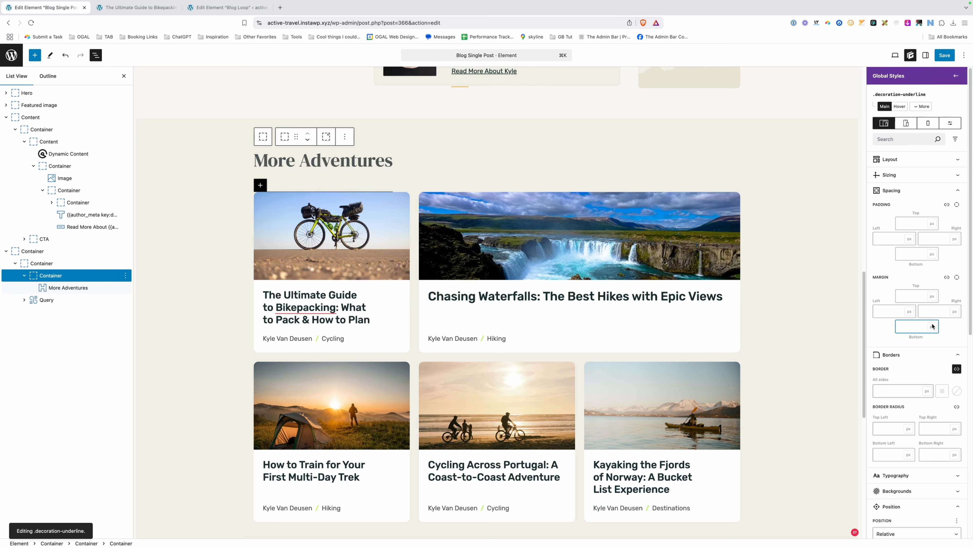
pyautogui.write('32')
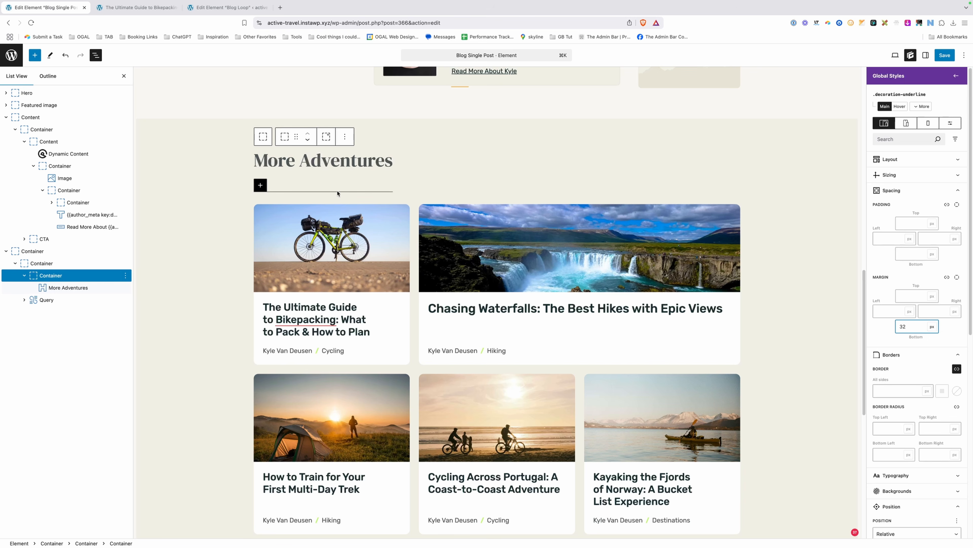
pyautogui.click(916, 255)
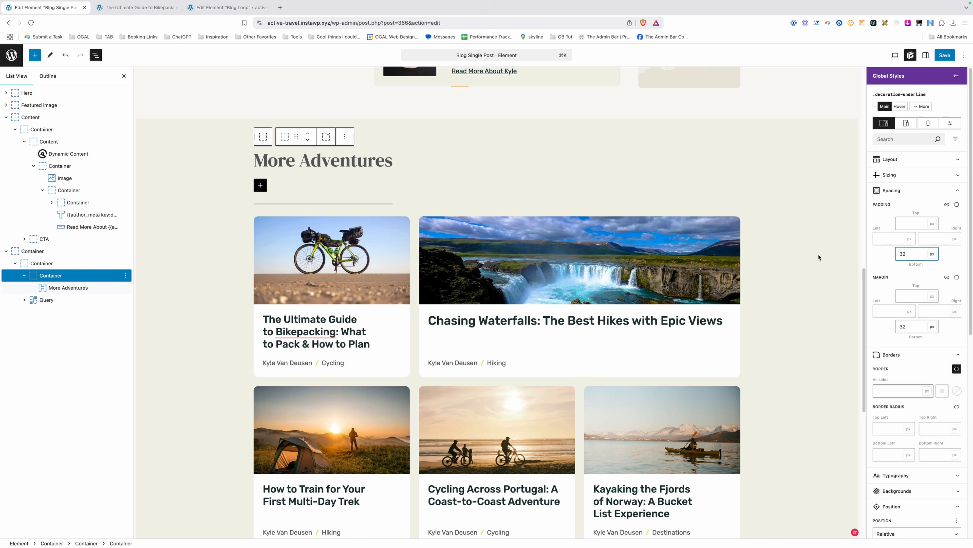
# Check that the More Adventures heading's own bottom margin is 0.
pyautogui.click(338, 158)
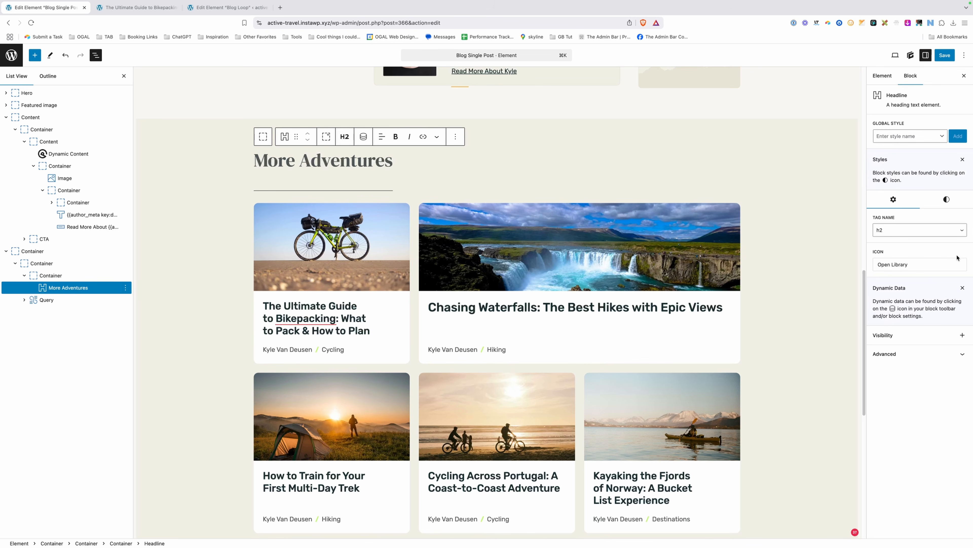
pyautogui.click(916, 314)
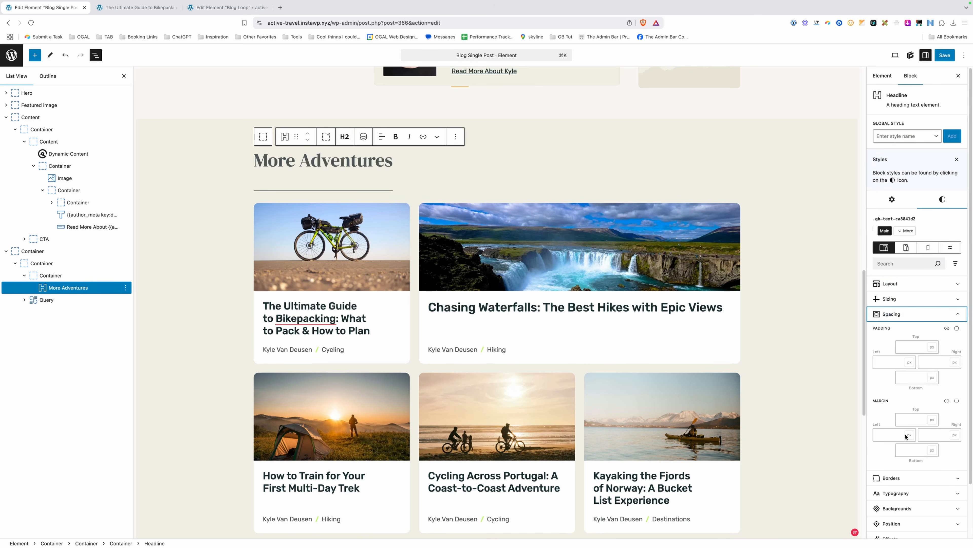
pyautogui.click(911, 449)
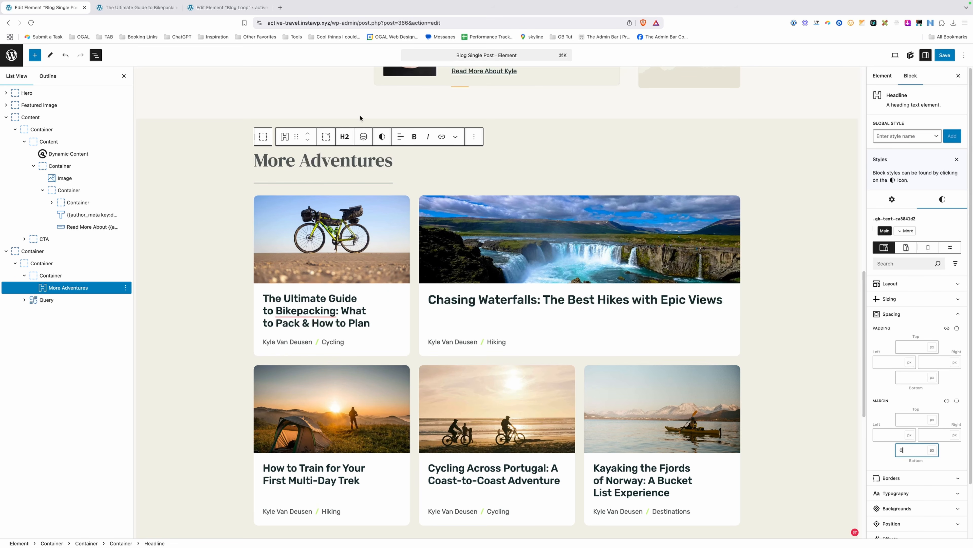
pyautogui.click(348, 94)
pyautogui.click(385, 174)
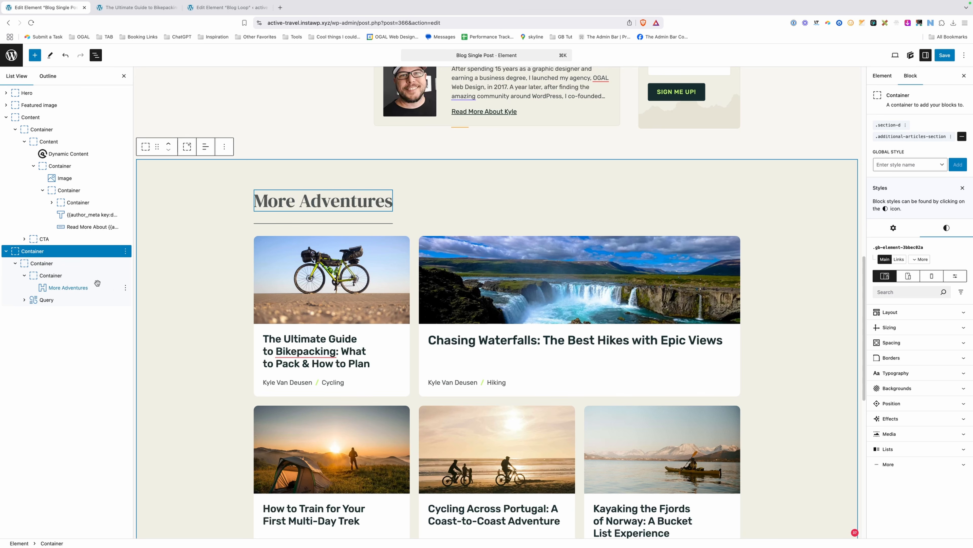
# Change the :before underline's width unit from % to vw, making it 100vw, and save.
pyautogui.click(88, 276)
pyautogui.click(921, 126)
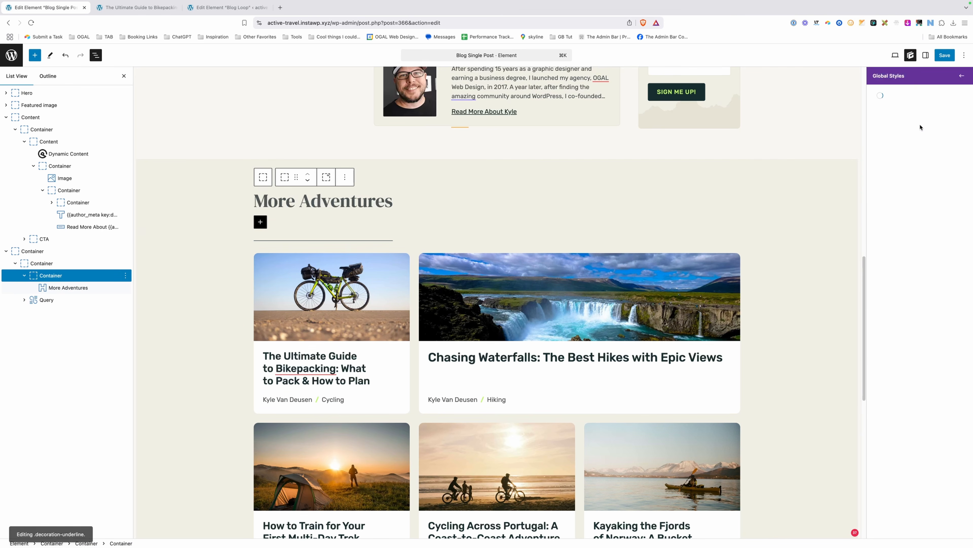
pyautogui.click(921, 106)
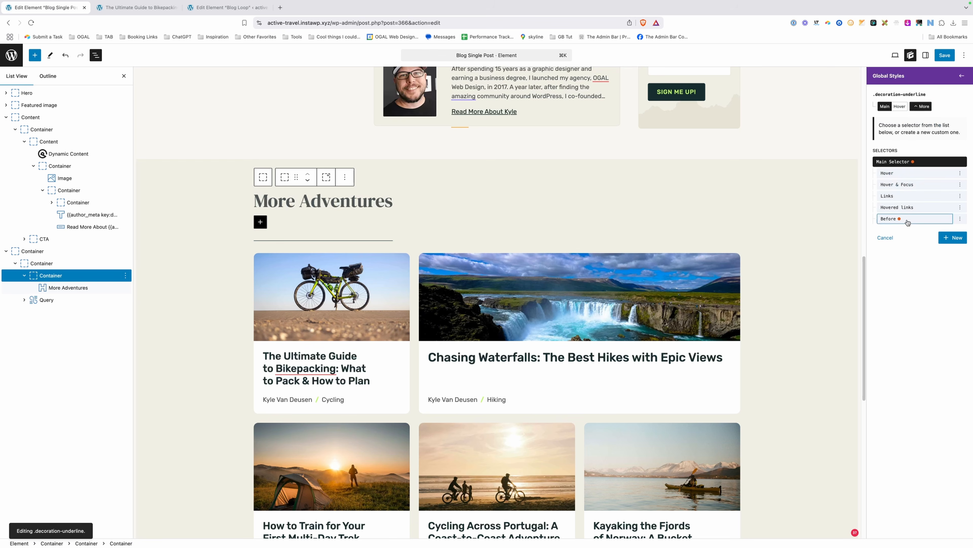
pyautogui.click(908, 221)
pyautogui.click(906, 177)
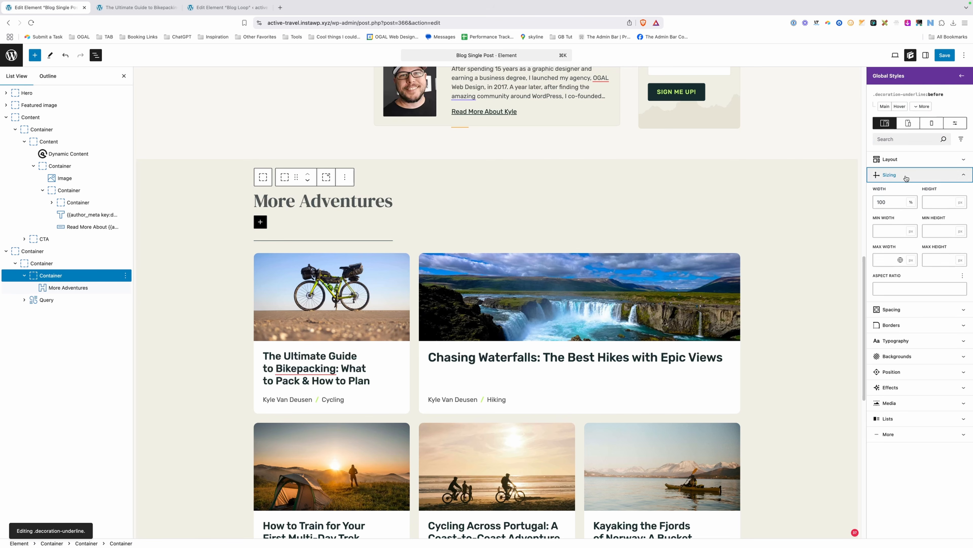
pyautogui.click(911, 202)
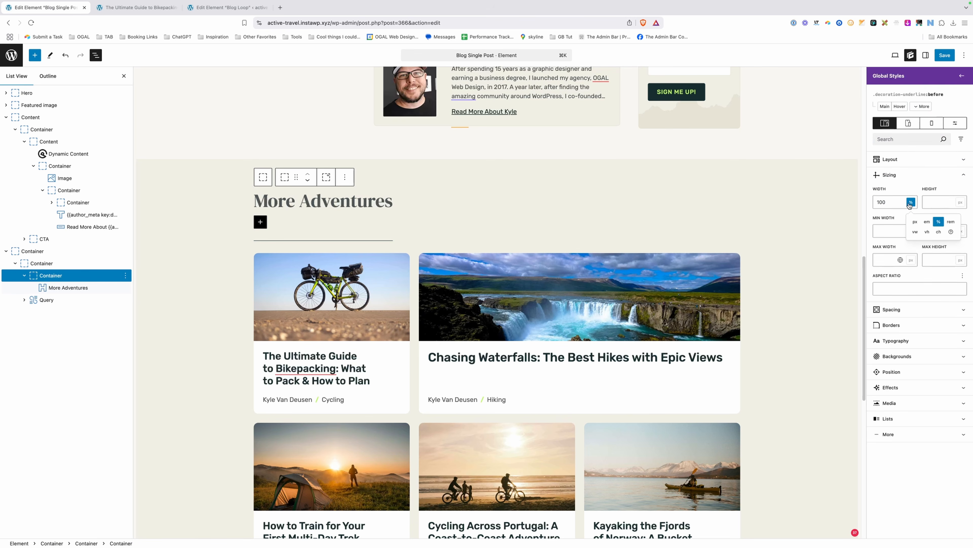
pyautogui.click(916, 233)
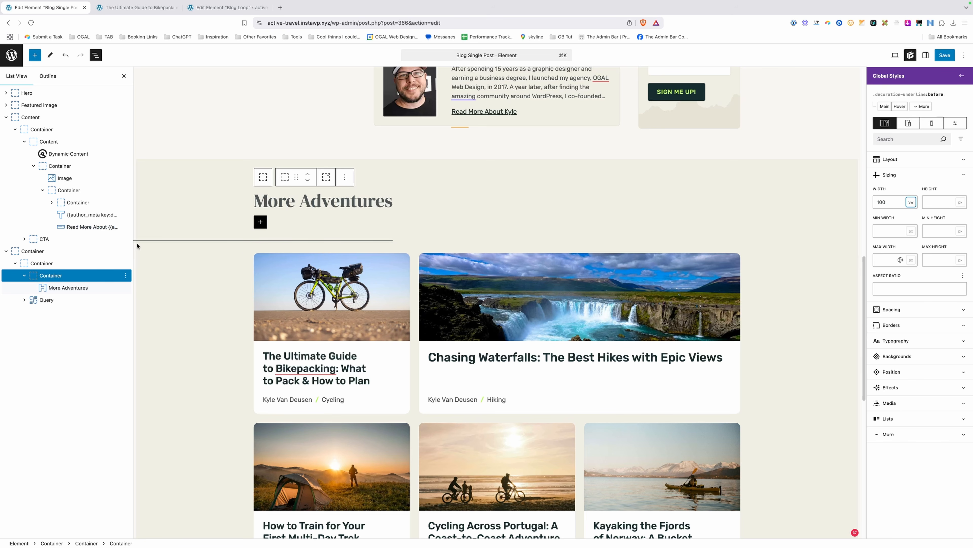
pyautogui.click(945, 54)
pyautogui.click(941, 55)
# Reload the live bikepacking post and check the underline now reaches the page's left edge.
pyautogui.click(140, 8)
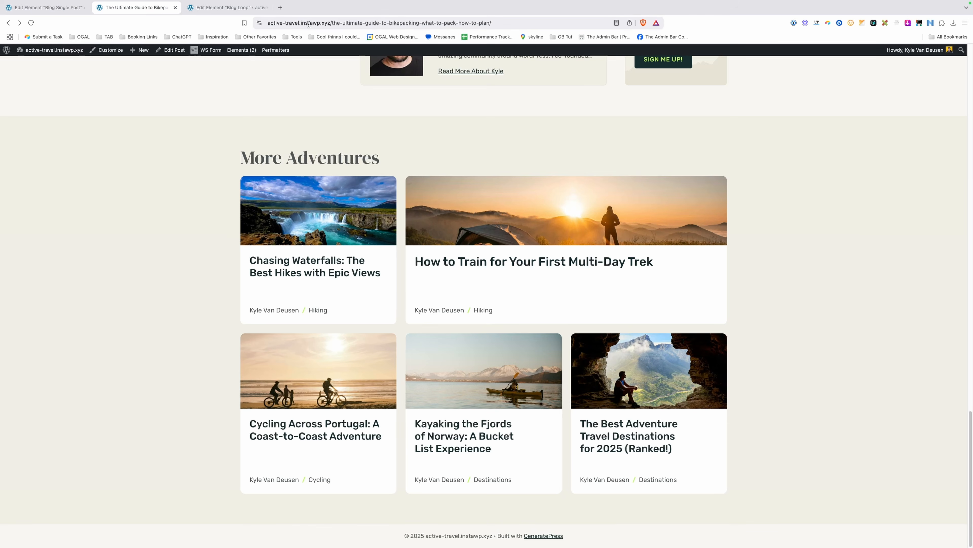
pyautogui.click(312, 24)
pyautogui.press('Return')
pyautogui.scroll(-20, 339, 193)
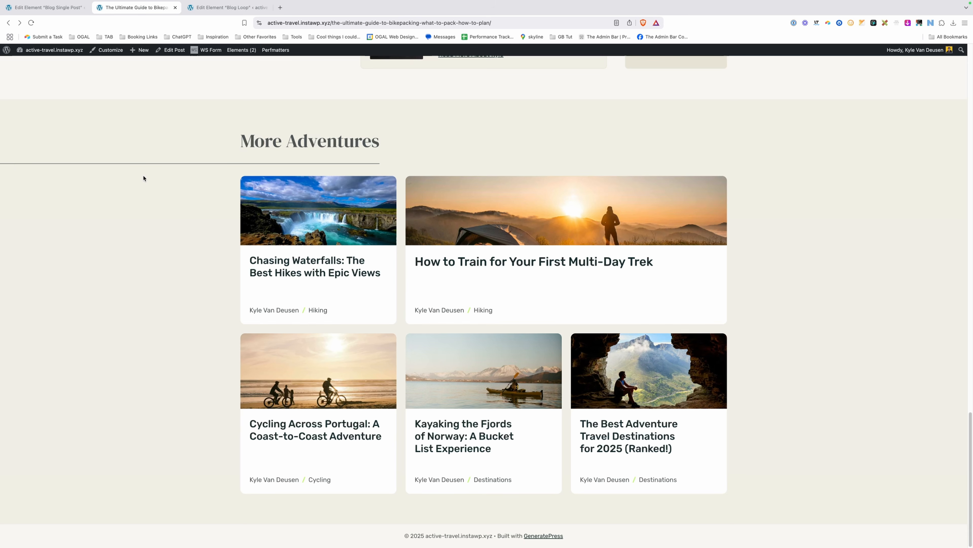
pyautogui.click(55, 11)
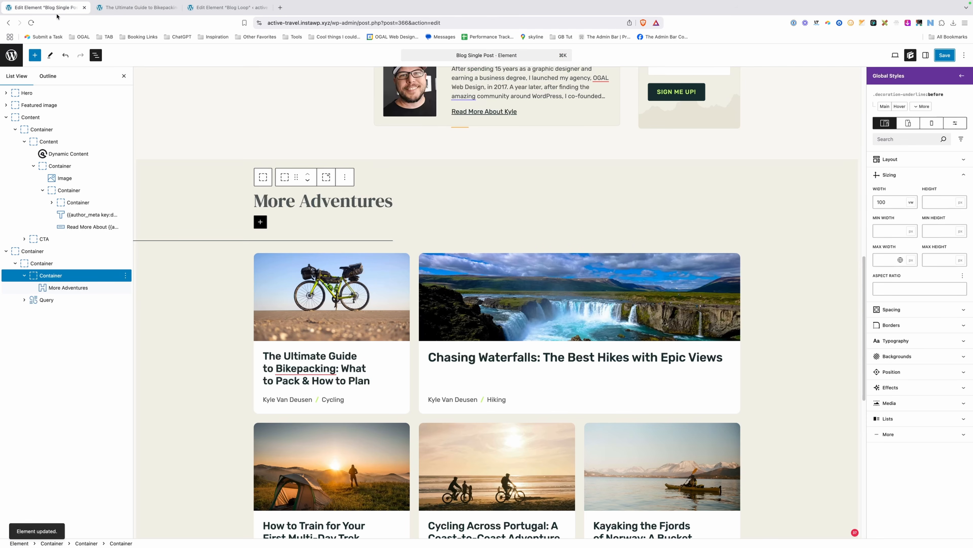
# Set Overflow-X to hidden on the .additional-articles-section style and save the element.
pyautogui.click(62, 253)
pyautogui.click(63, 253)
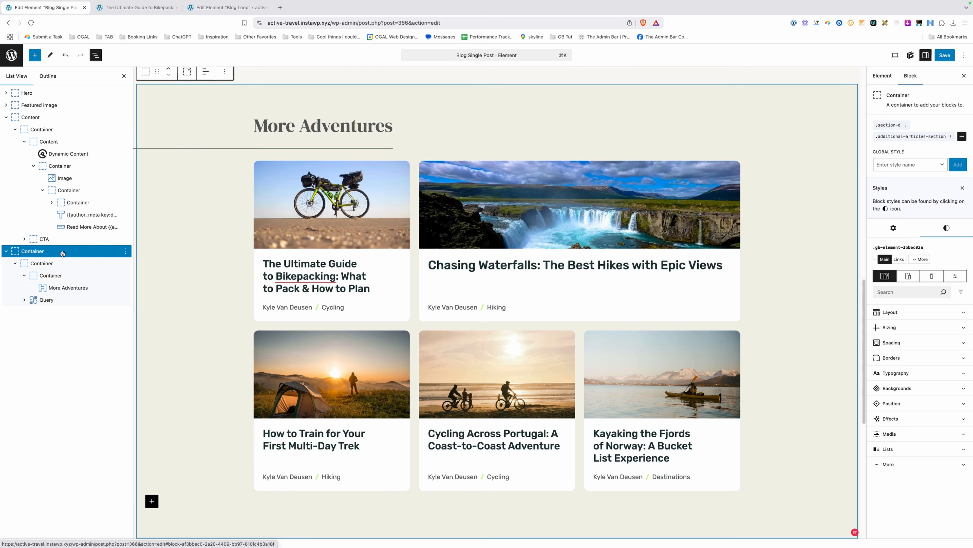
pyautogui.click(907, 137)
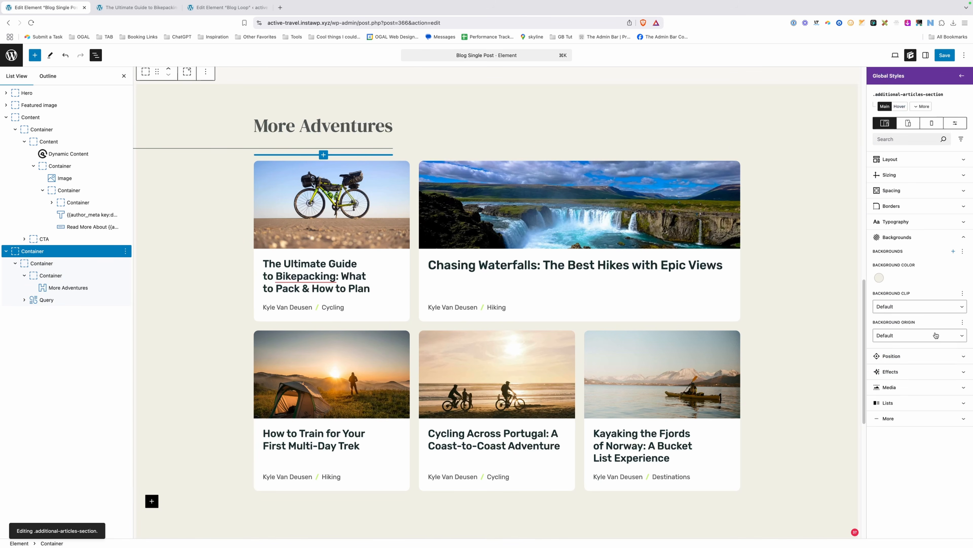
pyautogui.click(913, 356)
pyautogui.scroll(-3, 897, 418)
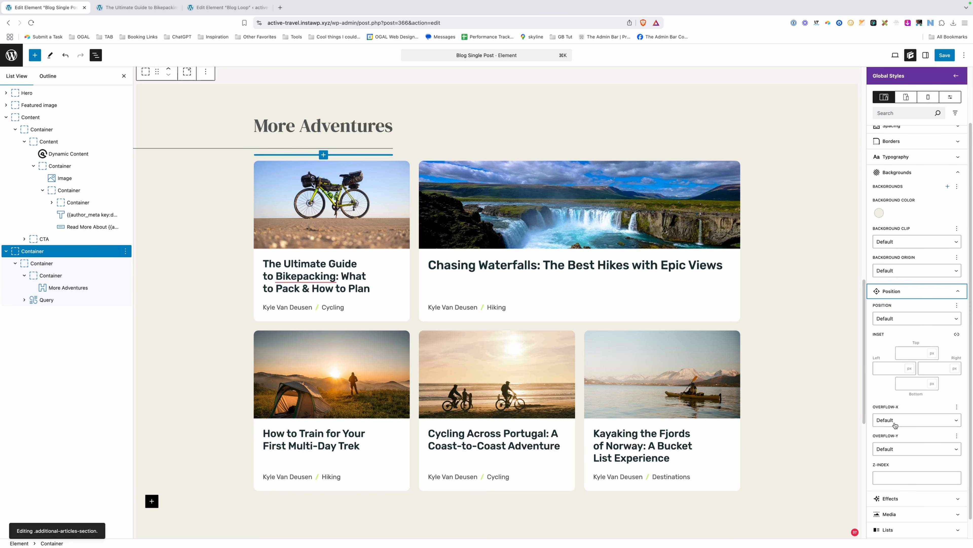
pyautogui.click(895, 425)
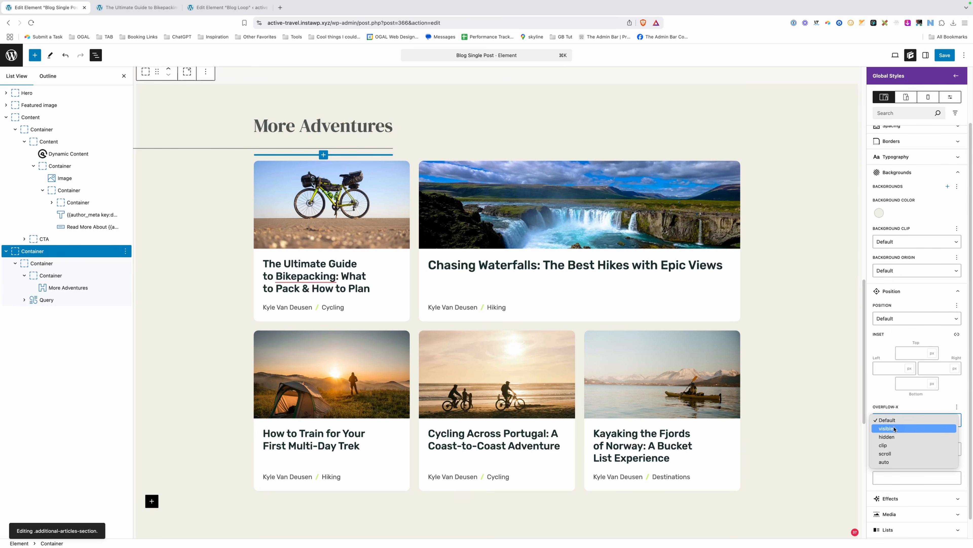
pyautogui.click(889, 436)
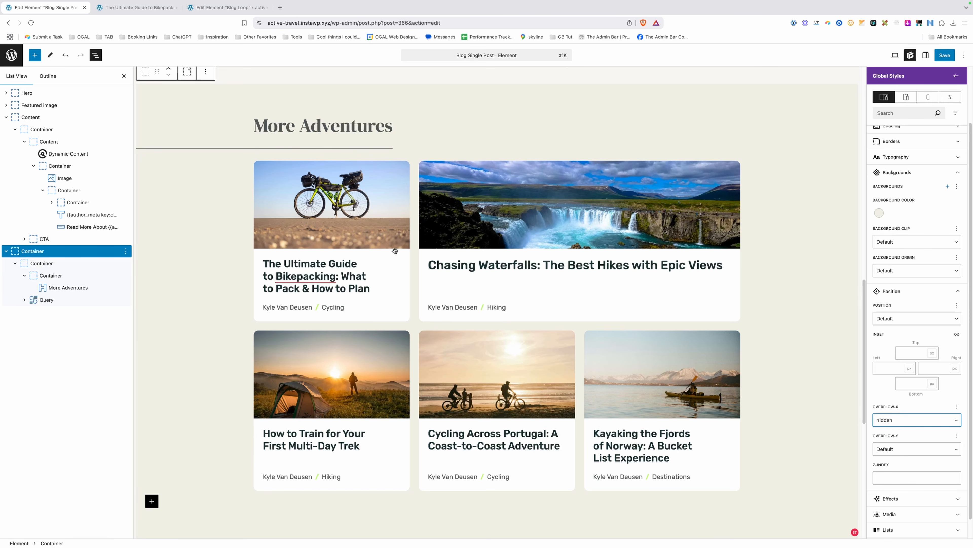
pyautogui.click(944, 56)
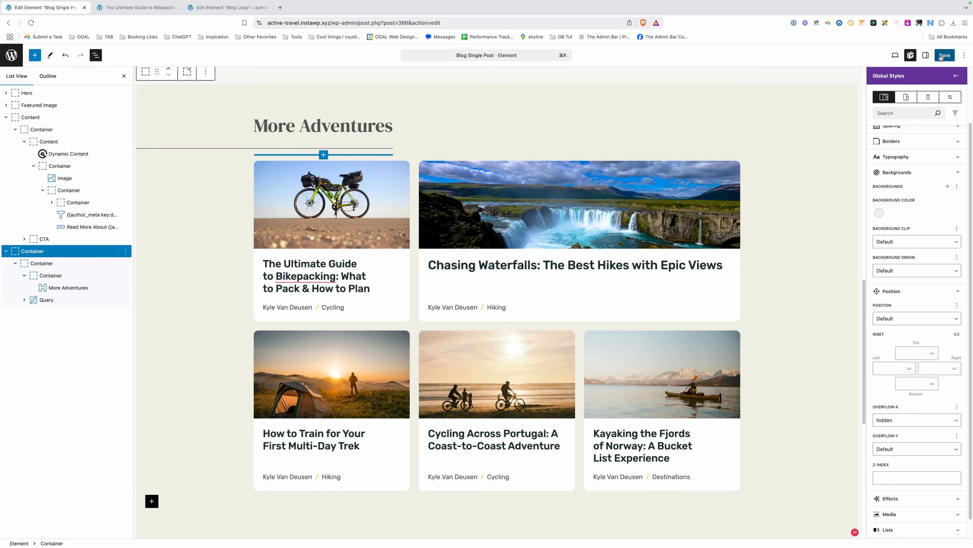
pyautogui.click(945, 56)
pyautogui.click(136, 7)
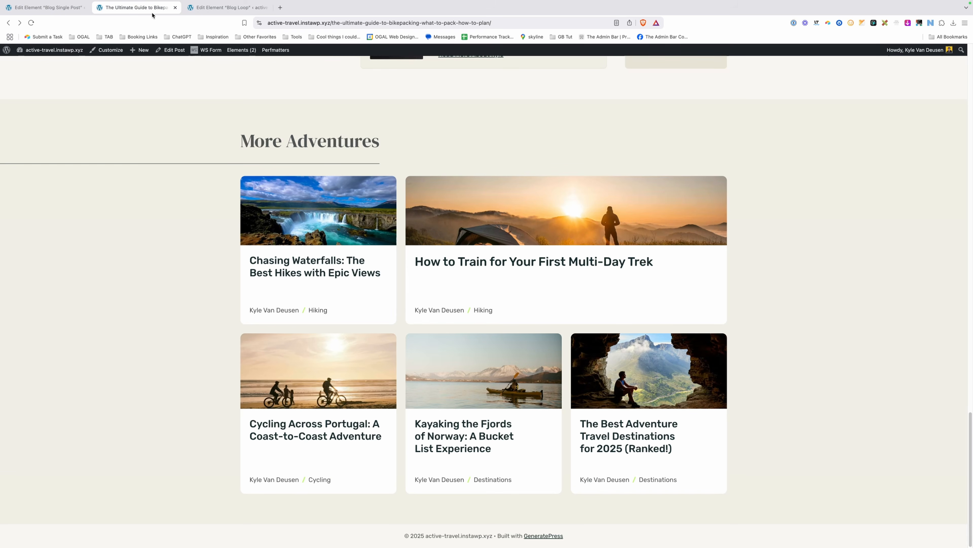
# Reload the bikepacking post and inspect the More Adventures section in Chrome DevTools.
pyautogui.click(286, 23)
pyautogui.press('Return')
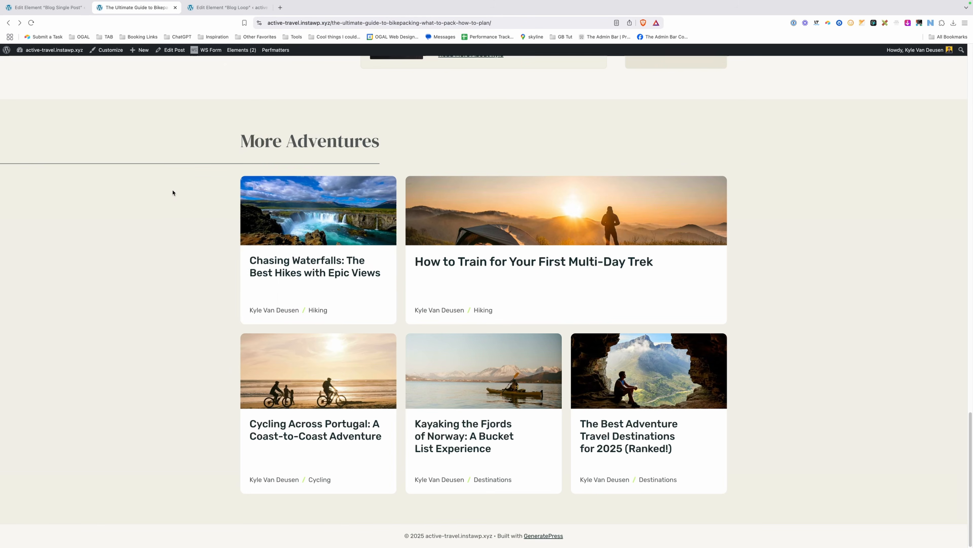
pyautogui.rightClick(171, 190)
pyautogui.click(198, 320)
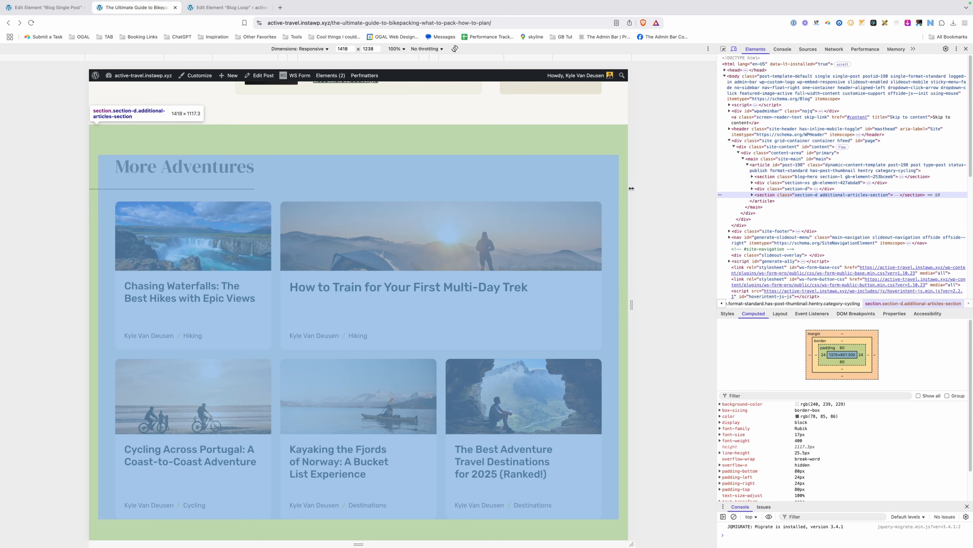
# Resize the responsive viewport from 1268 px up to 1700 px and down to the mobile layout.
pyautogui.moveTo(631, 189); pyautogui.dragTo(601, 189)
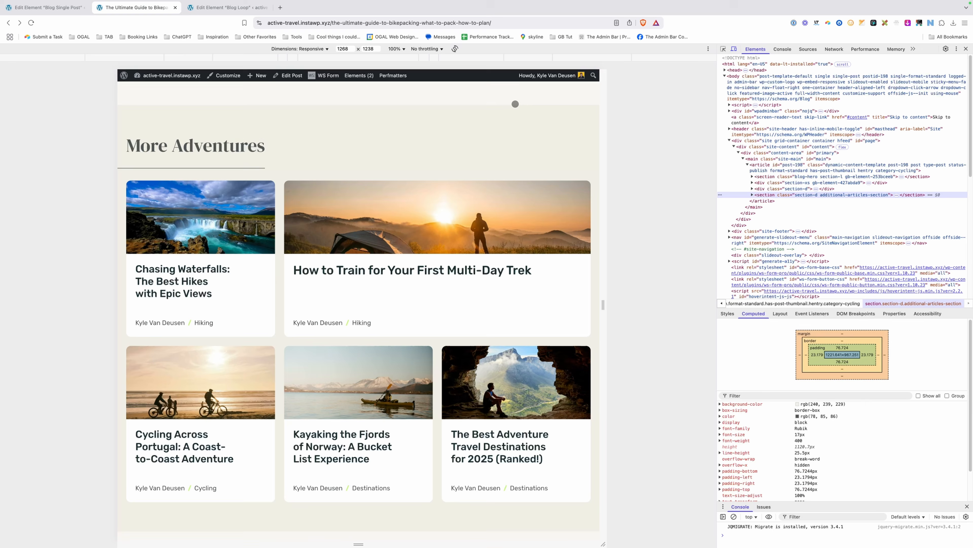
pyautogui.moveTo(606, 129); pyautogui.dragTo(530, 136)
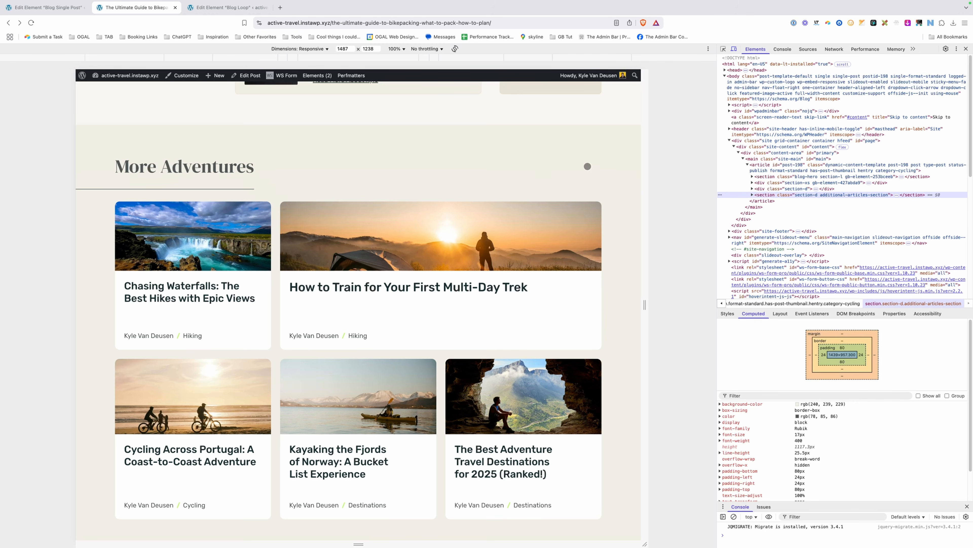
pyautogui.moveTo(647, 158); pyautogui.dragTo(514, 167)
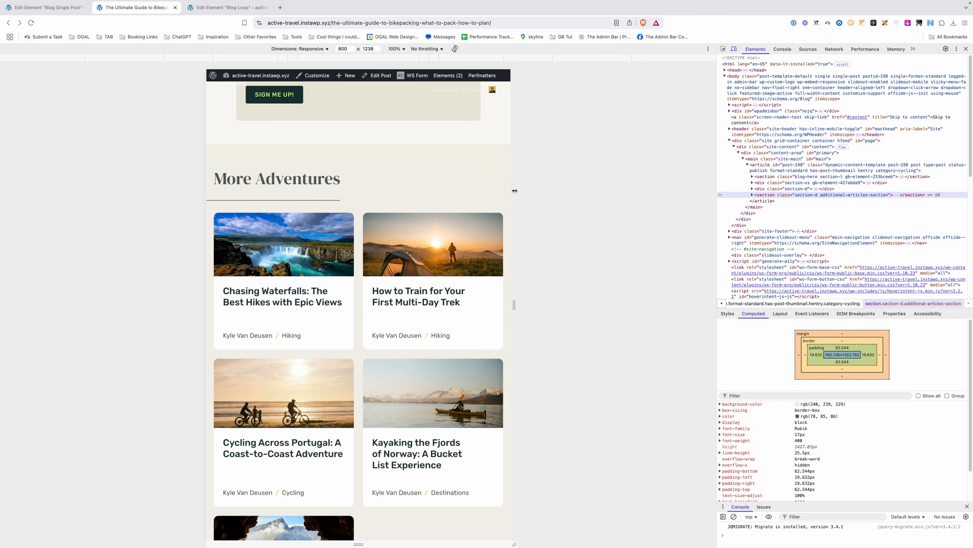
pyautogui.moveTo(514, 192); pyautogui.dragTo(471, 192)
pyautogui.scroll(-15, 359, 306)
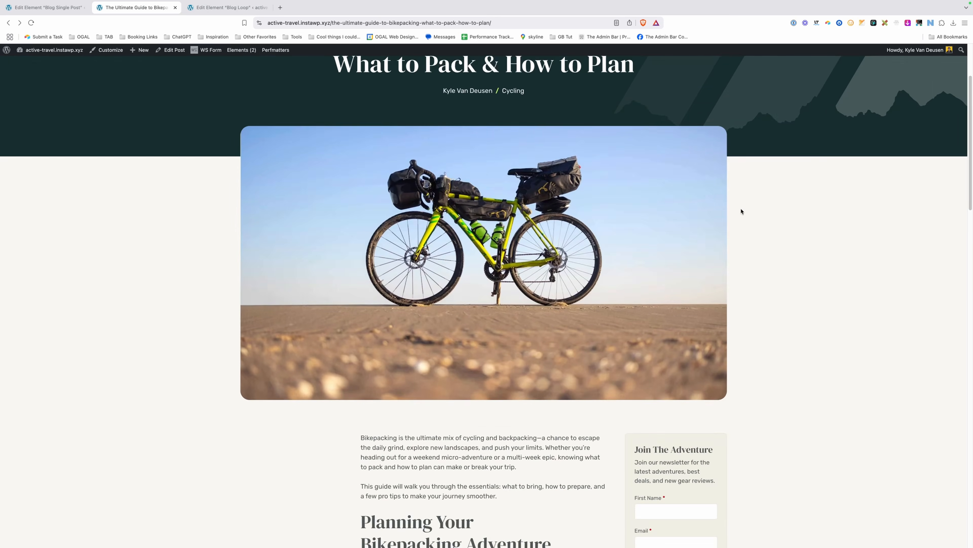
pyautogui.scroll(-20, 741, 211)
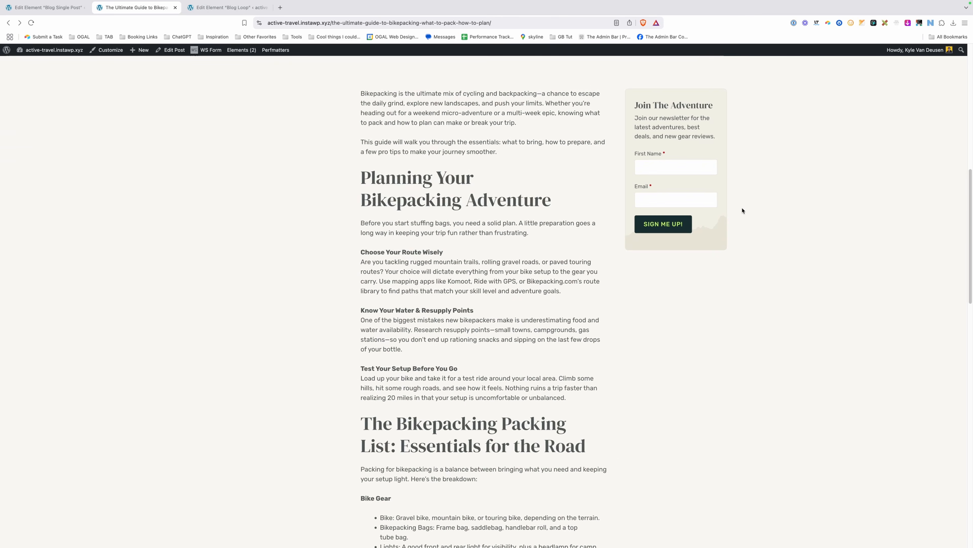
# From the Blog archive, open the Chasing Waterfalls post and check its author box and More Adventures underline.
pyautogui.scroll(-7, 742, 219)
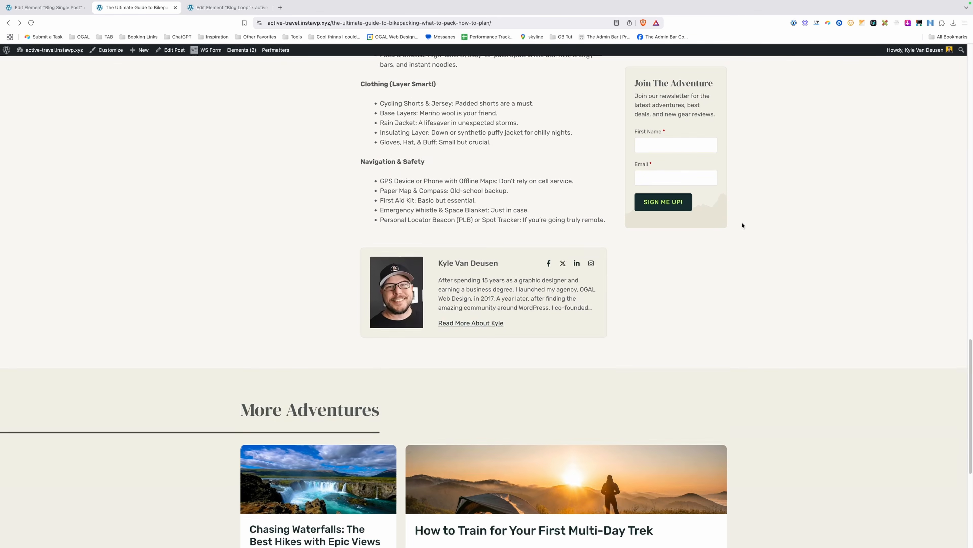
pyautogui.scroll(20, 222, 153)
pyautogui.click(414, 71)
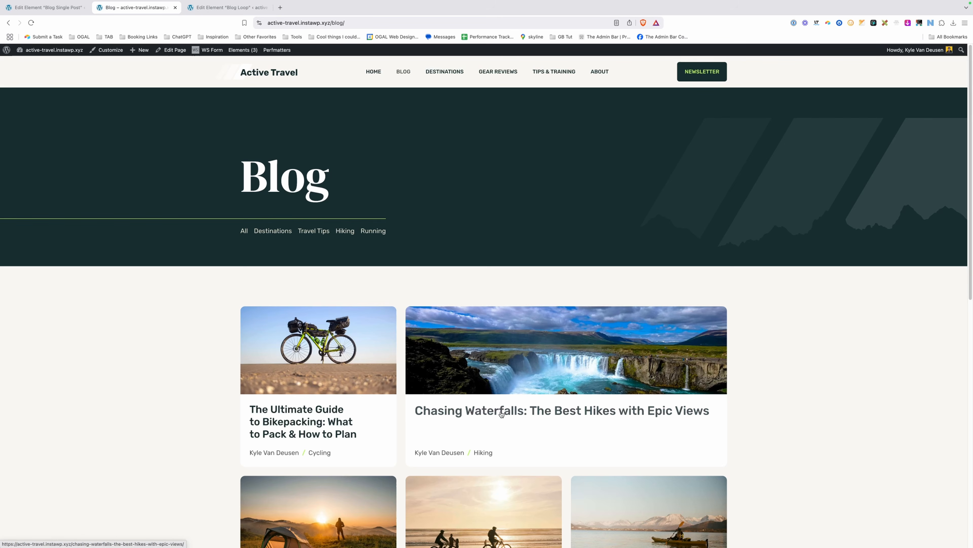
pyautogui.click(501, 413)
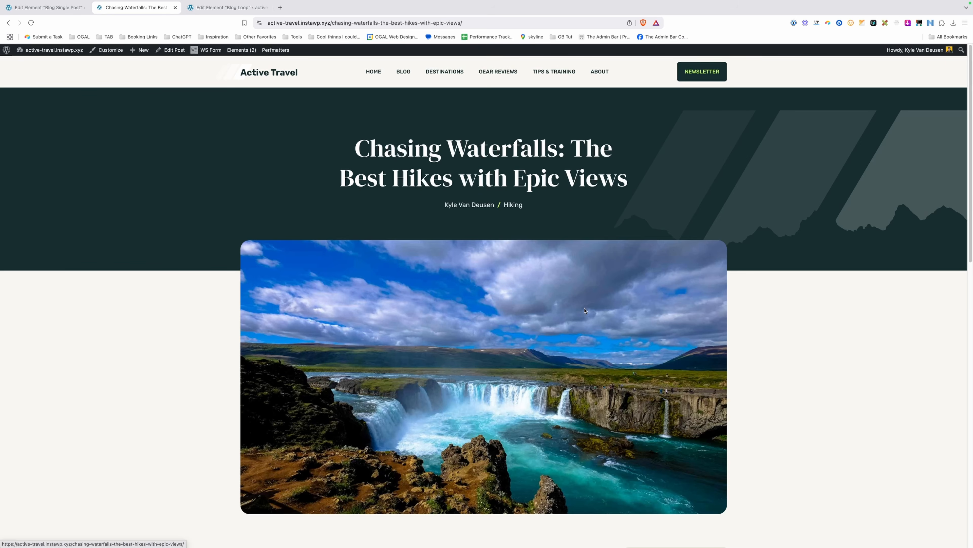
pyautogui.scroll(-4, 457, 195)
pyautogui.scroll(2, 456, 195)
pyautogui.scroll(2, 456, 194)
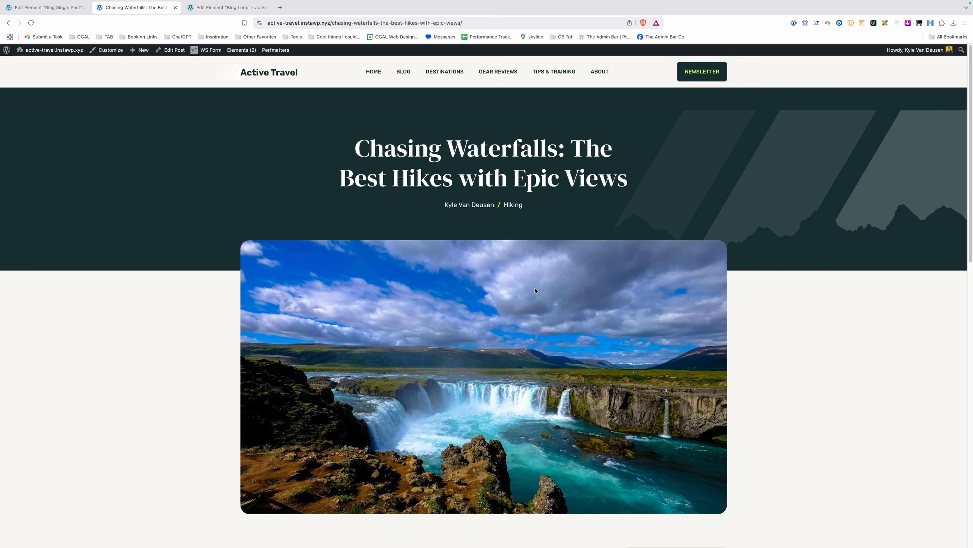
pyautogui.scroll(-10, 536, 291)
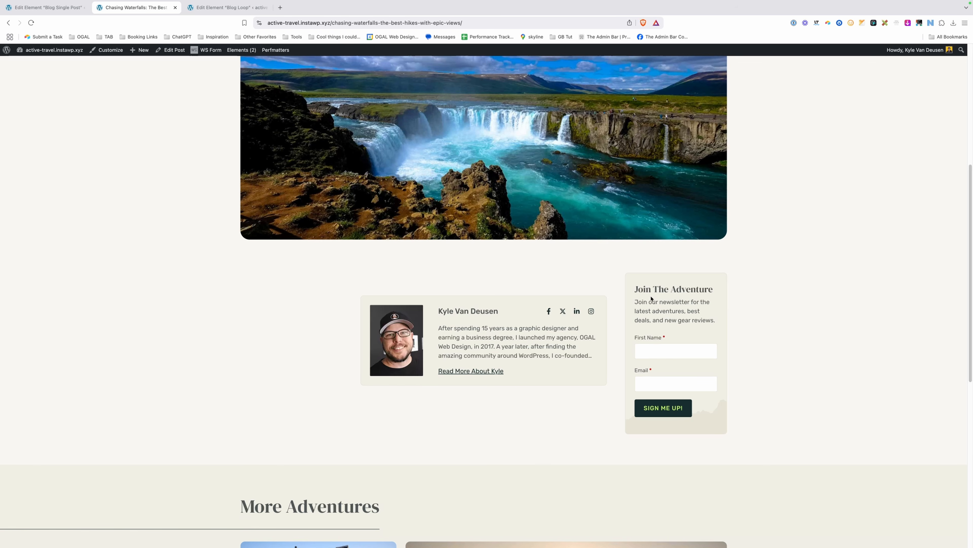
pyautogui.scroll(-10, 663, 348)
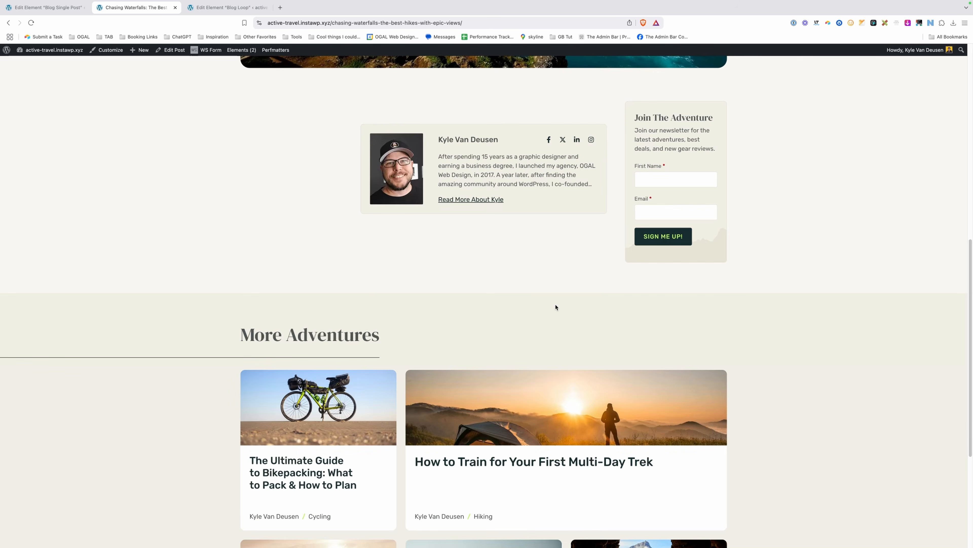
pyautogui.scroll(-2, 419, 326)
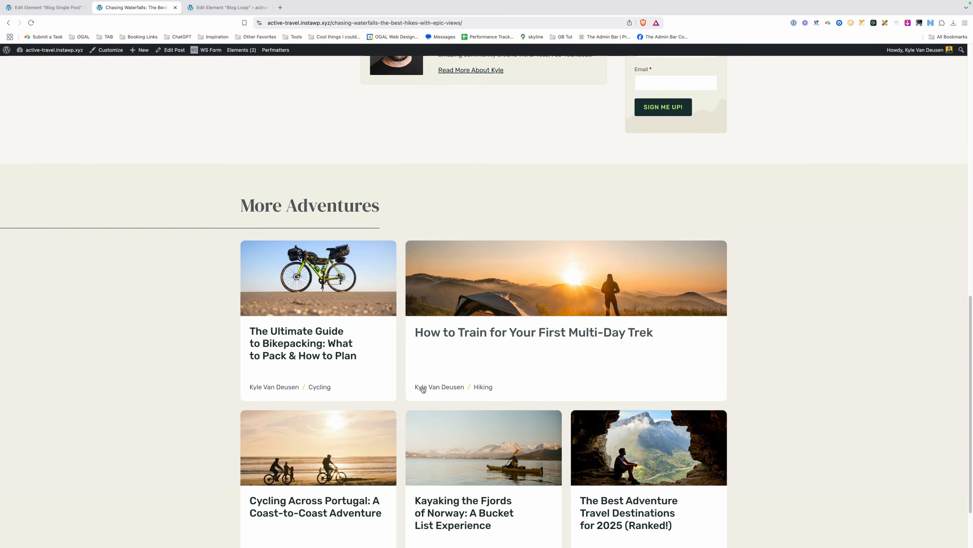
pyautogui.scroll(10, 483, 357)
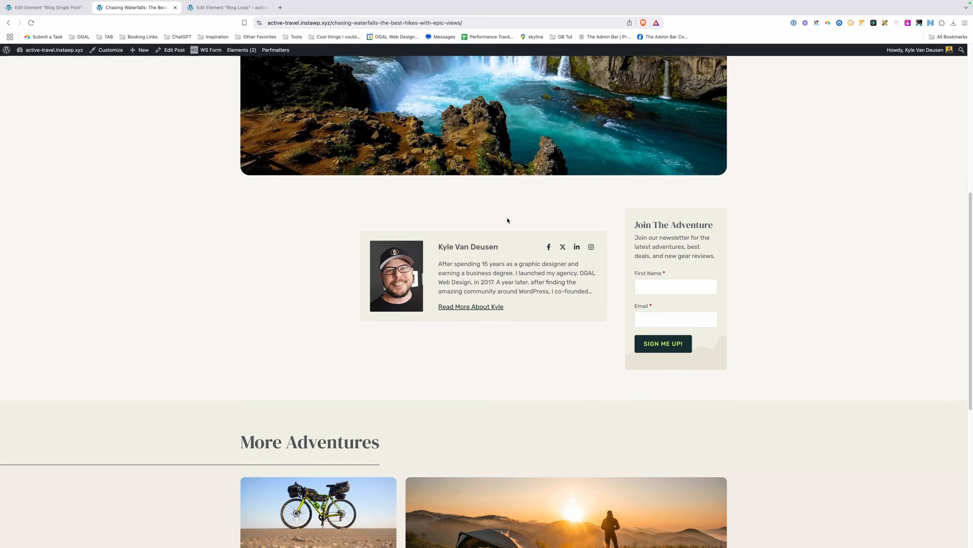
pyautogui.scroll(8, 509, 223)
pyautogui.scroll(1, 500, 226)
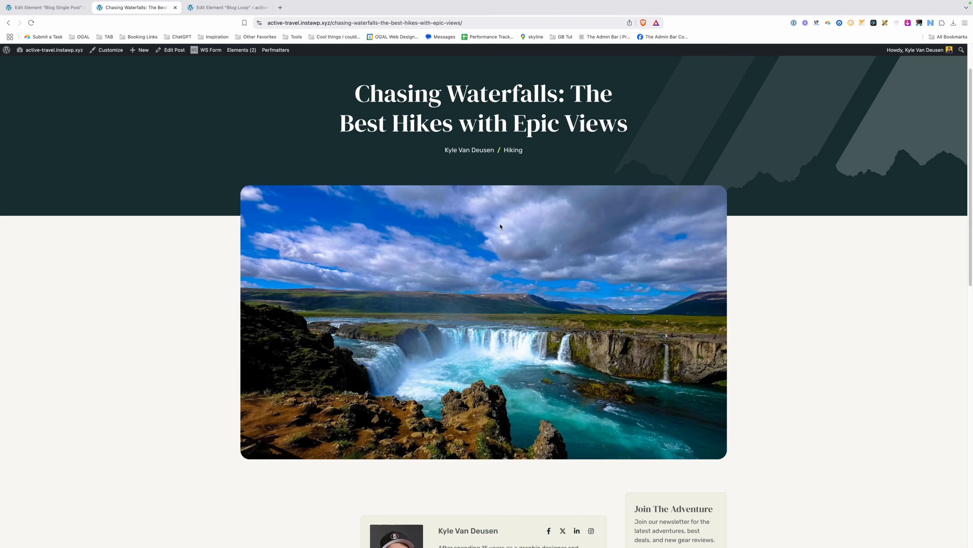
# Return to the Blog archive and open Cycling Across Portugal, scrolling down to its More Adventures section.
pyautogui.press('super+Left')
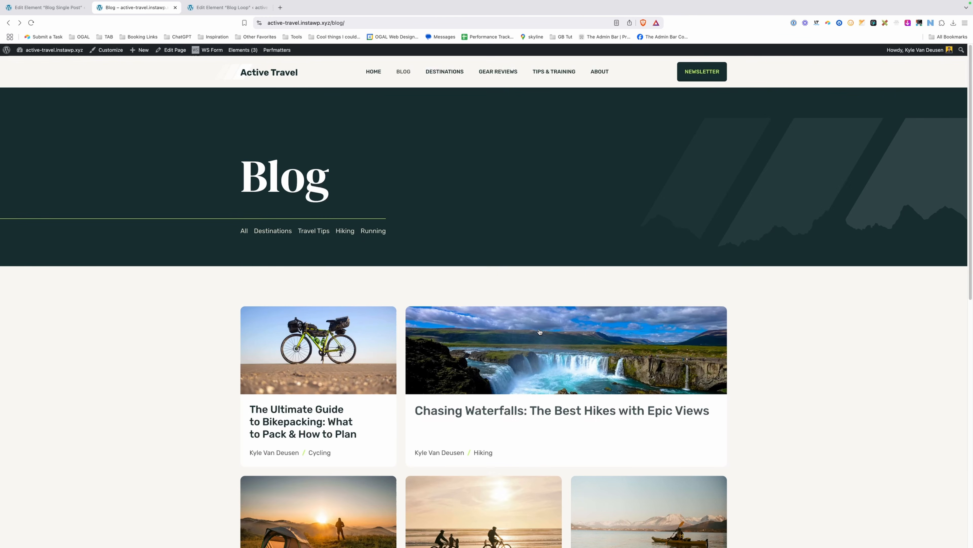
pyautogui.scroll(-10, 468, 258)
pyautogui.click(463, 216)
pyautogui.scroll(-8, 515, 275)
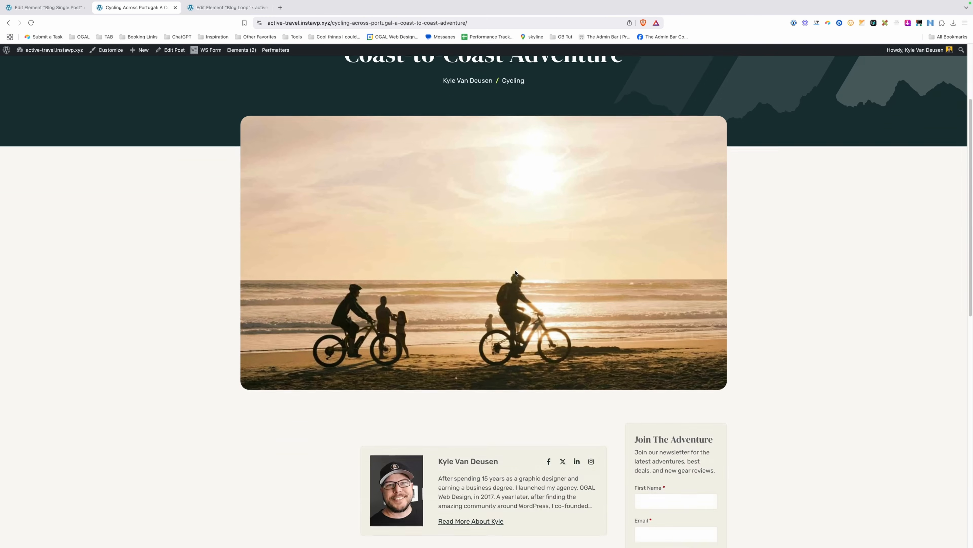
pyautogui.scroll(-7, 516, 275)
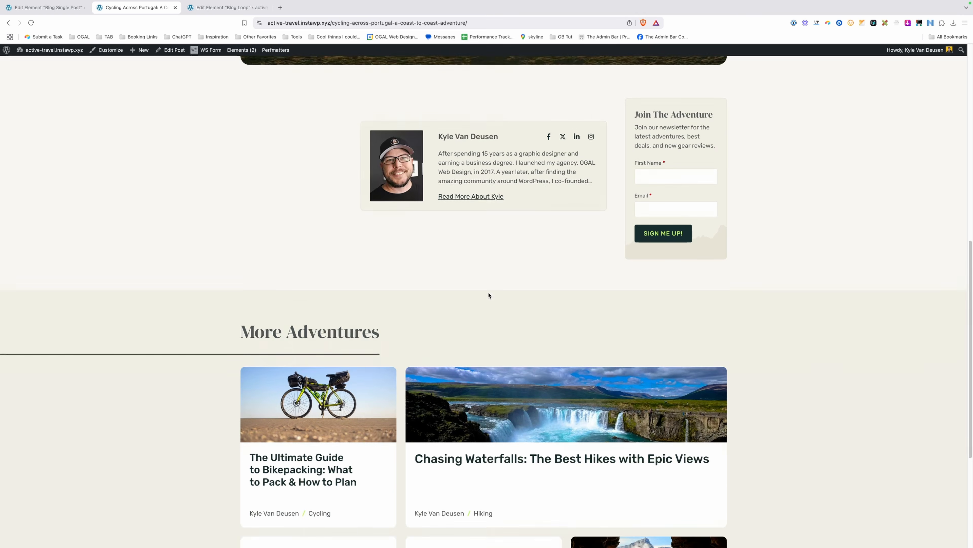